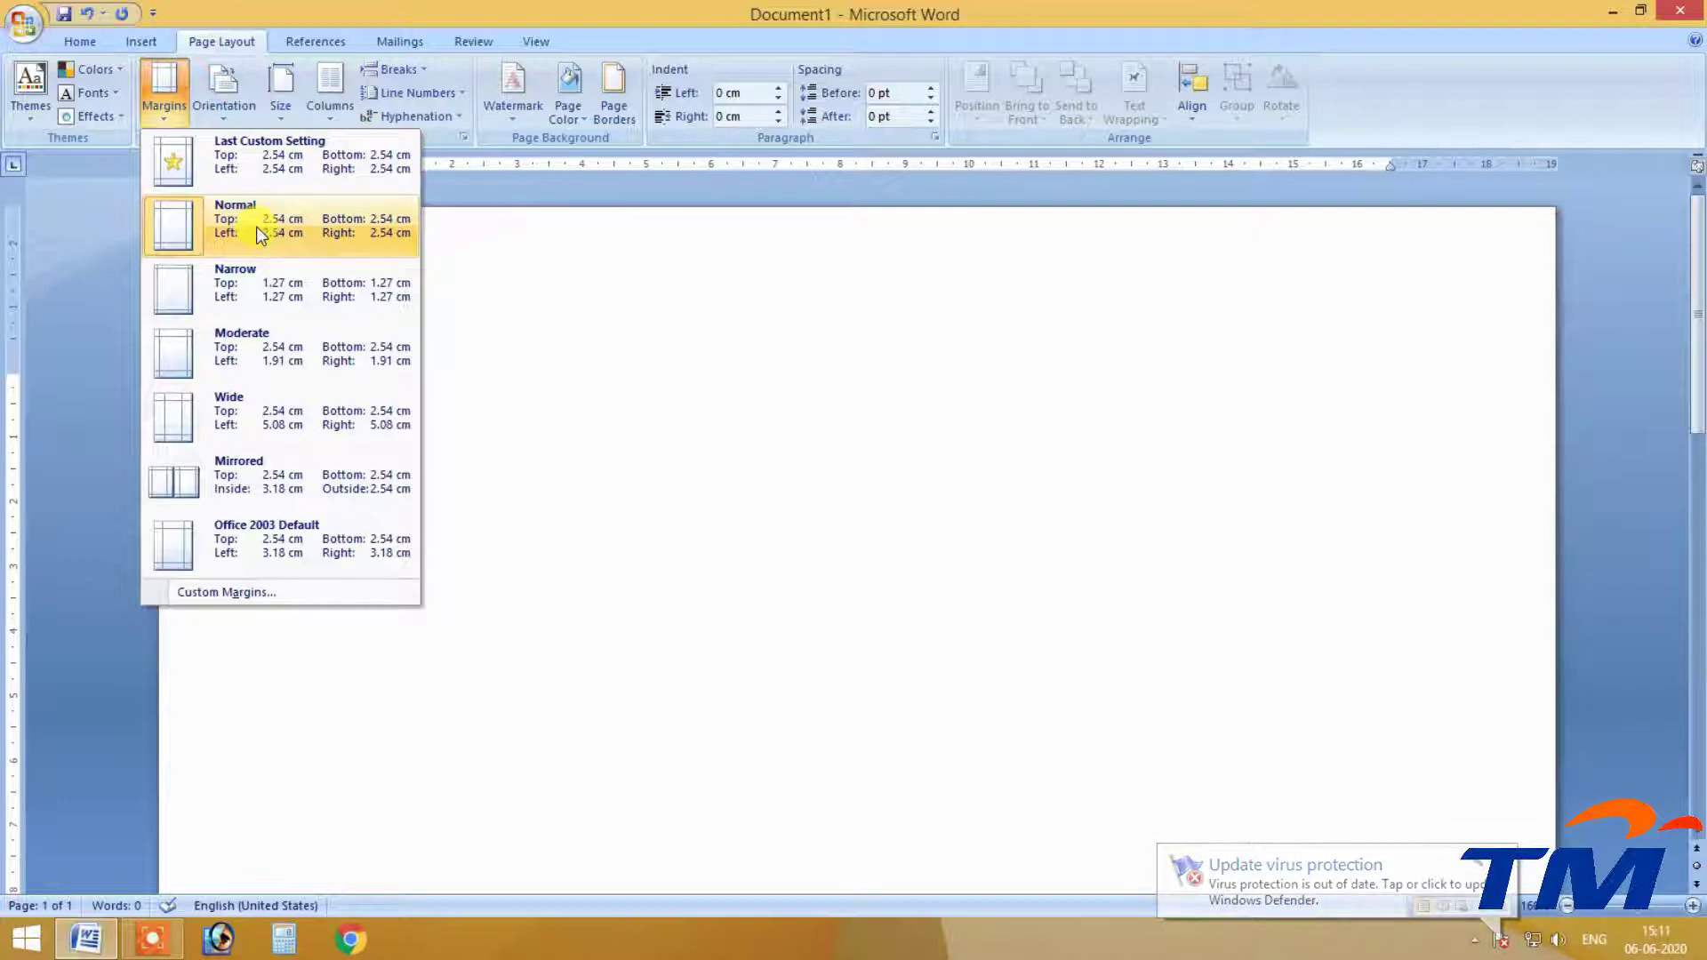
Try the Narrow, Moderate and Wide margin presets on the page one after another.
left_click(276, 283)
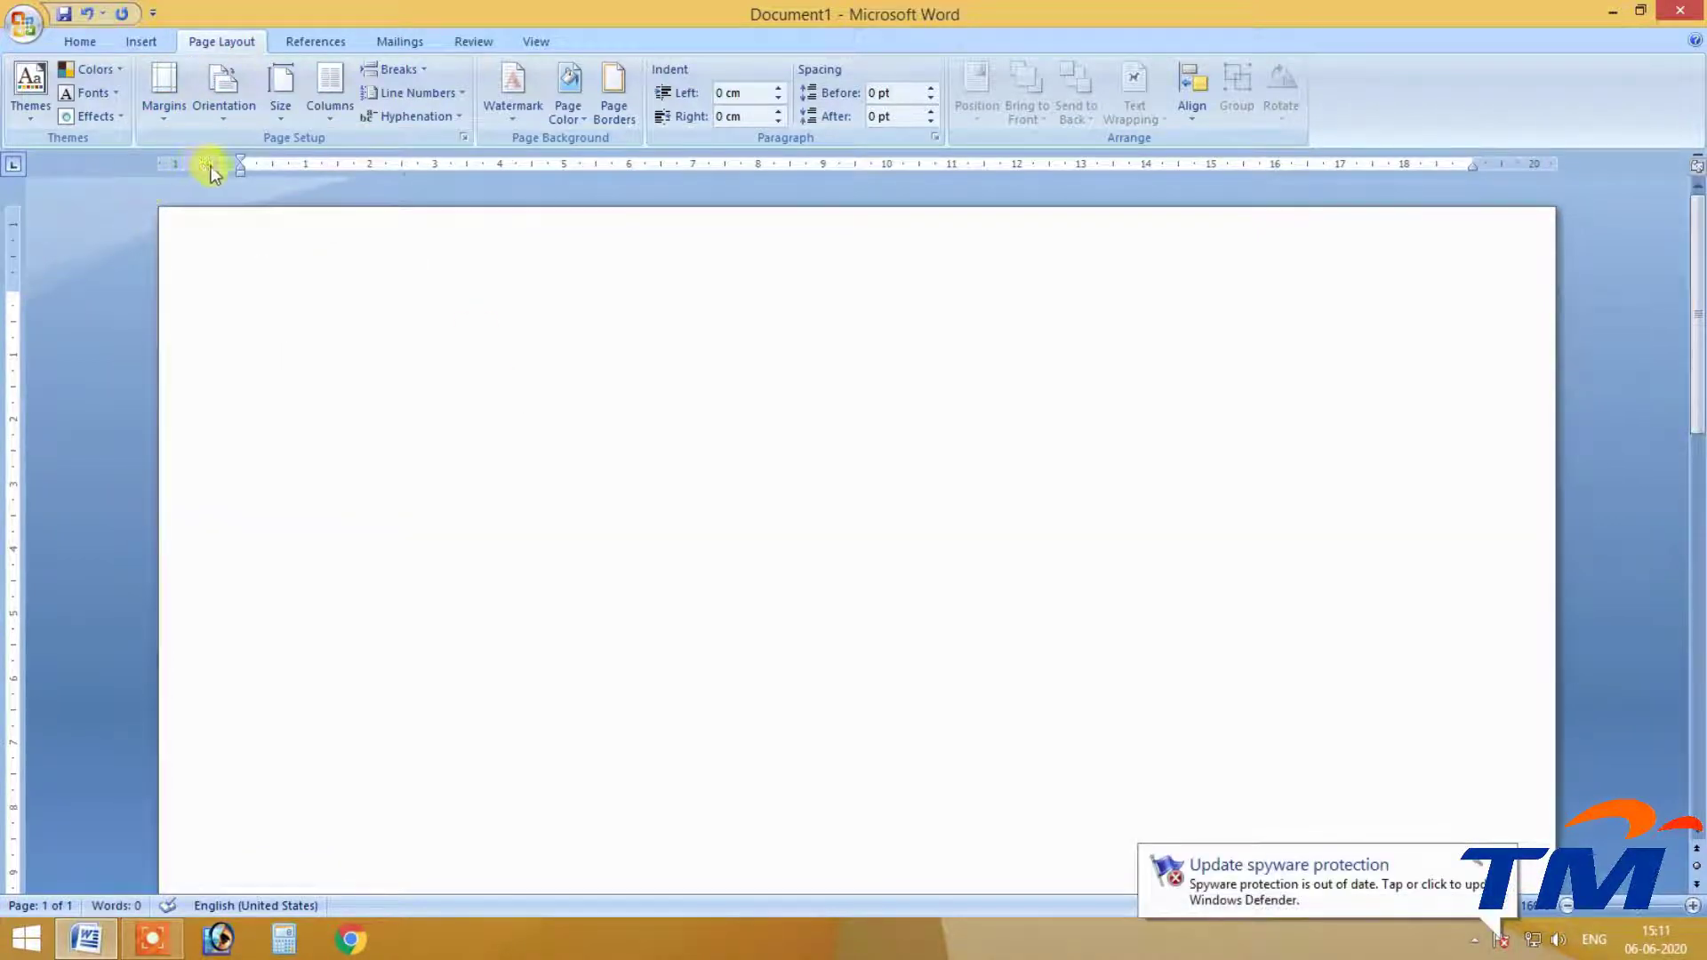
left_click(164, 89)
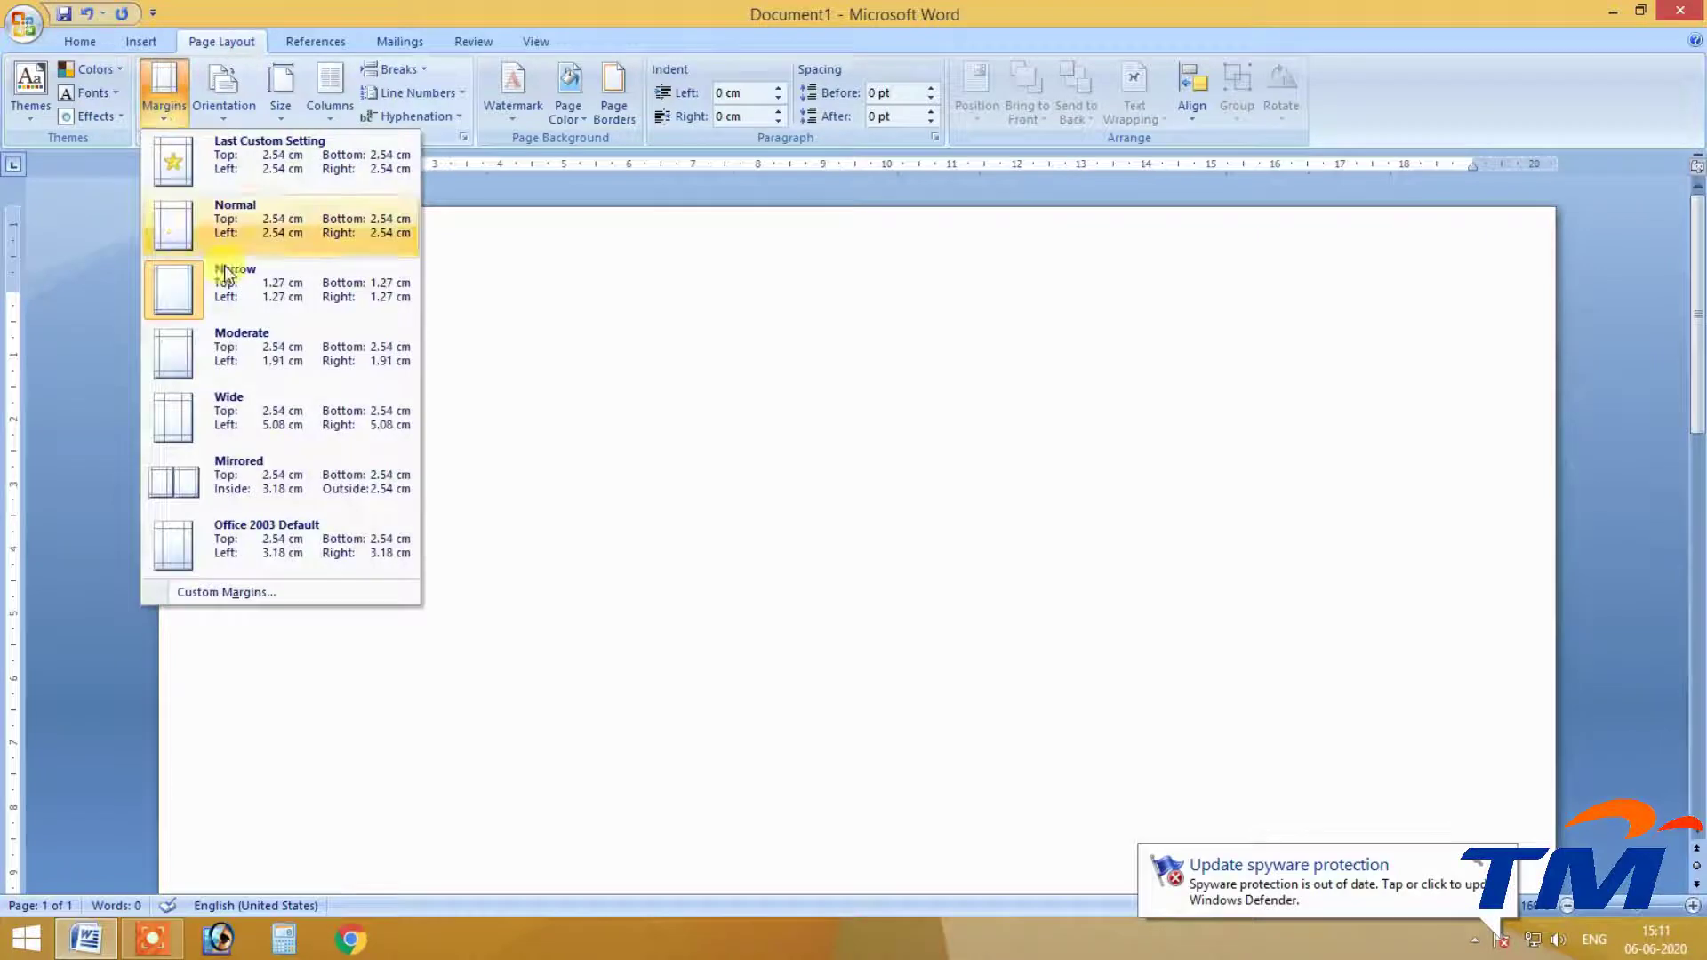
left_click(255, 350)
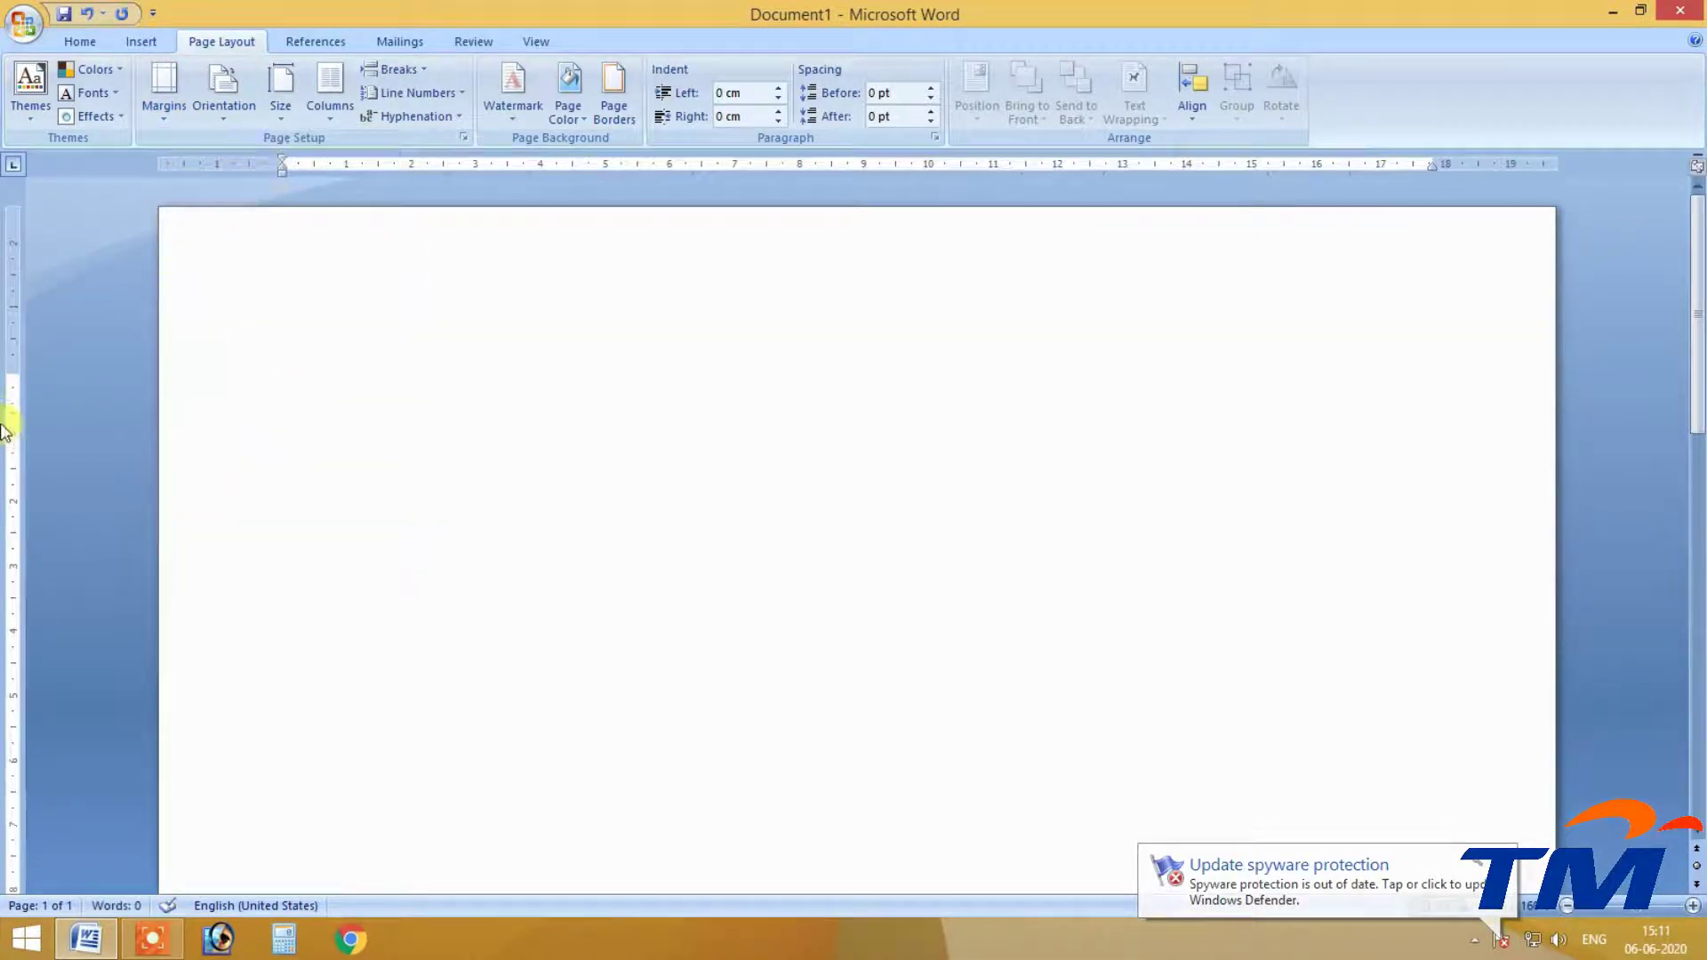
left_click(15, 371)
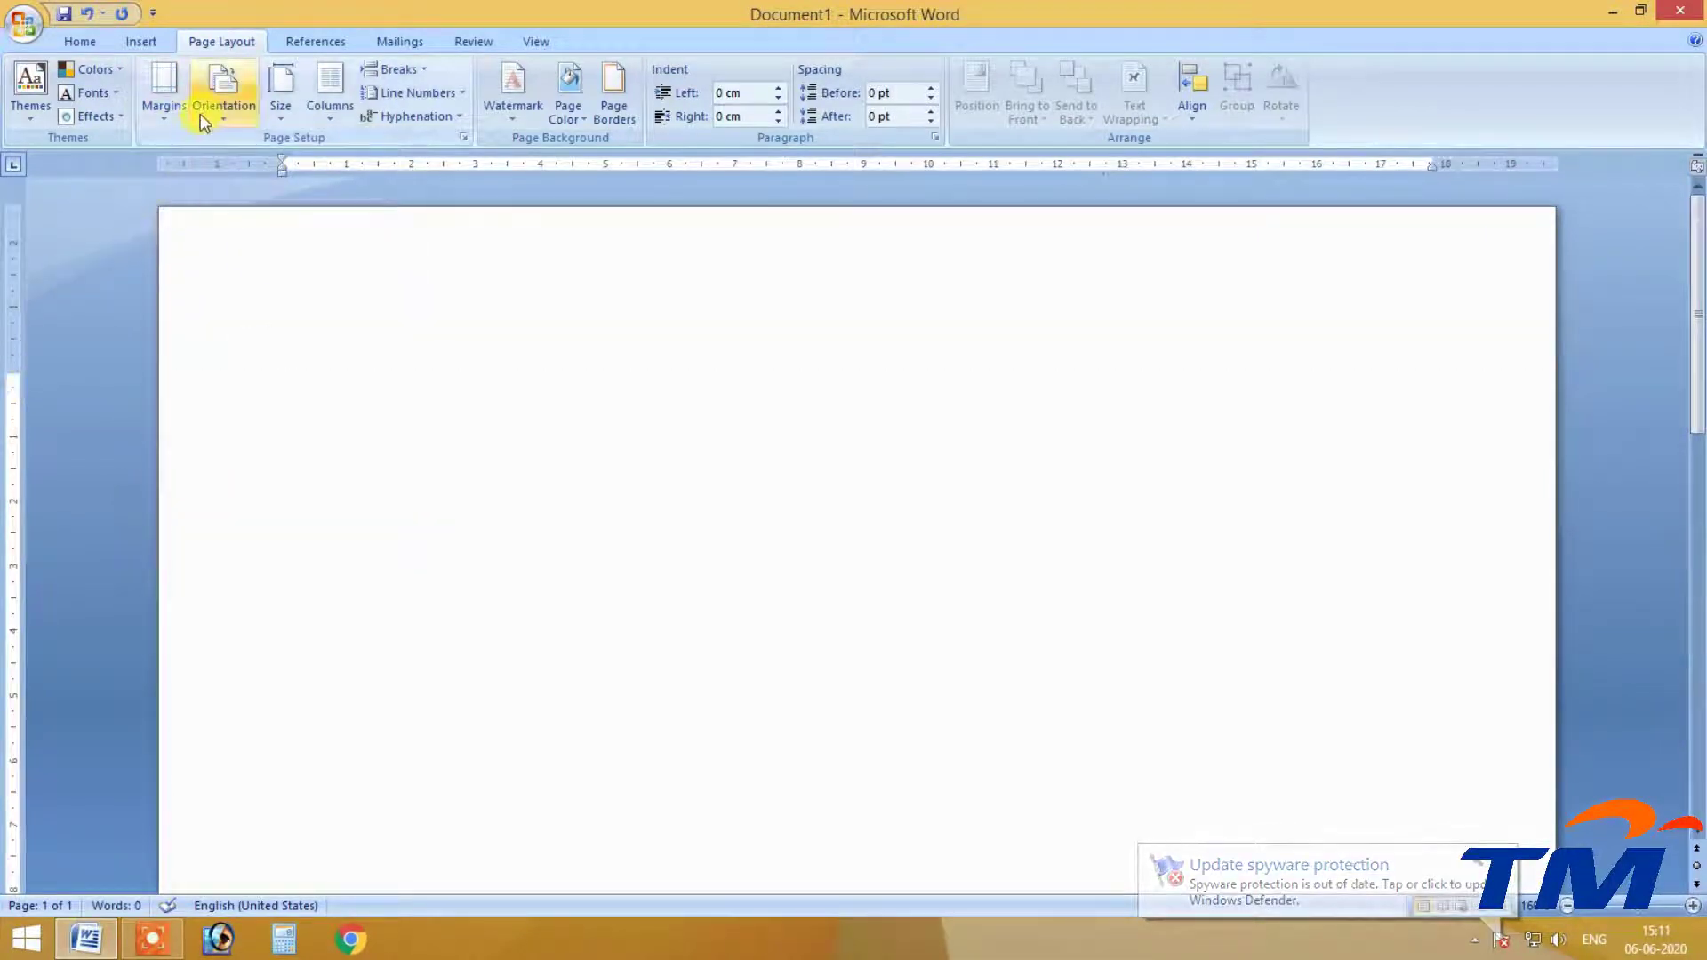
left_click(179, 99)
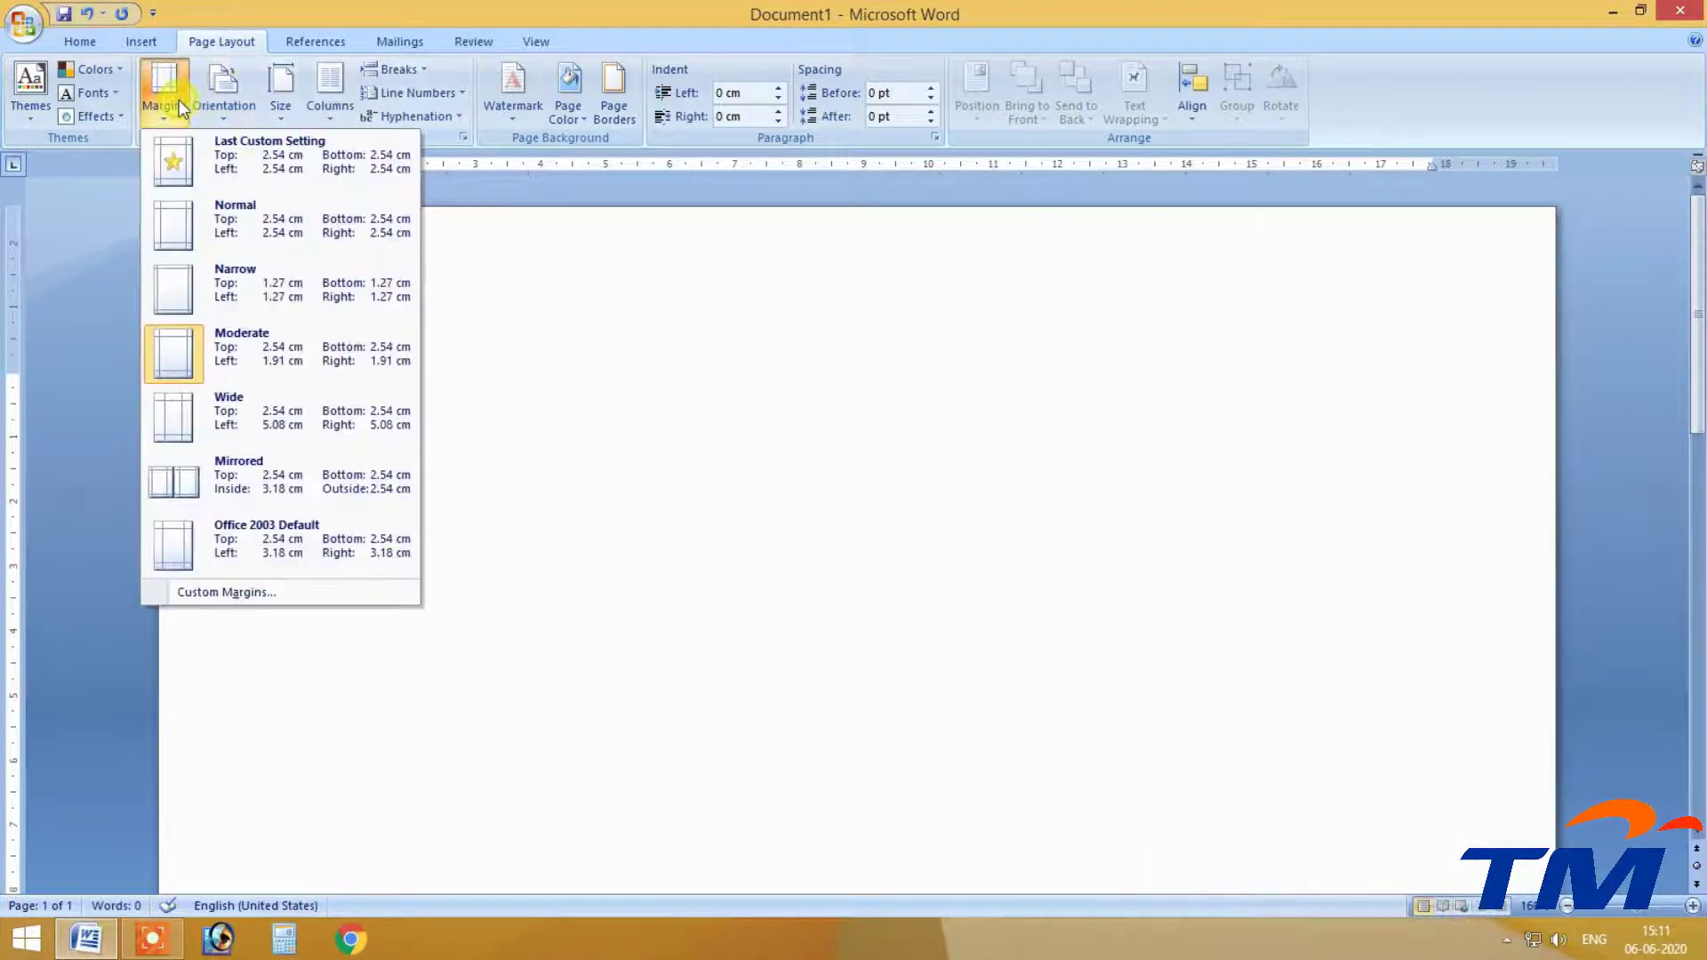
left_click(185, 420)
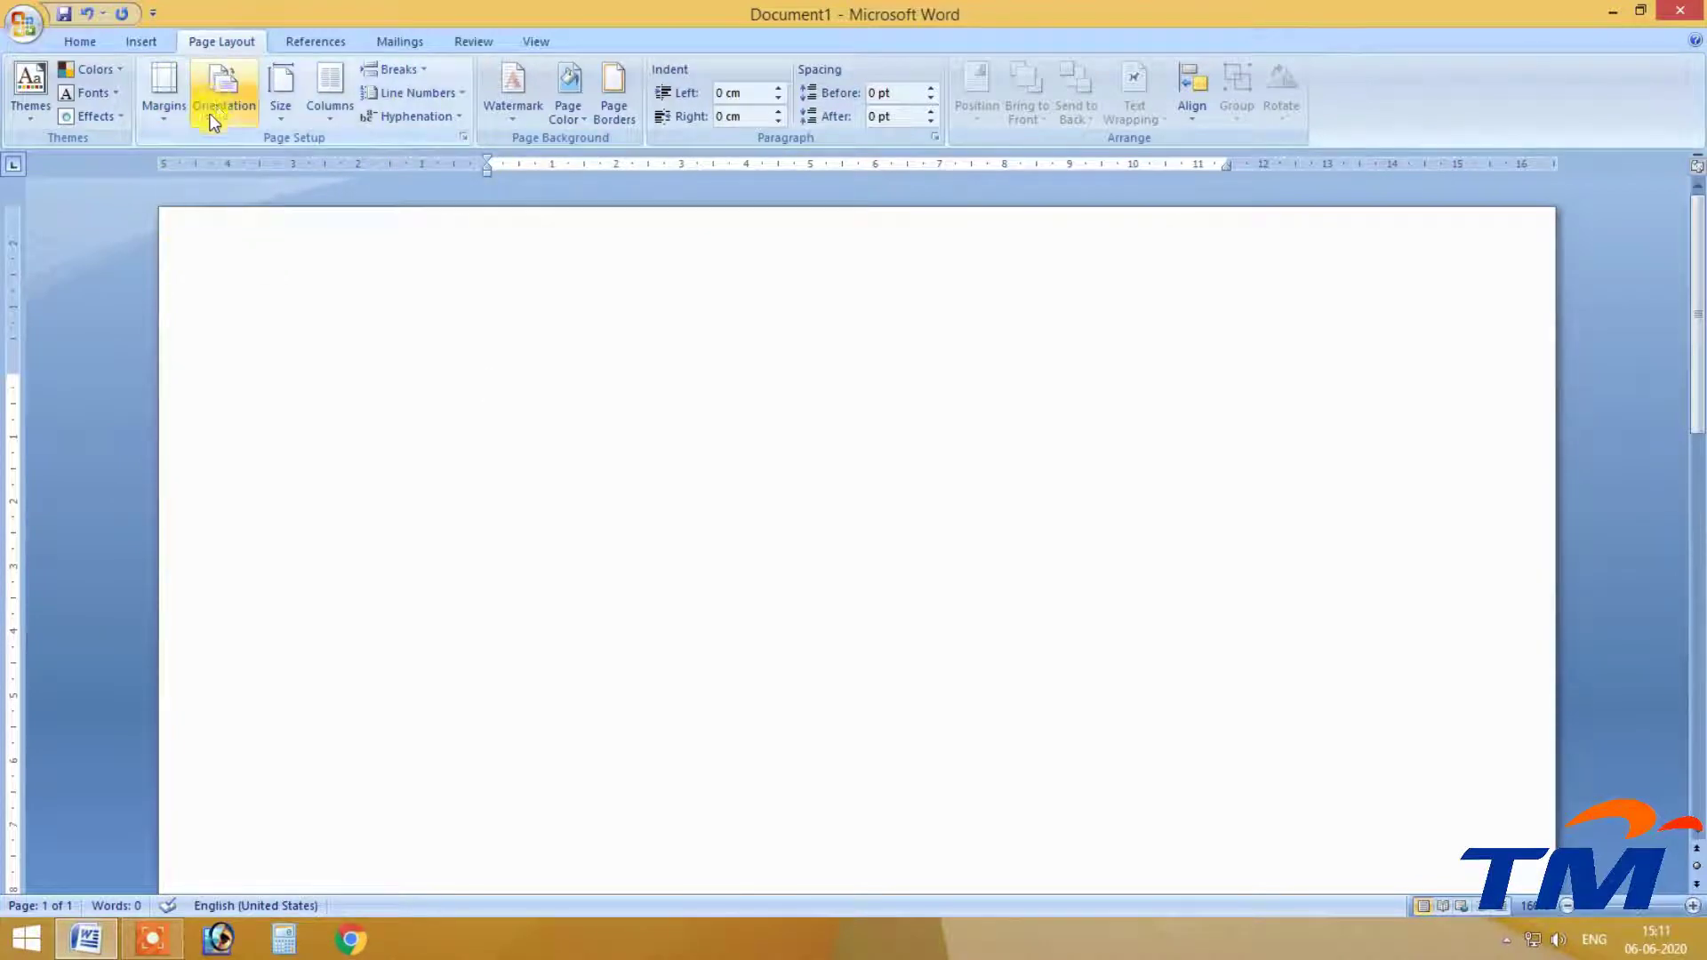
Look over the custom margin settings in Page Setup and close the dialog without changes.
left_click(164, 89)
left_click(183, 592)
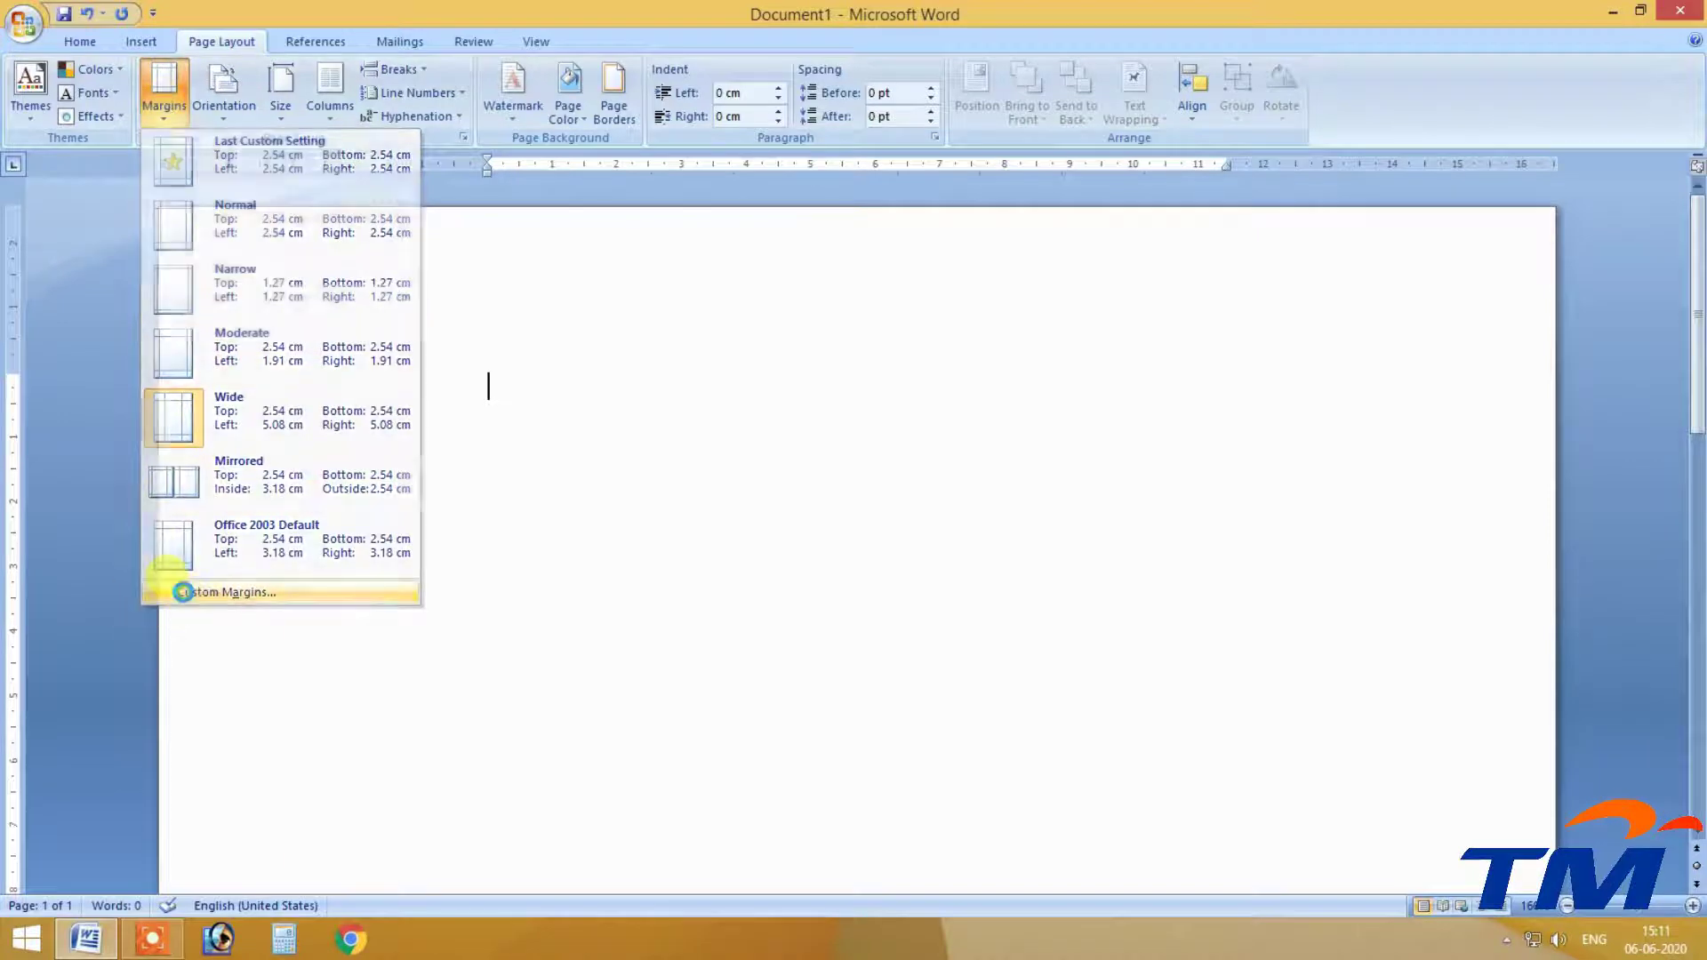
left_click_drag(808, 135, 873, 36)
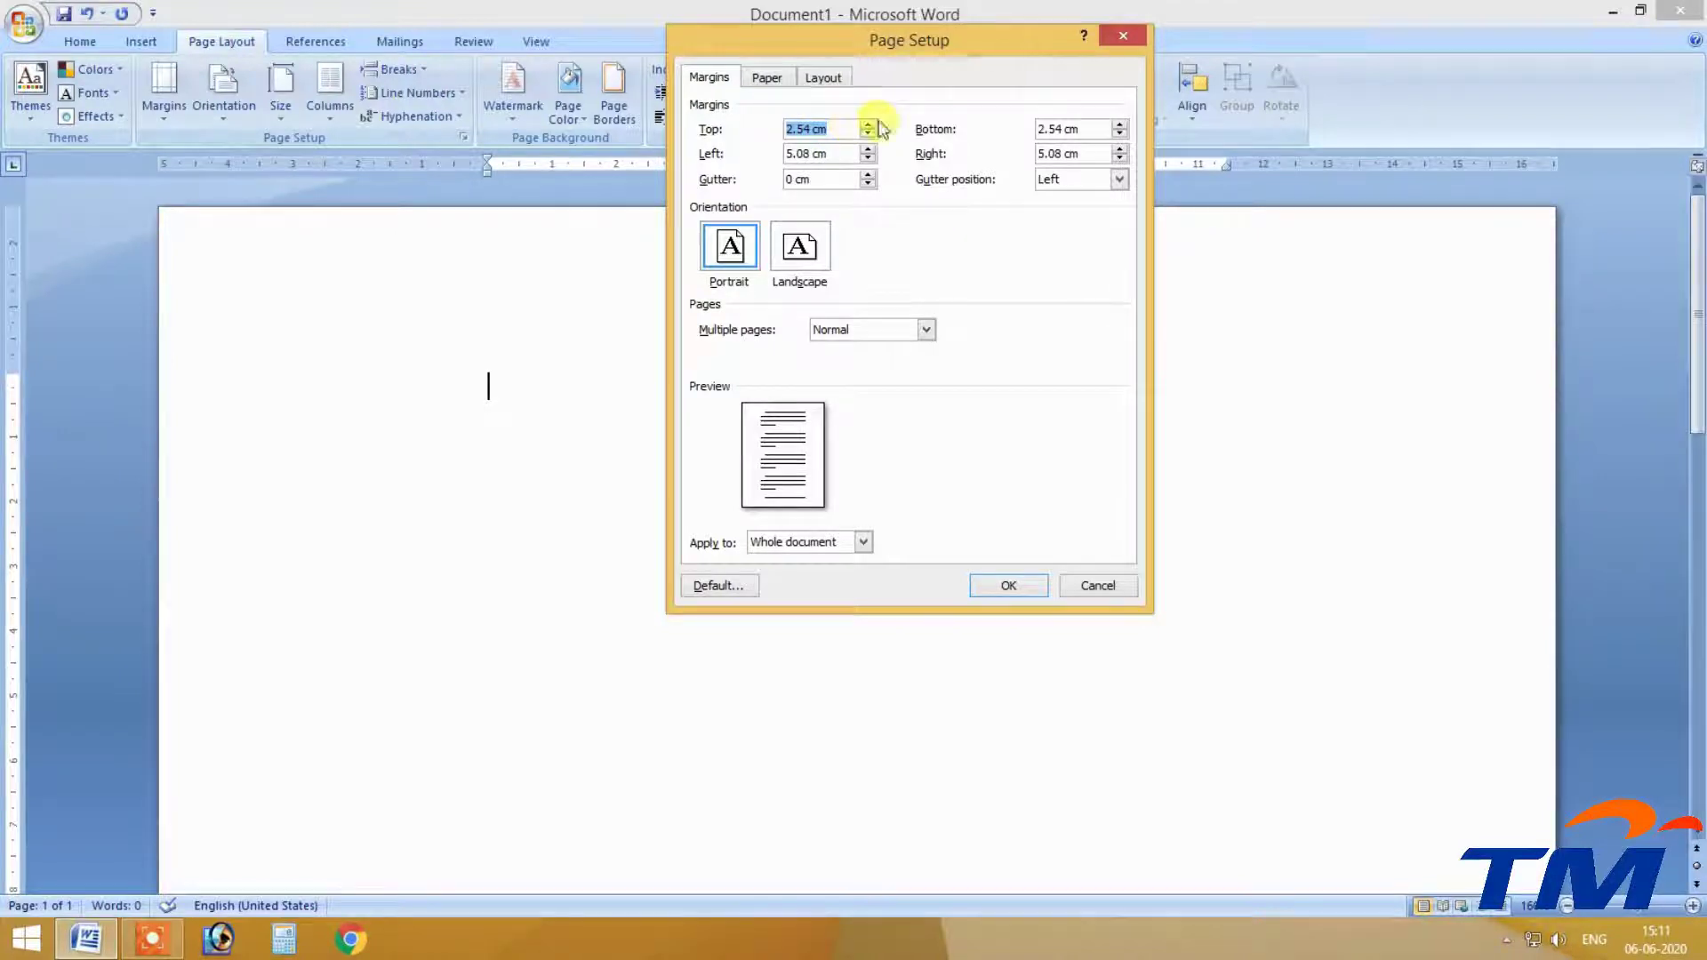
left_click(1124, 35)
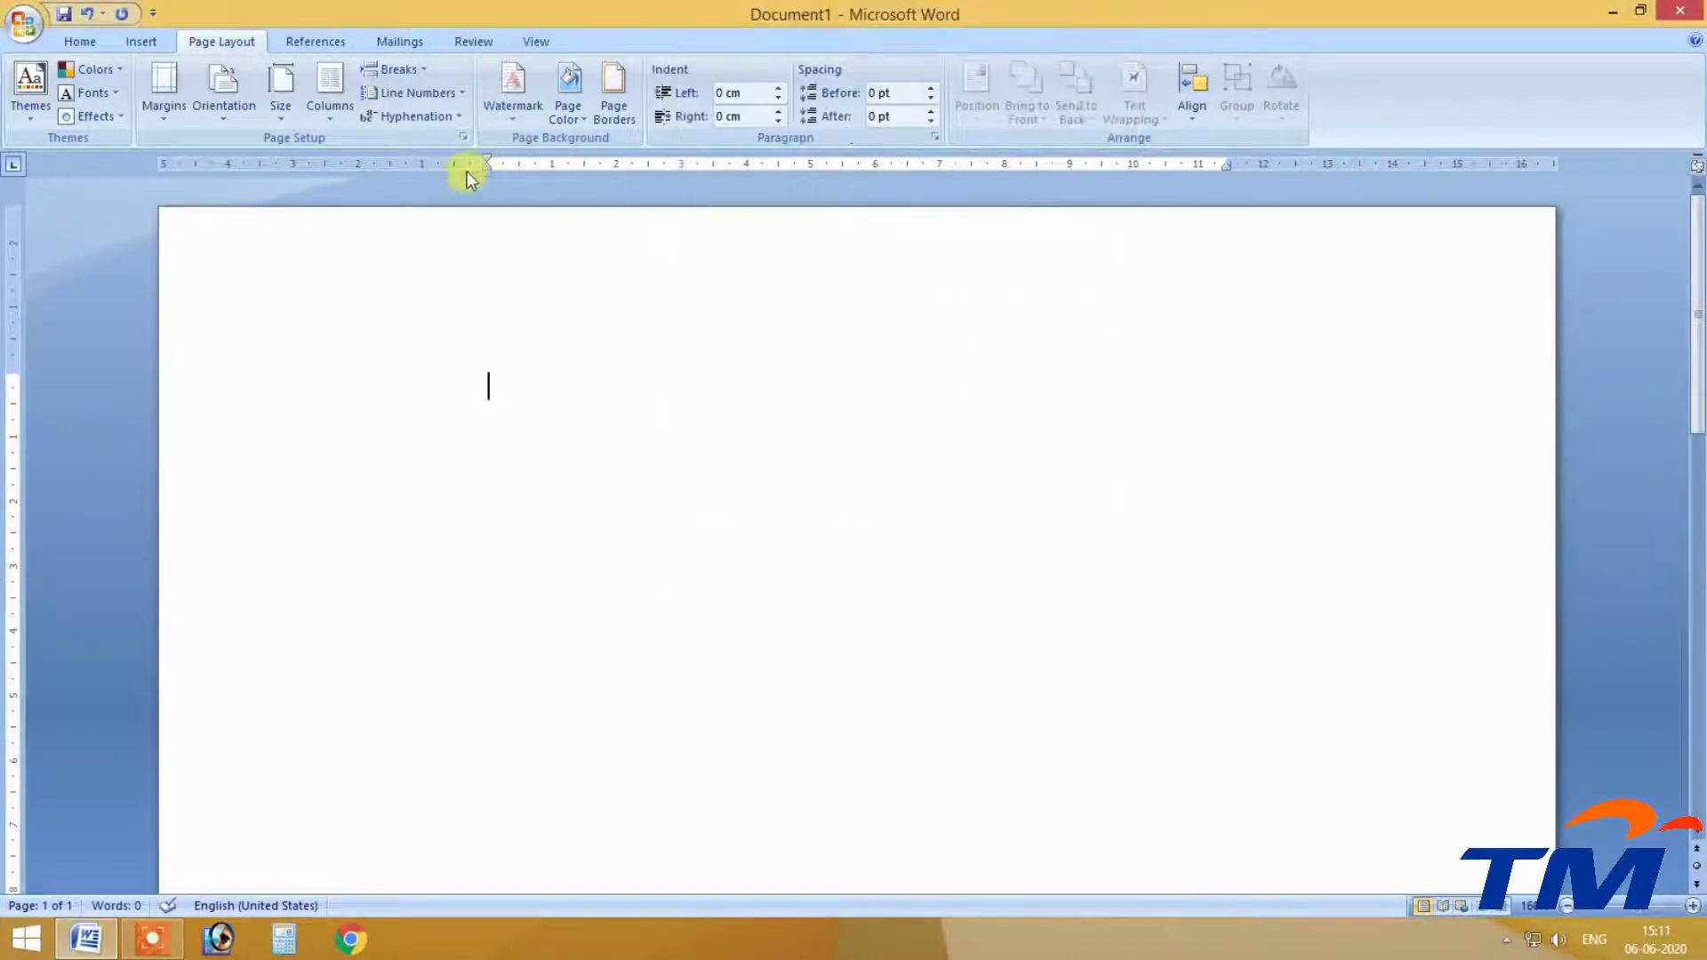
Adjust the page margins on the rulers to about 1 cm top, 1.75 cm left and 1.09 cm right.
left_click_drag(11, 373, 16, 274)
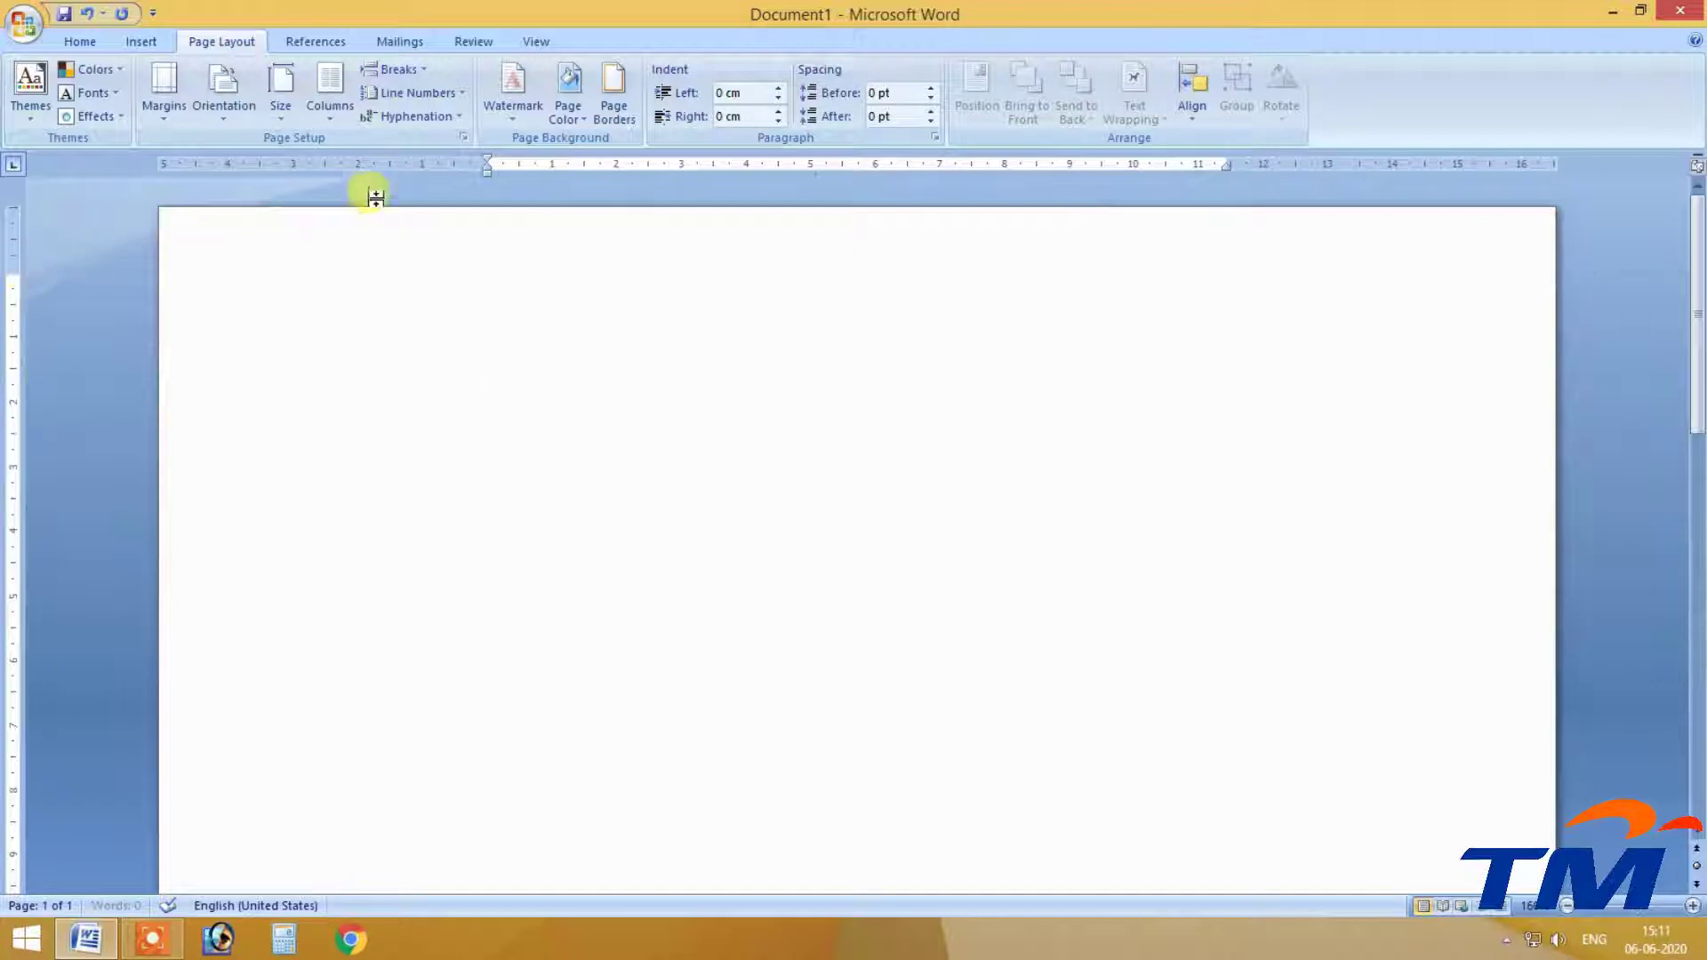
mouse_move(488, 174)
left_mouse_down()
mouse_move(509, 174)
mouse_move(243, 178)
mouse_move(273, 172)
left_mouse_up()
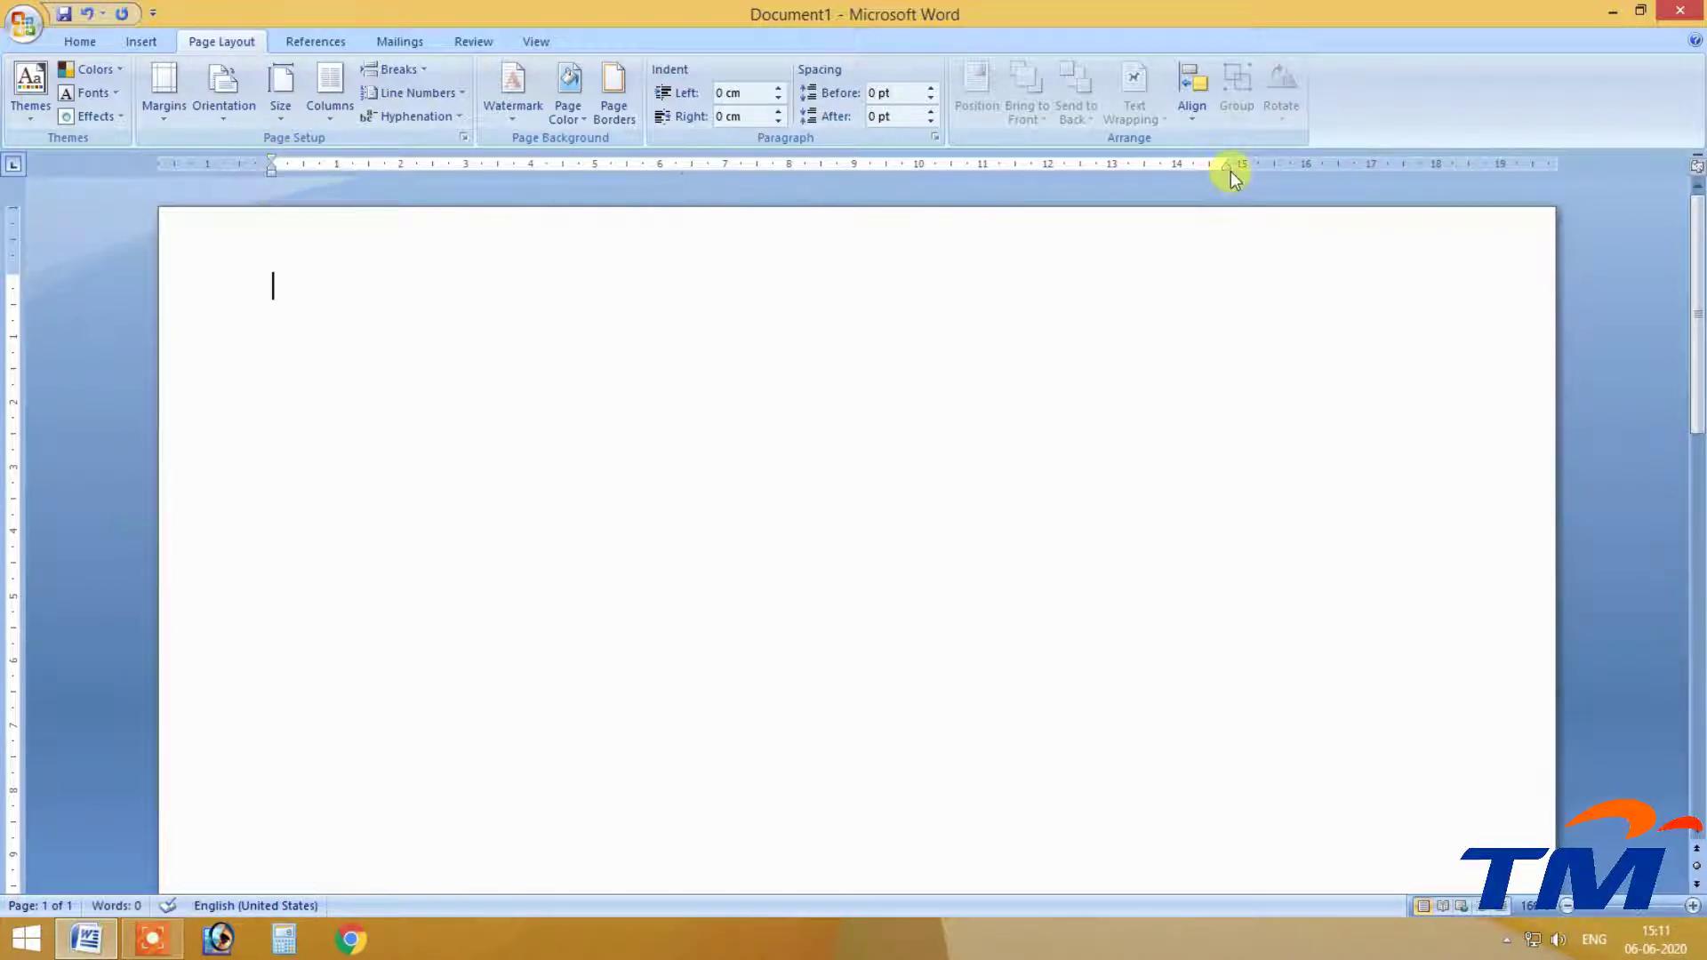
left_click_drag(1231, 169, 1484, 165)
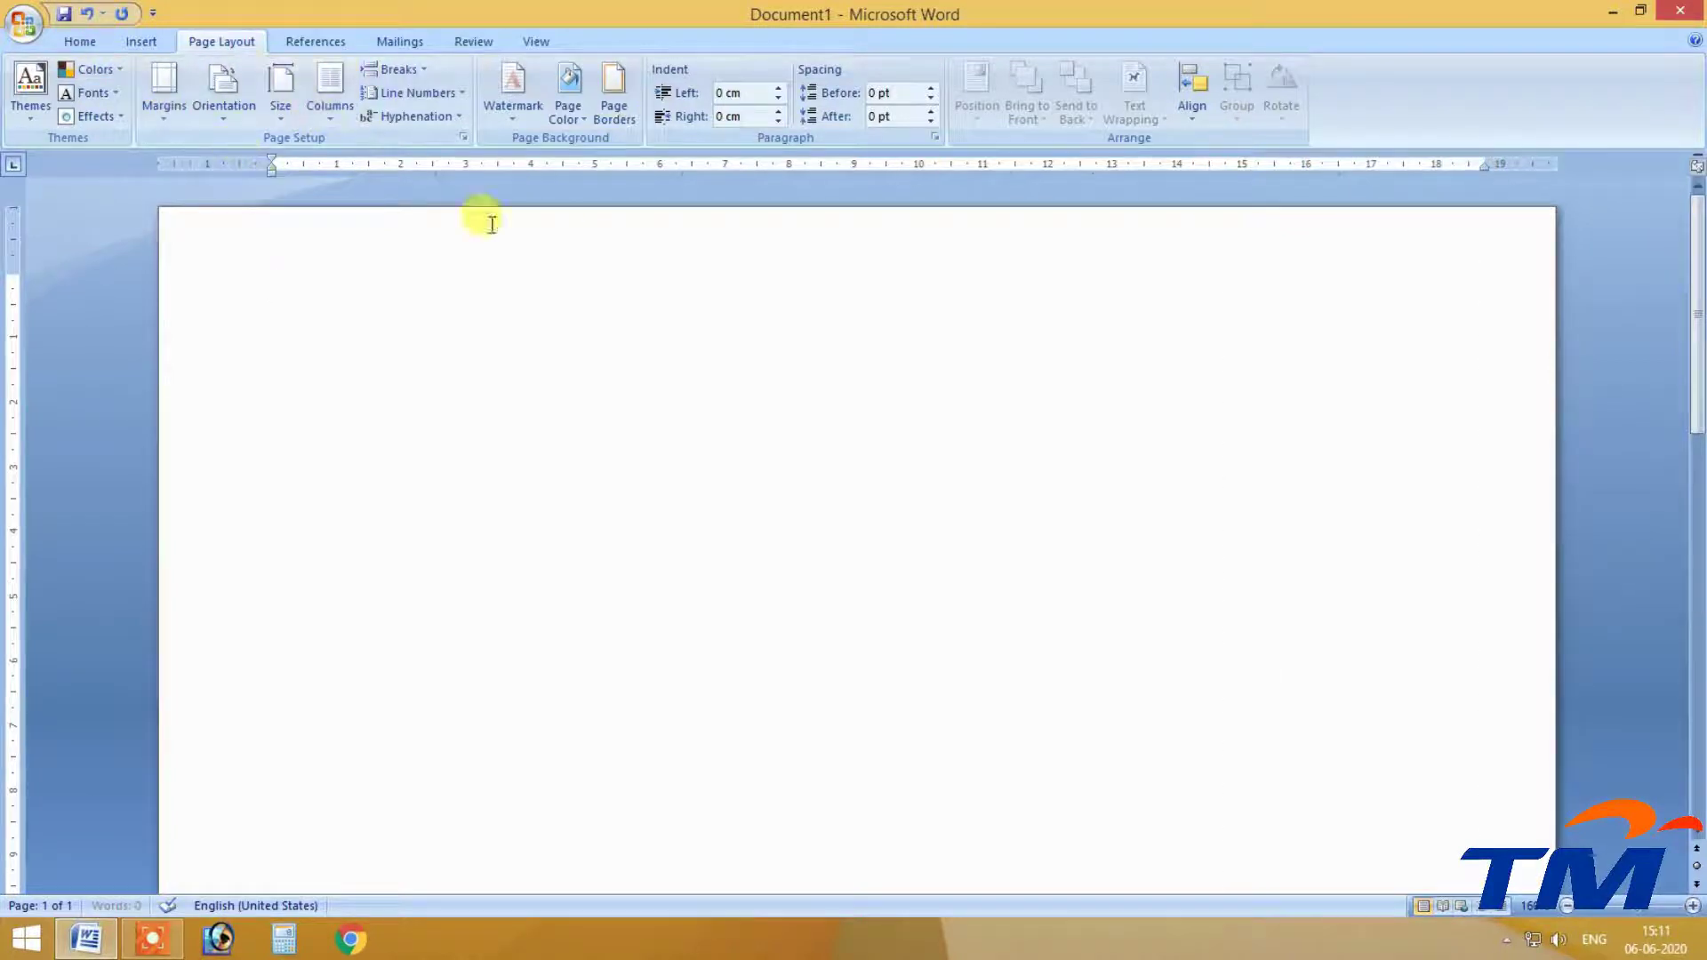
Set the custom top and bottom page margins to 2 cm each.
left_click(164, 98)
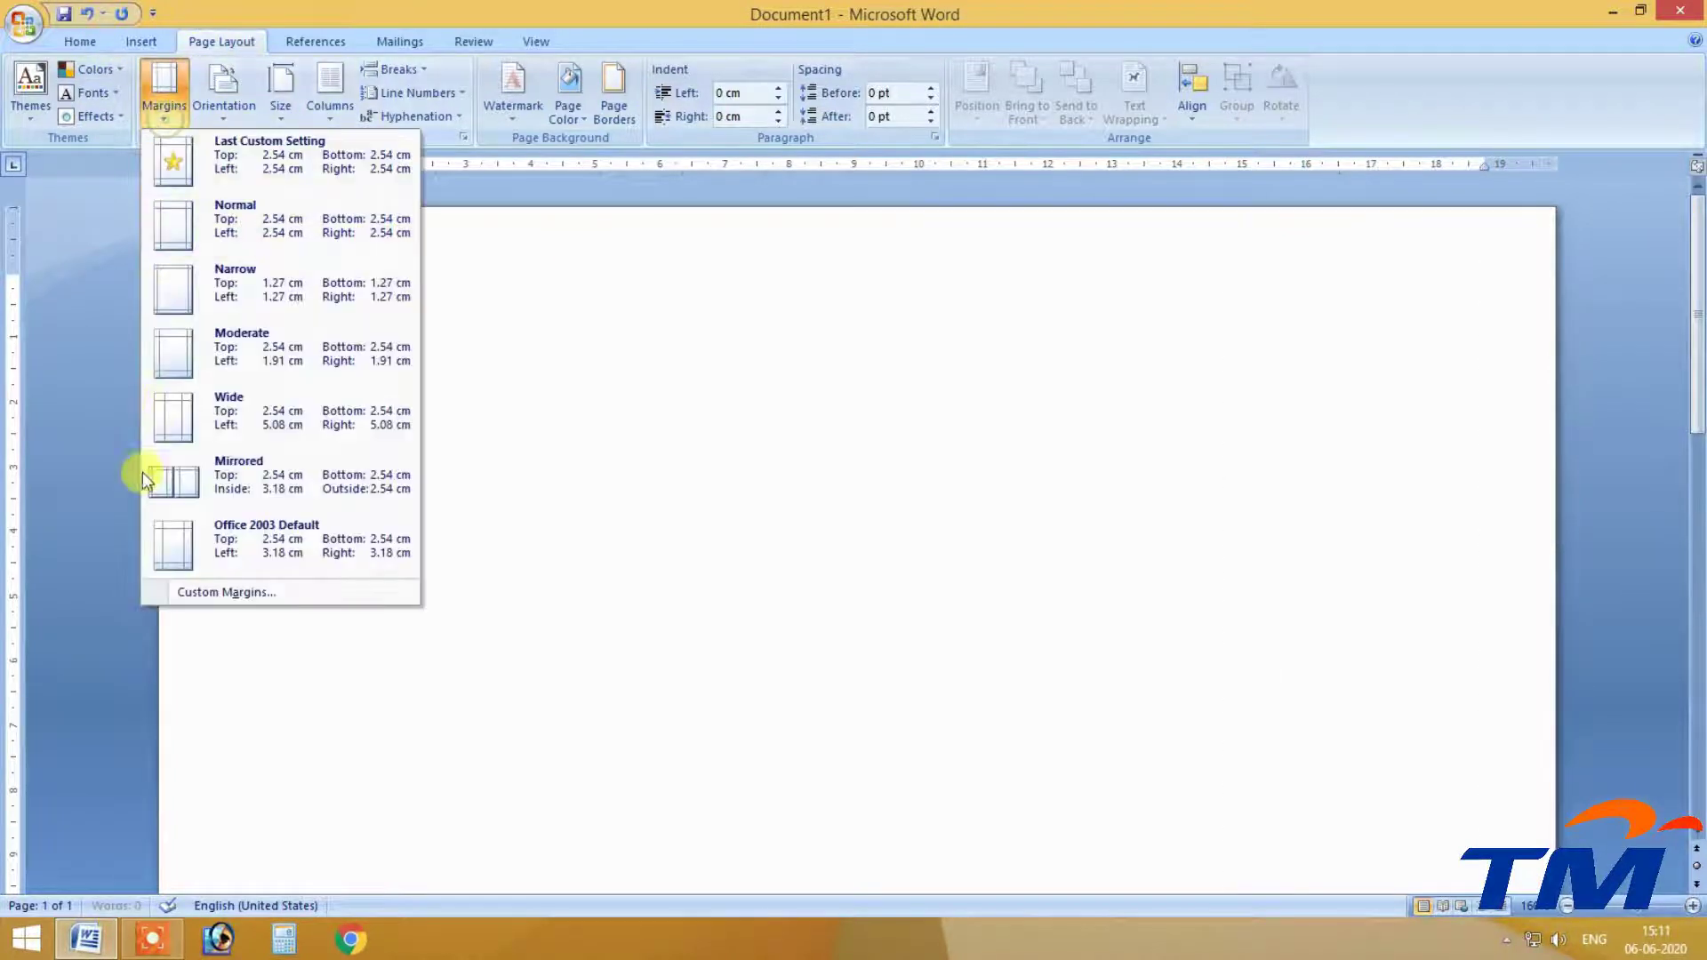
left_click(201, 590)
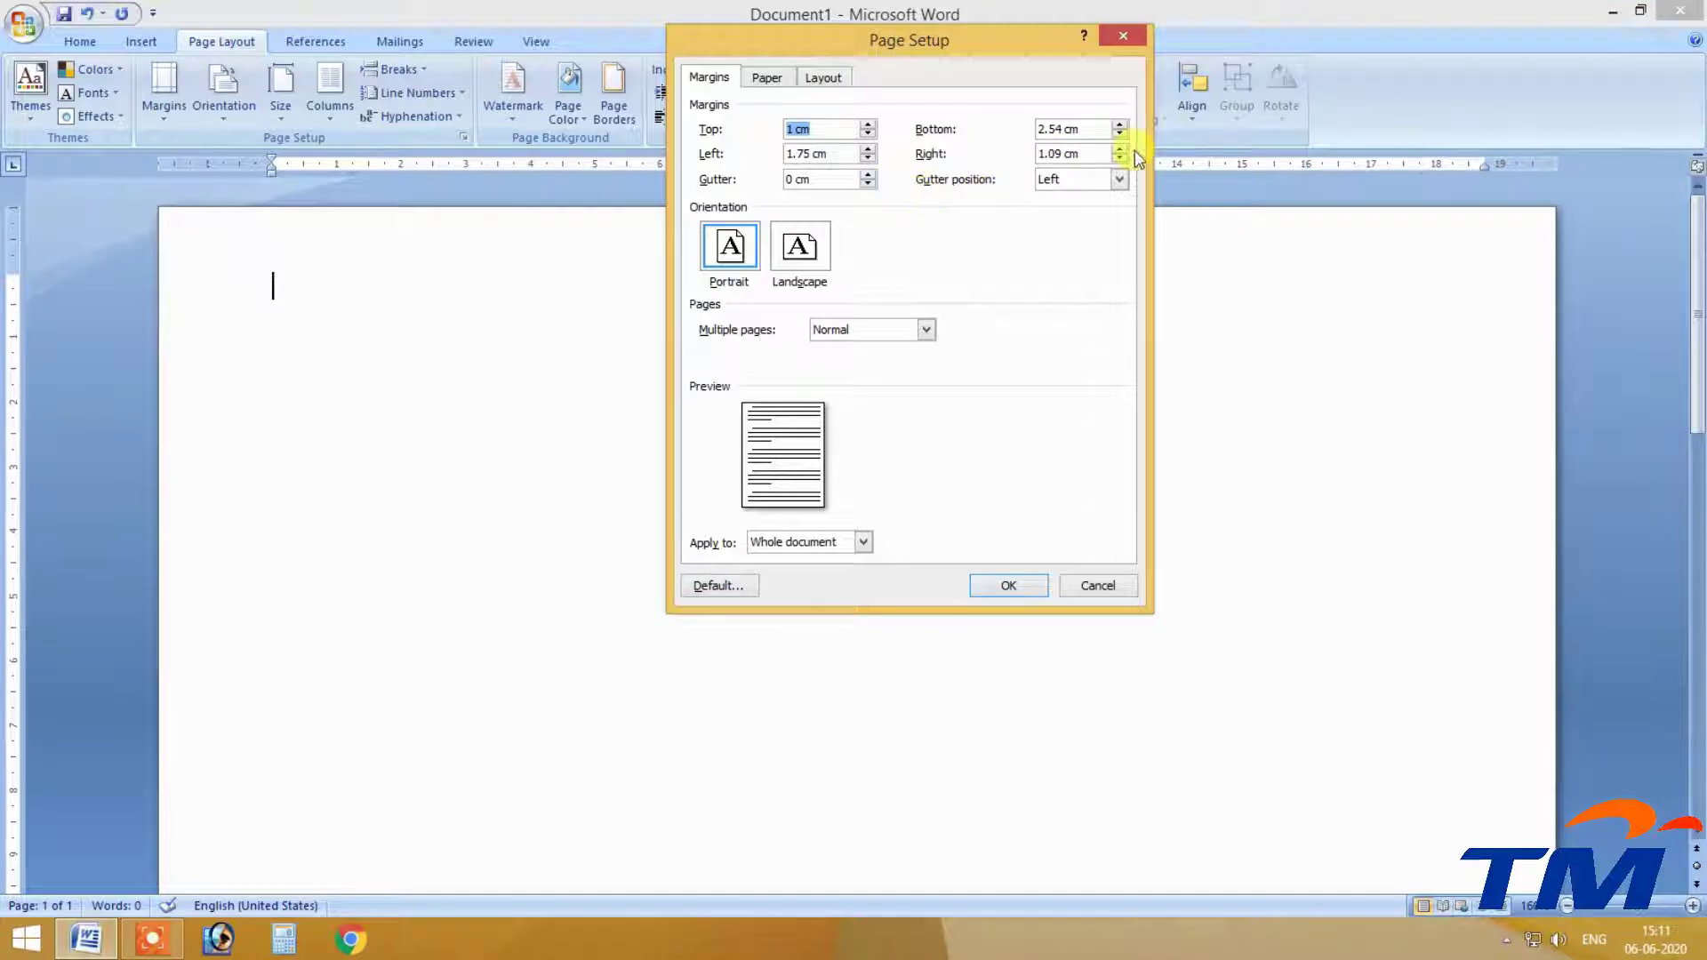
left_click(800, 128)
left_click(812, 129)
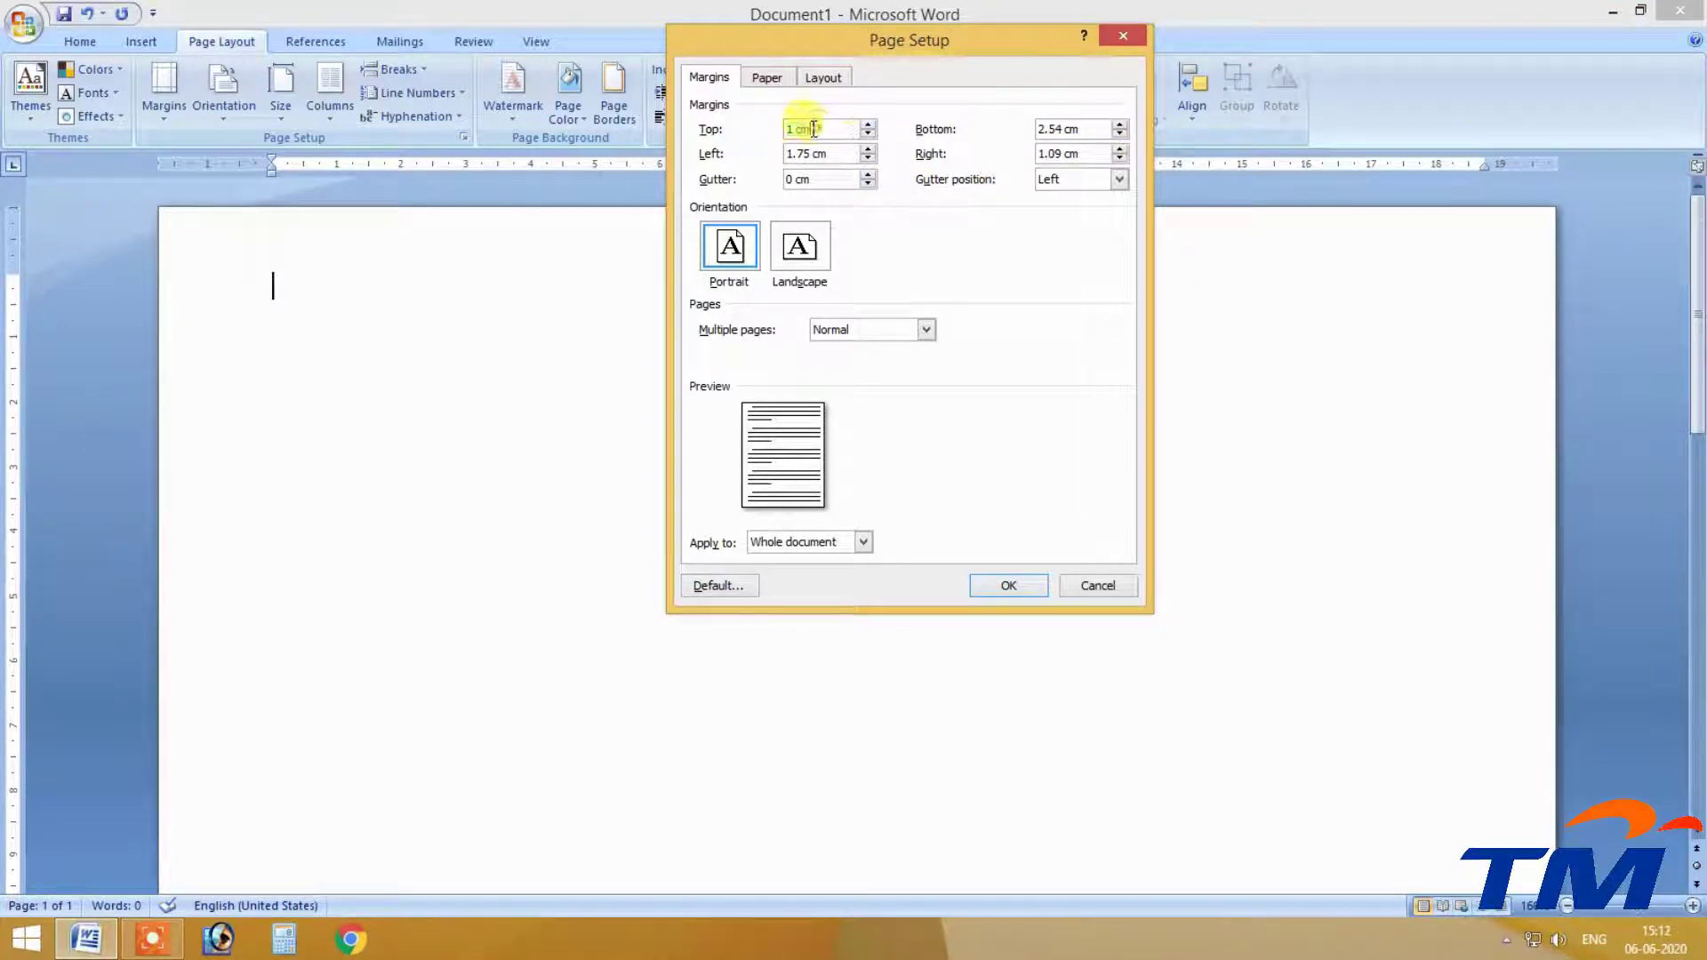
left_click(714, 130)
type("2")
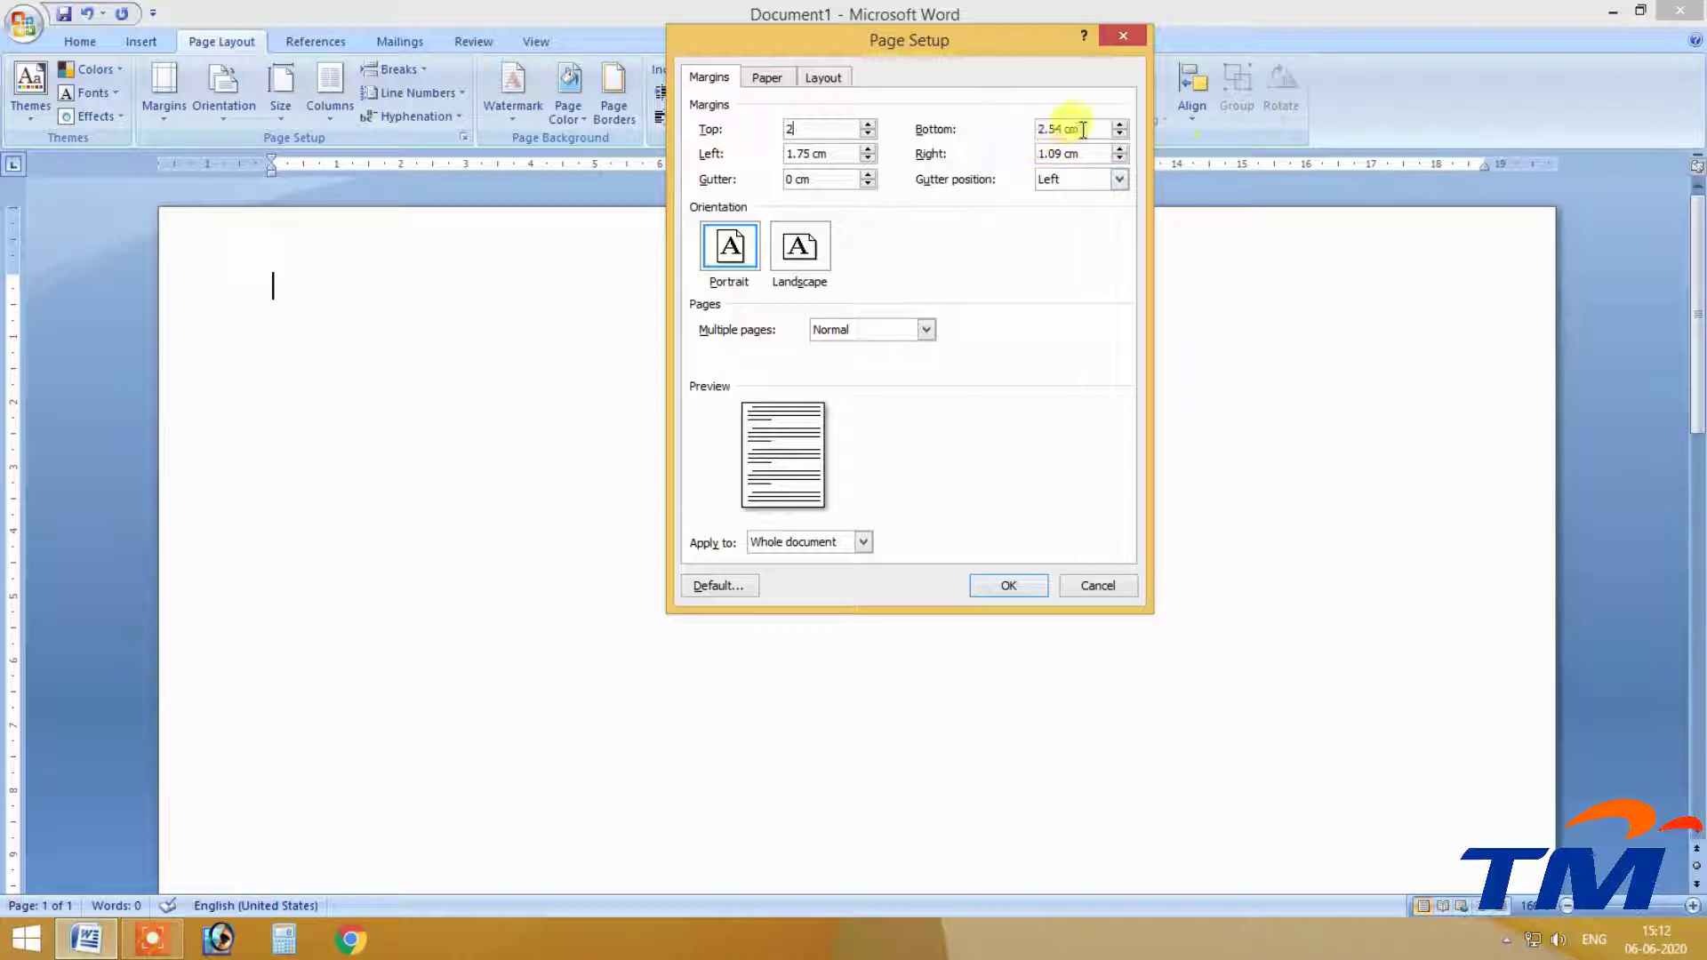
left_click(934, 129)
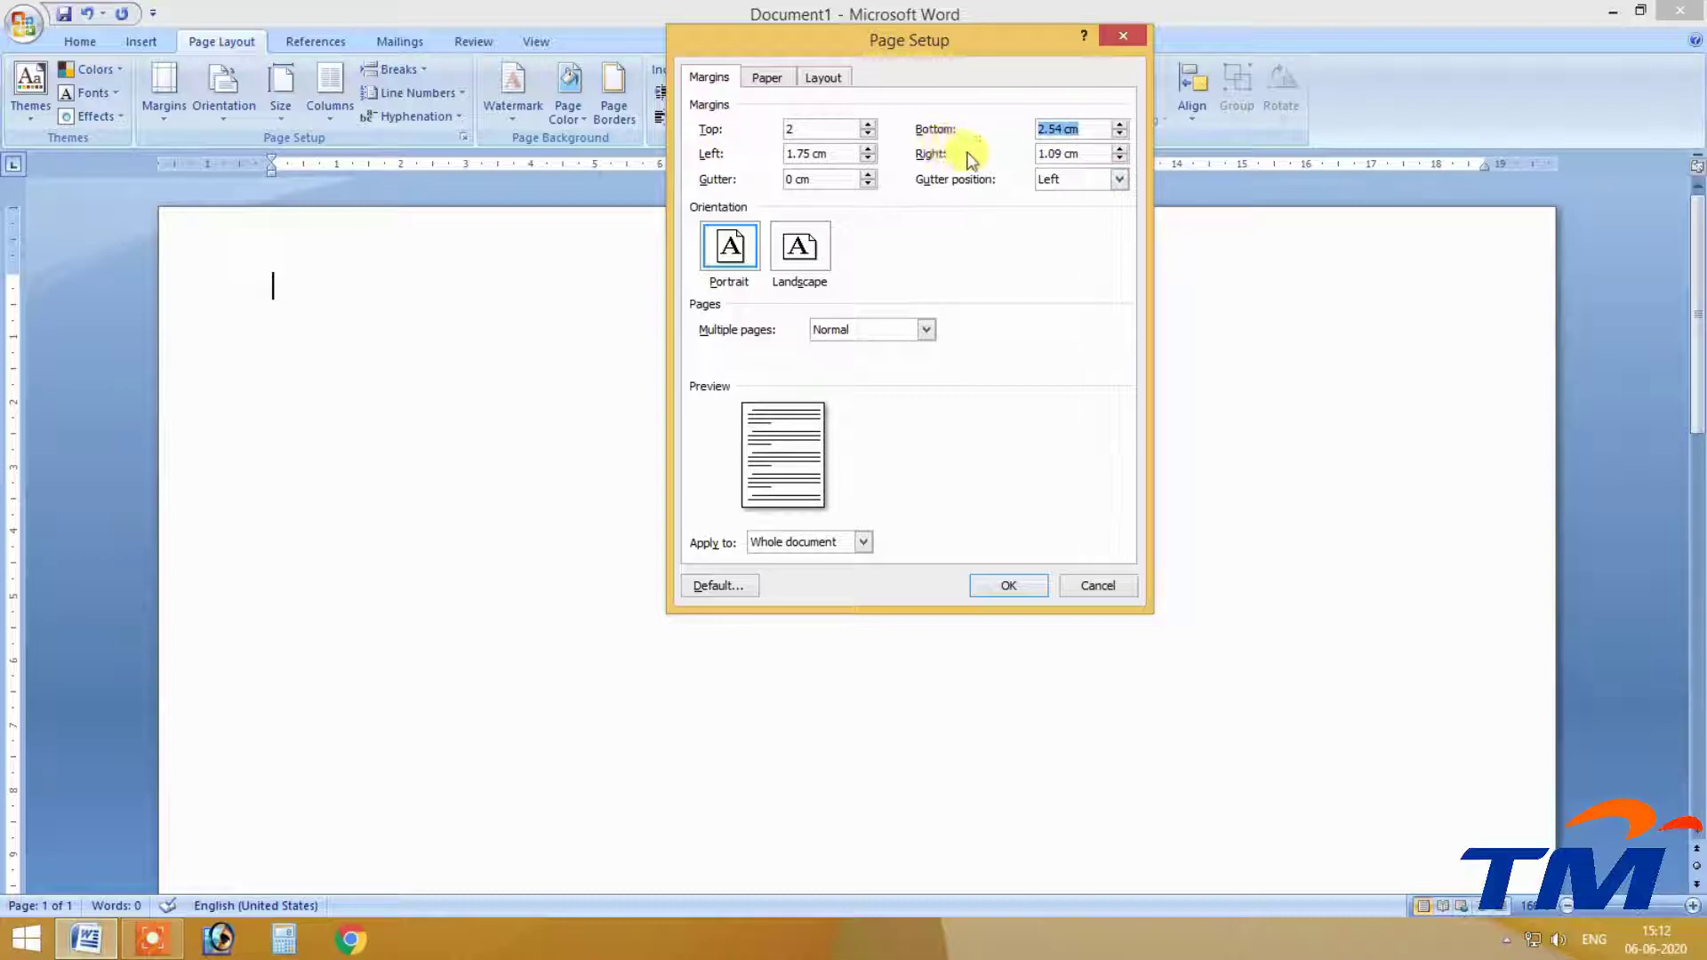
type("2")
Set the left and right margins to 1 cm each and apply the custom margins to the whole document.
left_click(691, 157)
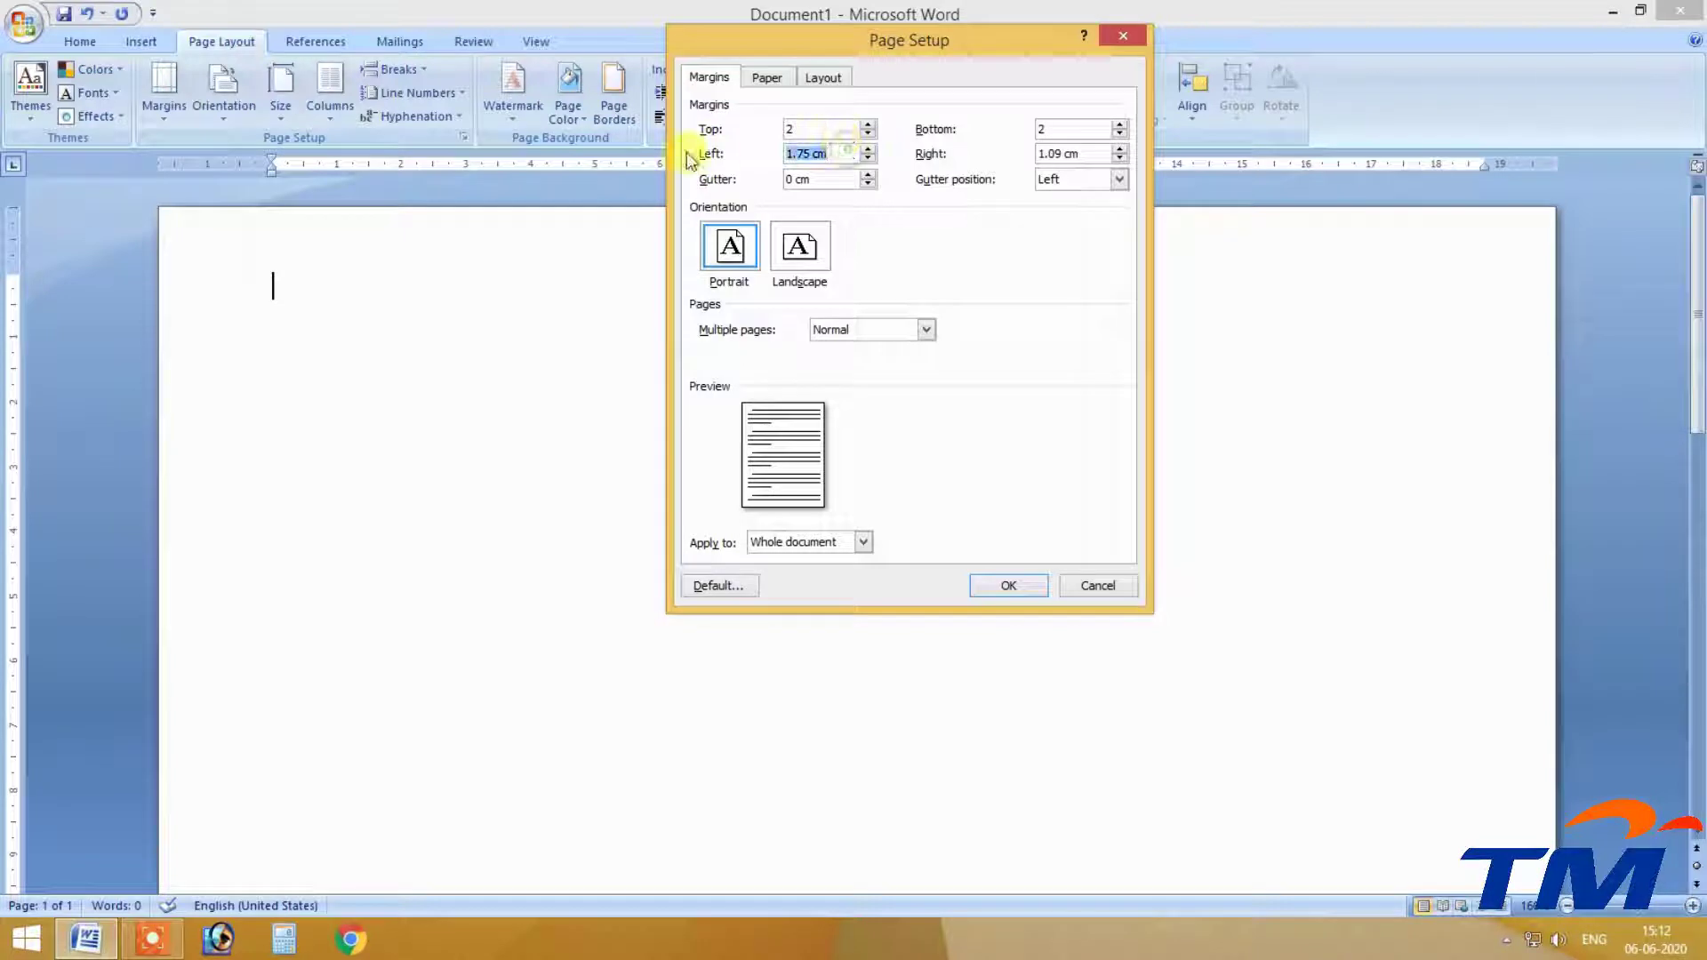
type("1")
left_click(1076, 153)
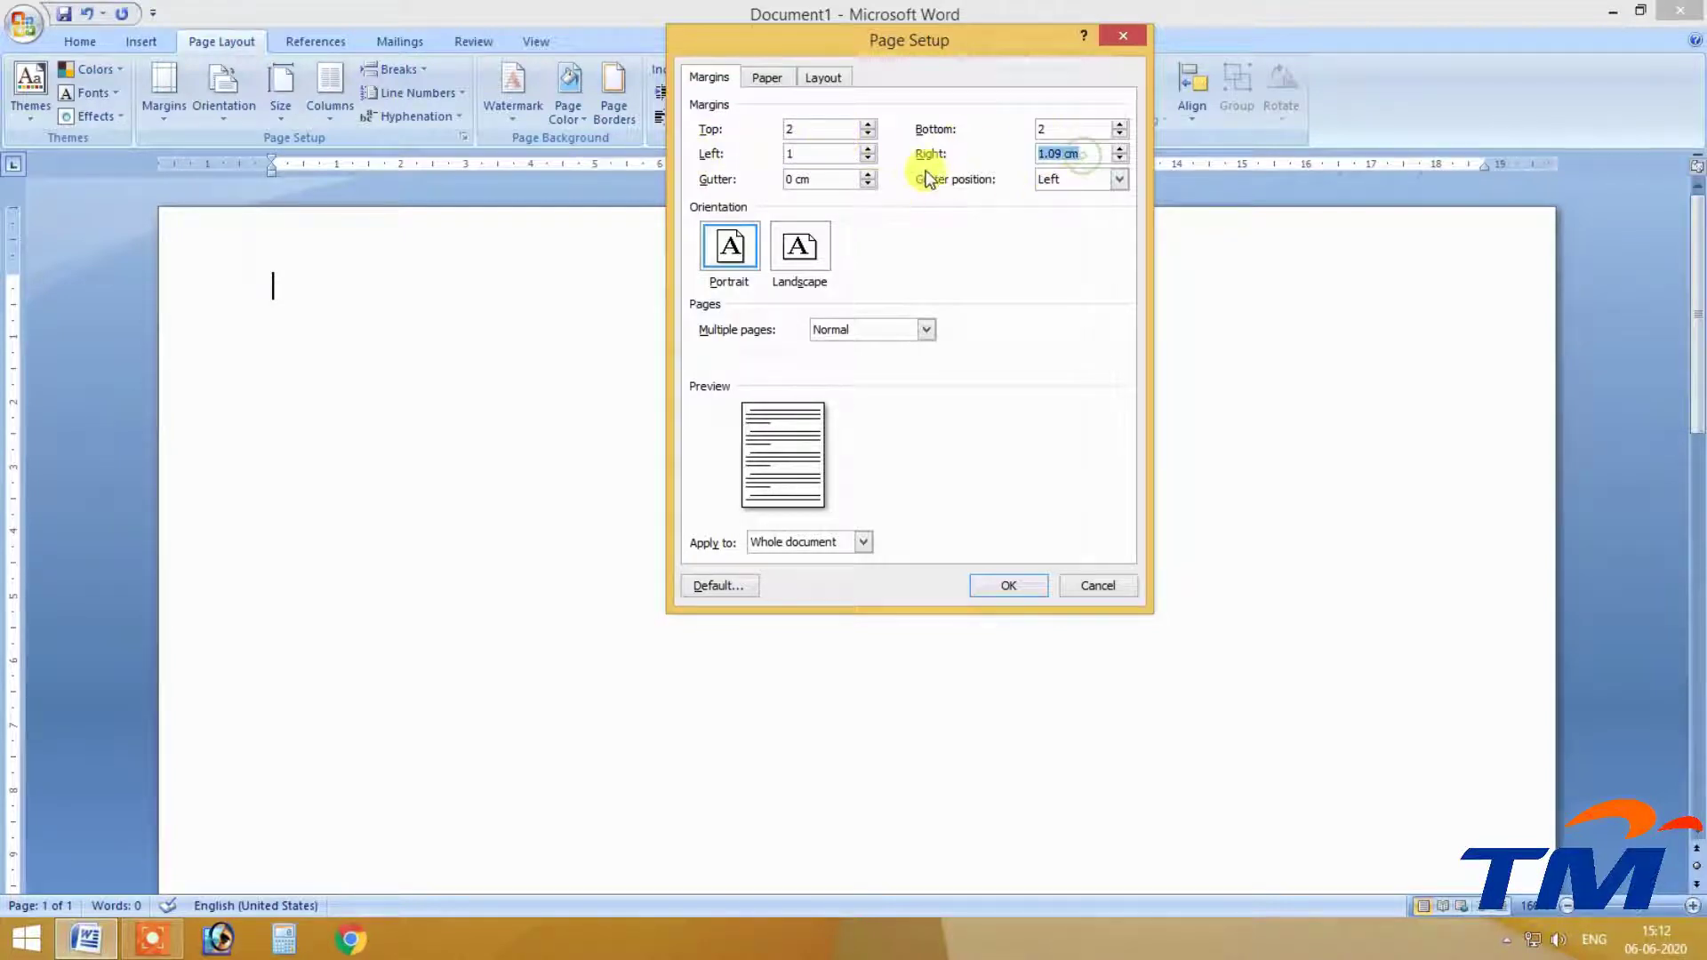
type("1")
left_click(1009, 584)
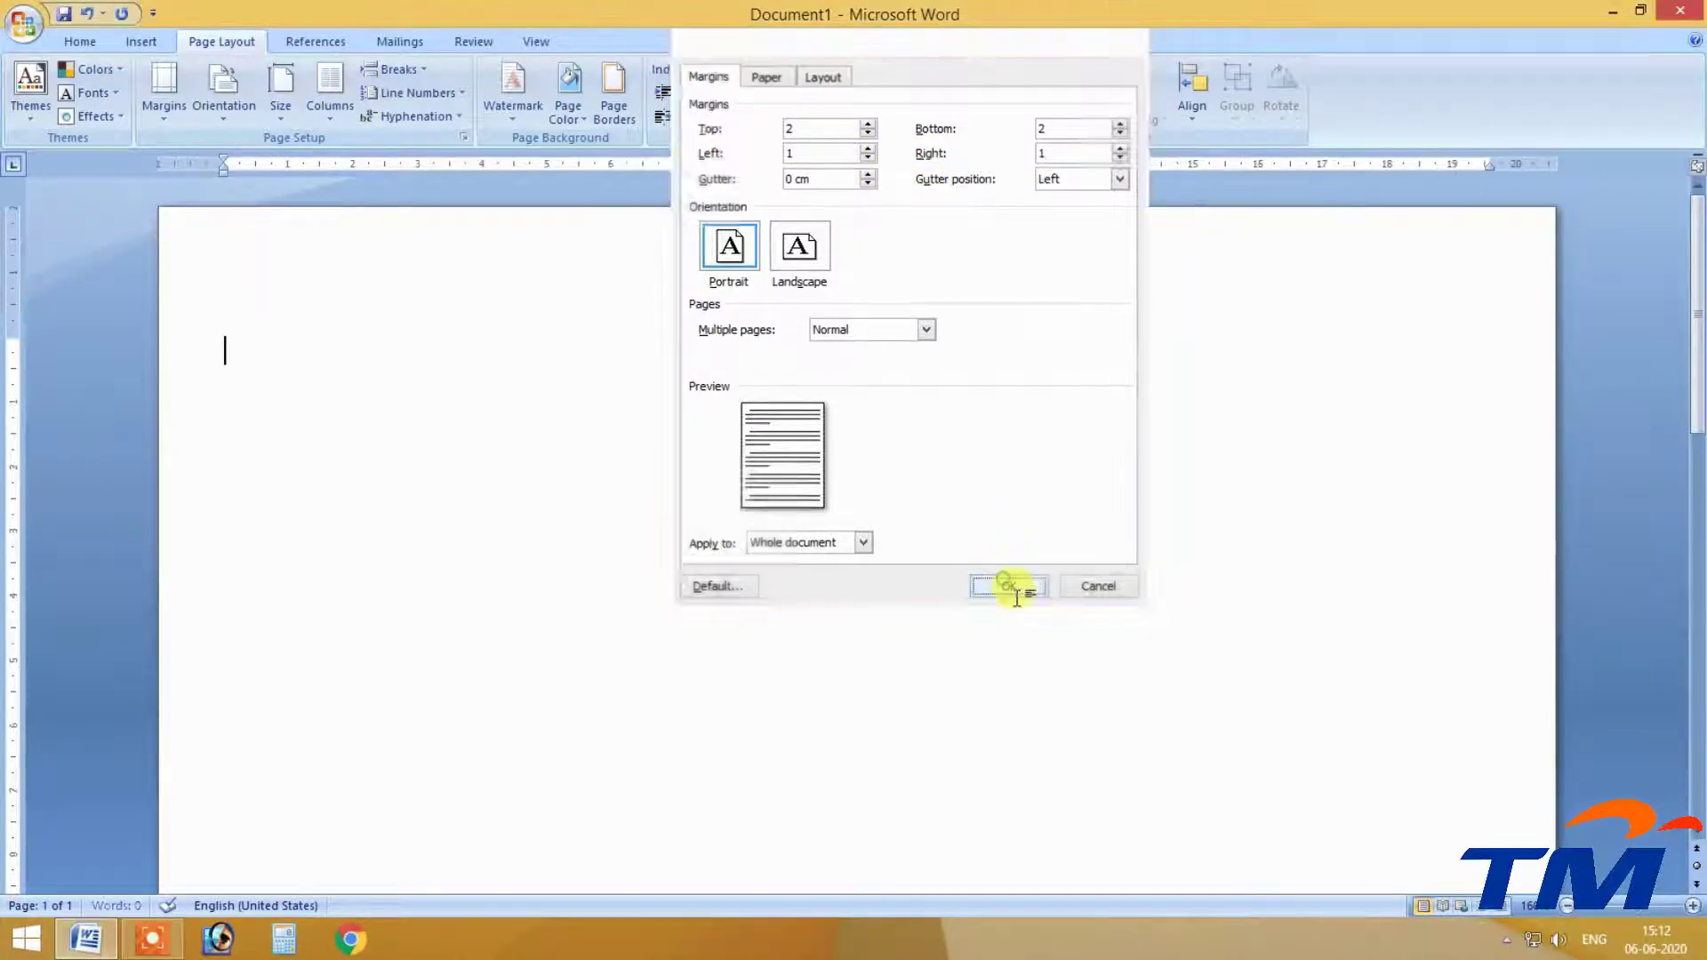
left_click(8, 334)
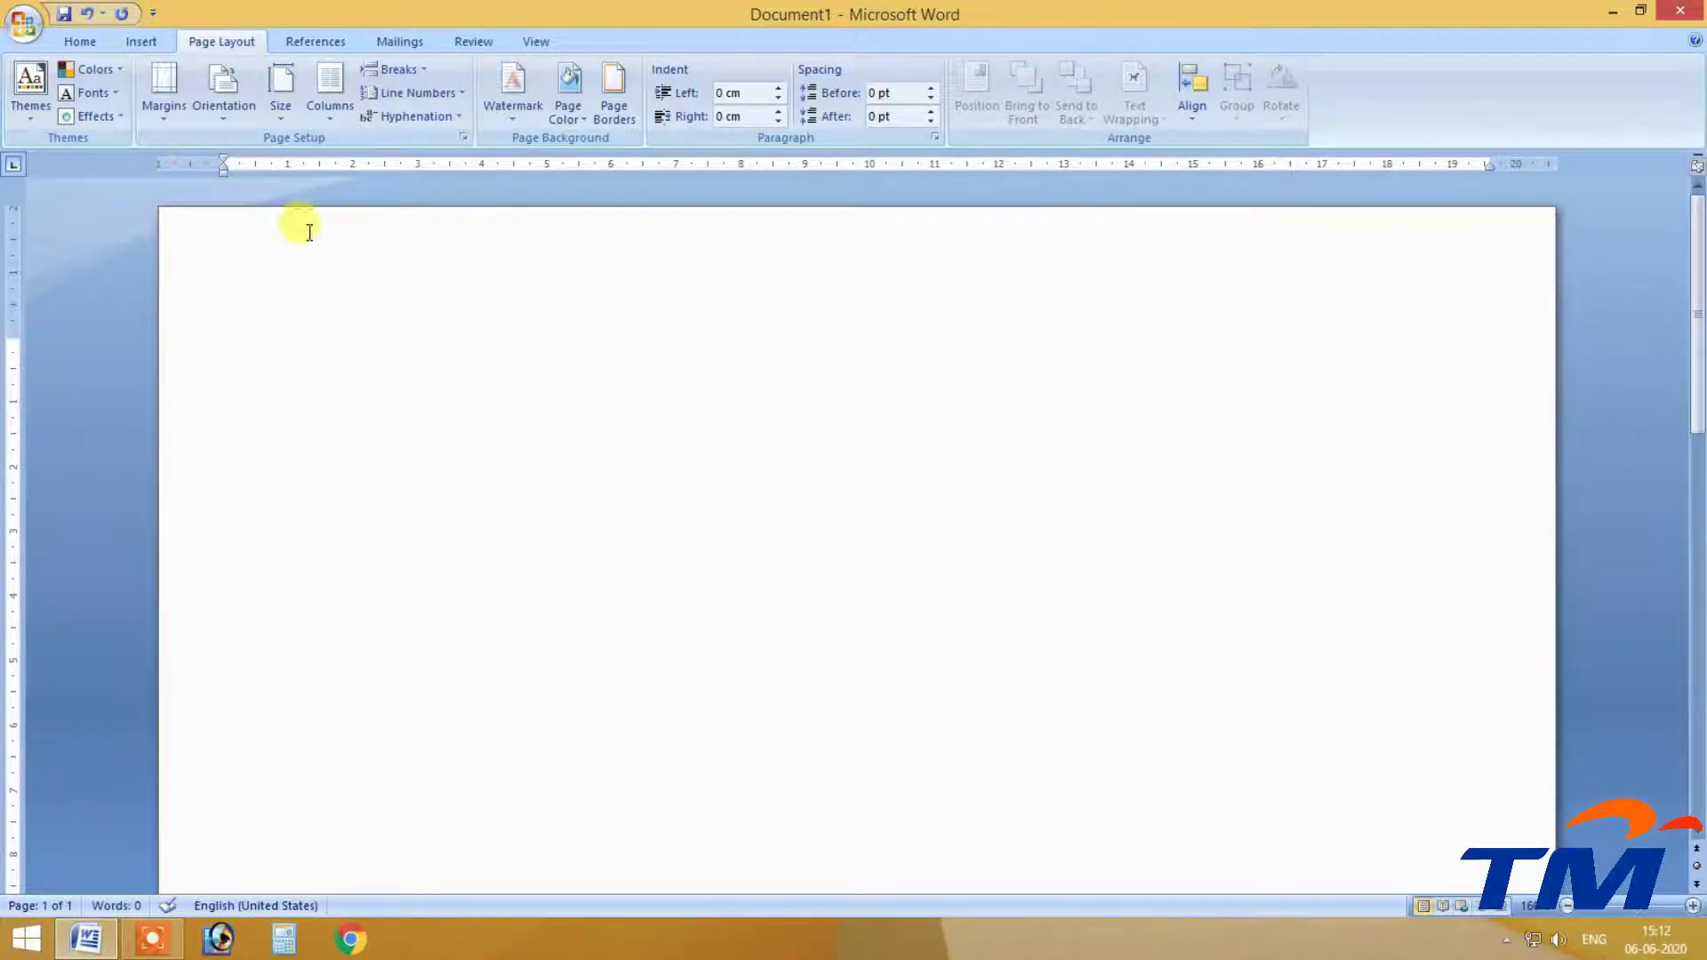
Reopen the custom margin settings, go through the margin fields and move the Page Setup dialog aside.
left_click(164, 104)
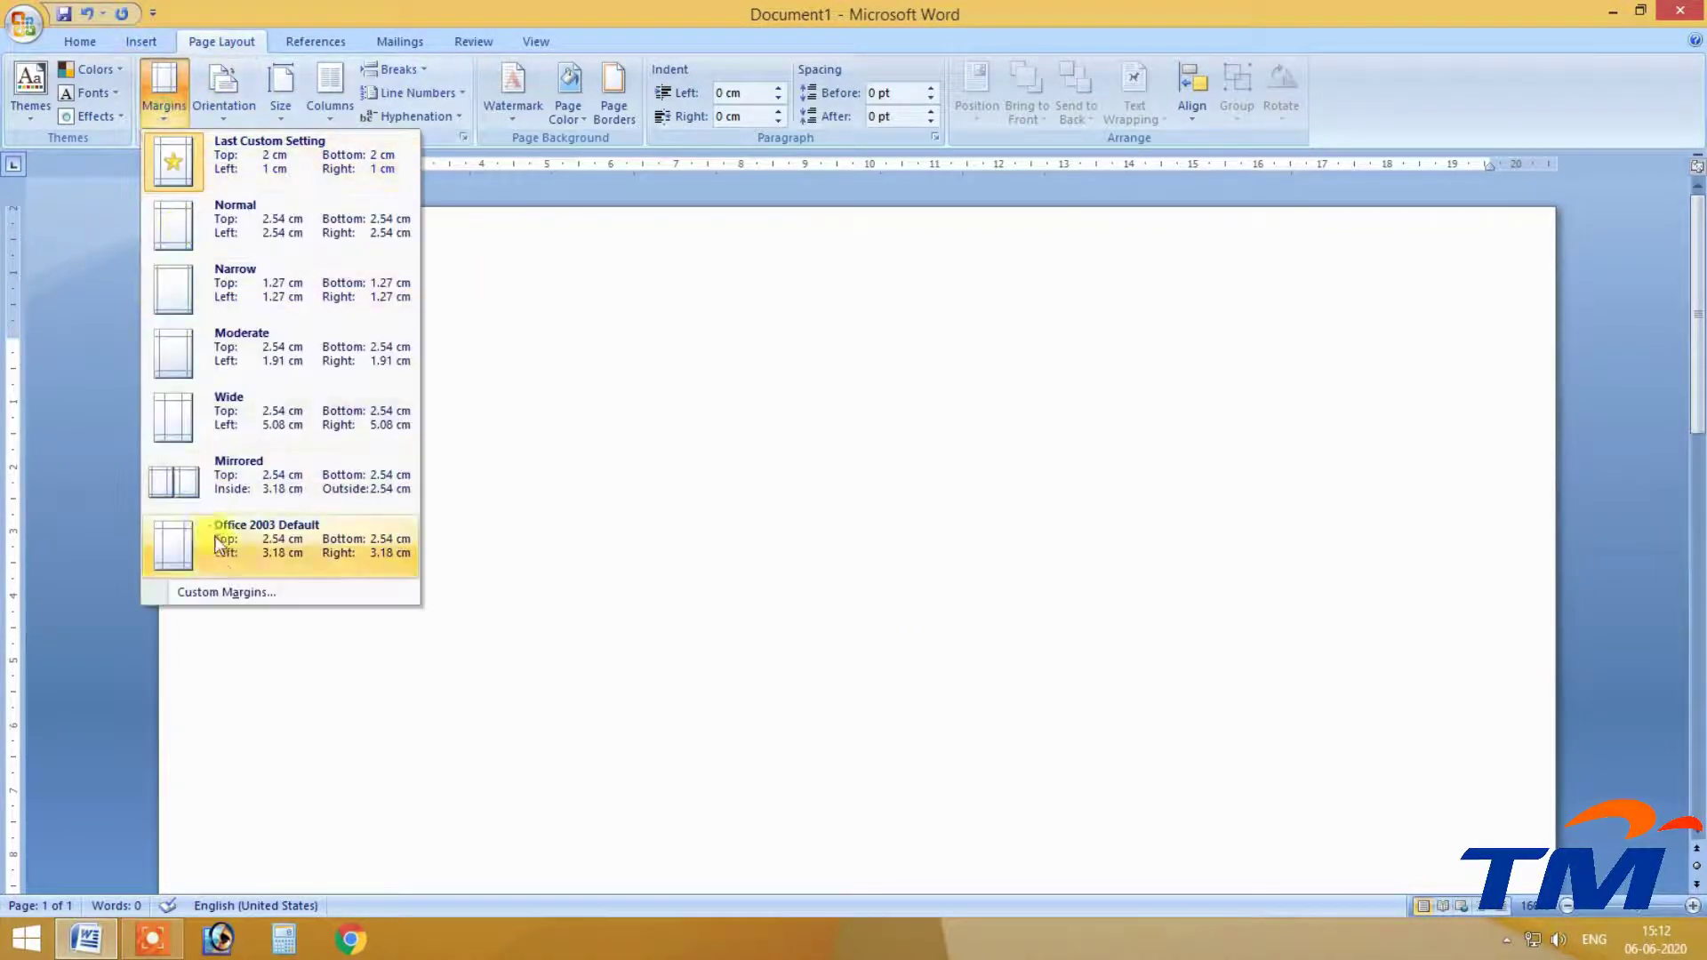
left_click(233, 592)
key("Tab")
key("Tab")
key("Tab")
key("Tab")
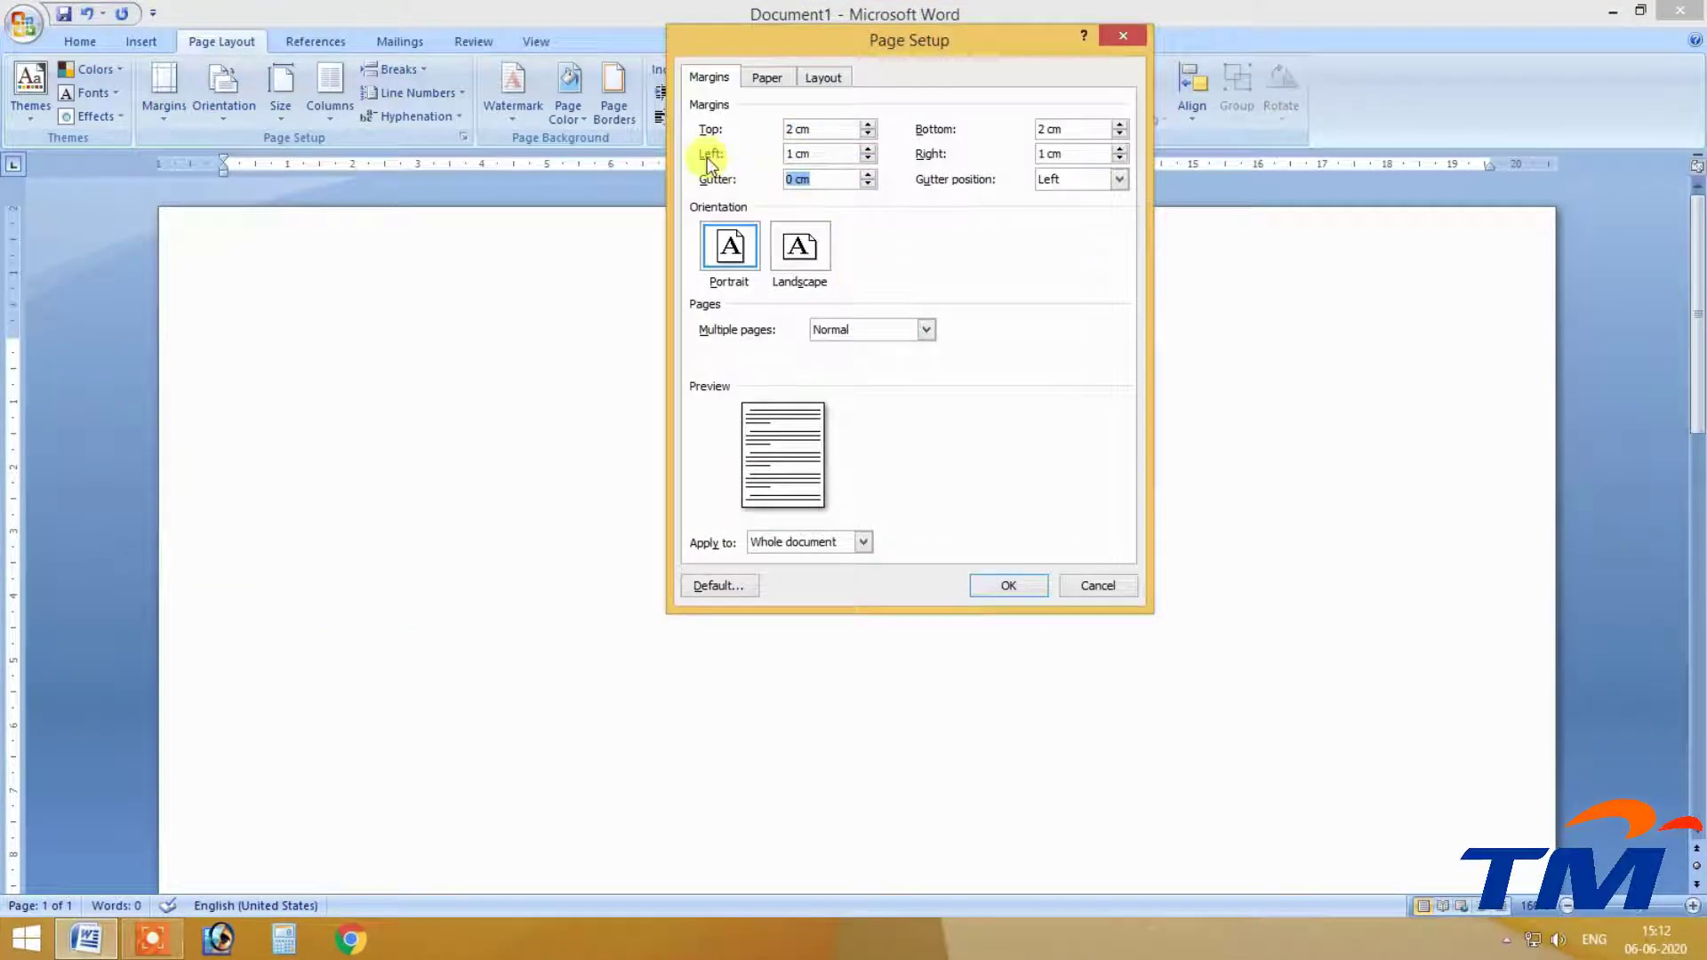
key("shift+Tab")
key("shift+Tab")
left_click_drag(841, 45, 903, 148)
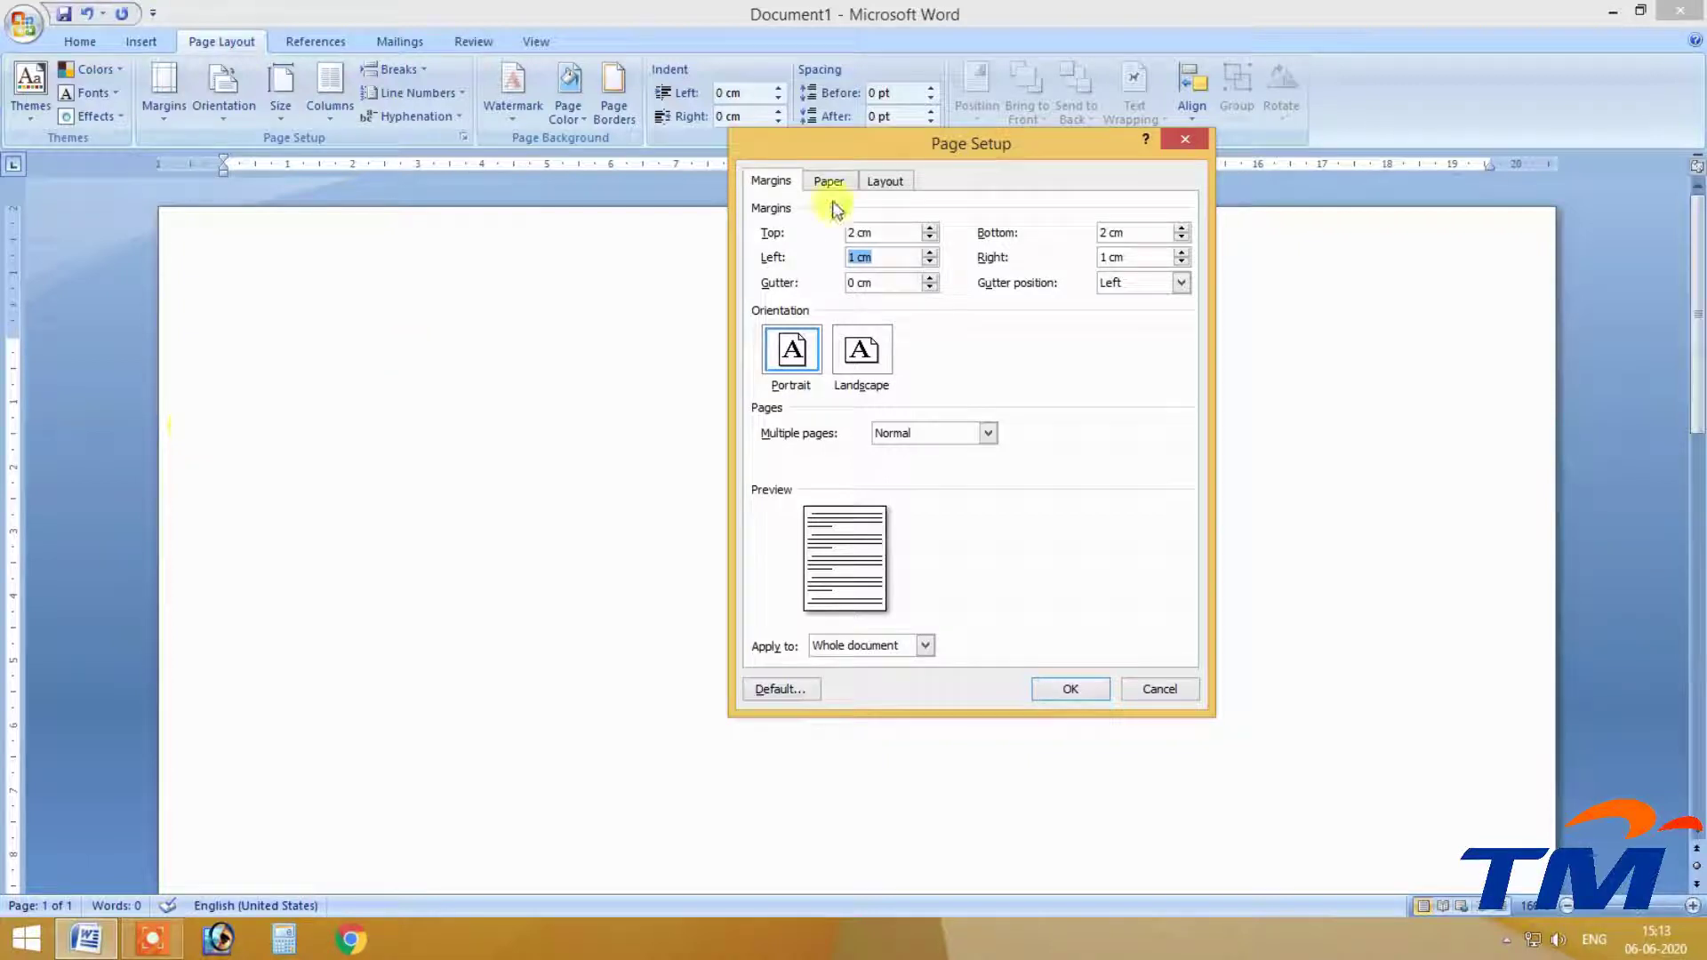
left_click(871, 257)
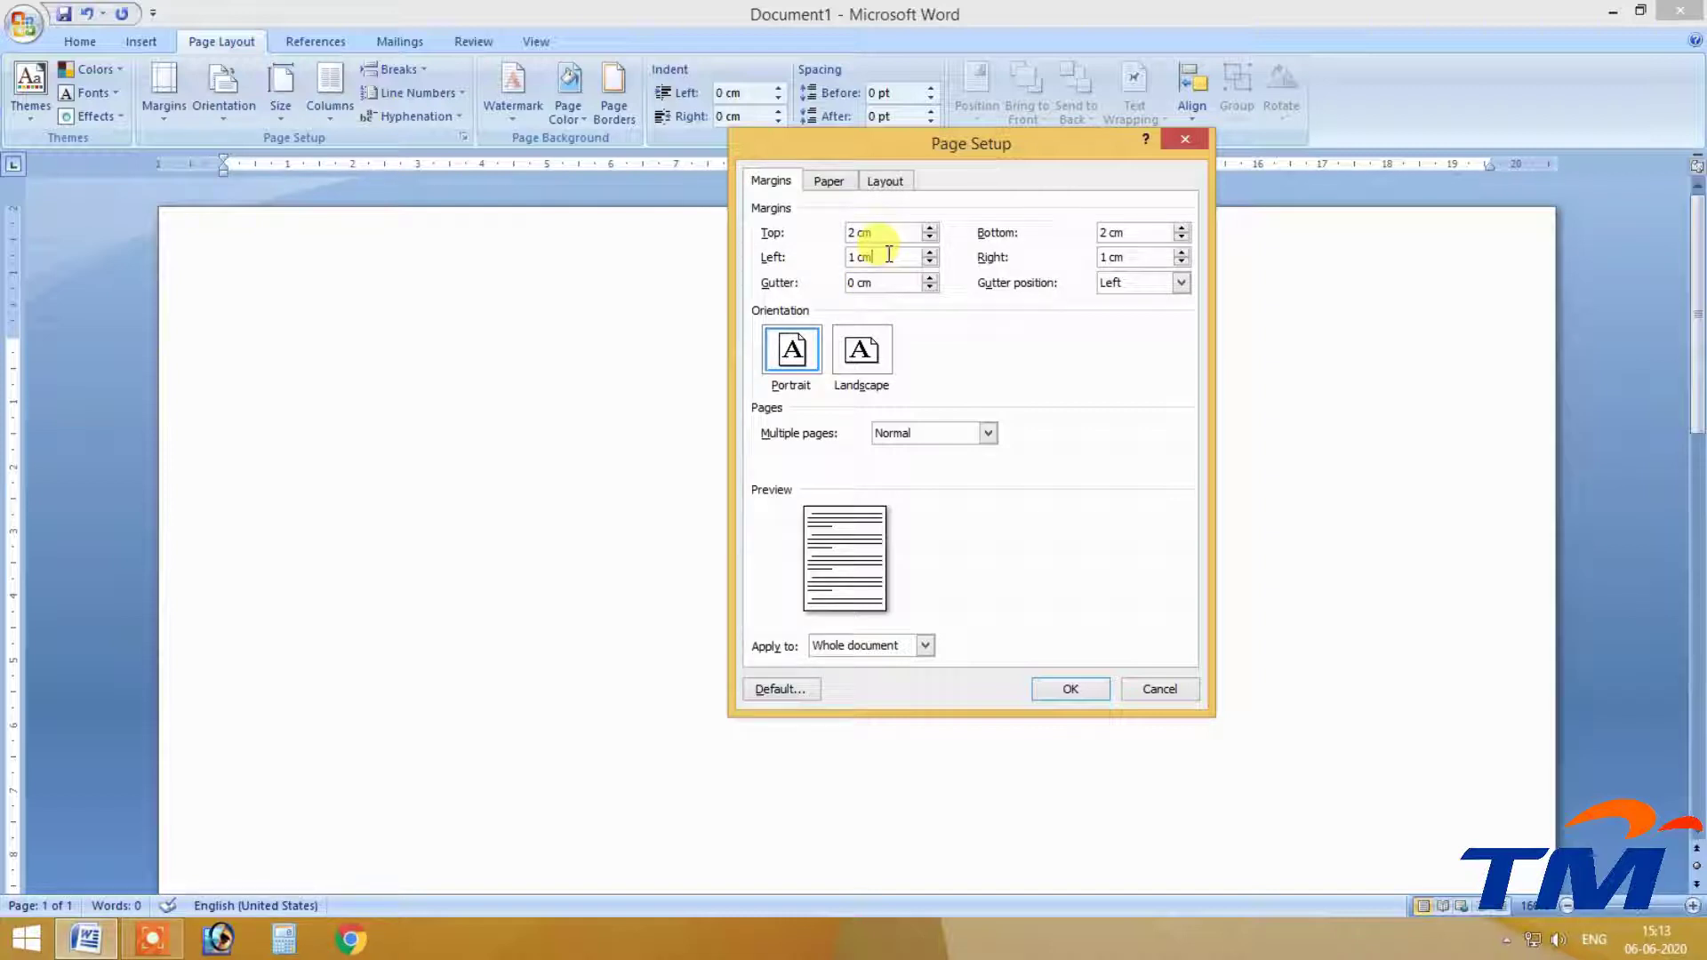
left_click_drag(999, 151, 1153, 82)
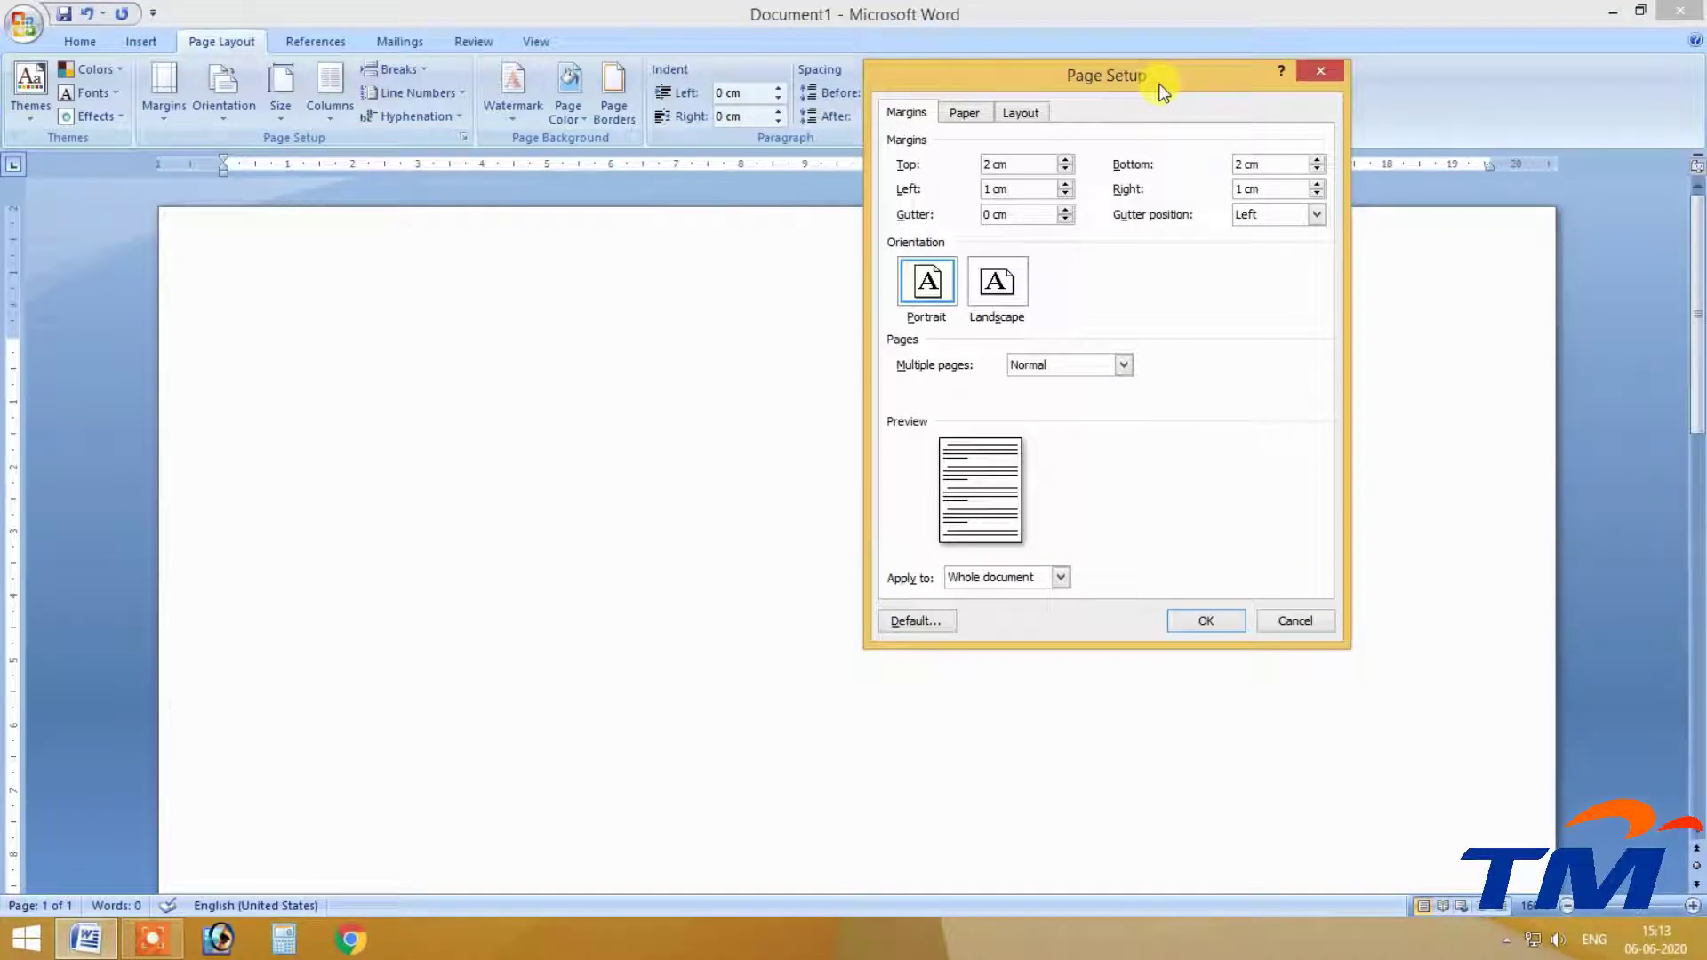
left_click_drag(1071, 75, 1118, 131)
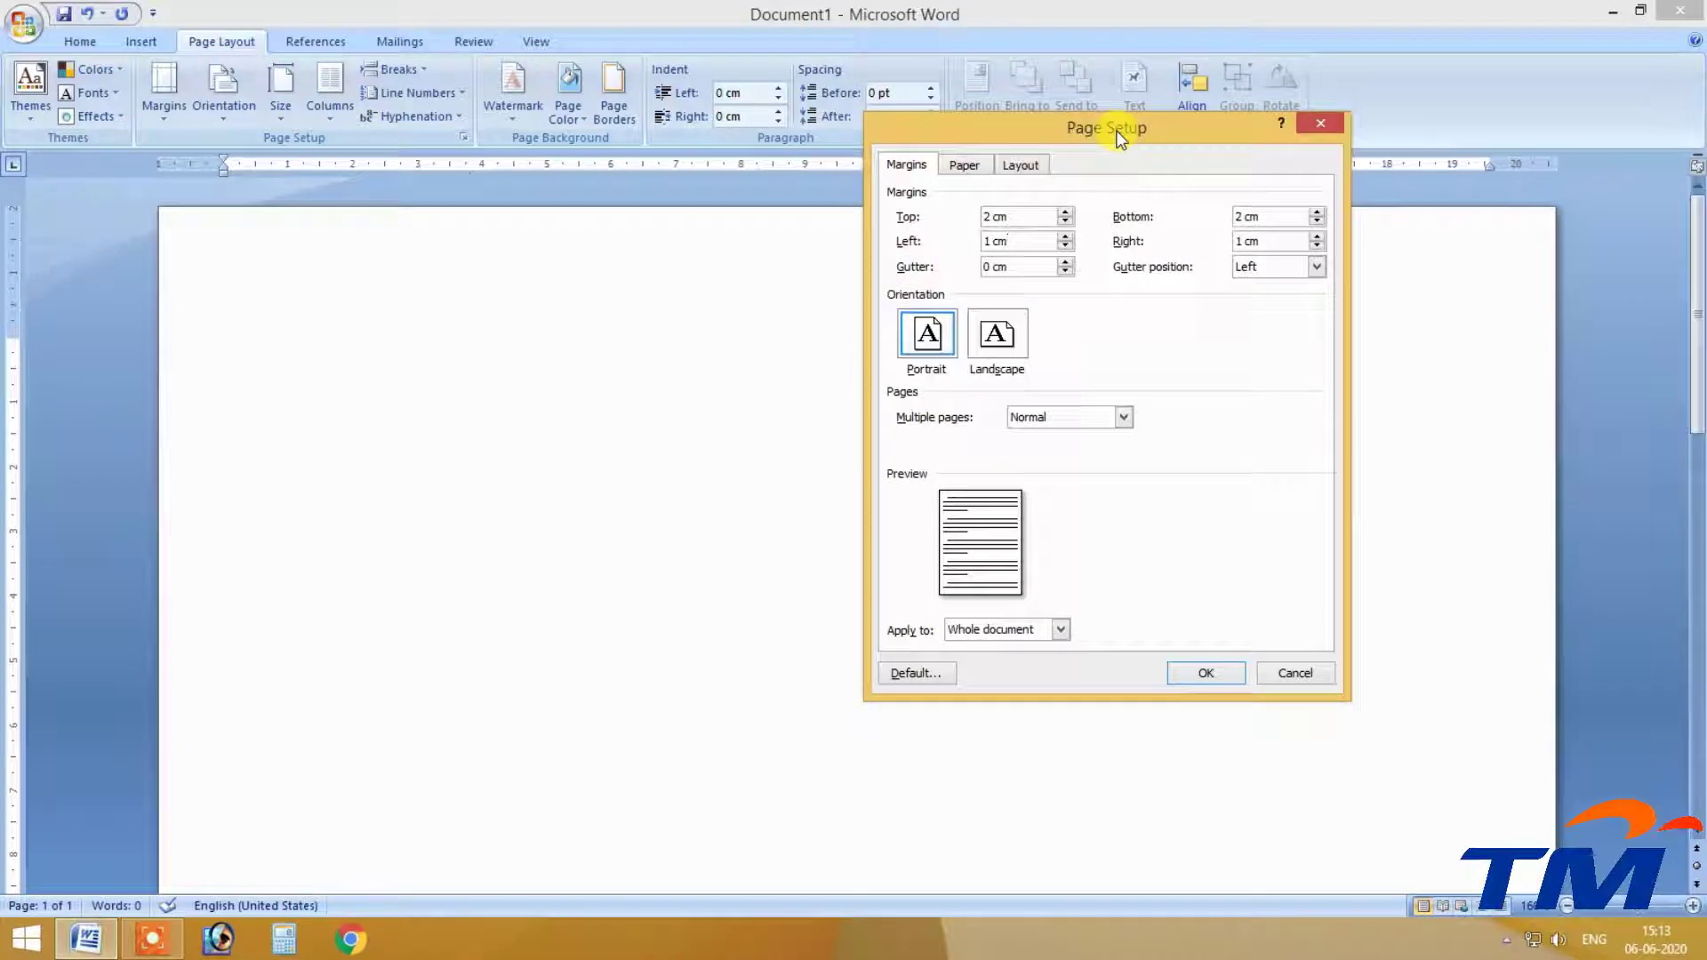
Set the gutter to 2 cm and apply it to the whole document.
left_click(1002, 267)
left_click_drag(1014, 265, 937, 267)
type("2")
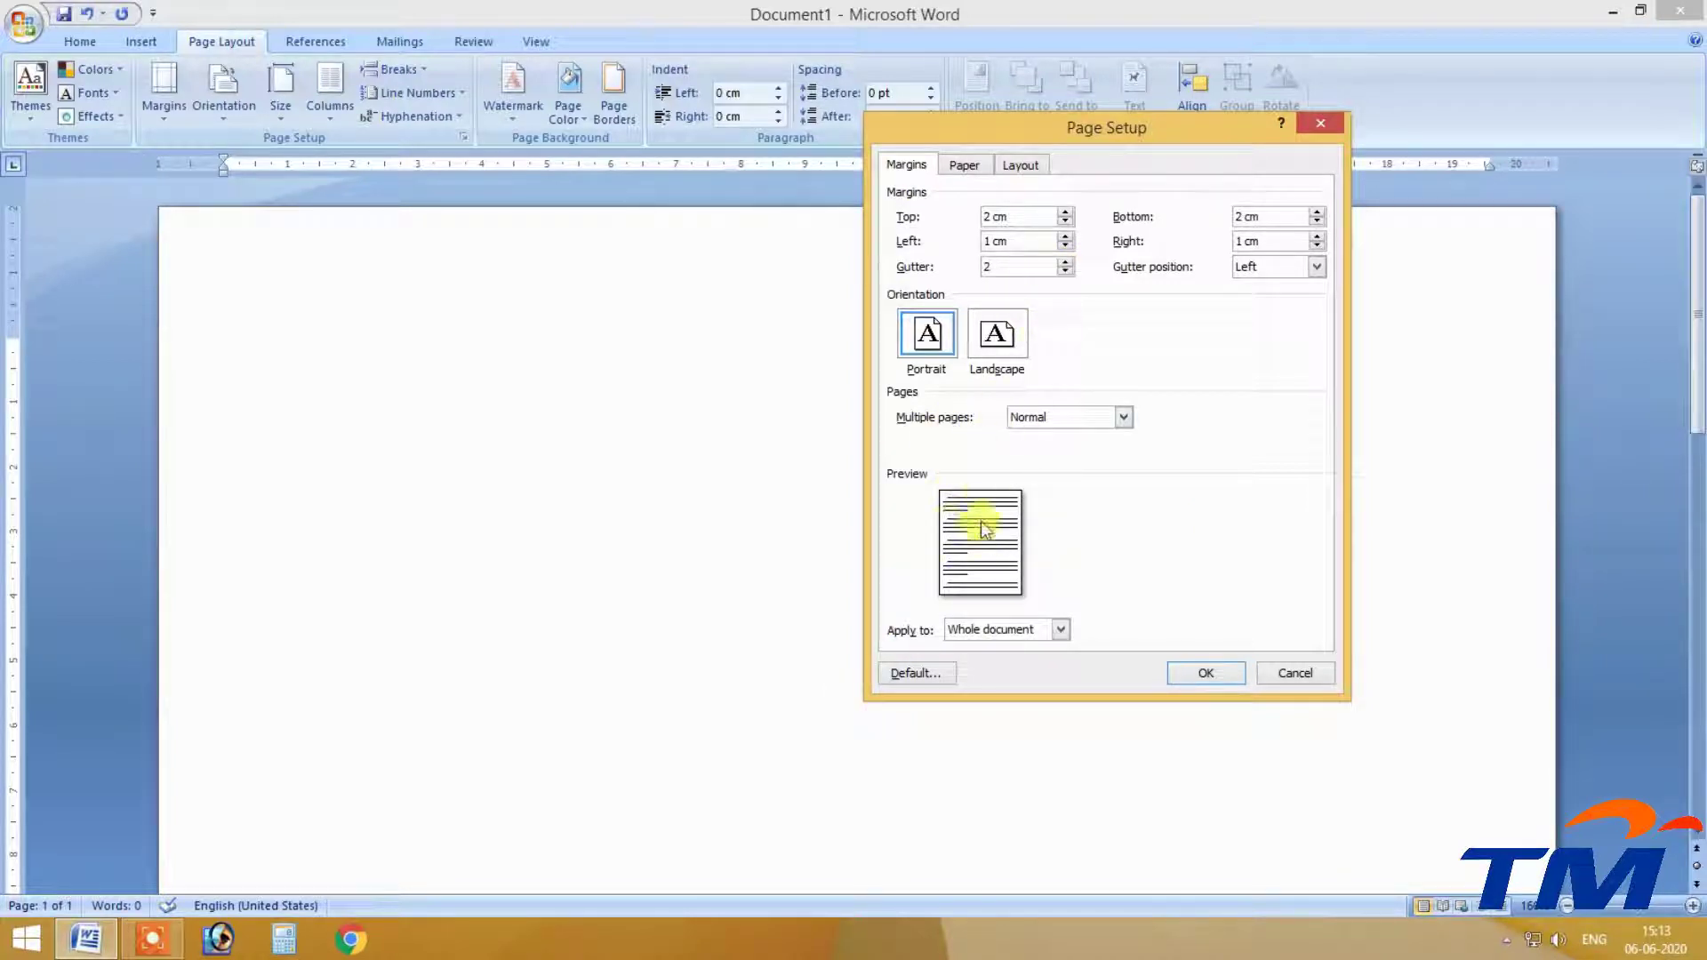
left_click(1021, 628)
left_click(1022, 628)
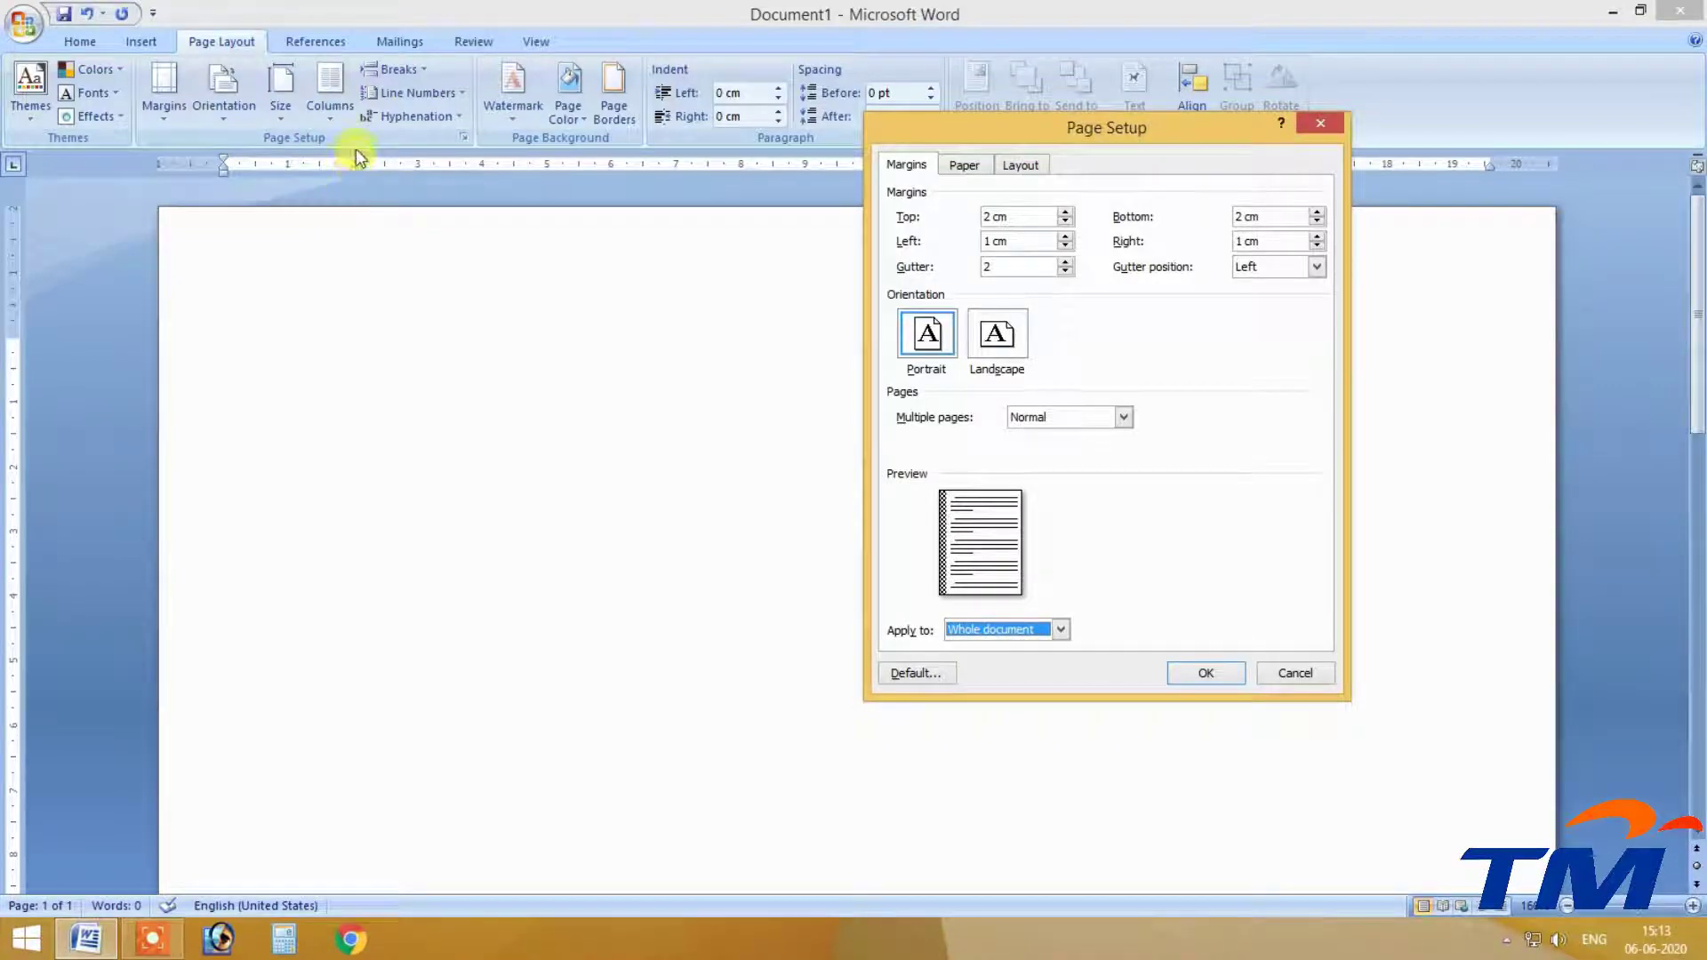
left_click(1207, 675)
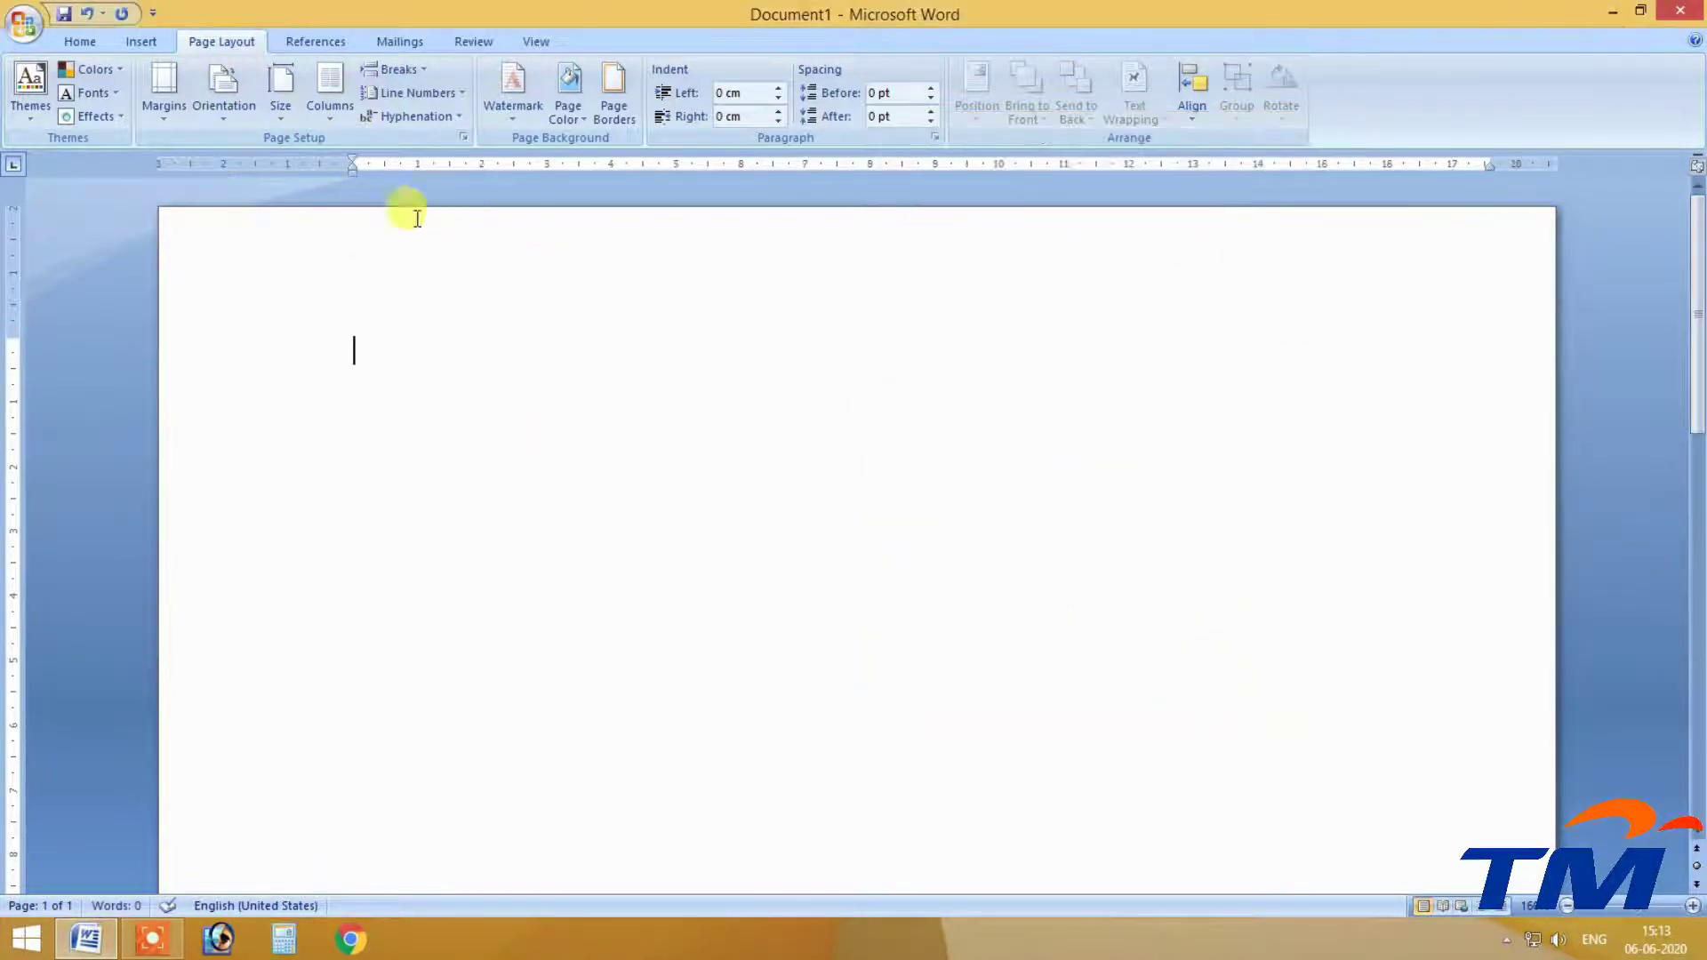
left_click_drag(354, 176, 352, 175)
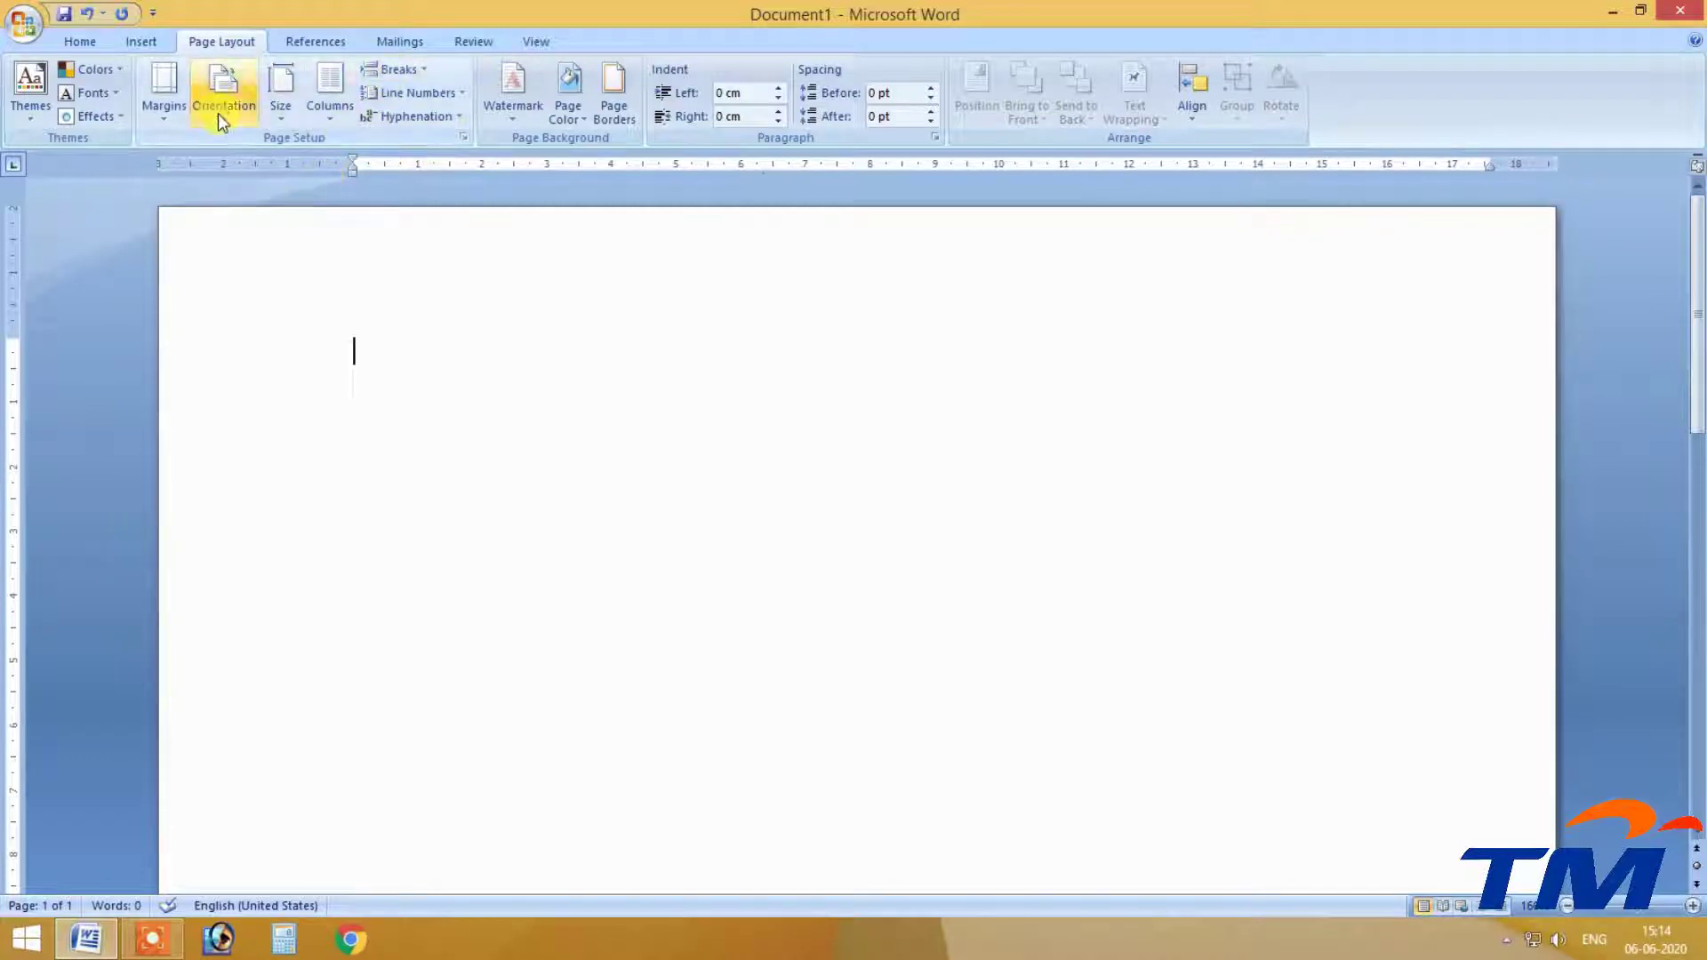
Change the gutter position to Top in the custom margin settings.
left_click(165, 96)
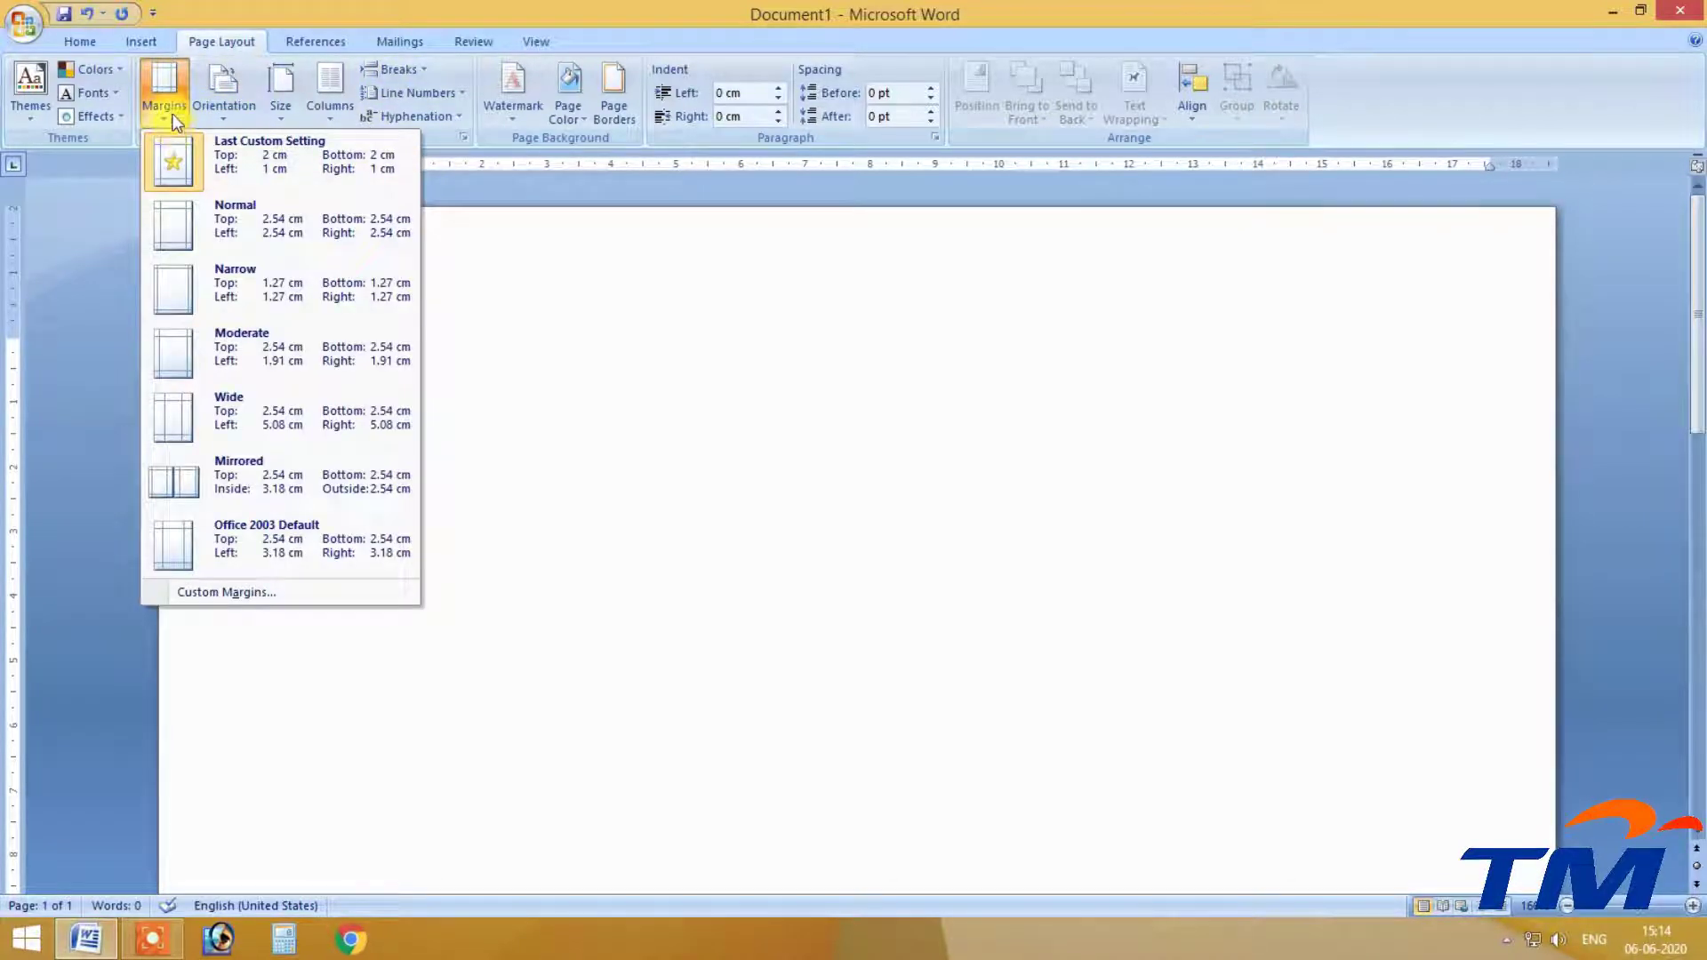
left_click(259, 591)
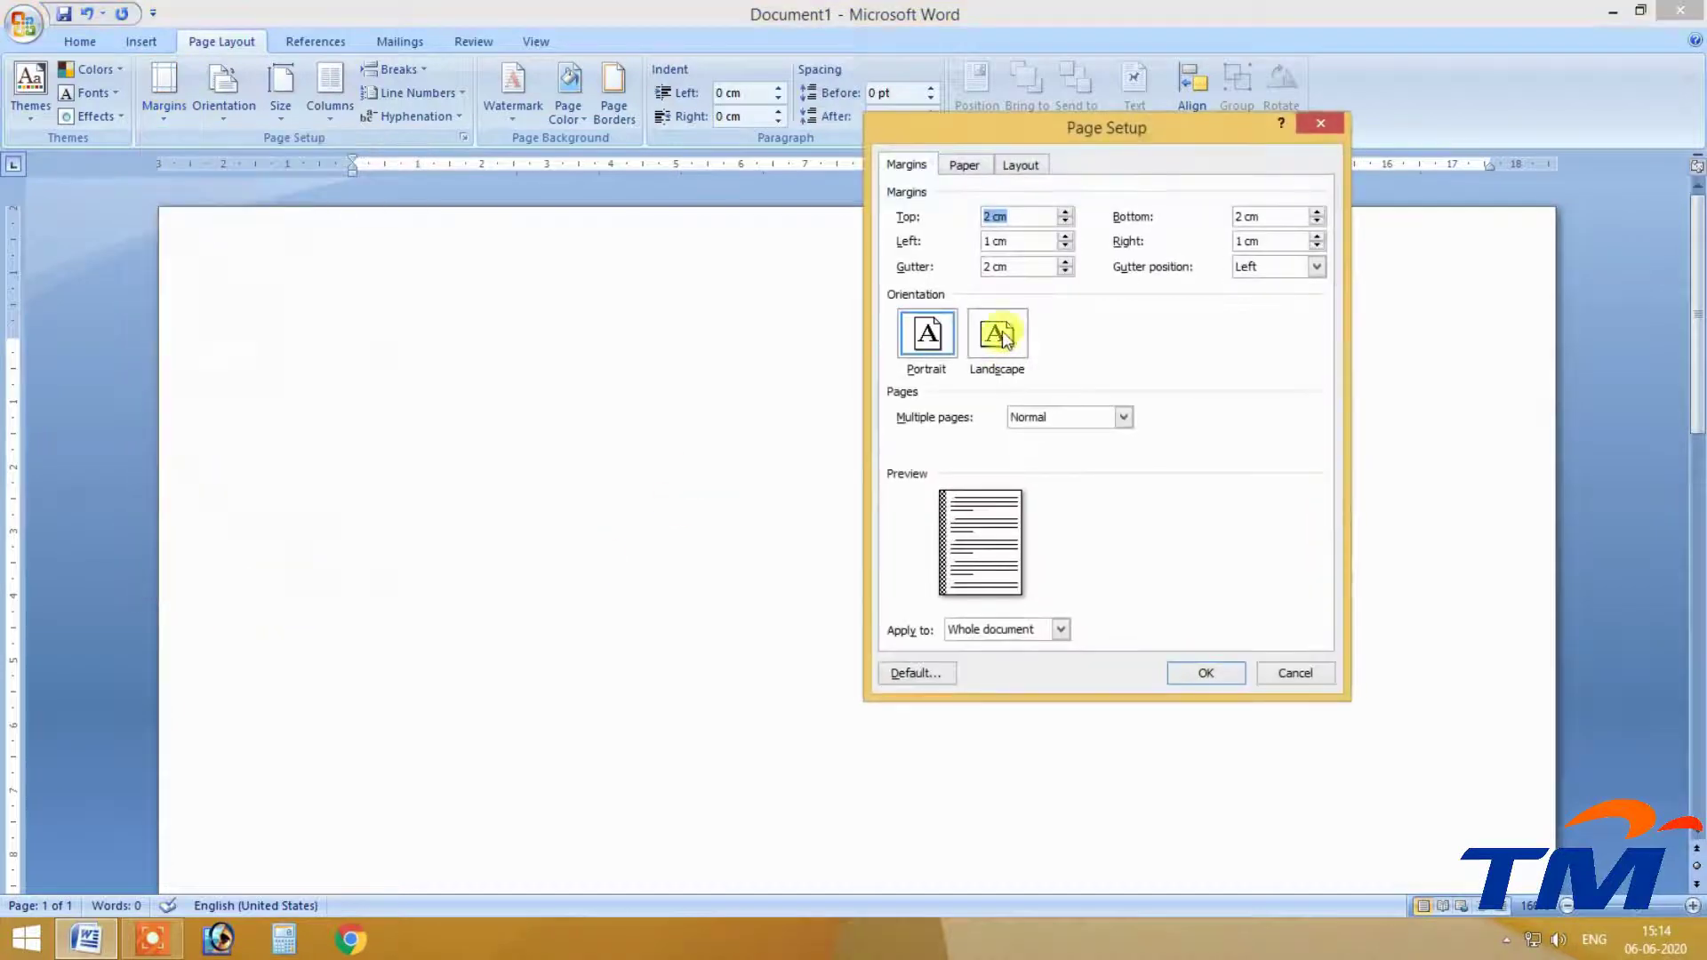
left_click(1316, 266)
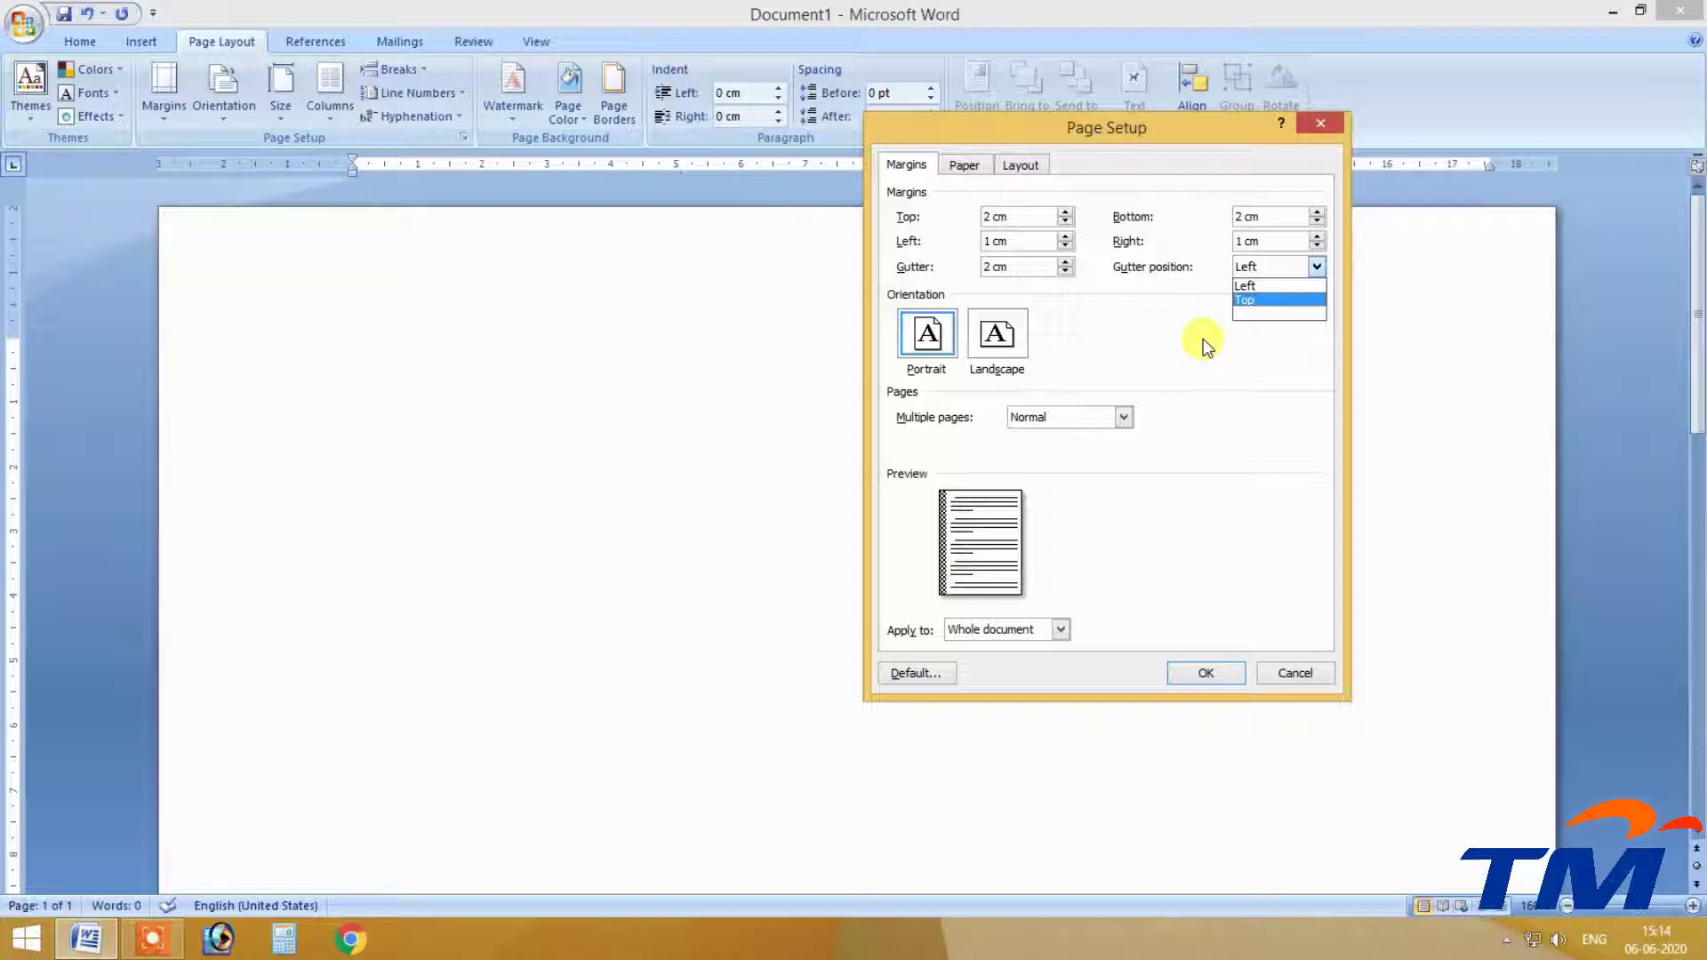
left_click(1263, 299)
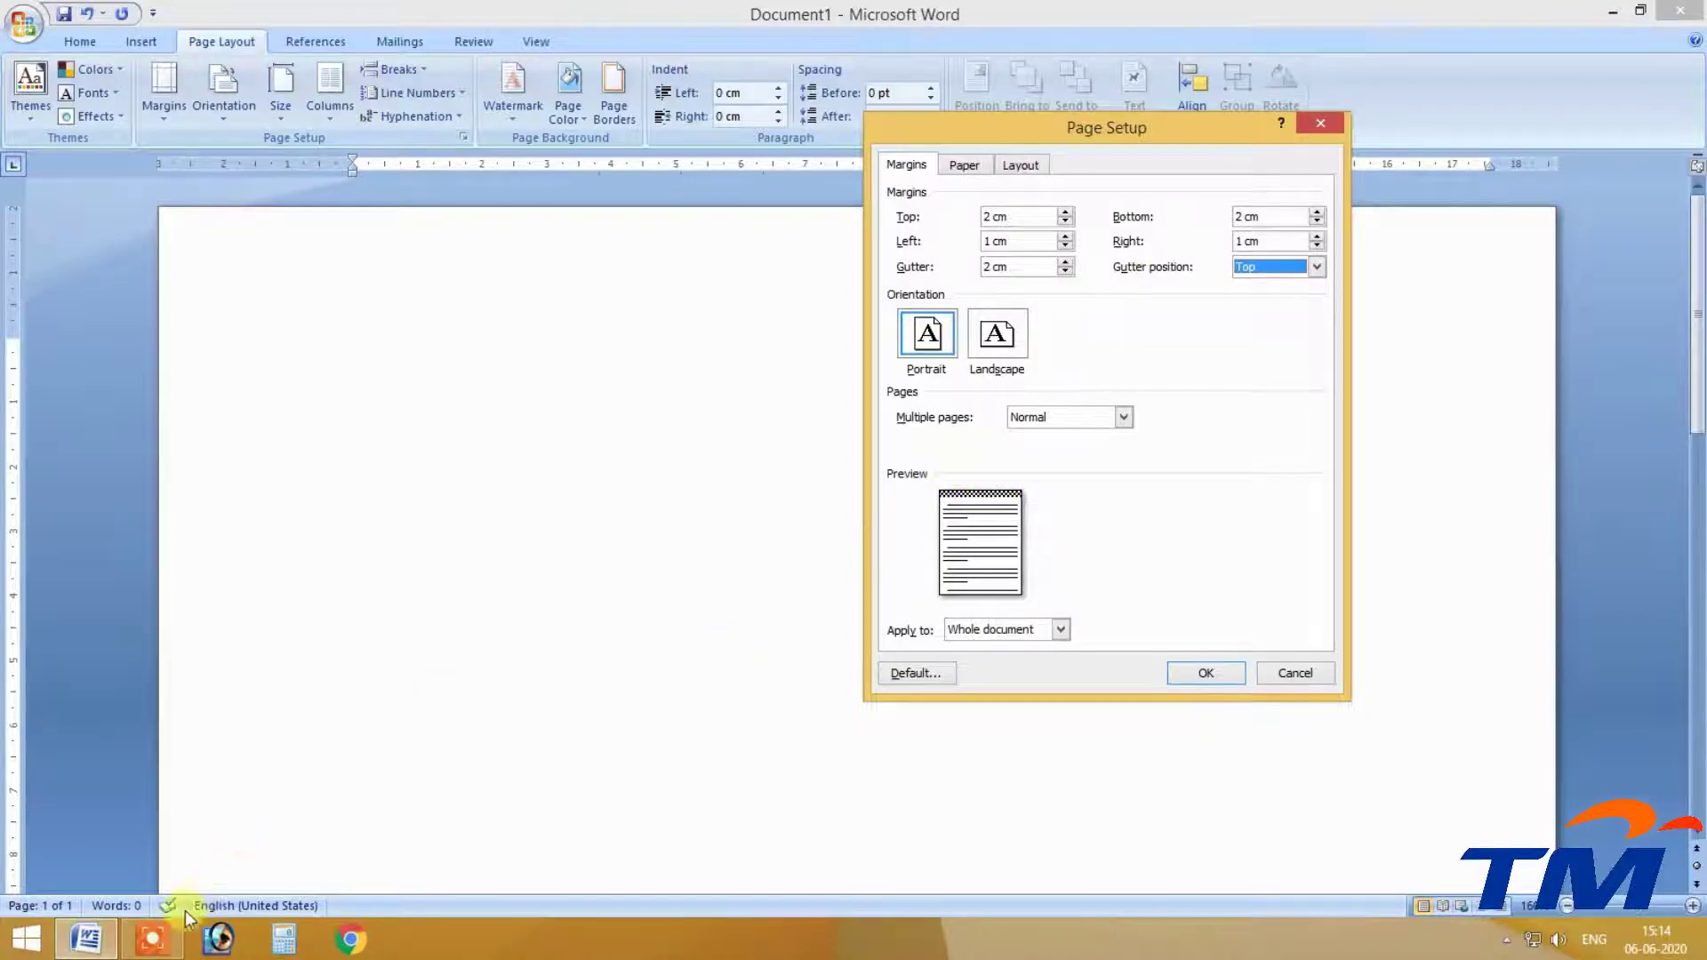
left_click(151, 939)
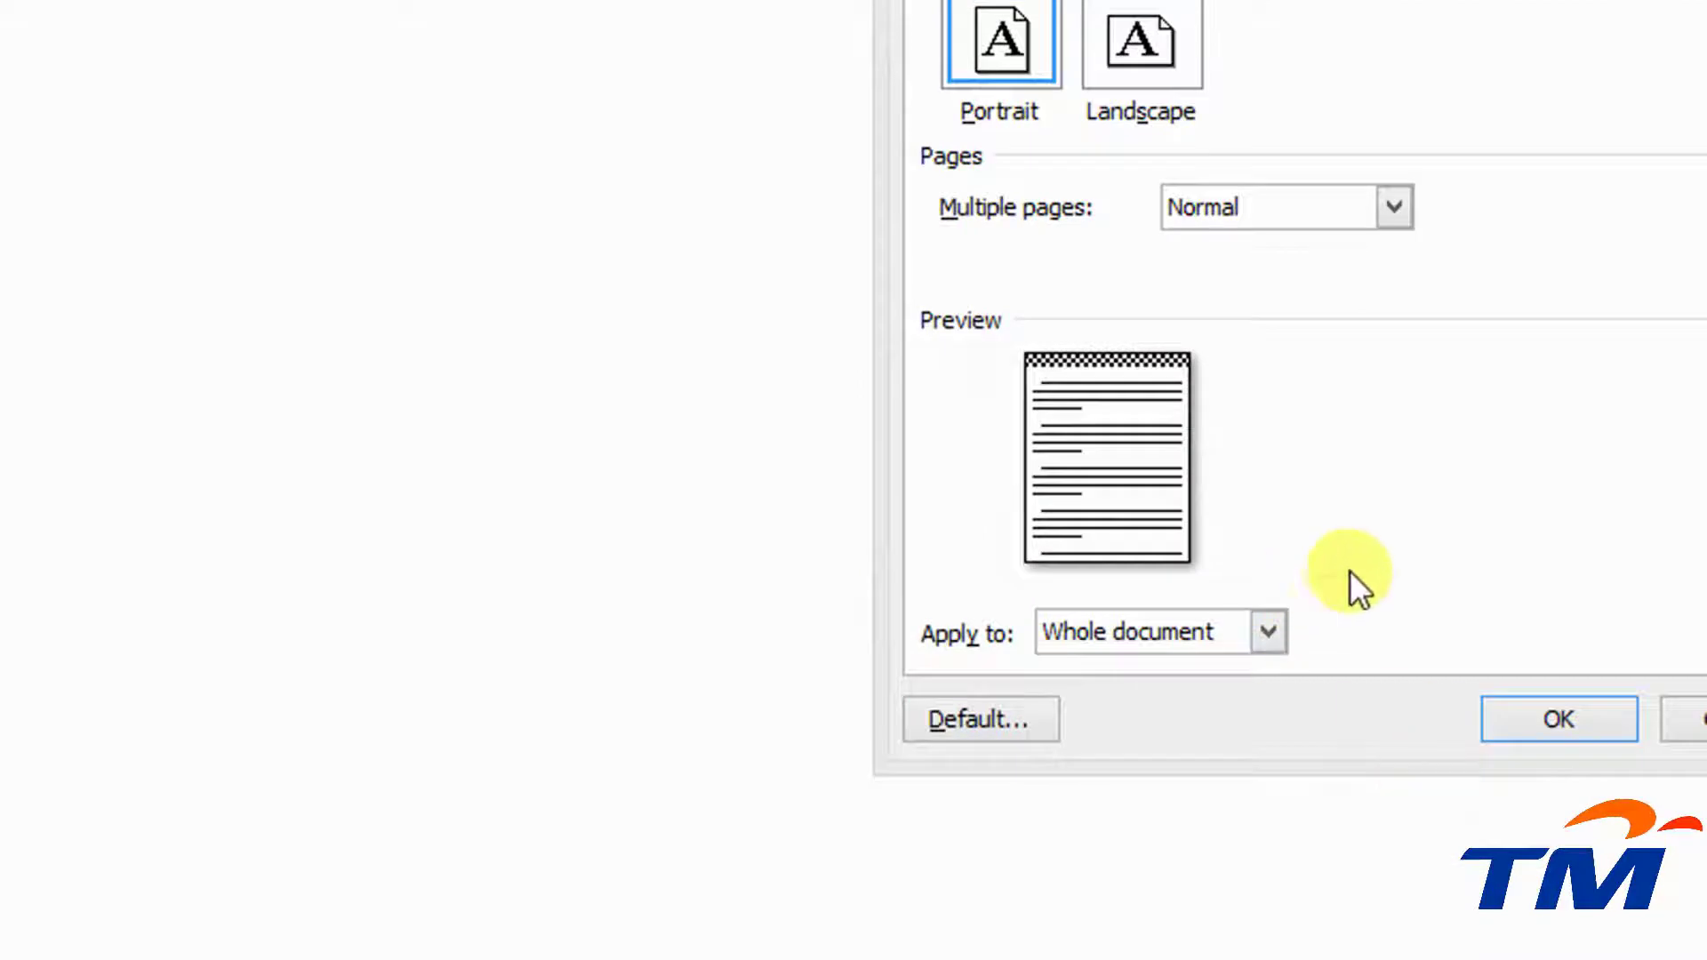
left_click(1198, 536)
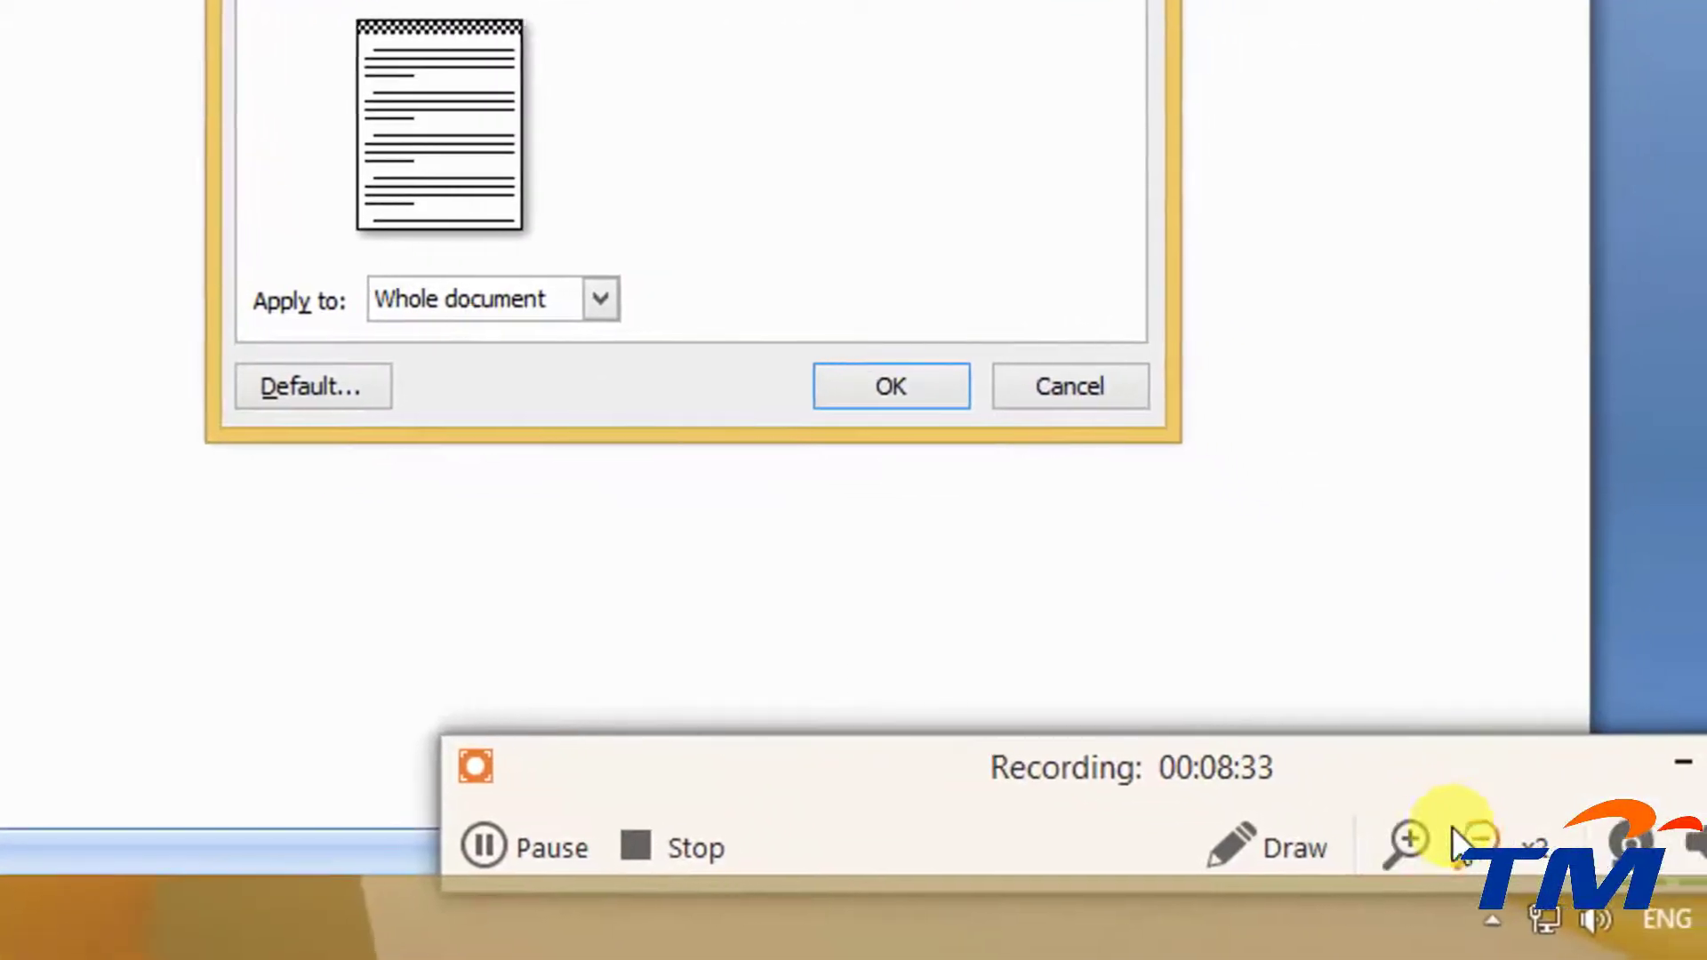
left_click(1458, 836)
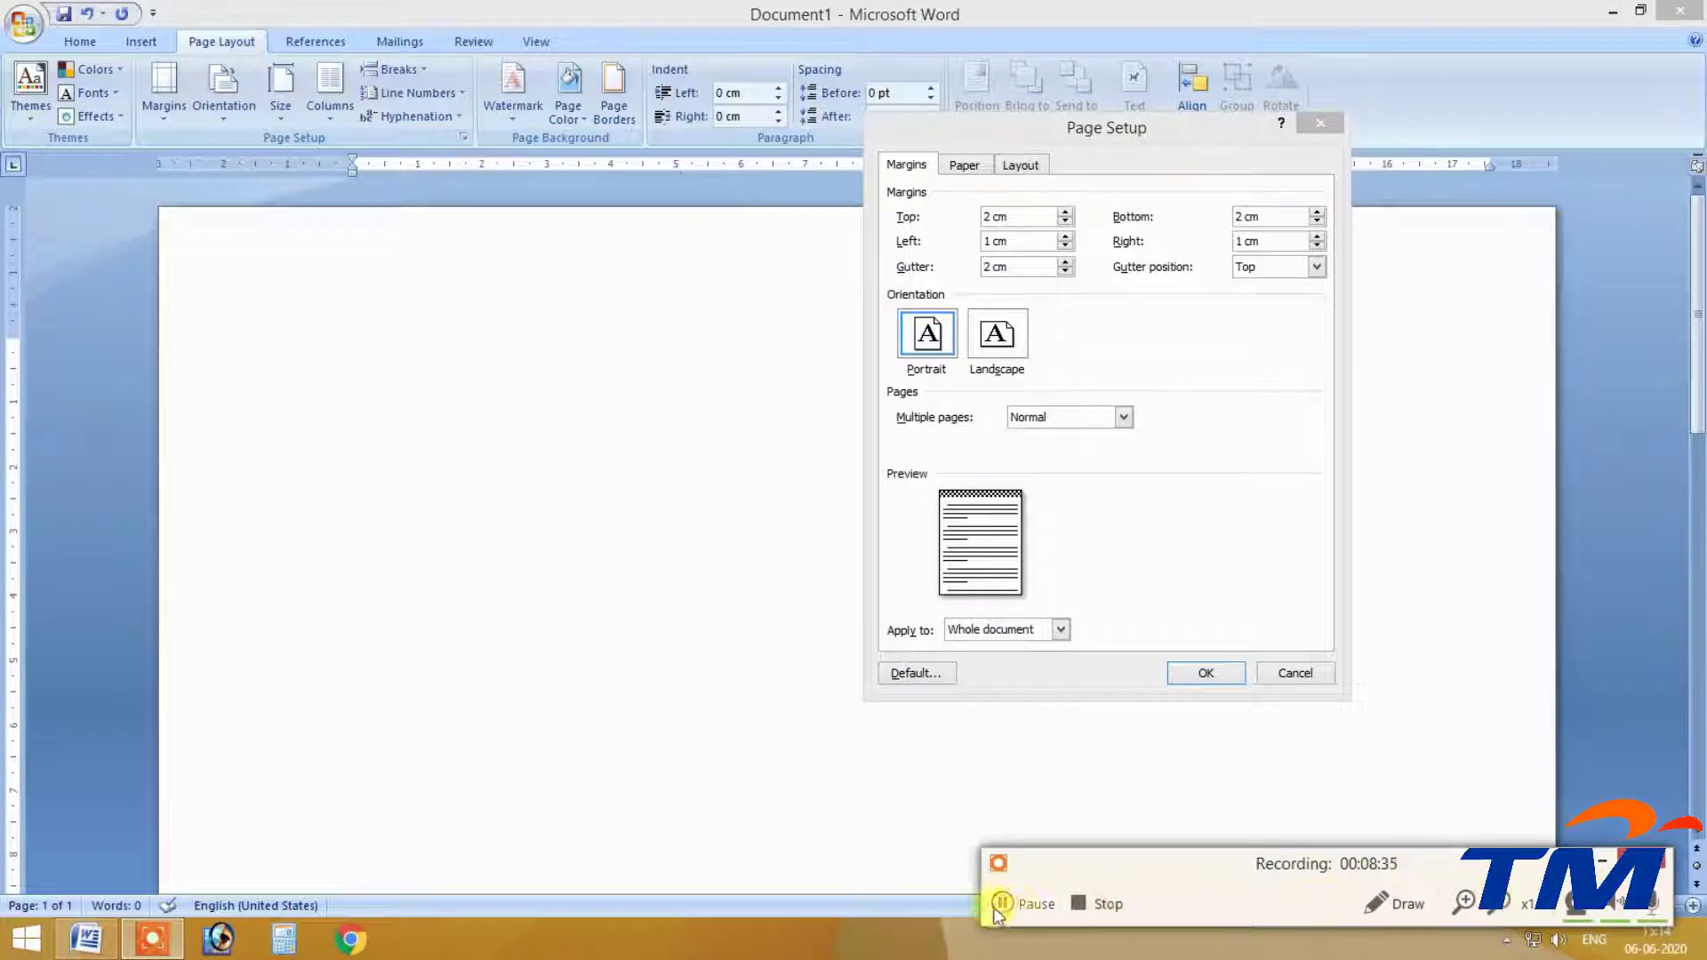
left_click(1121, 381)
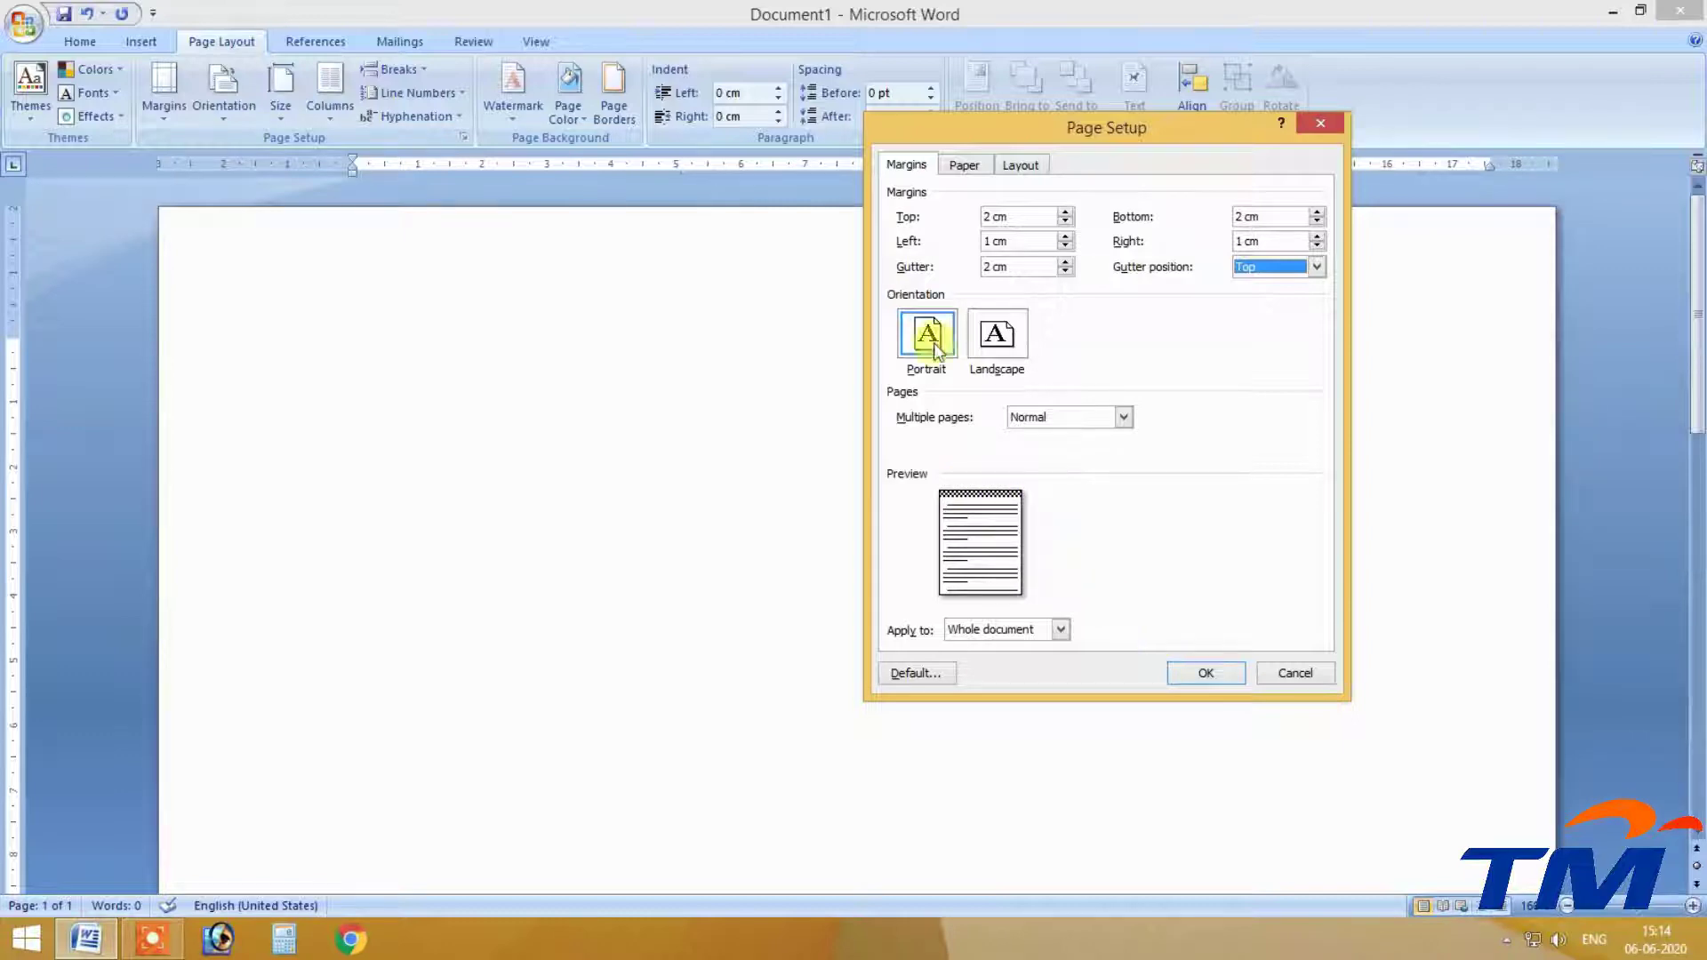
left_click_drag(1009, 121, 801, 73)
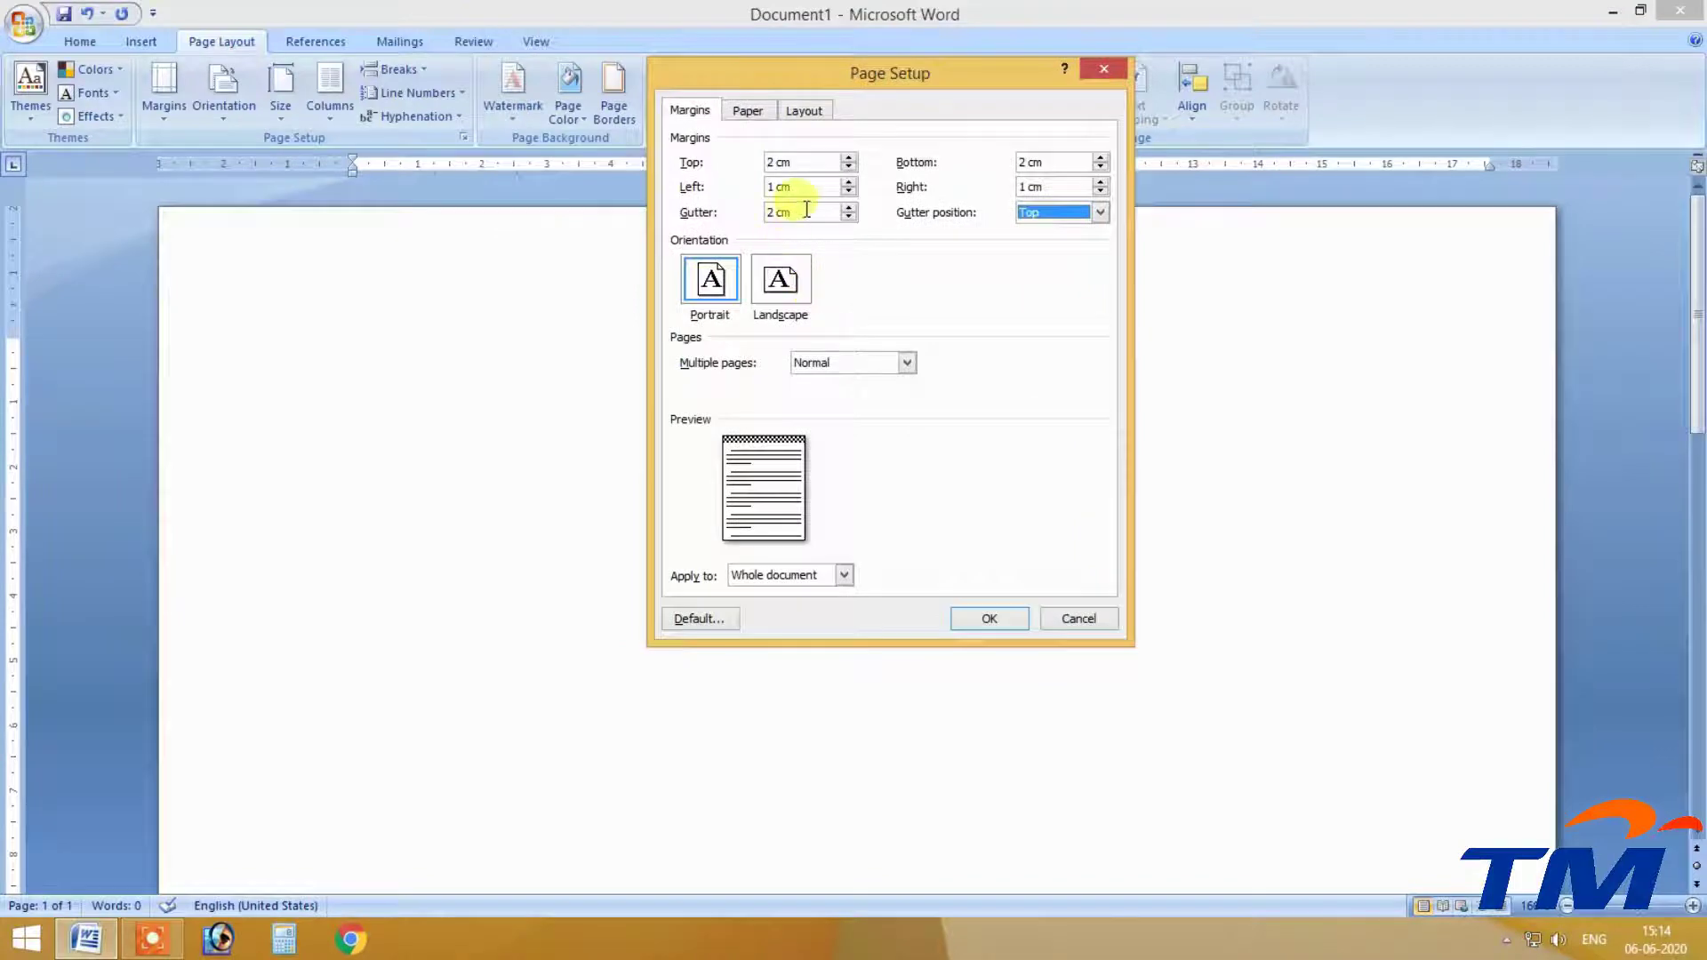
left_click_drag(806, 210, 708, 205)
type("0")
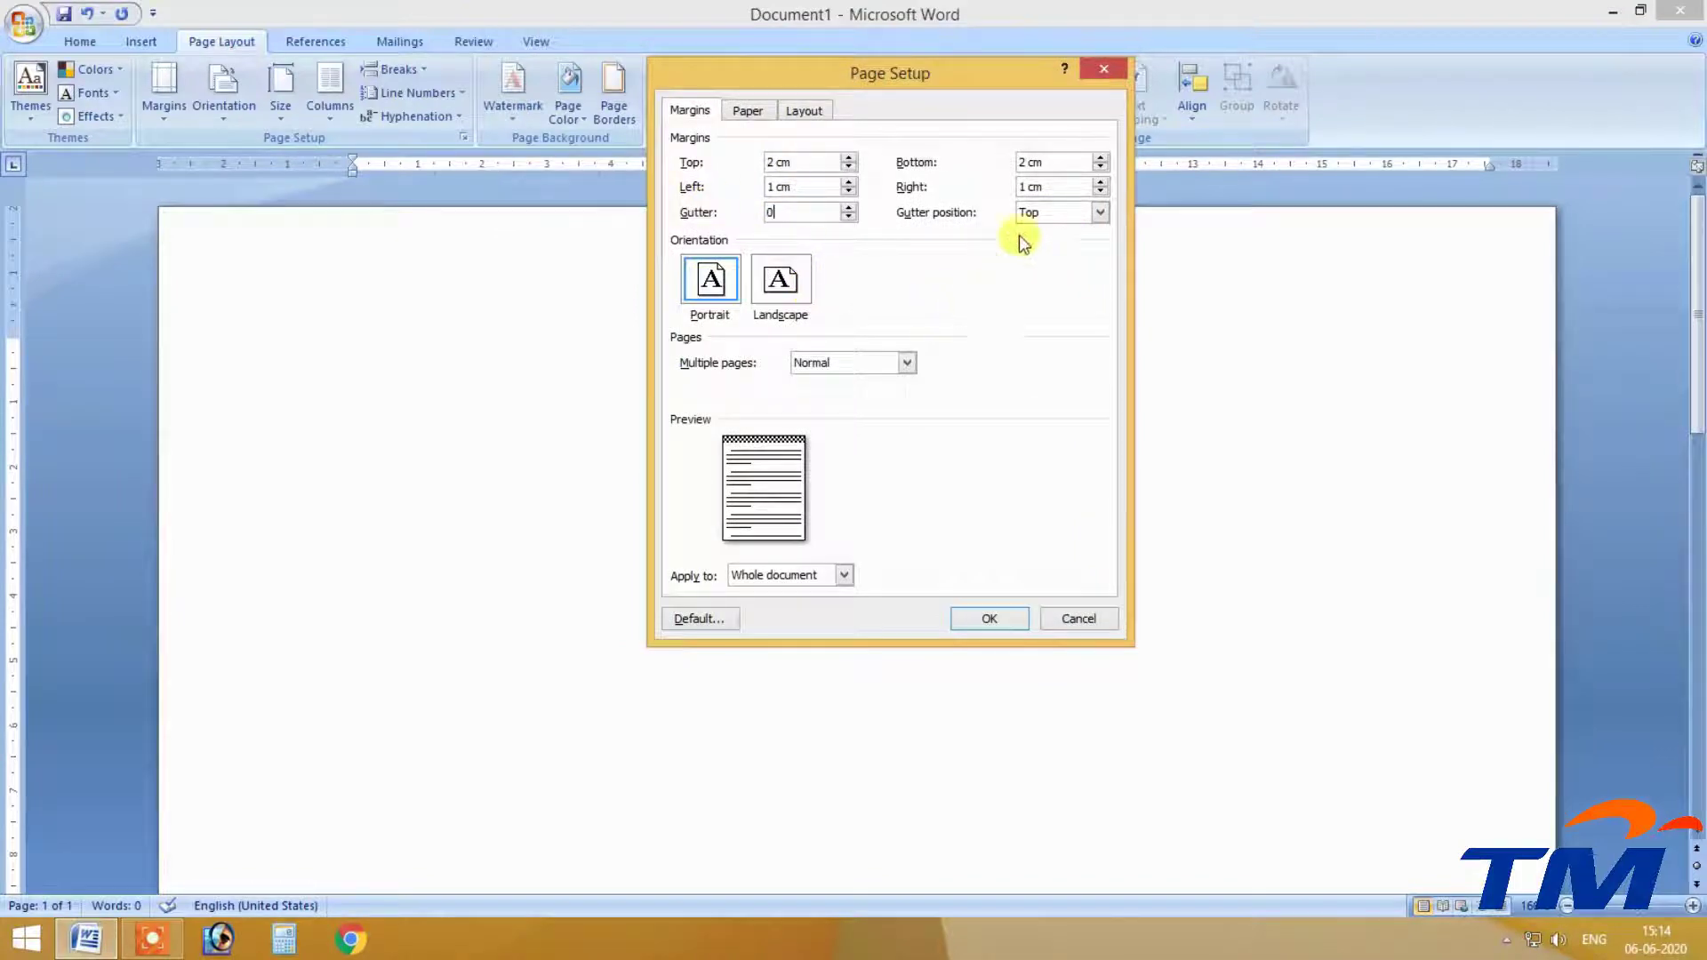
left_click(1045, 213)
left_click(1046, 226)
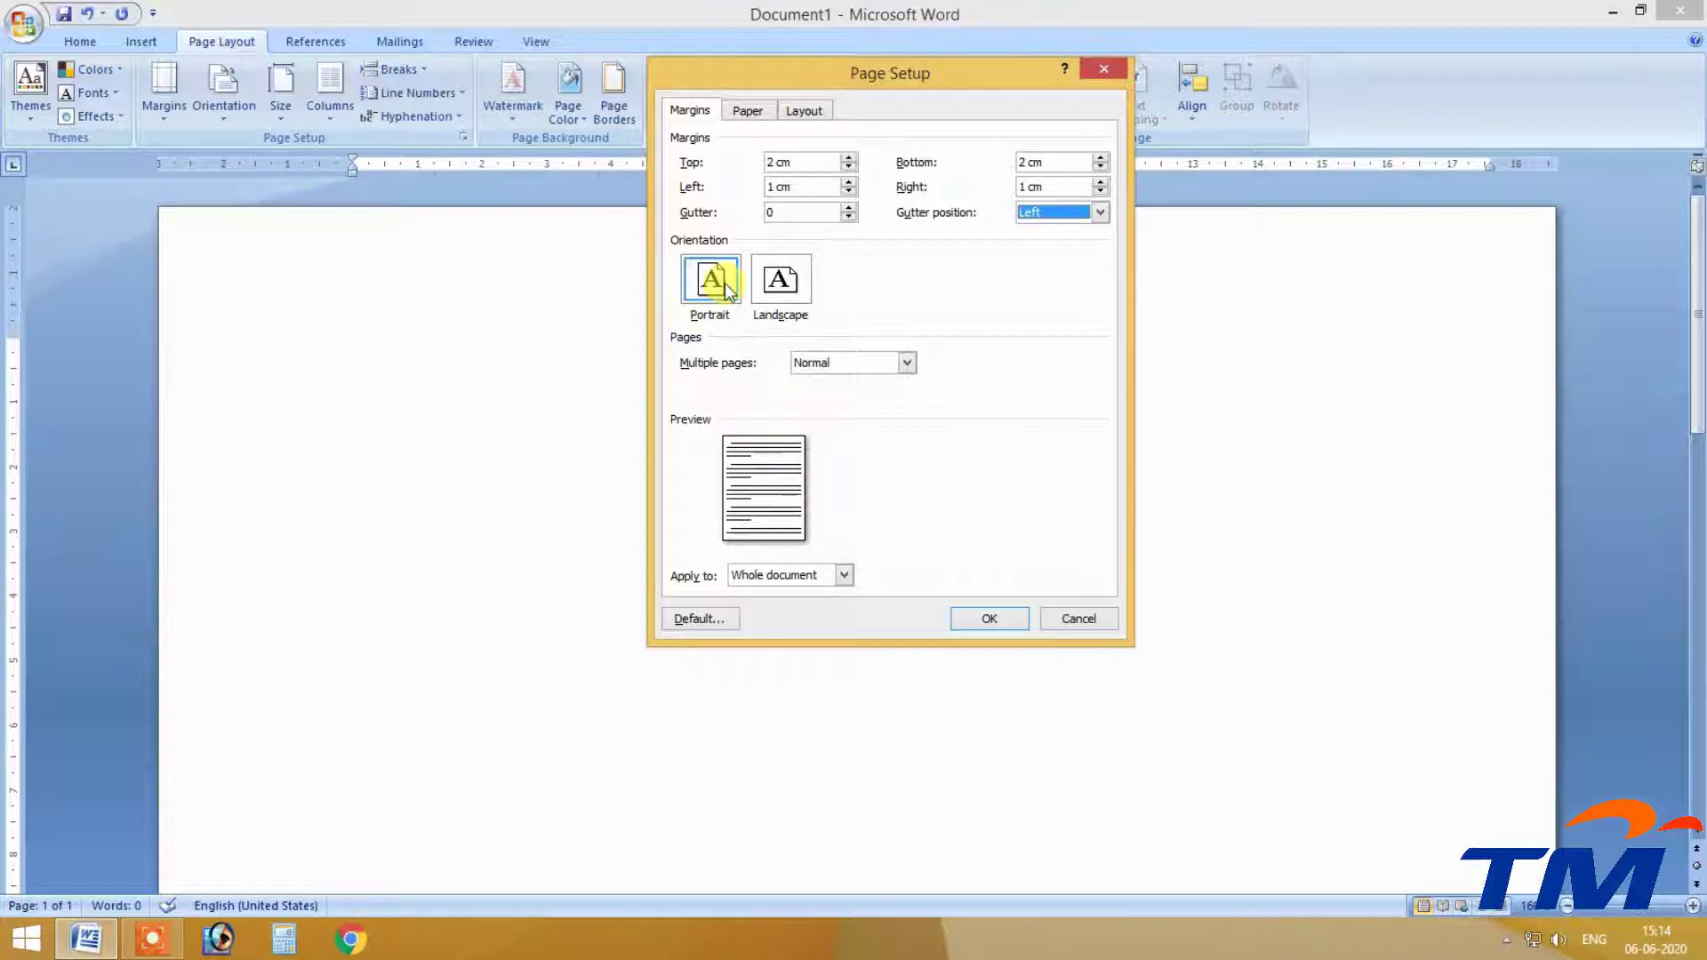
left_click(1104, 68)
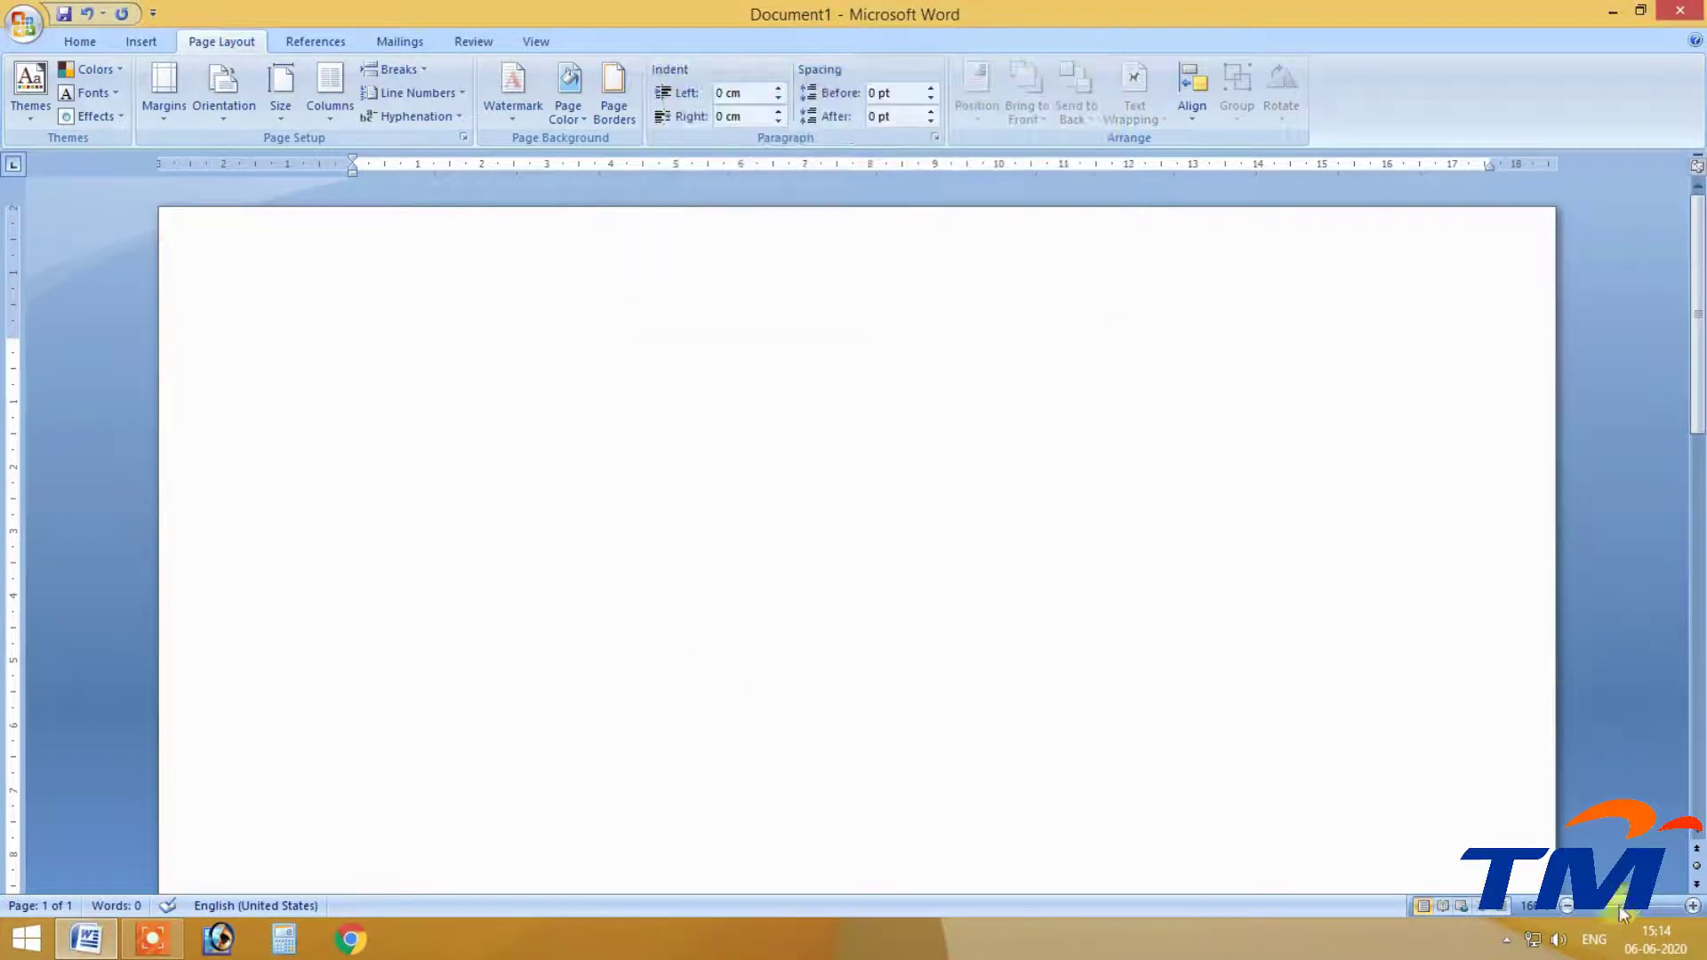
Set the page orientation to Landscape with the gutter at 0, and apply it to the whole document.
left_click(1571, 909)
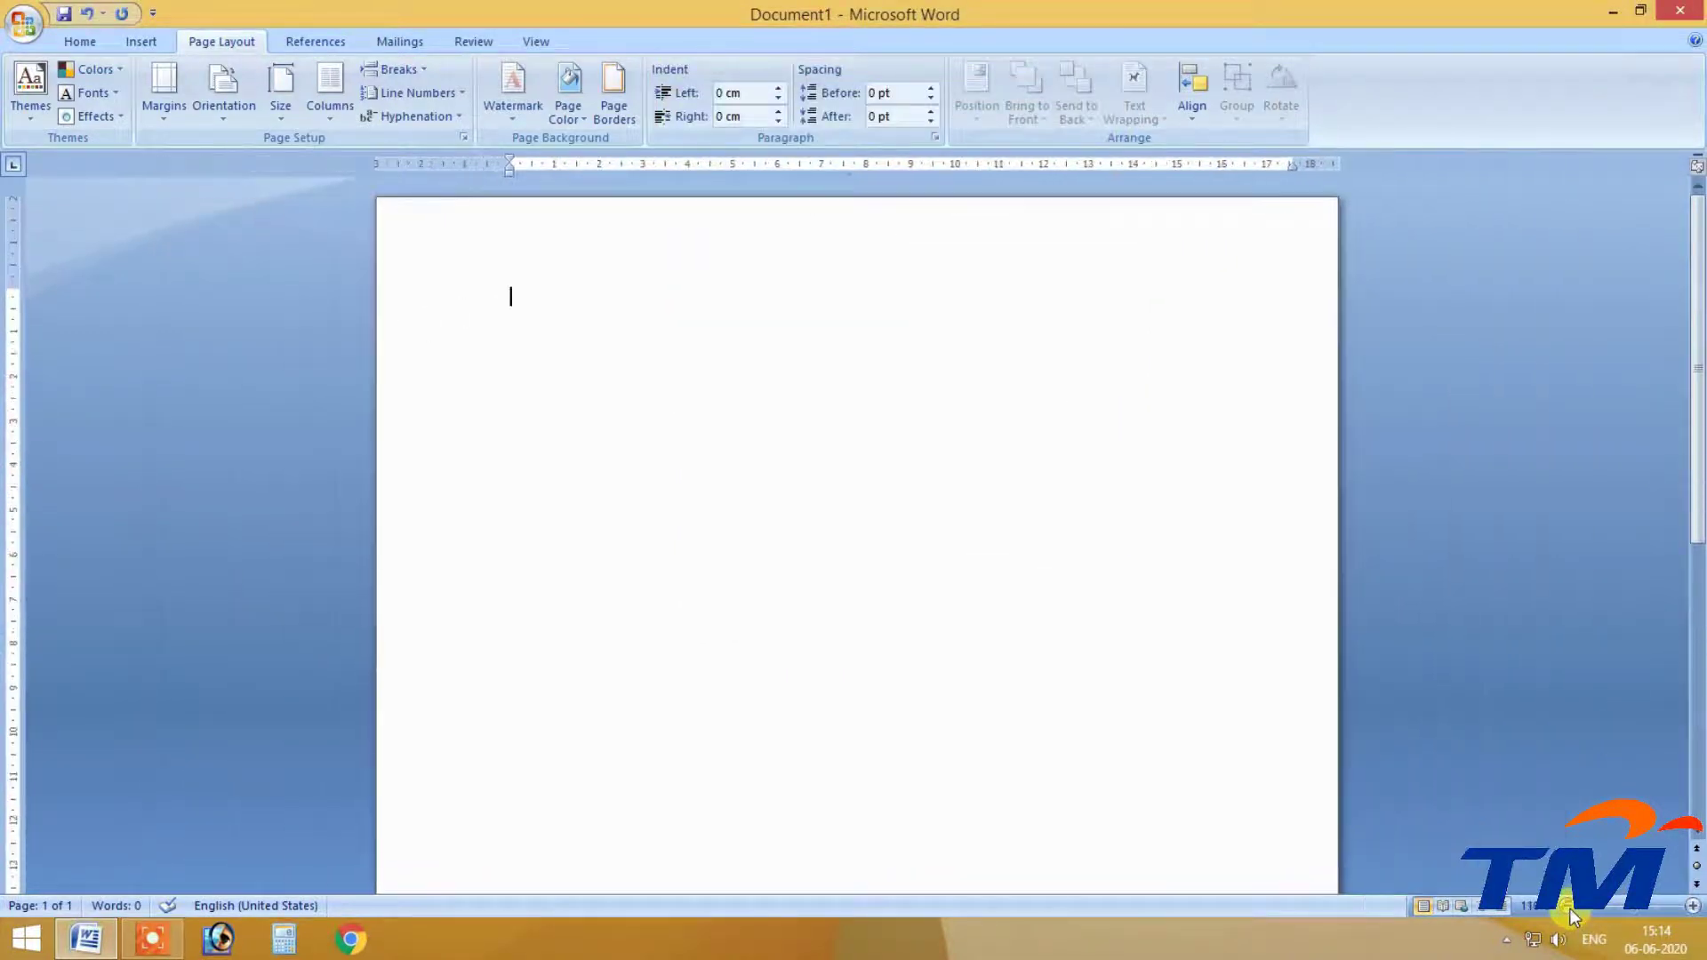
left_click(1570, 909)
left_click(1570, 909)
left_click(1570, 909)
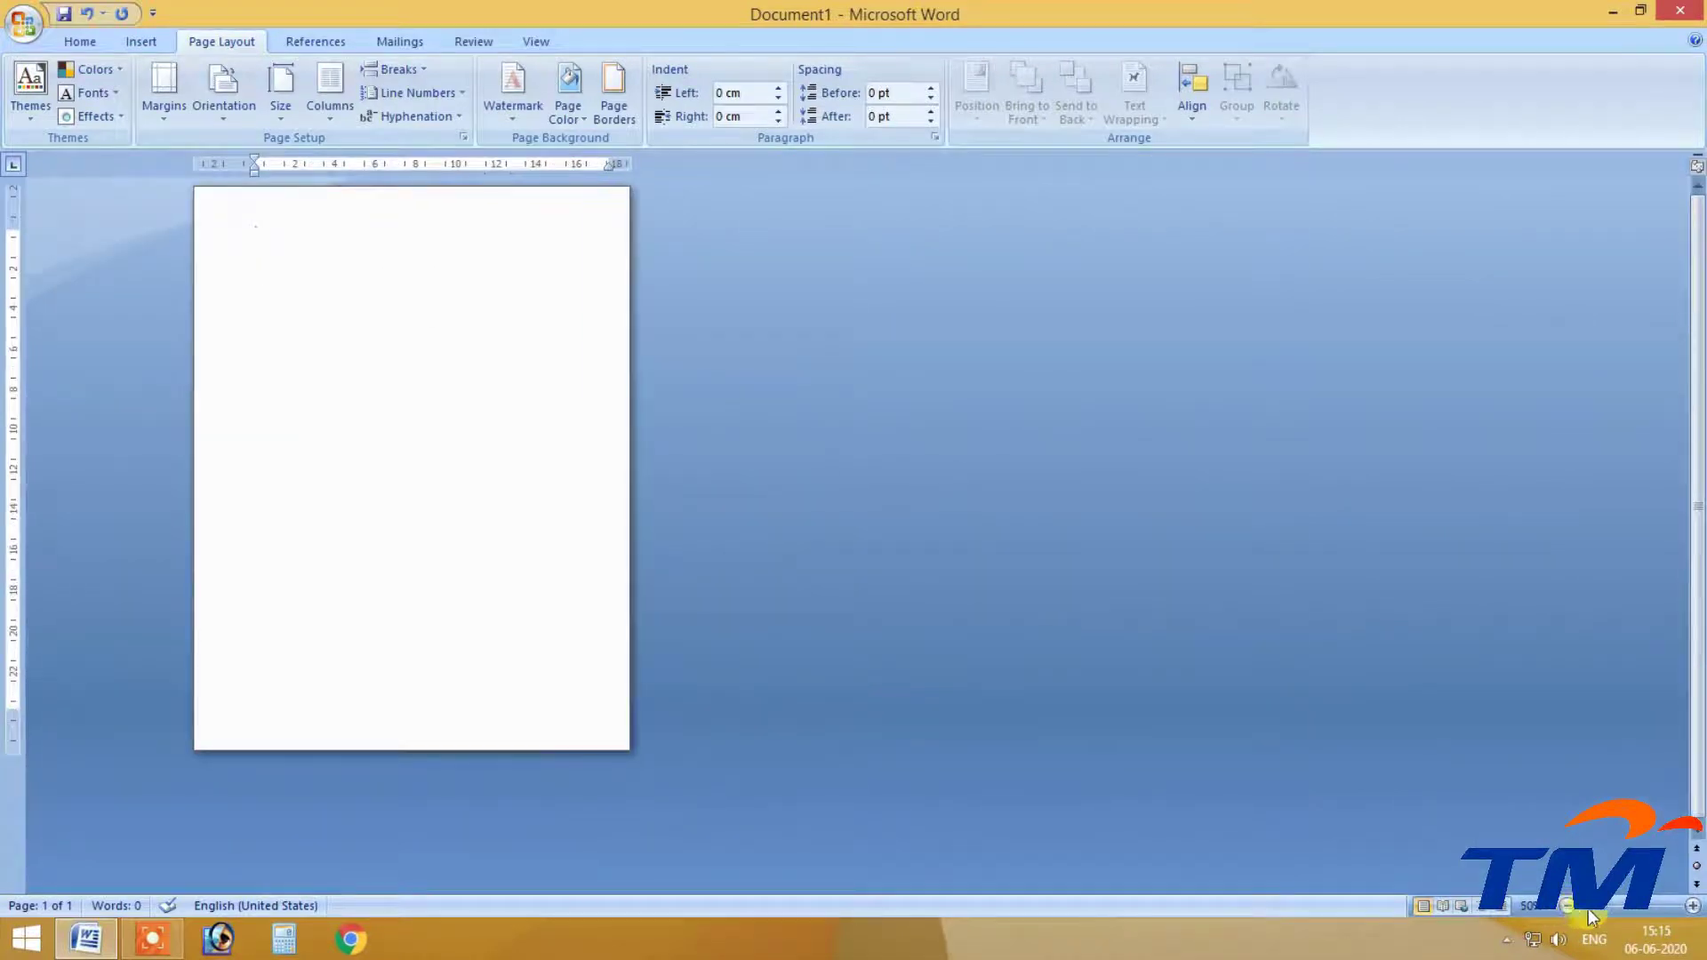
left_click(1692, 905)
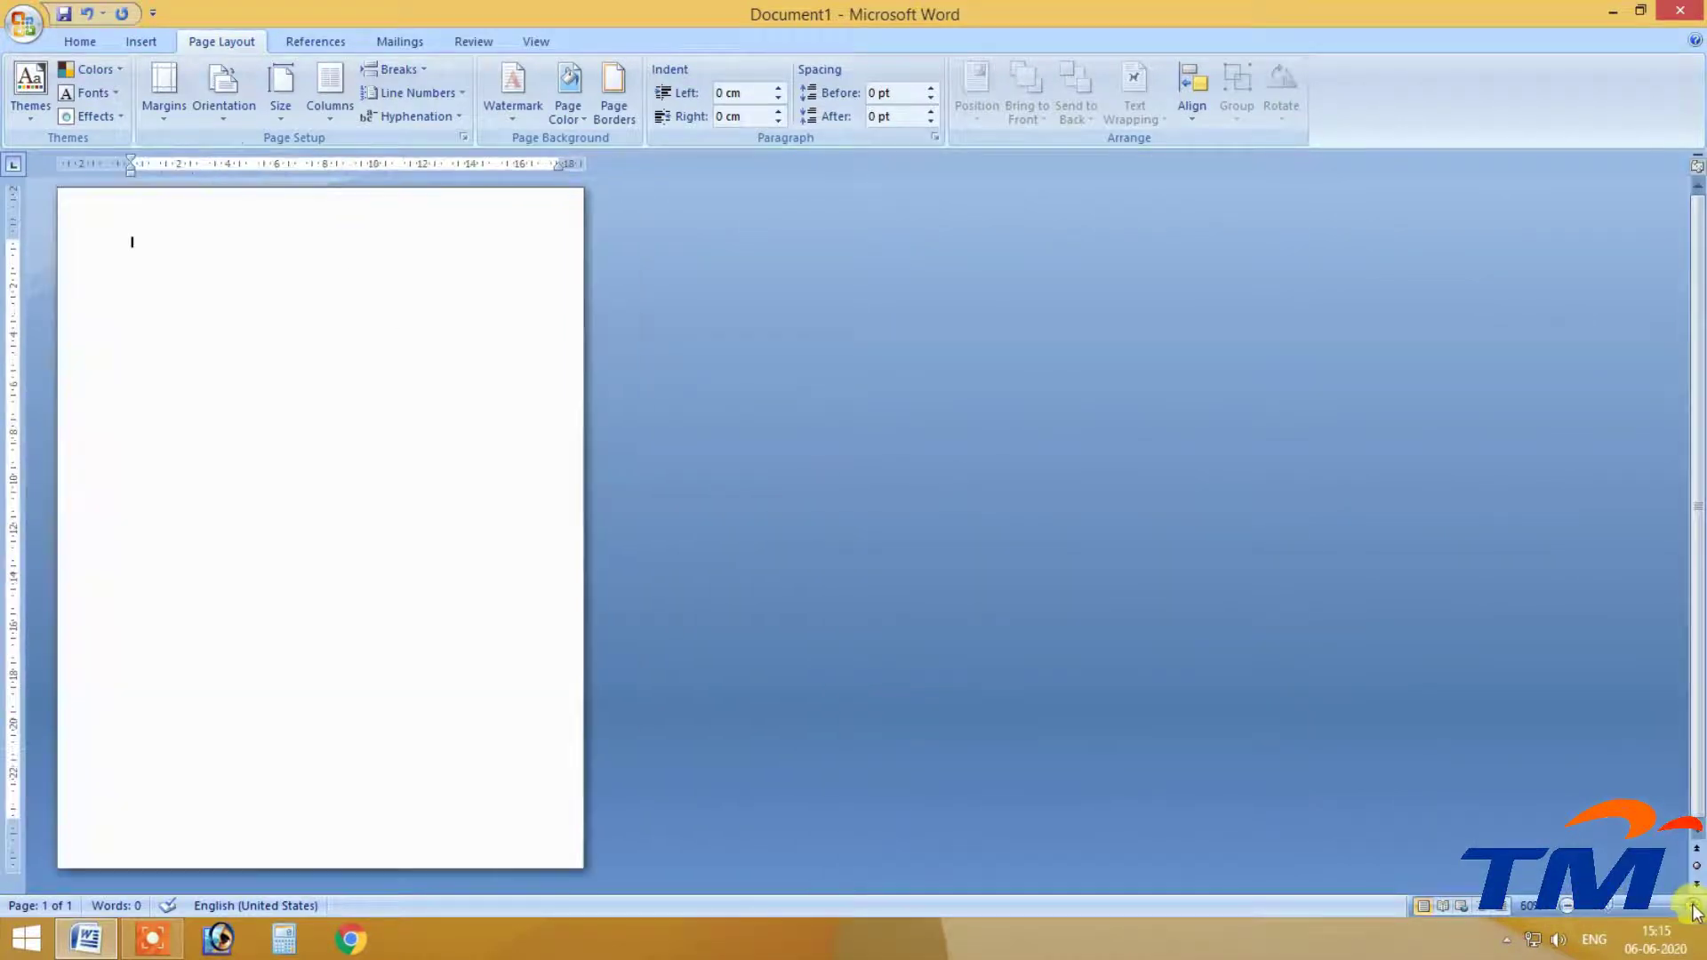
left_click(174, 111)
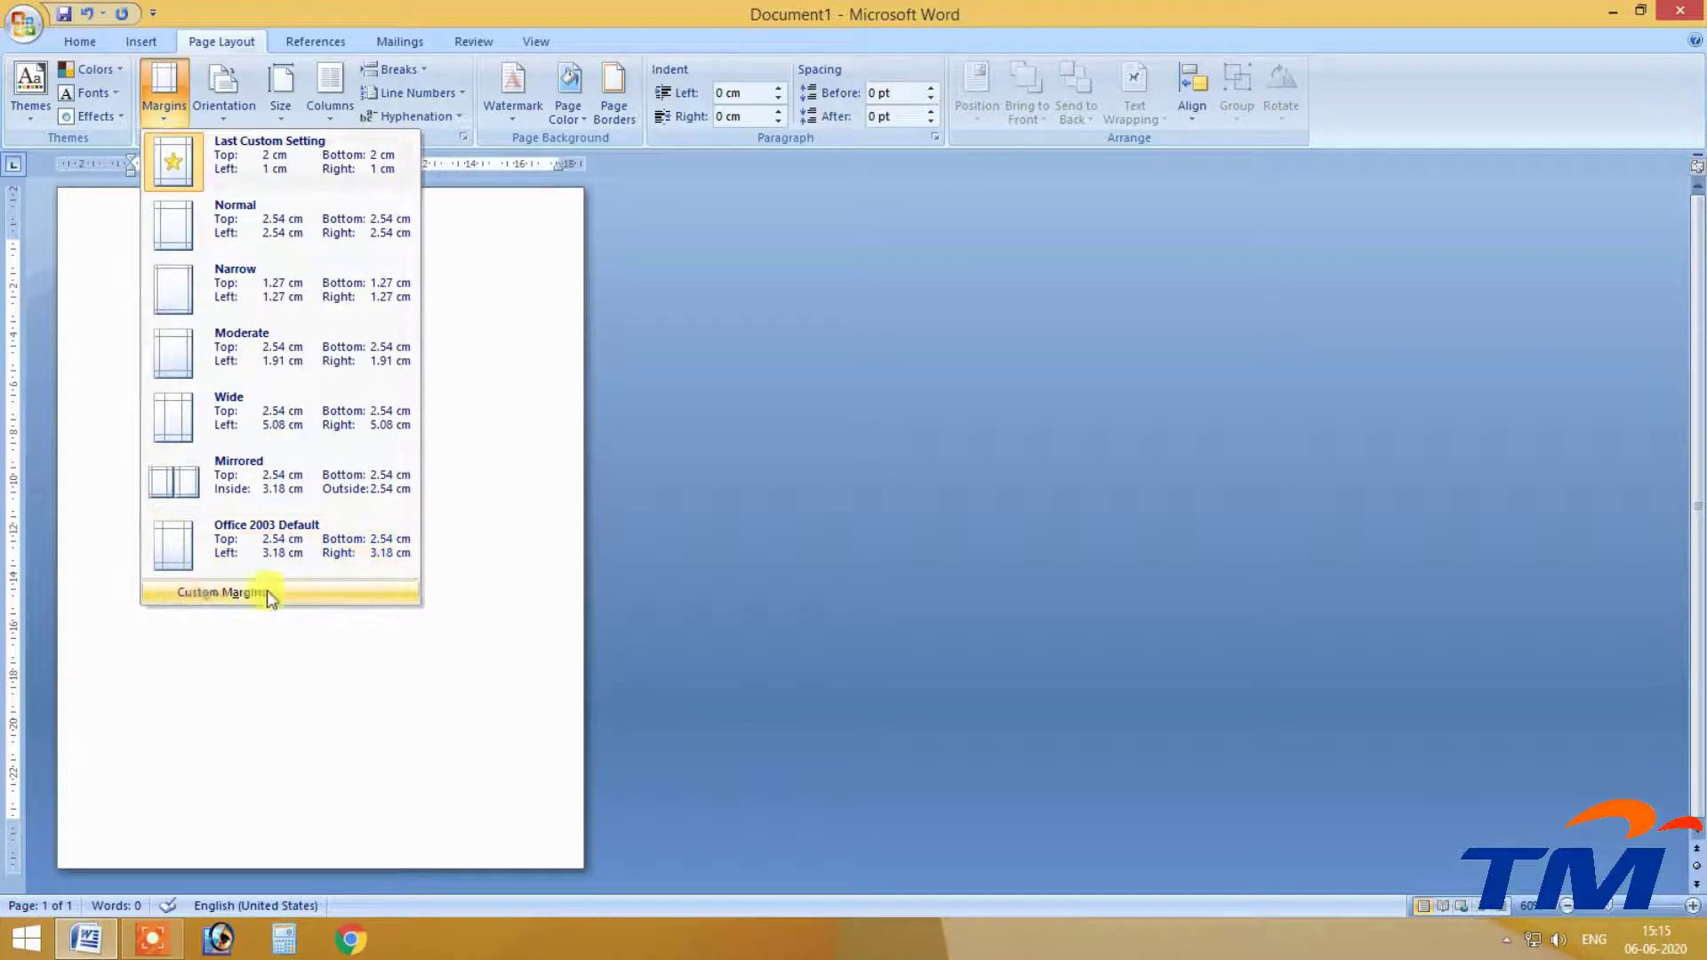
left_click(222, 592)
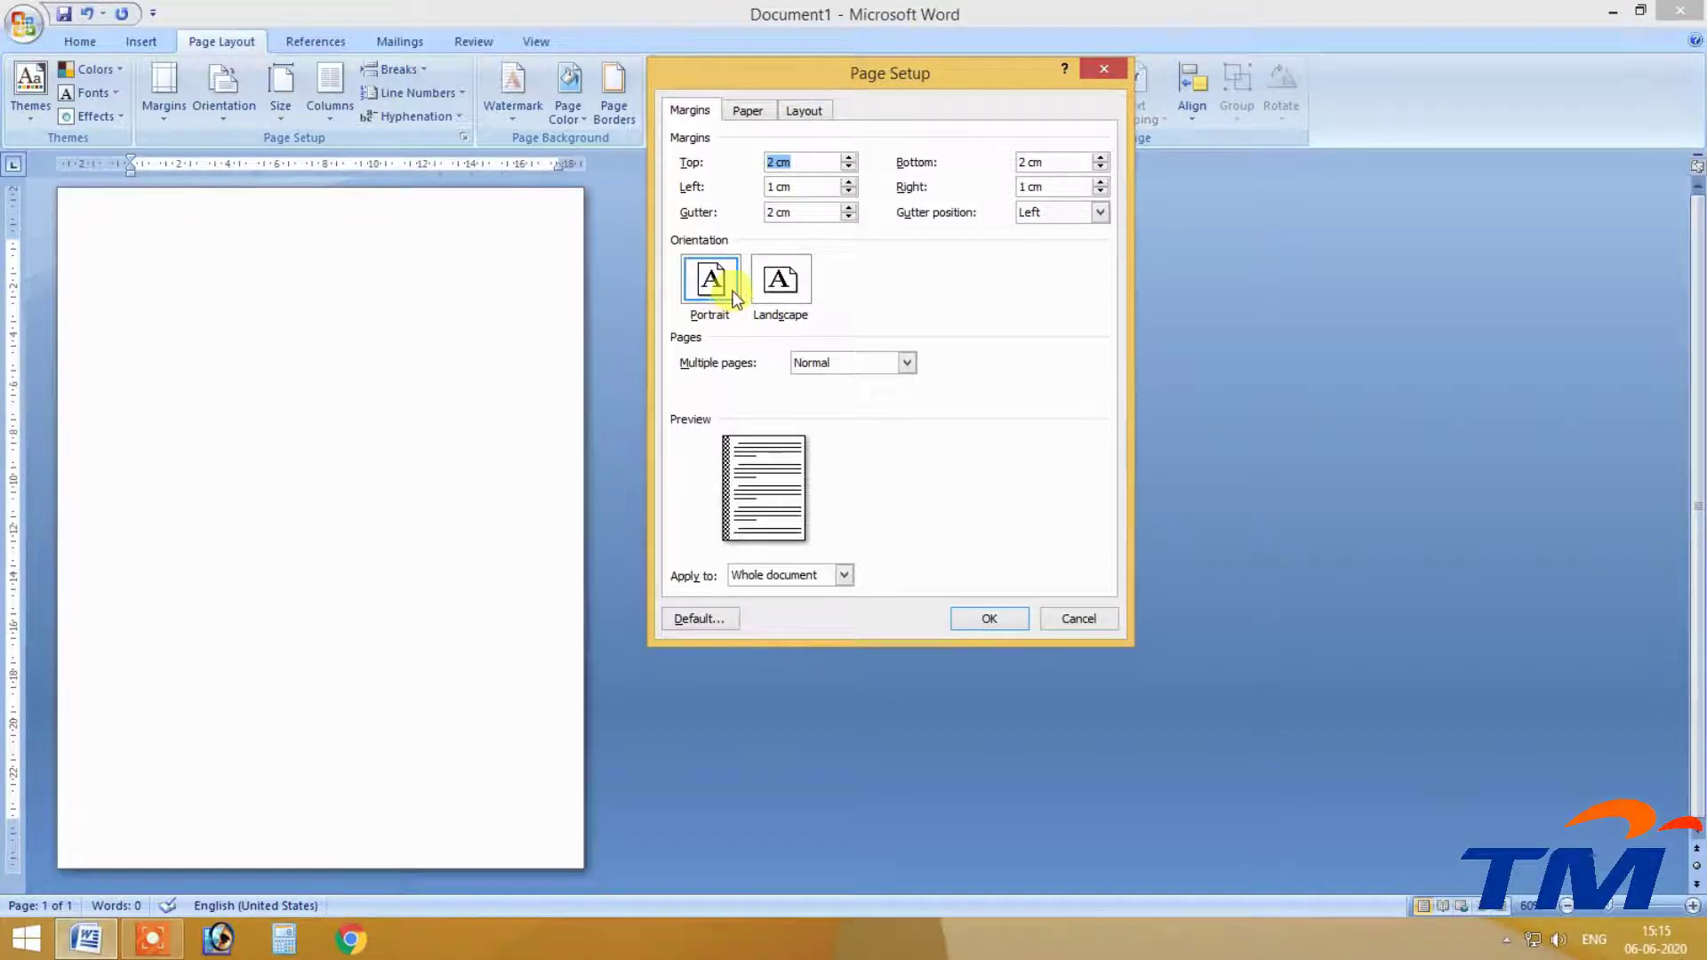
left_click(783, 290)
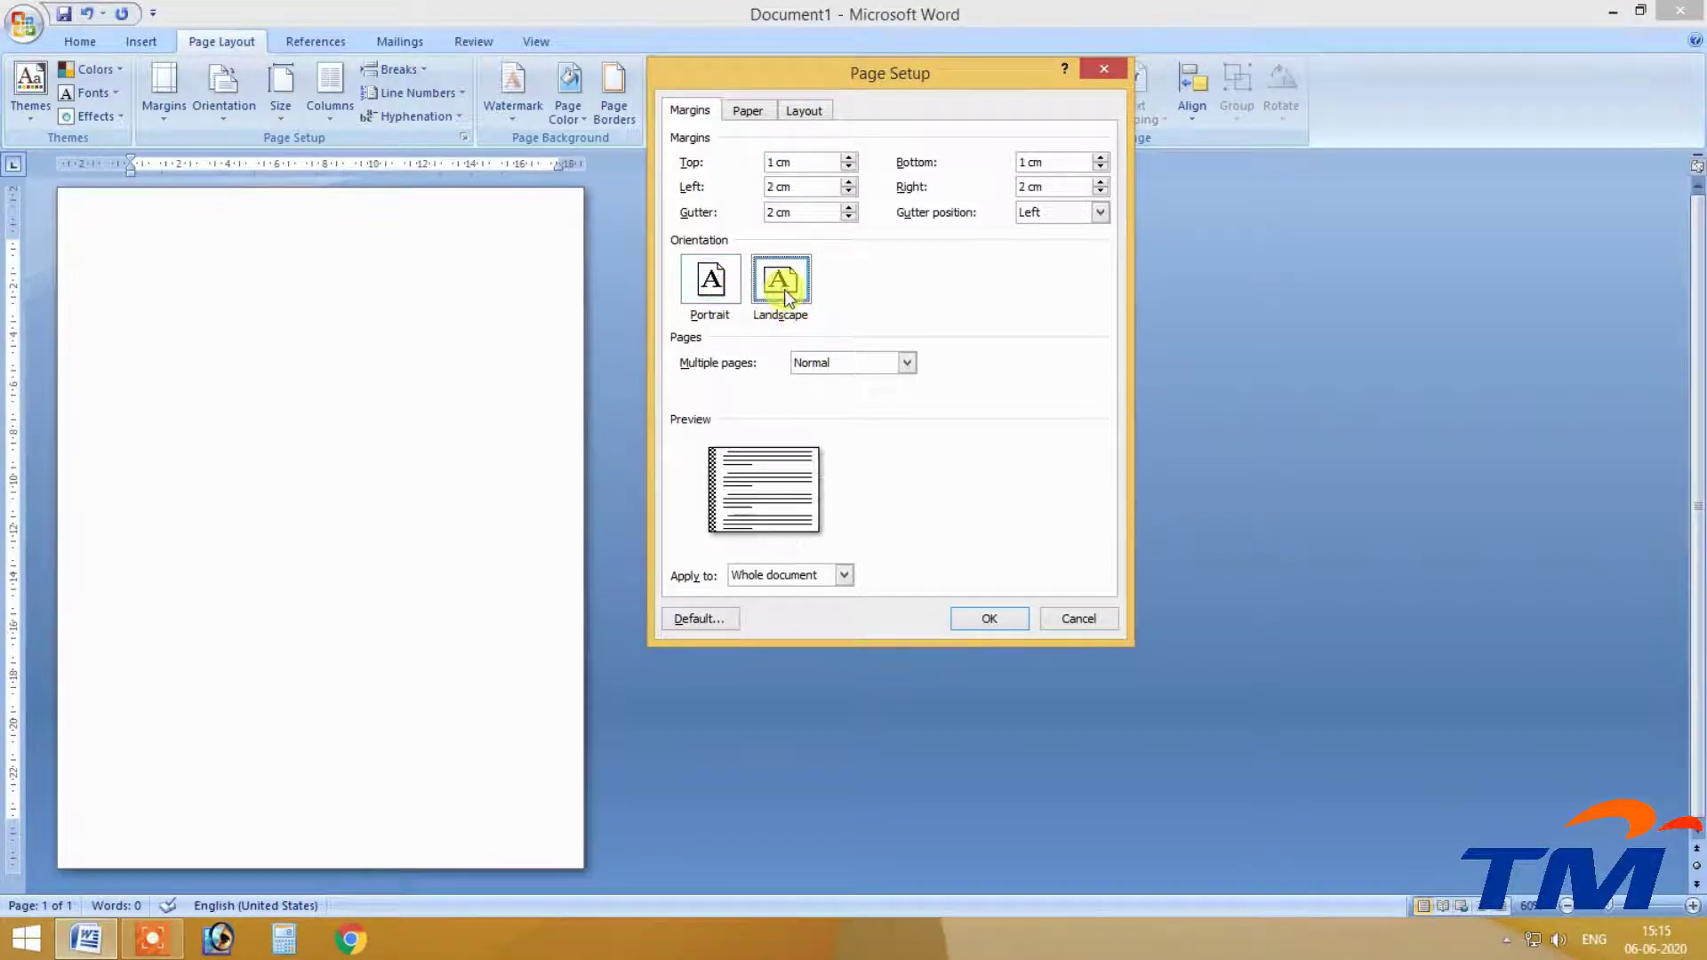
left_click_drag(790, 213, 735, 208)
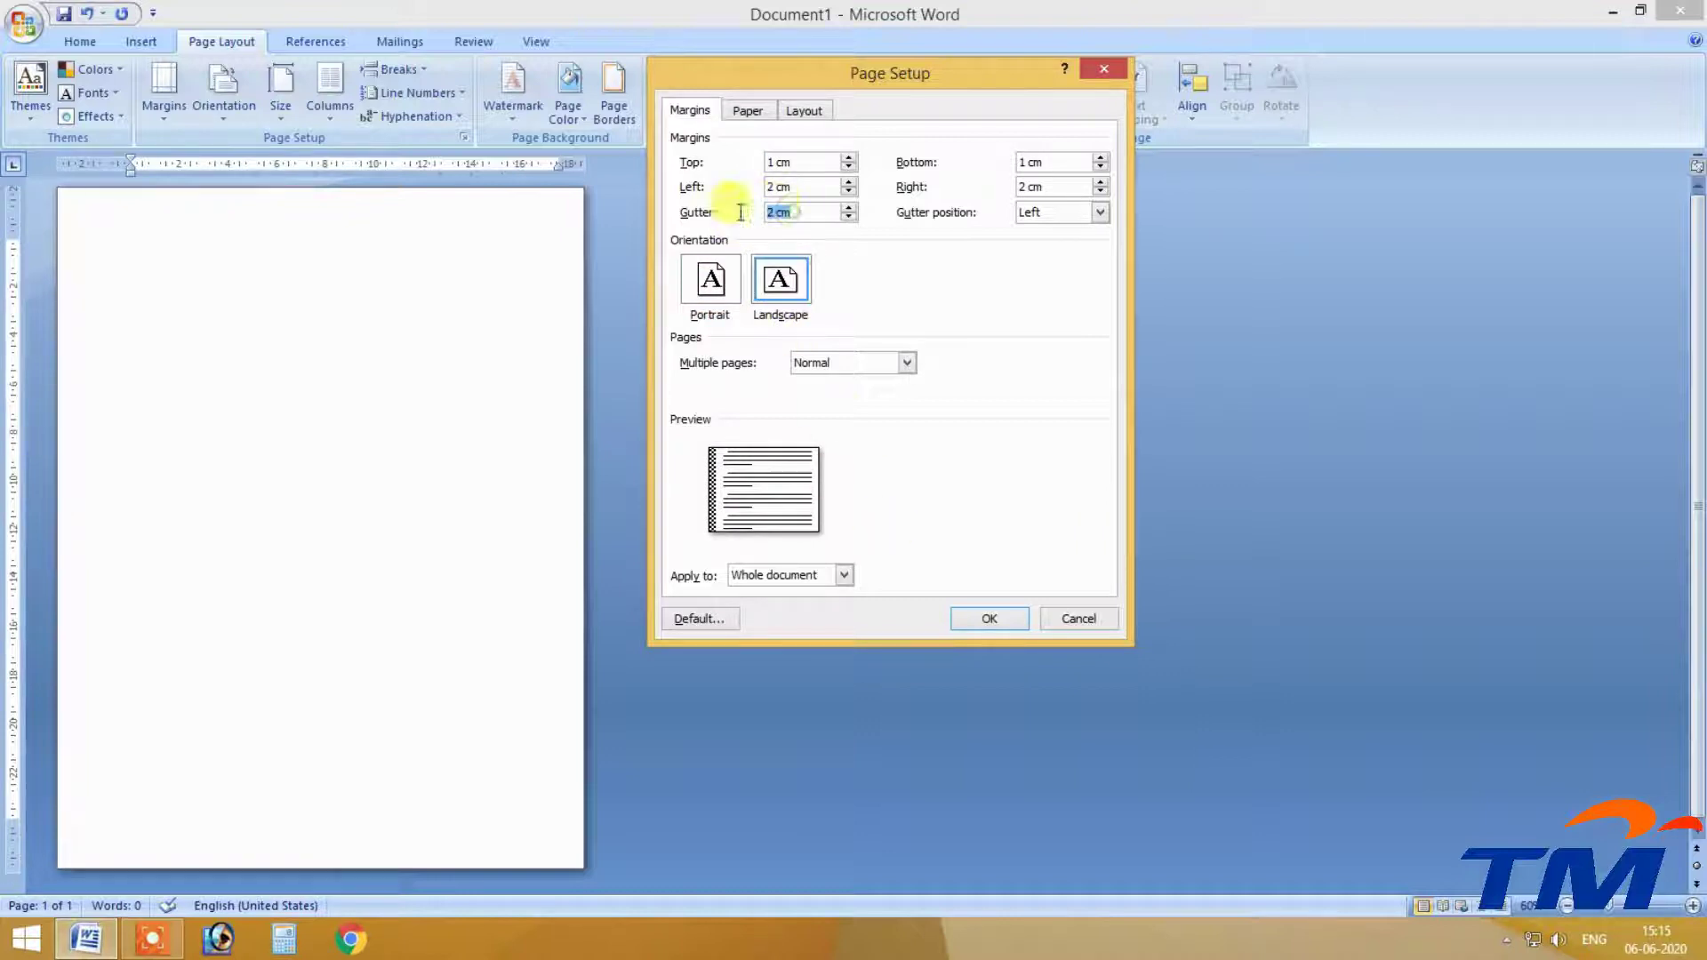
type("0")
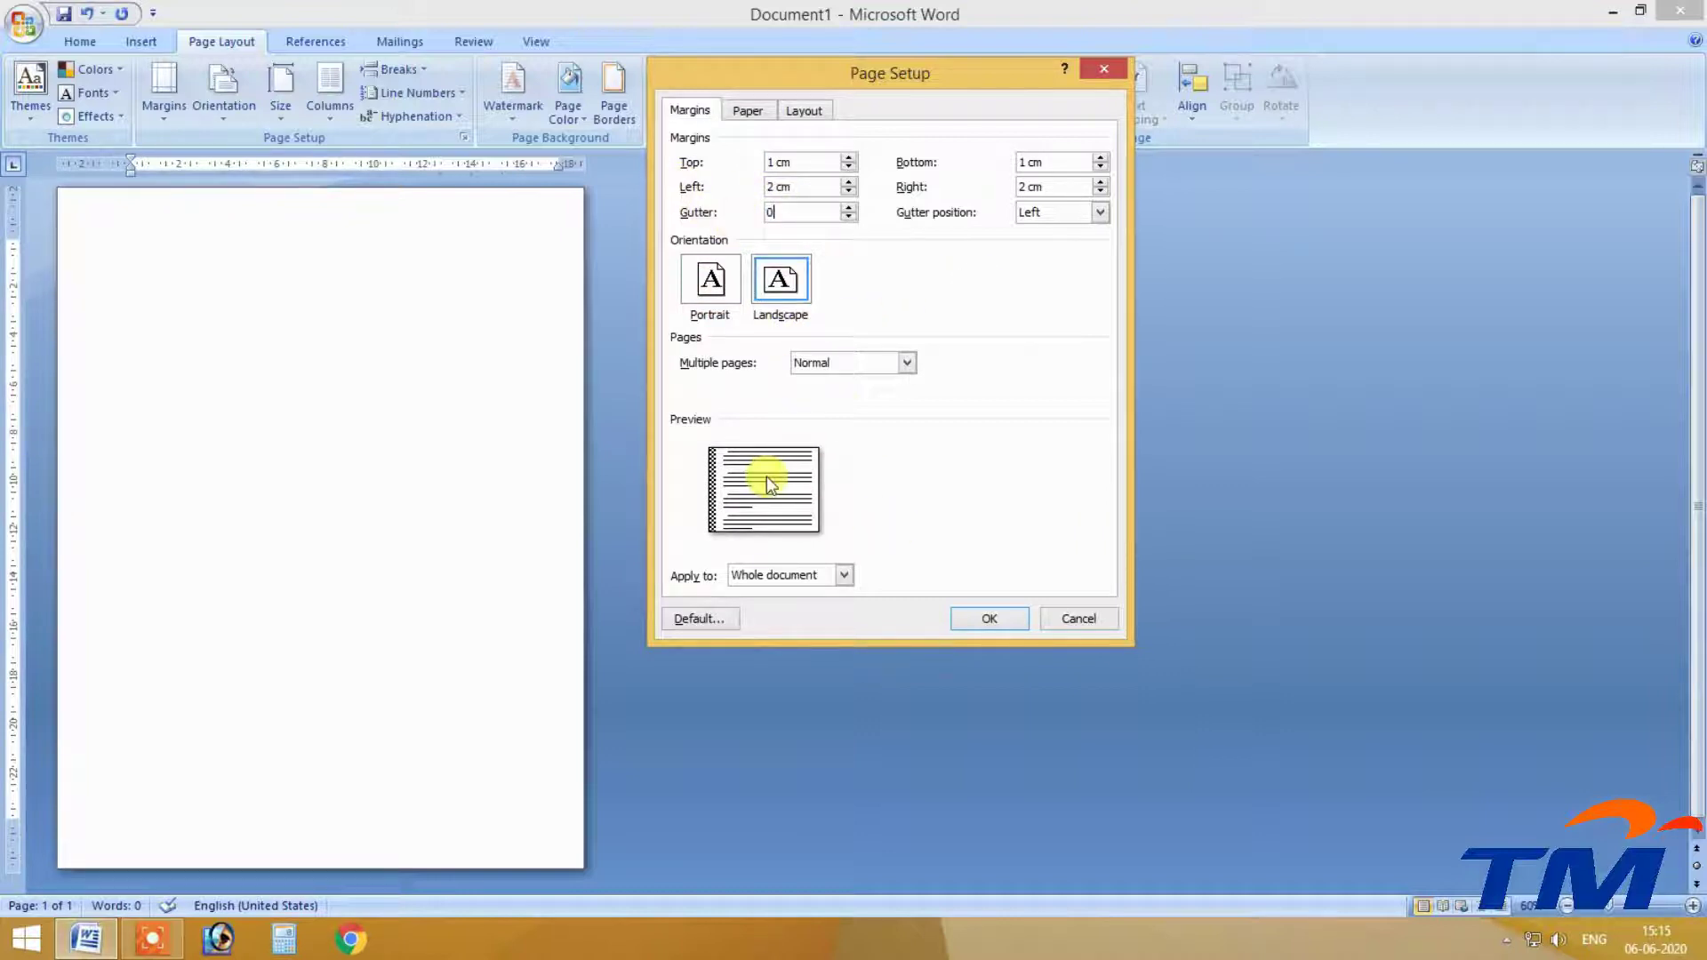
left_click(769, 574)
left_click(772, 590)
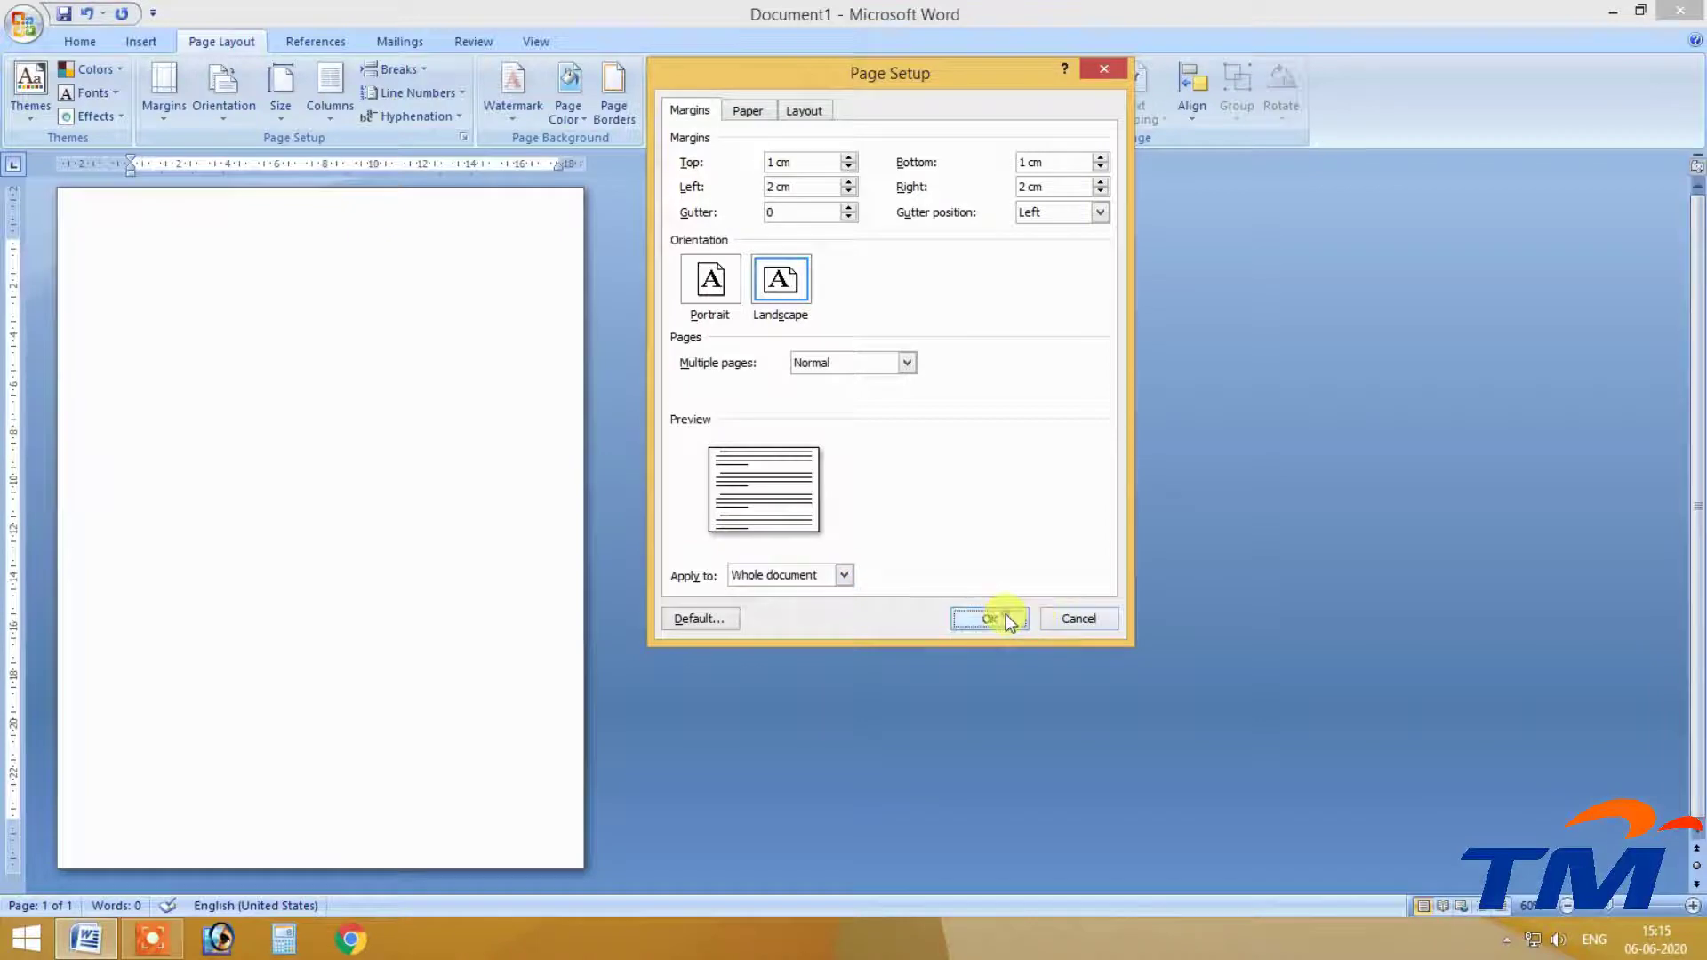
left_click(1001, 616)
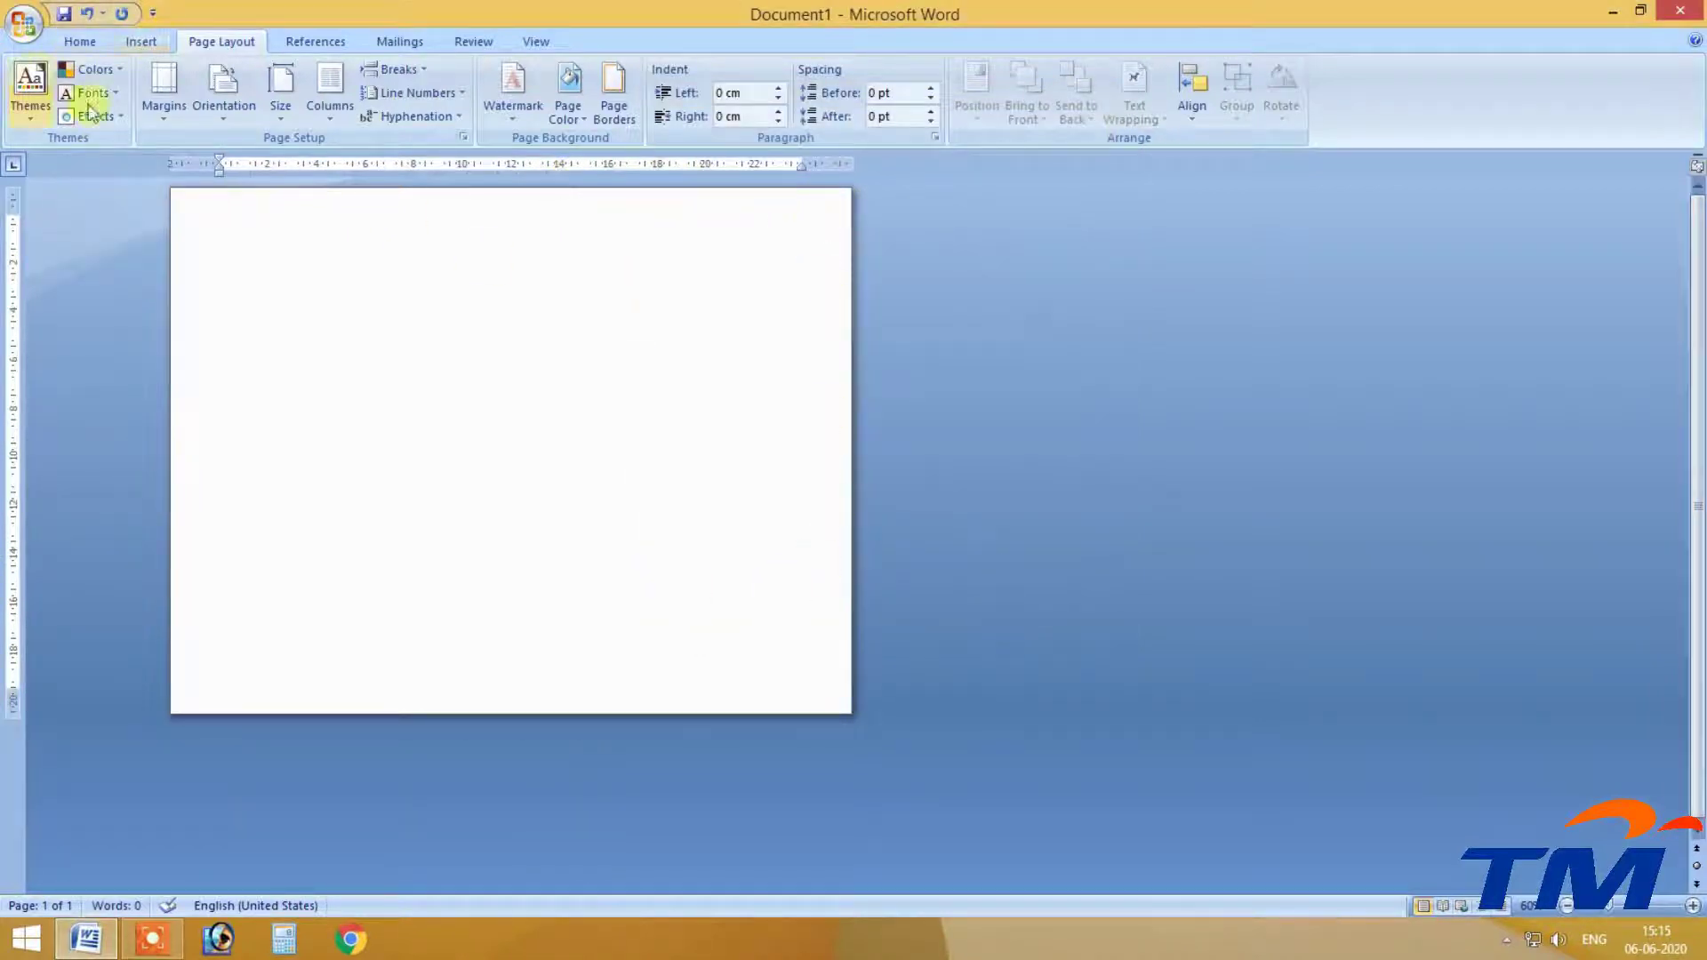
Review the orientation options in the custom margin settings and examine the landscape page.
left_click(186, 89)
left_click(226, 590)
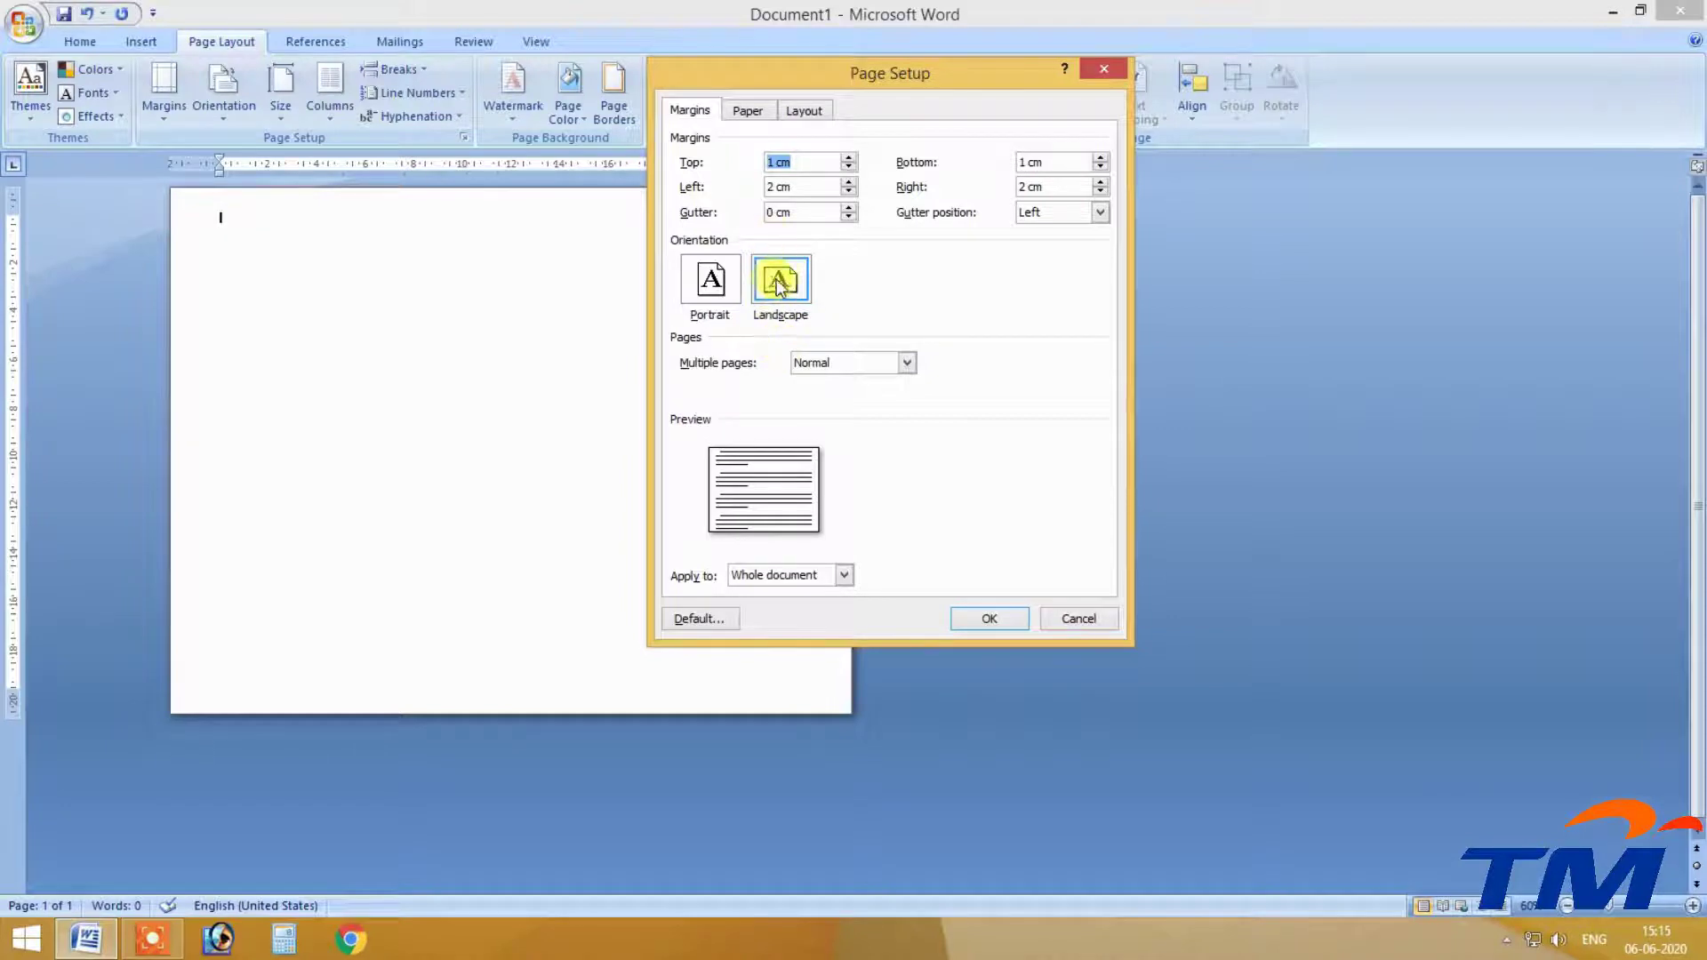
left_click(1009, 604)
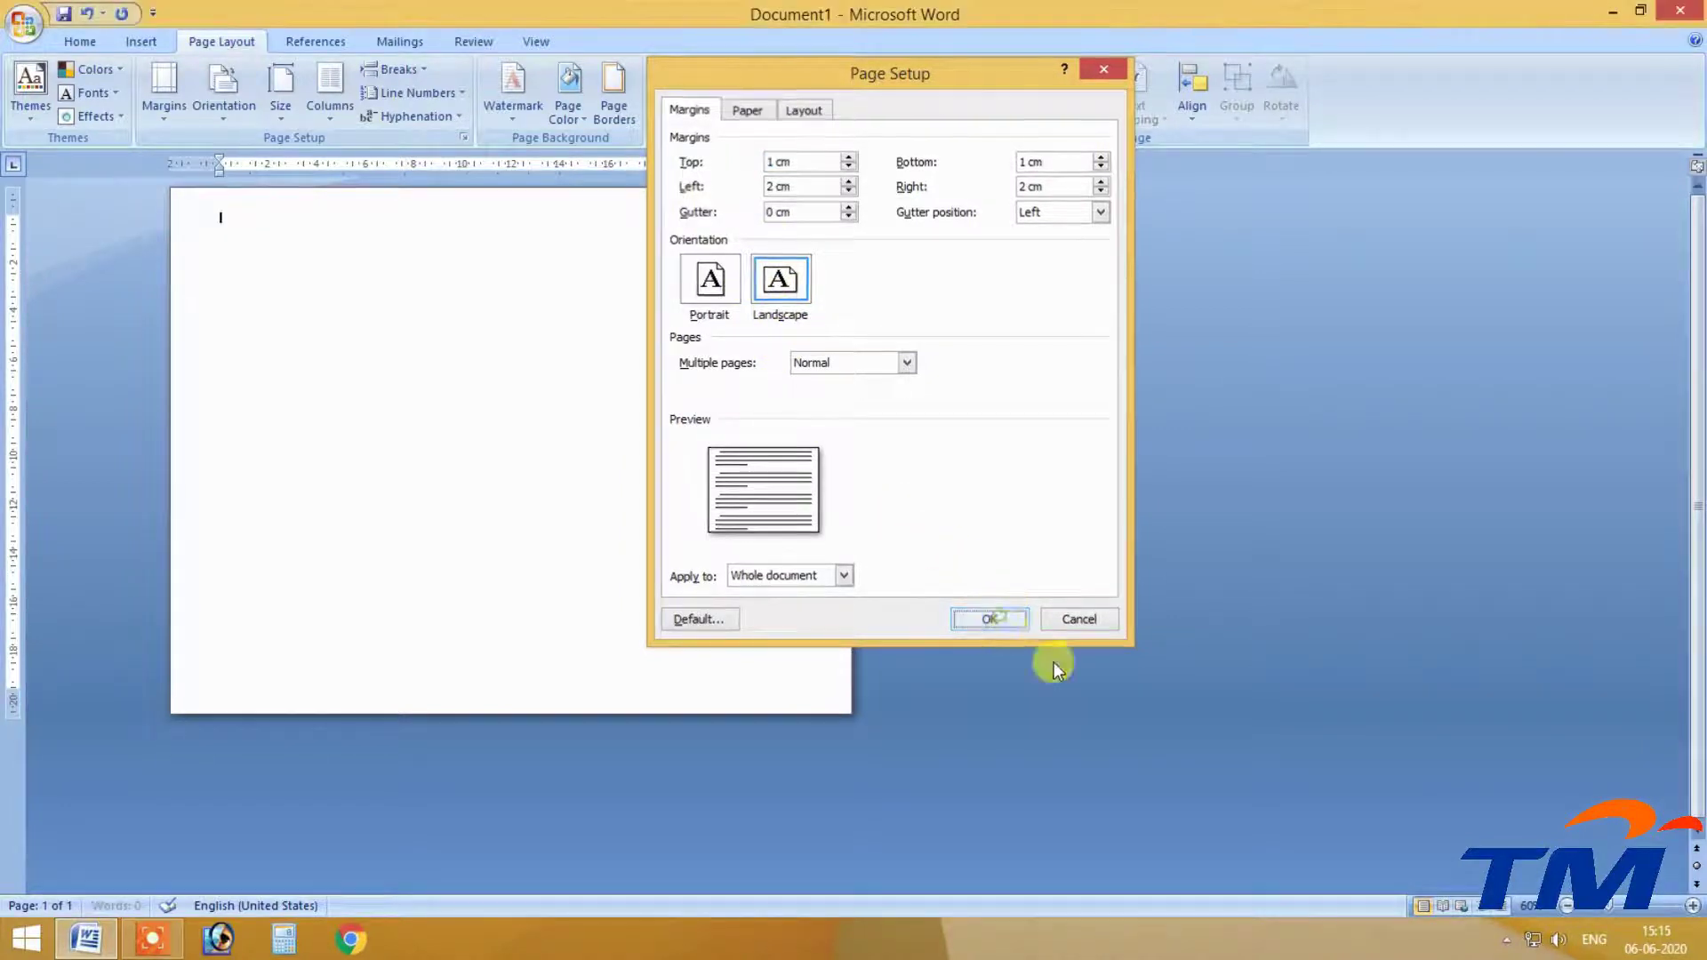
left_click(1692, 907)
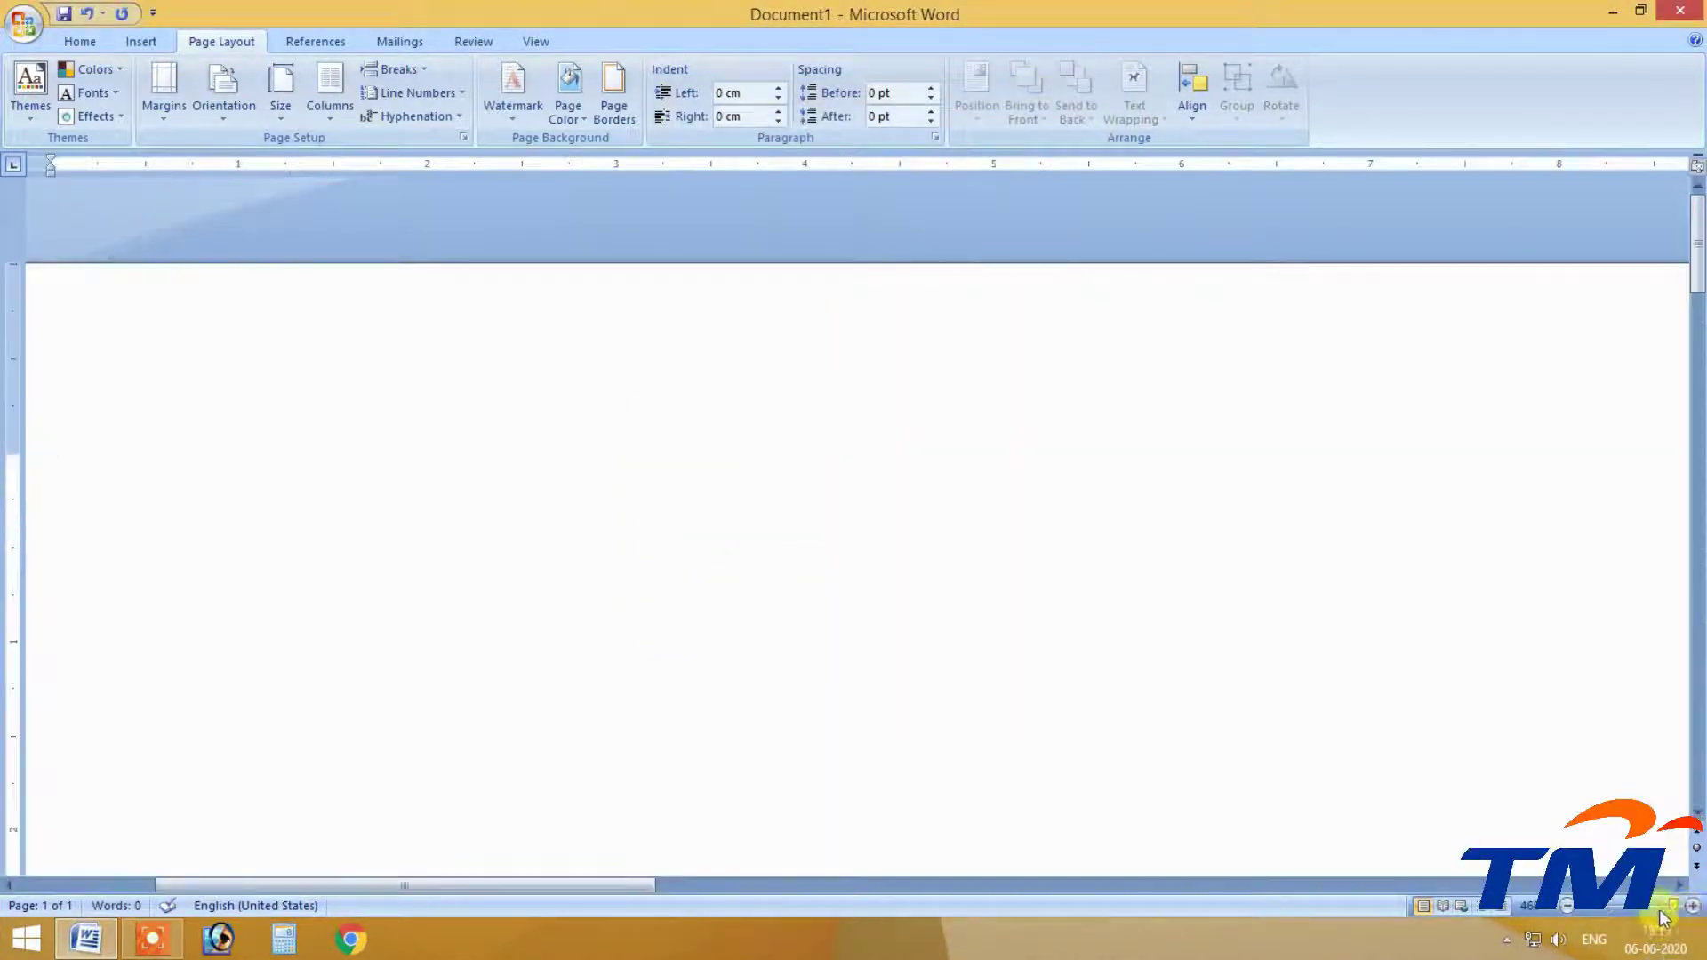
left_click(1692, 907)
left_click(1692, 907)
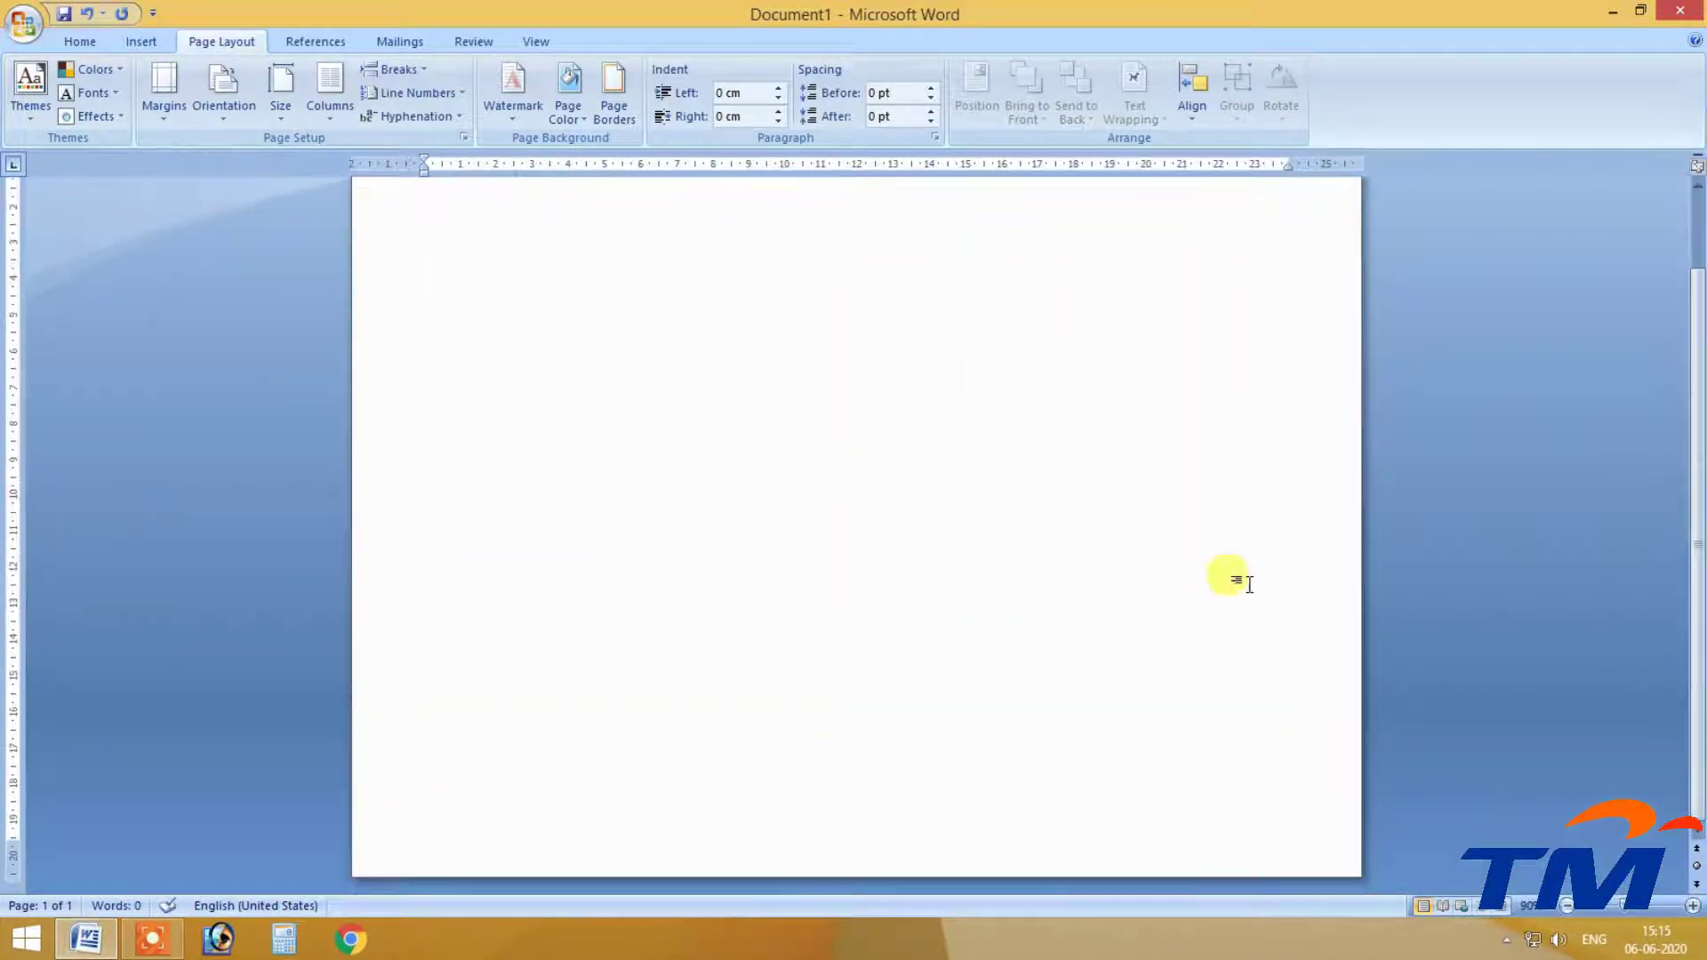
scroll(1690, 484, "up", 1)
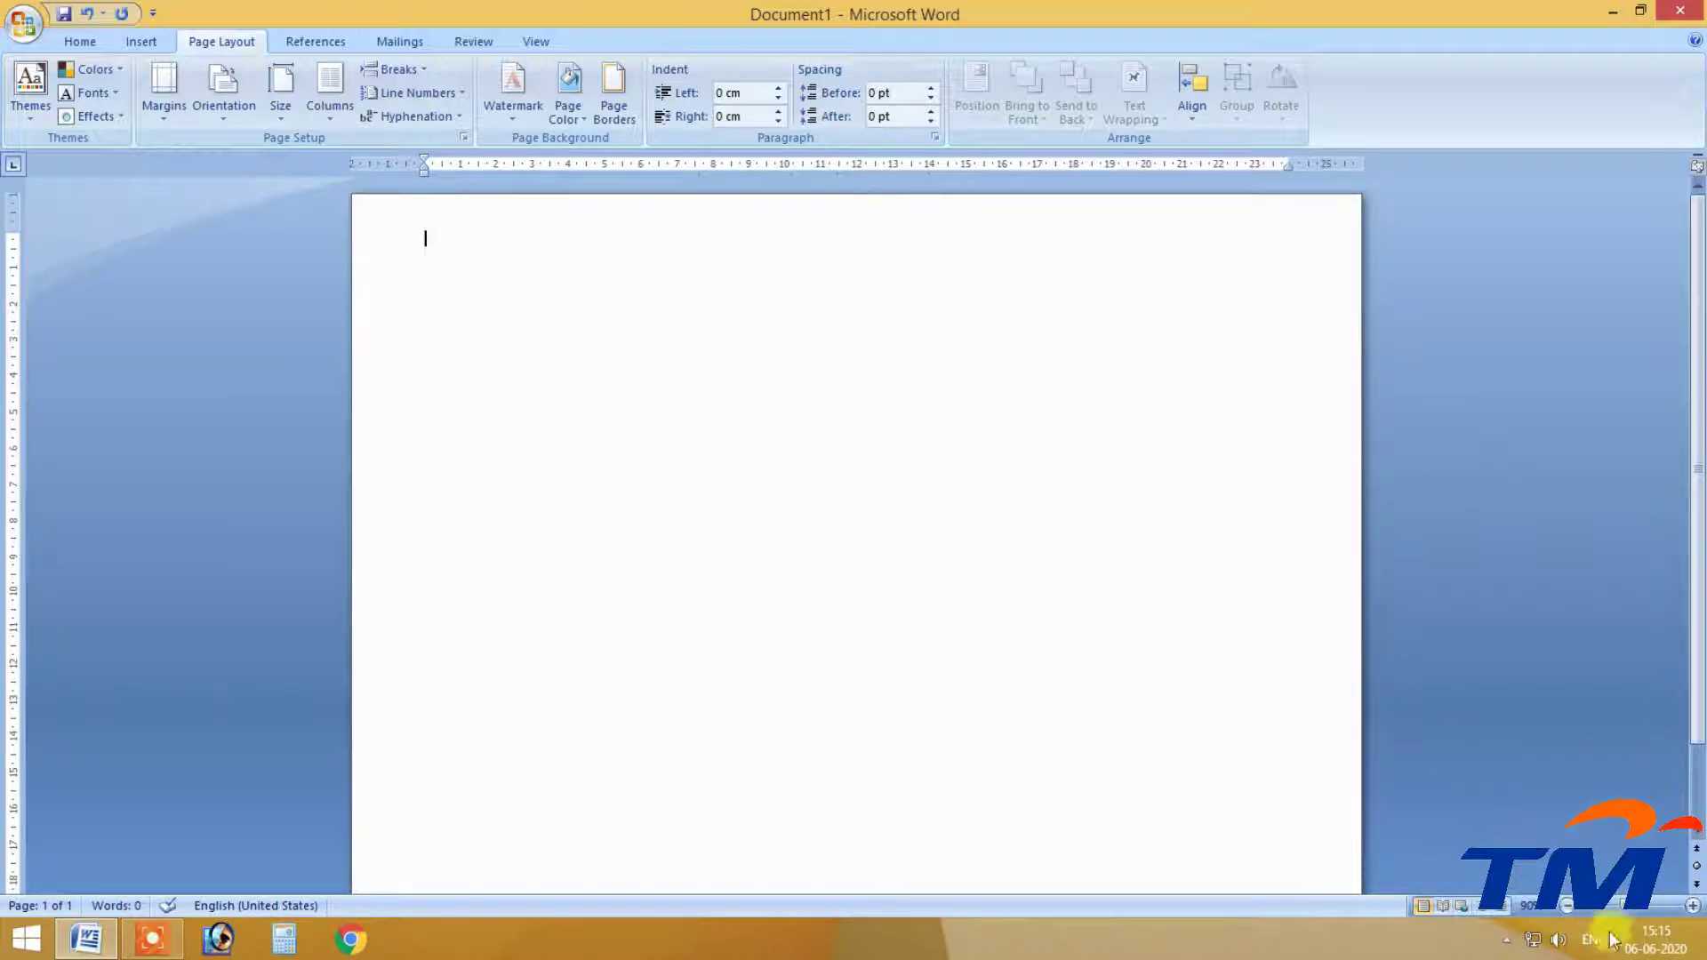
Reopen the custom margin settings and switch the orientation to Portrait.
left_click(197, 120)
left_click(164, 100)
left_click(222, 593)
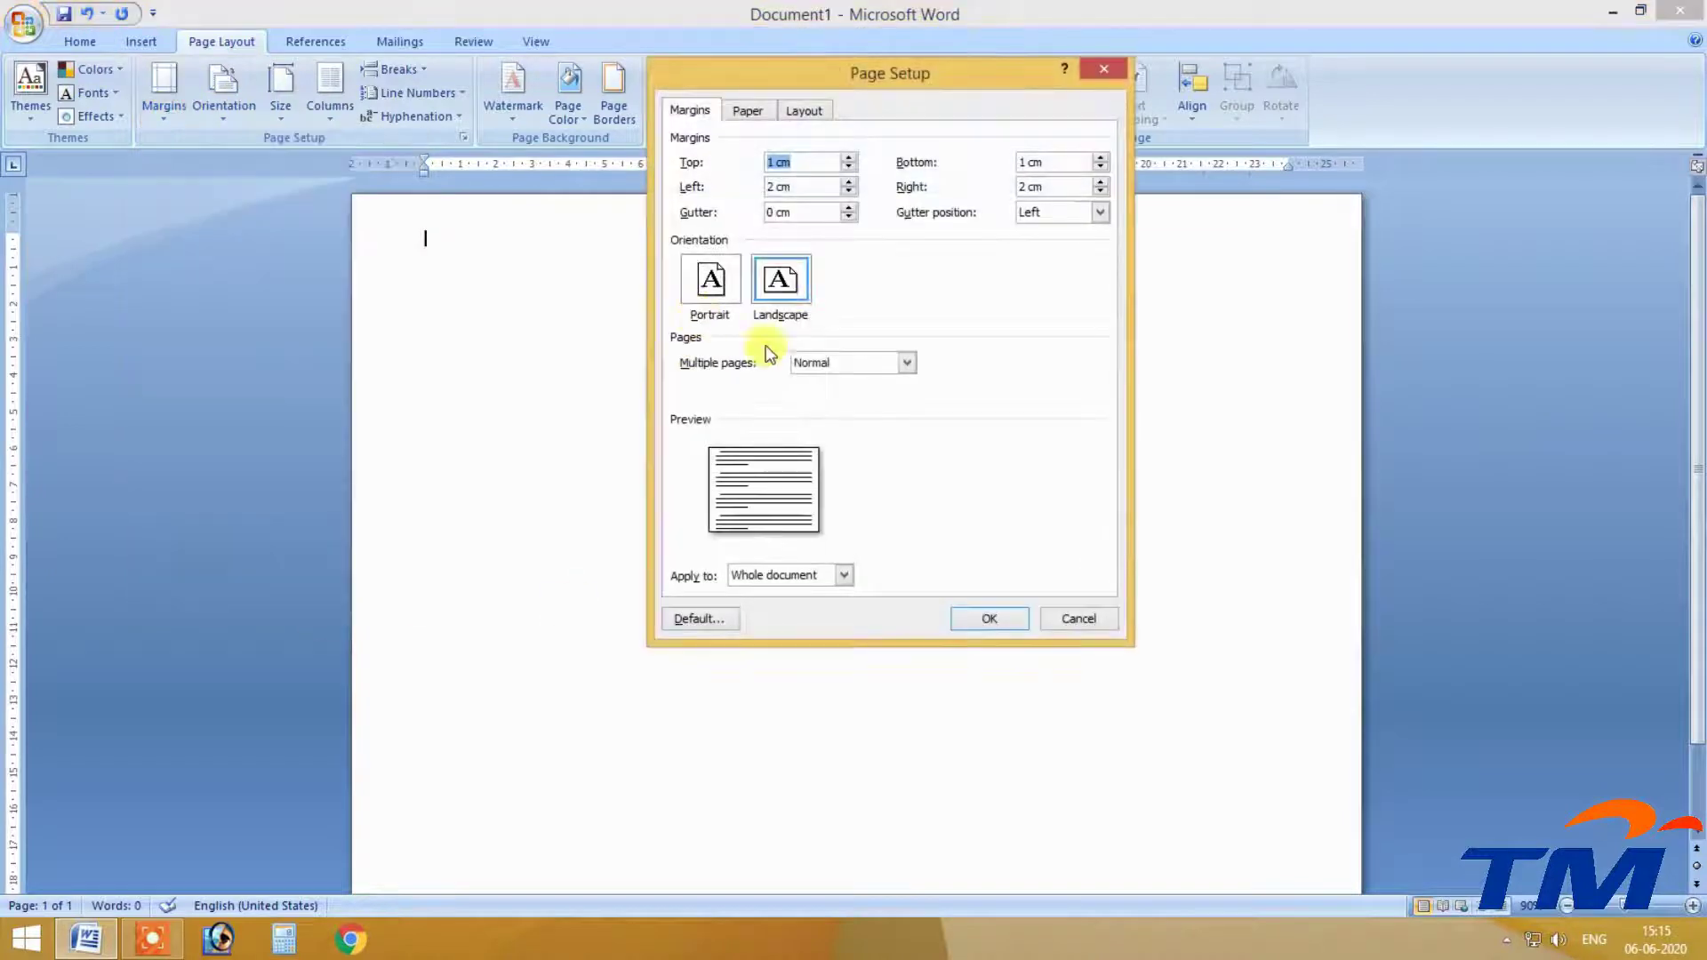
left_click(710, 279)
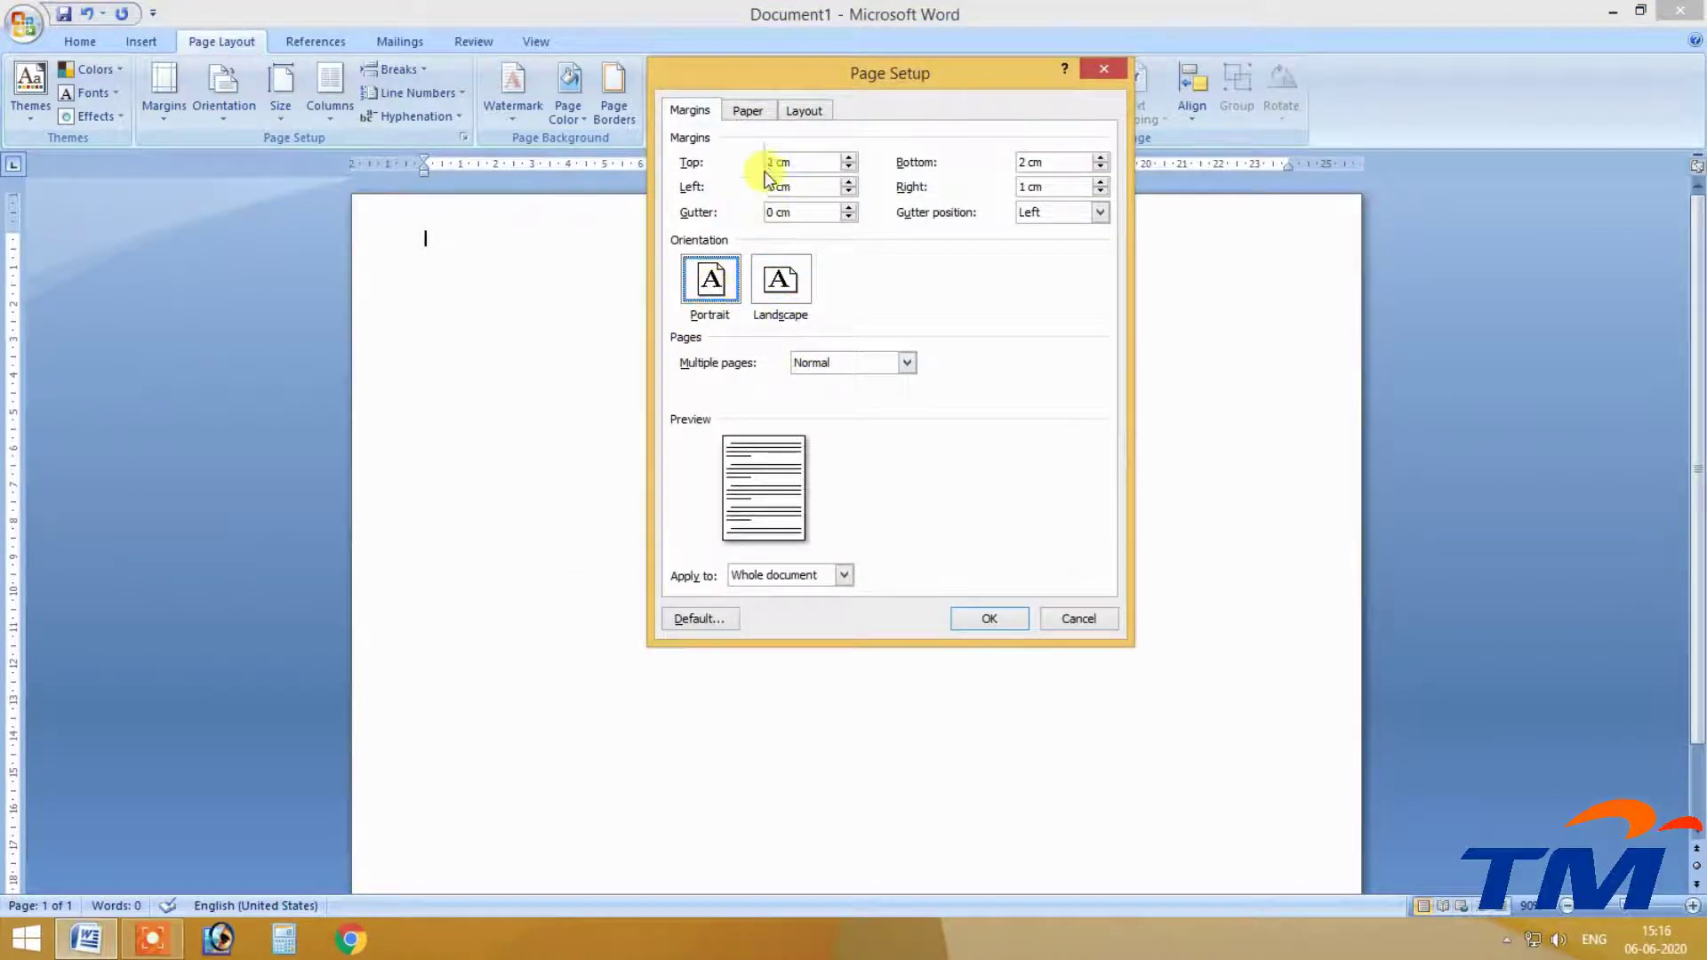
Try the Legal paper size in the page setup and set the paper size to A4.
left_click(748, 110)
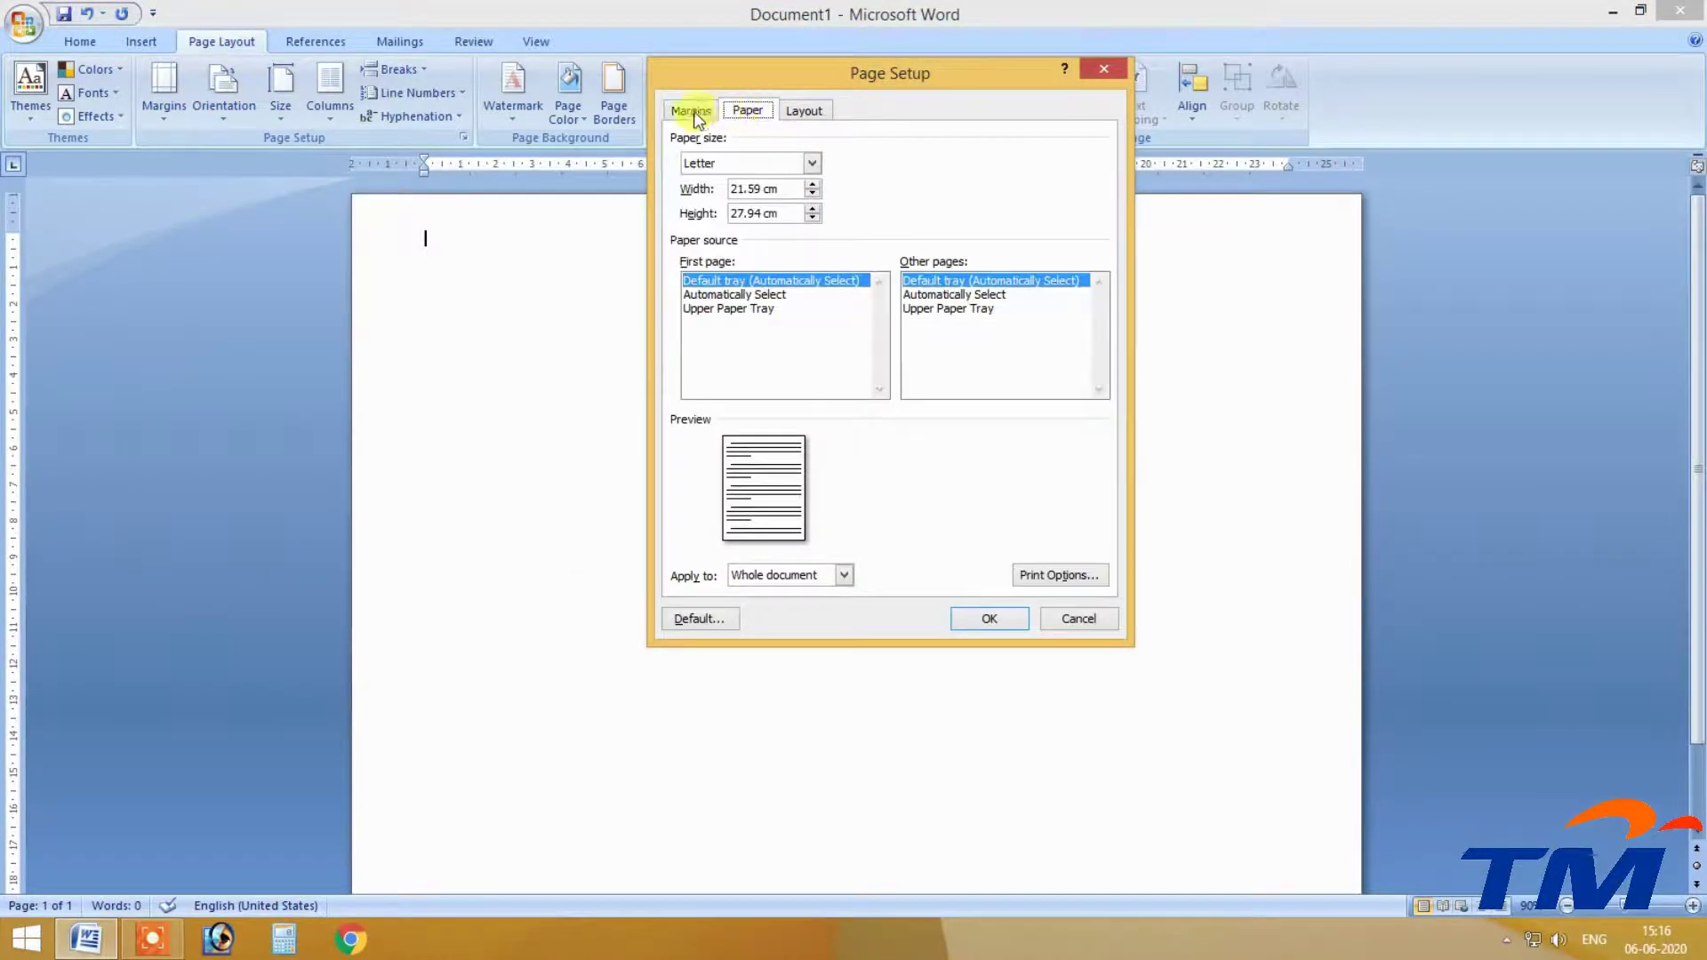
left_click(694, 112)
left_click(743, 111)
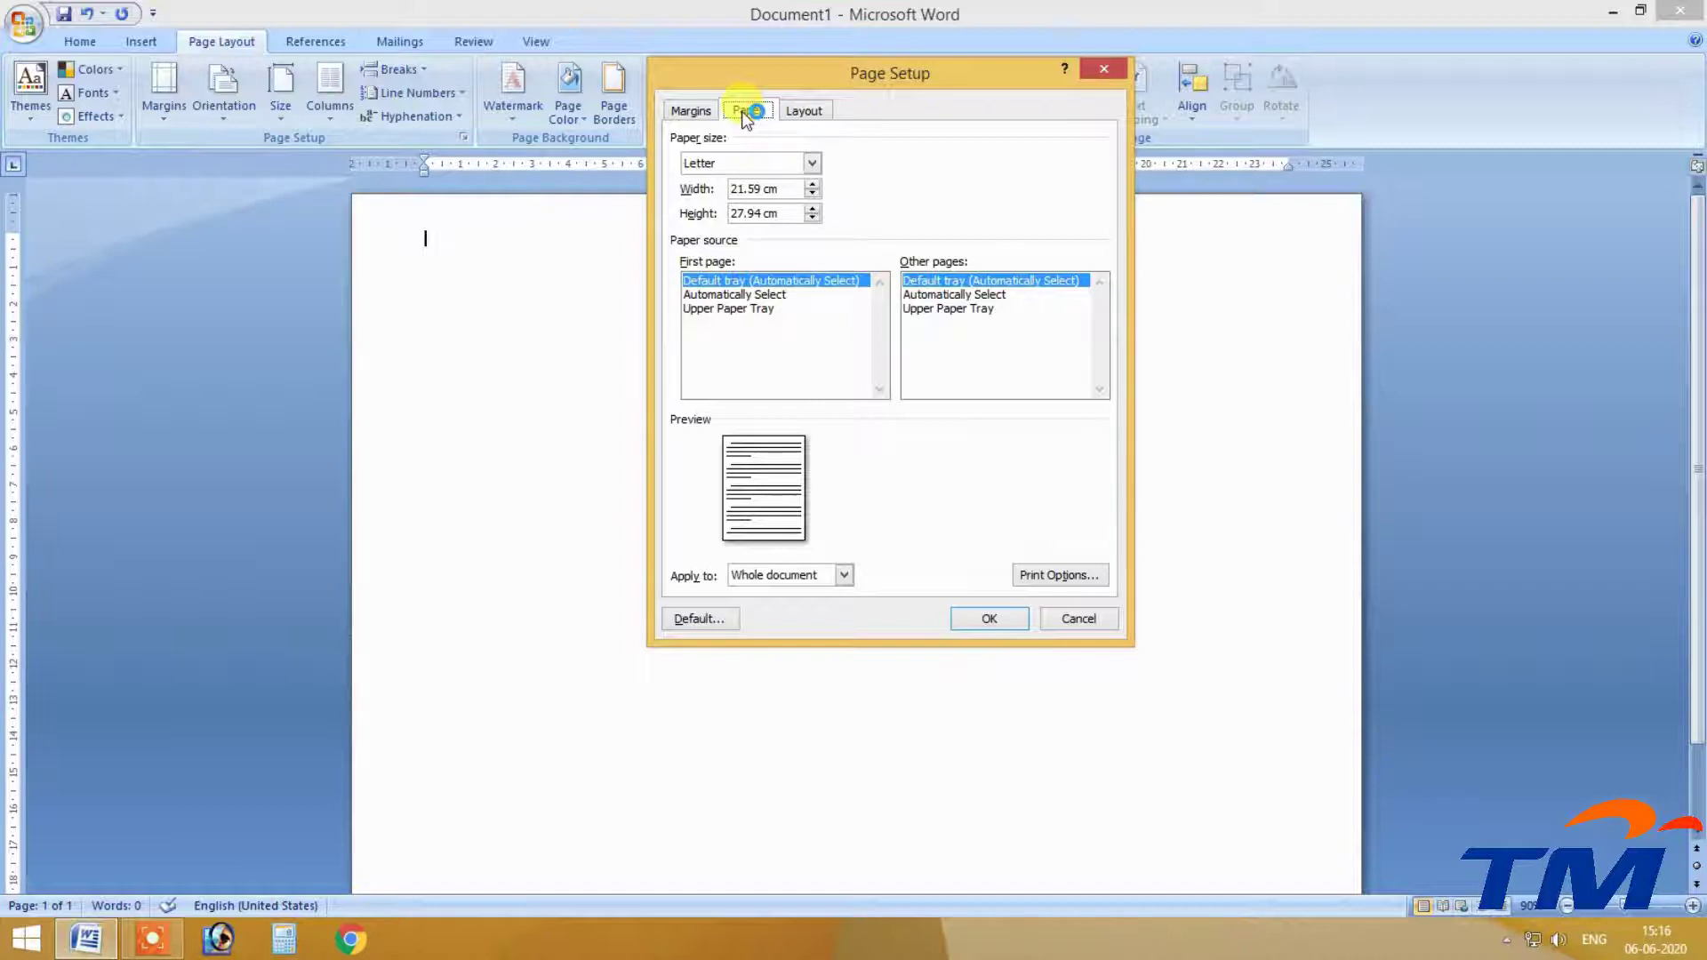
left_click(764, 162)
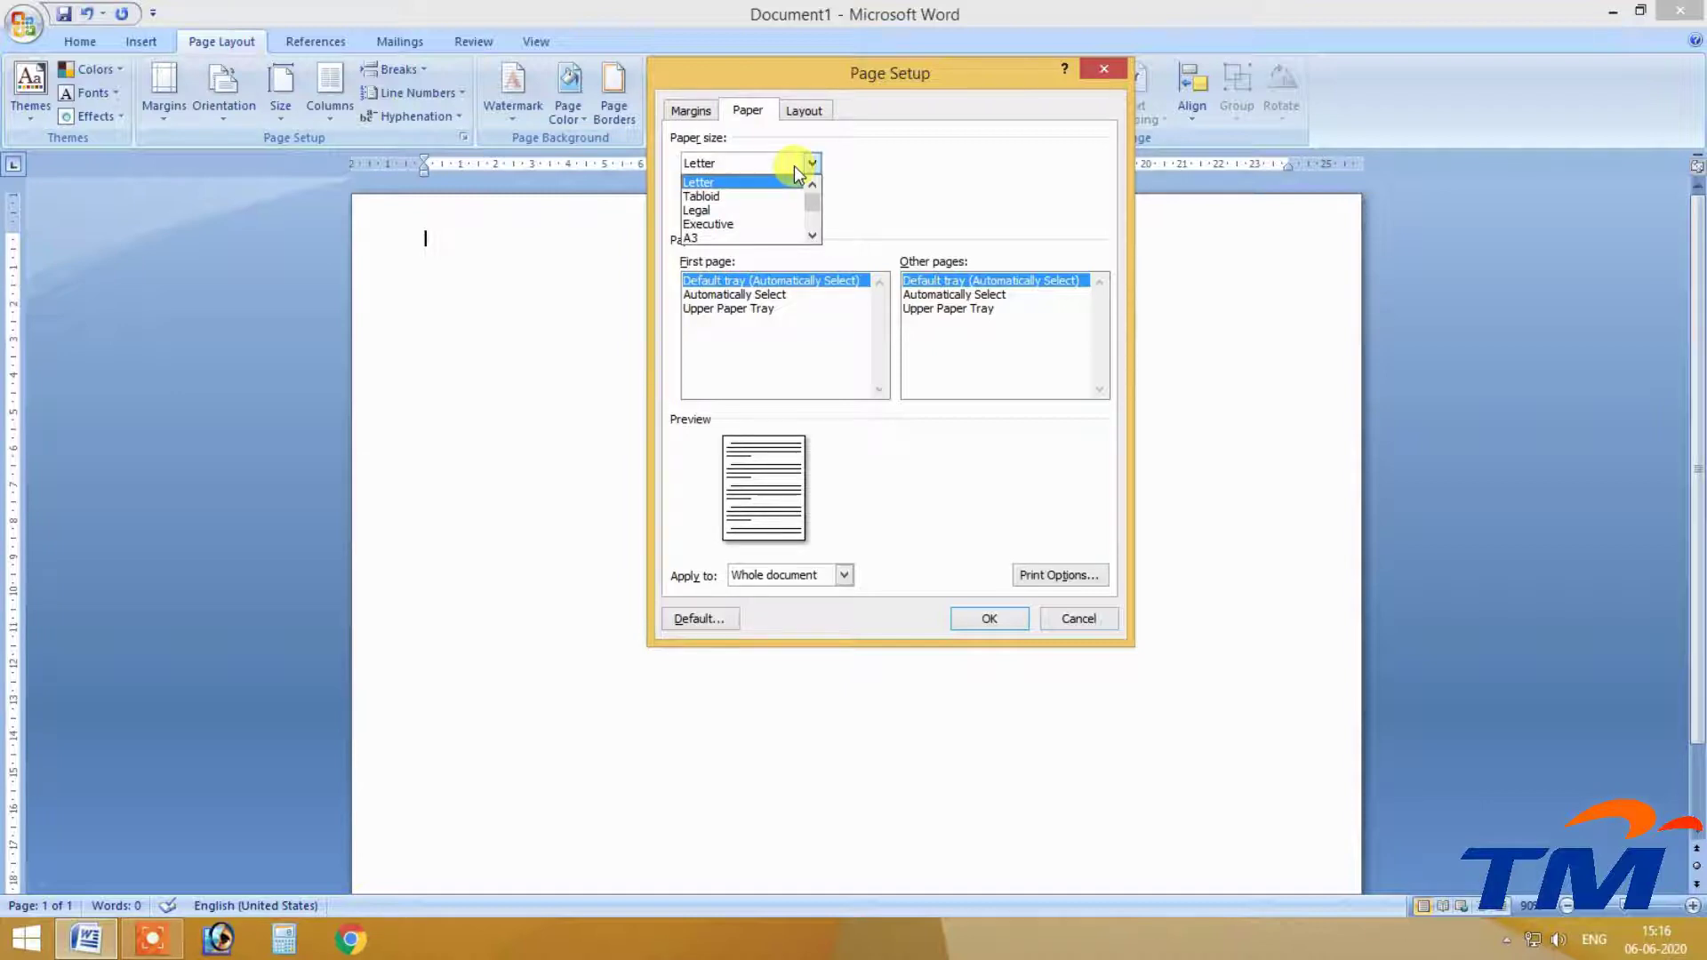
mouse_move(1703, 4)
left_click(696, 210)
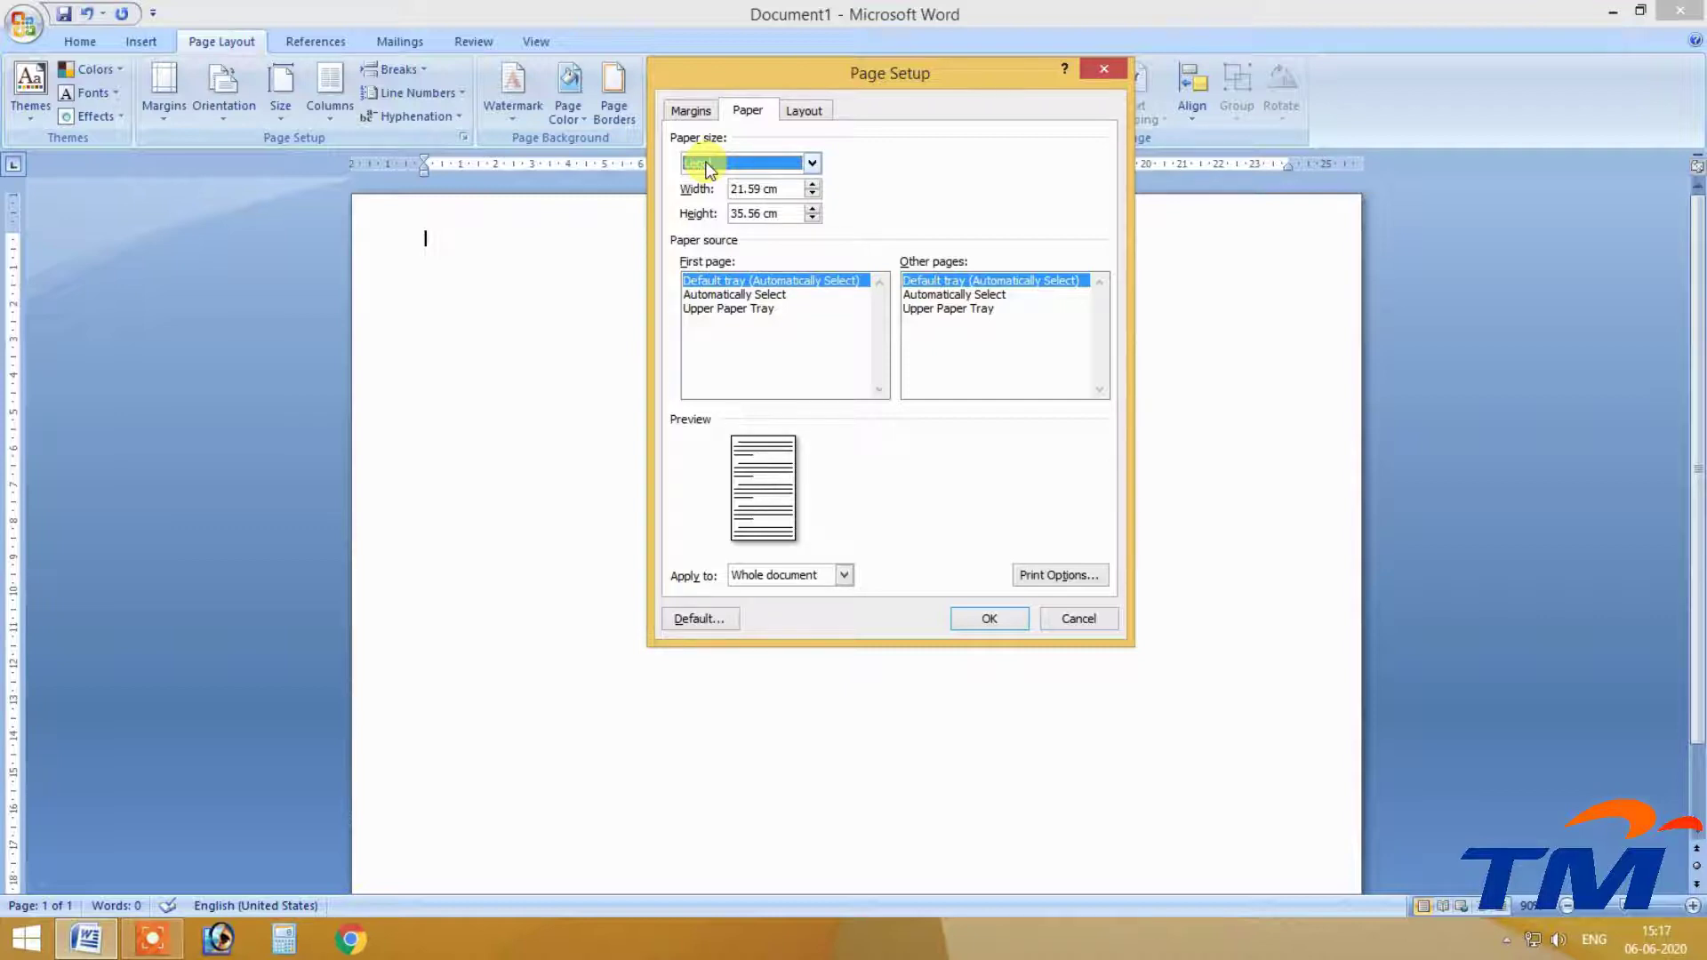
left_click(711, 164)
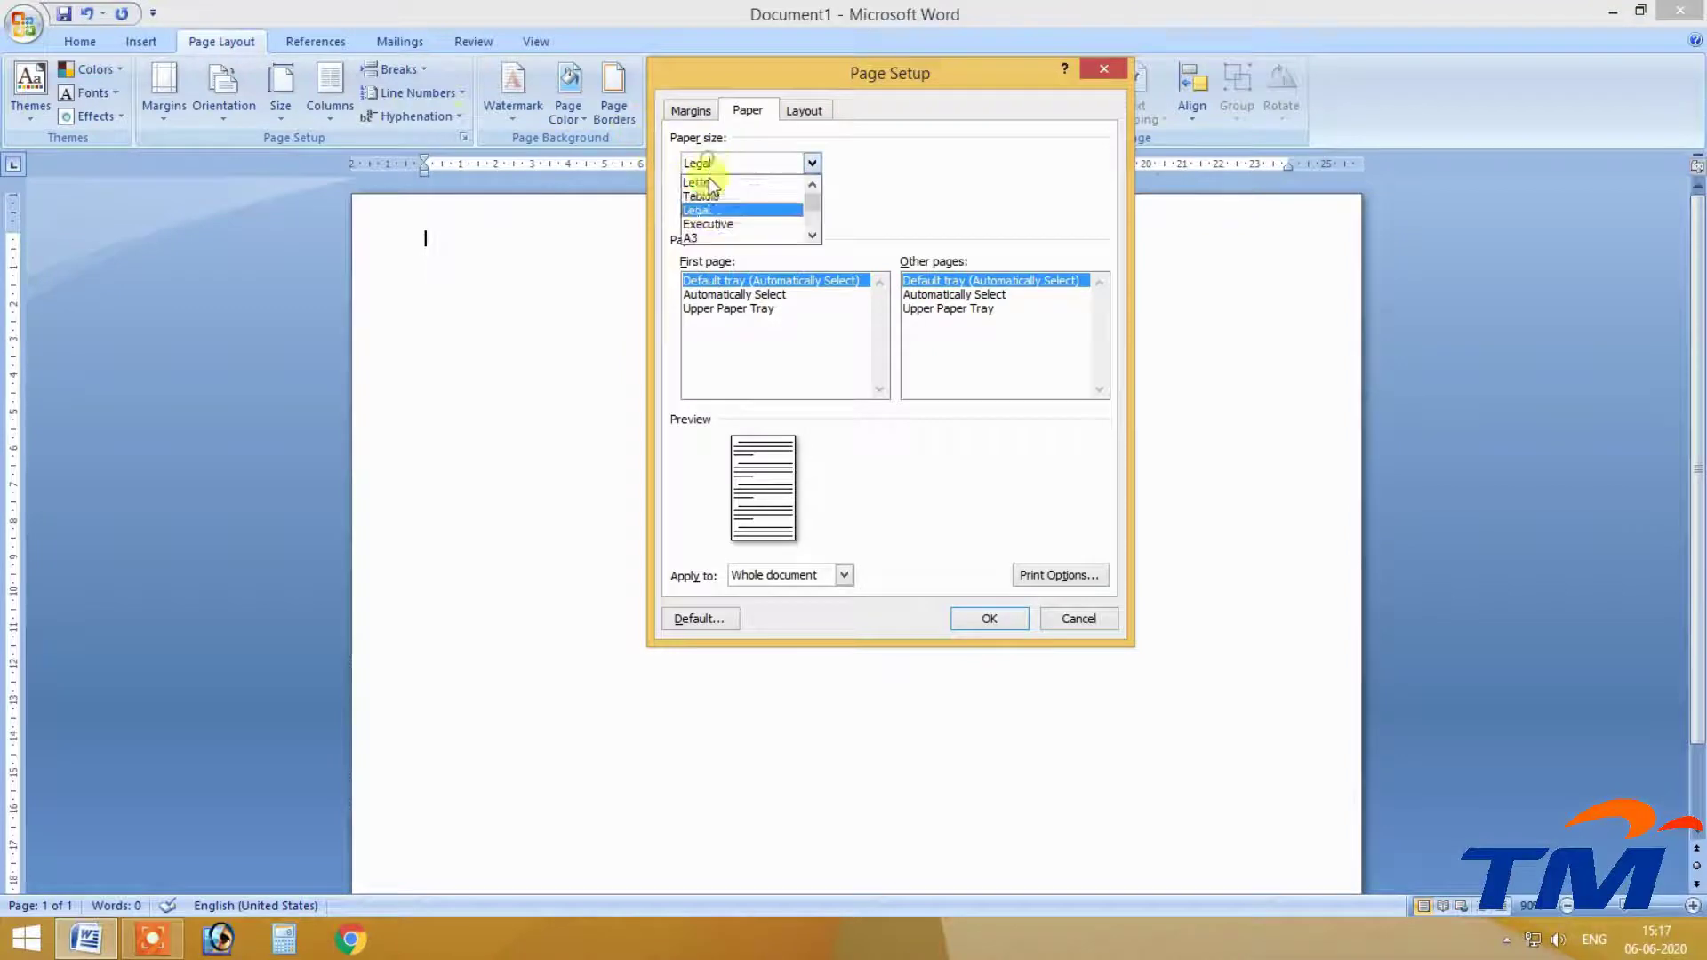
left_click(711, 238)
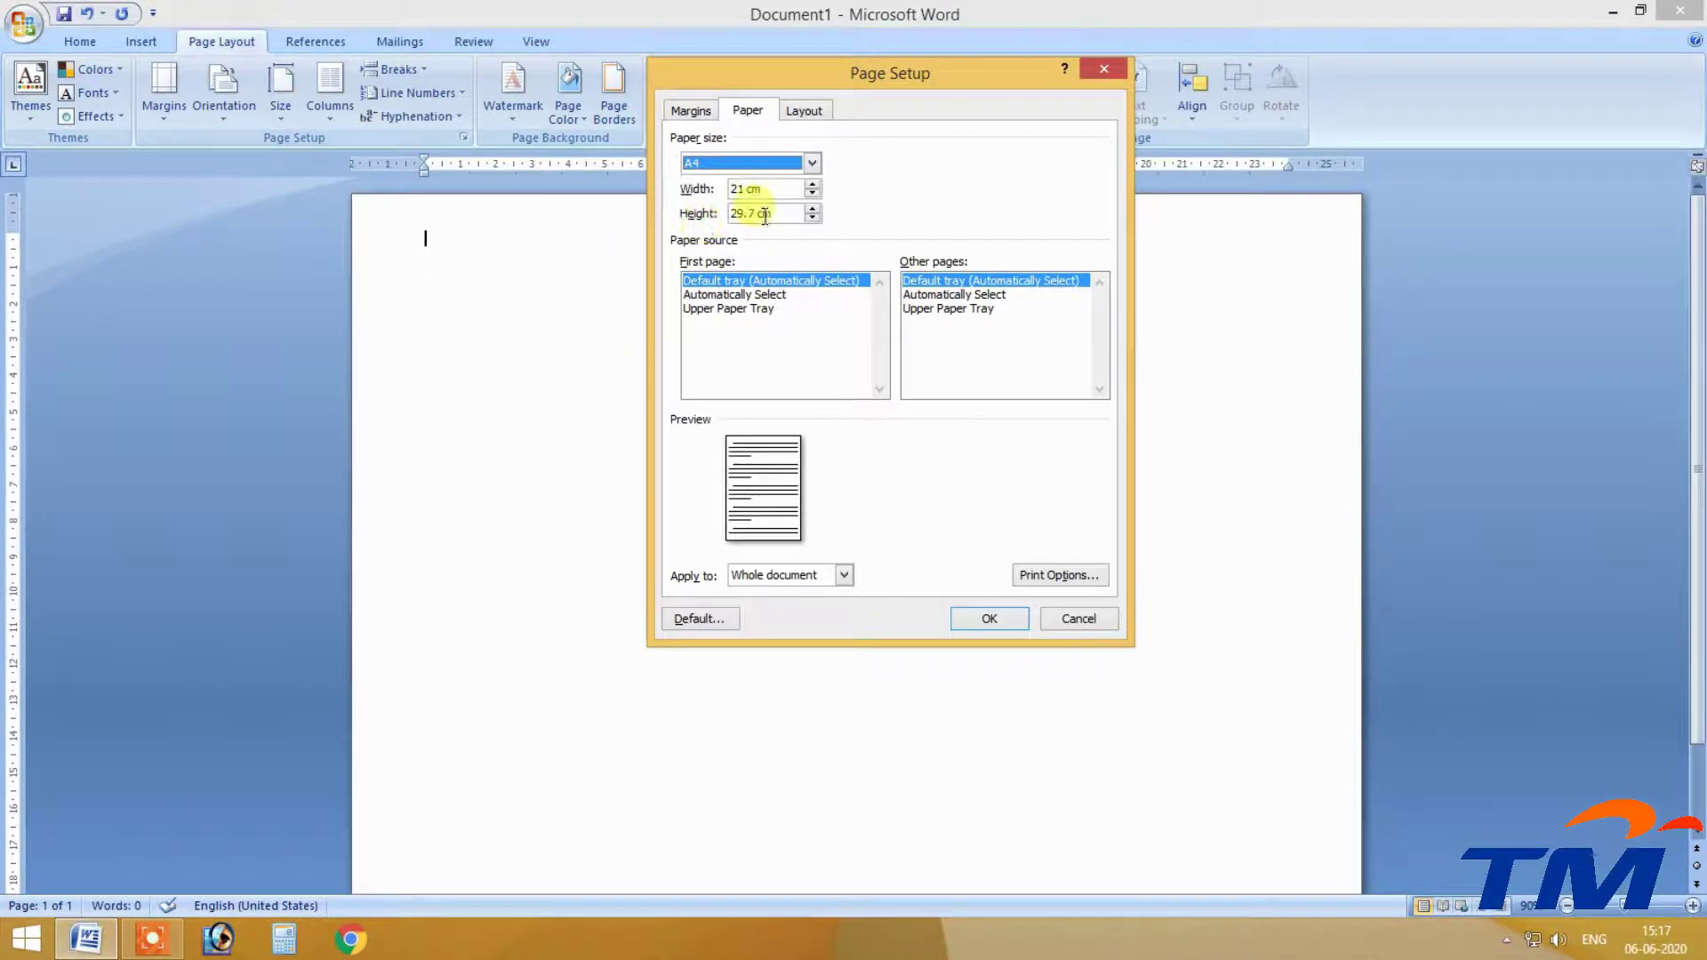
left_click(790, 189)
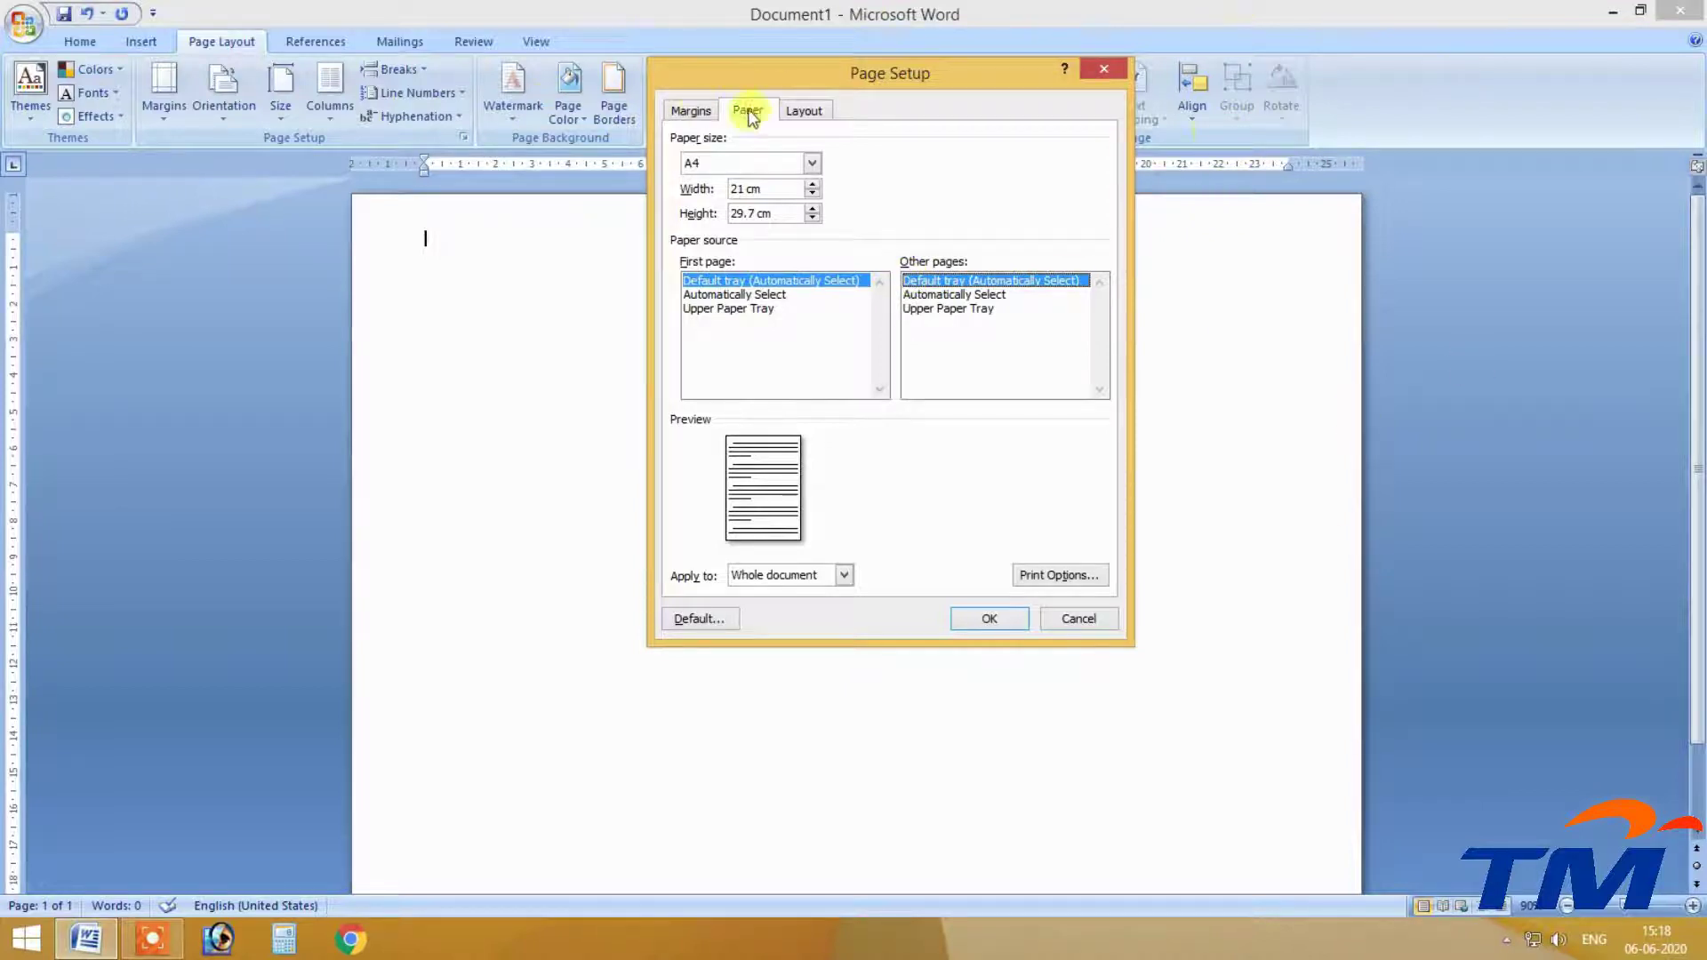
Review the section, header and footer layout options and apply the page setup to the whole document.
left_click(803, 112)
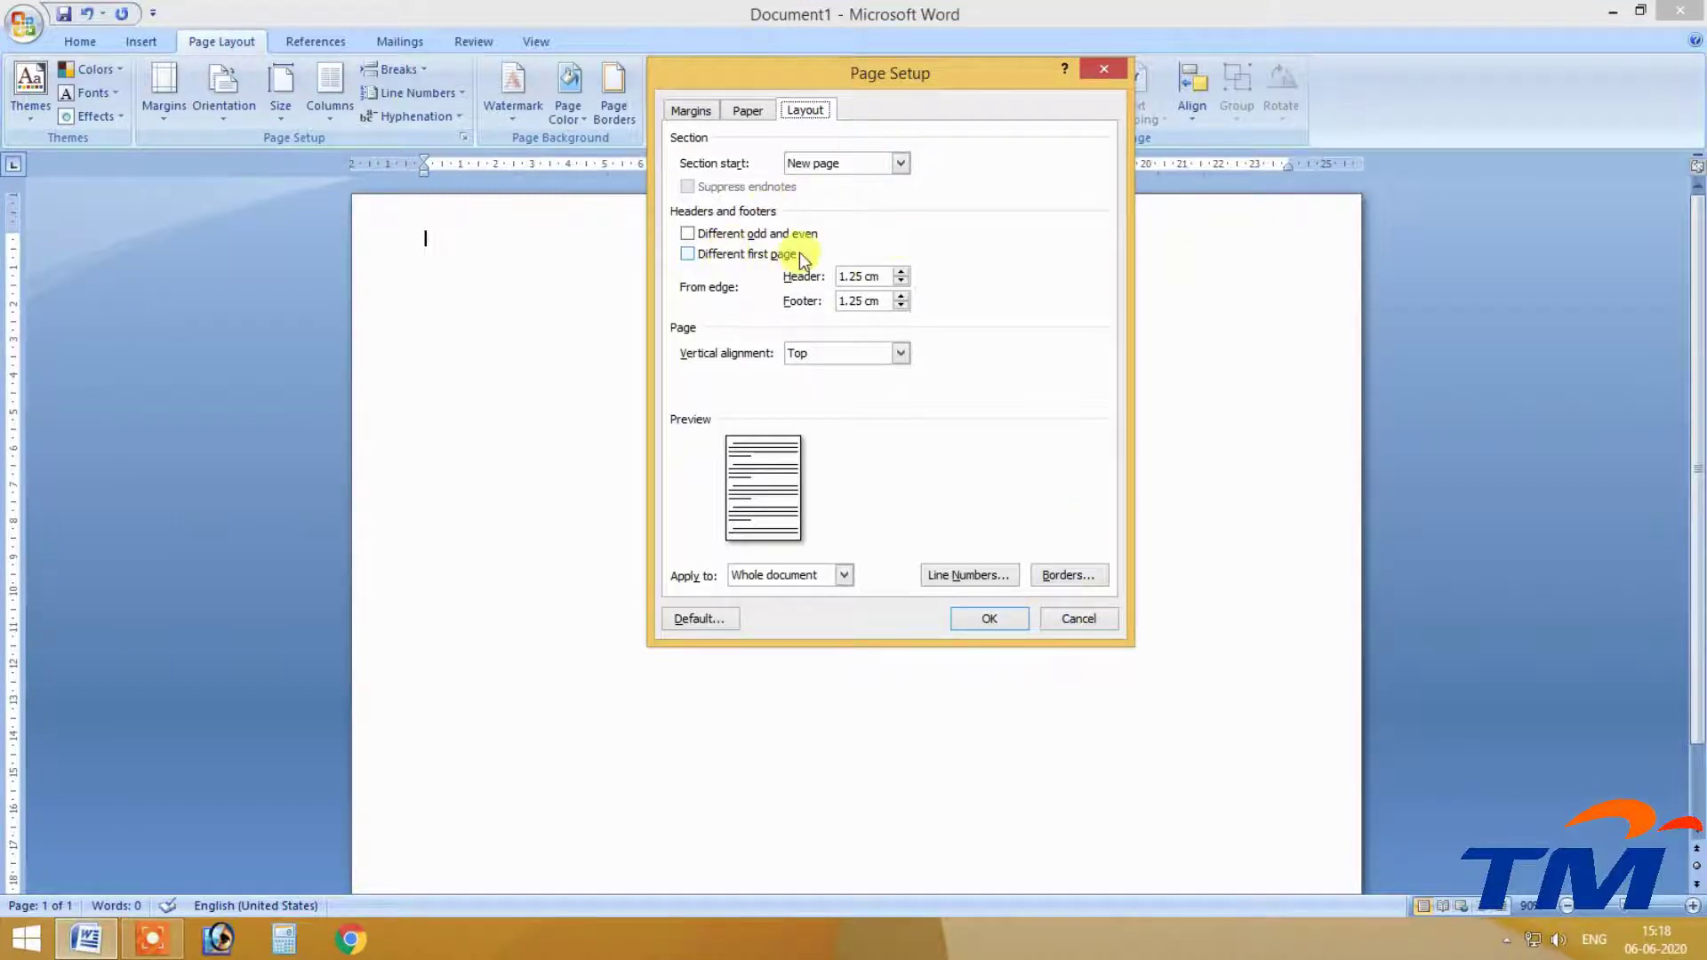
left_click(989, 618)
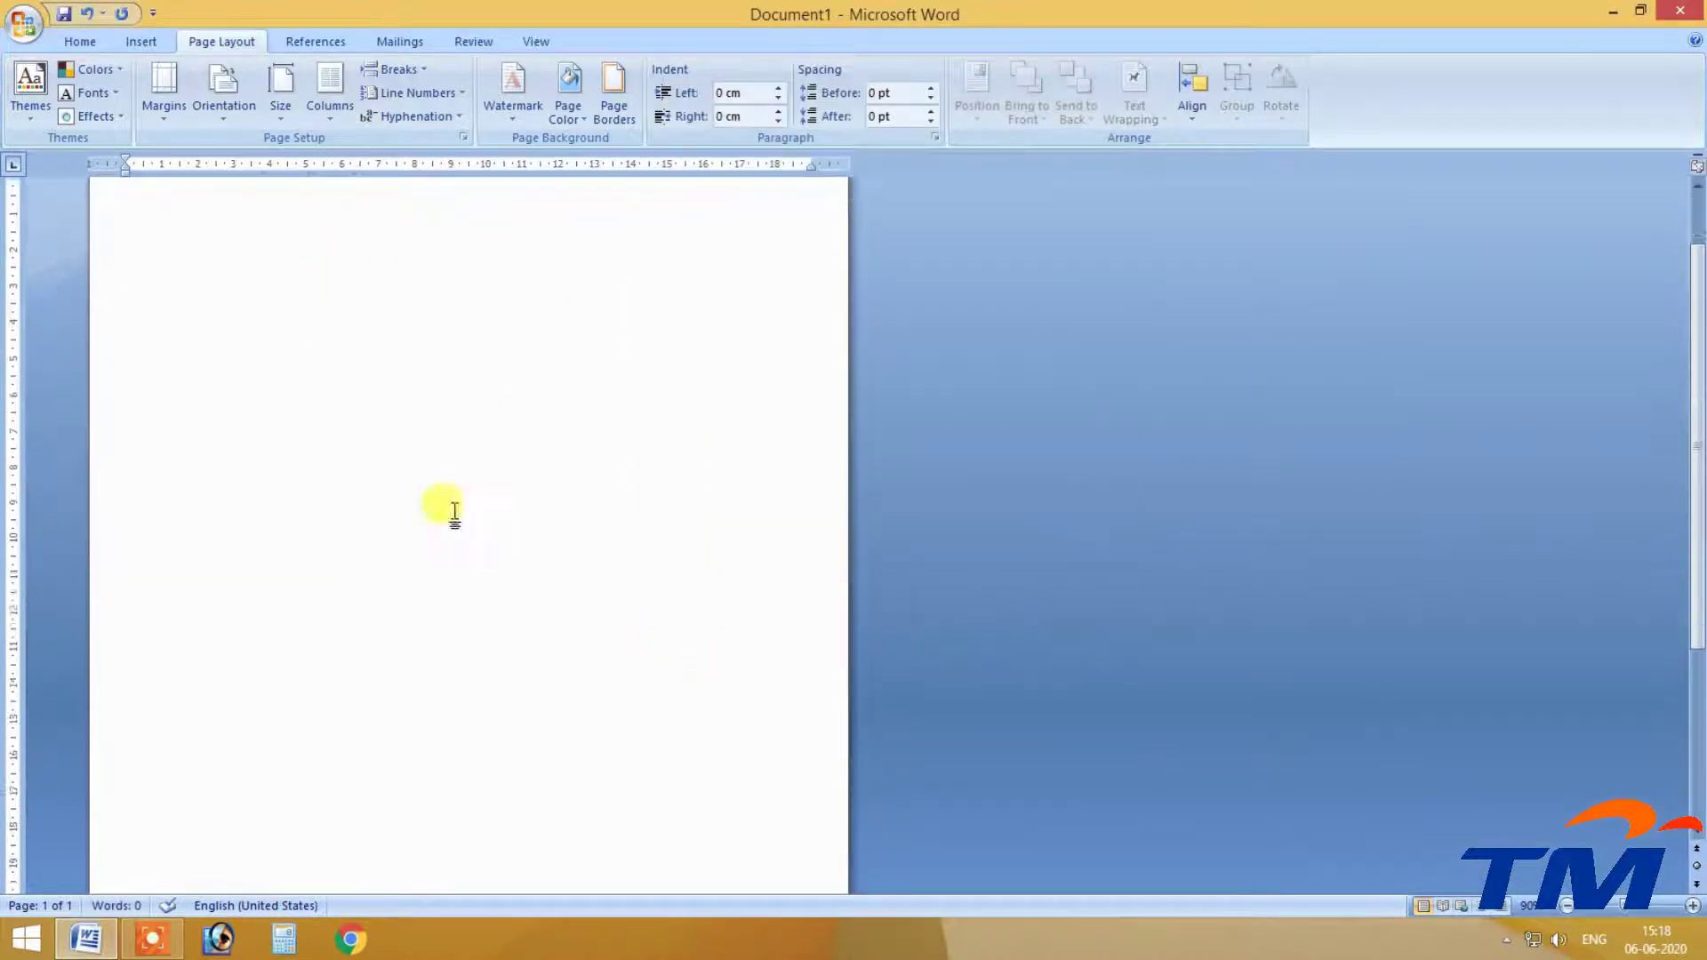
left_click(1692, 906)
left_click(1692, 906)
left_click(1693, 906)
left_click(1692, 907)
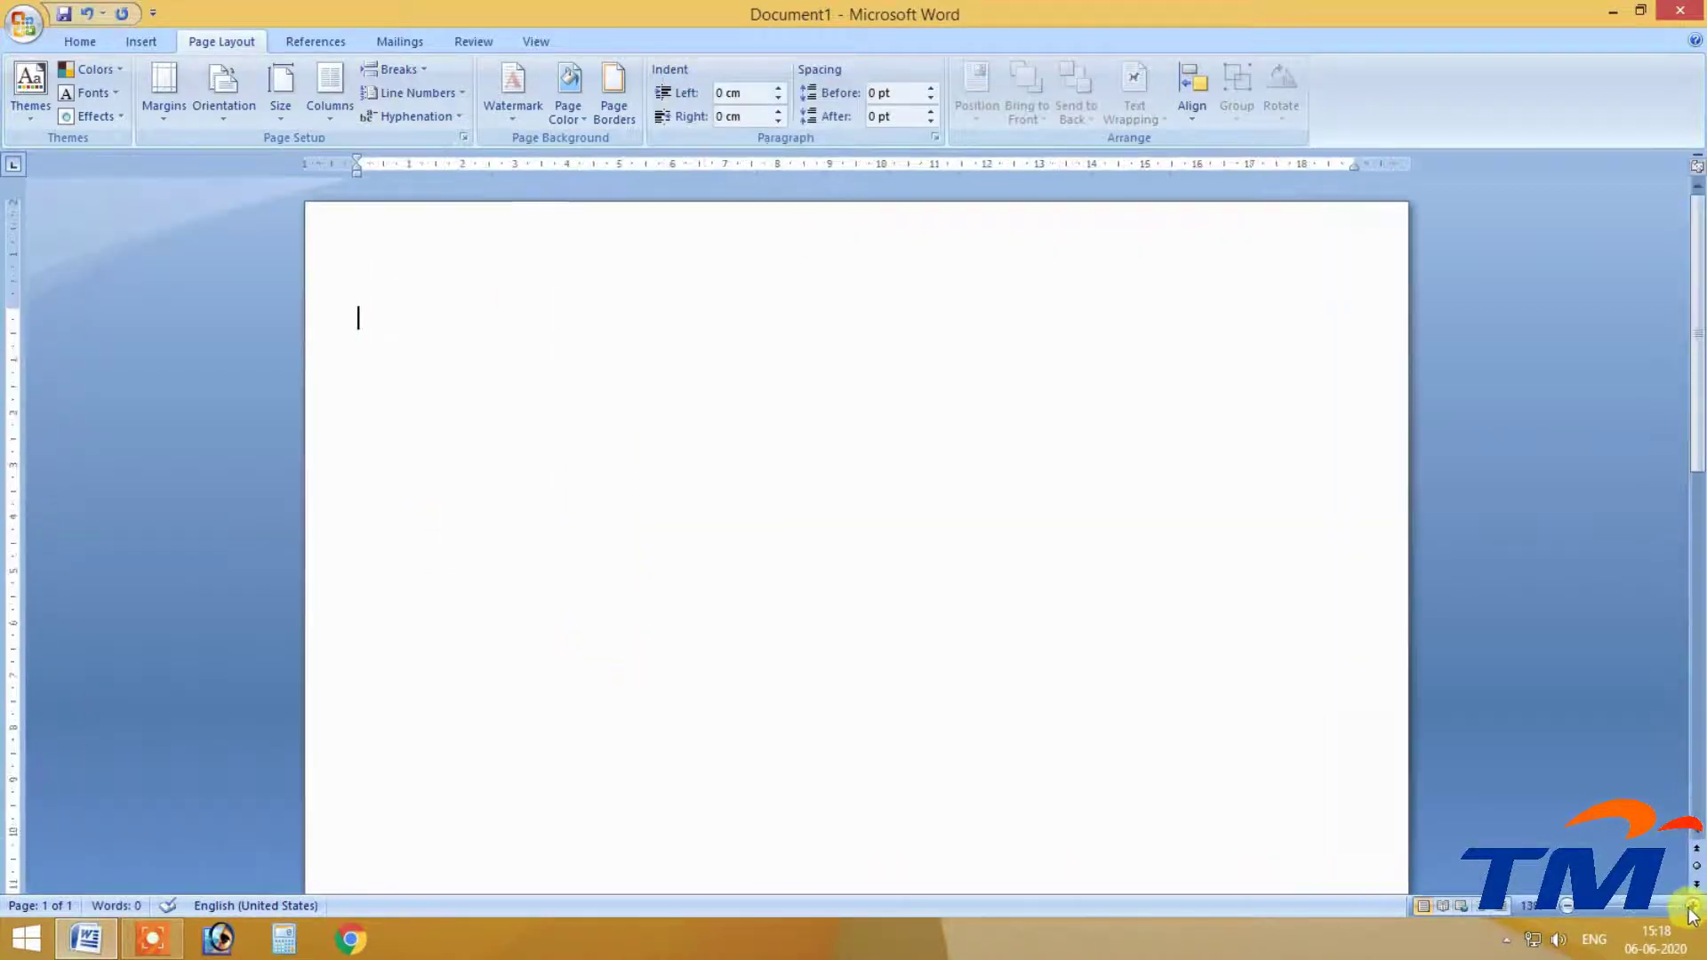
Try the Landscape orientation on the page and return it to Portrait.
left_click(1692, 906)
left_click(1693, 906)
left_click(213, 108)
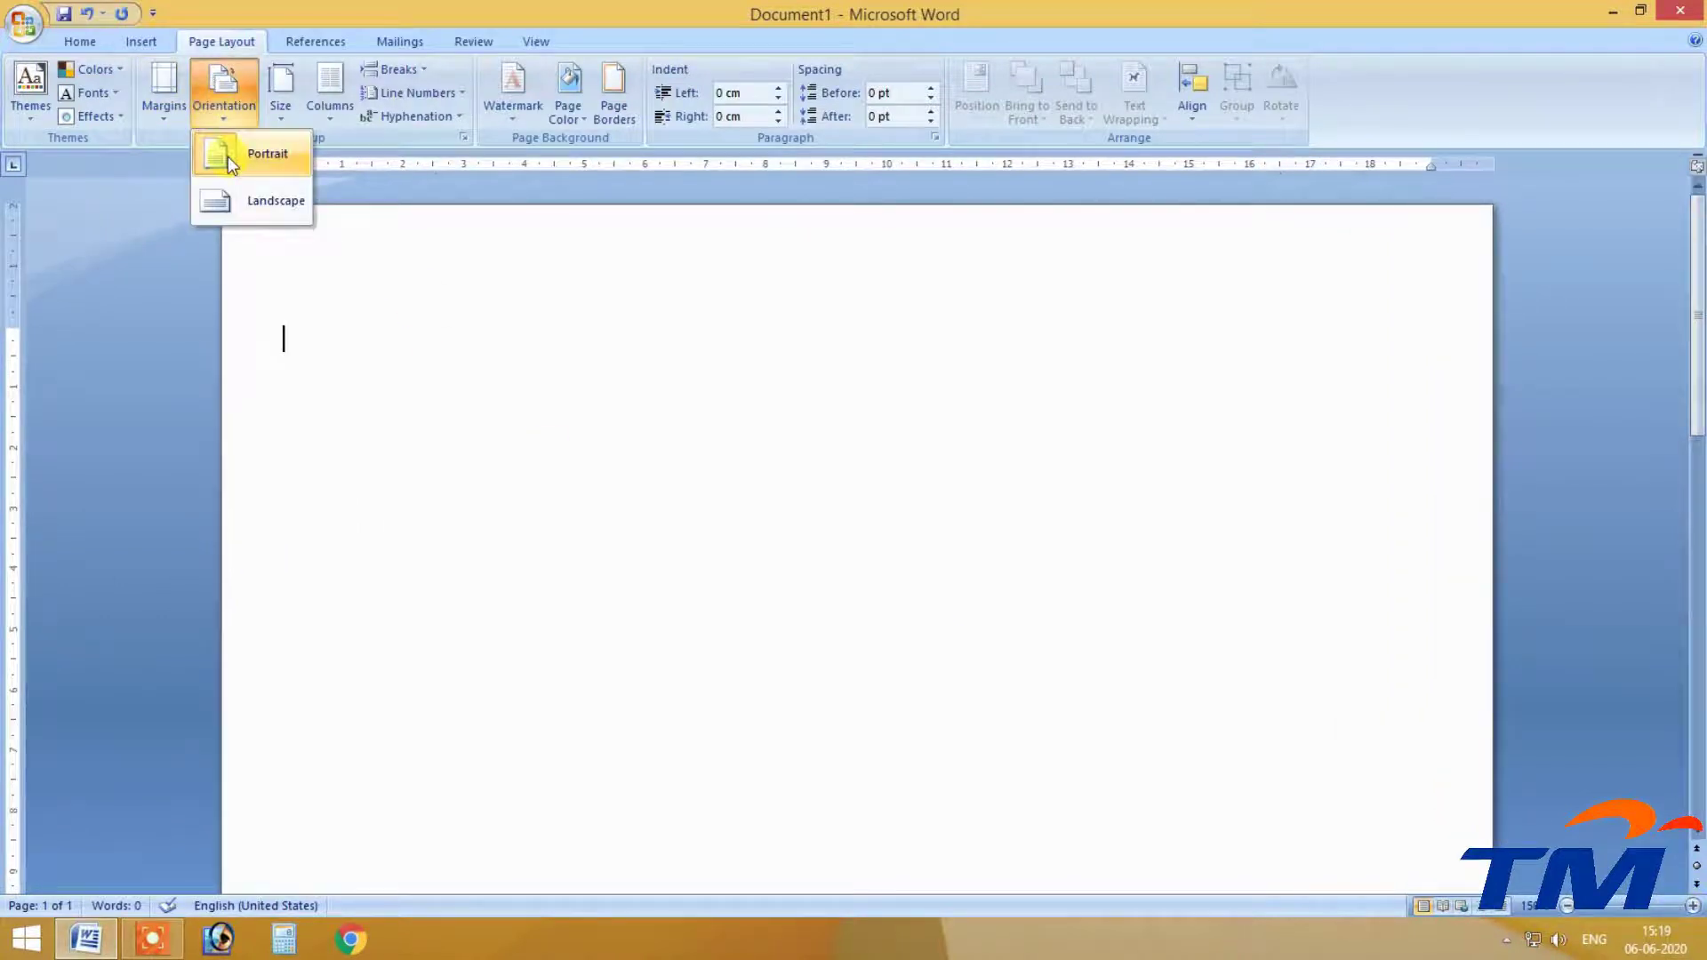
left_click(270, 196)
left_click(228, 94)
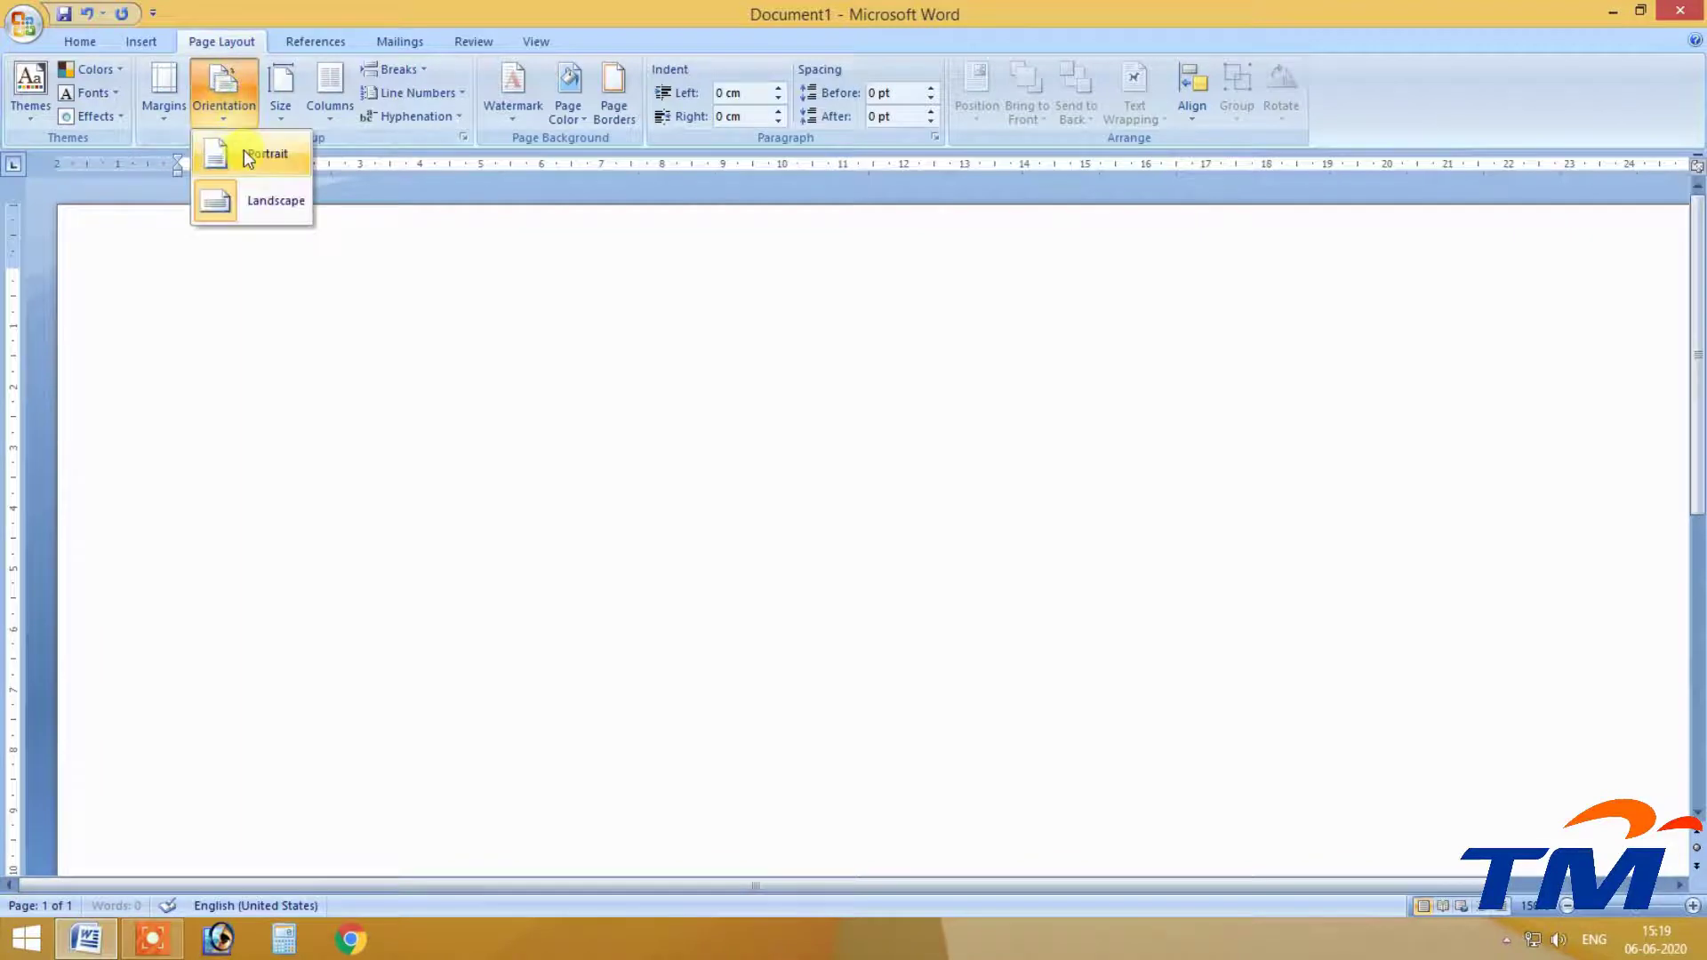
left_click(243, 149)
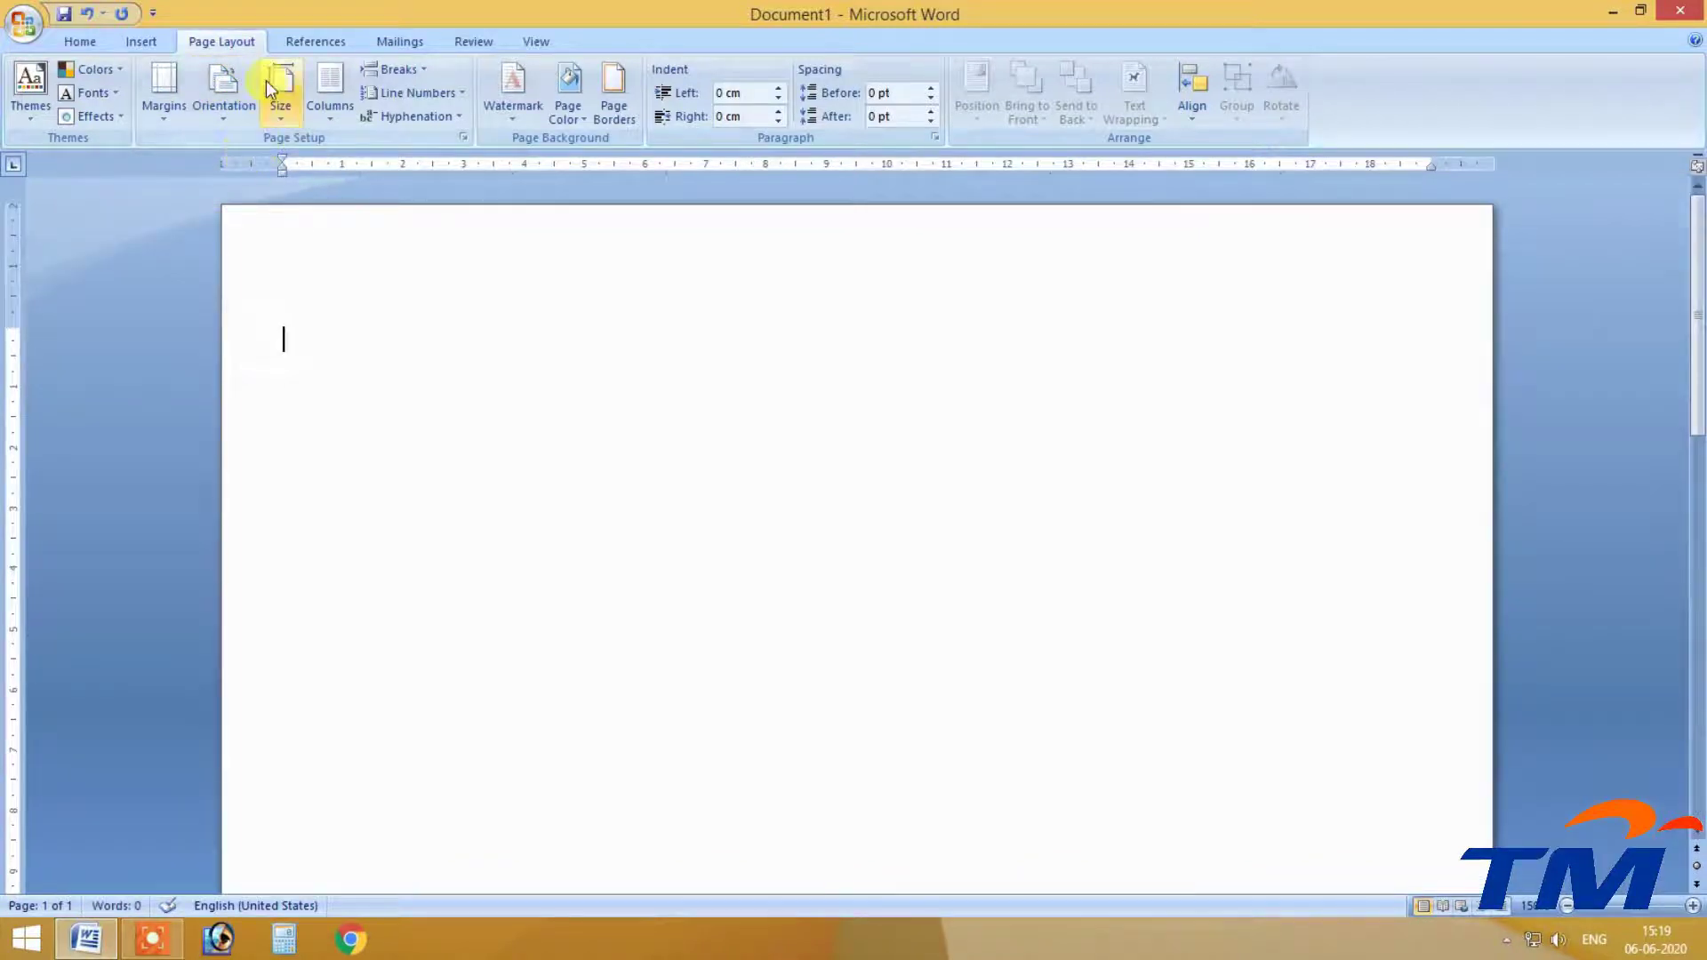
Examine the preset paper sizes and the detailed paper size and paper source settings.
left_click(291, 95)
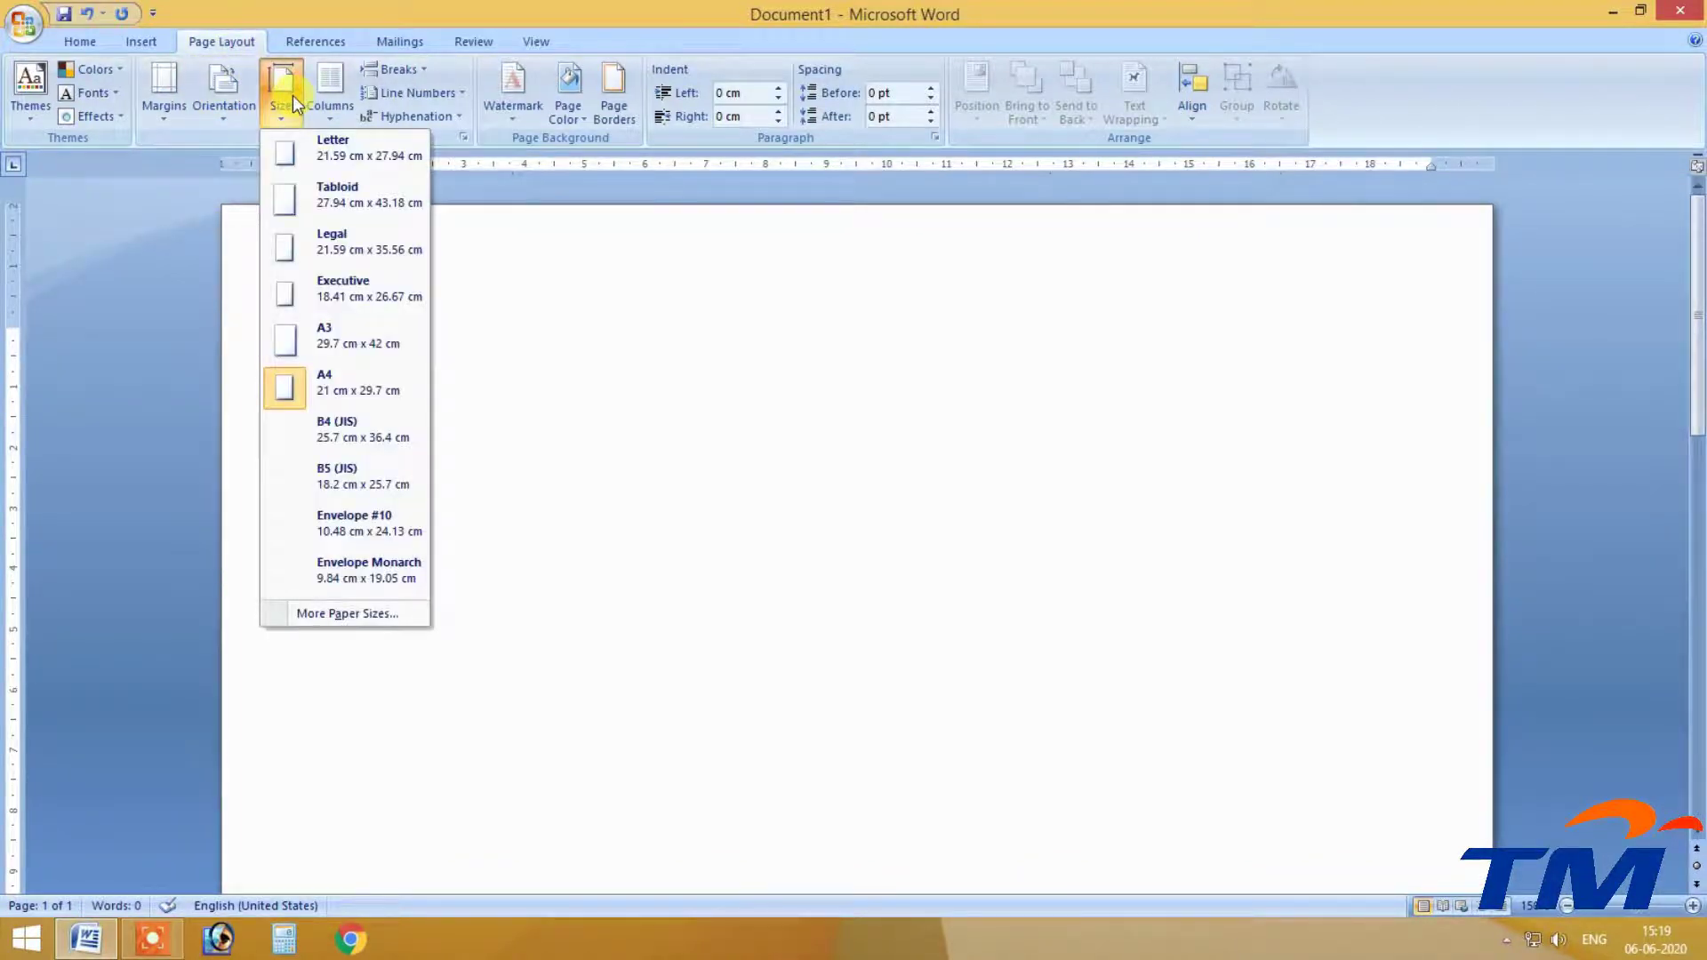
left_click(291, 94)
left_click(294, 94)
left_click(342, 613)
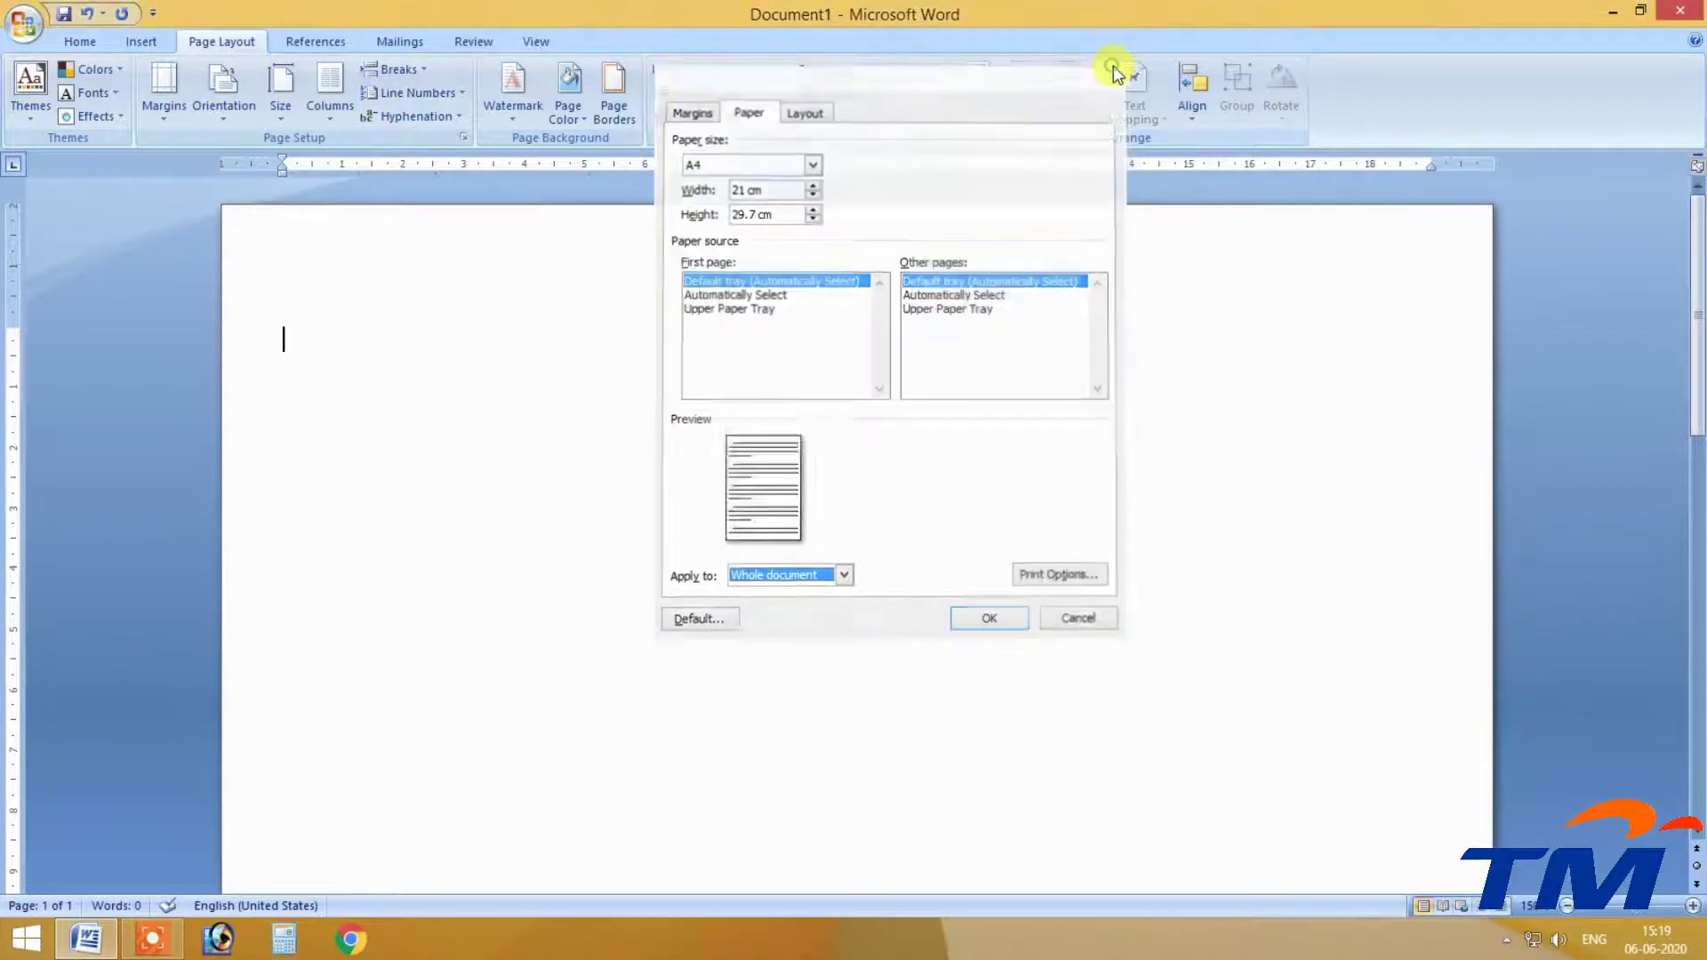
left_click(1104, 68)
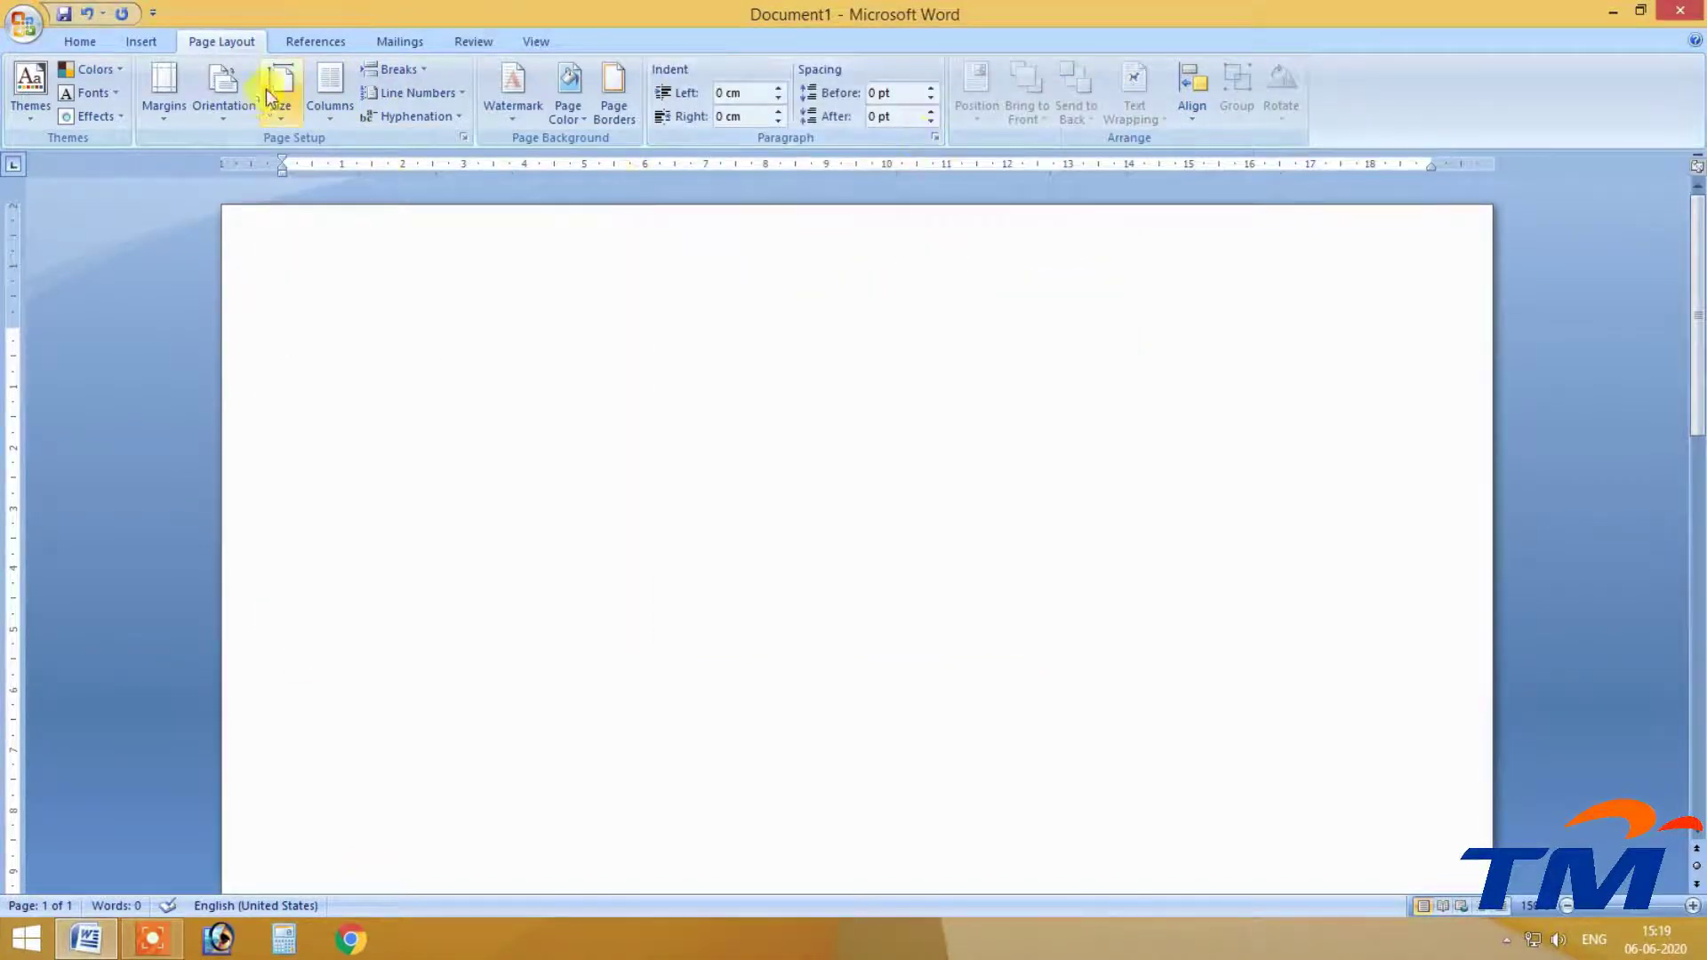
left_click(281, 106)
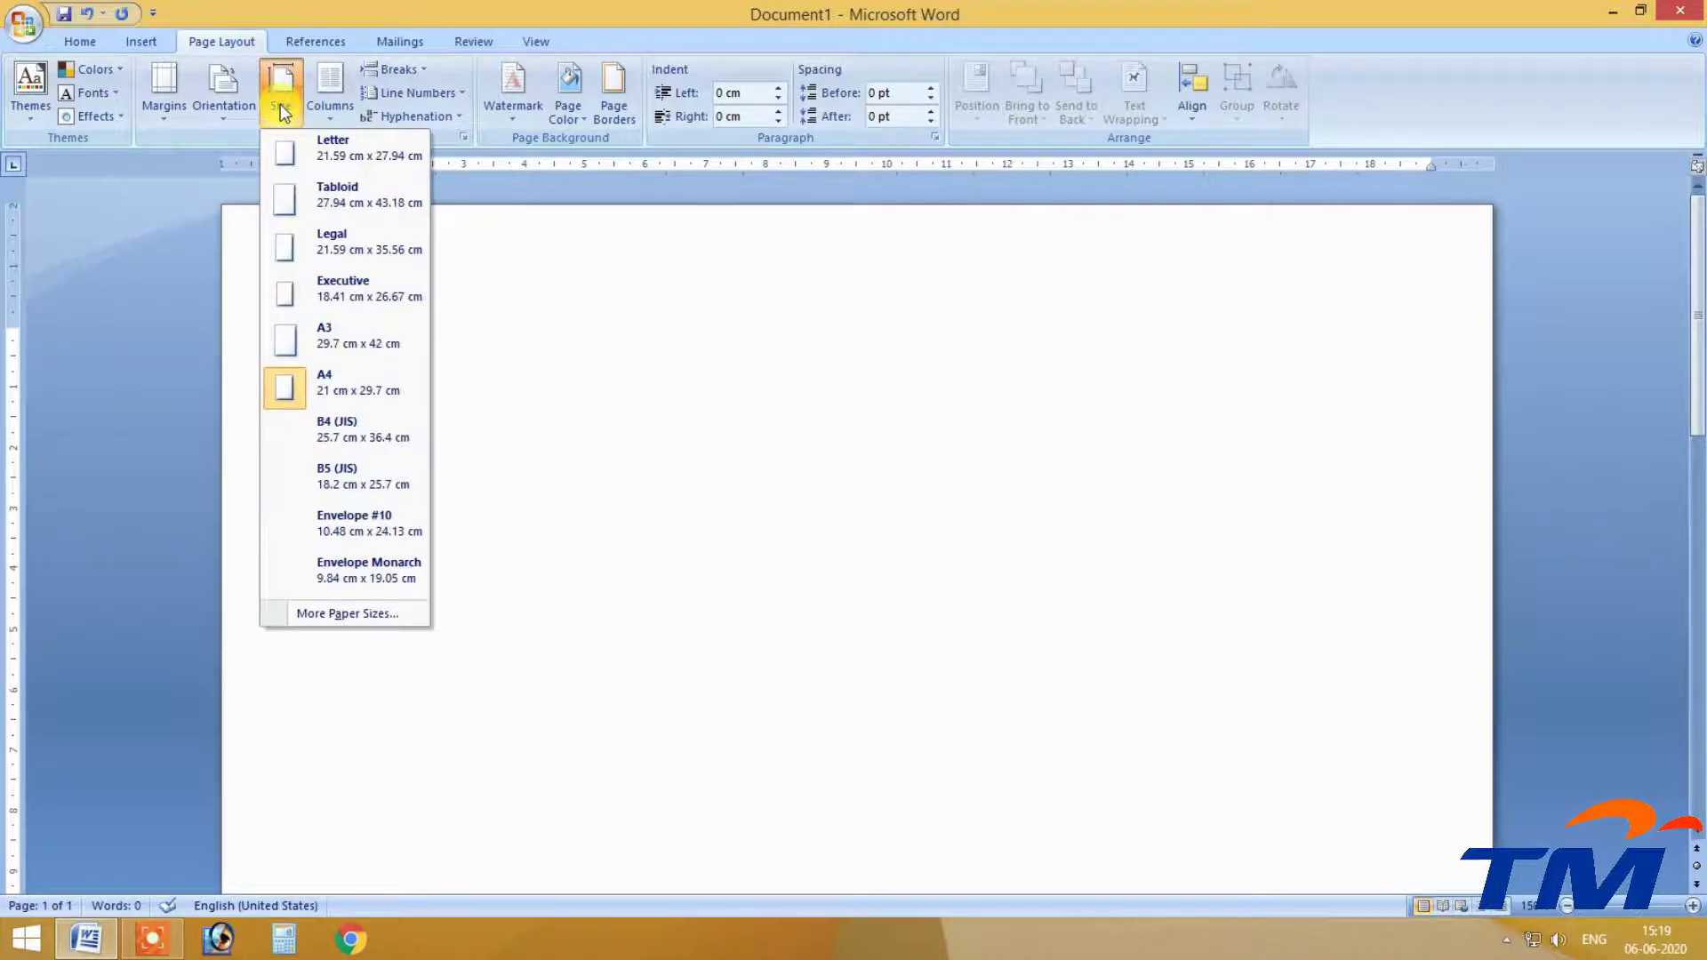
left_click(450, 275)
Set the page to two columns and enter a five-line paragraph of random filler text starting "Fshfjksd fsd kjh" in the first column.
left_click(324, 102)
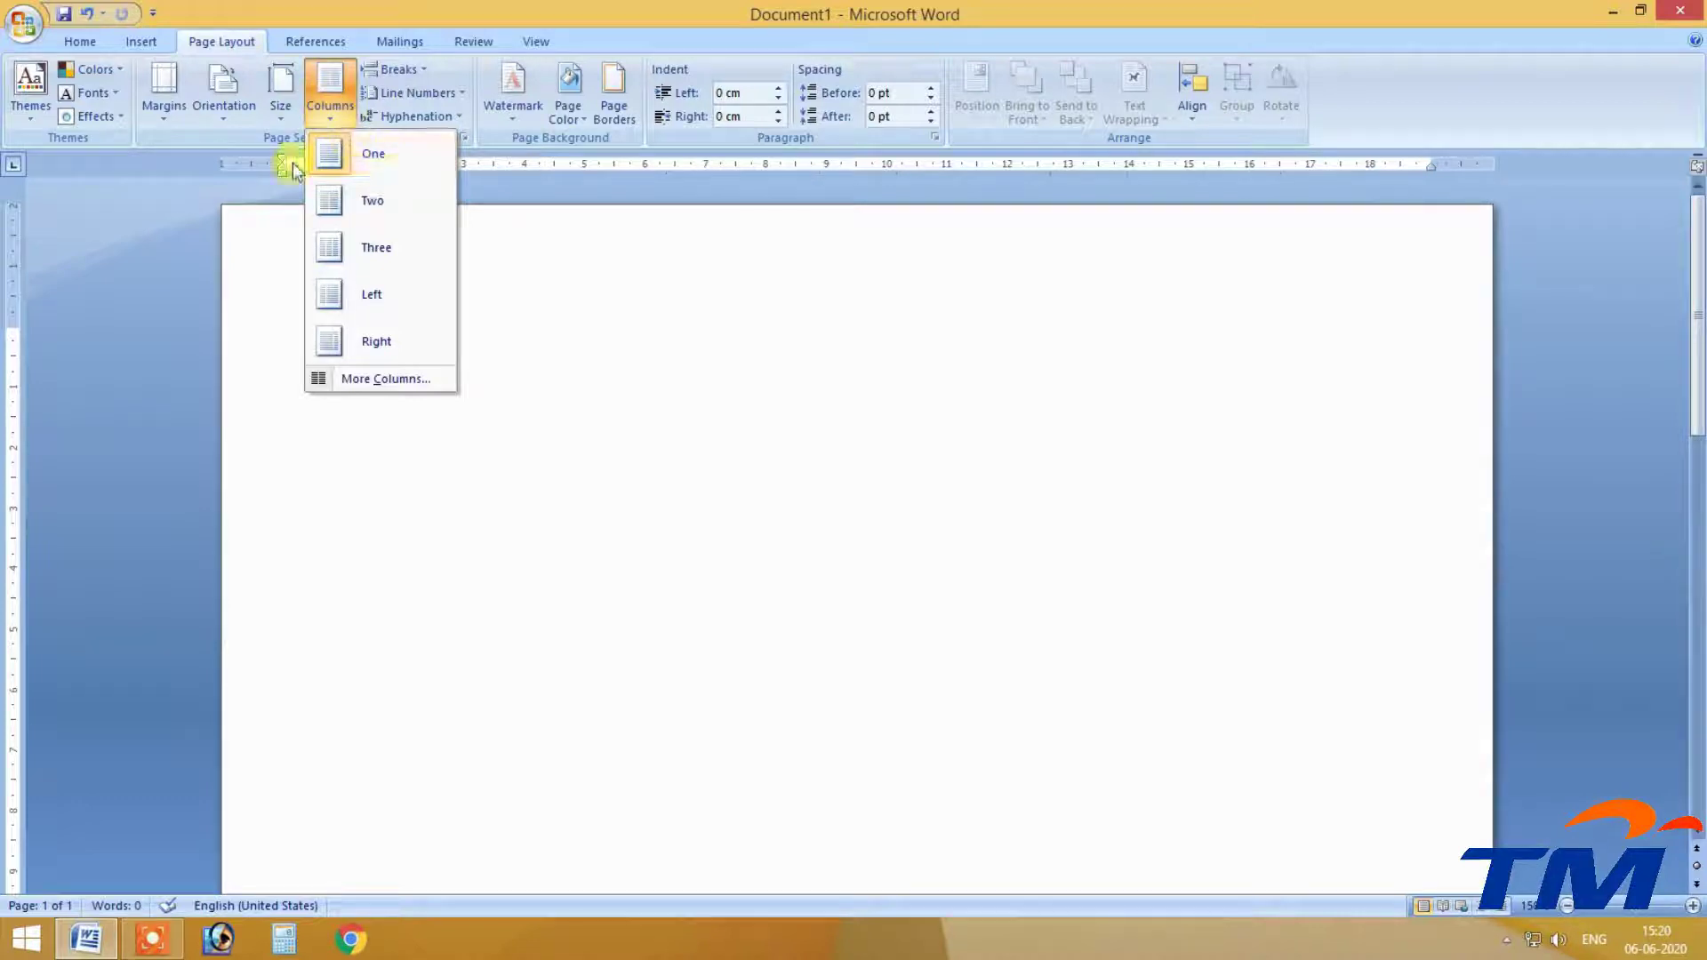
left_click(352, 198)
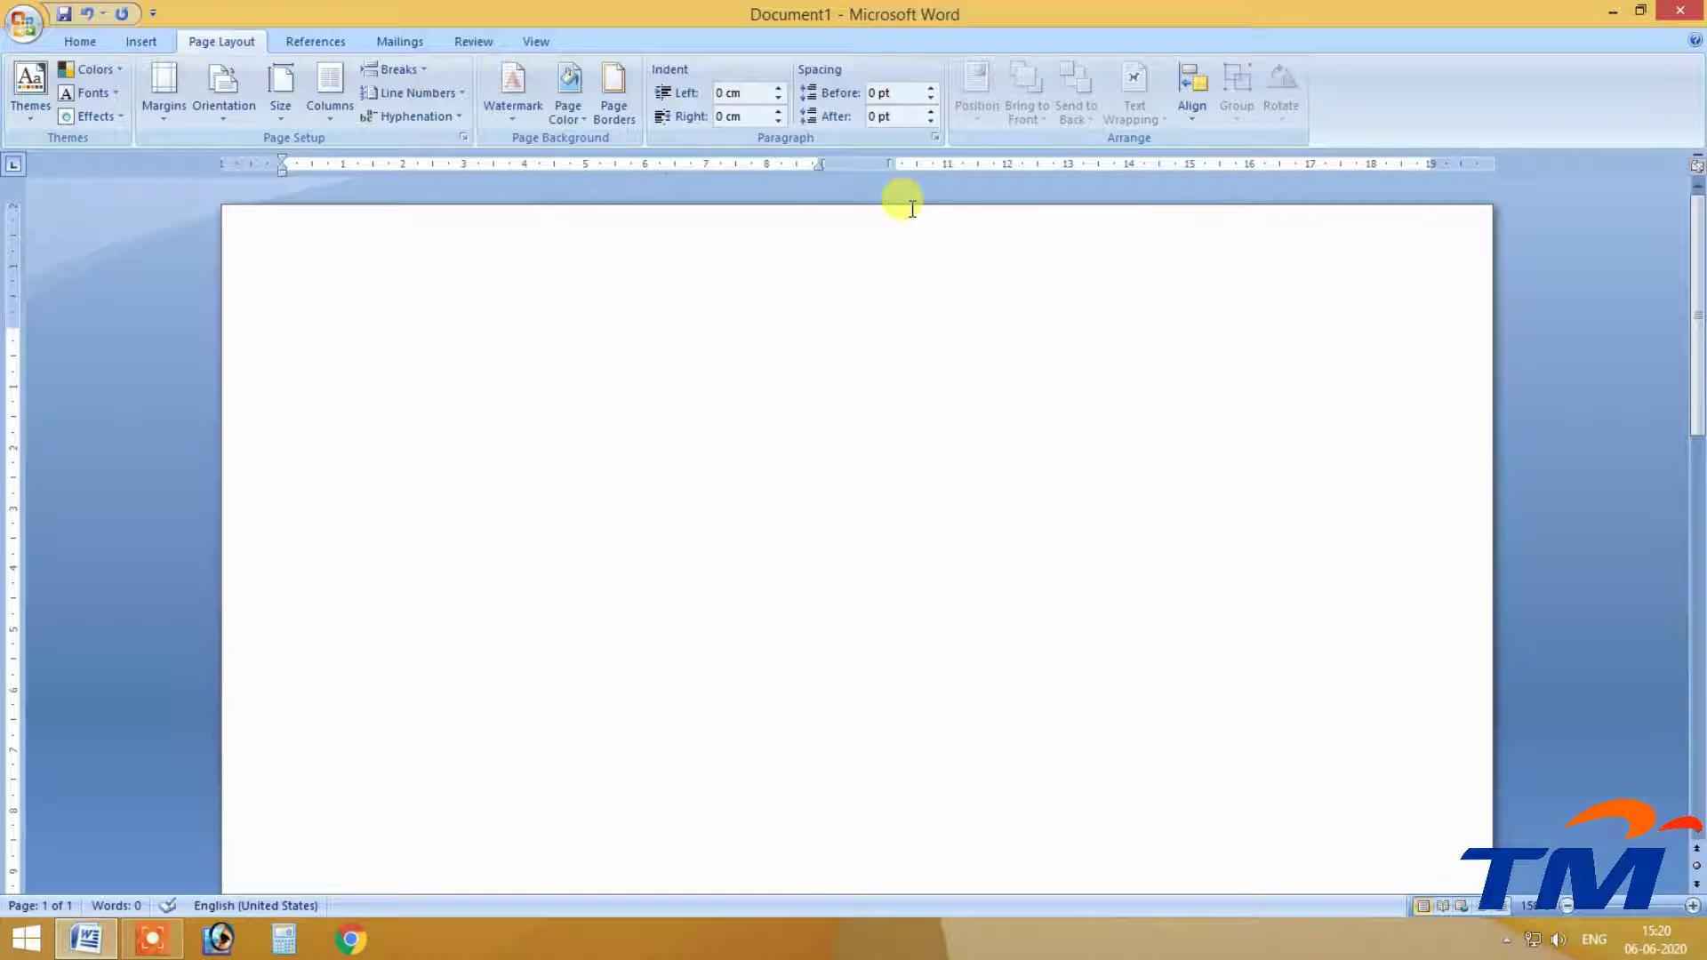
type("Fshfjksd fsd kjh sdfhsjkld fhks dhfj khsdjkfh sdjkh fjksdh jkfsdfsdh")
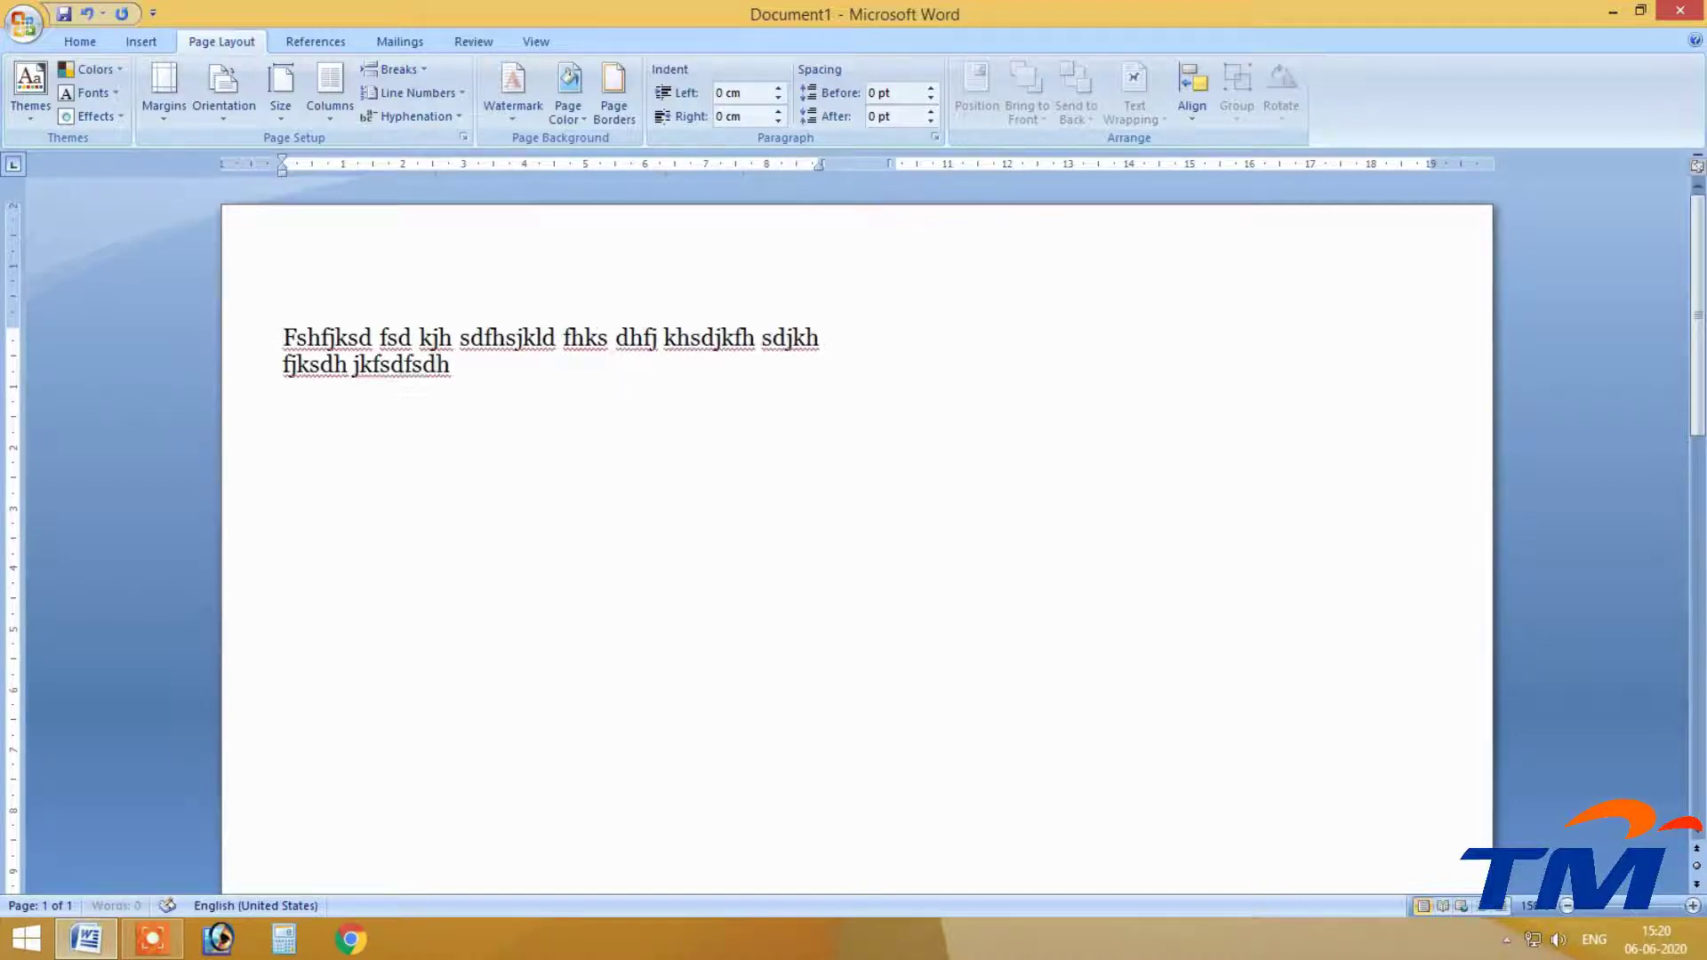
type("  dkh sjhfjkdsh fj sdk hfjksd kfsdh jk fhsdkljfsd hfjk")
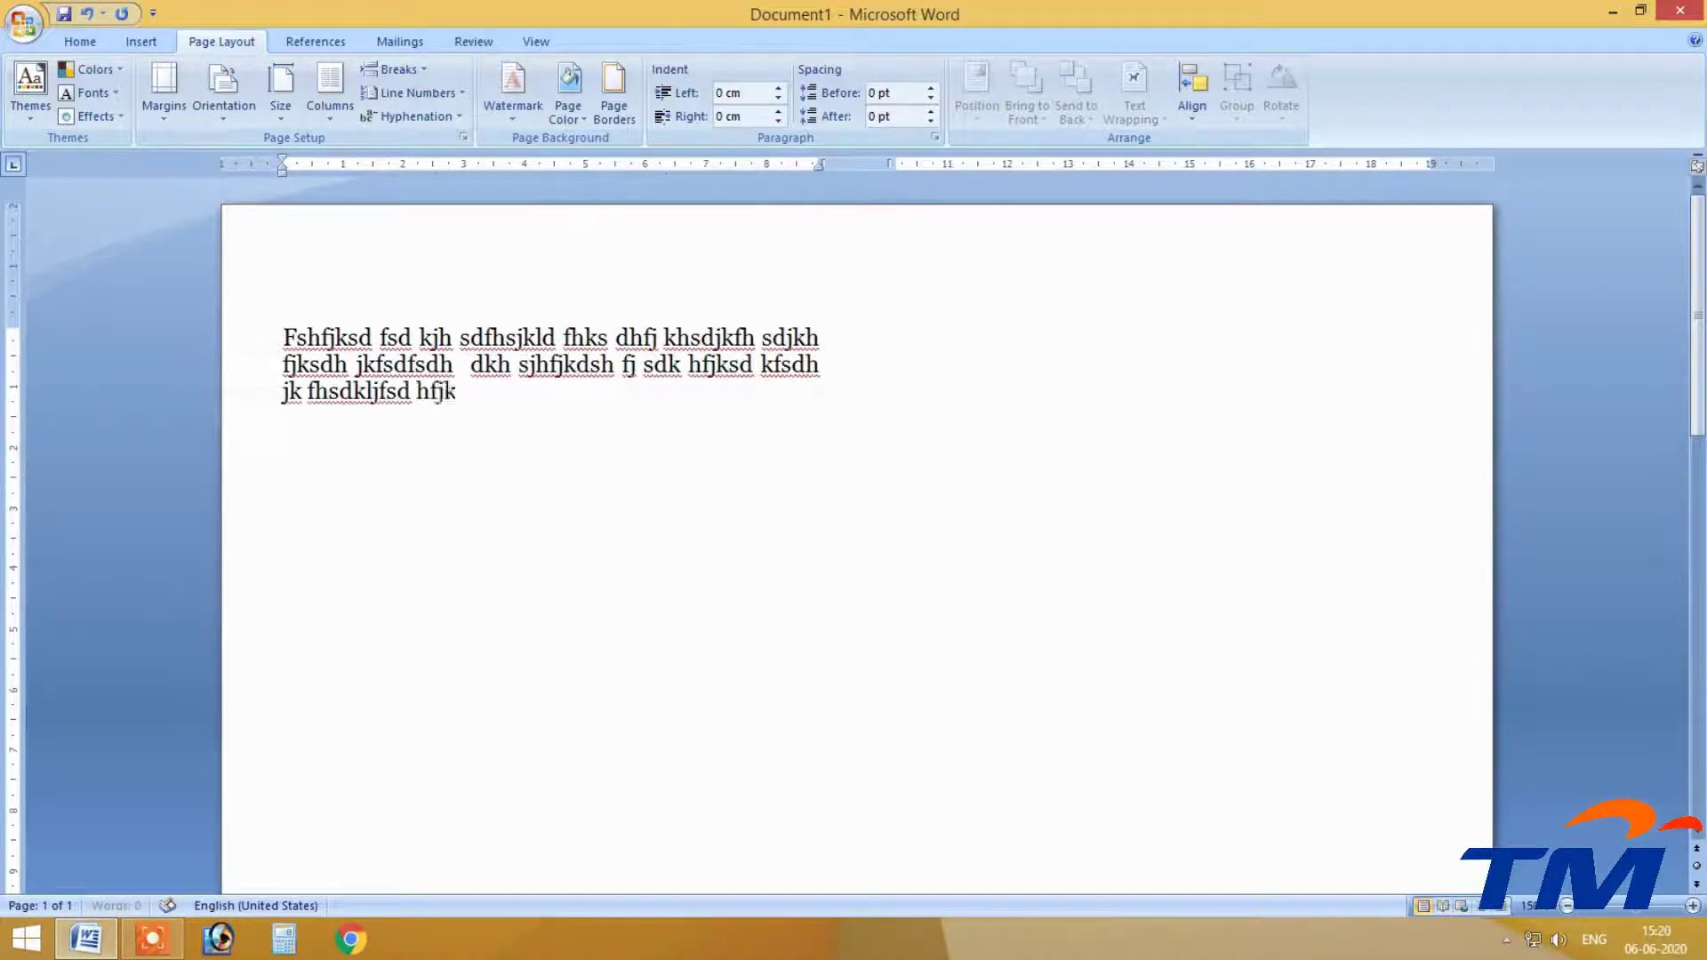
type("sdhjkf sdjkfh jksd hjk sdkf sdjkl fjsdfs dfhsjk hsjkh jk")
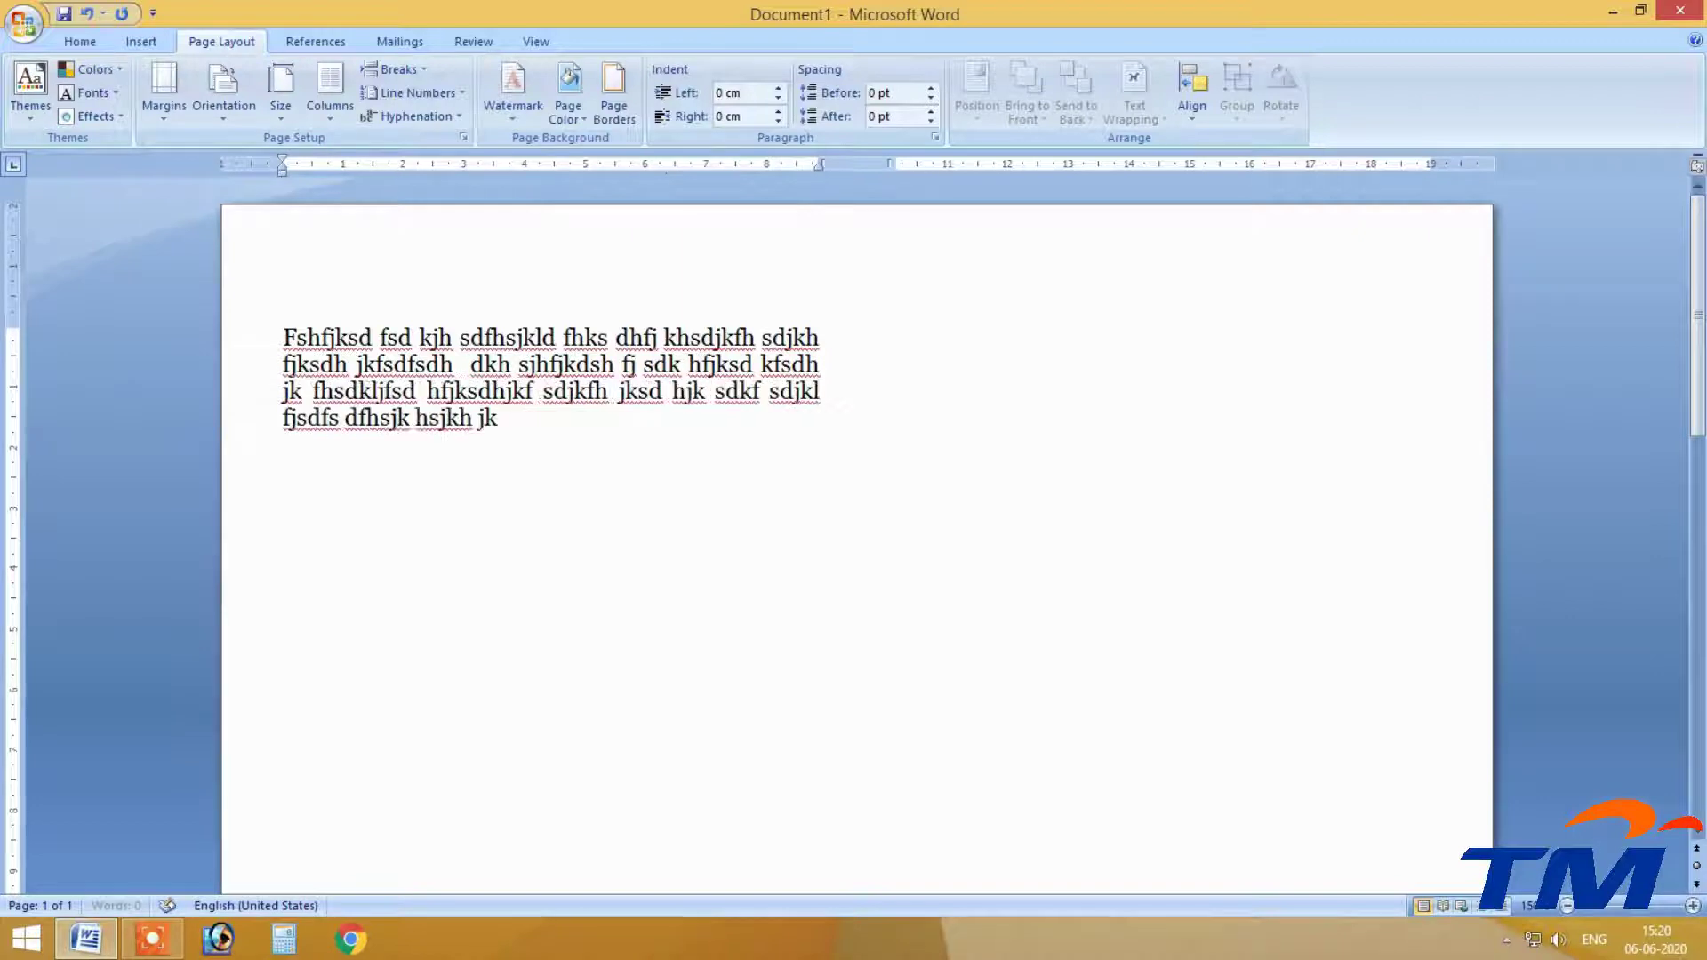
type("sdh fkh sjk fsdjkhsfjkdh fjkfhsdkjlfhsdjkh flksdjf hsjfh")
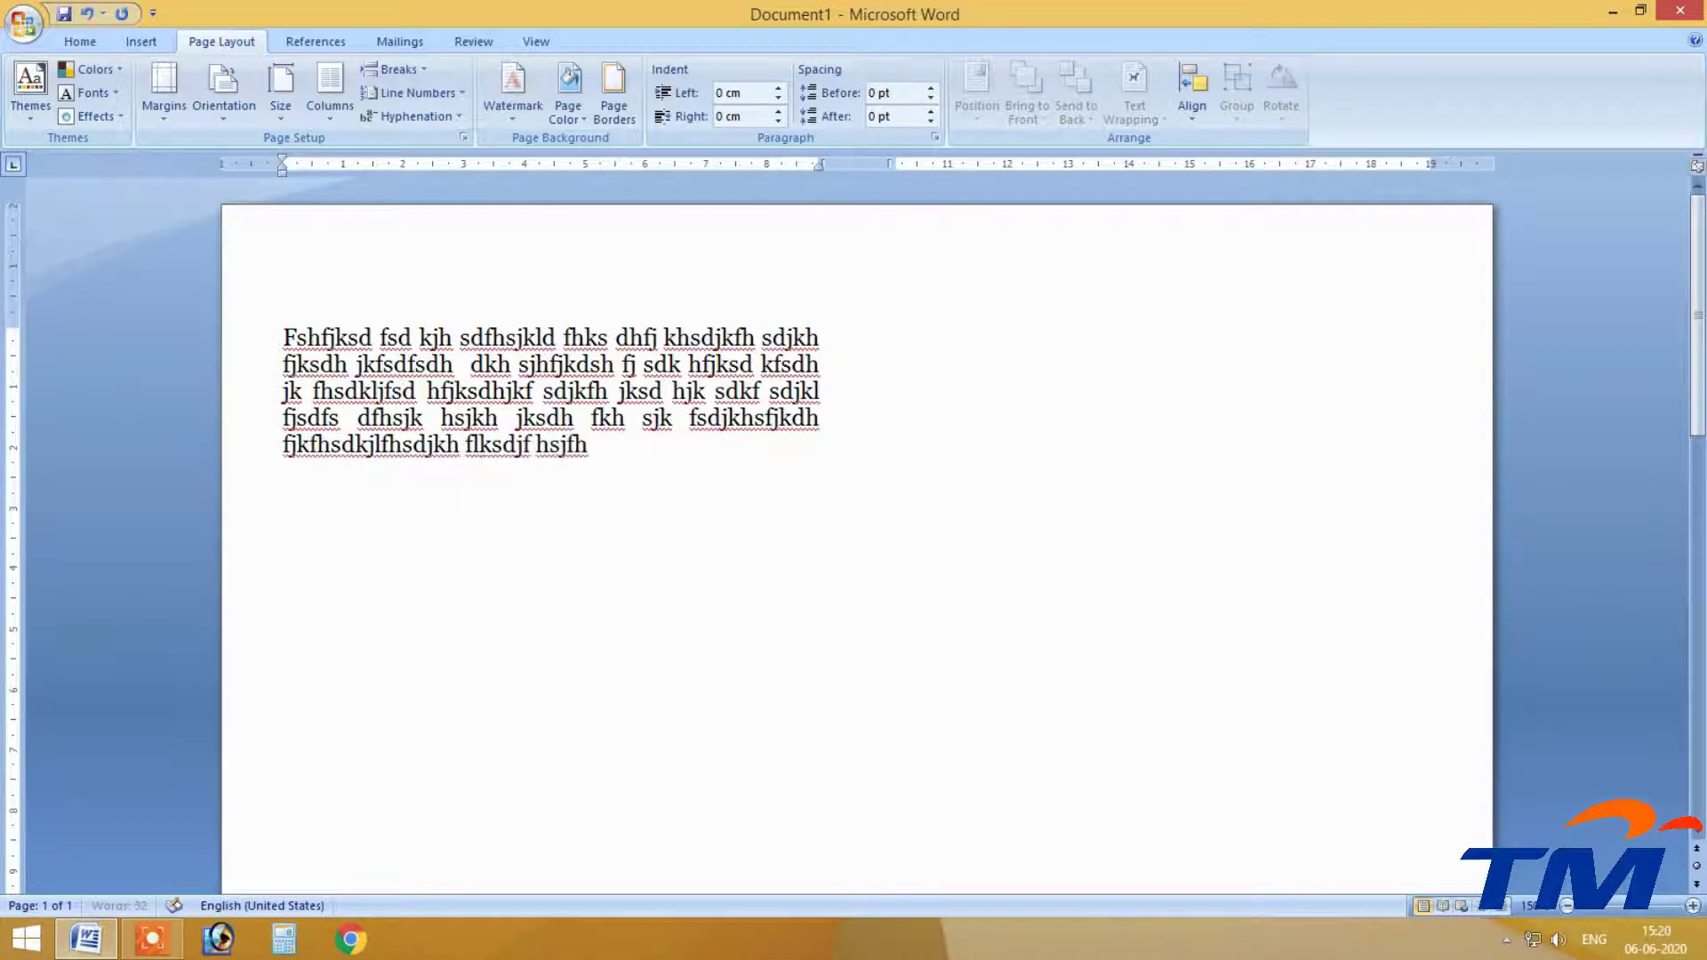
type(" sdh f")
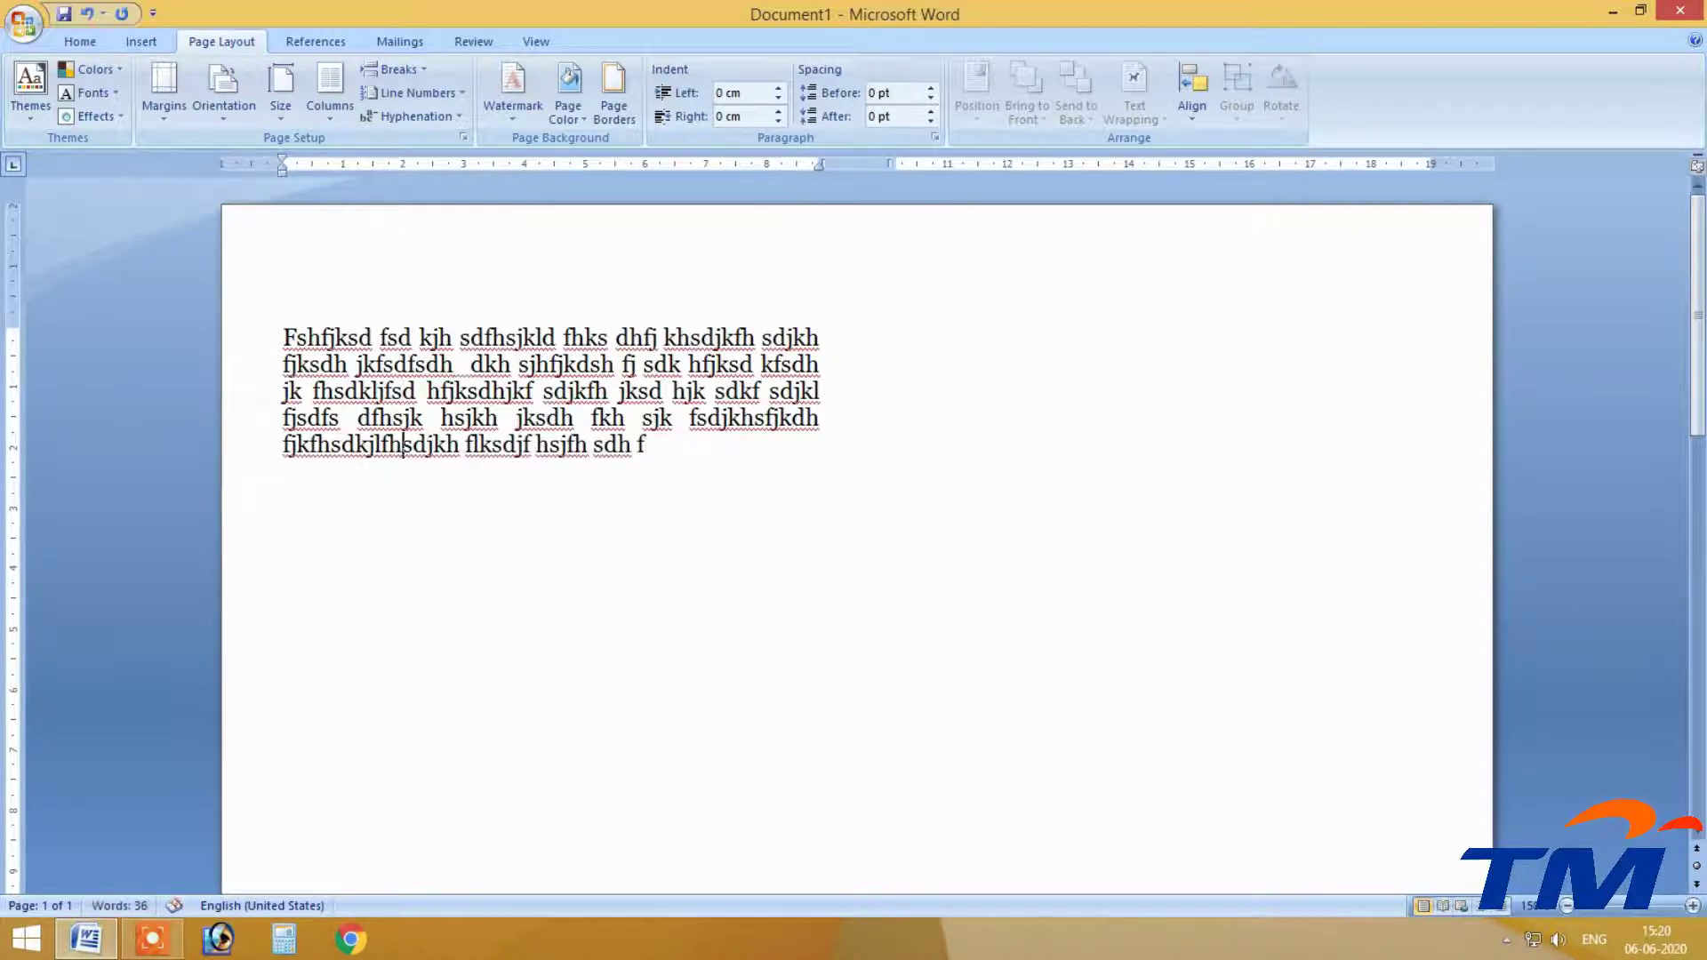
Split the overlong words in the last two lines of the paragraph into shorter ones with spaces.
left_click(403, 442)
key("space")
left_click(300, 442)
key("space")
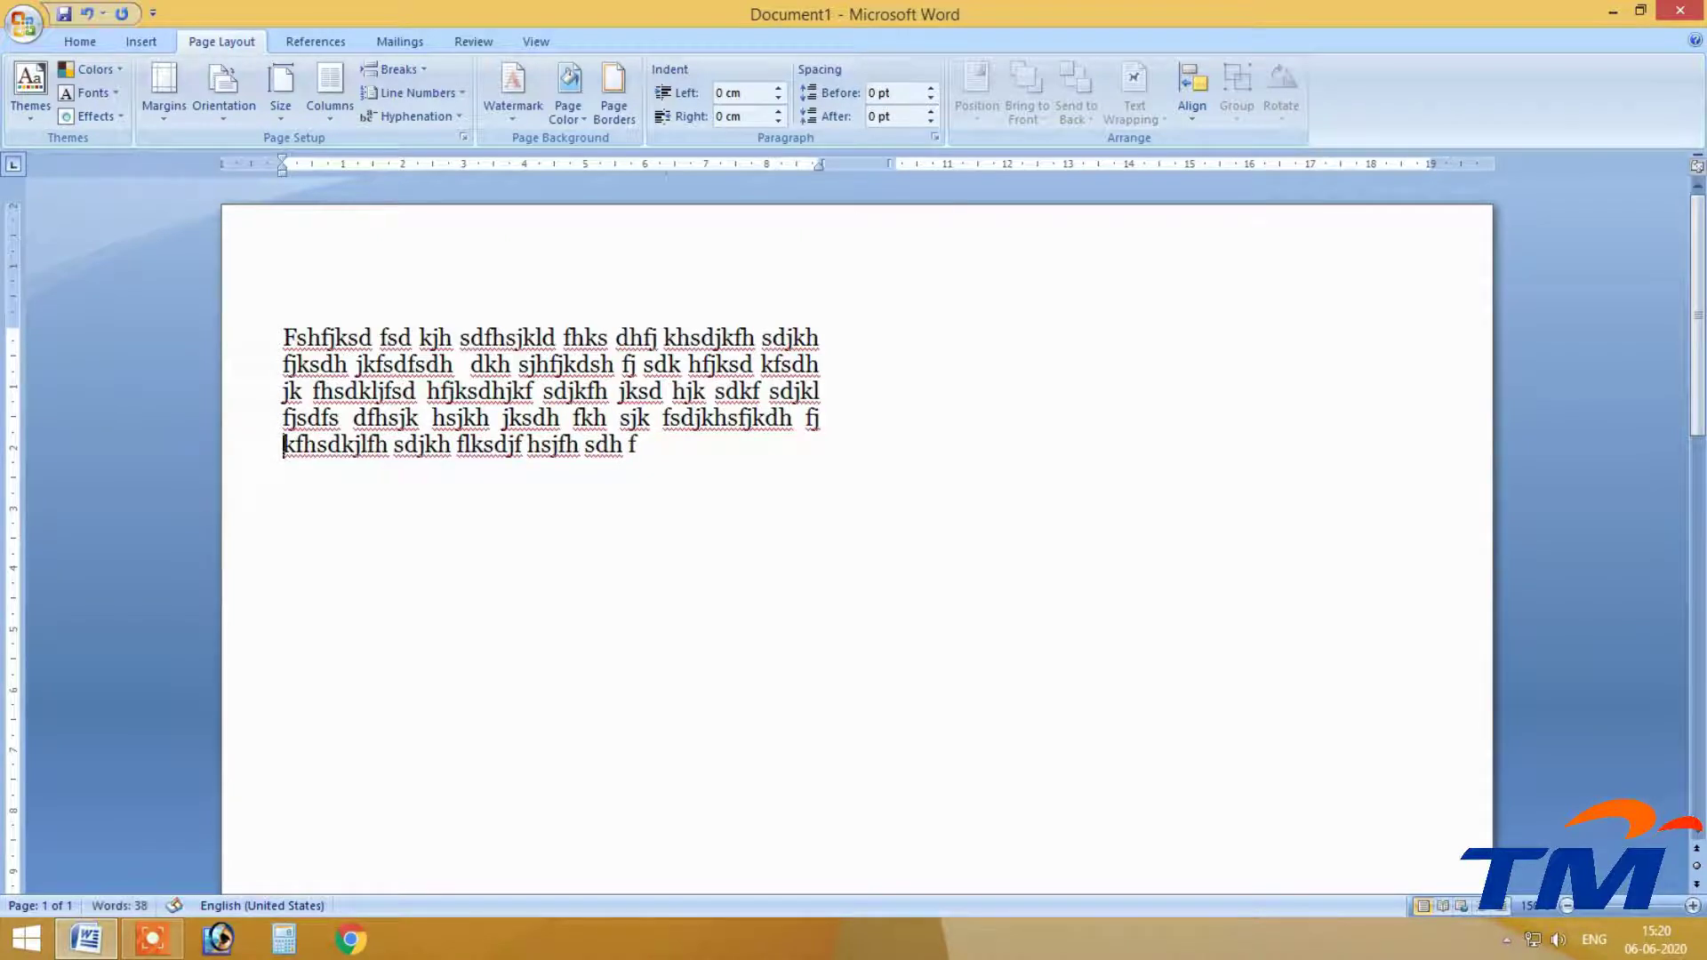
left_click(328, 442)
key("space")
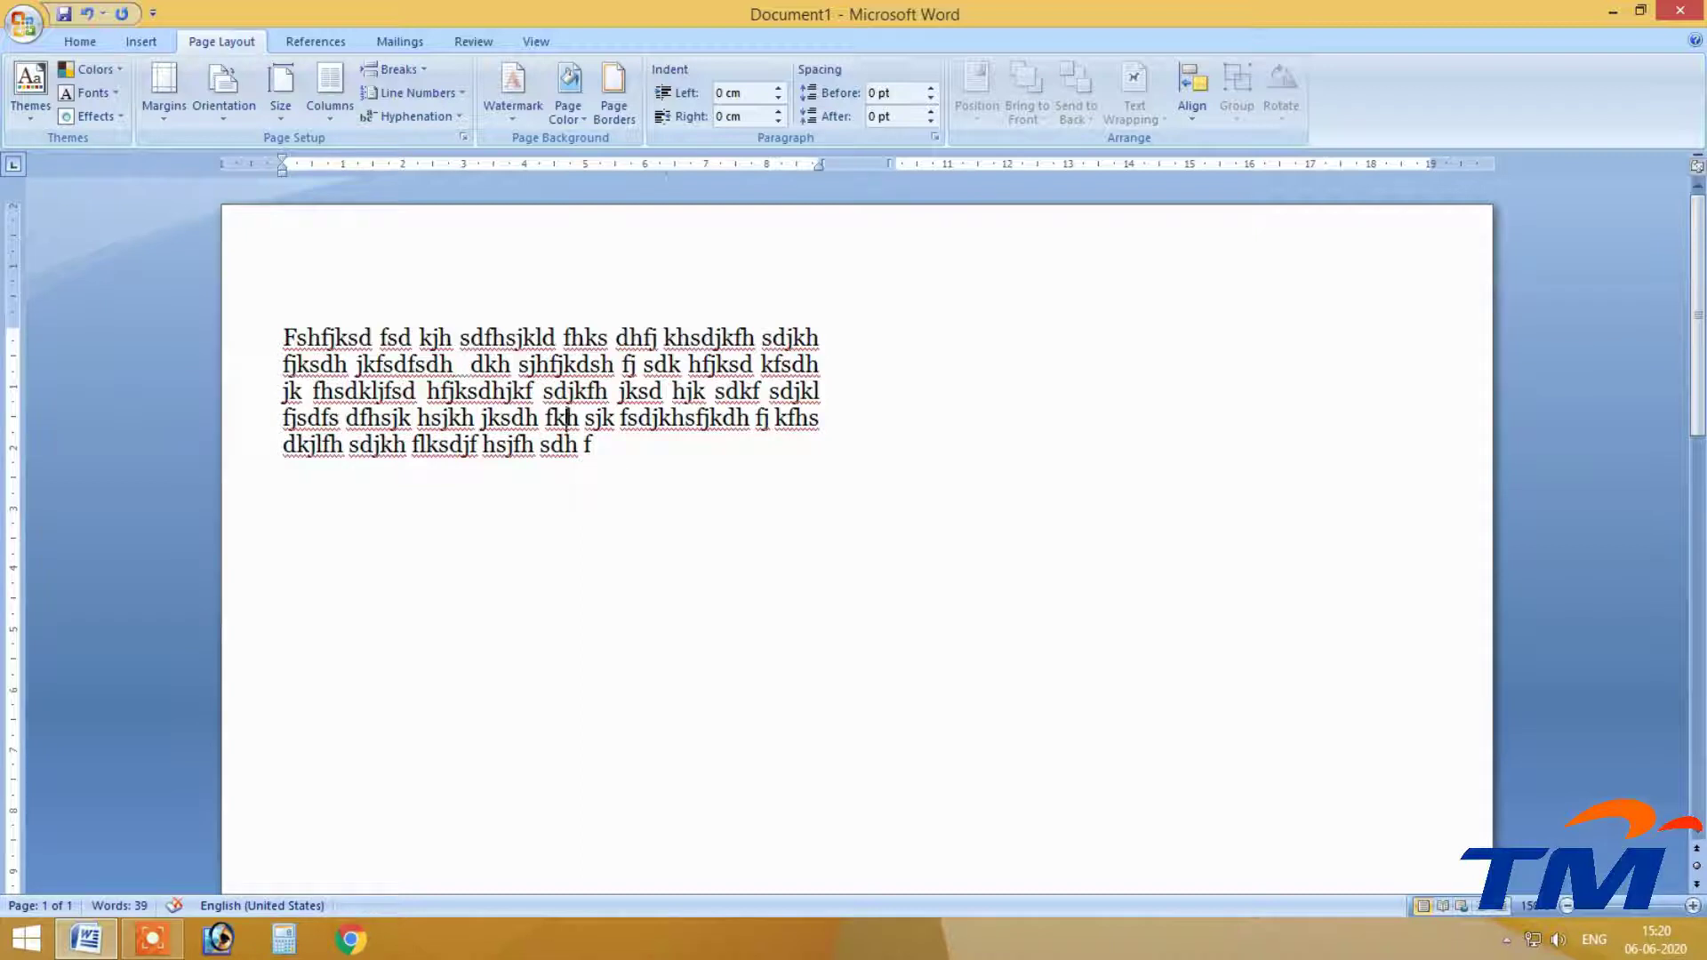
left_click(681, 418)
key("space")
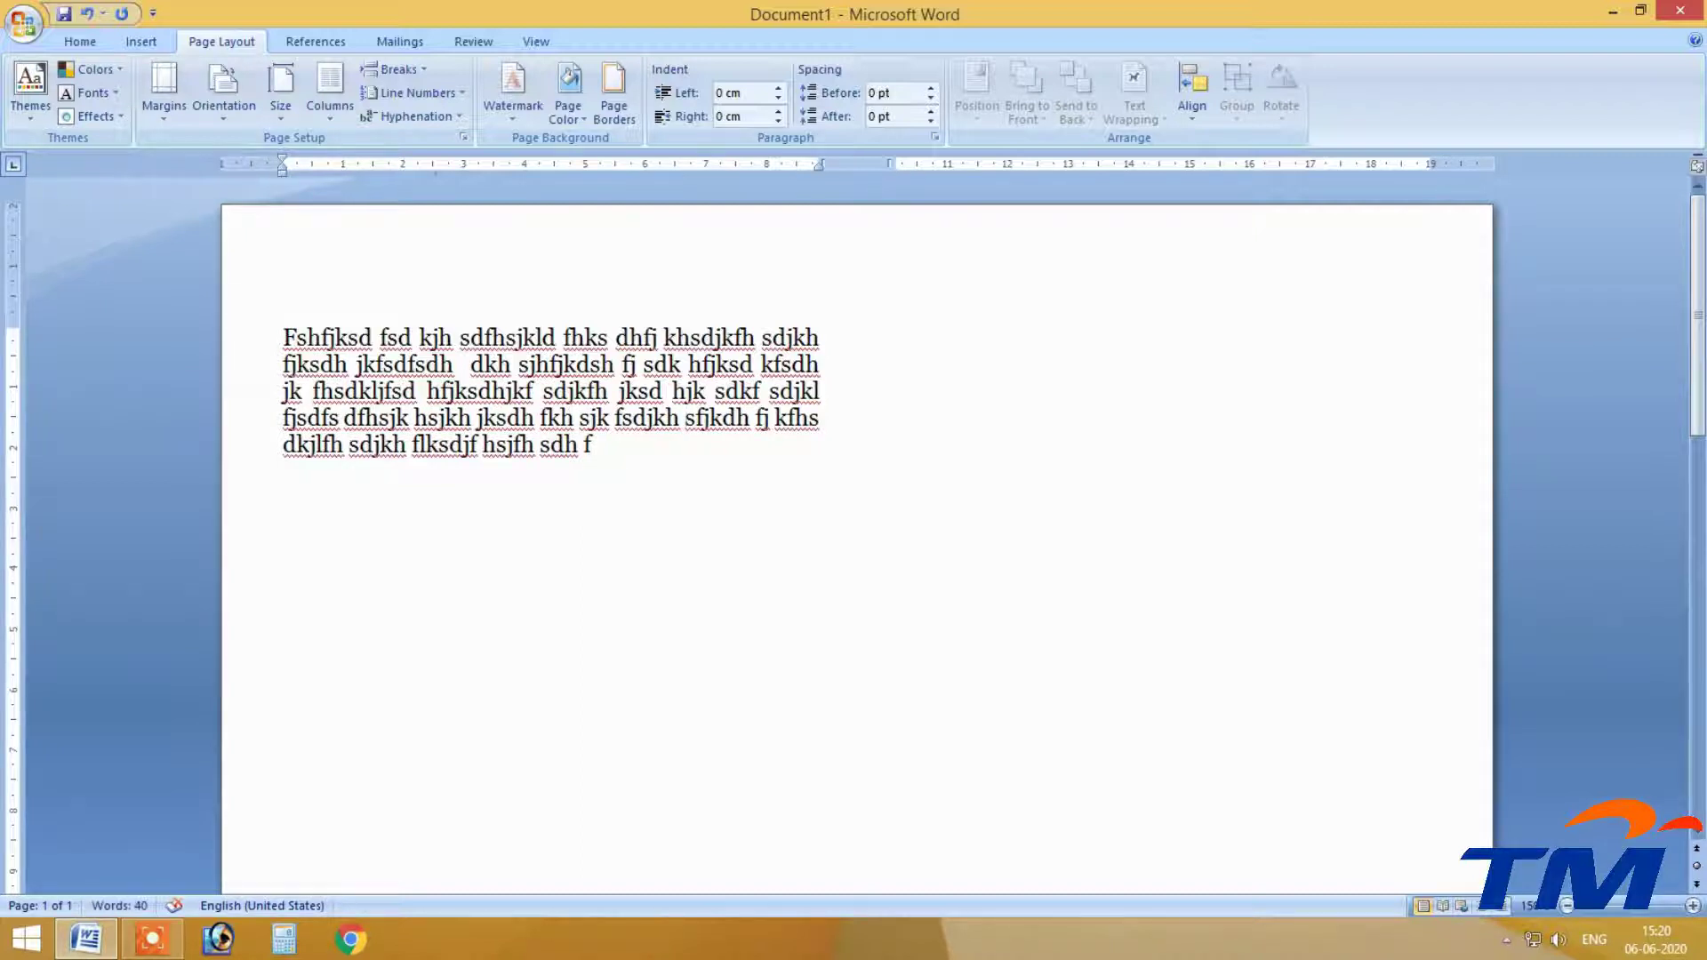
Delete the stray final "f", insert a column break after the paragraph and enter "Hsdhasdfhjk sdh jksh" in the second column.
left_click(635, 444)
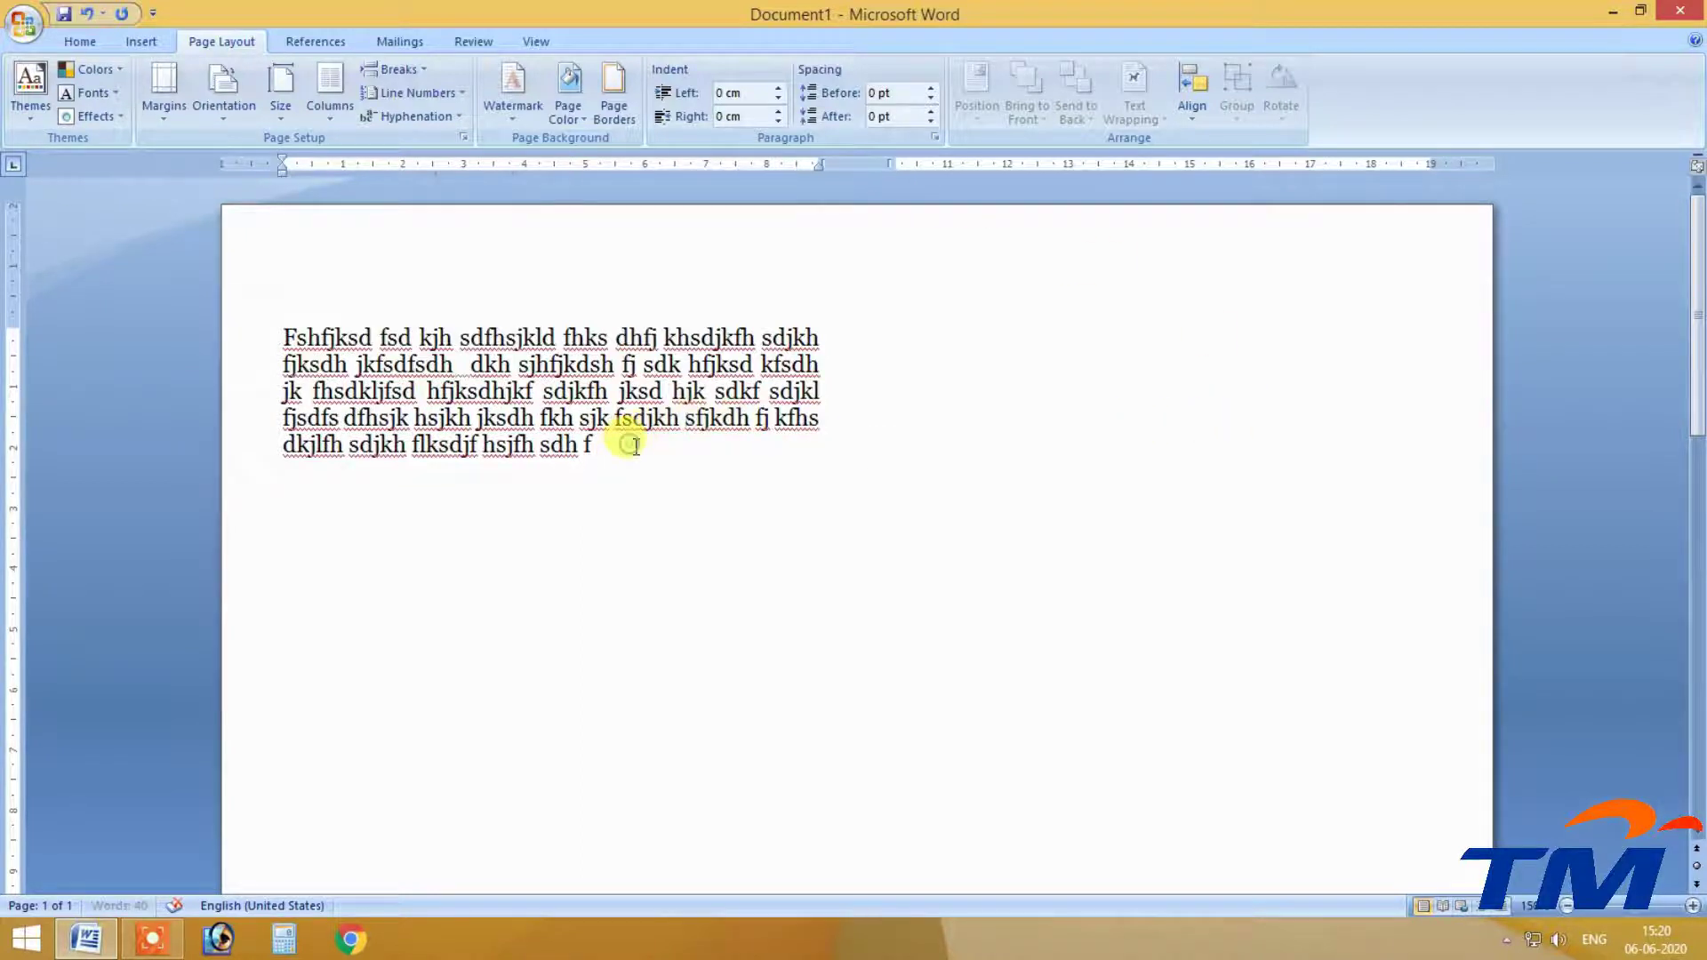
key("BackSpace")
key("BackSpace")
key("ctrl+shift")
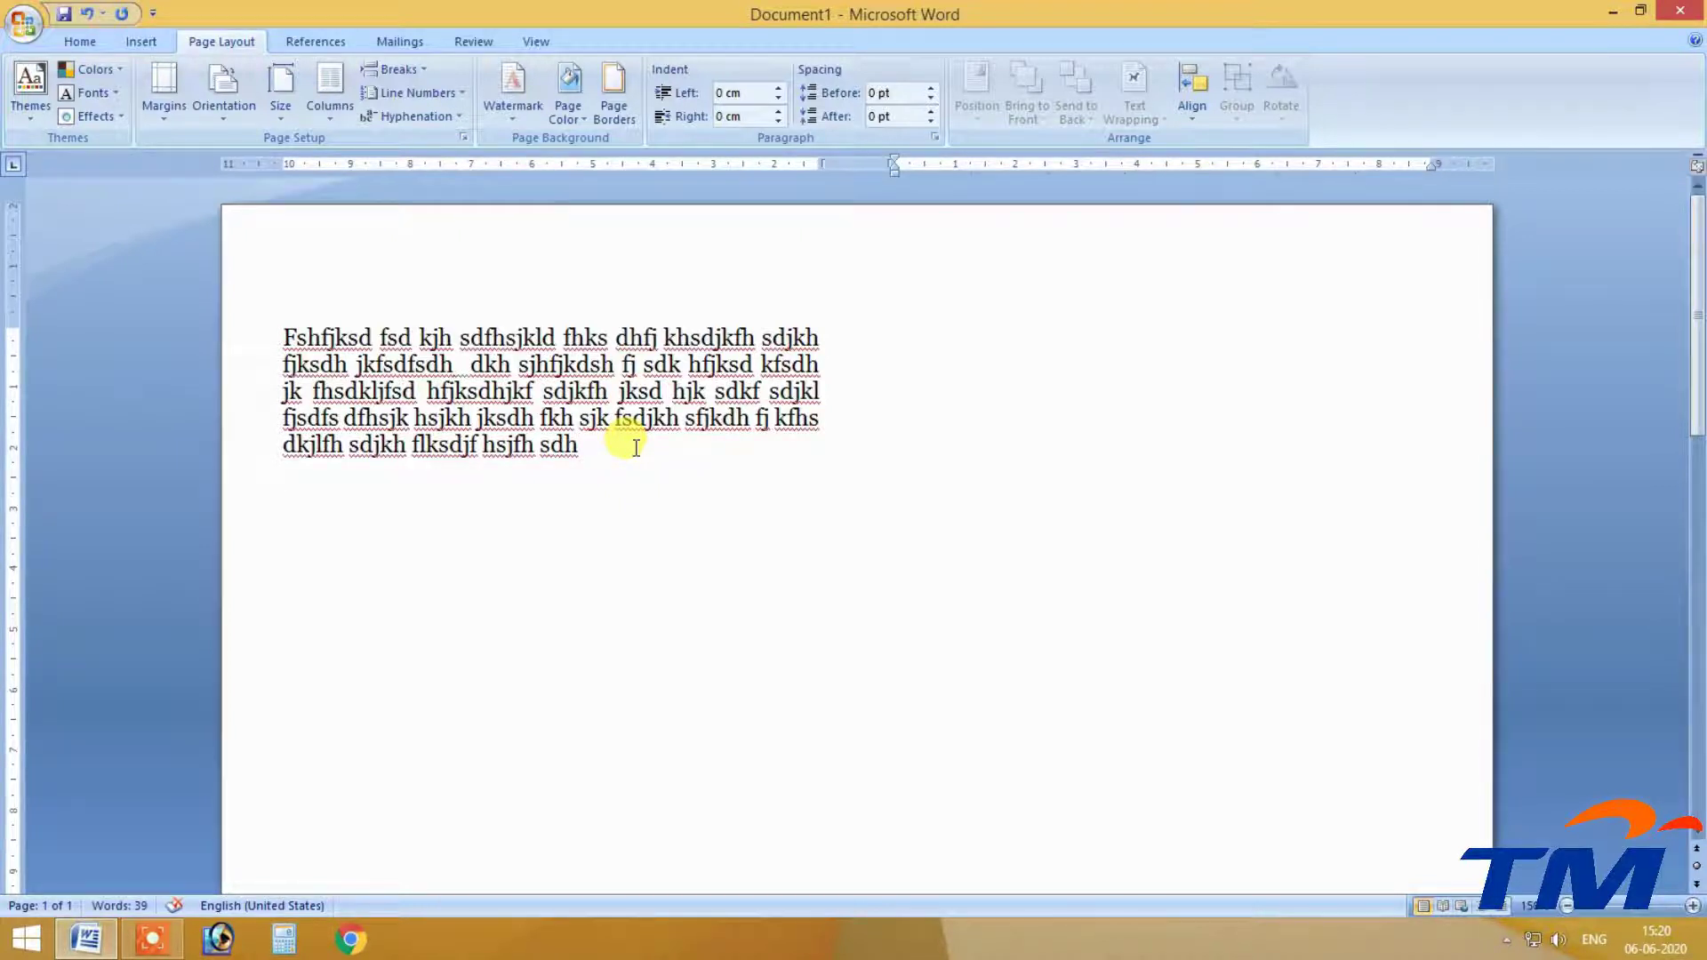
type("Hsdhasdfhjk sdh jksh")
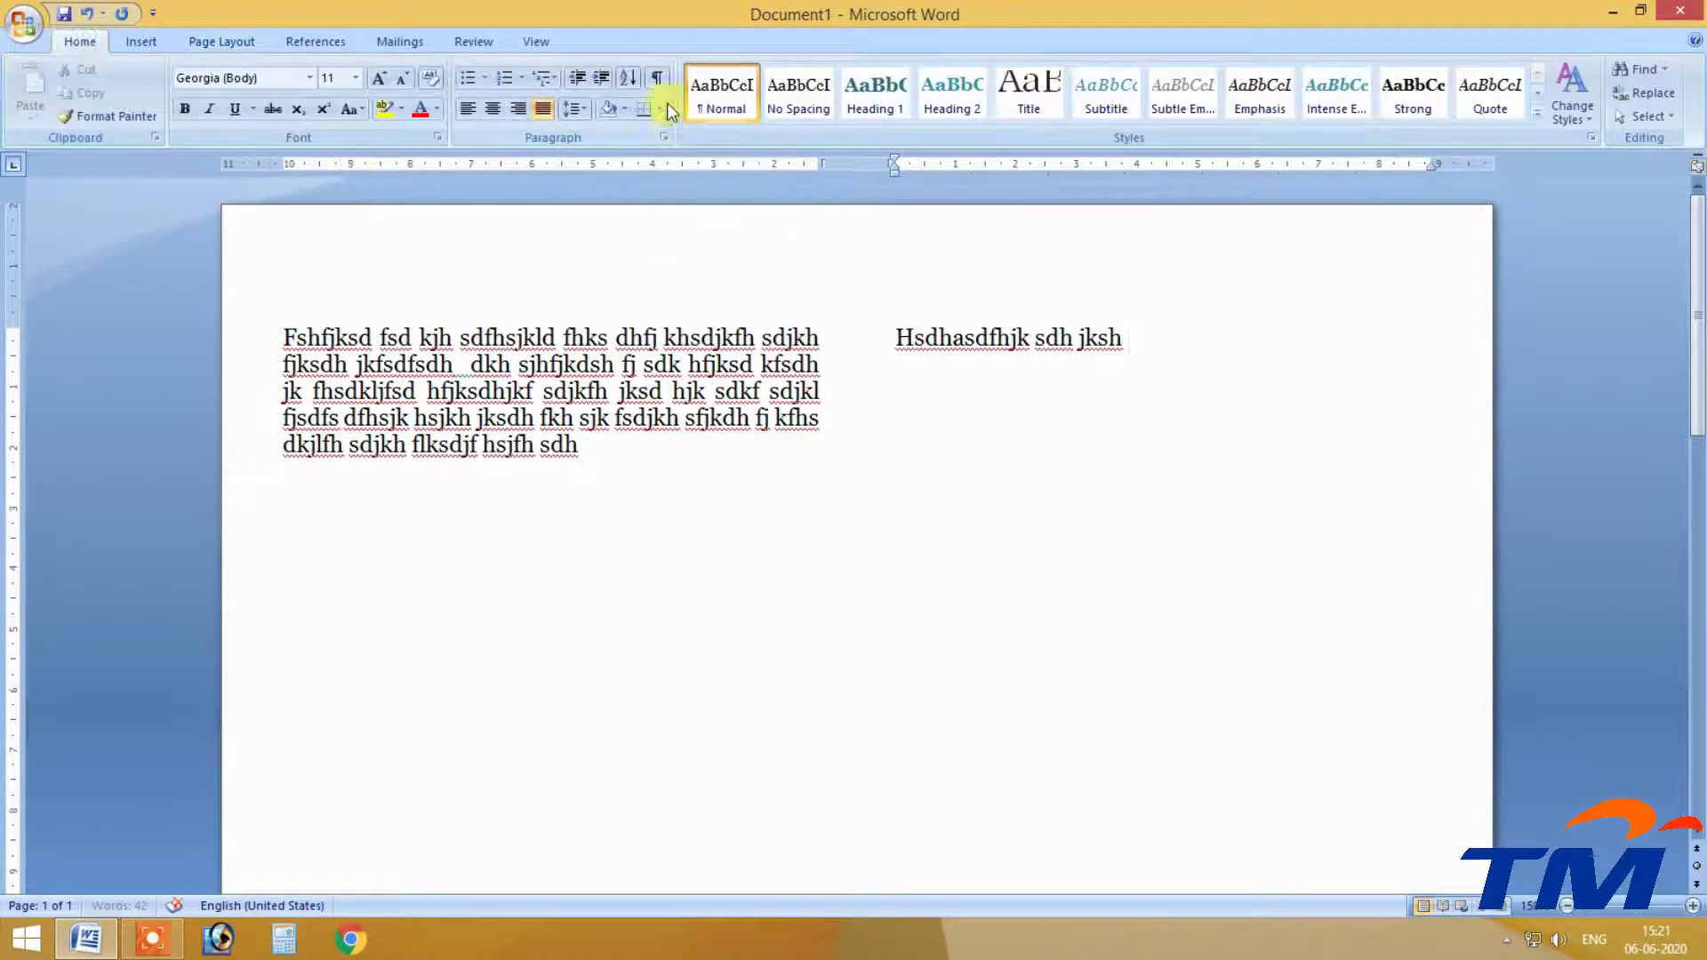
Show the formatting marks, circle the column break in red with the recorder's pen, then clear the drawing and hide the marks.
left_click(656, 79)
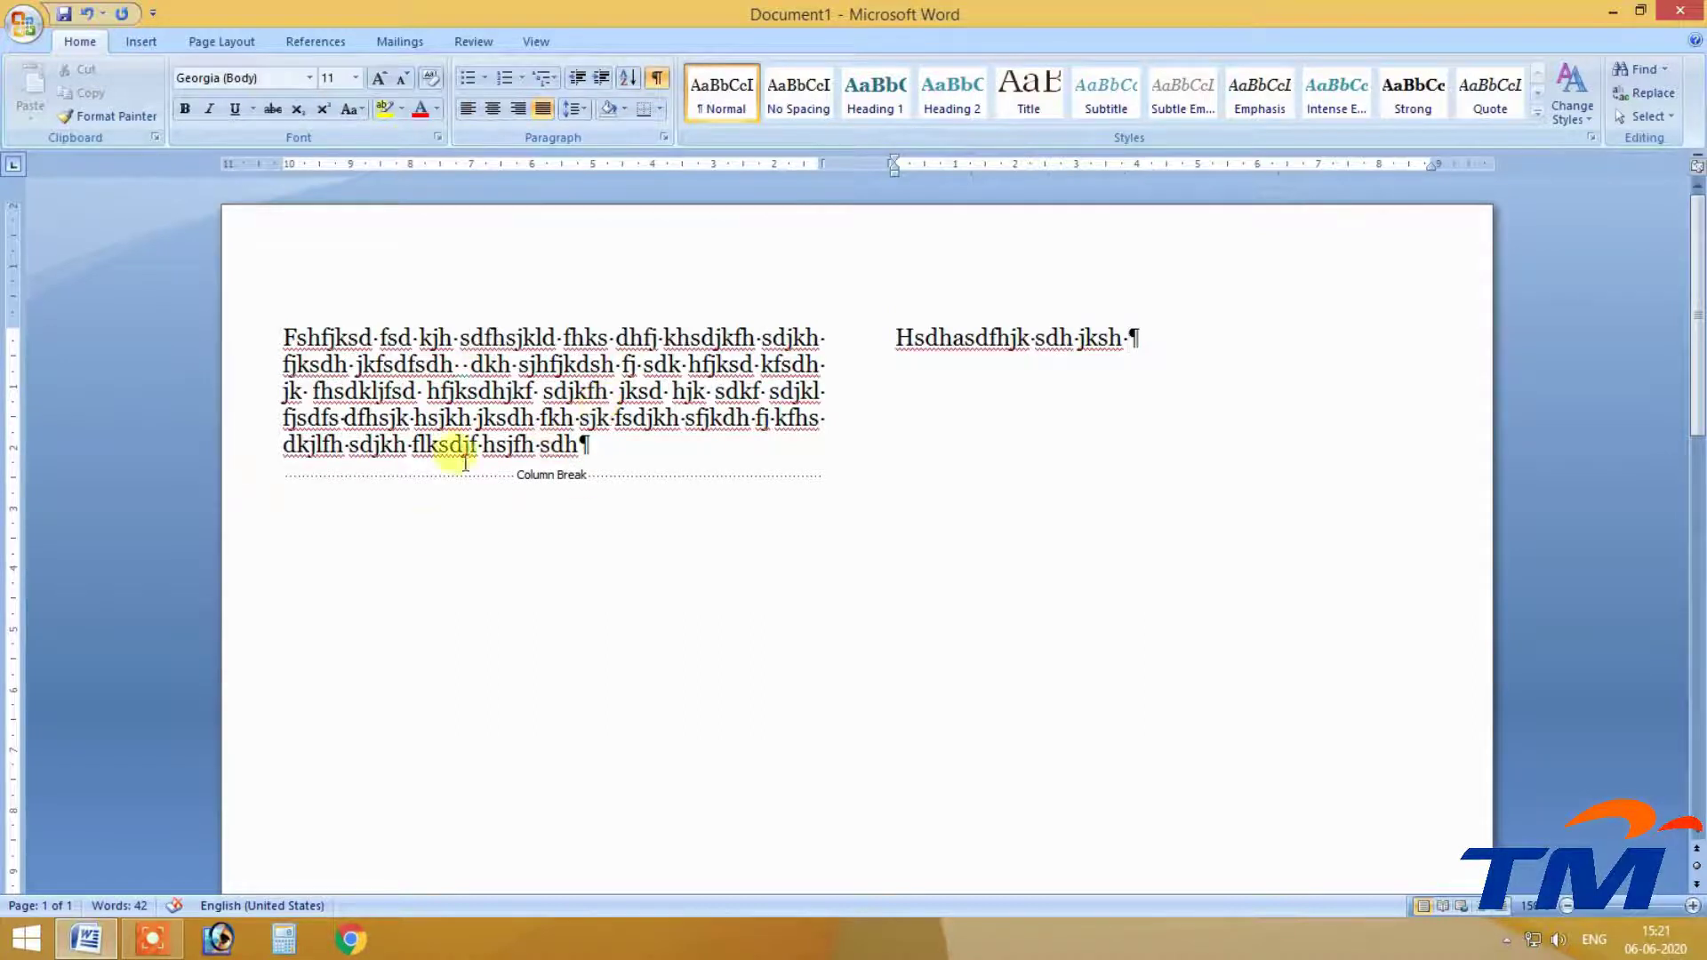
left_click(159, 941)
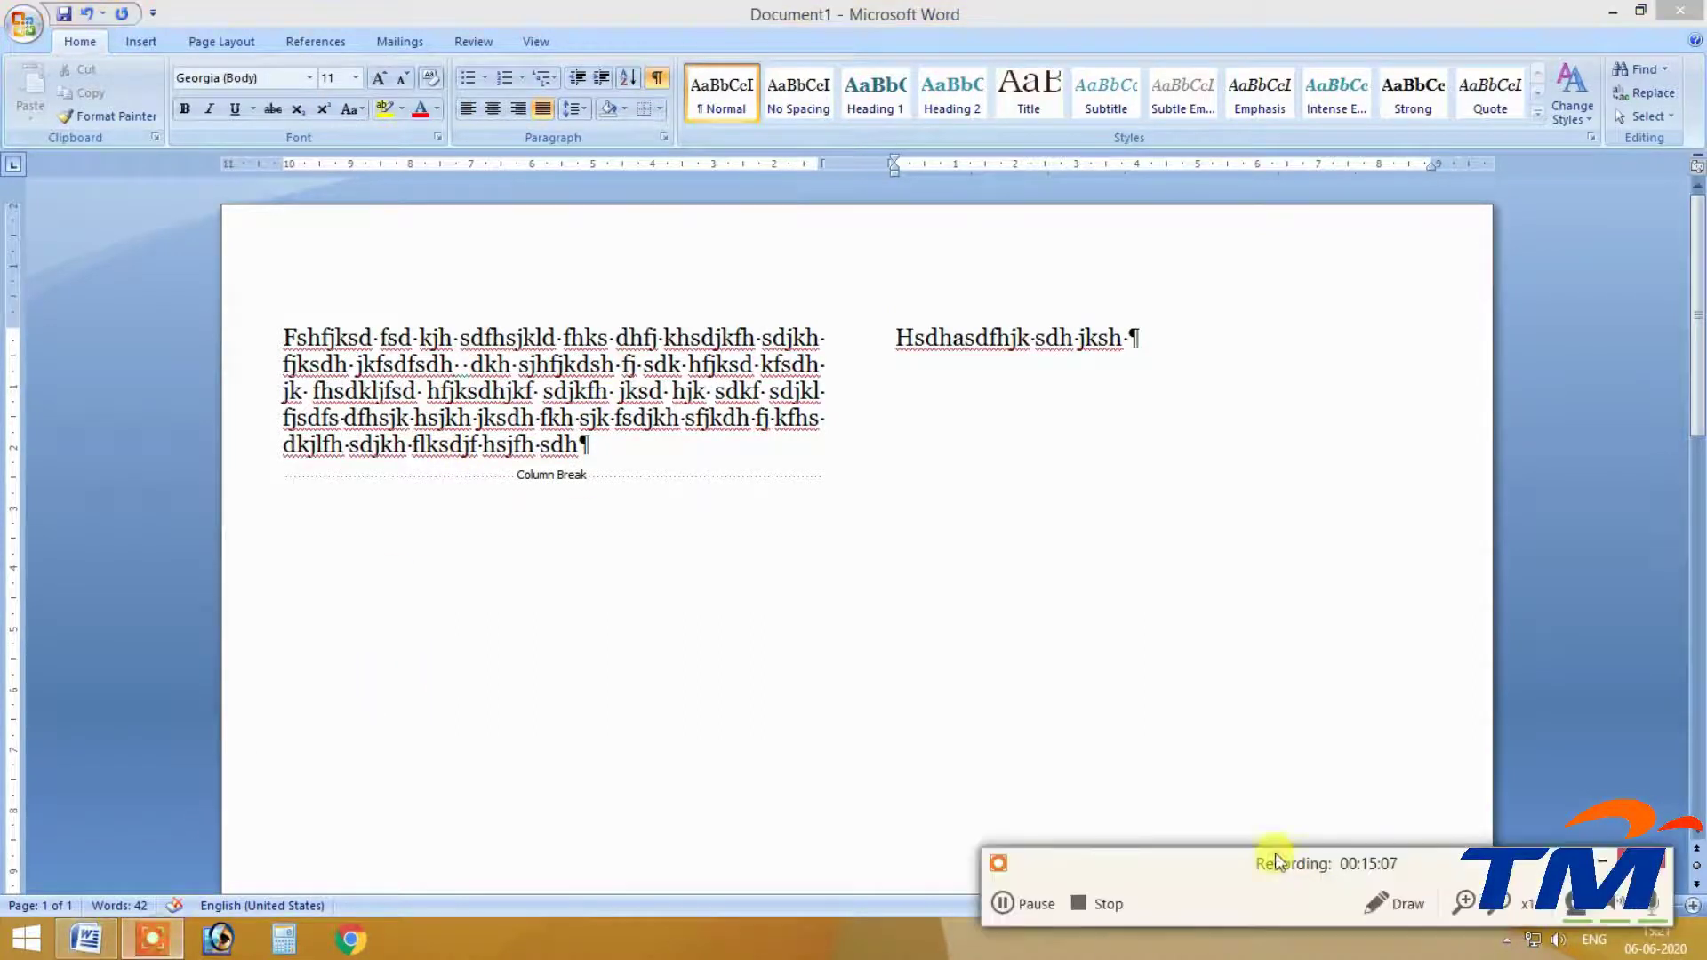
left_click(1369, 907)
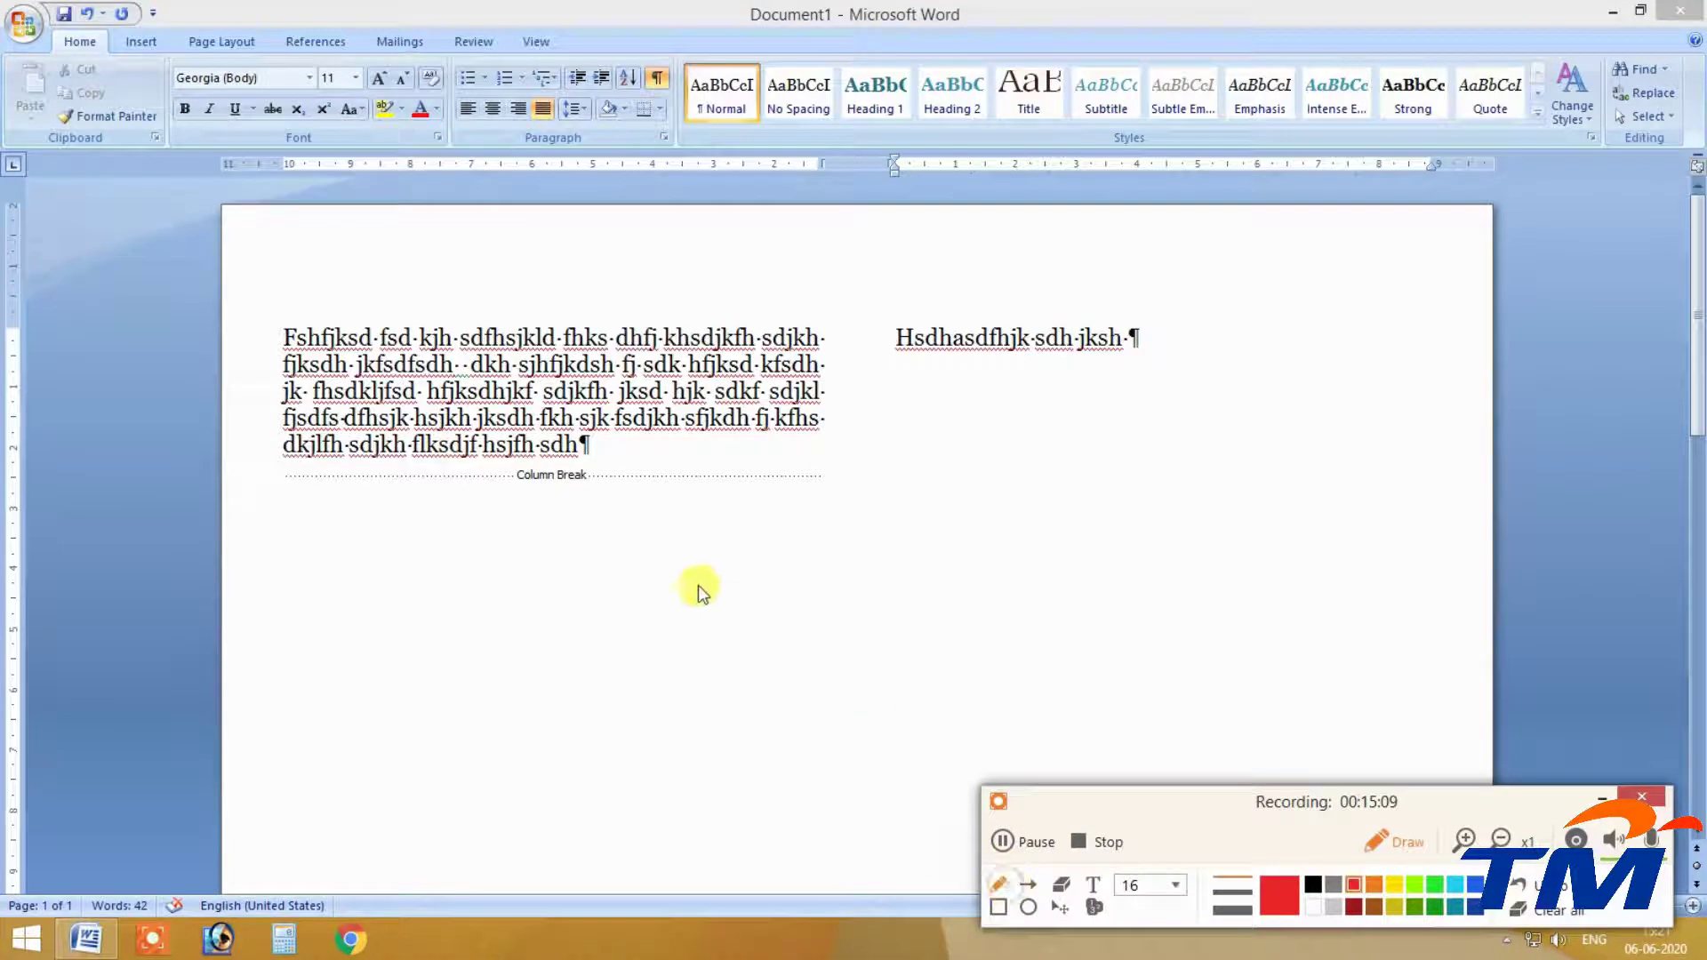
mouse_move(538, 431)
left_mouse_down()
mouse_move(496, 446)
mouse_move(622, 477)
mouse_move(496, 442)
mouse_move(517, 444)
left_mouse_up()
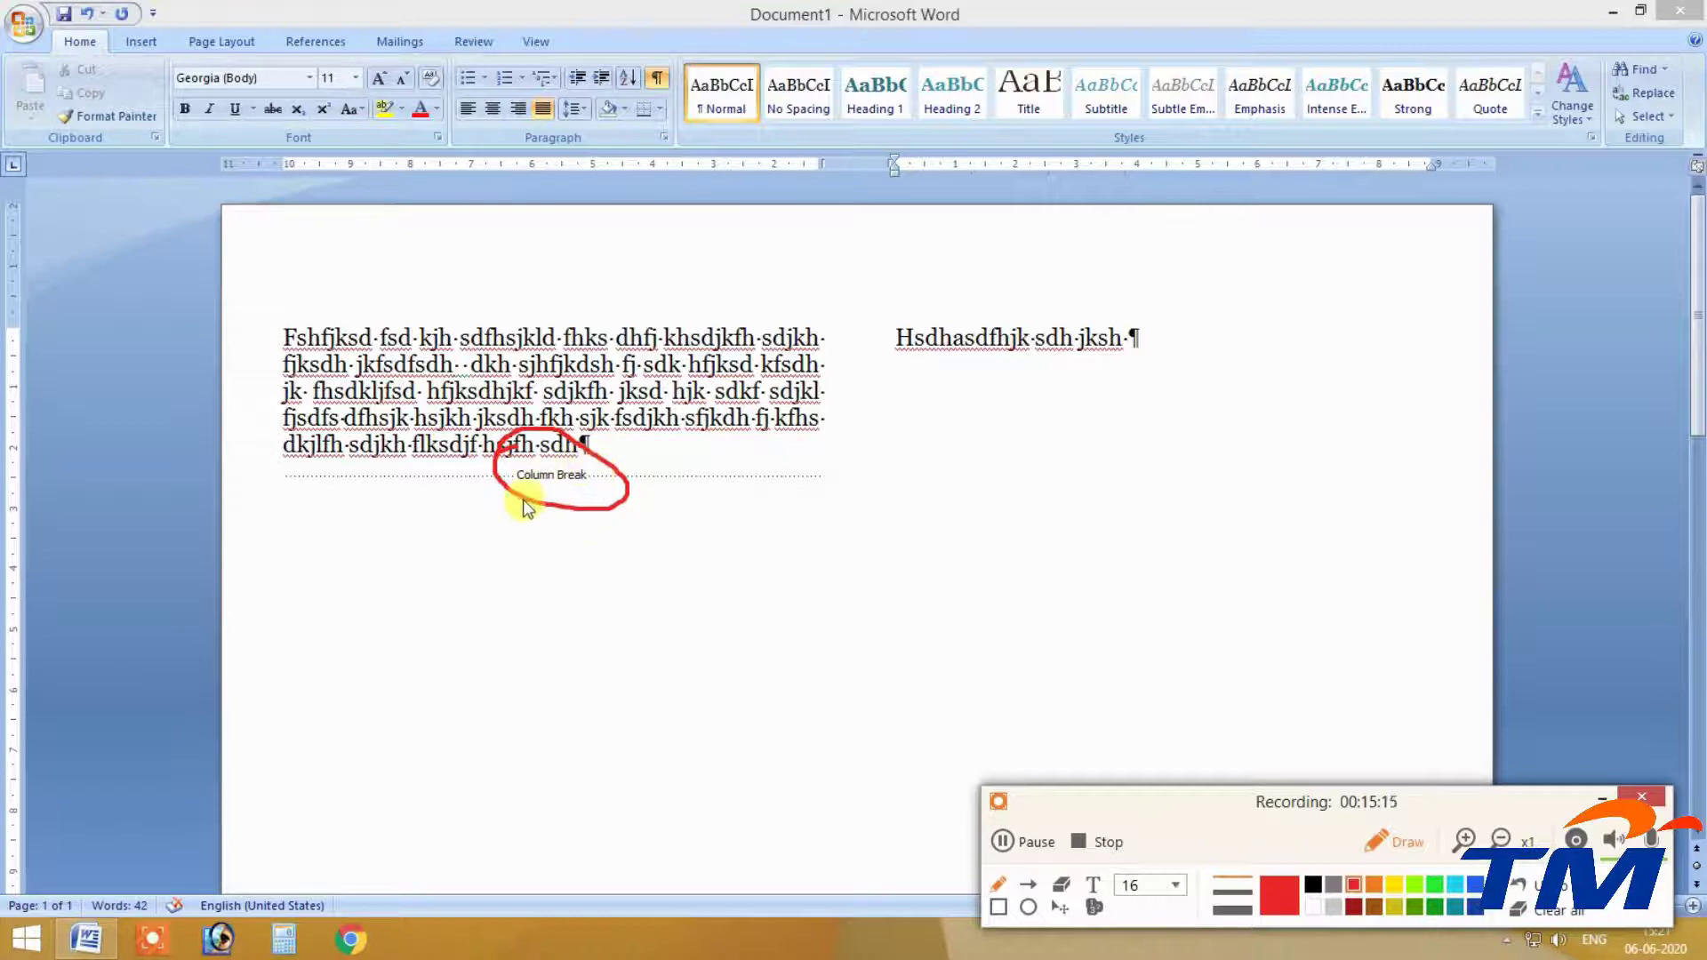
left_click(1552, 910)
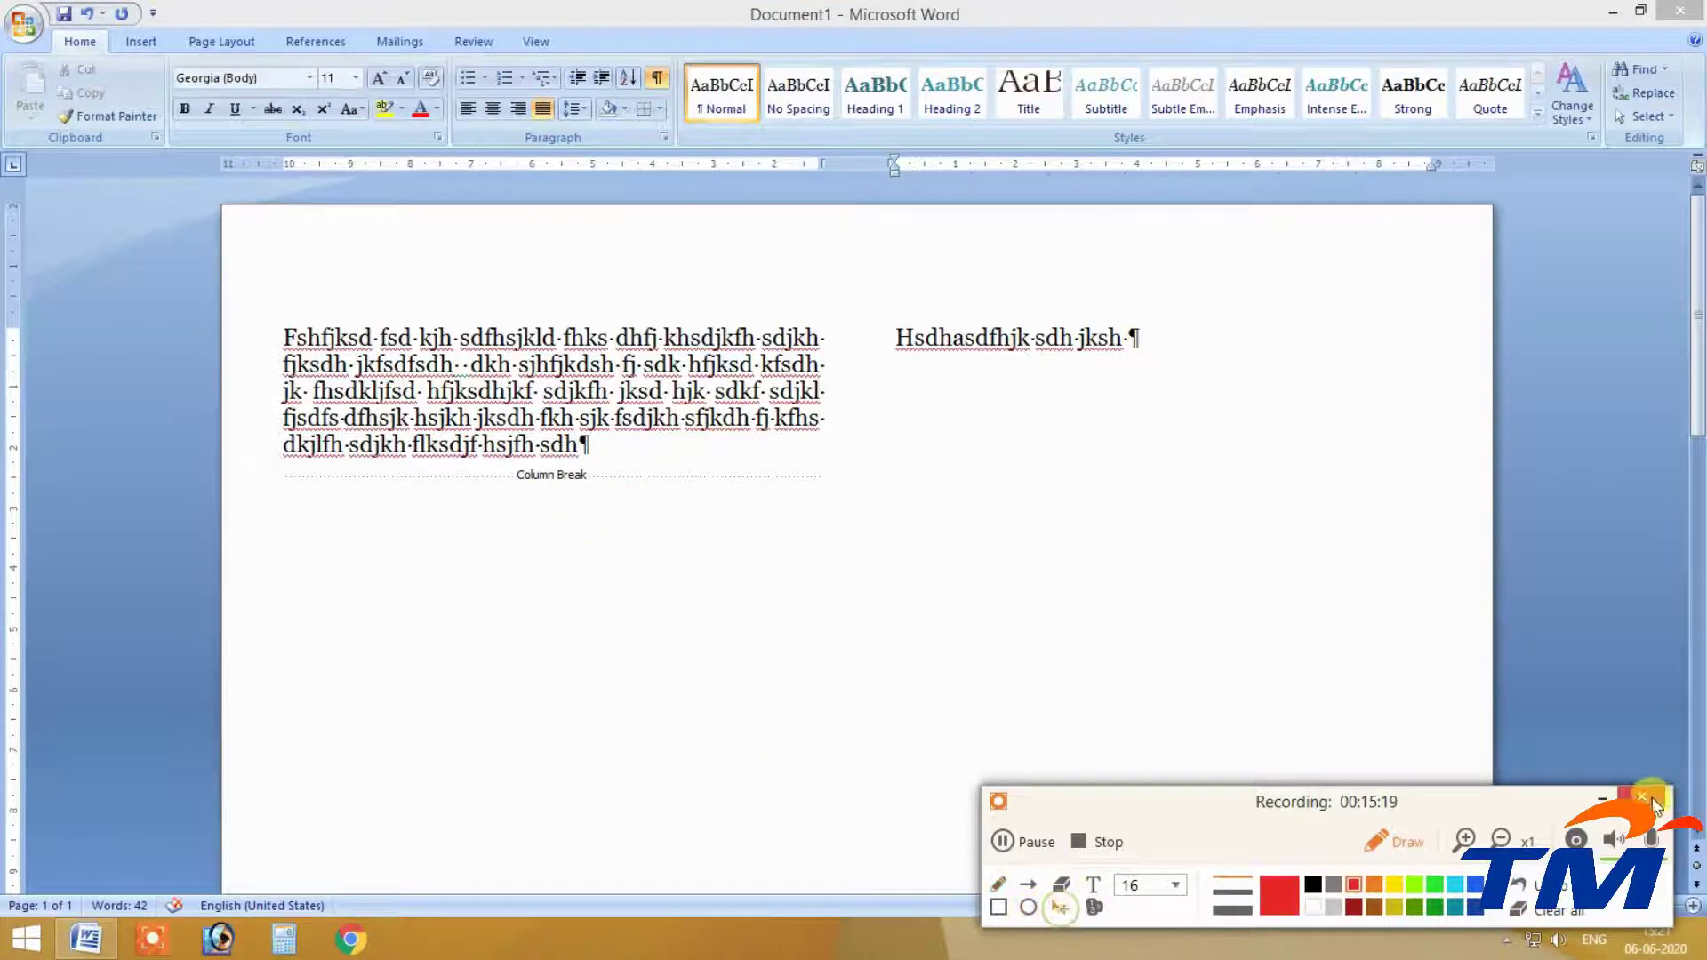
left_click(1601, 799)
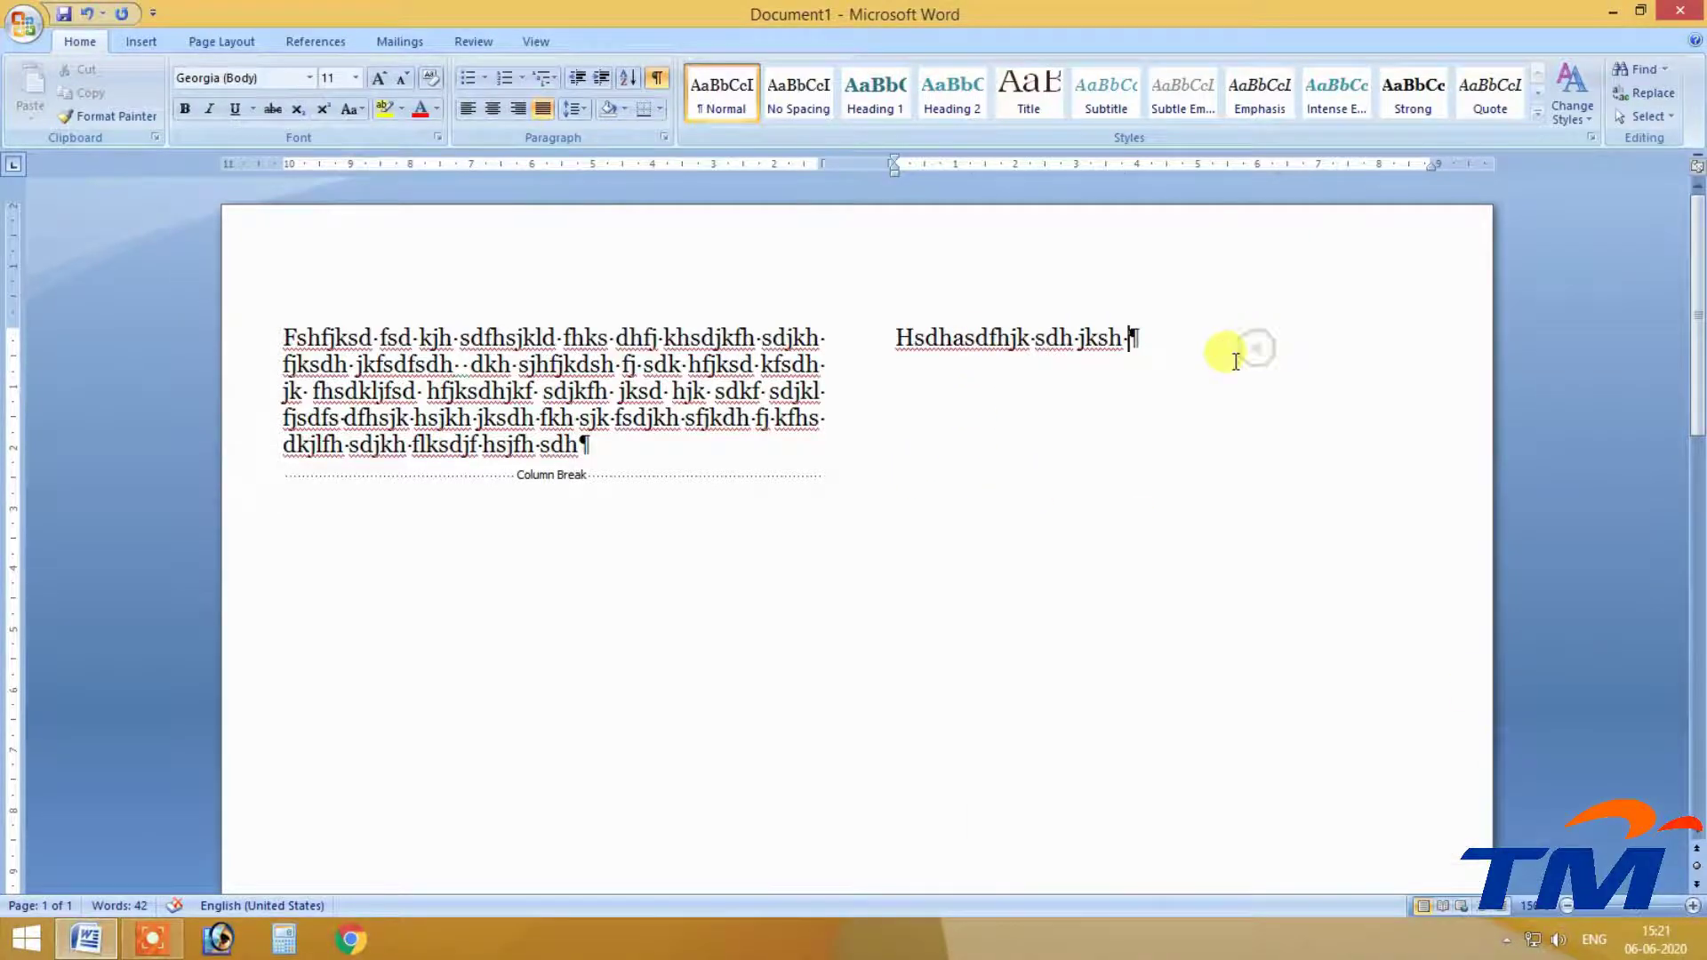
left_click(659, 78)
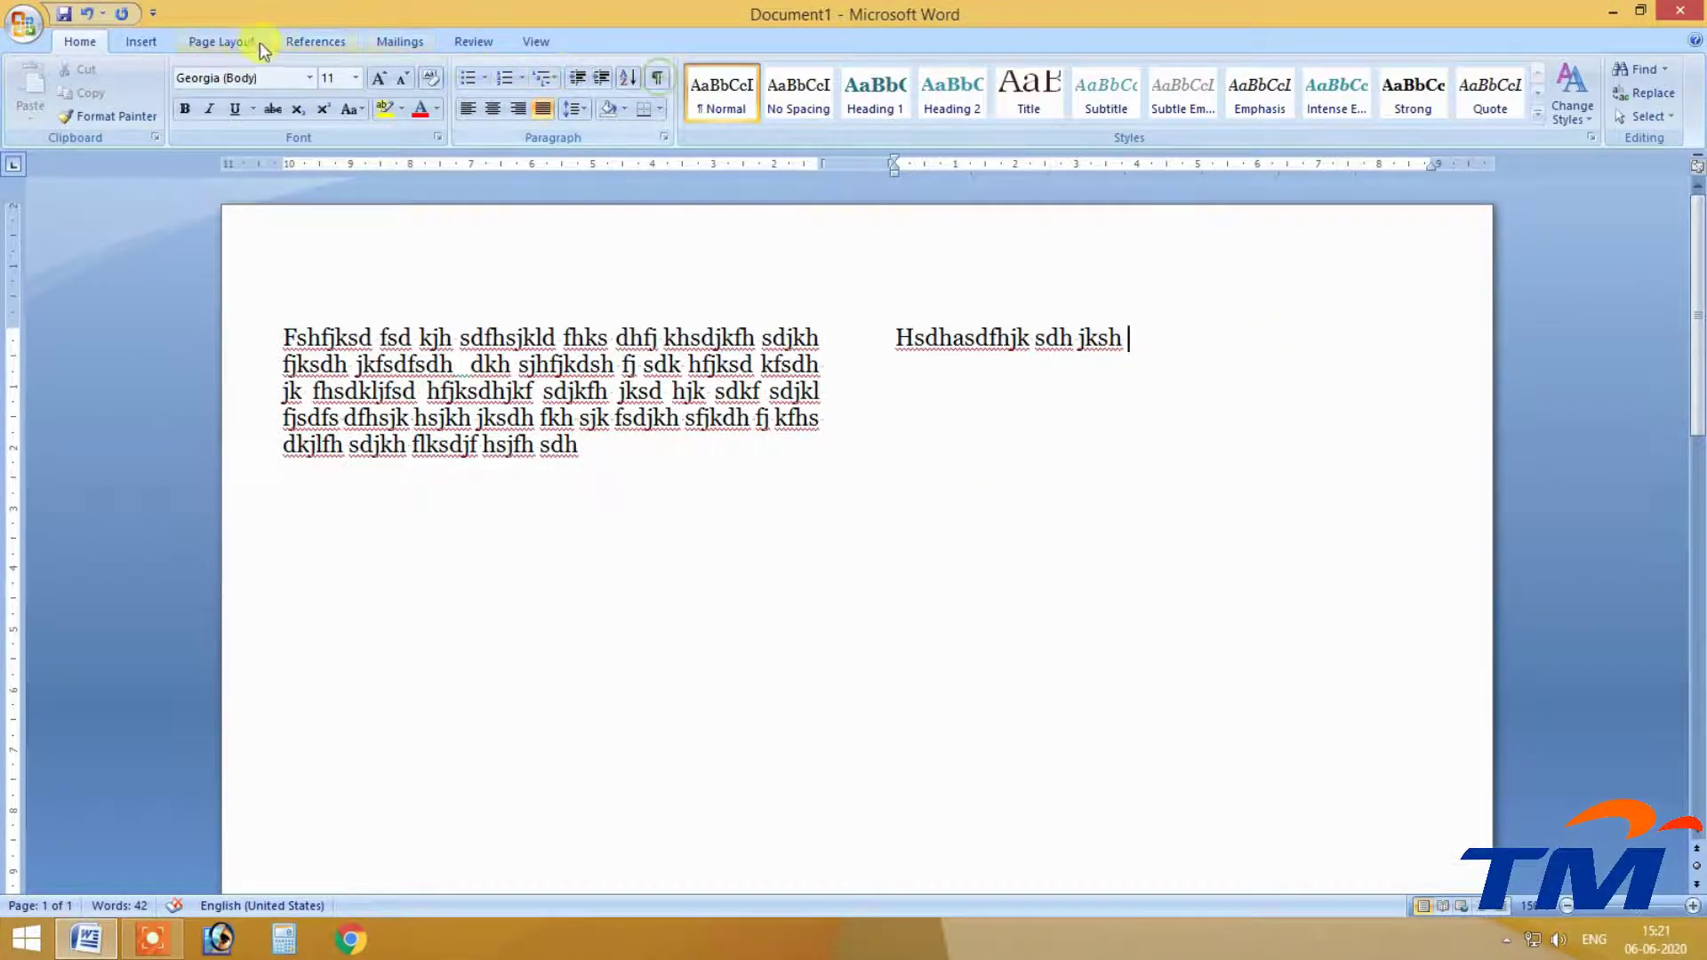
Delete the second column's text and the column break, back to "sd" at the end of the first column's paragraph.
left_click(240, 43)
left_click(1148, 338)
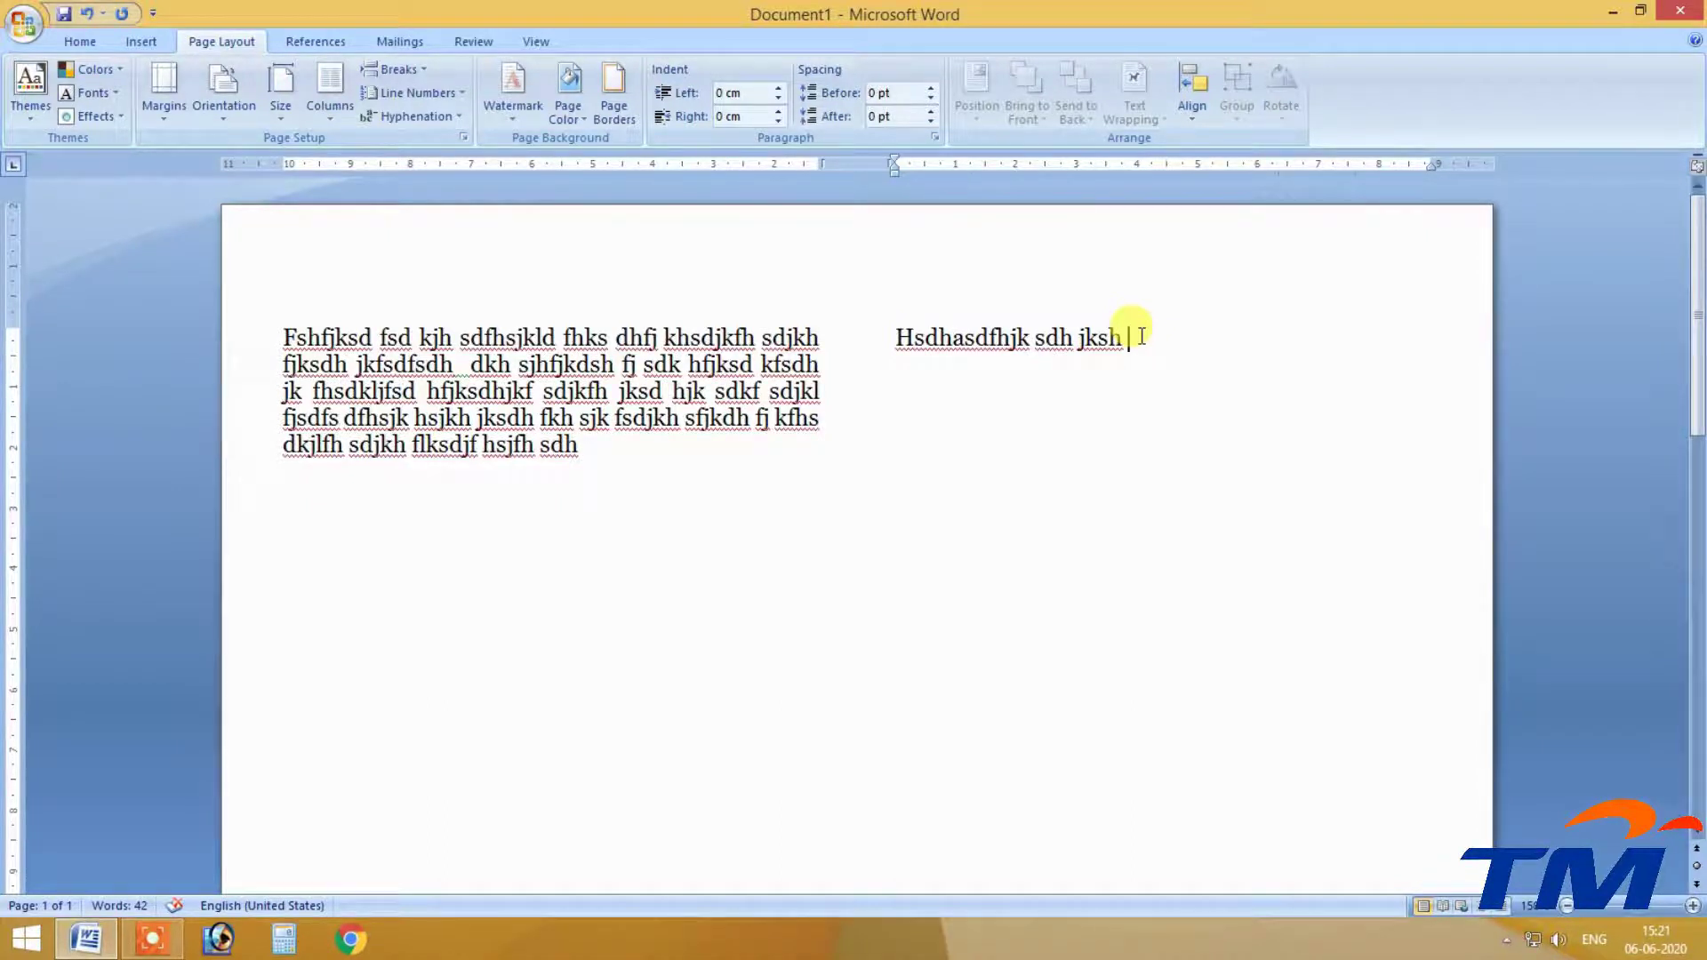
key("BackSpace")
key("BackSpace")
key("BackSpace")
key("BackSpace")
key("BackSpace")
key("BackSpace")
key("BackSpace")
key("BackSpace")
key("BackSpace")
key("BackSpace")
key("BackSpace")
key("BackSpace")
key("BackSpace")
key("BackSpace")
key("BackSpace")
key("BackSpace")
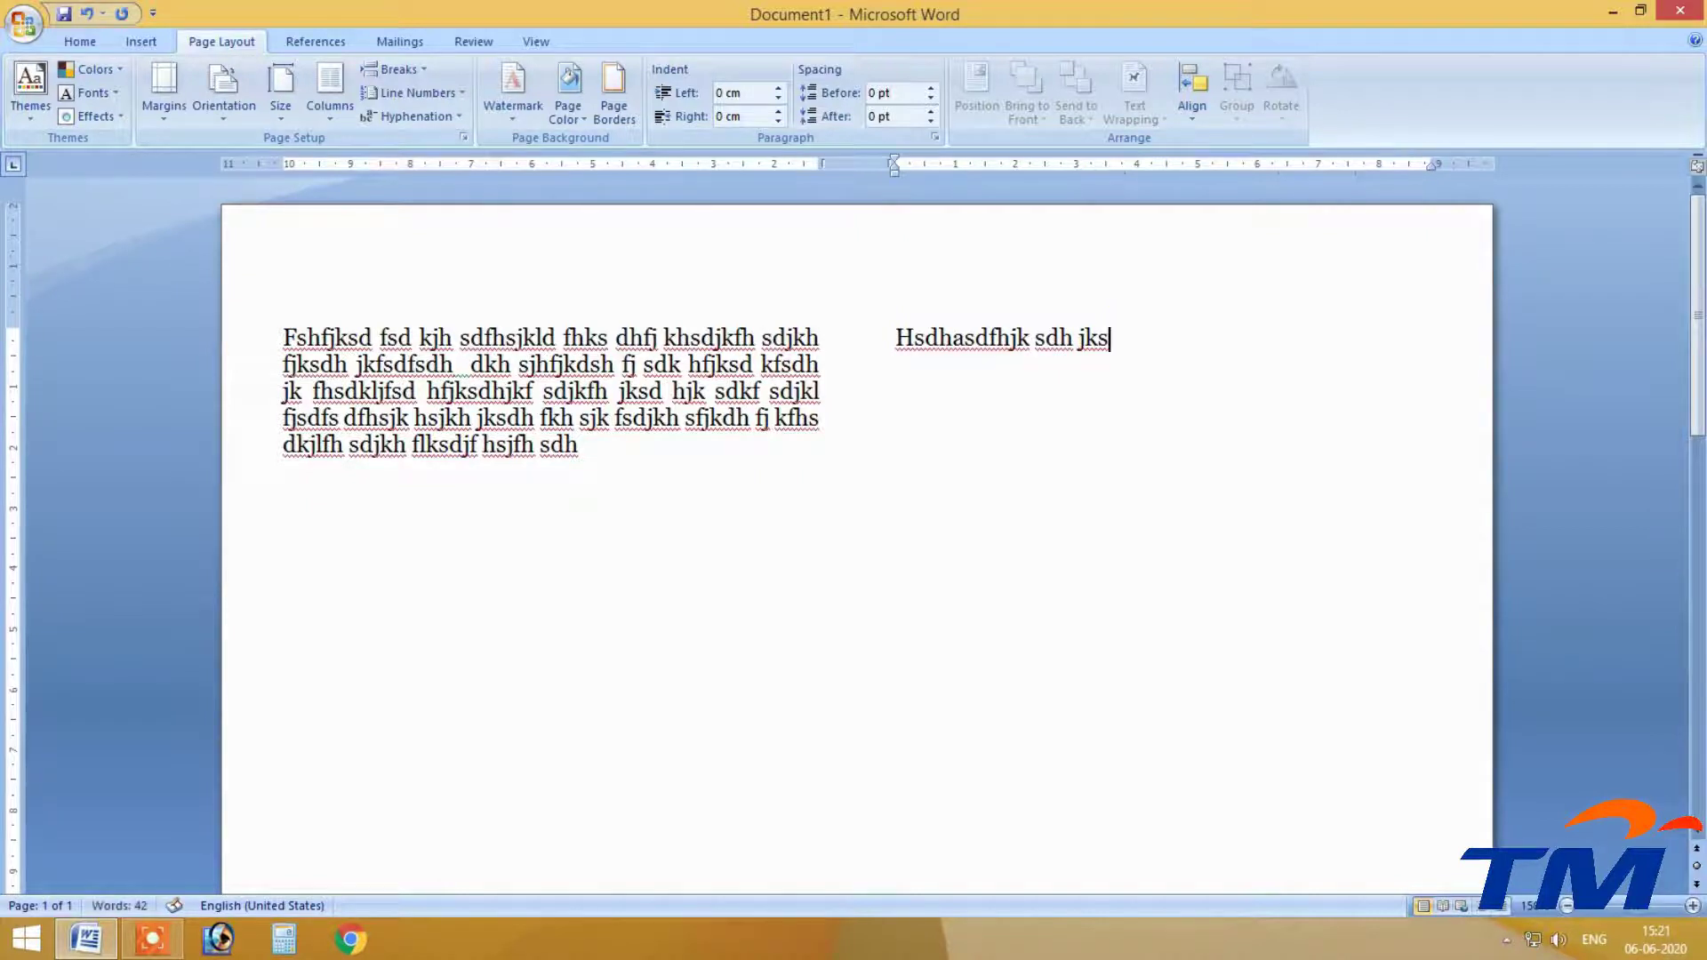
key("BackSpace")
key("BackSpace")
key("BackSpace")
key("BackSpace")
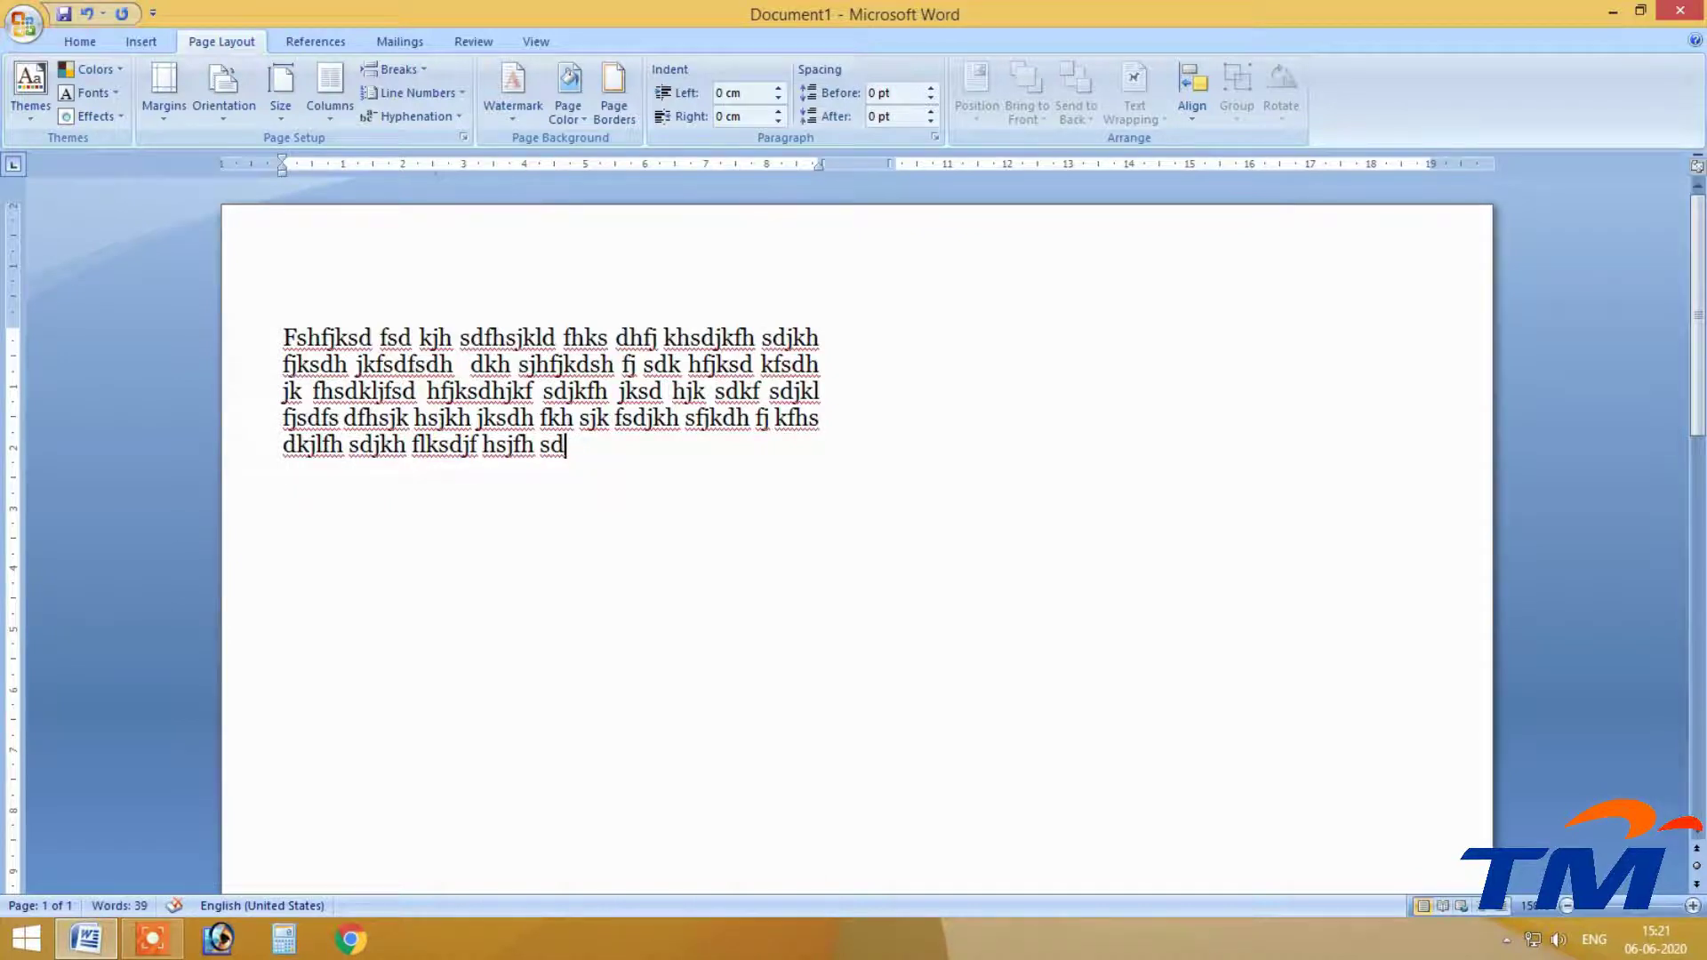
Insert a page break after the paragraph and look over the resulting pages.
key("ctrl+Return")
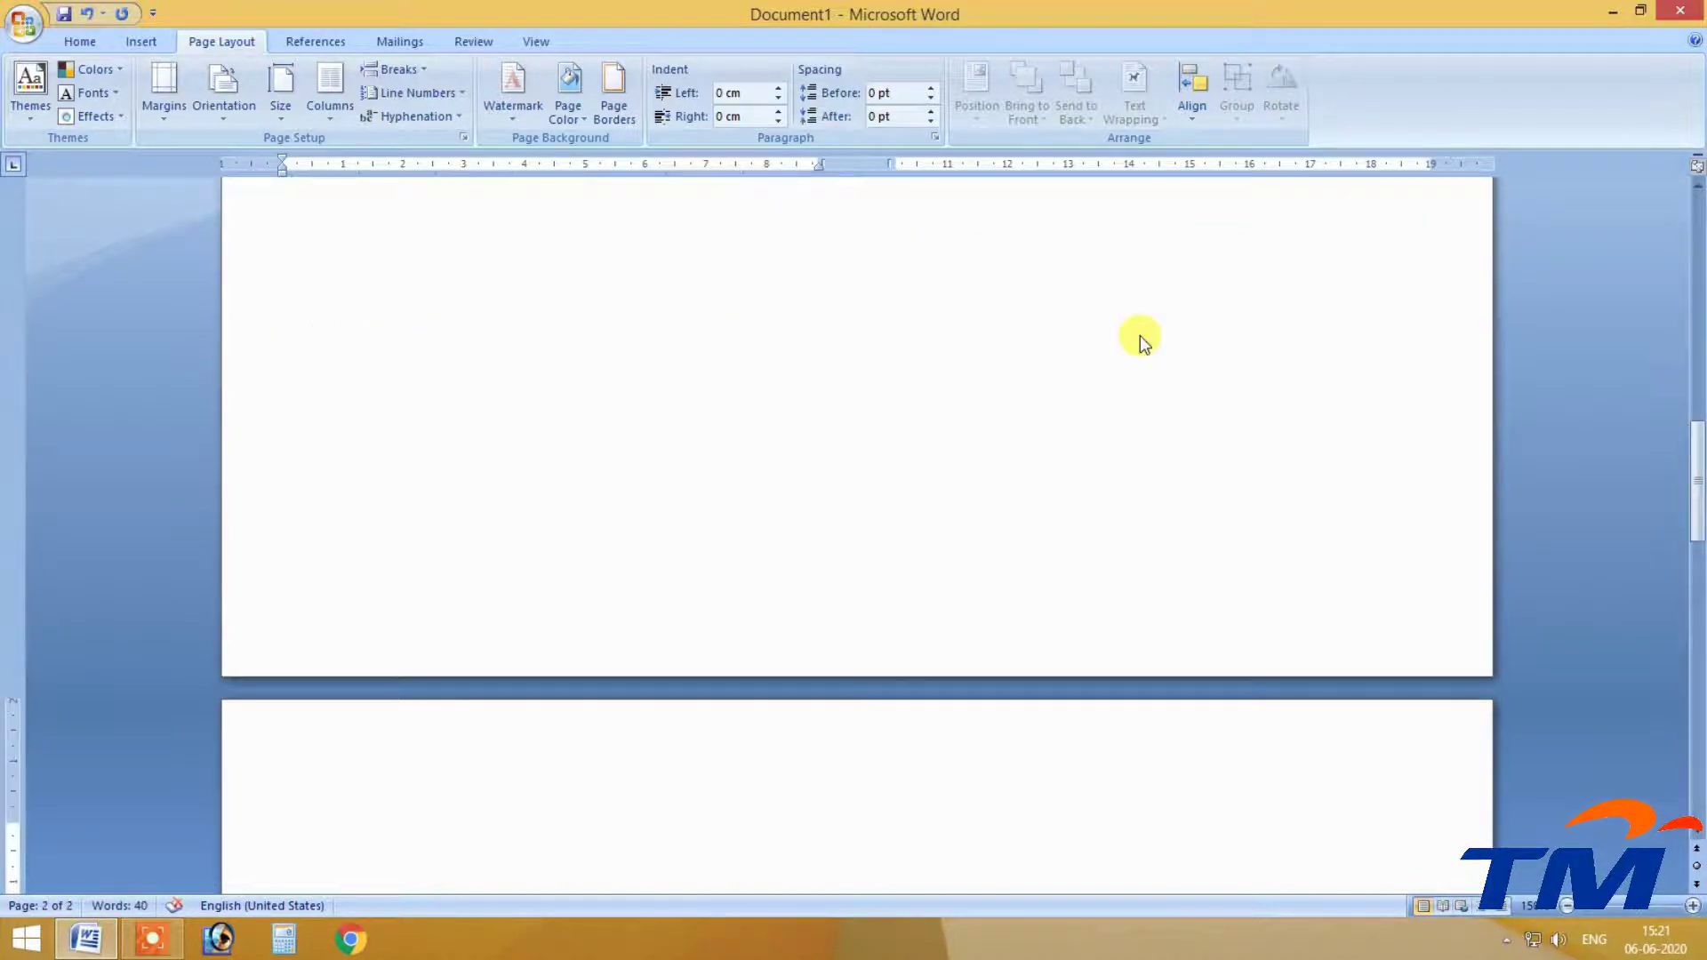
scroll(1140, 334, "down", 3)
scroll(545, 614, "up", 15)
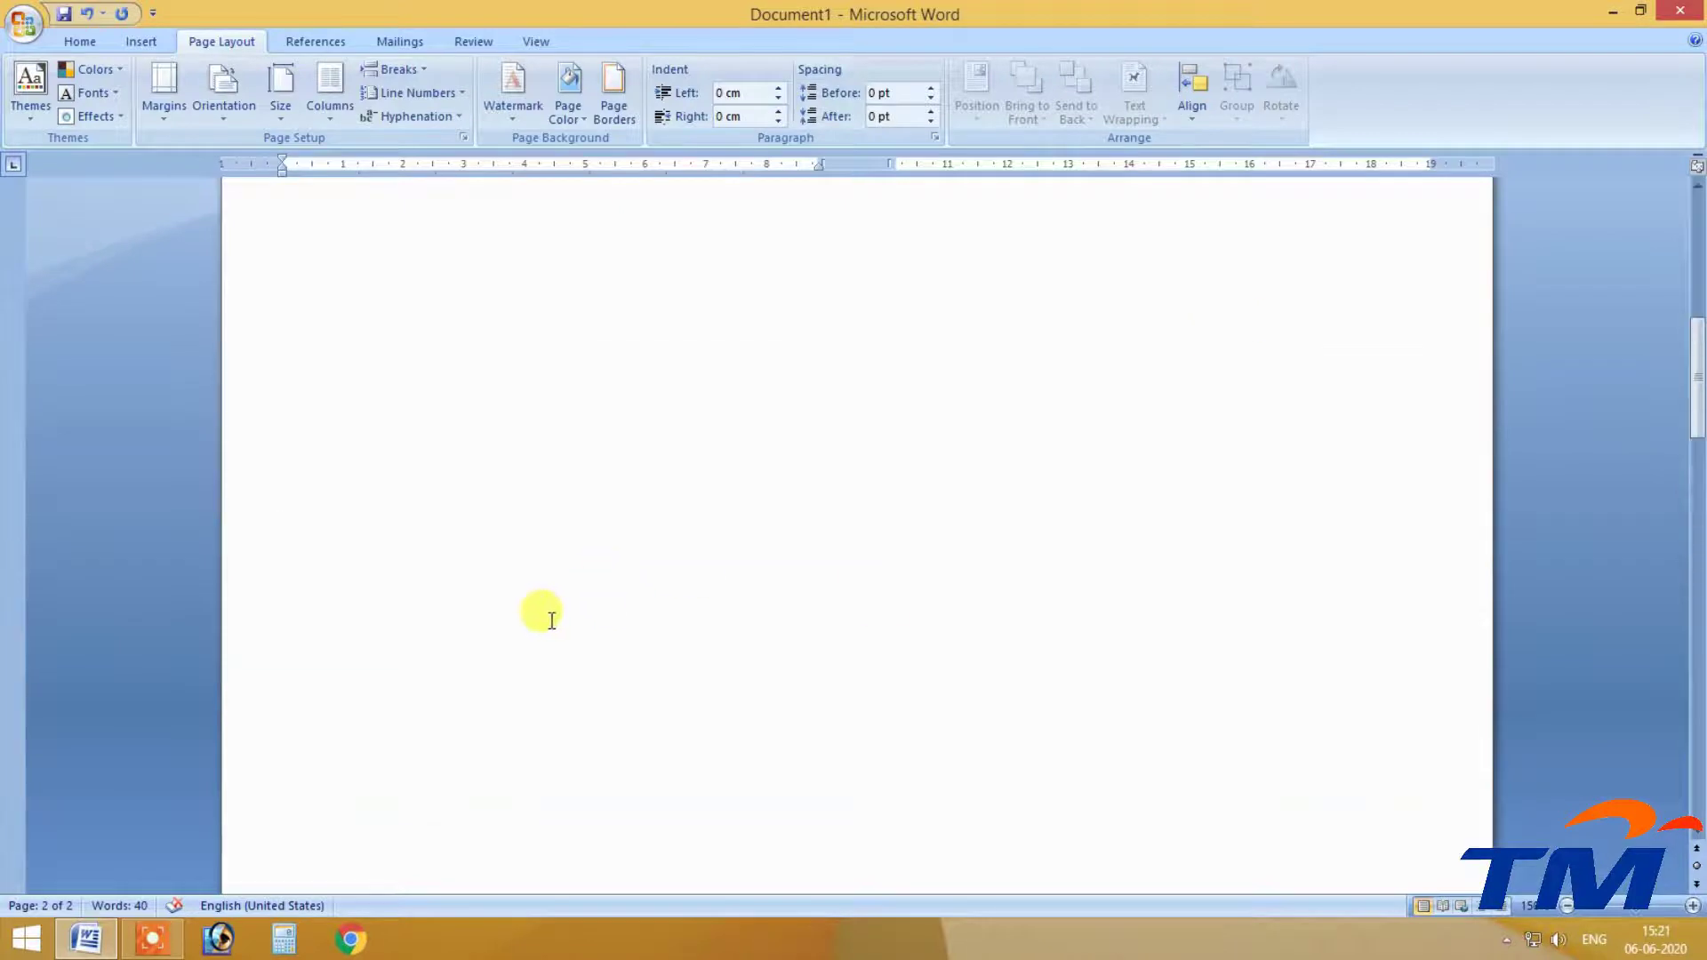
Show the formatting marks and delete the page break below the paragraph, trimming its last word to "s".
left_click(80, 40)
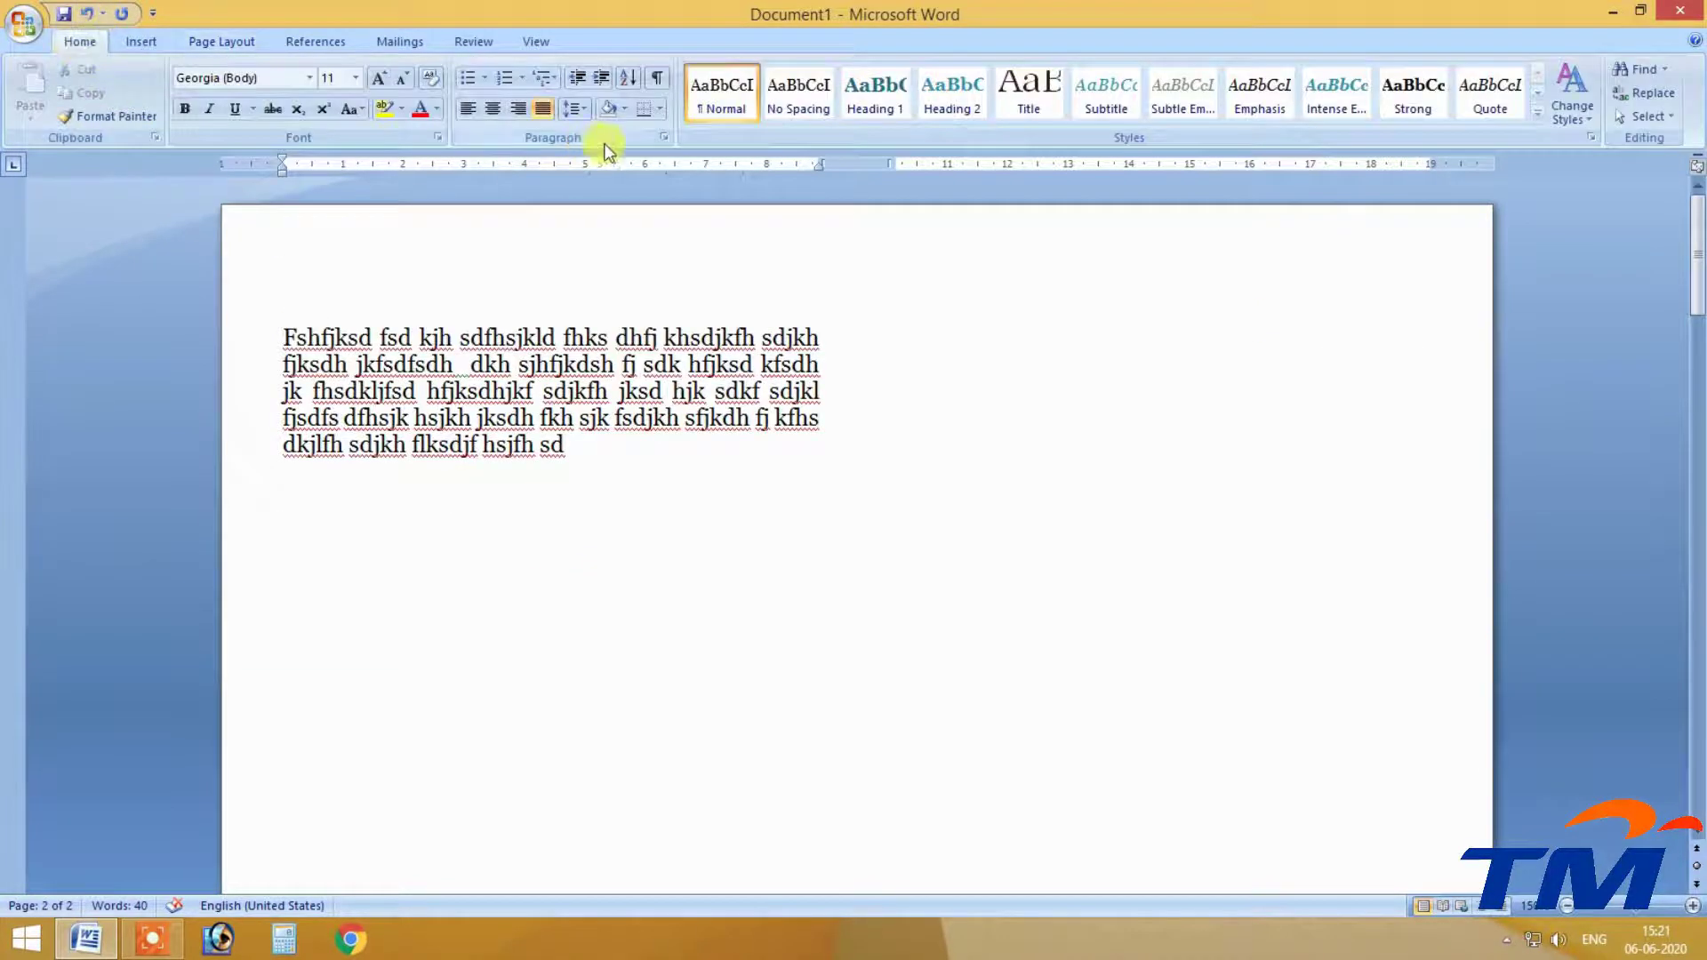
left_click(655, 83)
left_click_drag(294, 476, 495, 463)
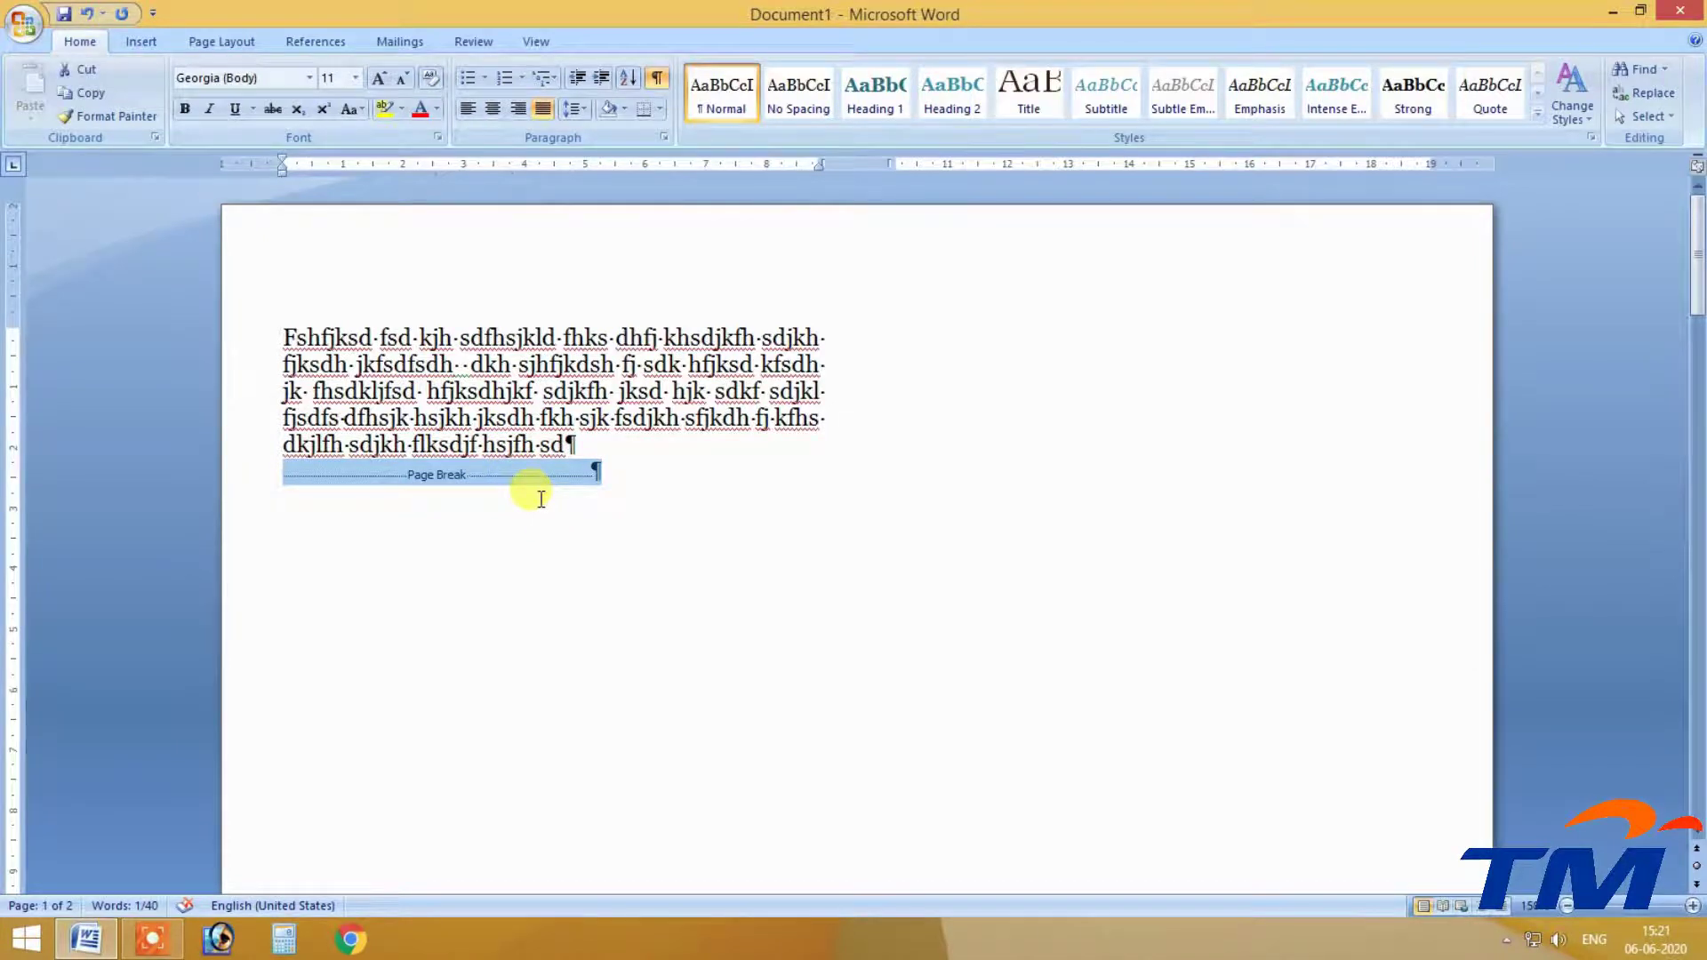
key("BackSpace")
key("BackSpace")
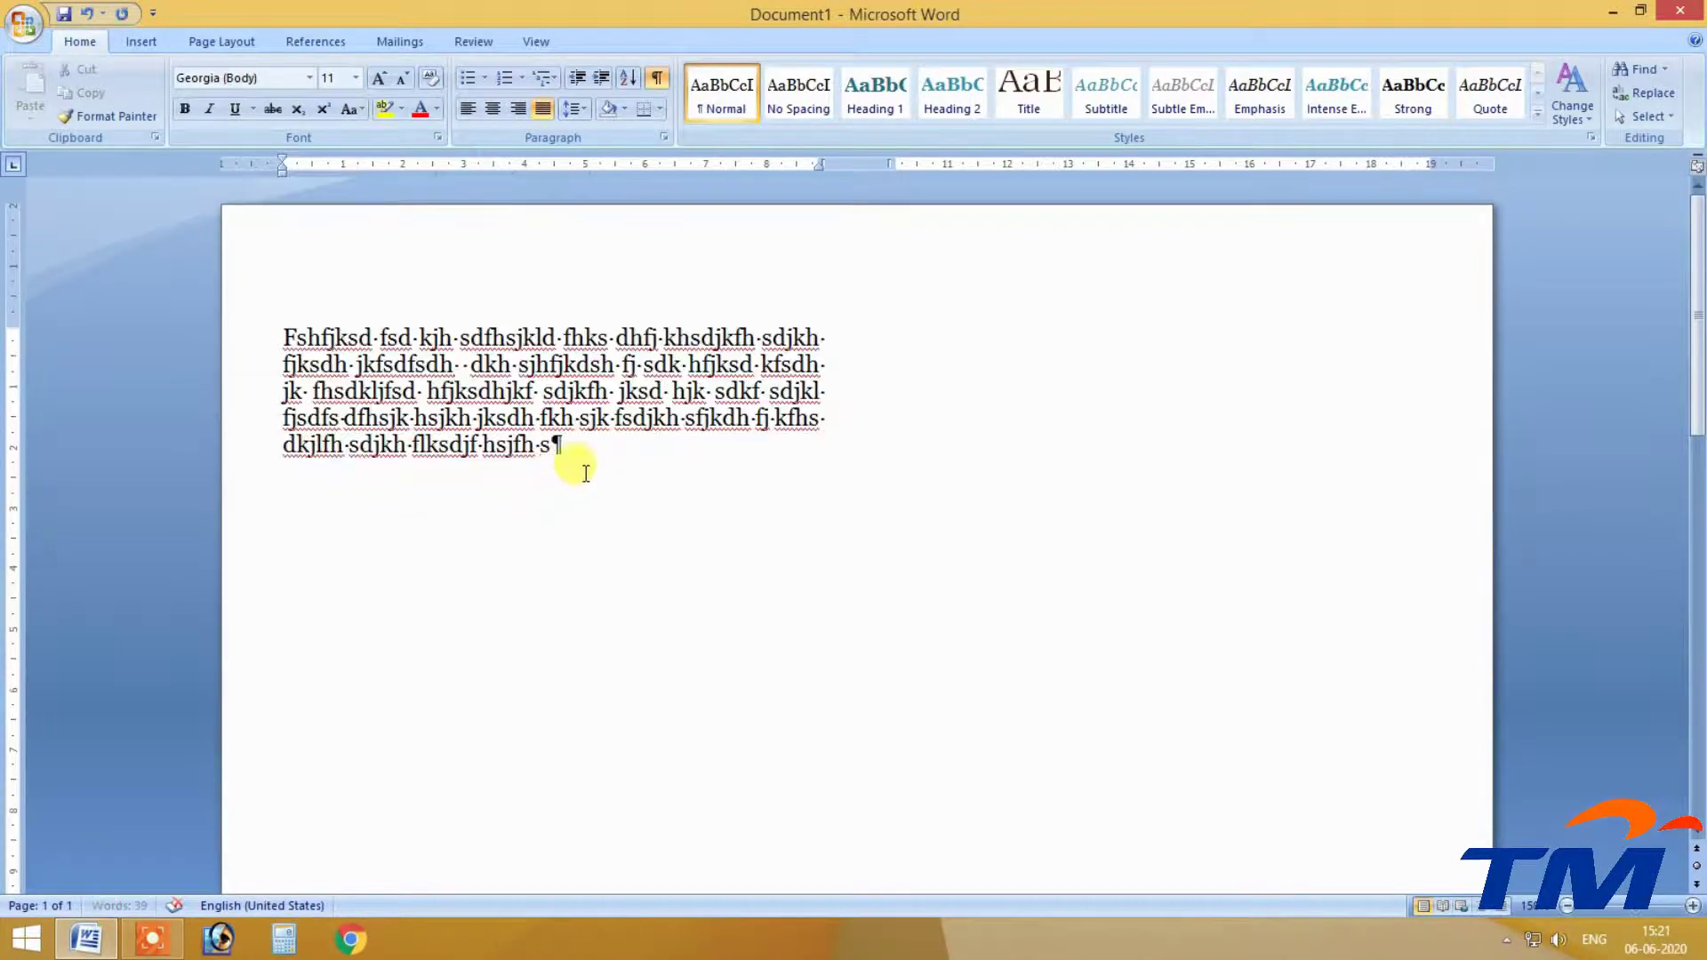
Hide the formatting marks and lay the sample paragraph out in three columns.
left_click(654, 88)
left_click(224, 41)
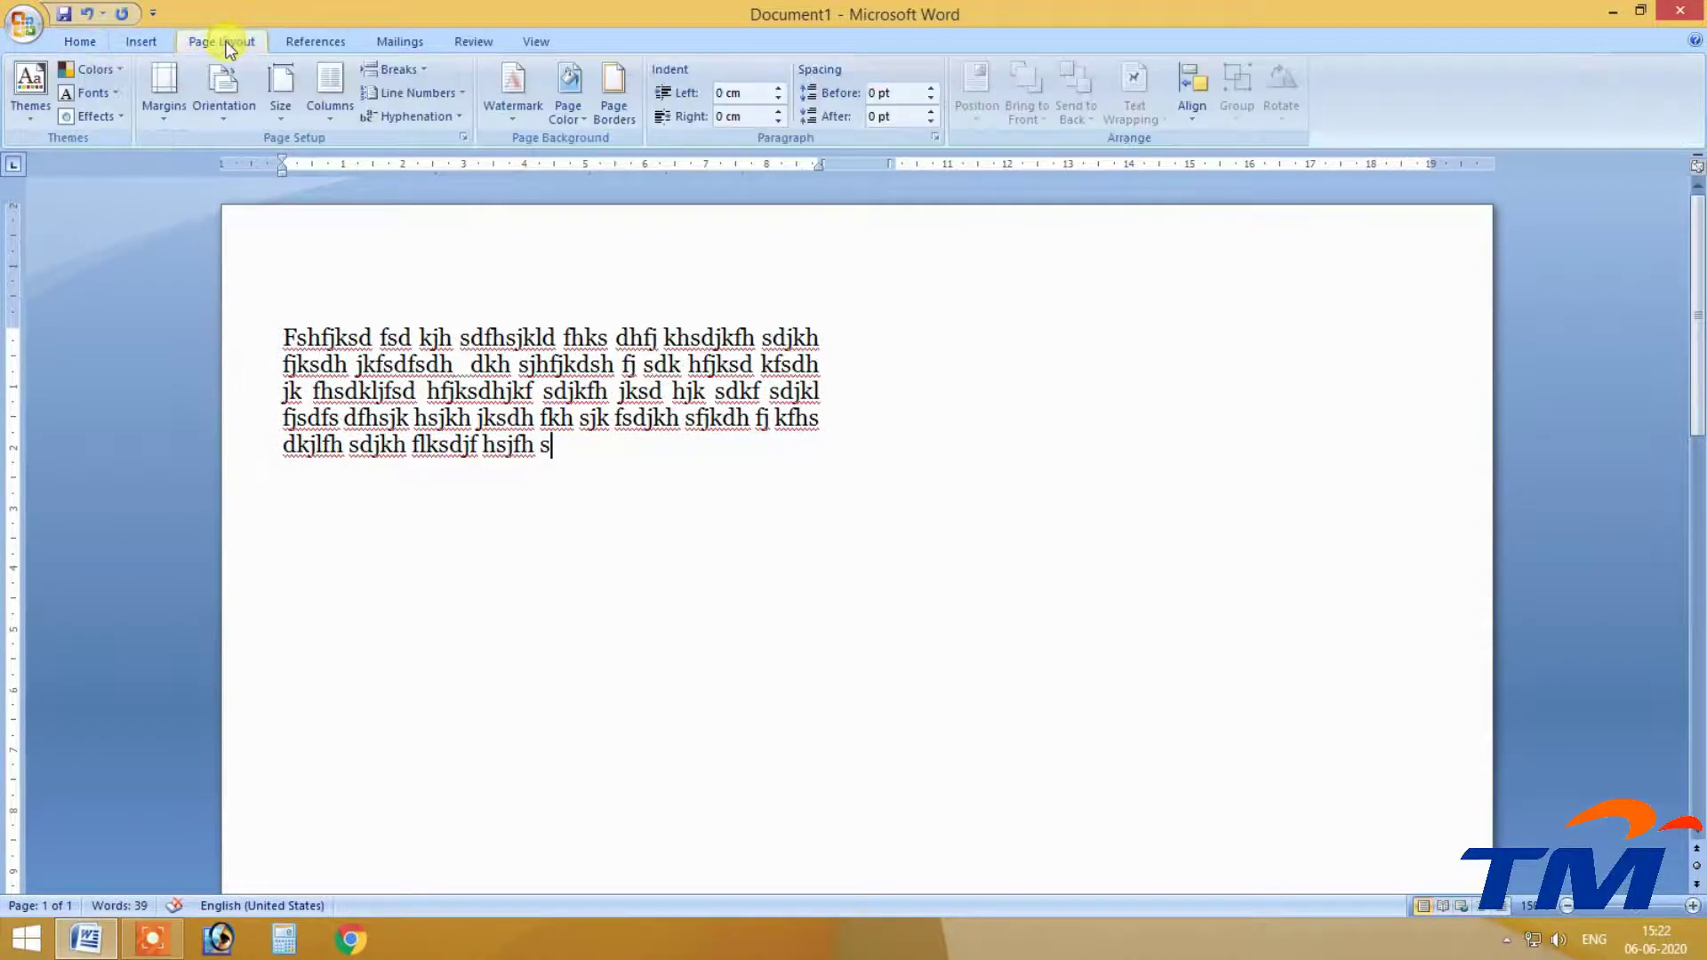
left_click(331, 84)
left_click(329, 100)
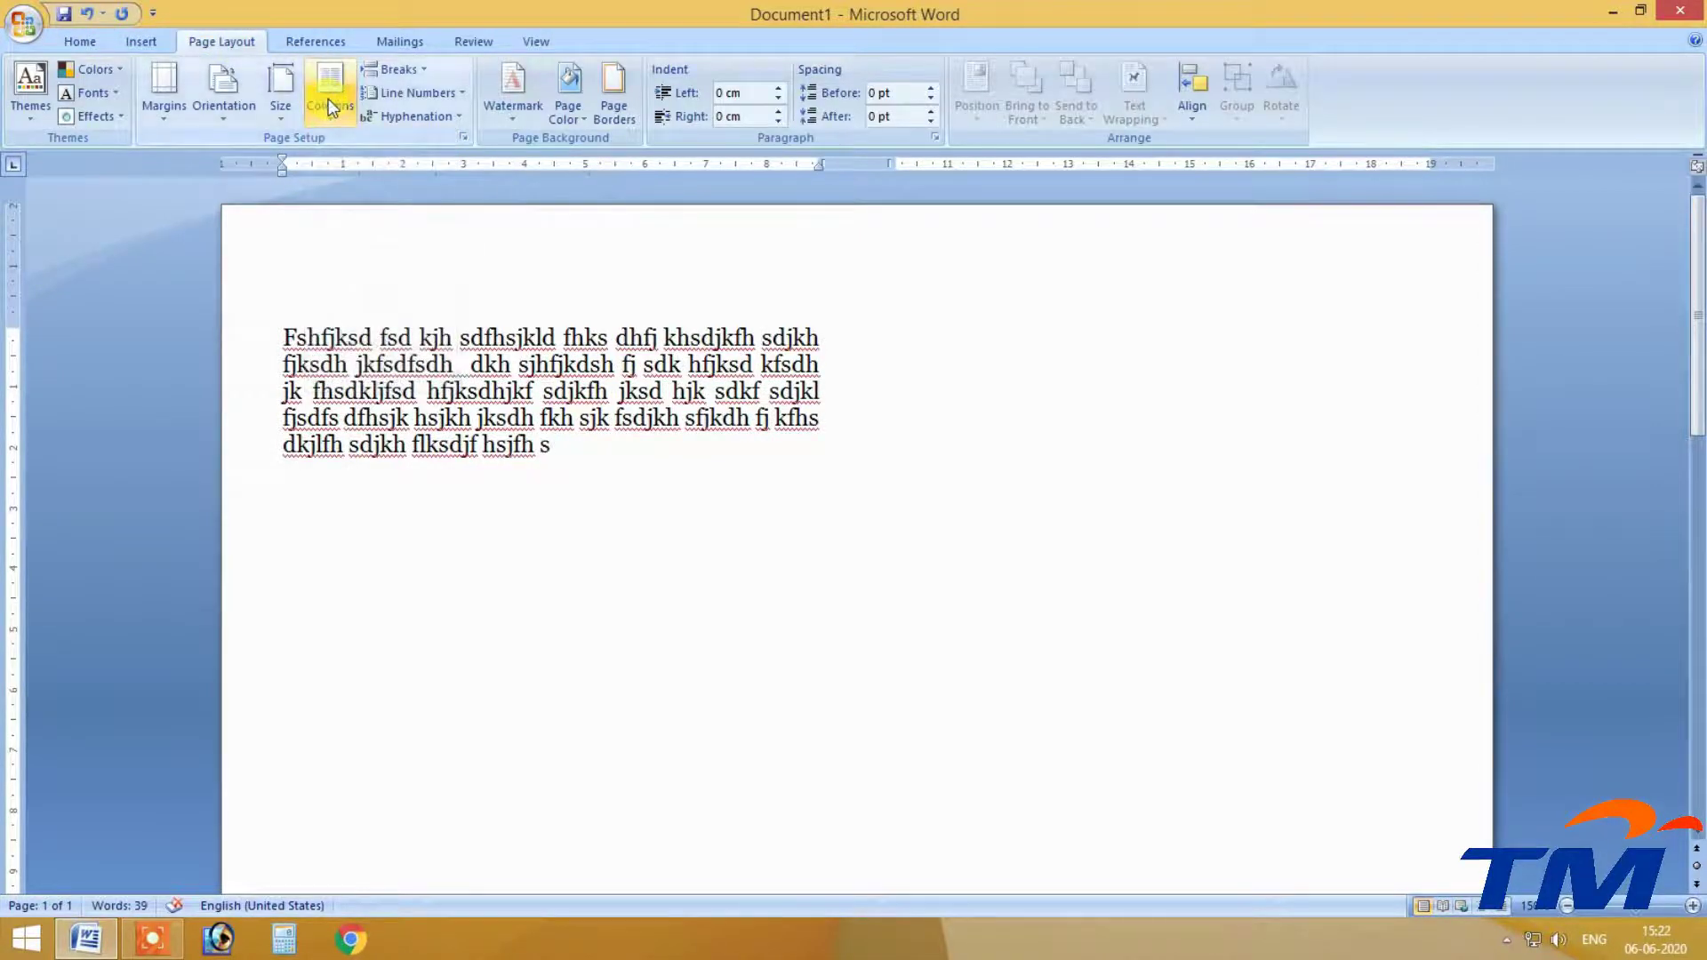
left_click(328, 99)
left_click(379, 249)
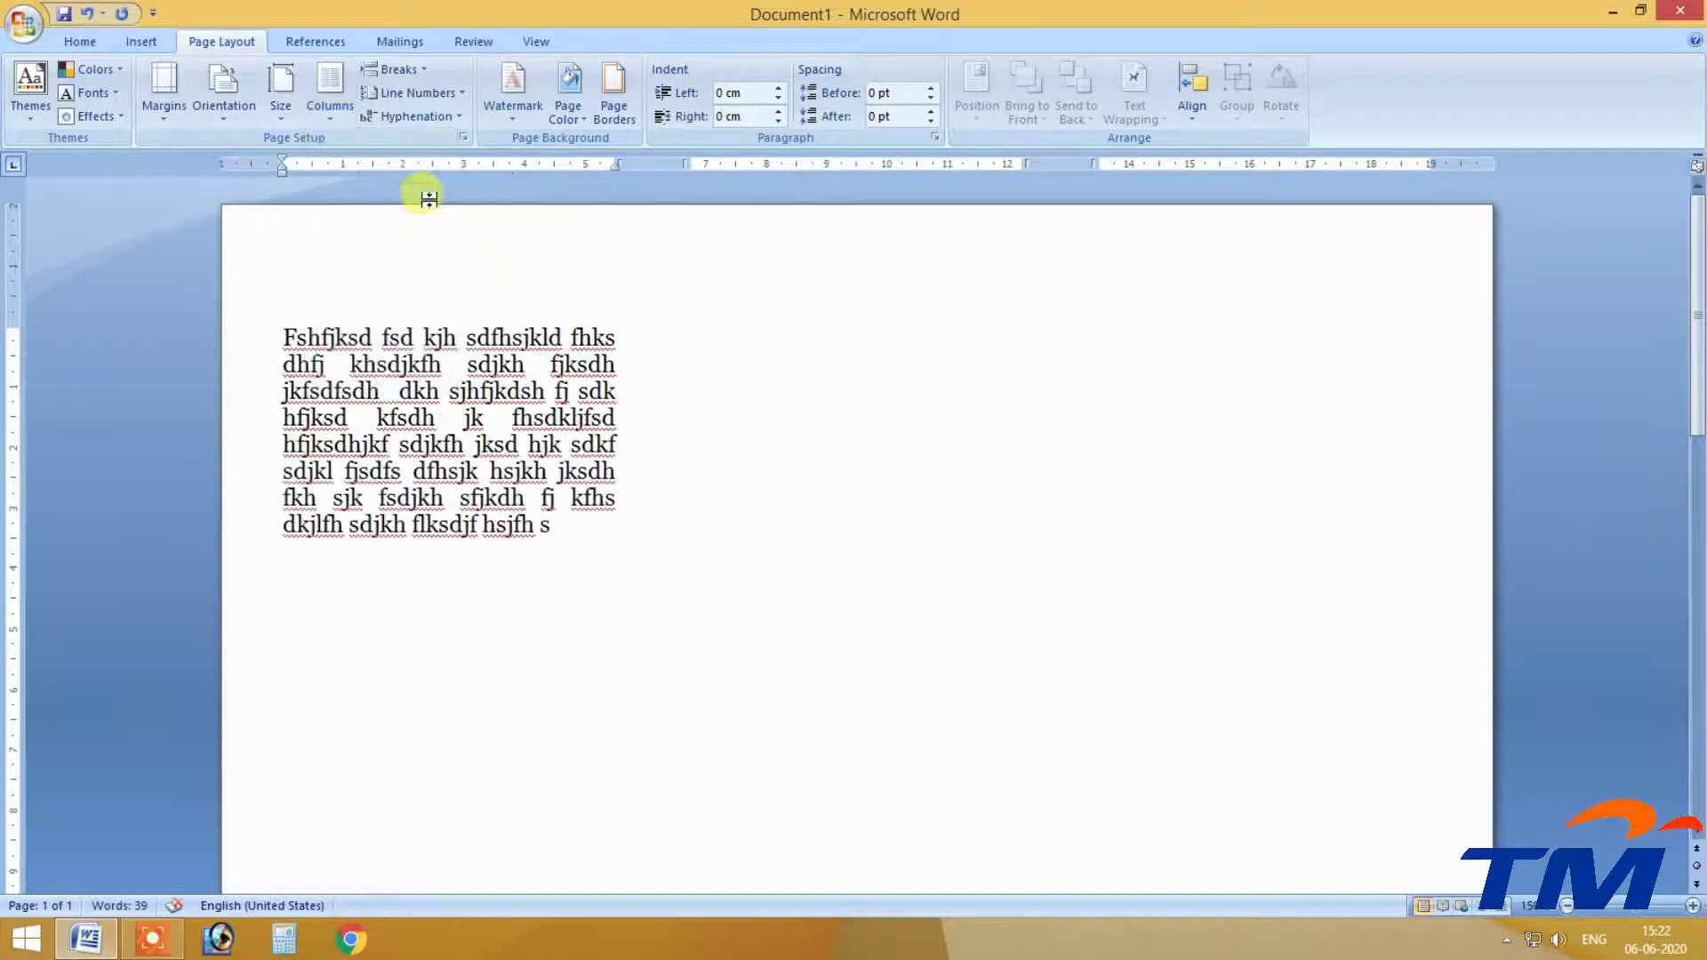
Switch the paragraph to two columns and back to three columns.
left_click(330, 85)
left_click(398, 212)
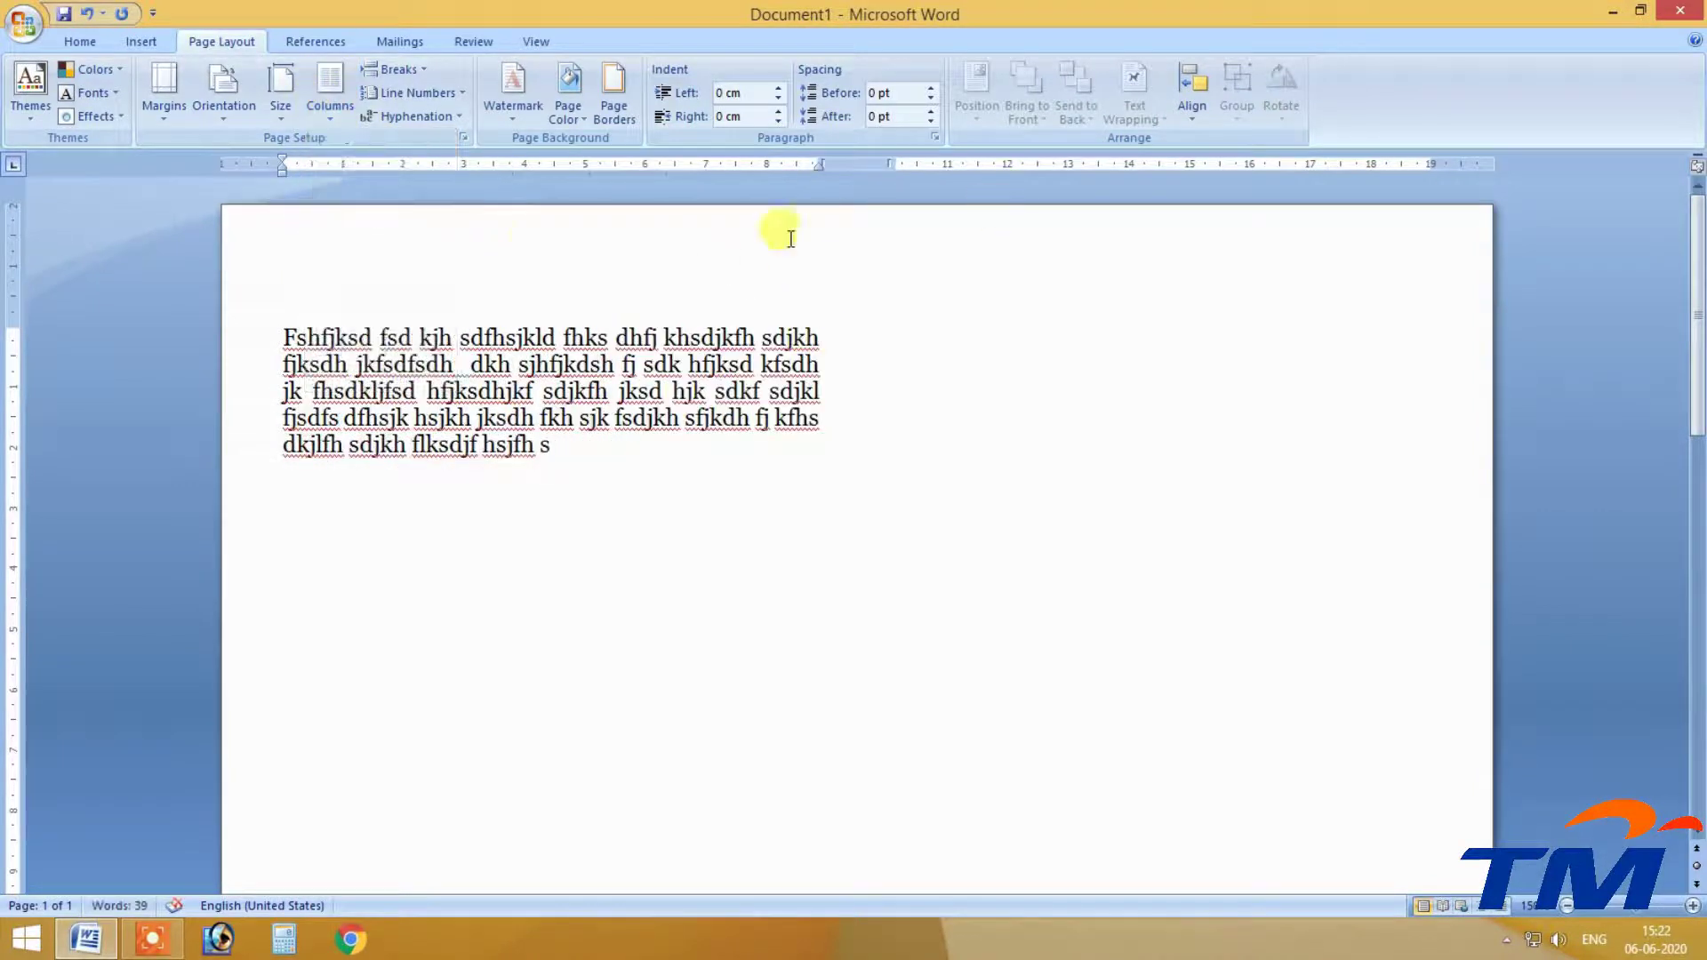
left_click(329, 94)
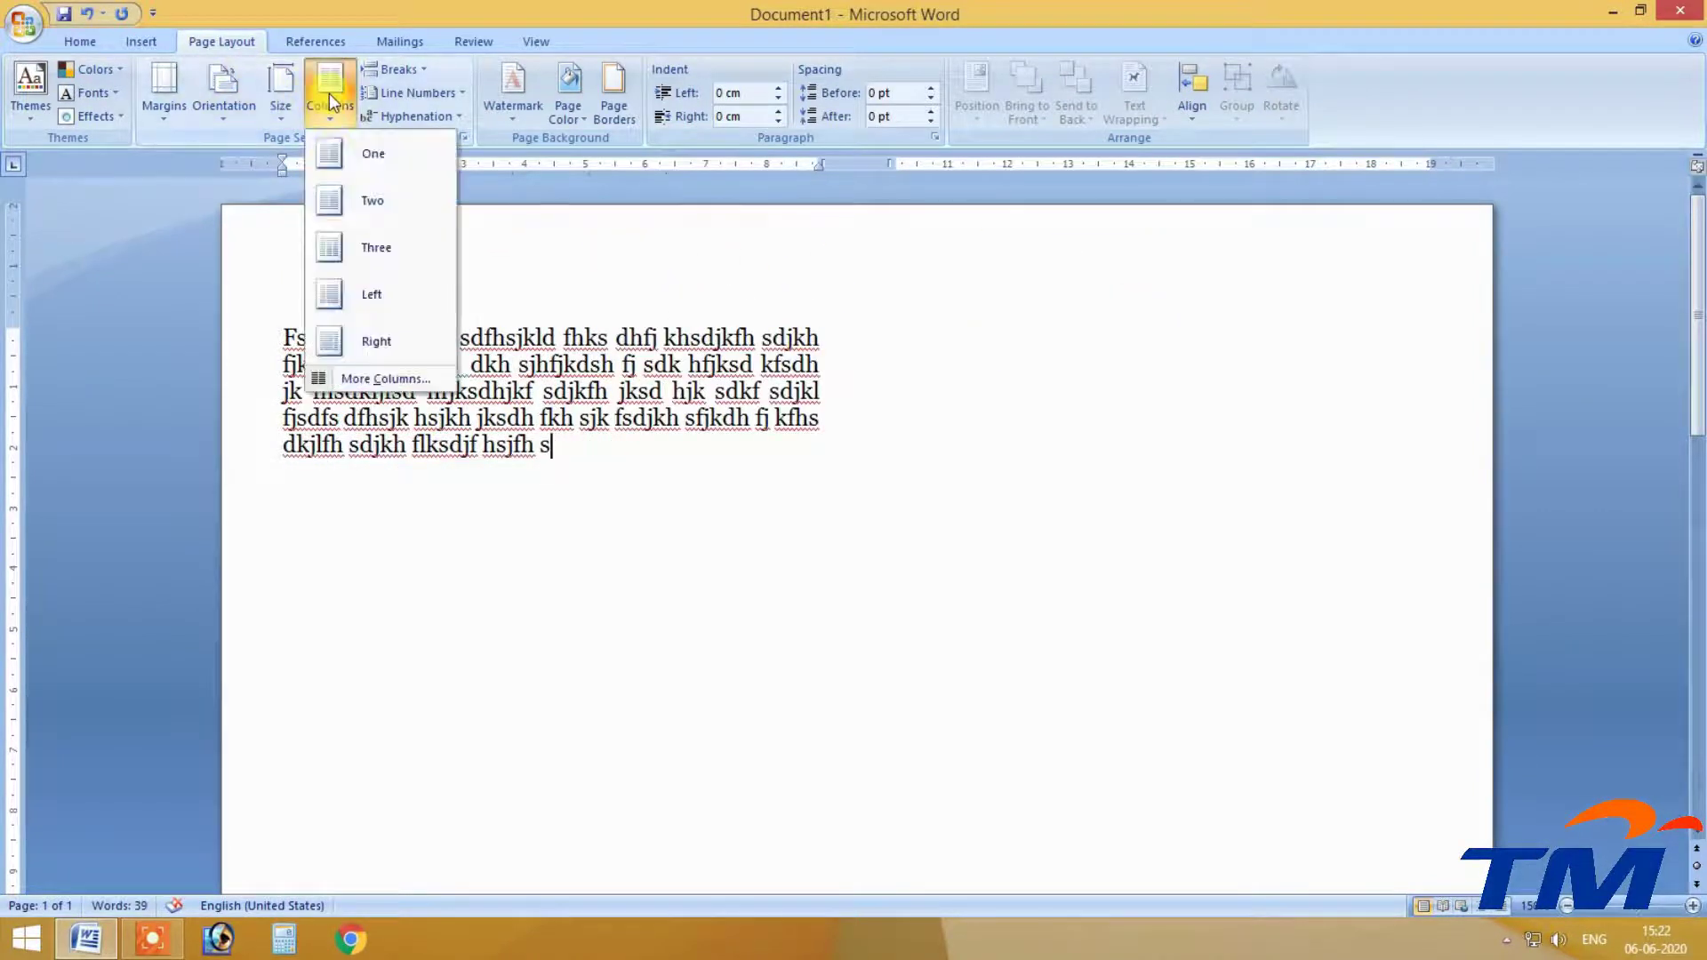
left_click(364, 246)
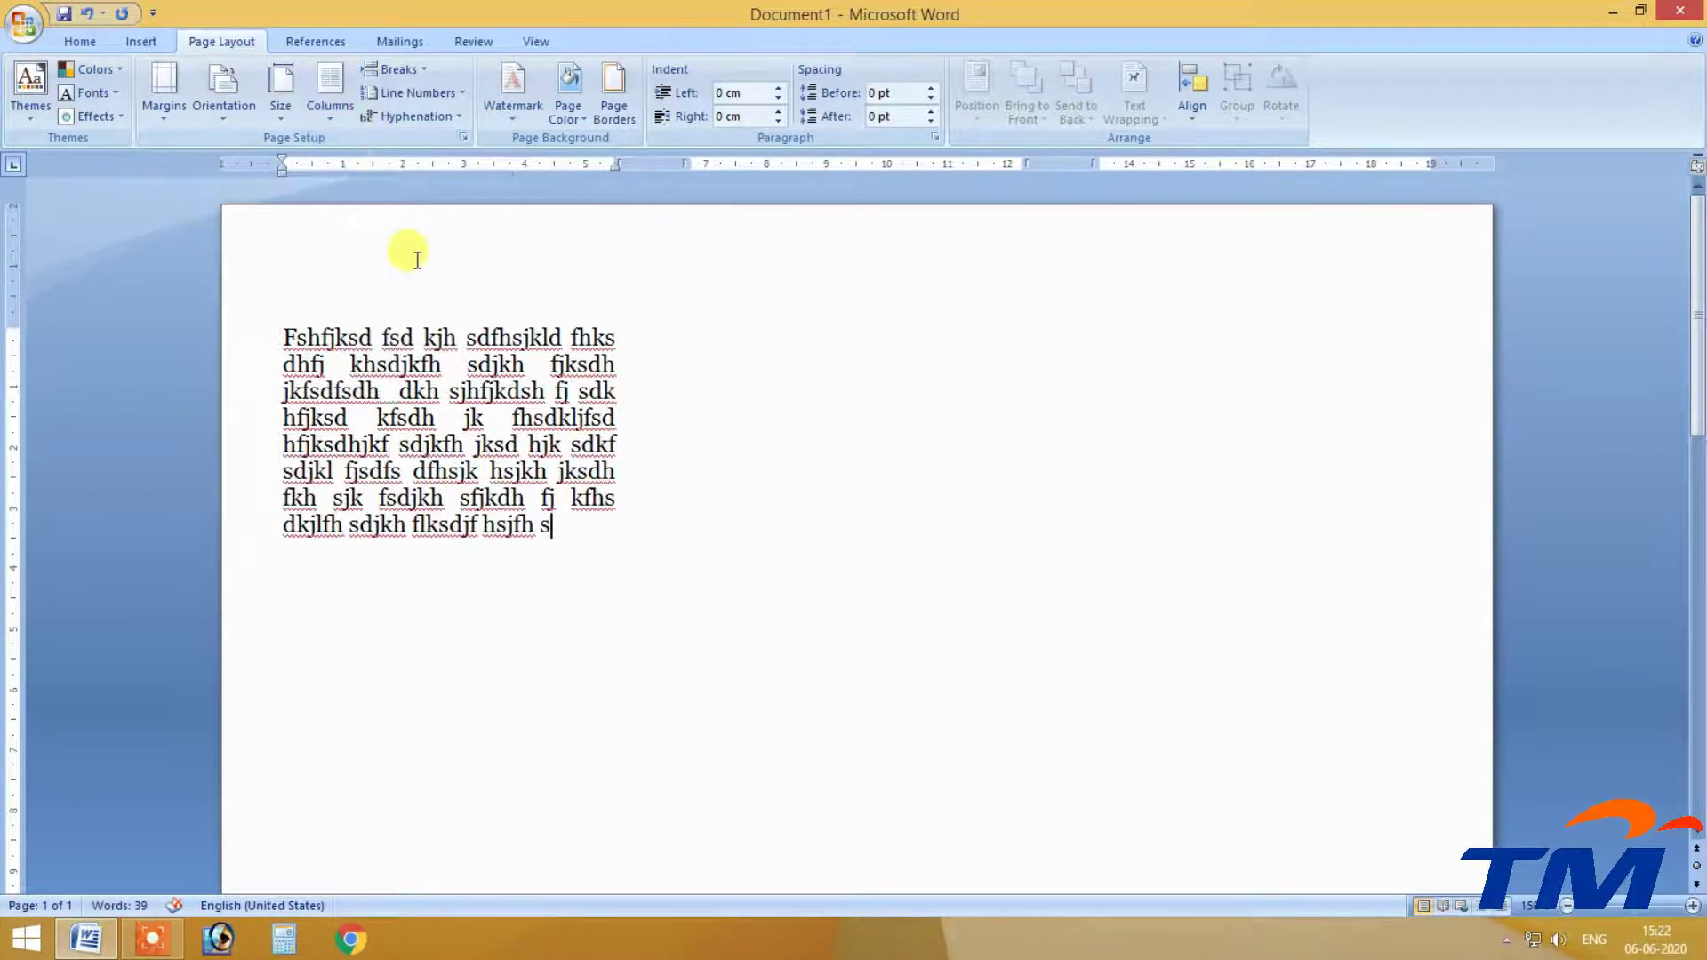
Set only the words "dhfj khsdjkfh sdjkh" on the second line to a single column.
left_click_drag(283, 365, 544, 366)
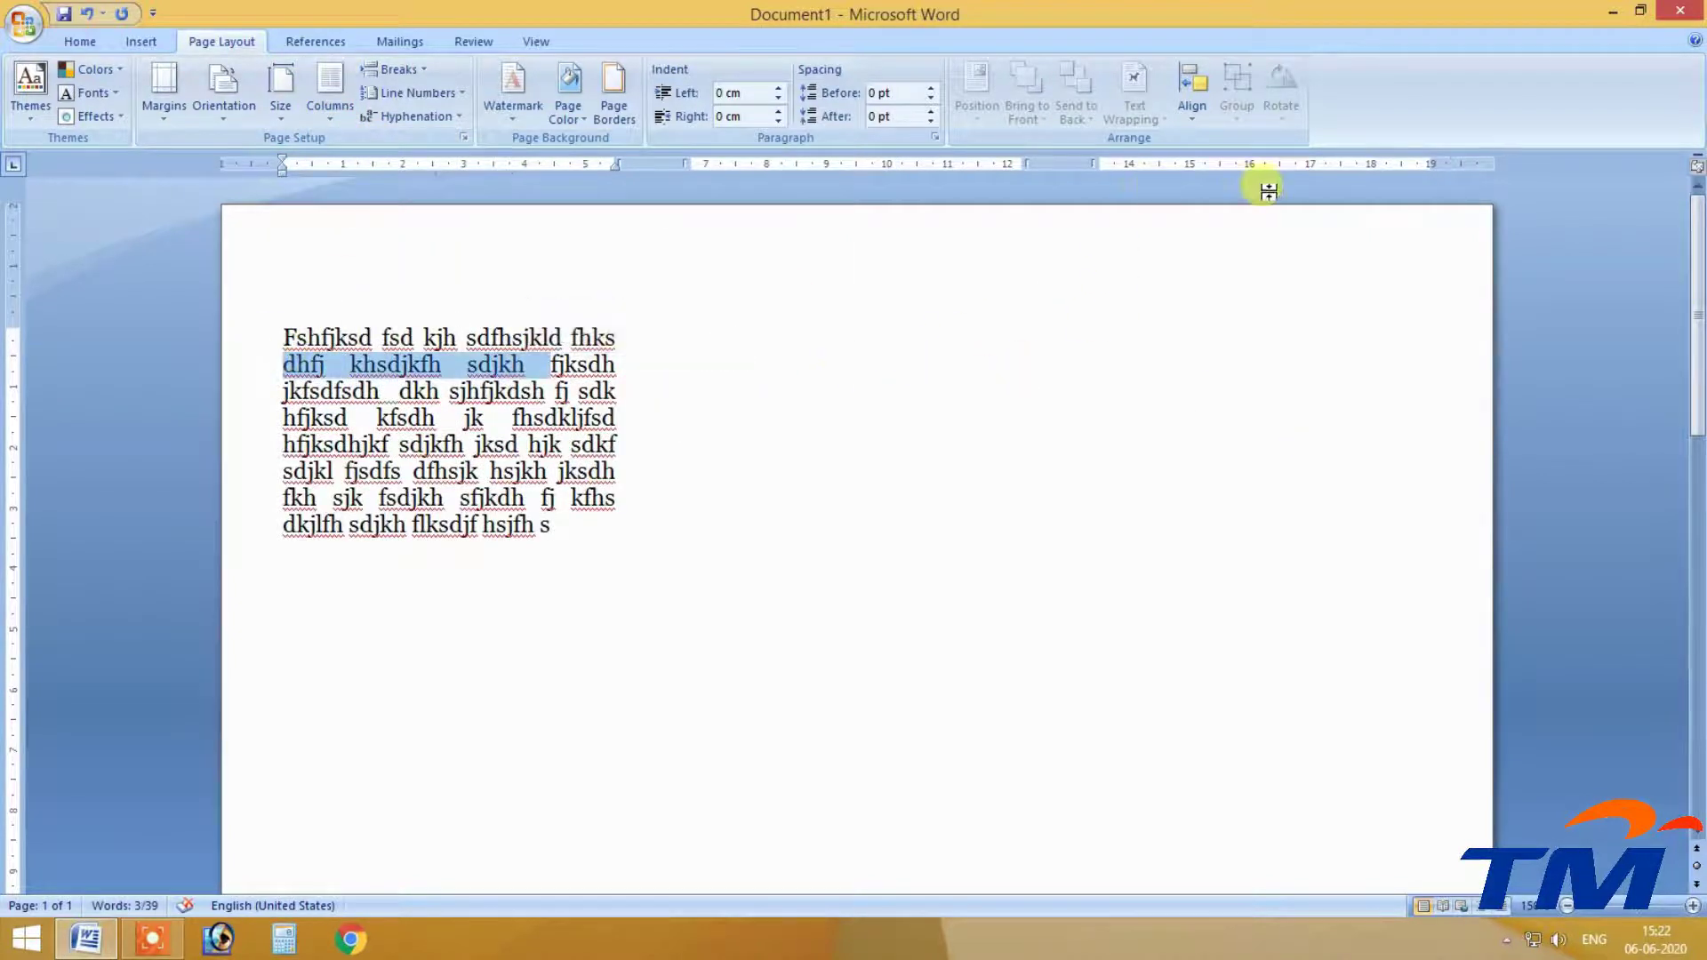
left_click(160, 100)
mouse_move(287, 114)
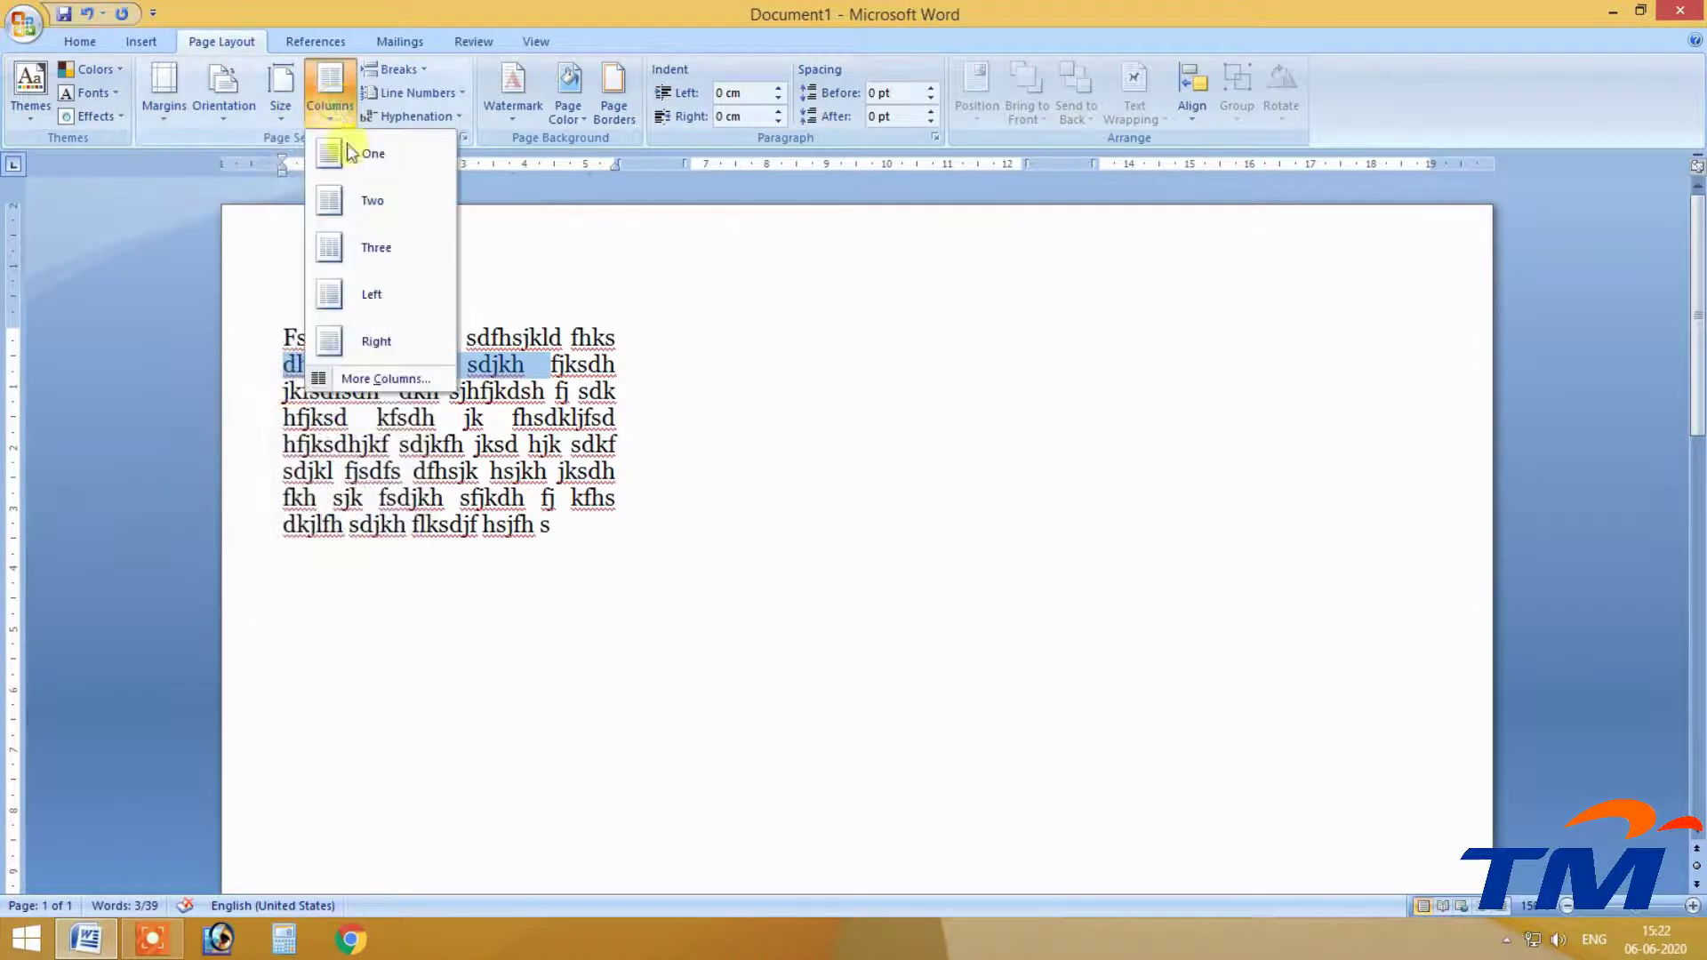
left_click(368, 158)
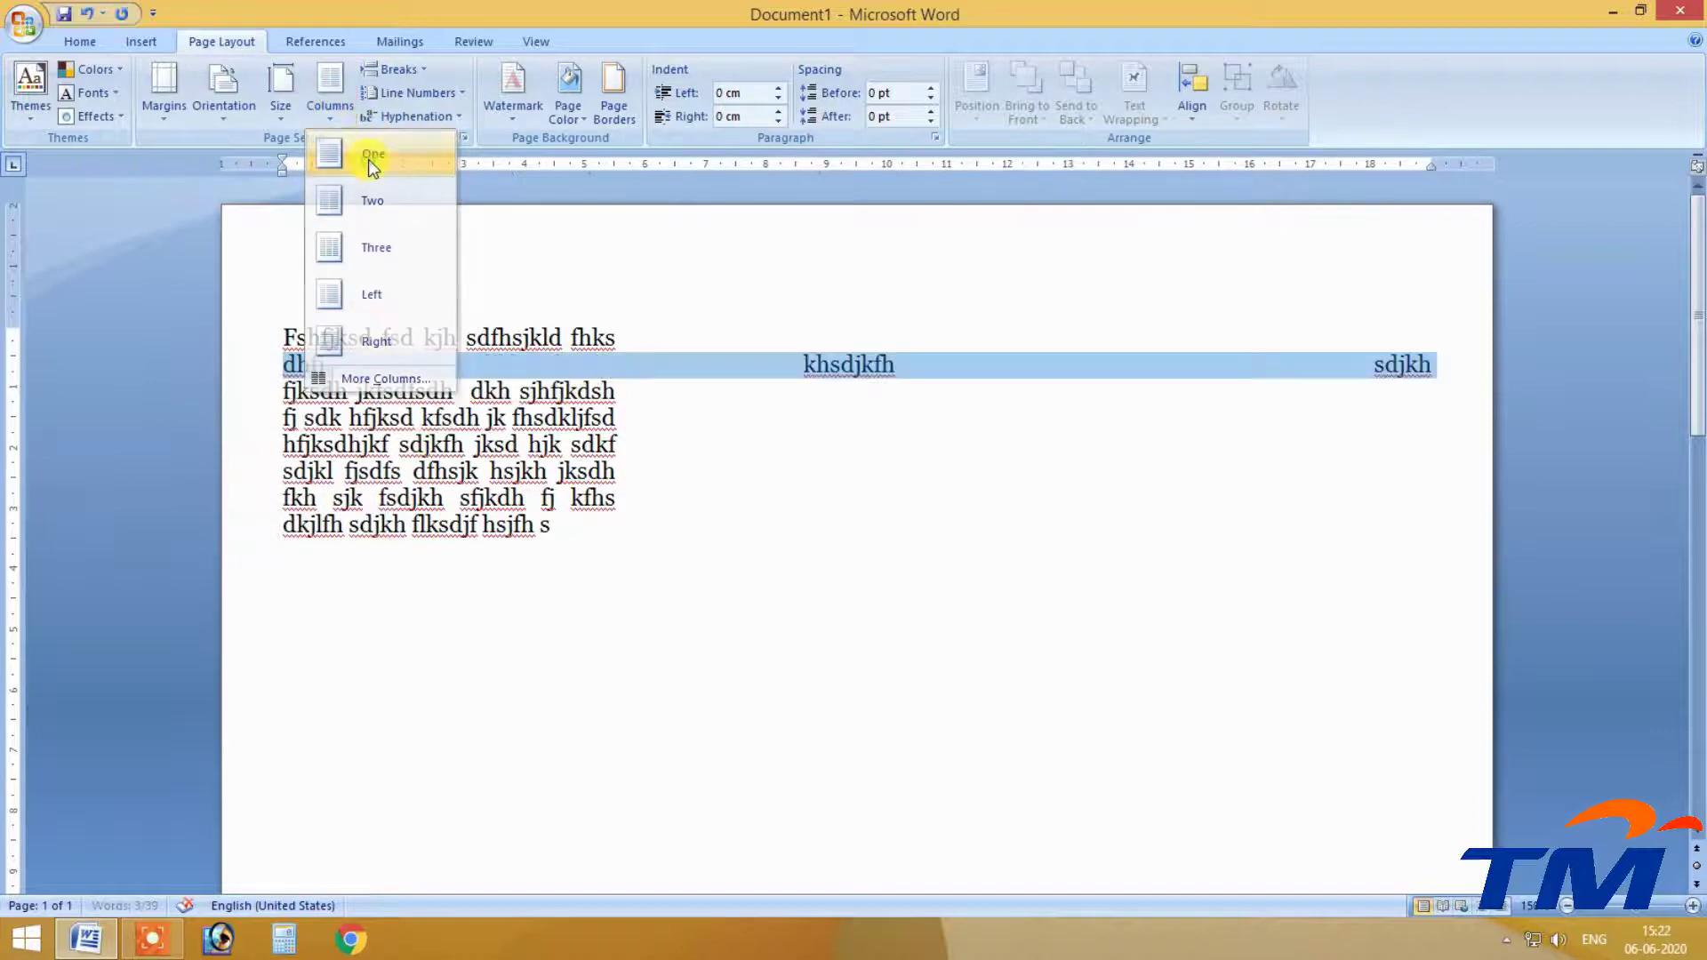
Look over the detailed column settings for the selected words and close them.
left_click(309, 114)
left_click(359, 379)
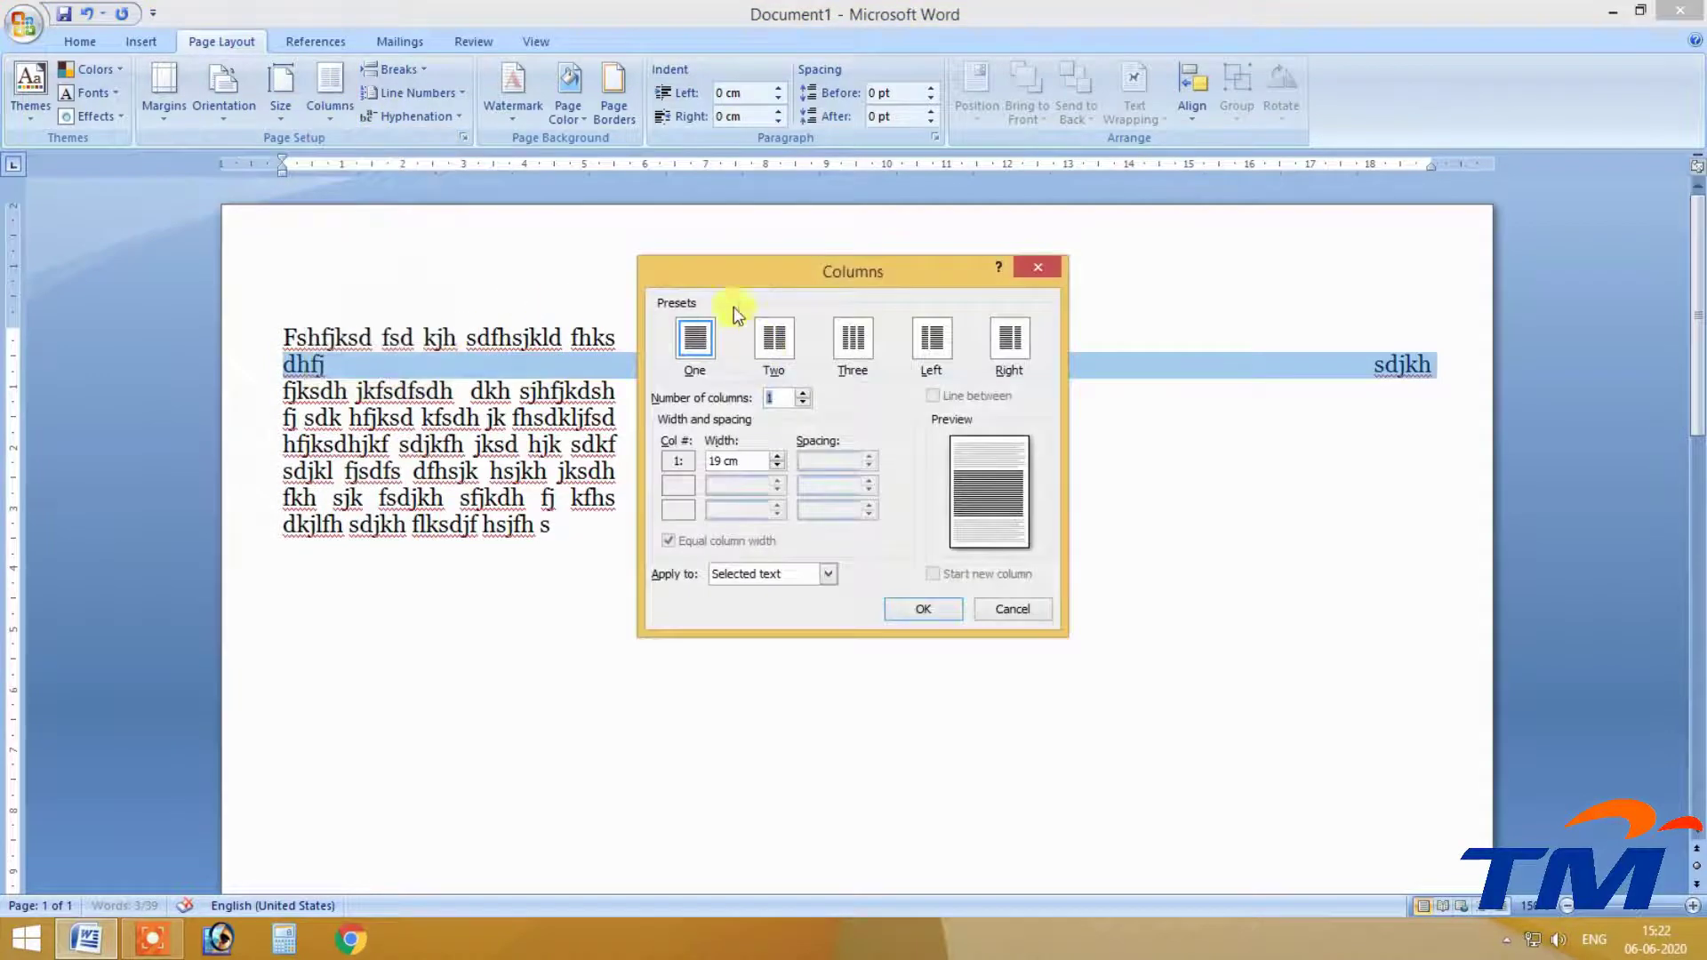
left_click_drag(764, 266, 829, 109)
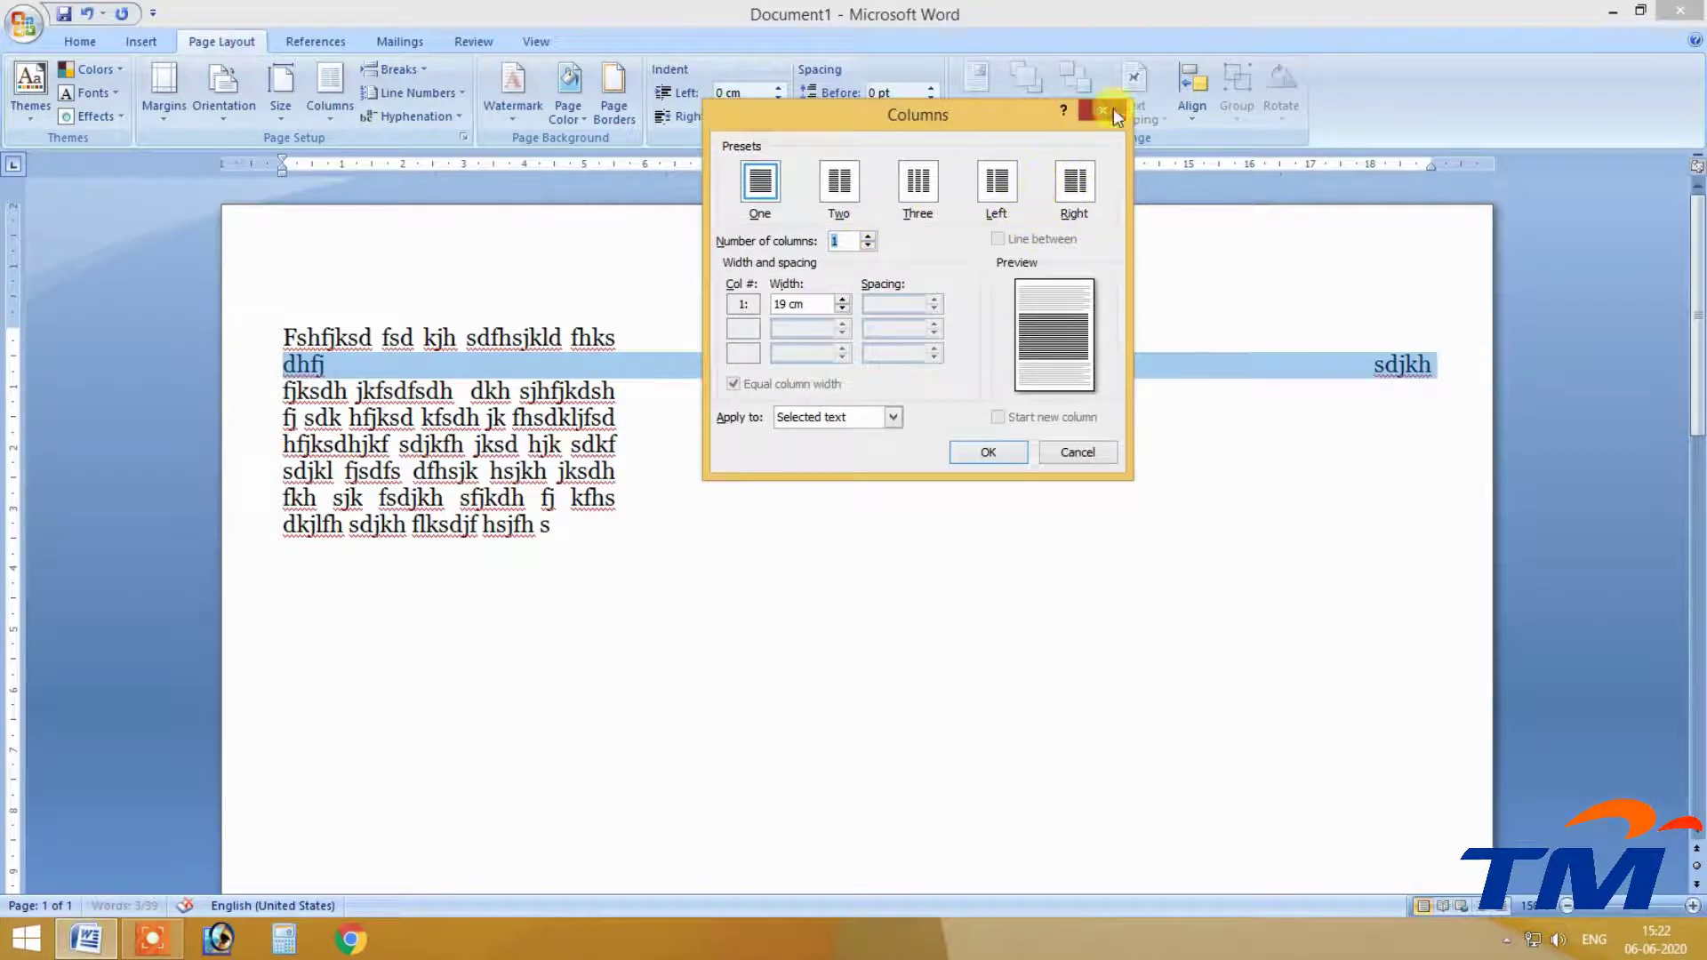
left_click(1086, 115)
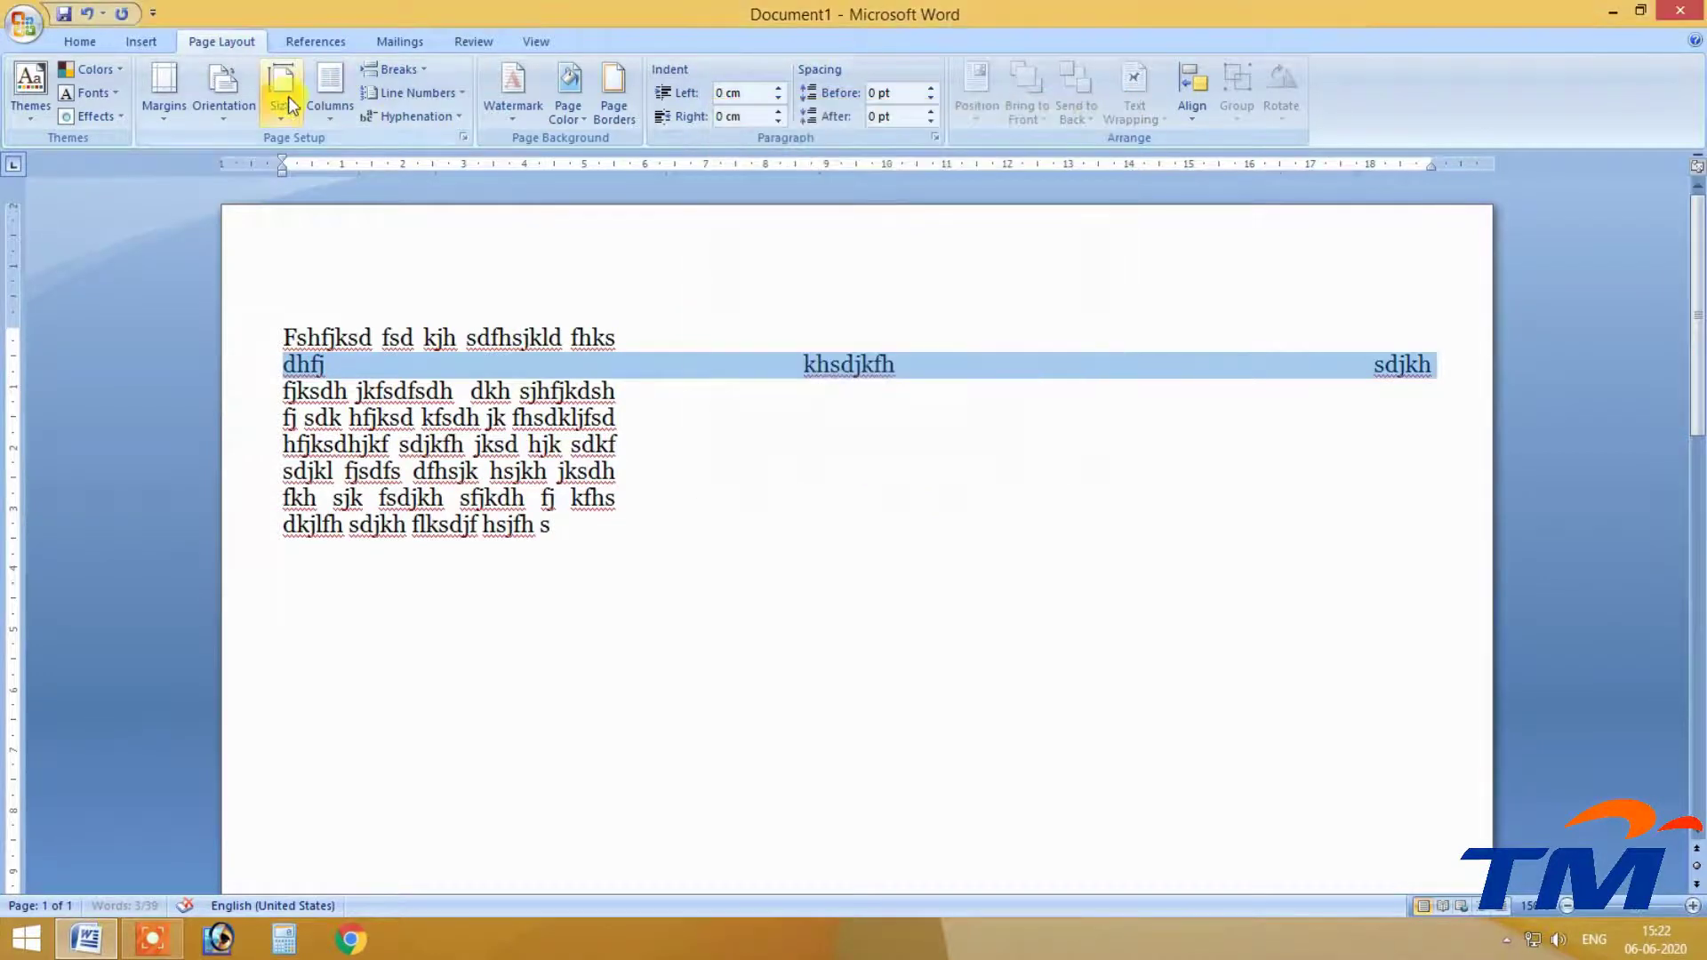
Apply the Left column layout to the selected words on the second line and clear the selection.
left_click(334, 119)
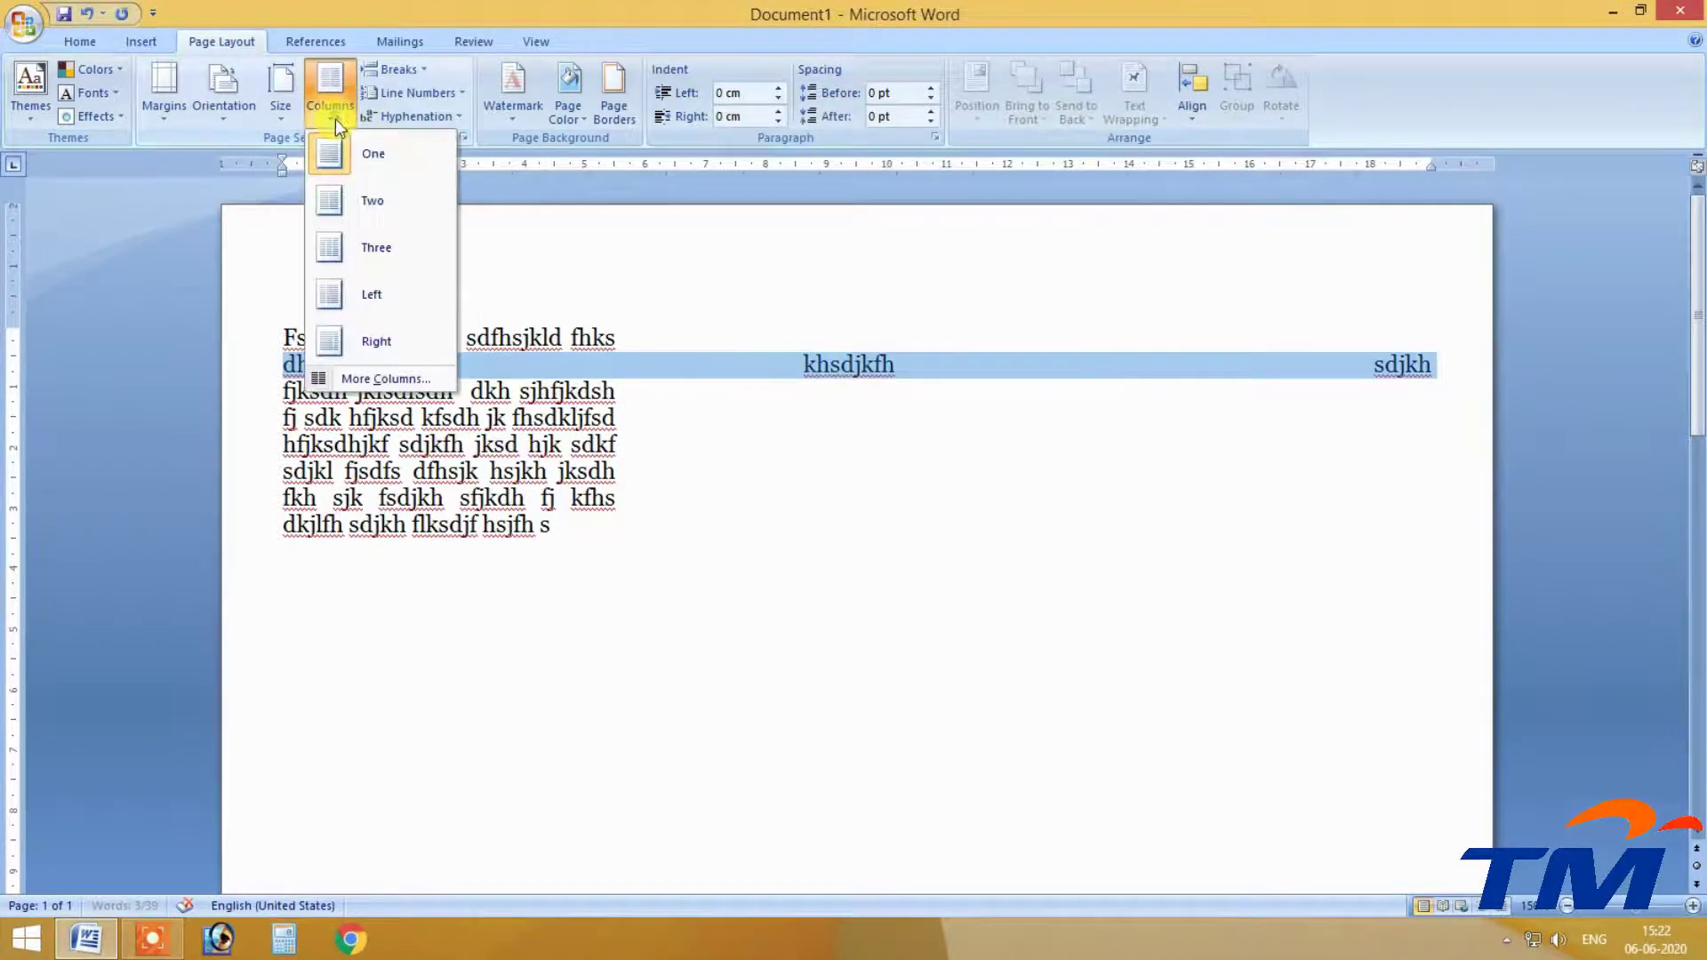
left_click(371, 295)
left_click(660, 348)
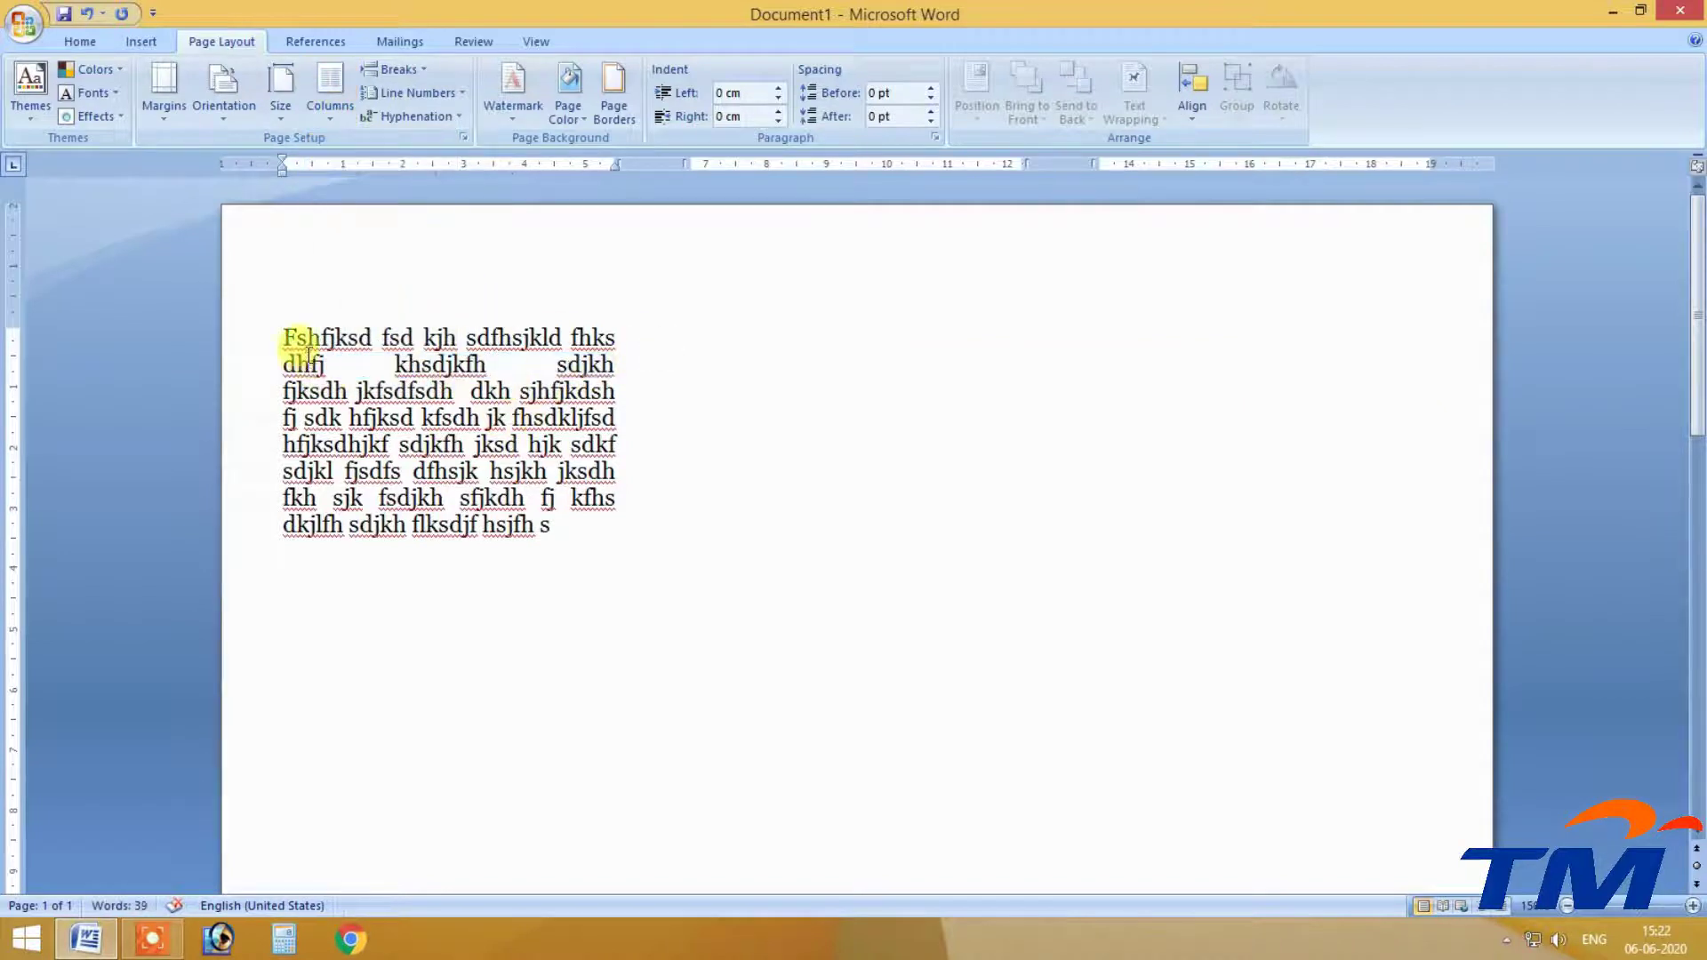
left_click_drag(284, 363, 555, 366)
left_click(702, 299)
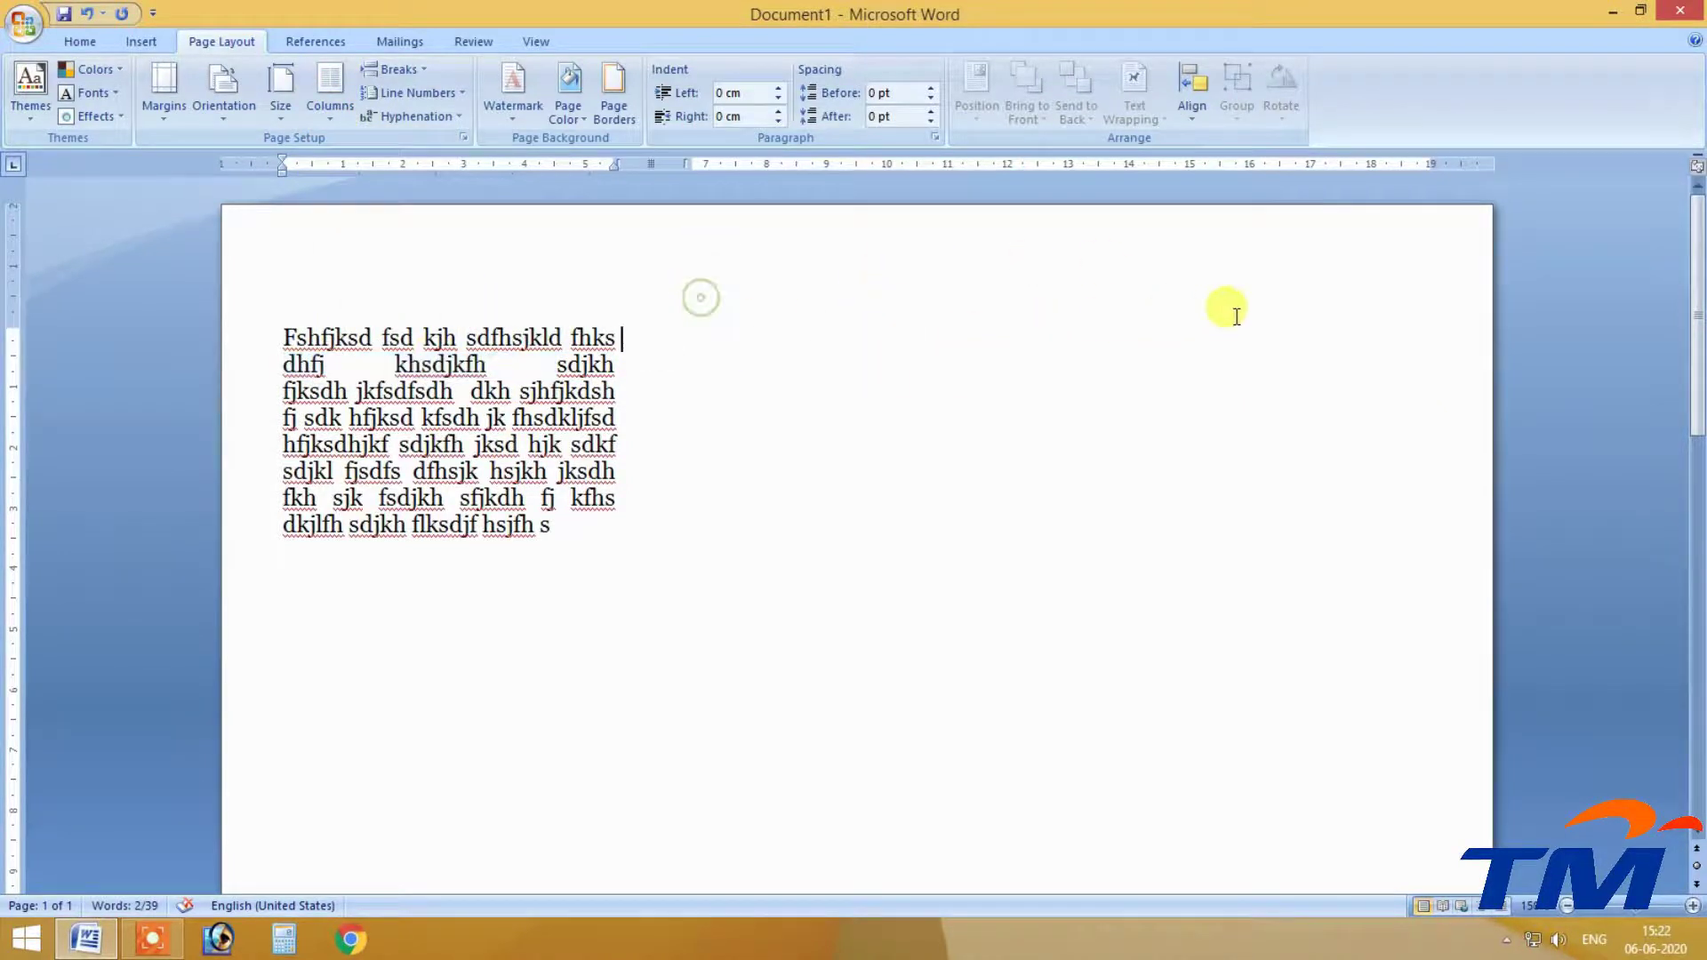
Insert a page break after the paragraph's last word and delete it again.
left_click(553, 525)
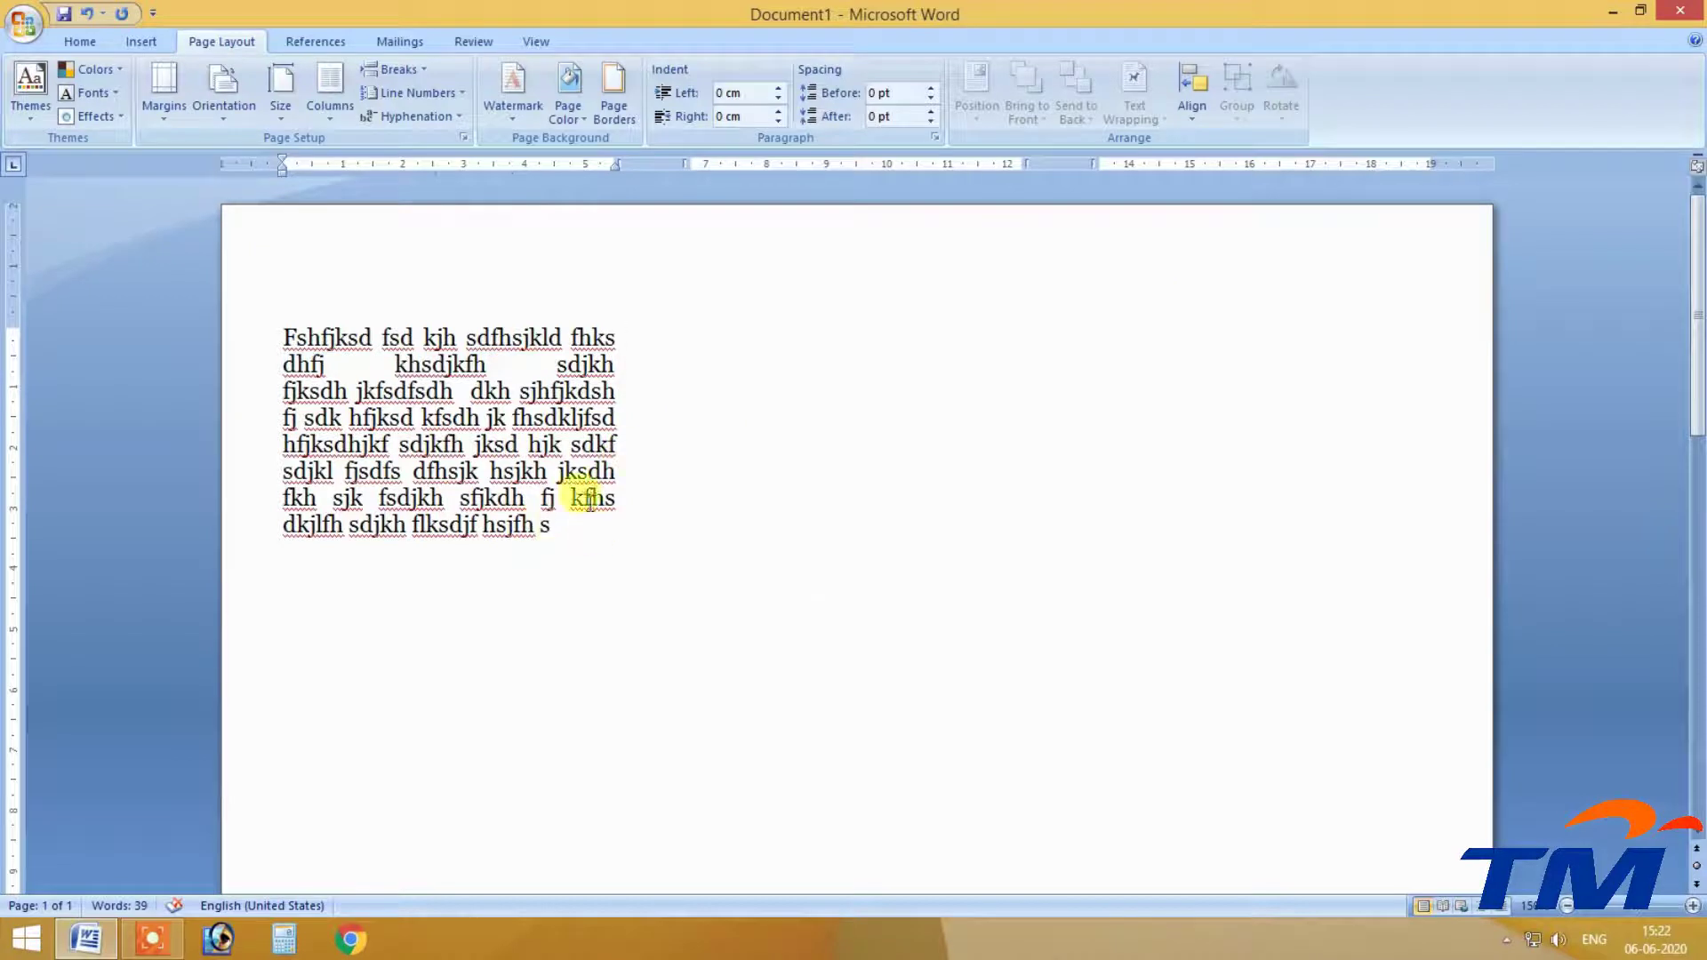
key("ctrl+Return")
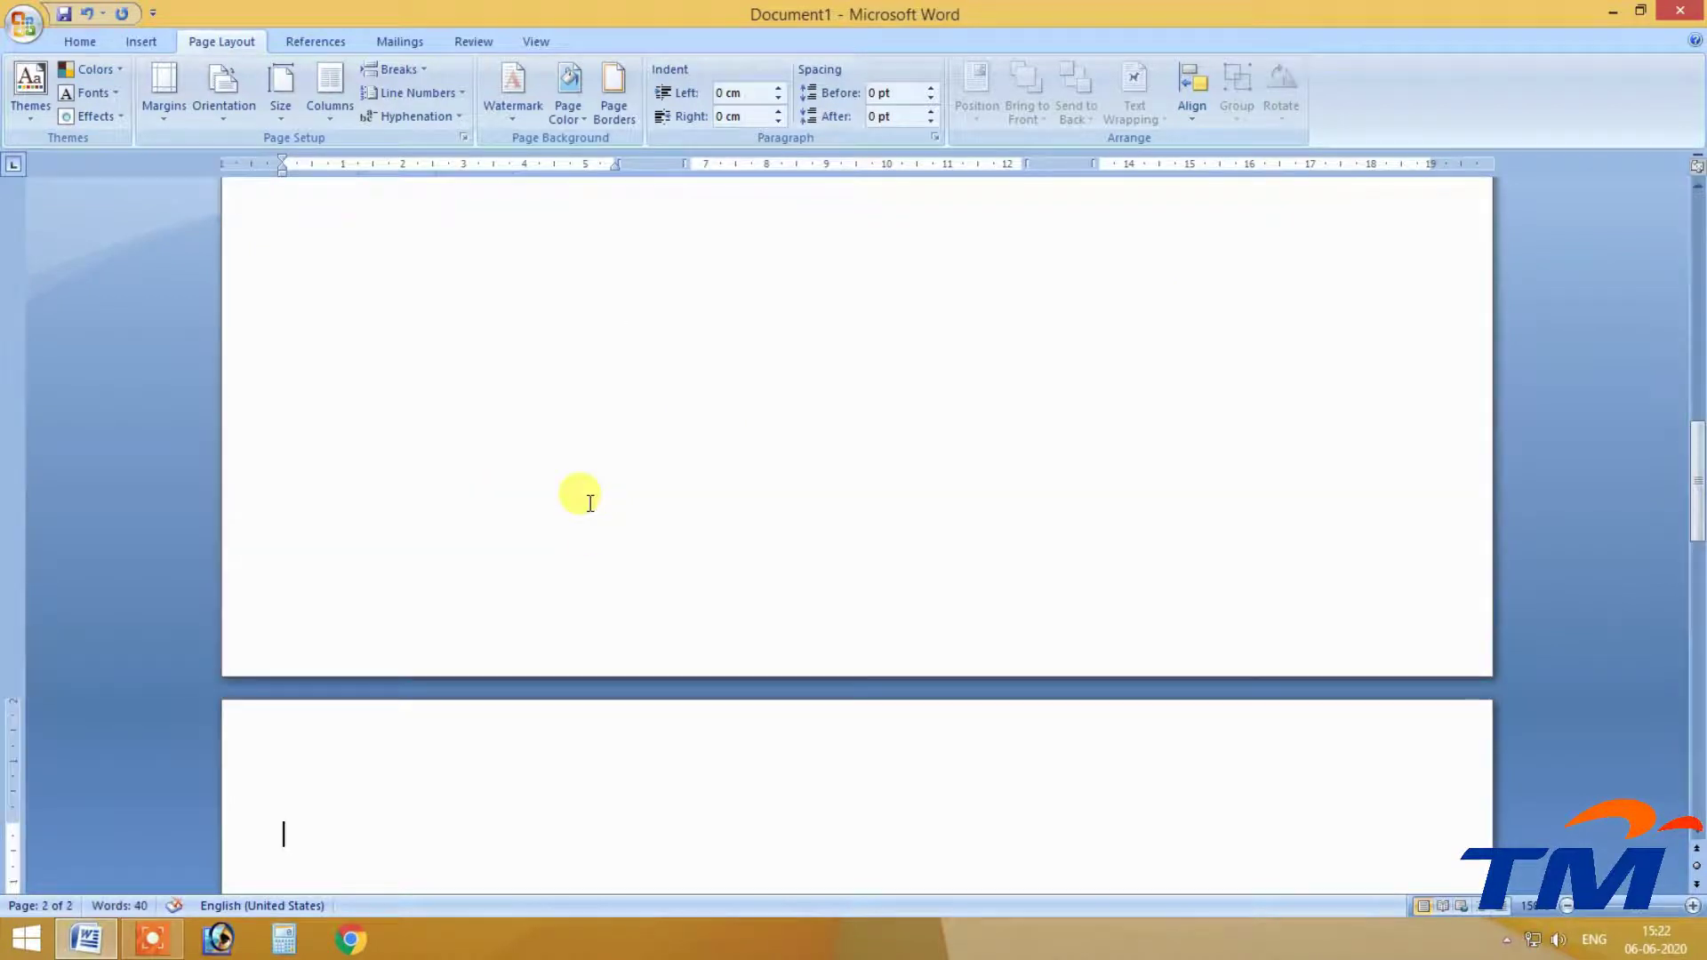
key("BackSpace")
scroll(136, 683, "up", 10)
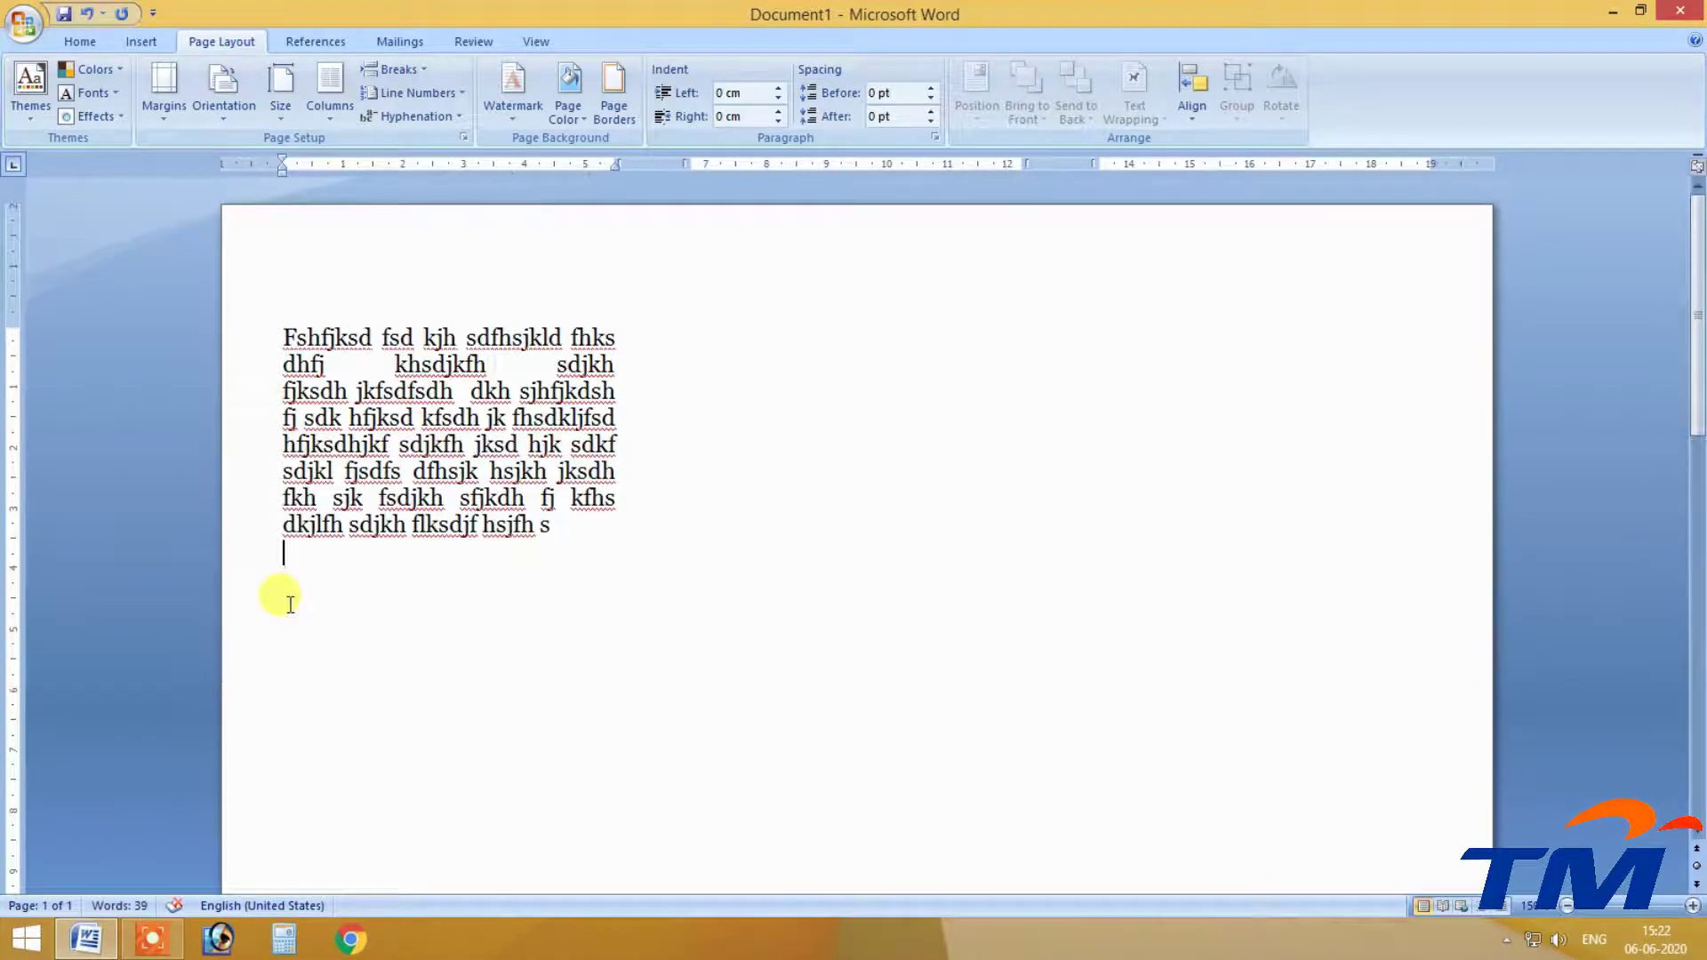
Insert a column break below the paragraph and enter sample text starting "fhdks fkhsdj hksdj" in the second column.
key("ctrl+shift+Return")
type("fhdks fkhsdj hksdj")
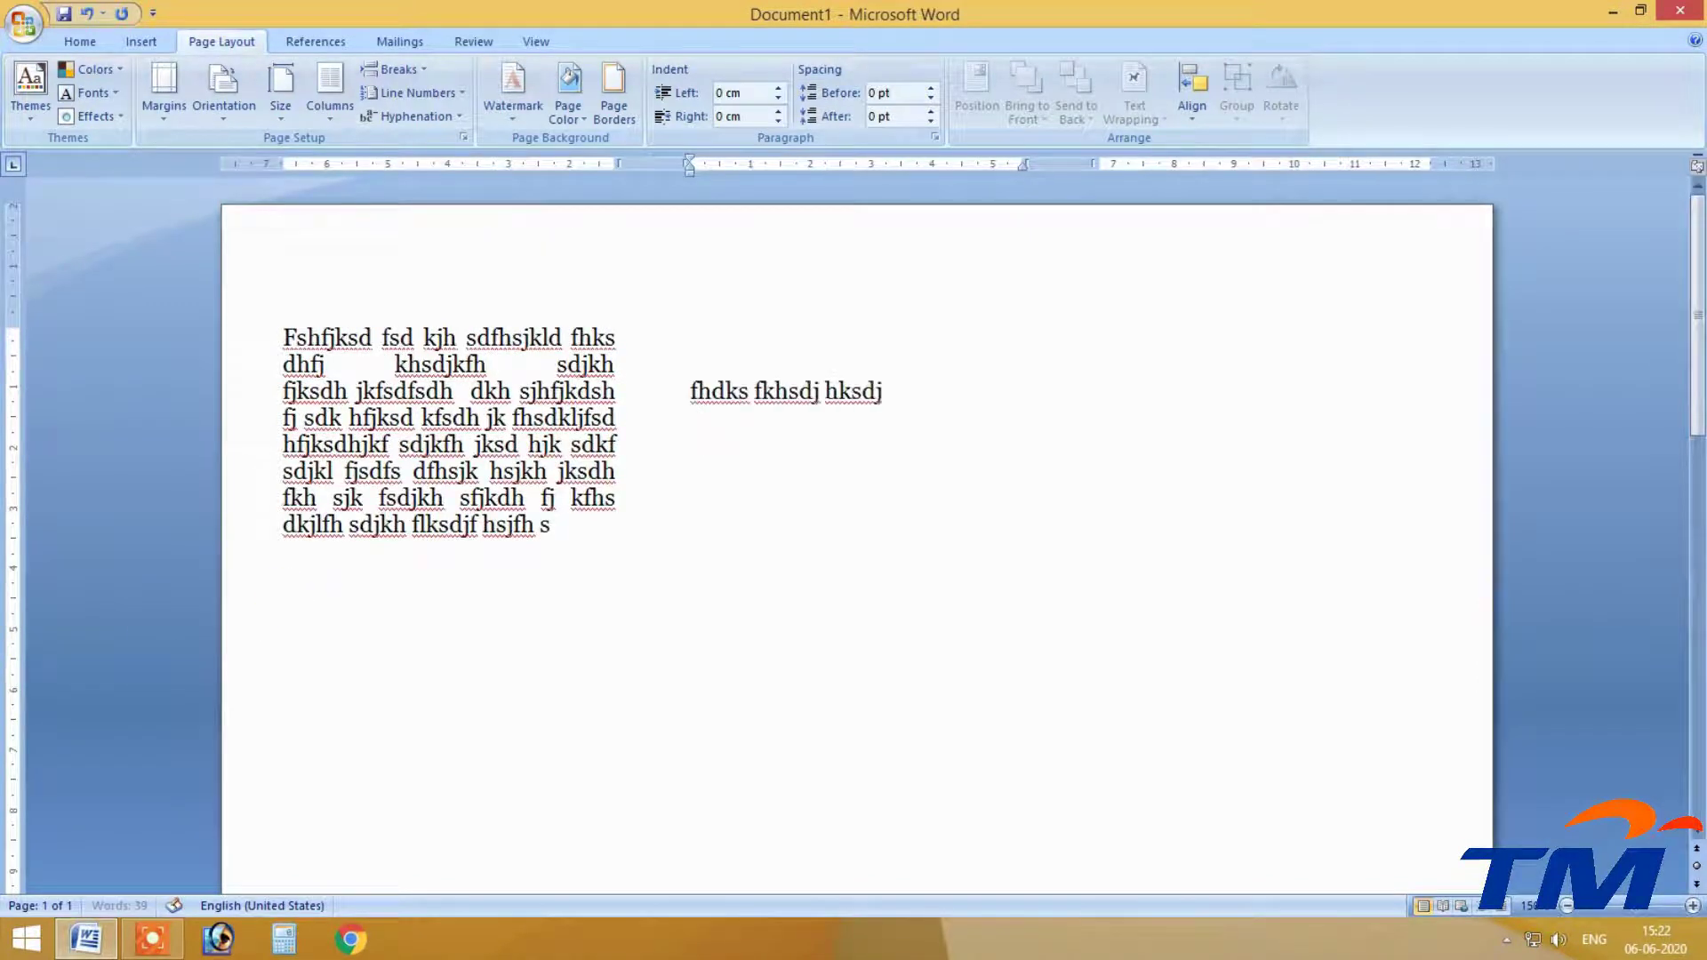
type(" jksdh jk fsfh sjk shdjk fhjsdkh fjksdjkfh sdjk sd")
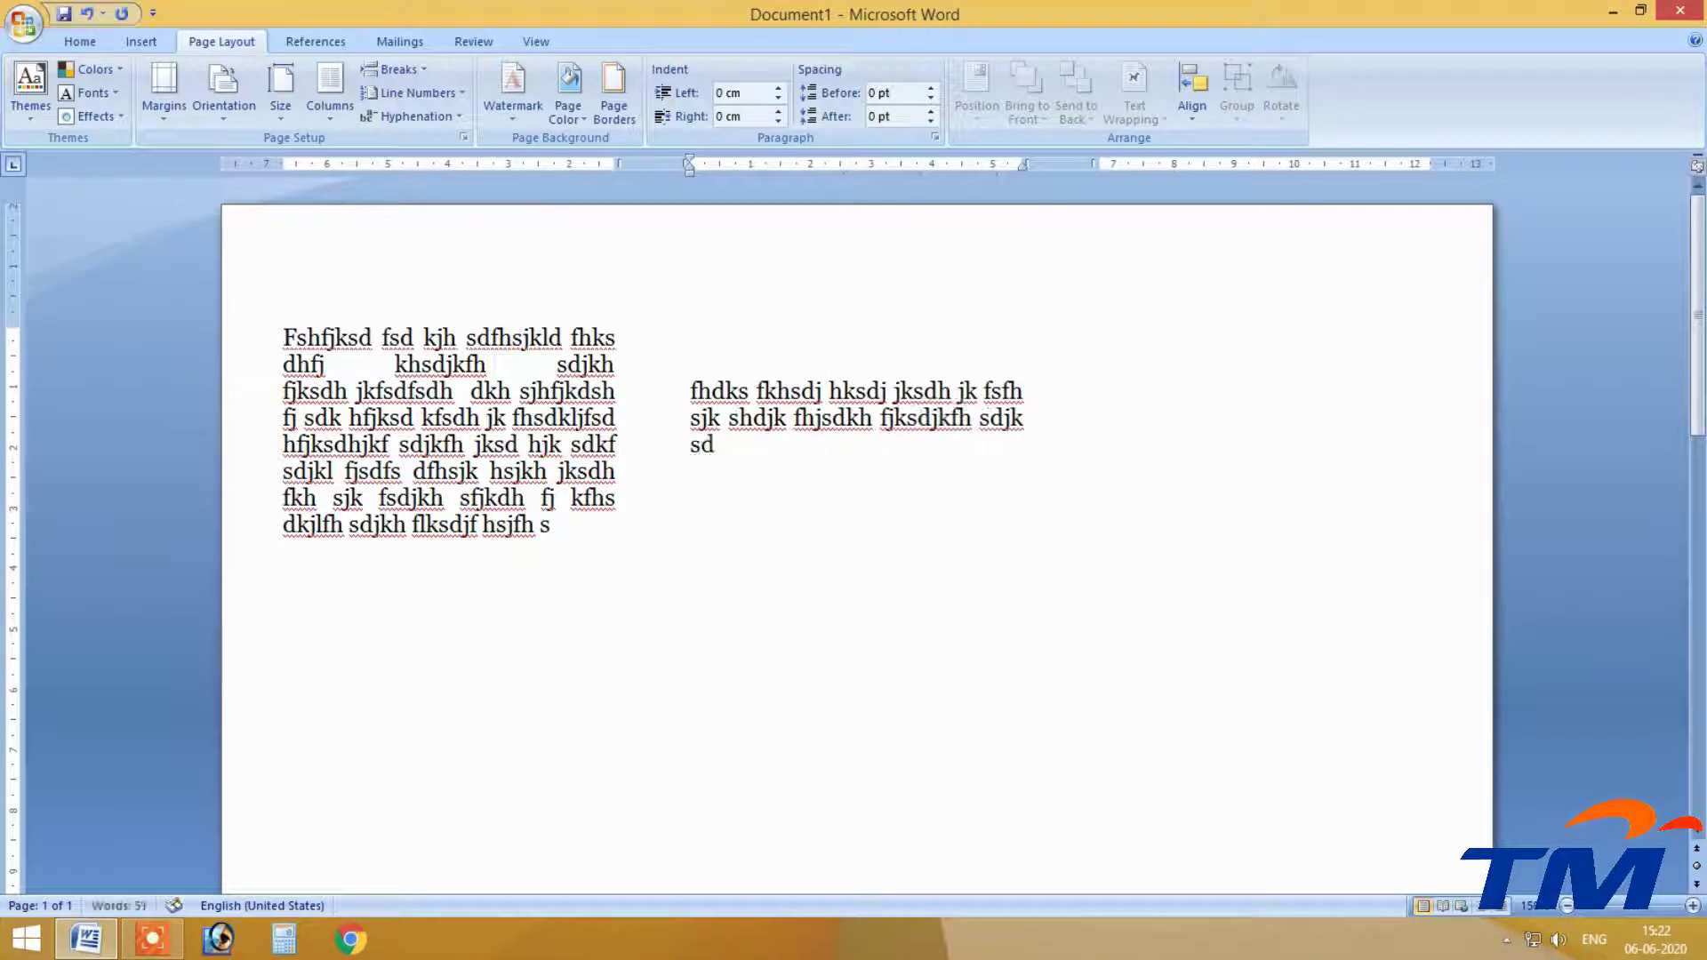
Apply the Left column layout and extend the text in the wider column with more sample words, ending in "sjkd hfjksd".
left_click(330, 88)
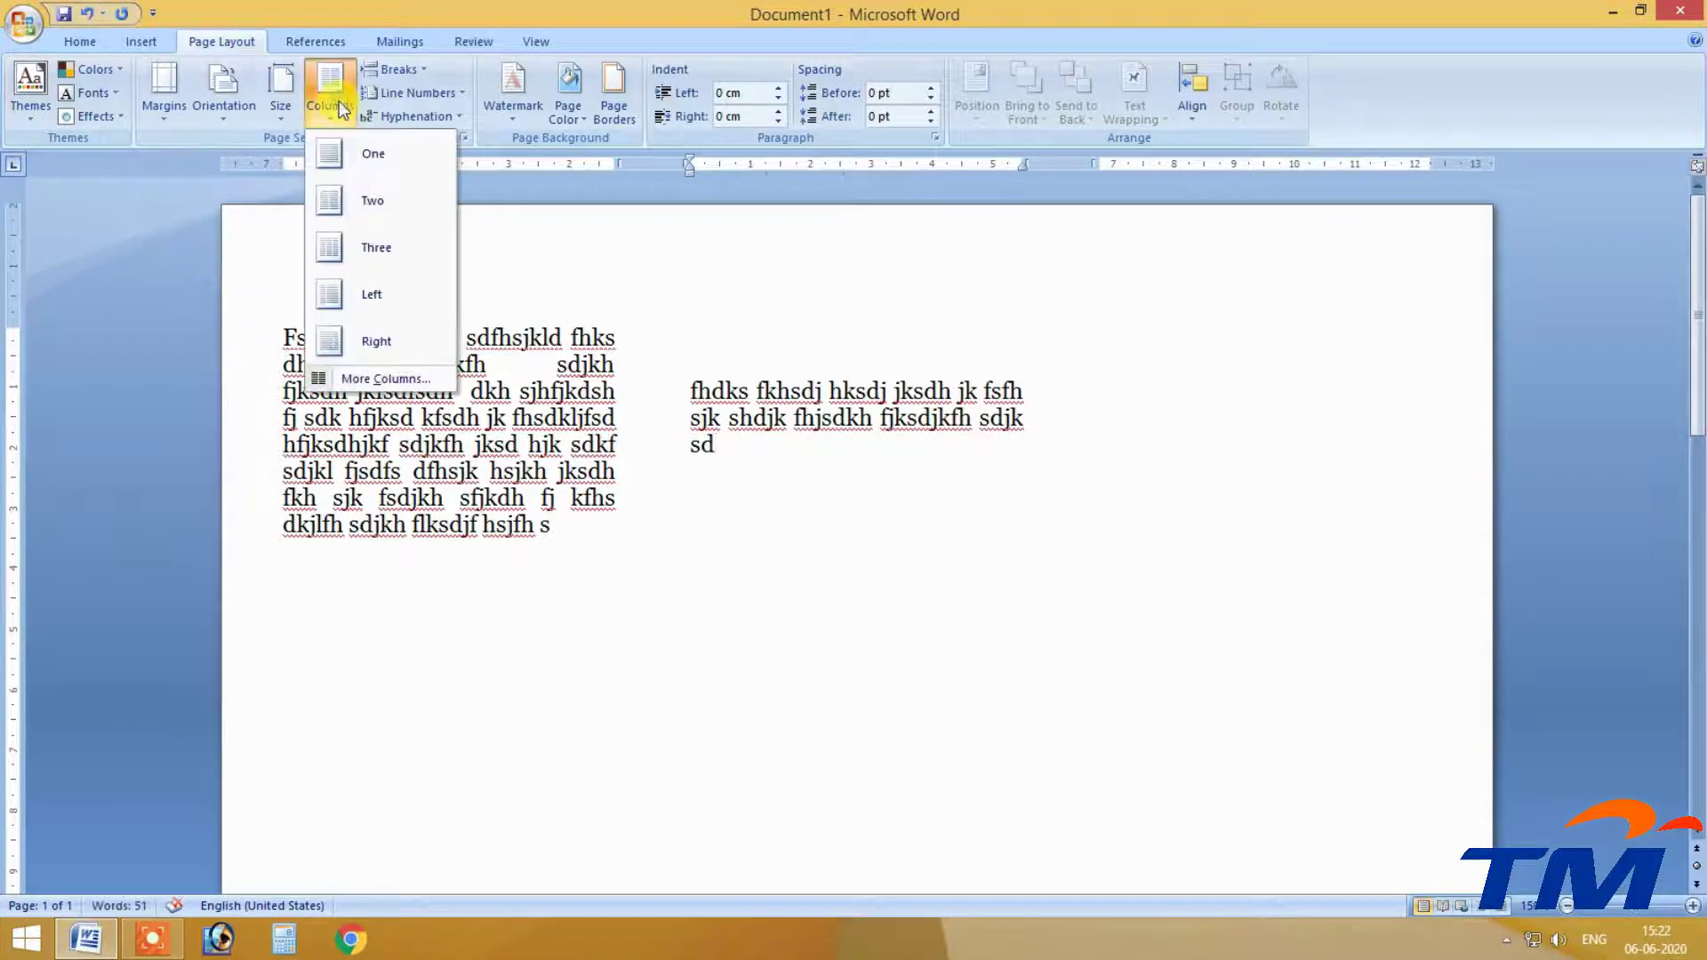
left_click(372, 295)
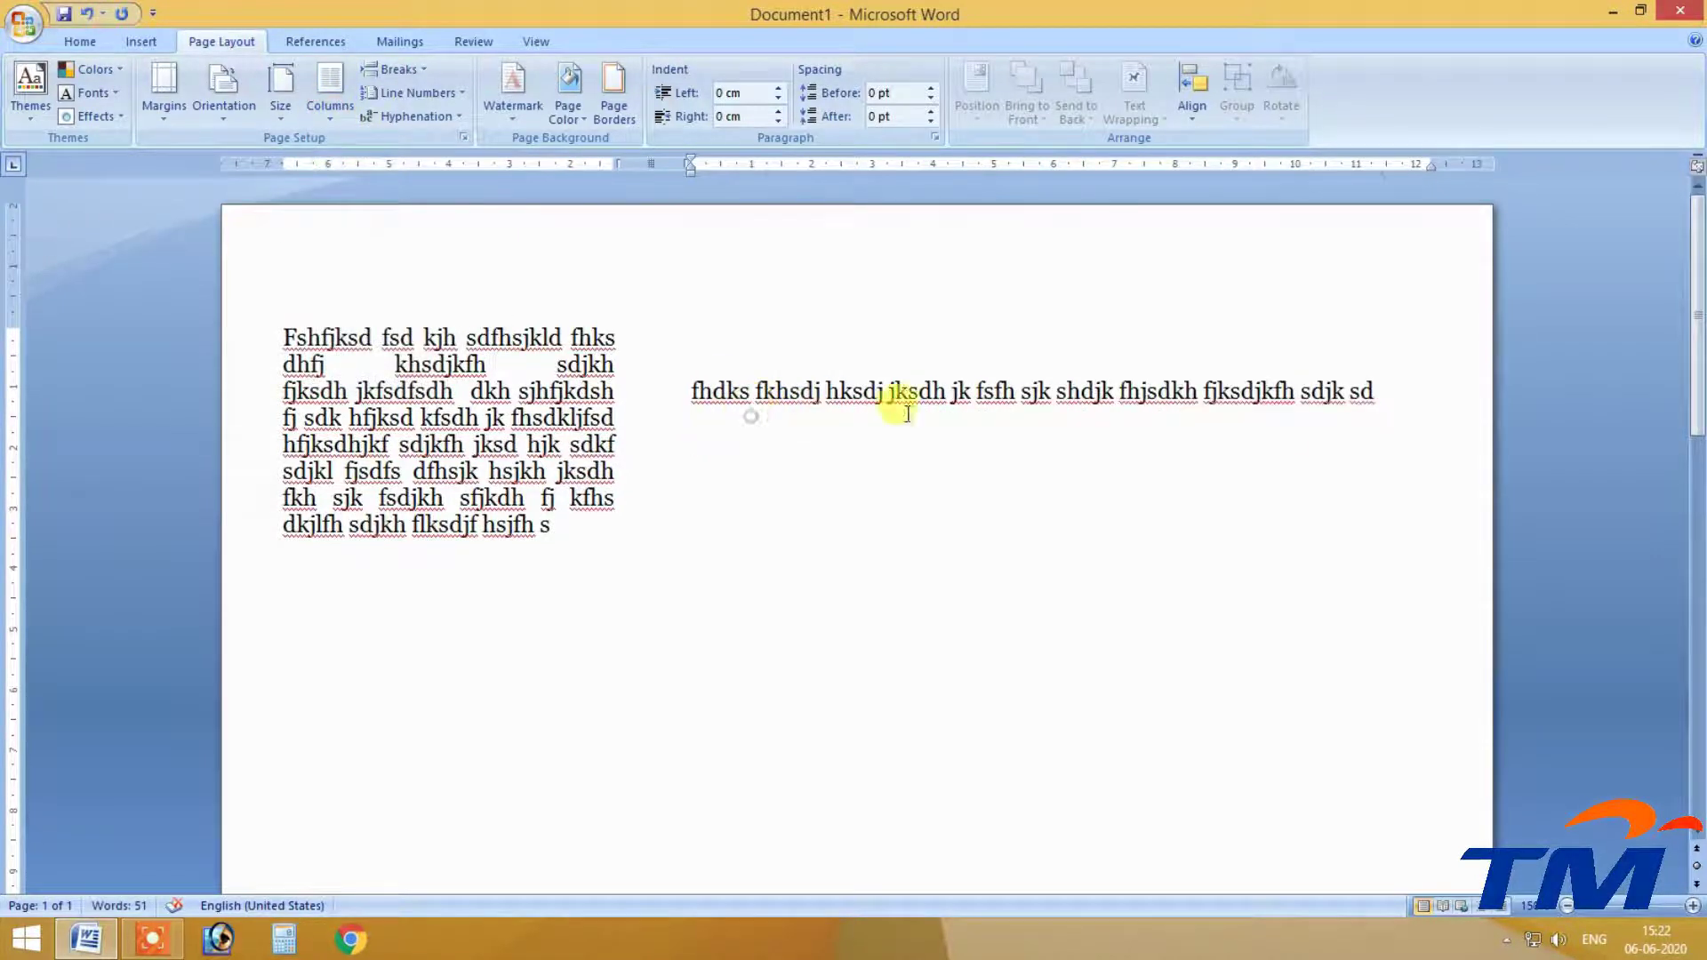
type("h dsfjk sdhkhsj")
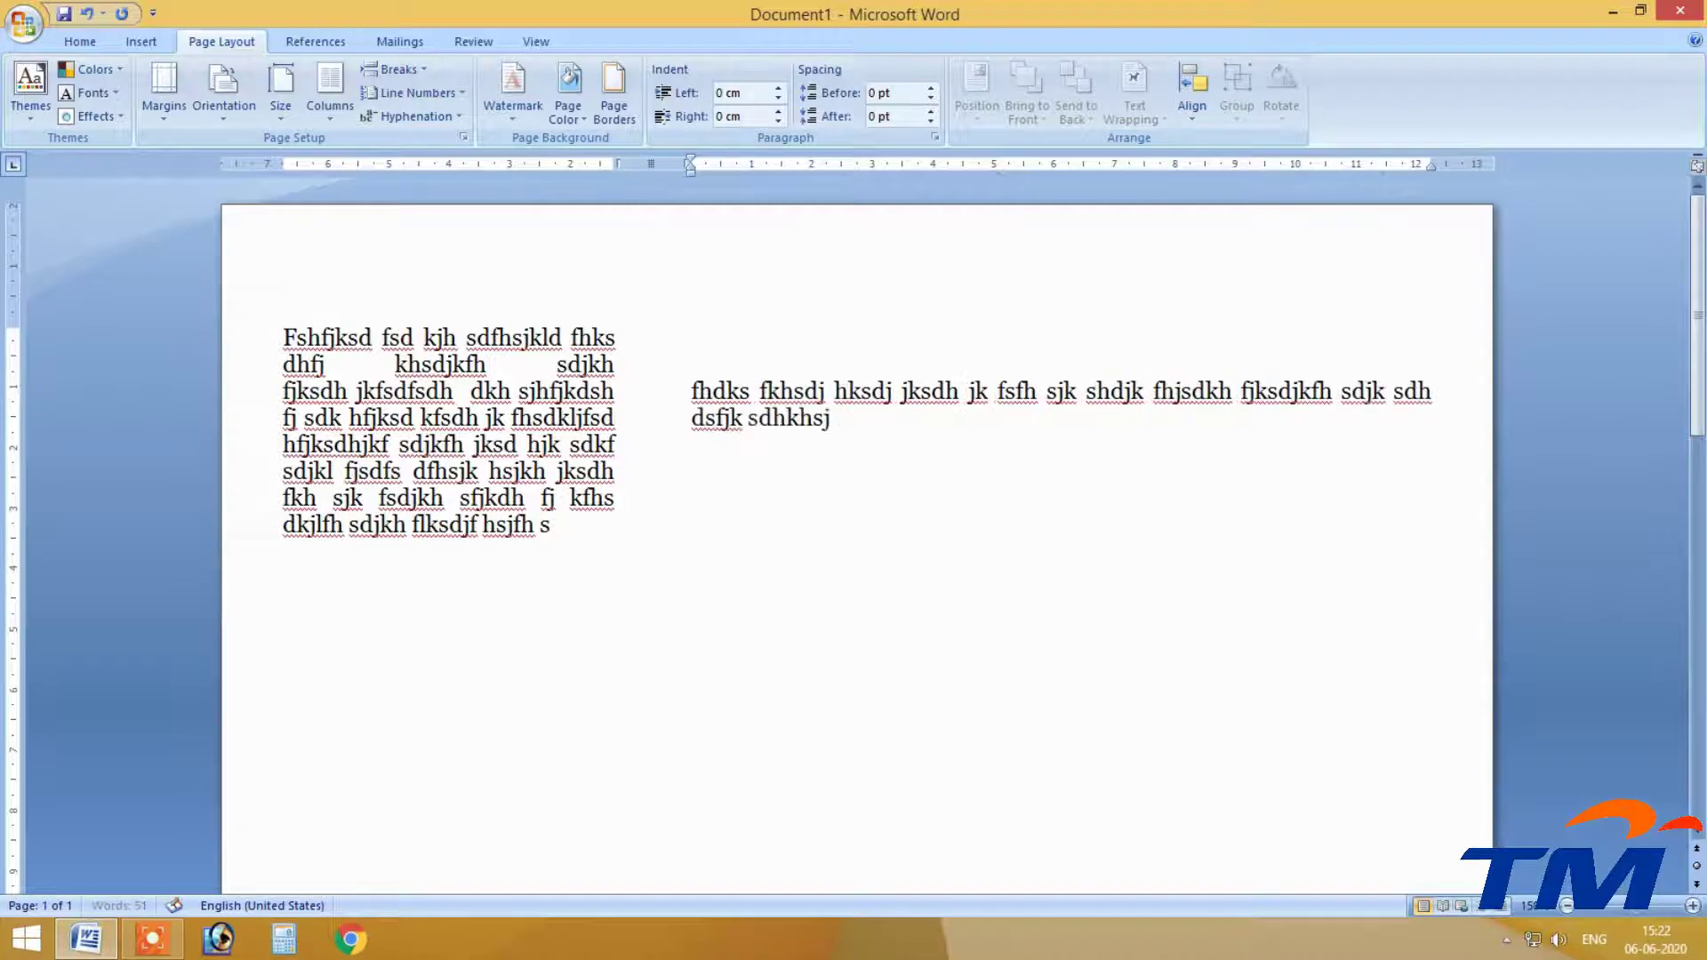
type("hjks sdjhjksd f sdhk sjfh jksdhsdhsjk h")
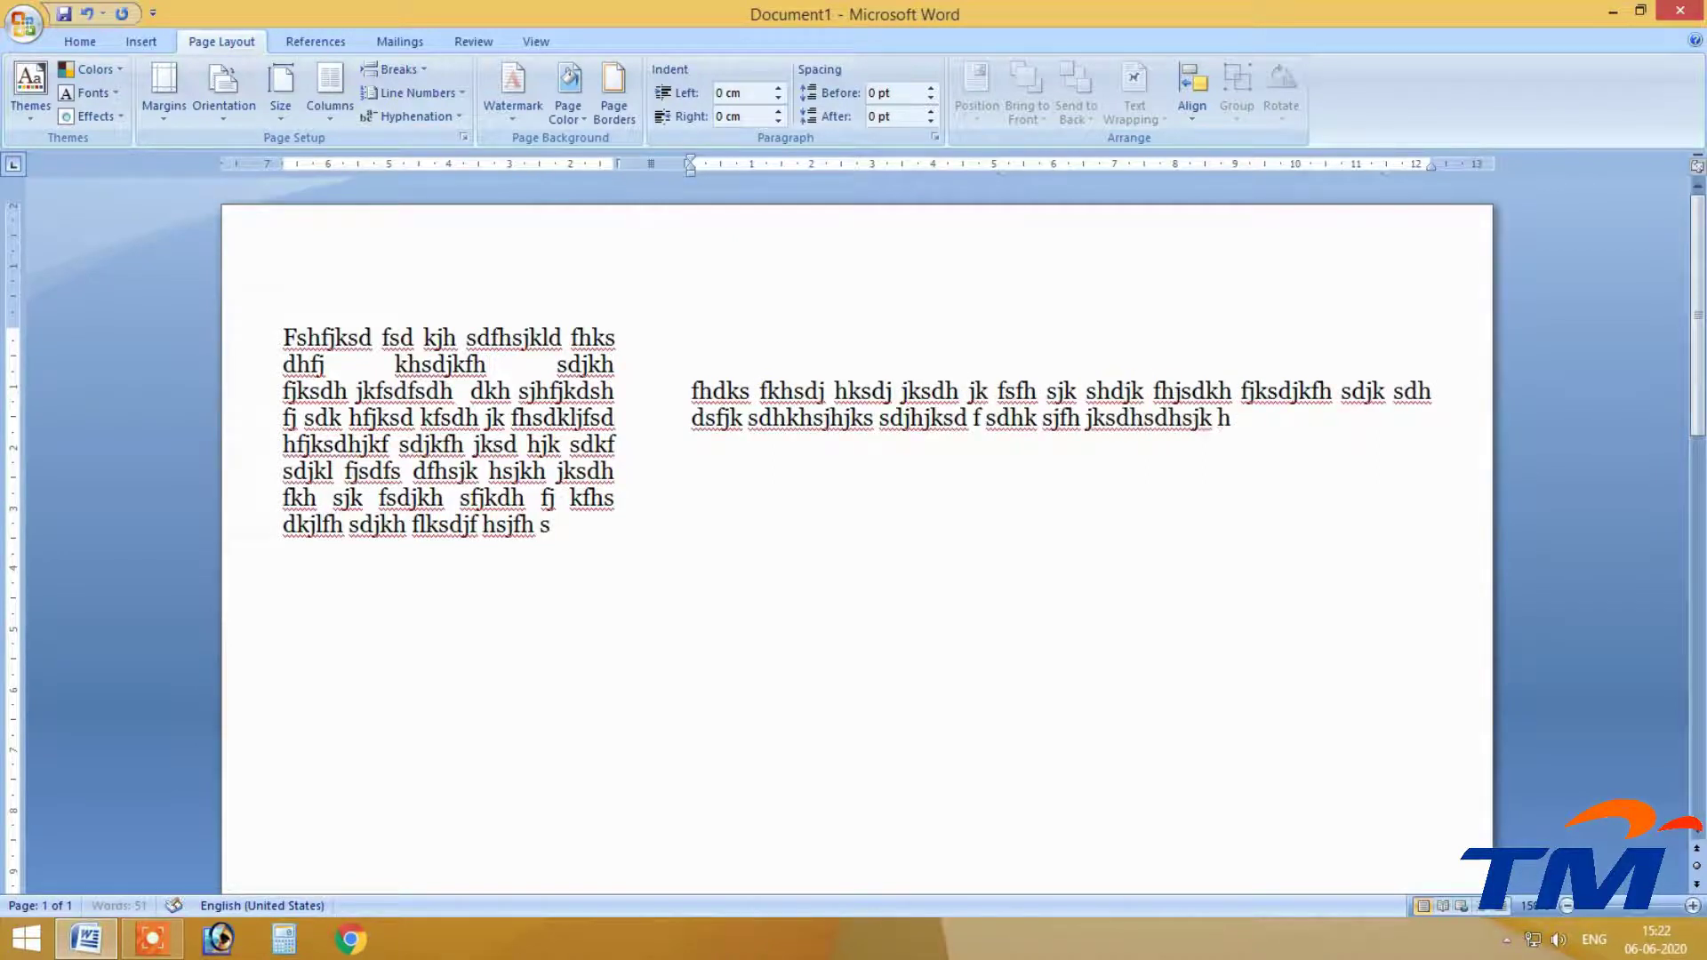
type("jksh jk hsjkh fkjsh fjksfh sdjk fjks hfjsd sd jkshfjk sh")
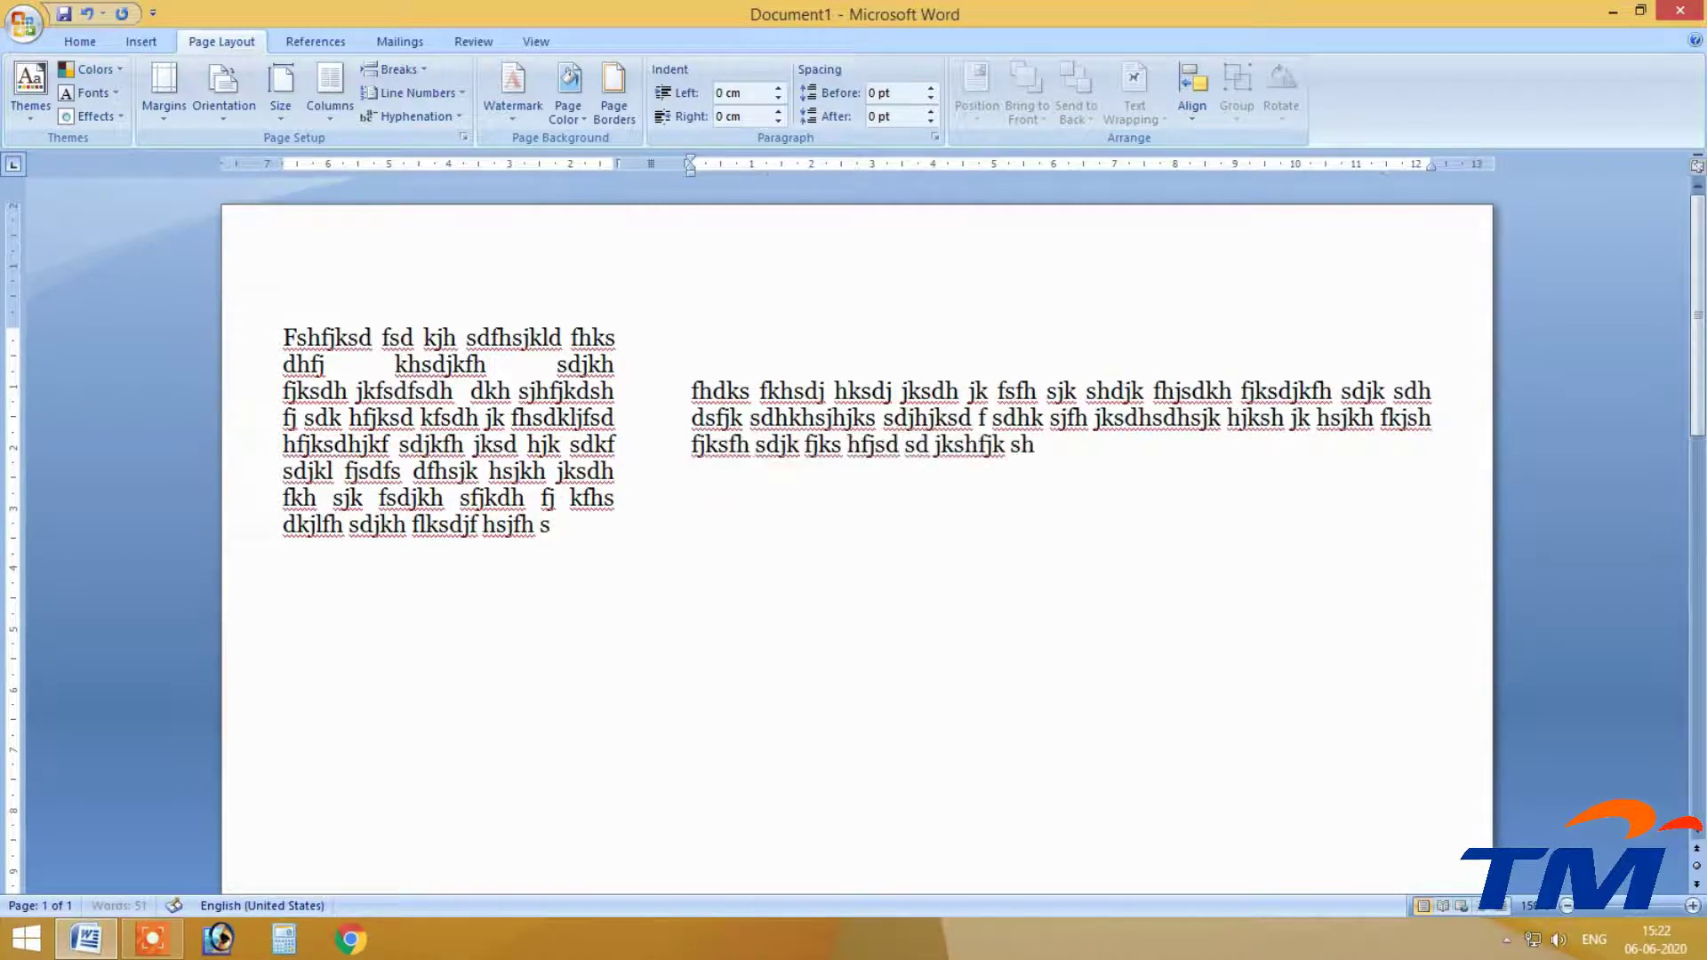
type("djhjks jsjk hsdjkf hkjshfjks kjfh jkshdj fhsdjkfh sjkd hfjksd")
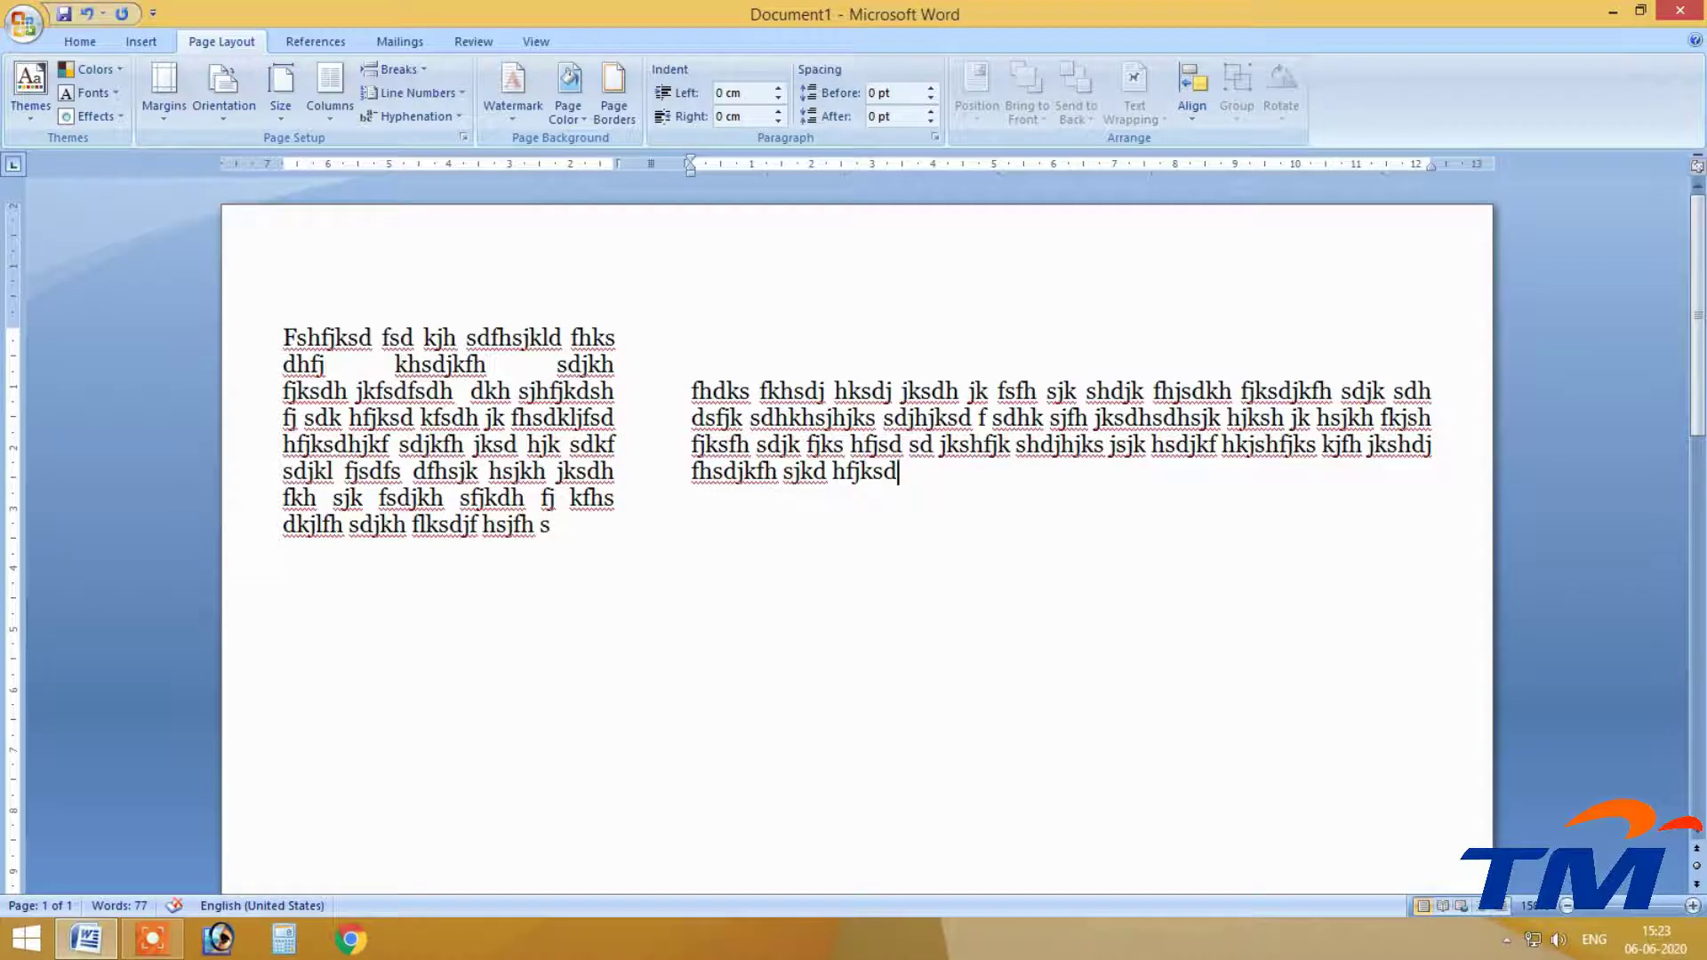
Delete all the sample text from both columns and return the page to a single column.
left_click_drag(915, 477, 648, 350)
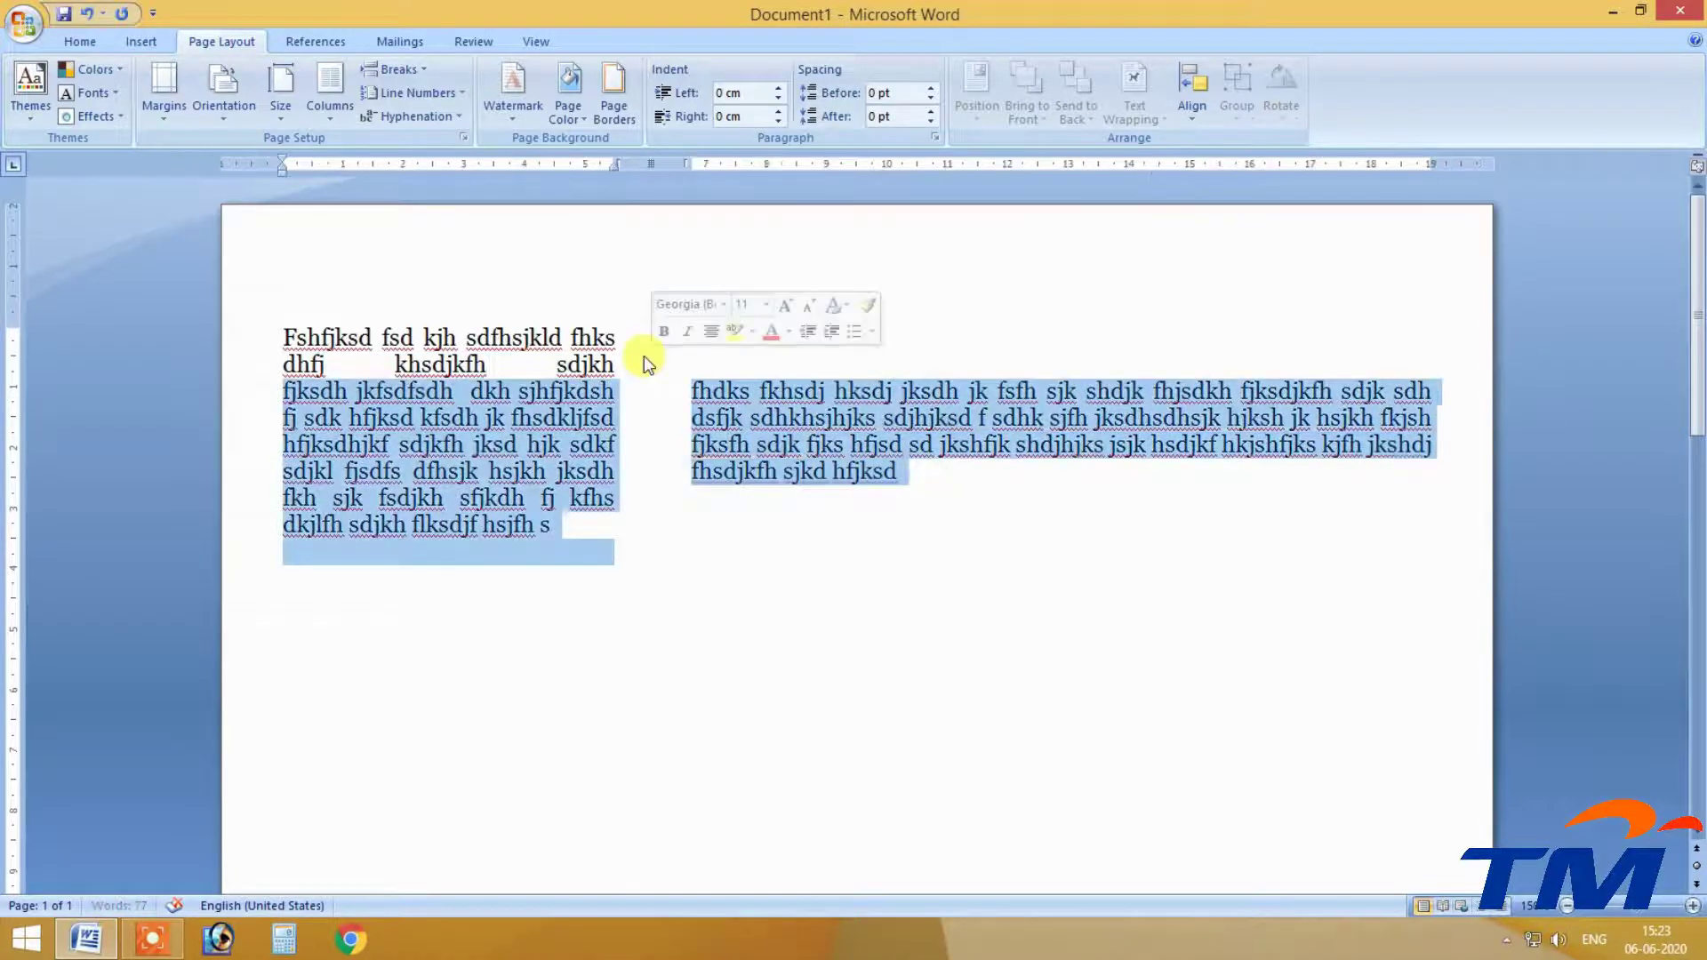
key("BackSpace")
key("BackSpace")
key("BackSpace")
key("BackSpace")
key("BackSpace")
key("BackSpace")
key("BackSpace")
key("BackSpace")
key("BackSpace")
key("BackSpace")
key("BackSpace")
key("BackSpace")
key("BackSpace")
key("BackSpace")
key("BackSpace")
key("BackSpace")
key("BackSpace")
key("BackSpace")
key("BackSpace")
key("BackSpace")
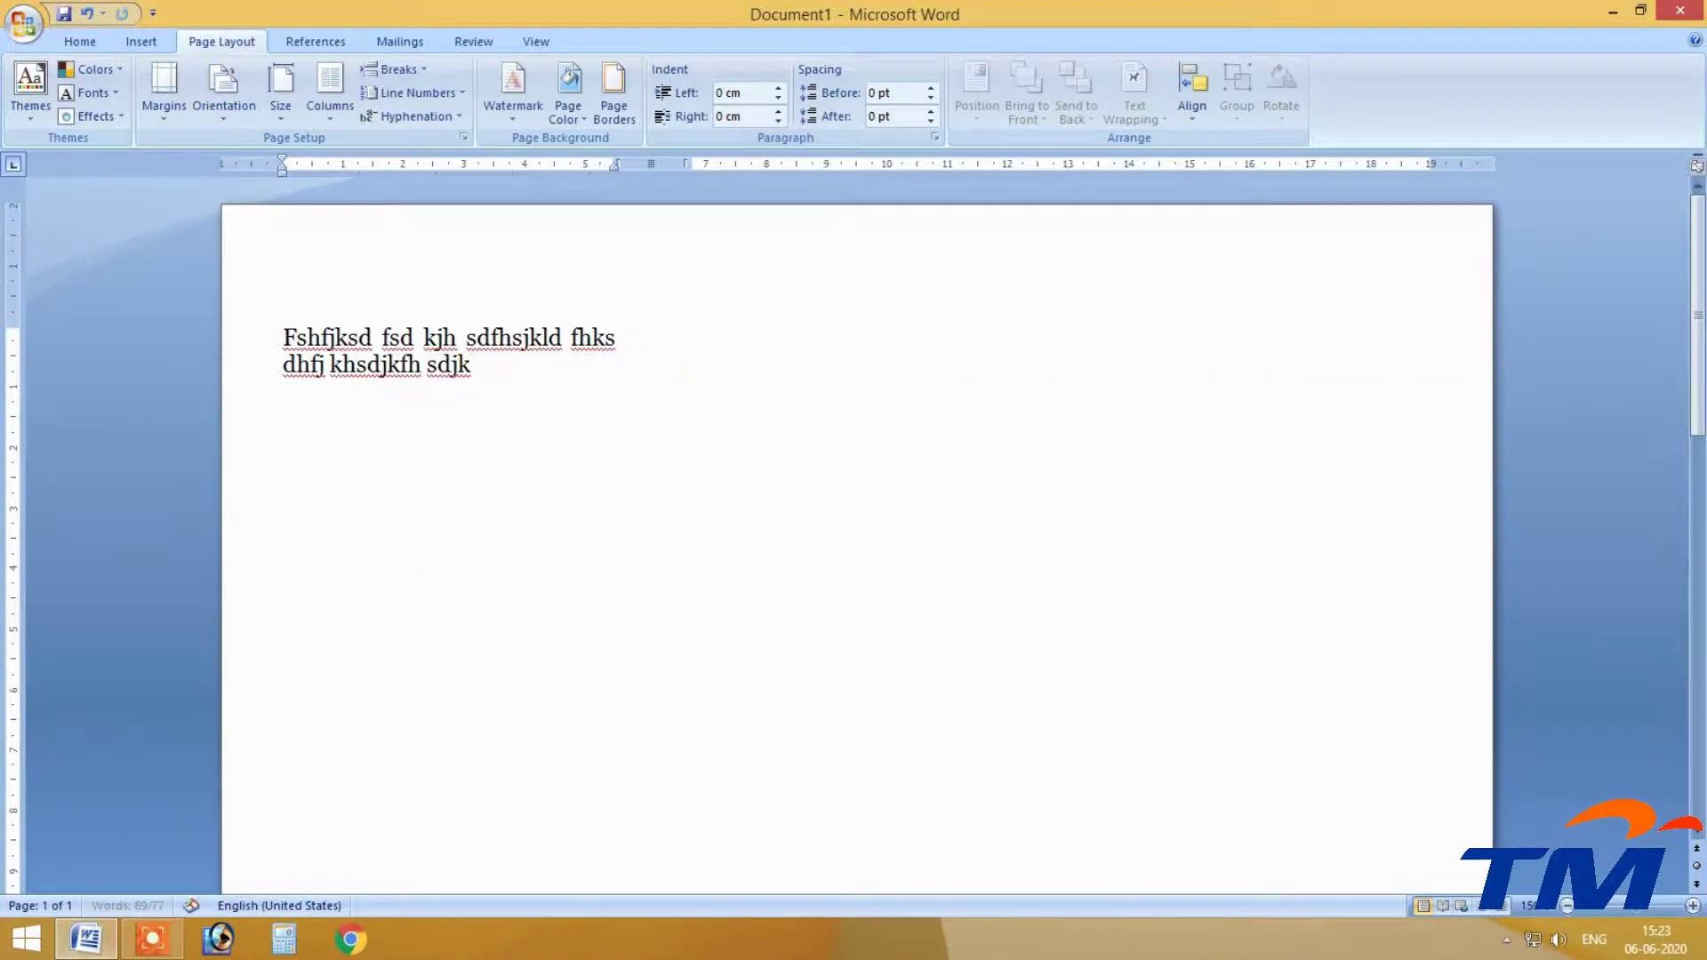
key("BackSpace")
key("BackSpace")
key("BackSpace")
key("BackSpace")
key("BackSpace")
key("BackSpace")
key("BackSpace")
key("BackSpace")
key("BackSpace")
key("BackSpace")
key("BackSpace")
key("BackSpace")
key("BackSpace")
key("BackSpace")
key("BackSpace")
key("BackSpace")
key("BackSpace")
key("BackSpace")
key("BackSpace")
key("BackSpace")
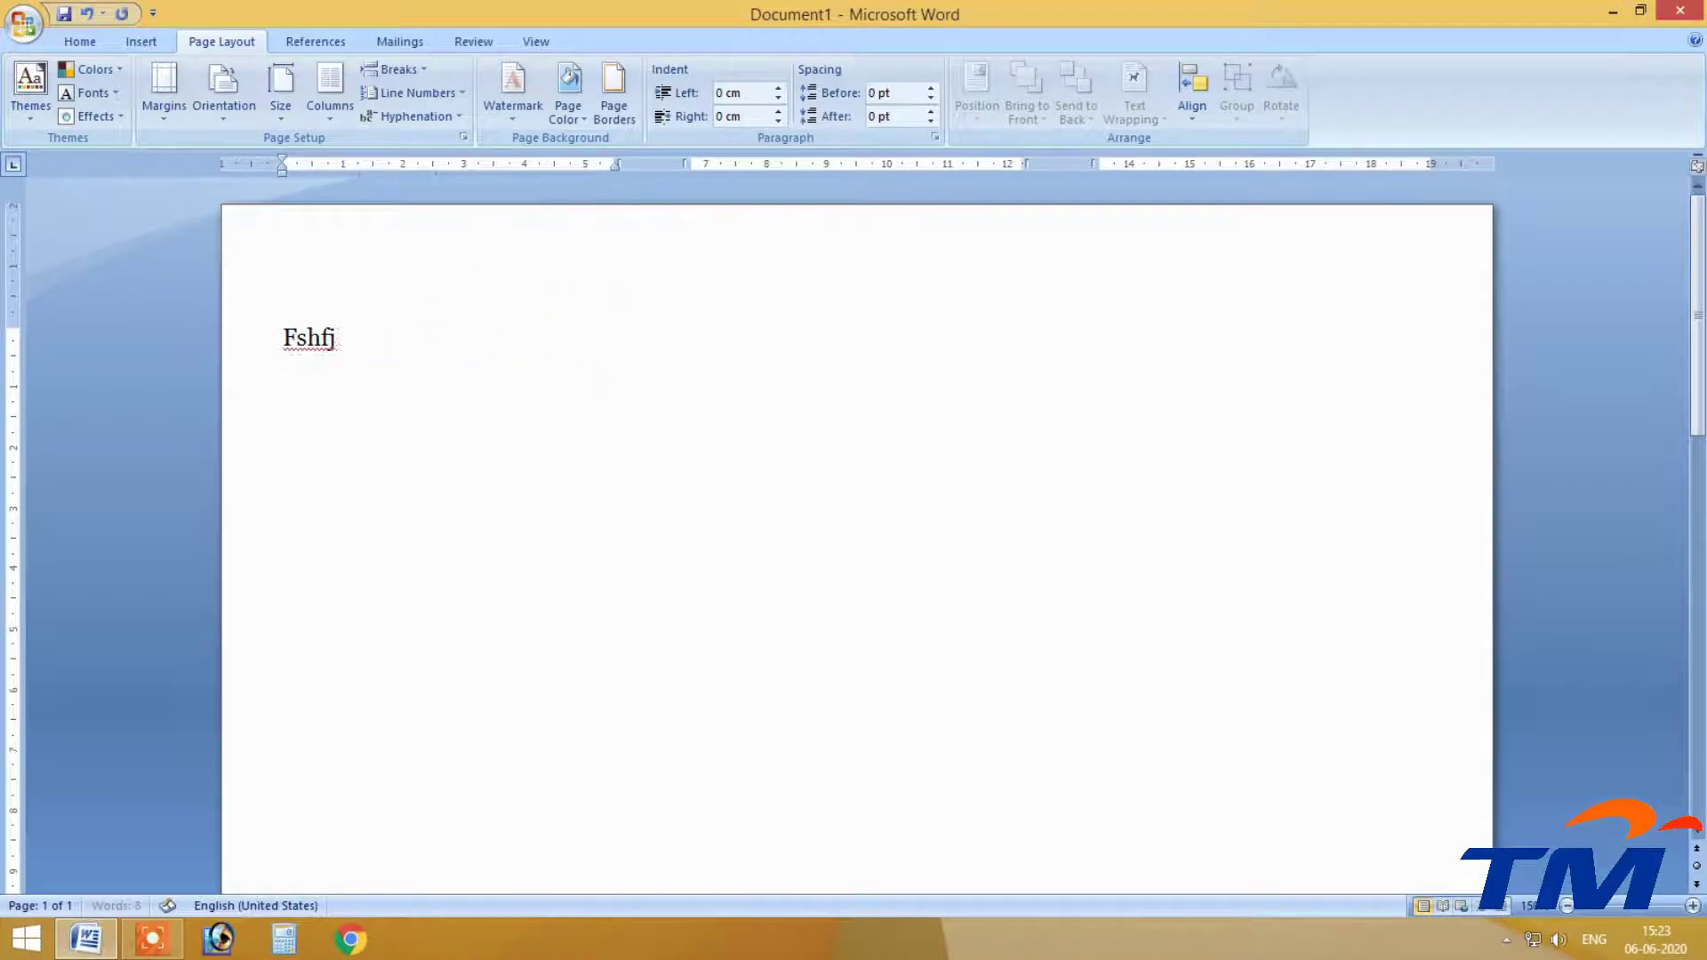
left_click(334, 111)
left_click(353, 167)
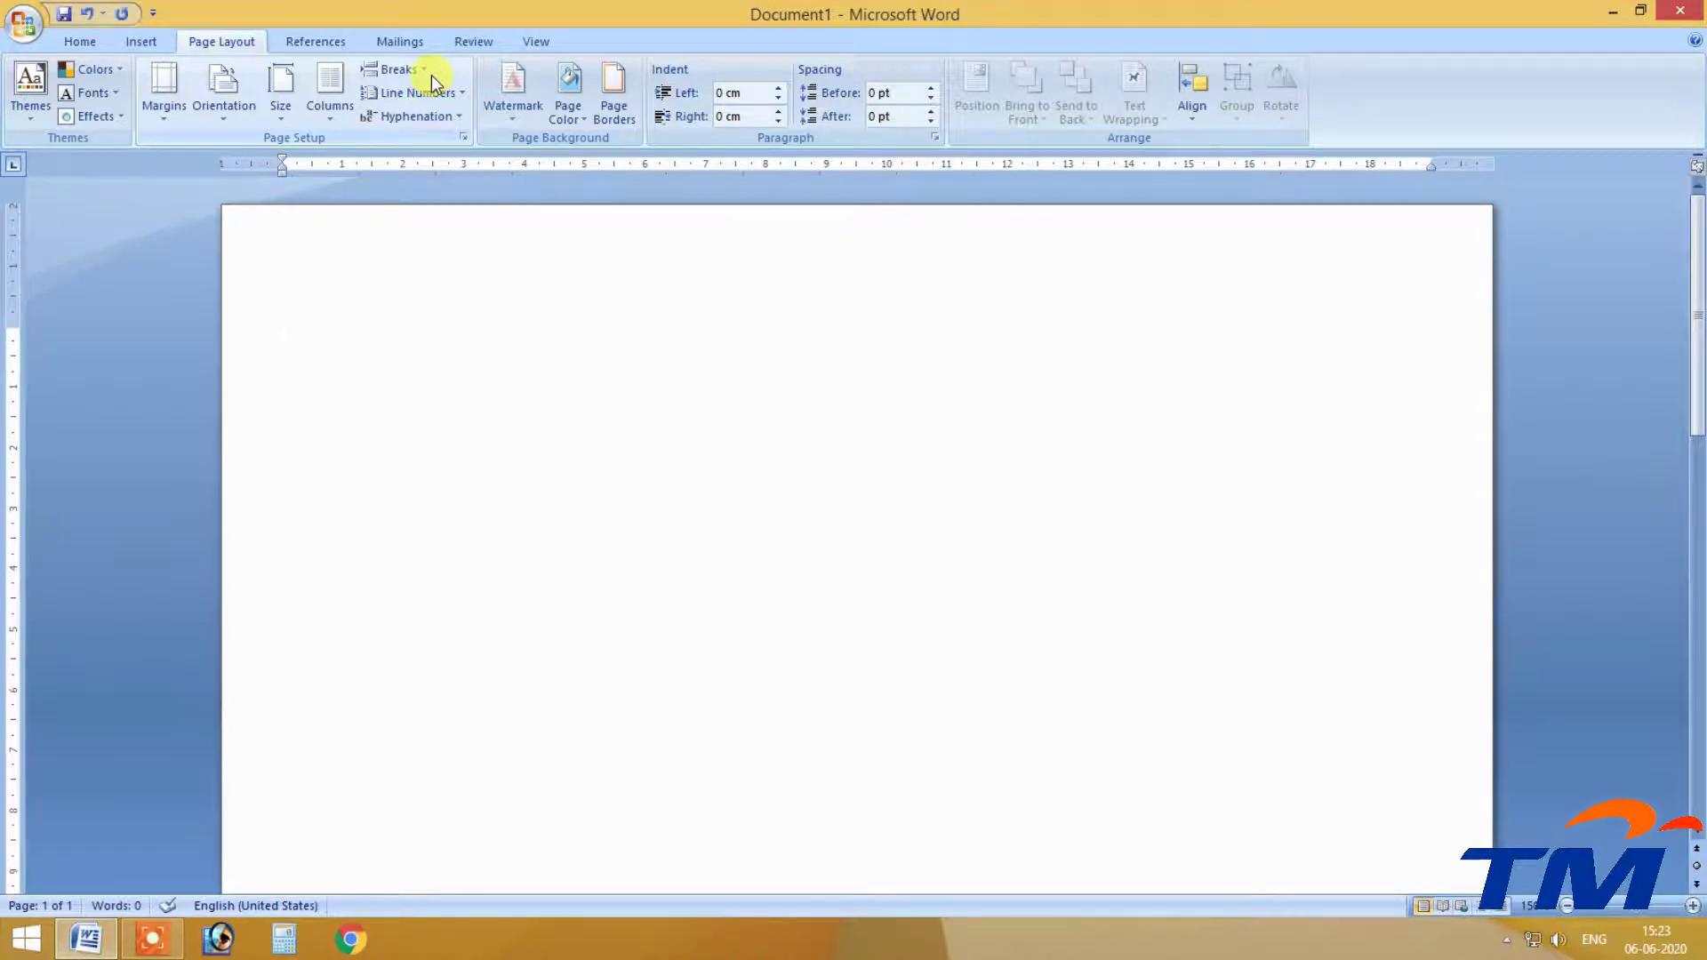
Enter nearly two lines of left-aligned sample text starting "J klj kldkldj fkl" and ending "sdkljfs dkj fslj".
left_click(397, 71)
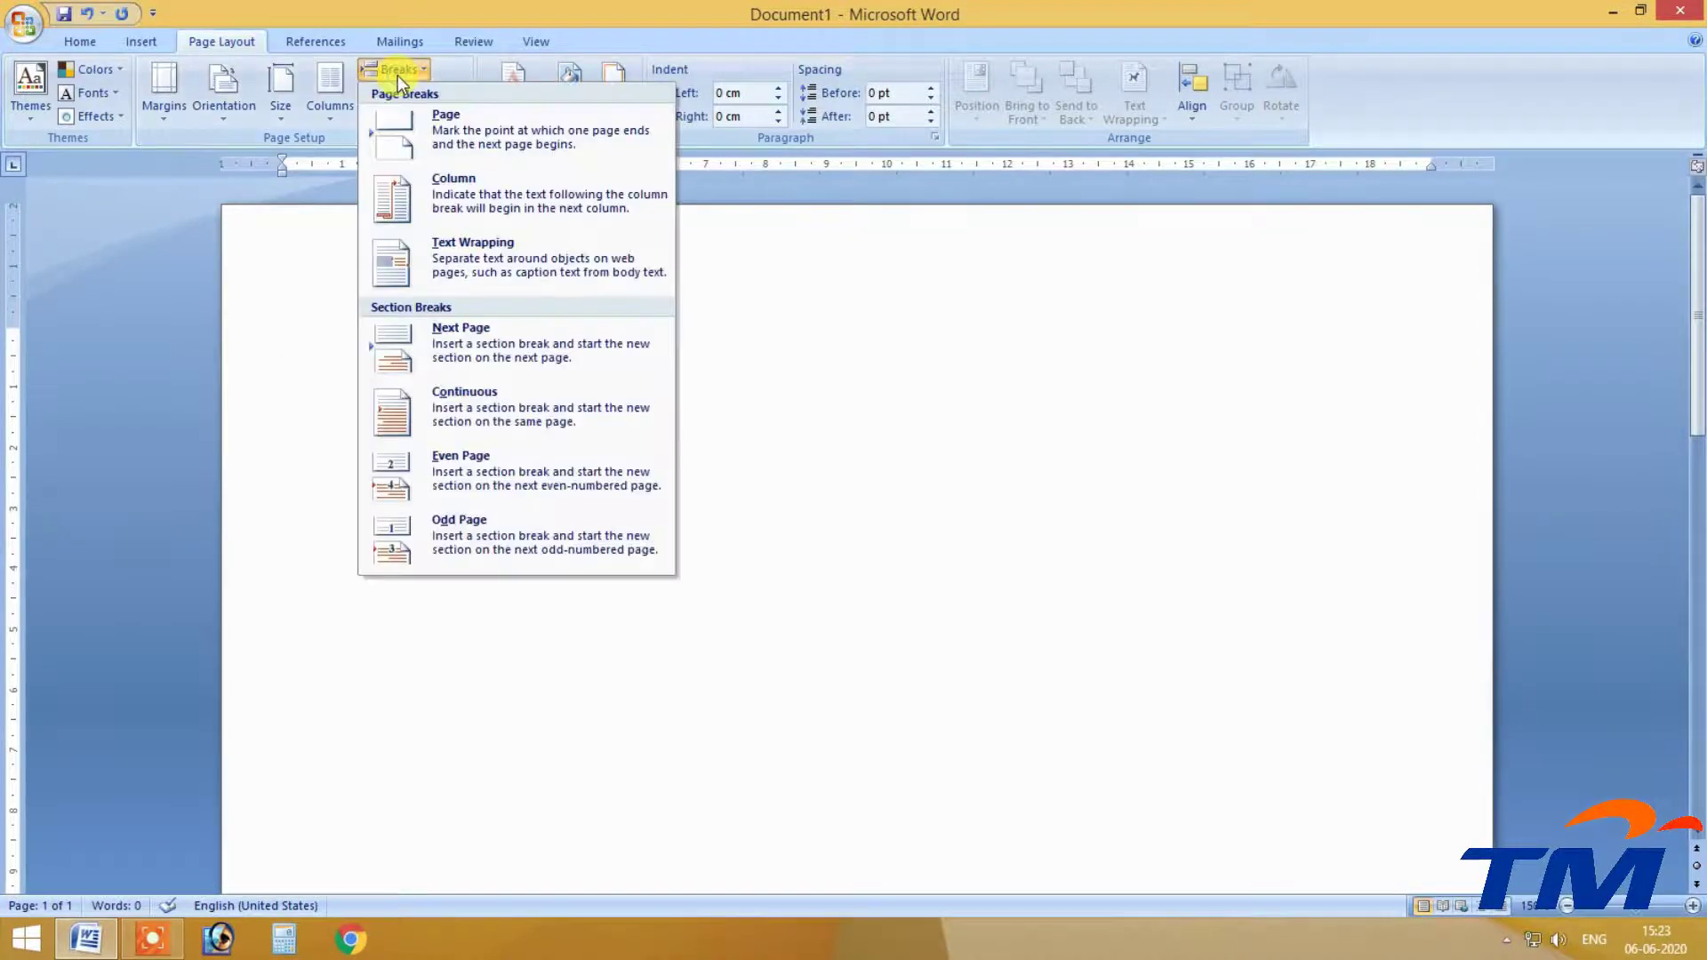
left_click(846, 427)
type("J klj kldkldj fkl")
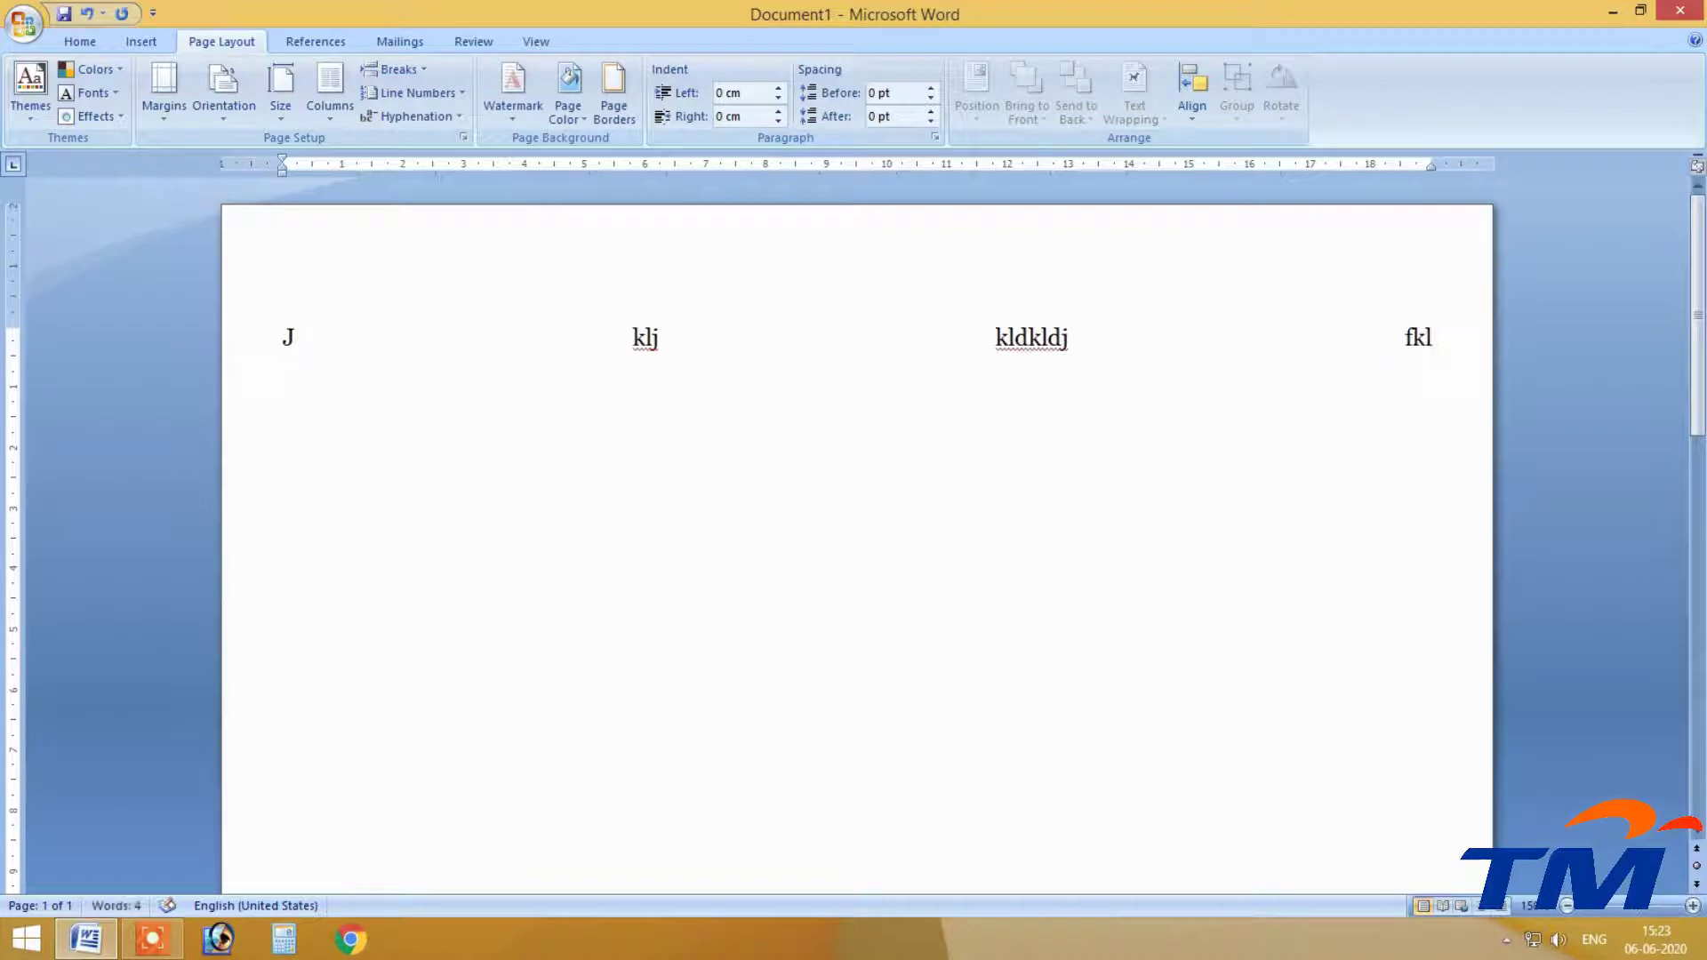
left_click(79, 41)
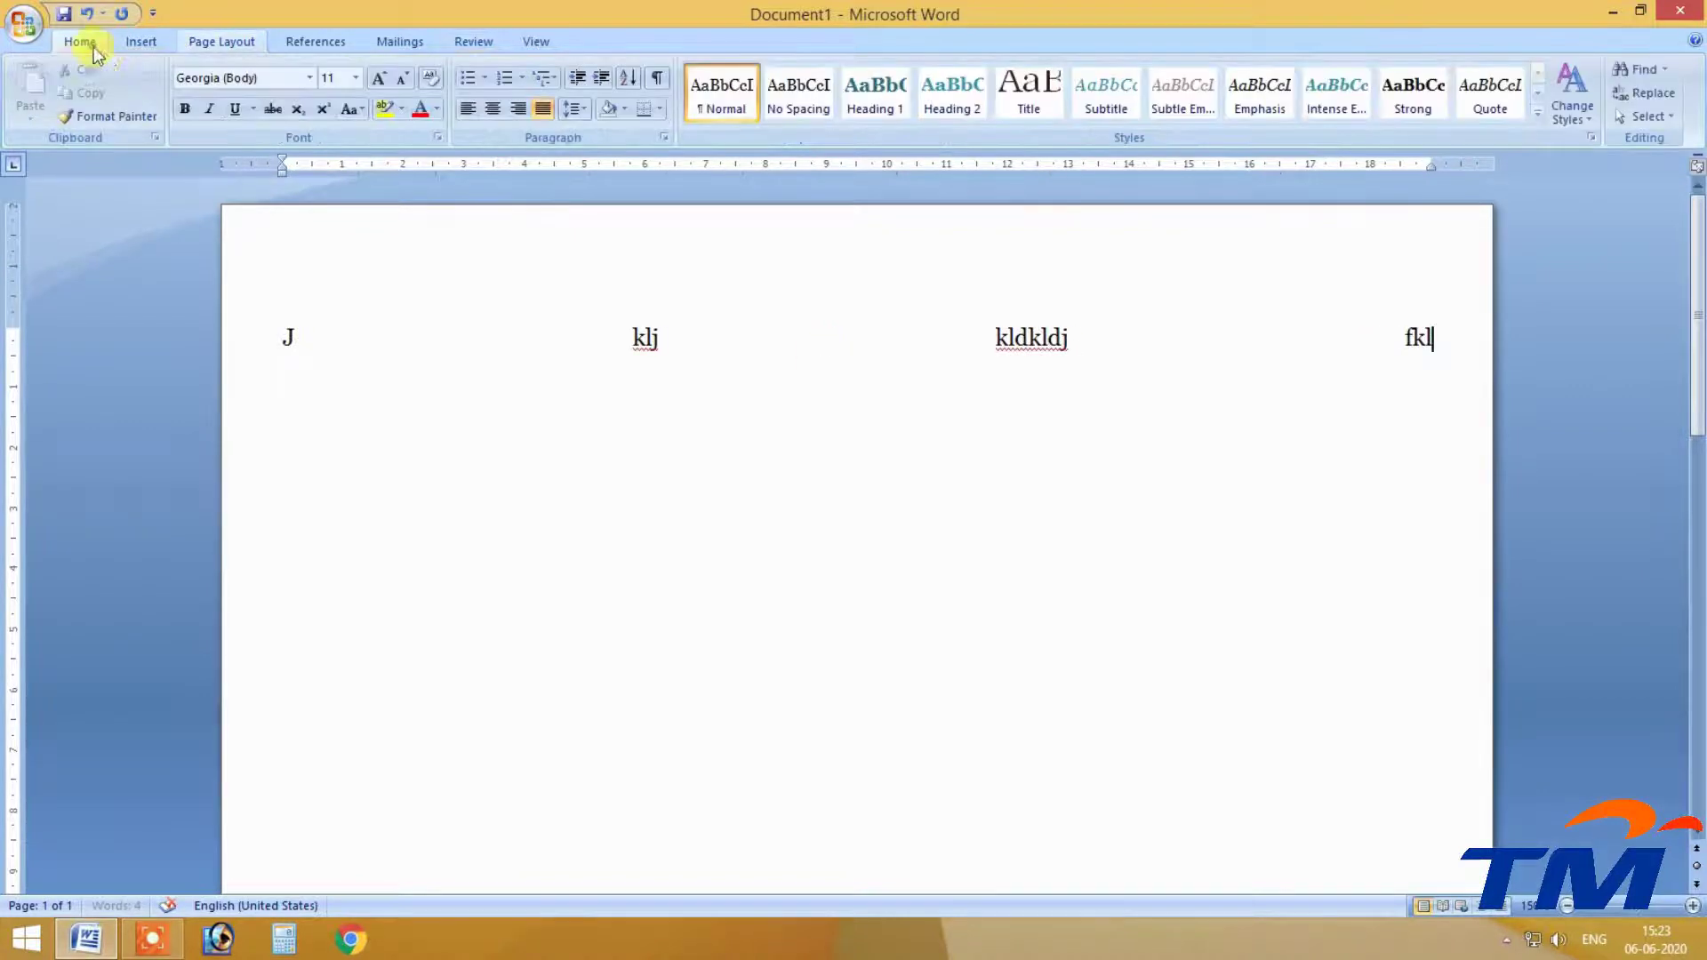
left_click(543, 108)
type("sdkljf jsdkj fklsdj")
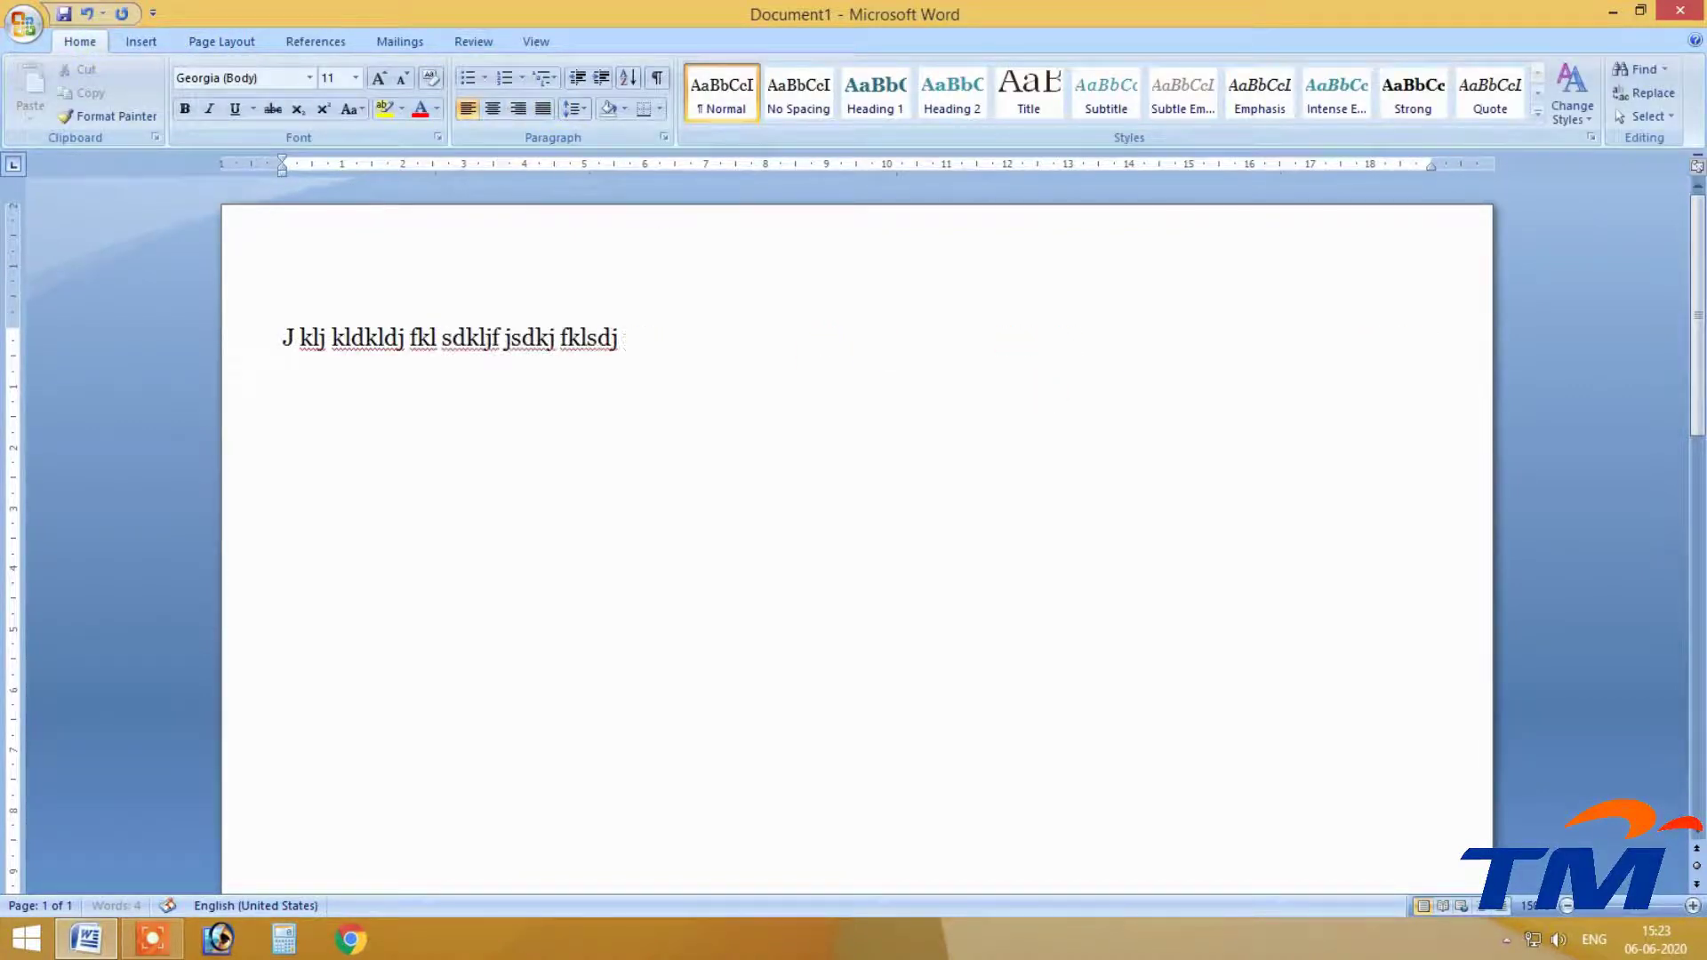
type(" fklsdj lf jsdklfj klsdj klfj sdkl ksdjklfj dskljlsd jklfjsdklfj s")
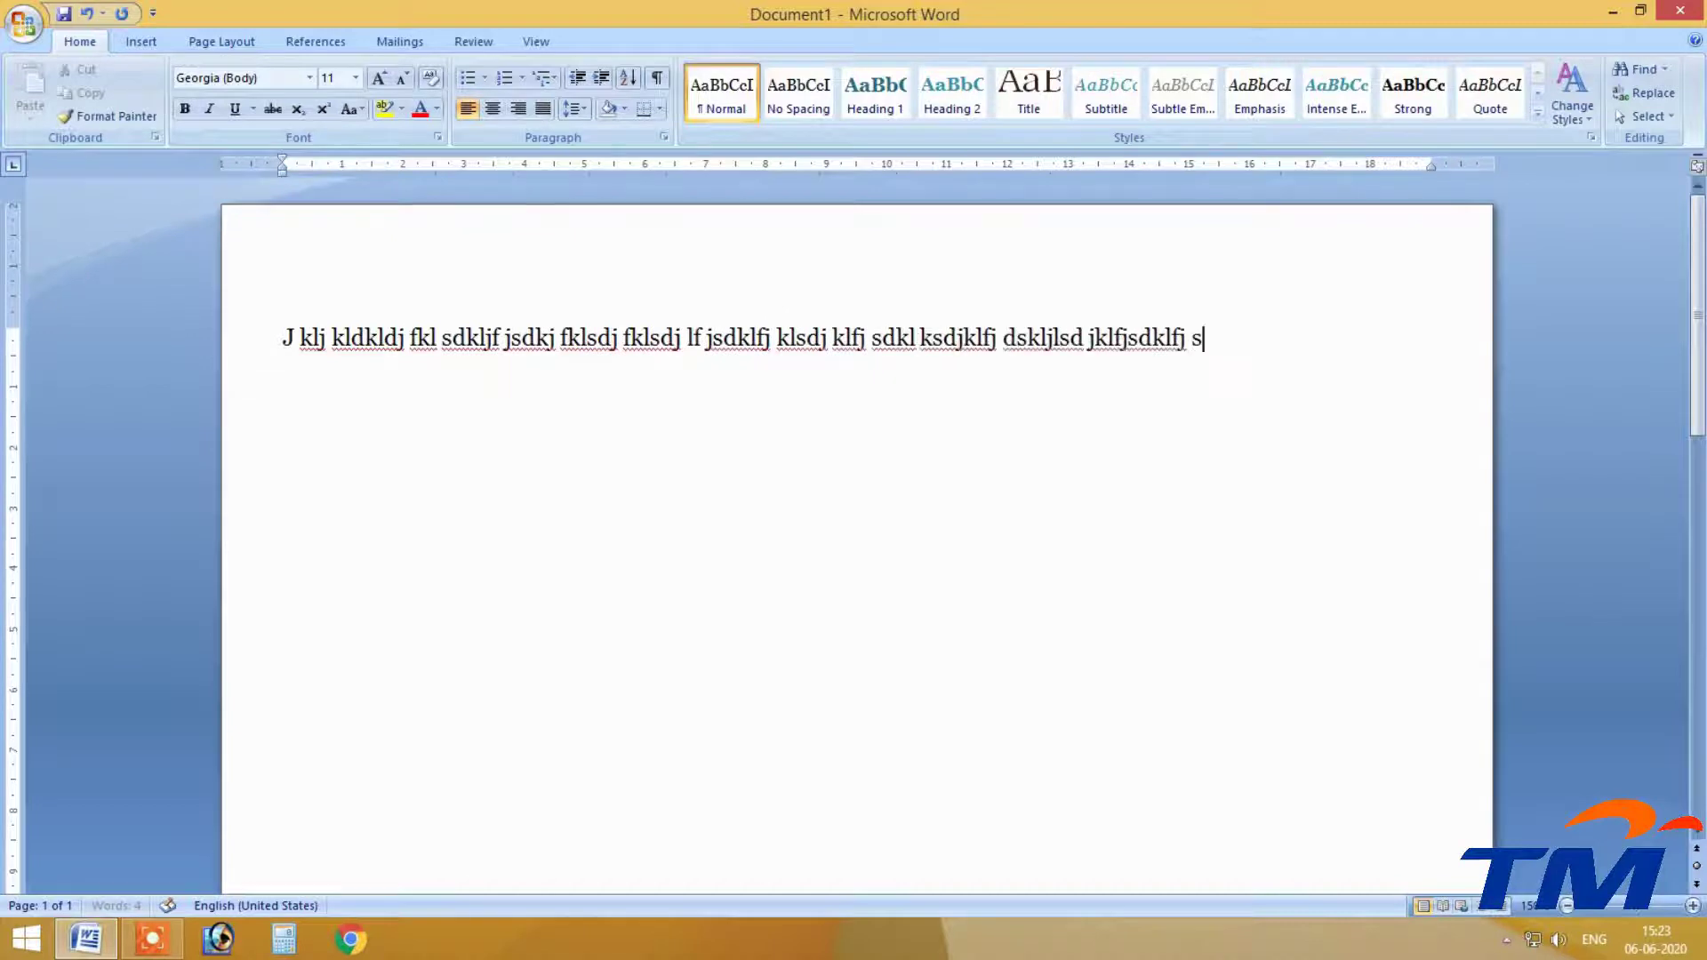
type("lfsjdlf sdklfj lsd jkjfsdlfj lskjls jklsdj l sdkljfs dkj fslj")
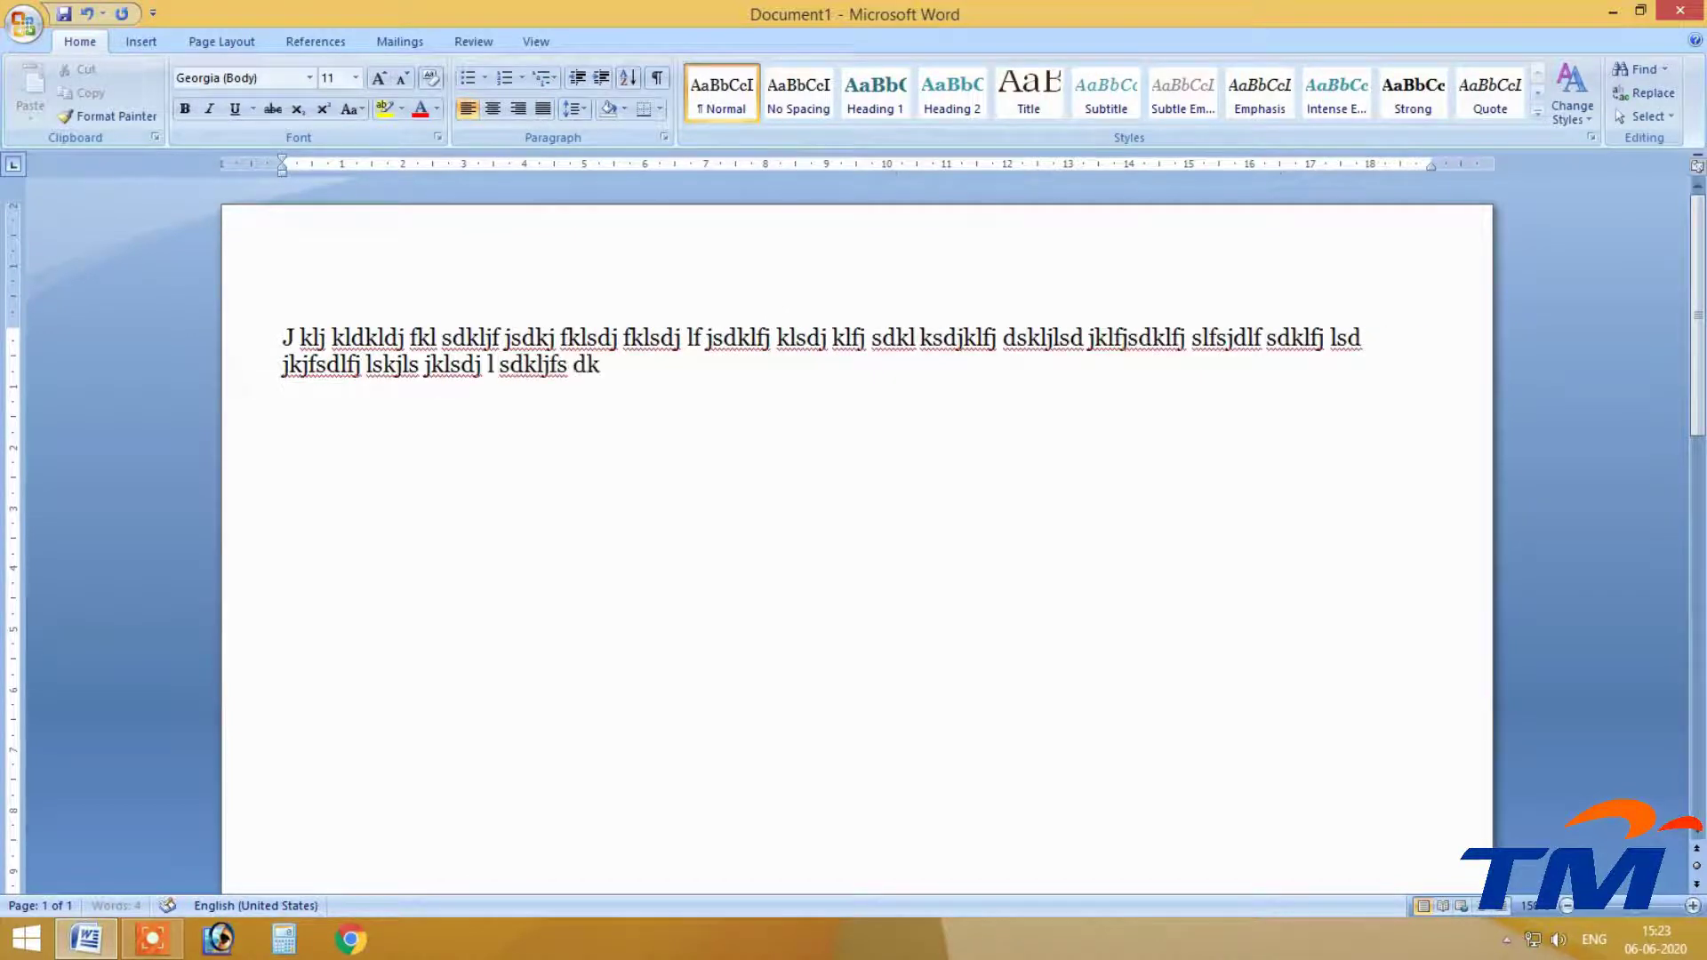
Copy the sample text from the first "fklsdj" to its end and paste it repeatedly to fill most of the page.
key("ctrl+shift+Left")
key("ctrl+shift+Left")
key("ctrl+shift+Left")
key("ctrl+shift+Left")
key("ctrl+shift+Left")
key("ctrl+shift+Left")
key("ctrl+shift+Left")
key("ctrl+shift+Left")
key("ctrl+shift+Left")
key("ctrl+shift+Left")
key("ctrl+shift+Left")
key("ctrl+shift+Left")
key("ctrl+shift+Left")
key("ctrl+shift+Left")
key("ctrl+shift+Left")
key("ctrl+shift+Left")
key("ctrl+shift+Left")
key("ctrl+shift+Left")
key("ctrl+shift+Left")
key("ctrl+shift+Left")
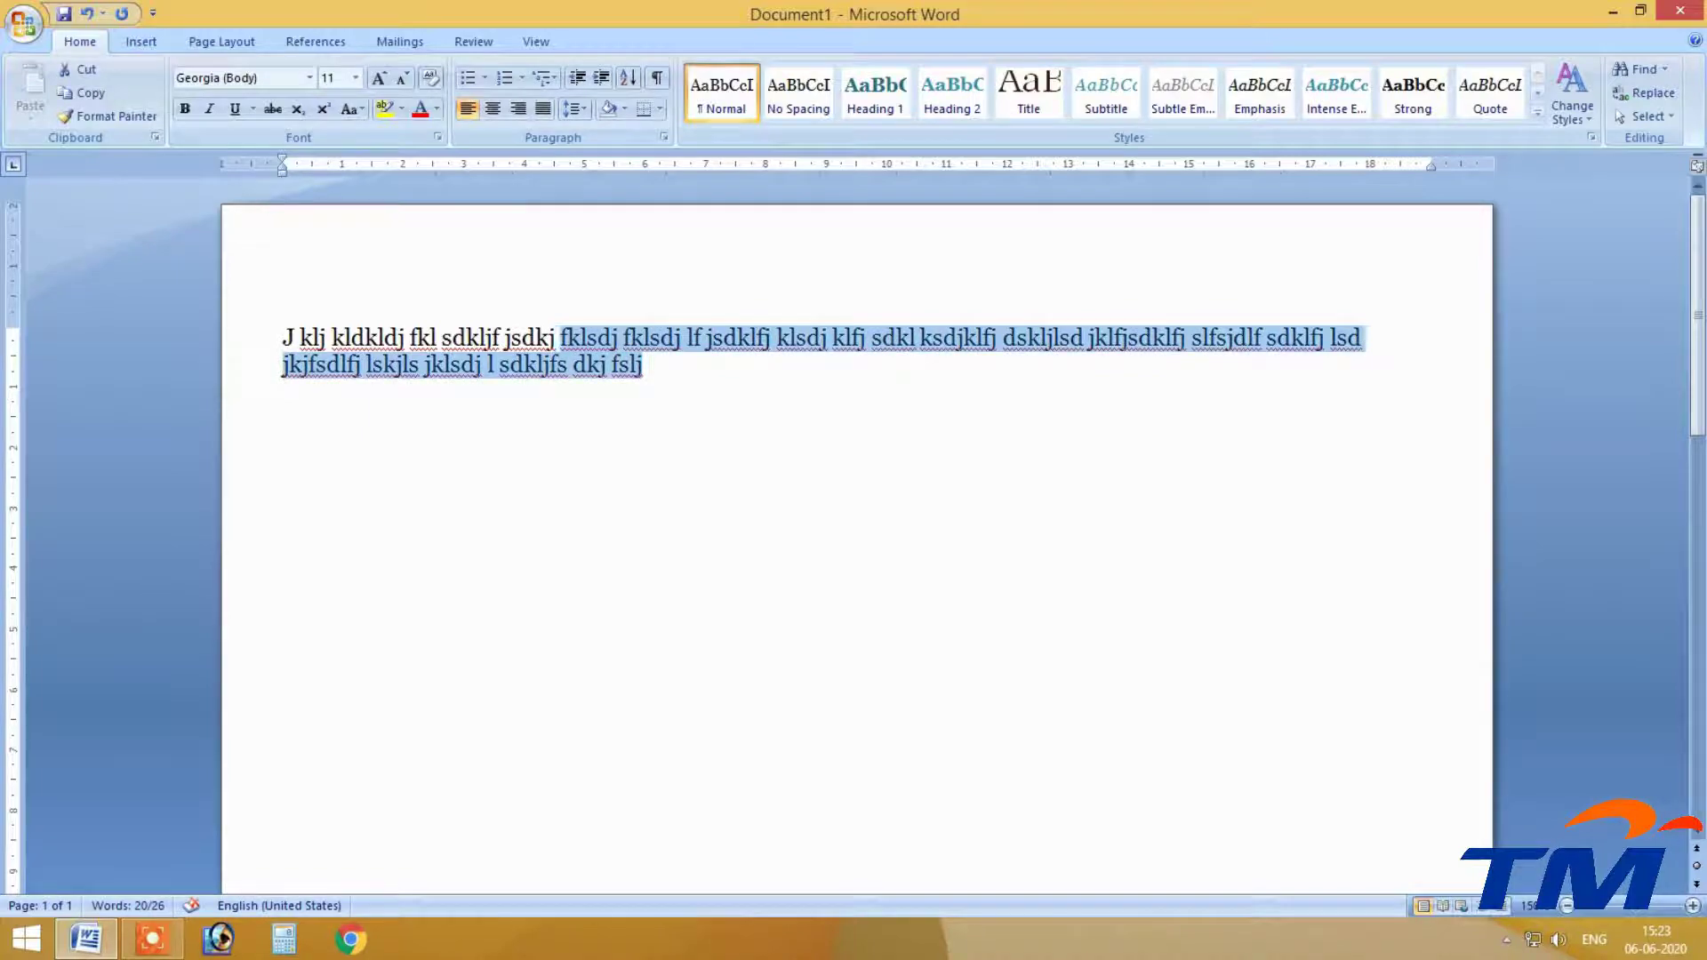
key("ctrl+v")
key("ctrl+v")
key("ctrl+v")
key("ctrl+v")
key("ctrl+v")
key("ctrl+v")
key("ctrl+v")
key("ctrl+v")
key("ctrl+v")
key("ctrl+v")
key("ctrl+v")
key("ctrl+v")
key("ctrl+v")
key("ctrl+v")
key("ctrl+v")
key("ctrl+v")
key("ctrl+v")
key("ctrl+v")
key("ctrl+v")
key("ctrl+v")
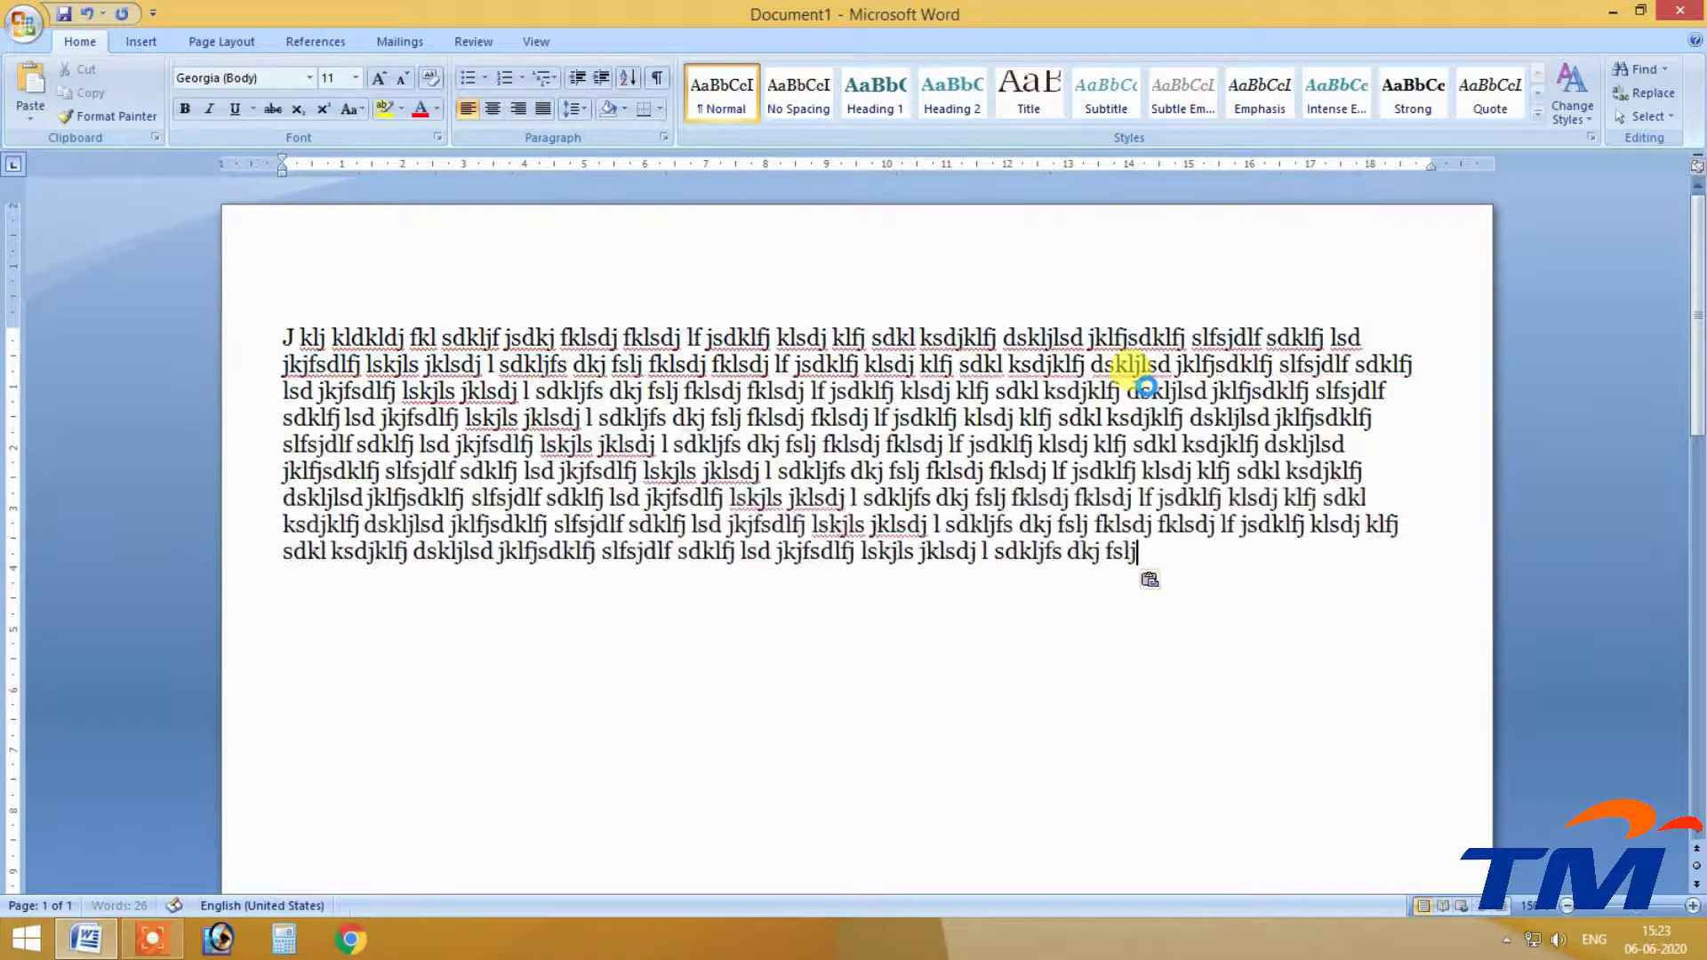
key("ctrl+v")
key("ctrl+v")
key("ctrl+v")
scroll(724, 298, "up", 5)
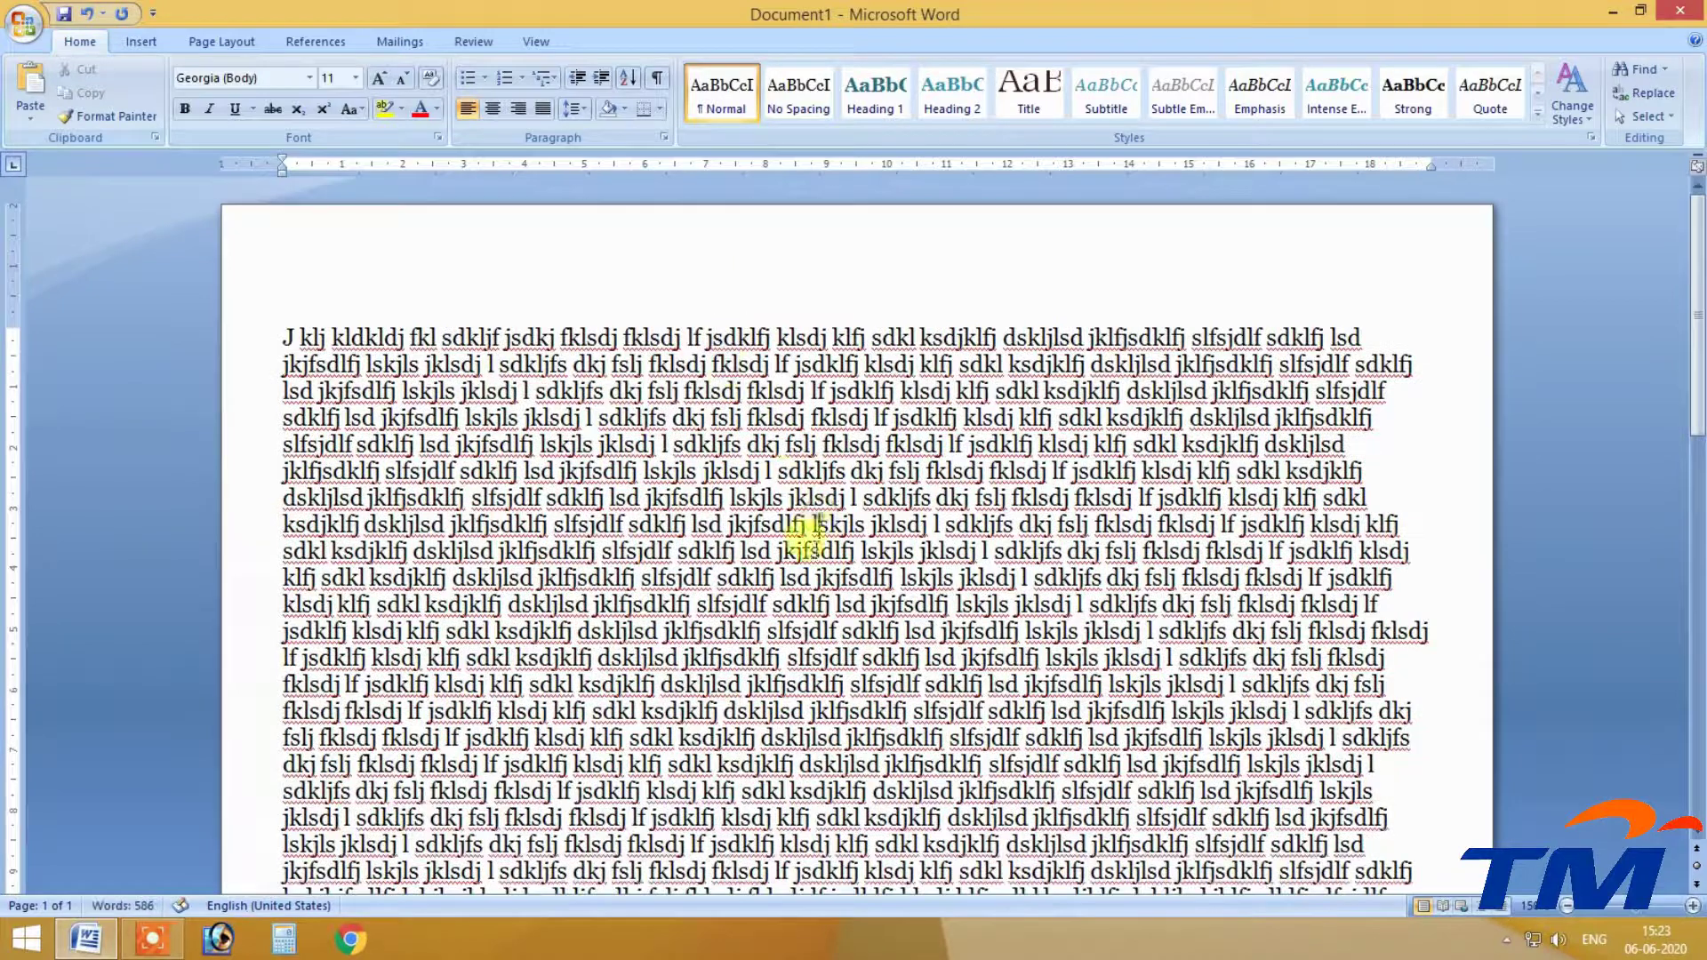
Split the sample text into four paragraphs, starting new ones at "dkj fslj", "fklsdj lf" and "lf jsdklfj".
left_click(847, 471)
key("Return")
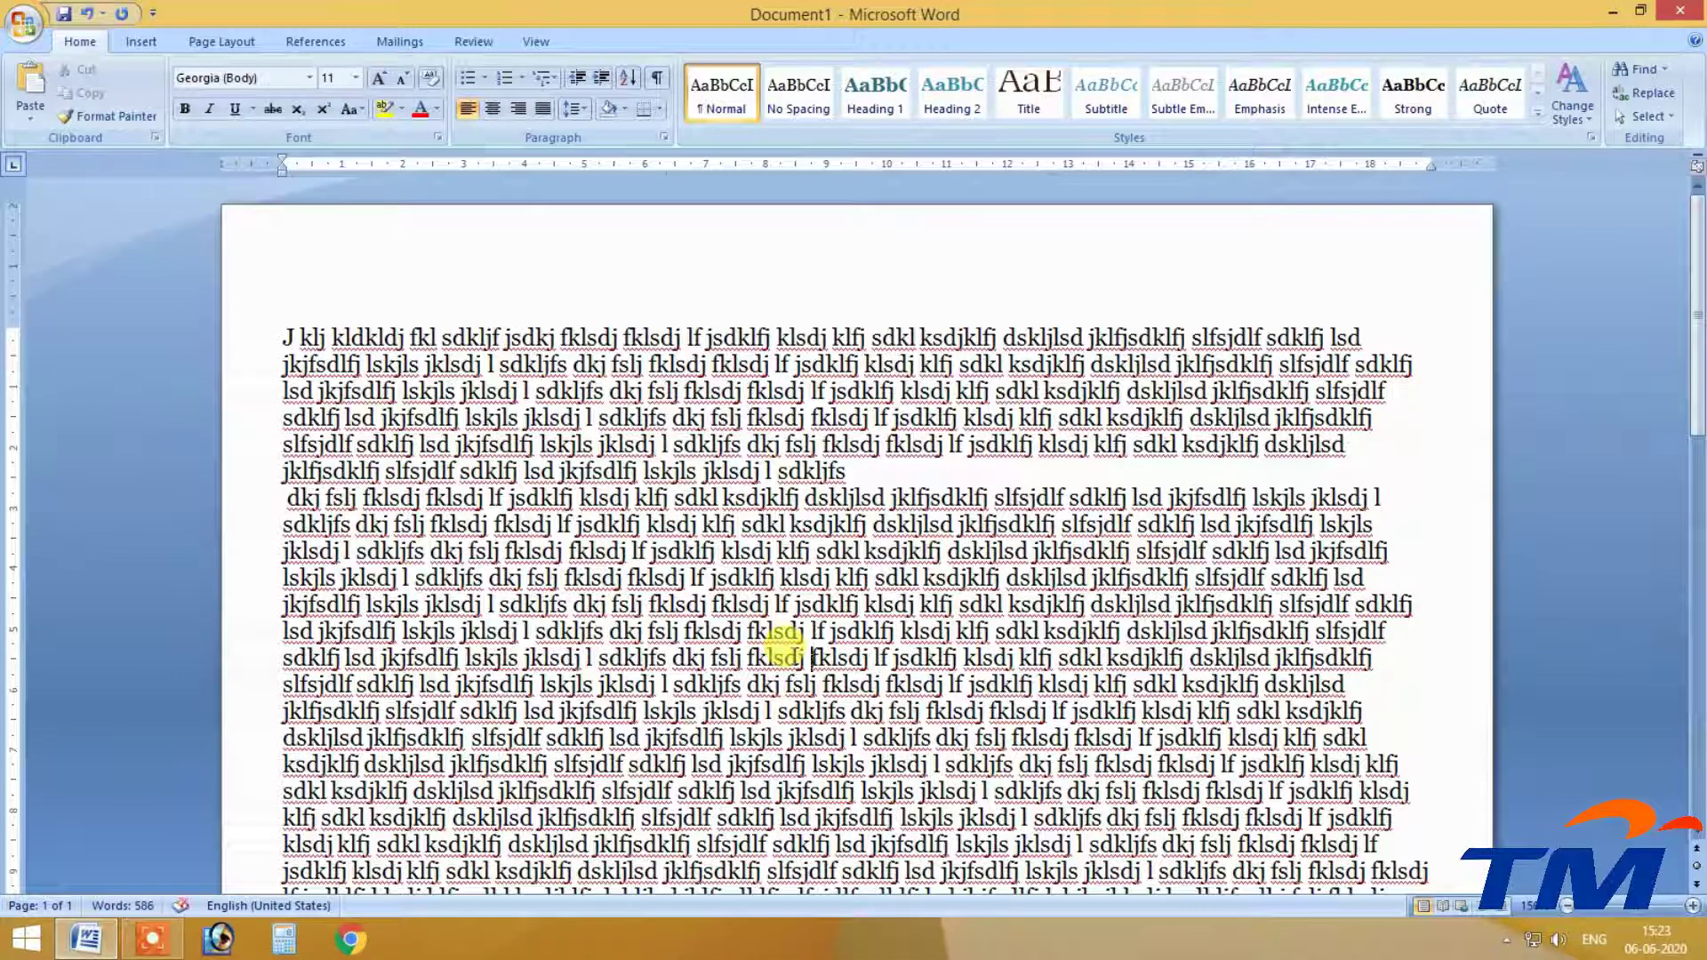
key("Return")
scroll(845, 613, "down", 4)
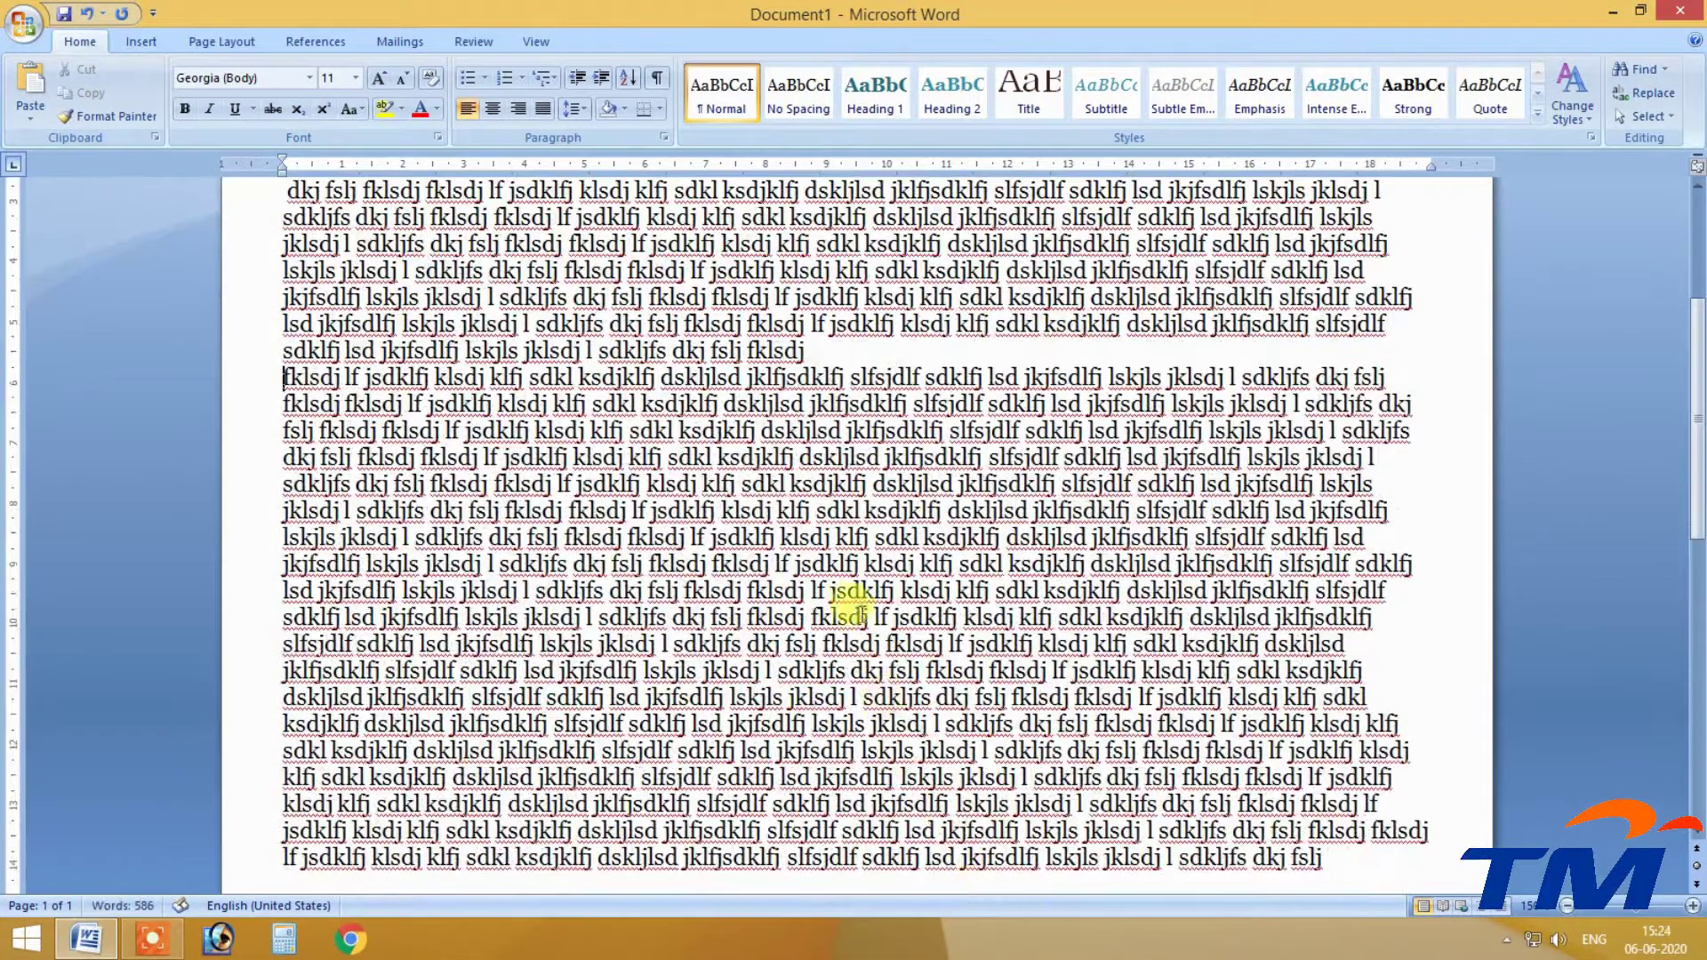
left_click(810, 588)
type("\\")
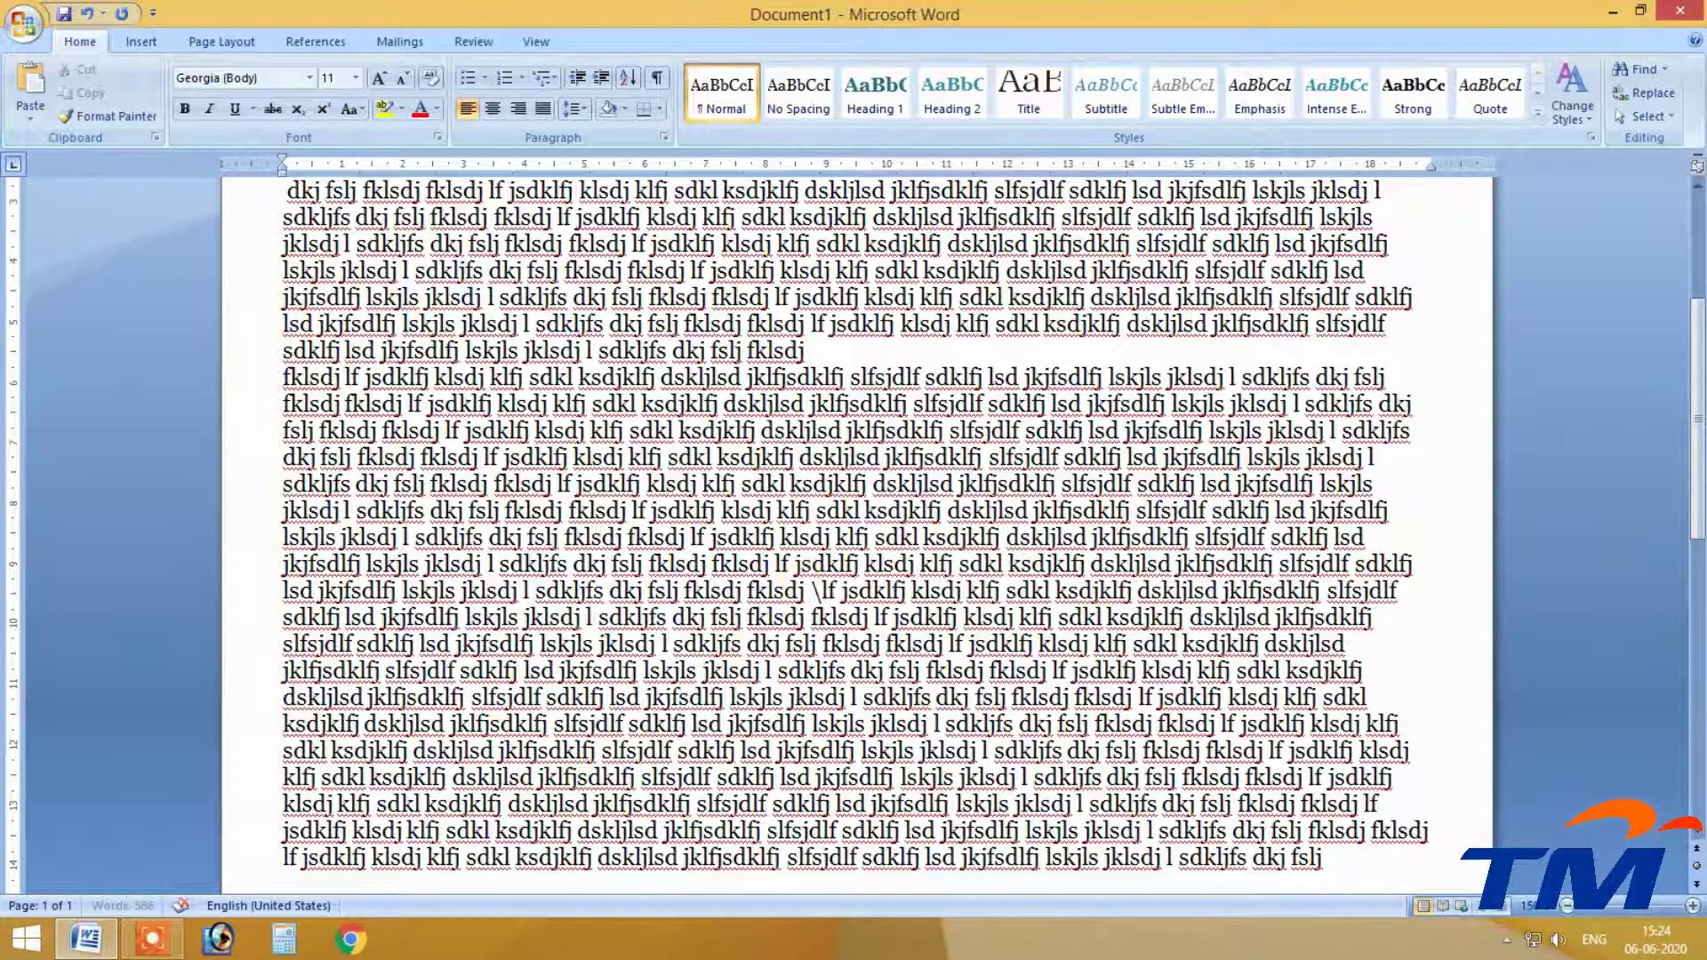
key("BackSpace")
scroll(800, 560, "up", 4)
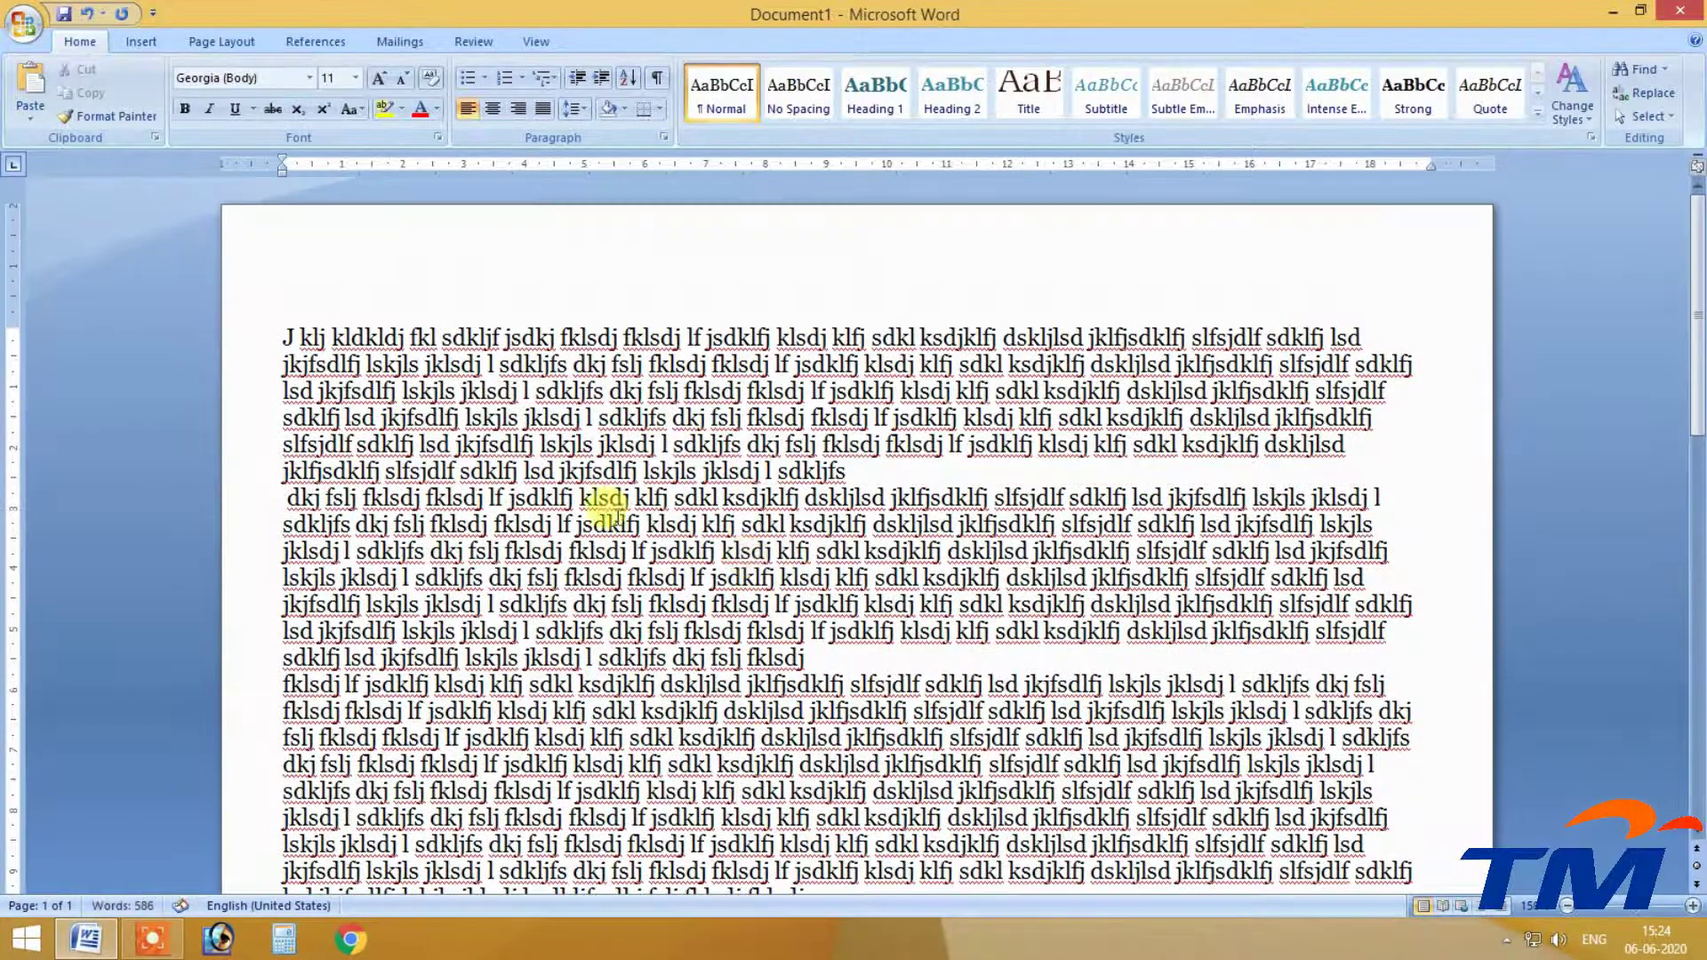
Set the spacing before and after all the paragraphs to Auto.
triple_click(235, 332)
scroll(465, 857, "down", 5)
scroll(457, 336, "up", 5)
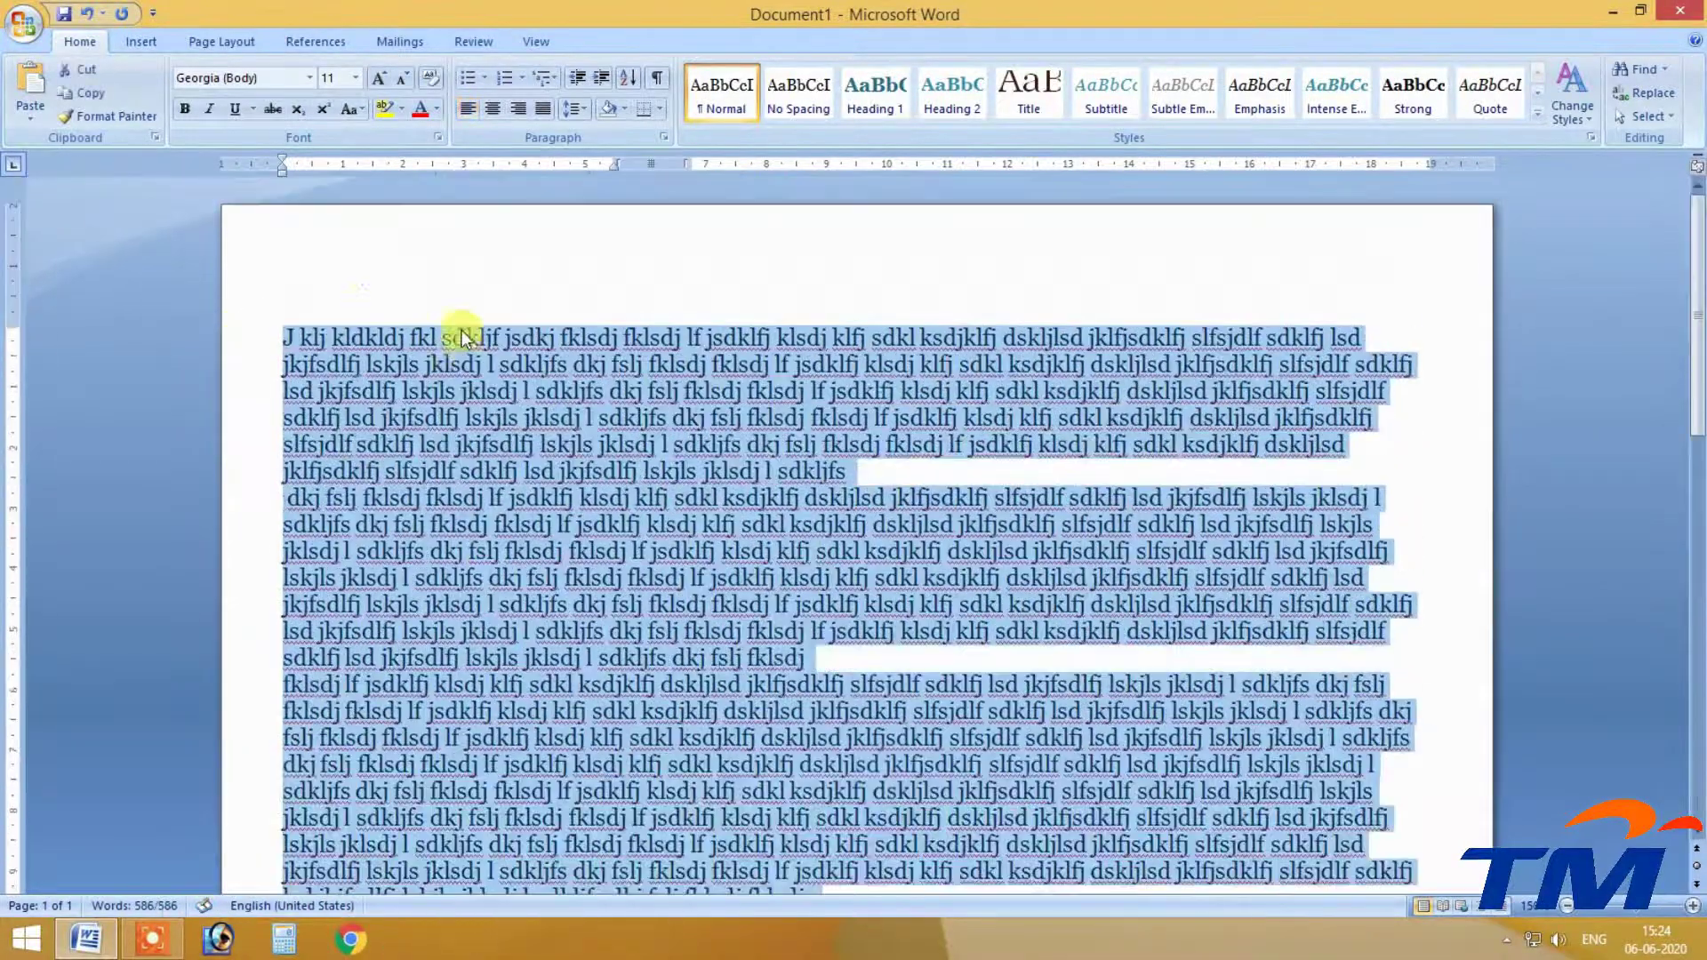
left_click(578, 107)
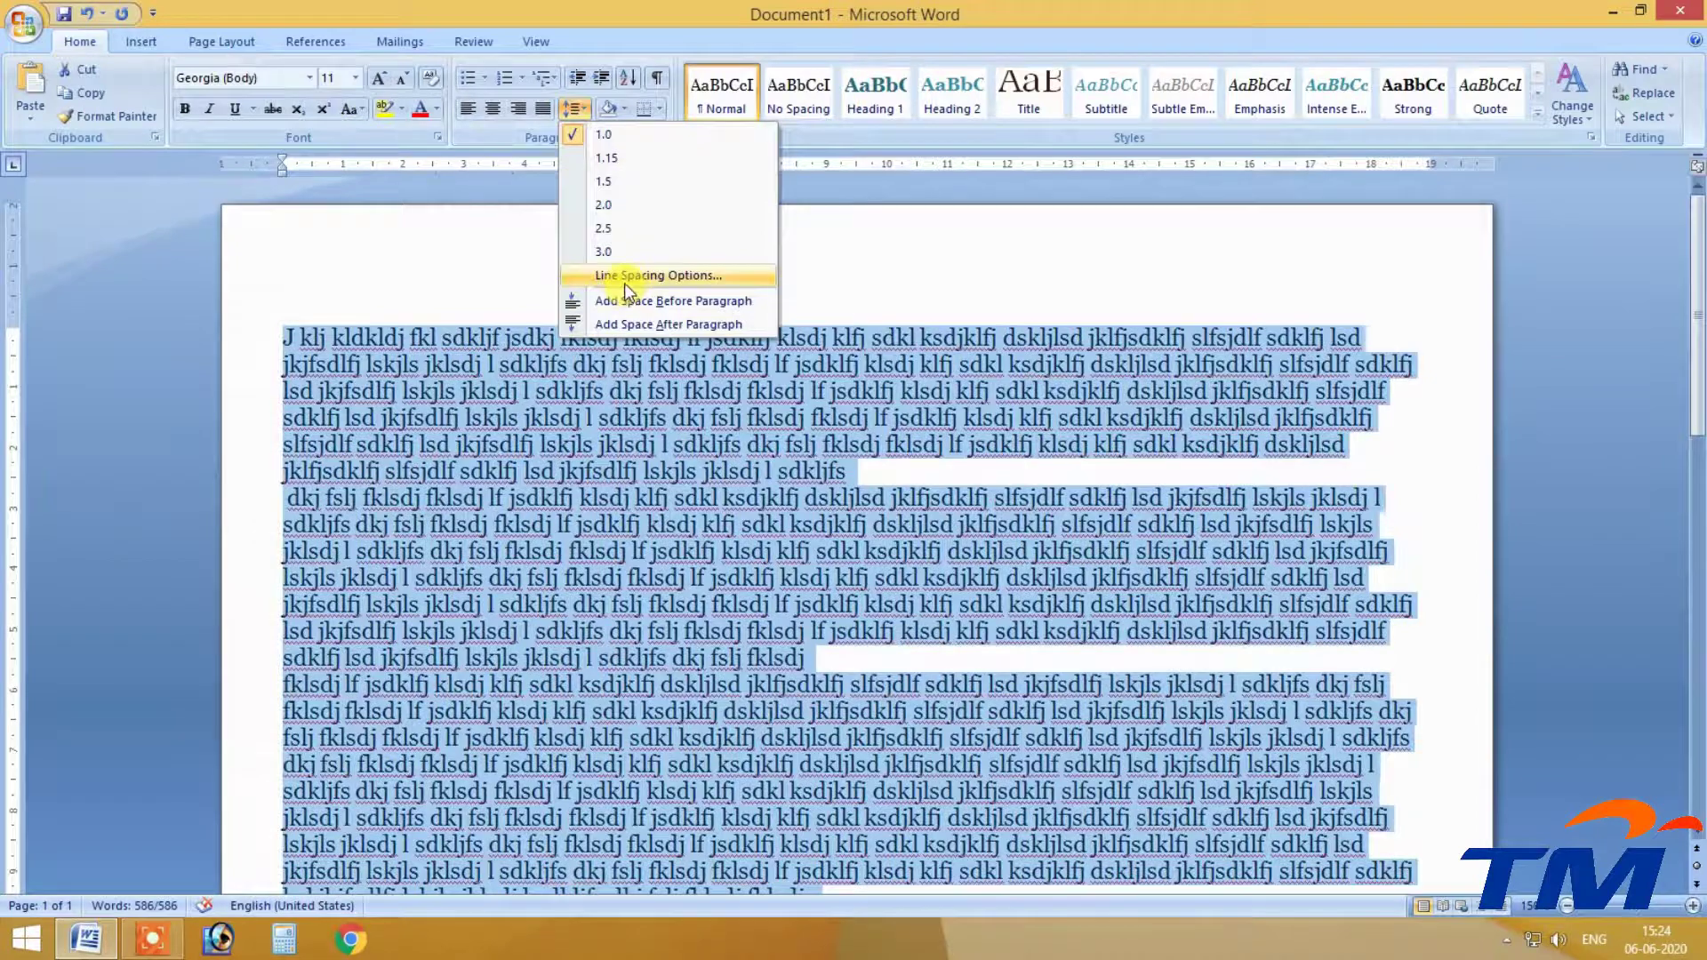
left_click(625, 278)
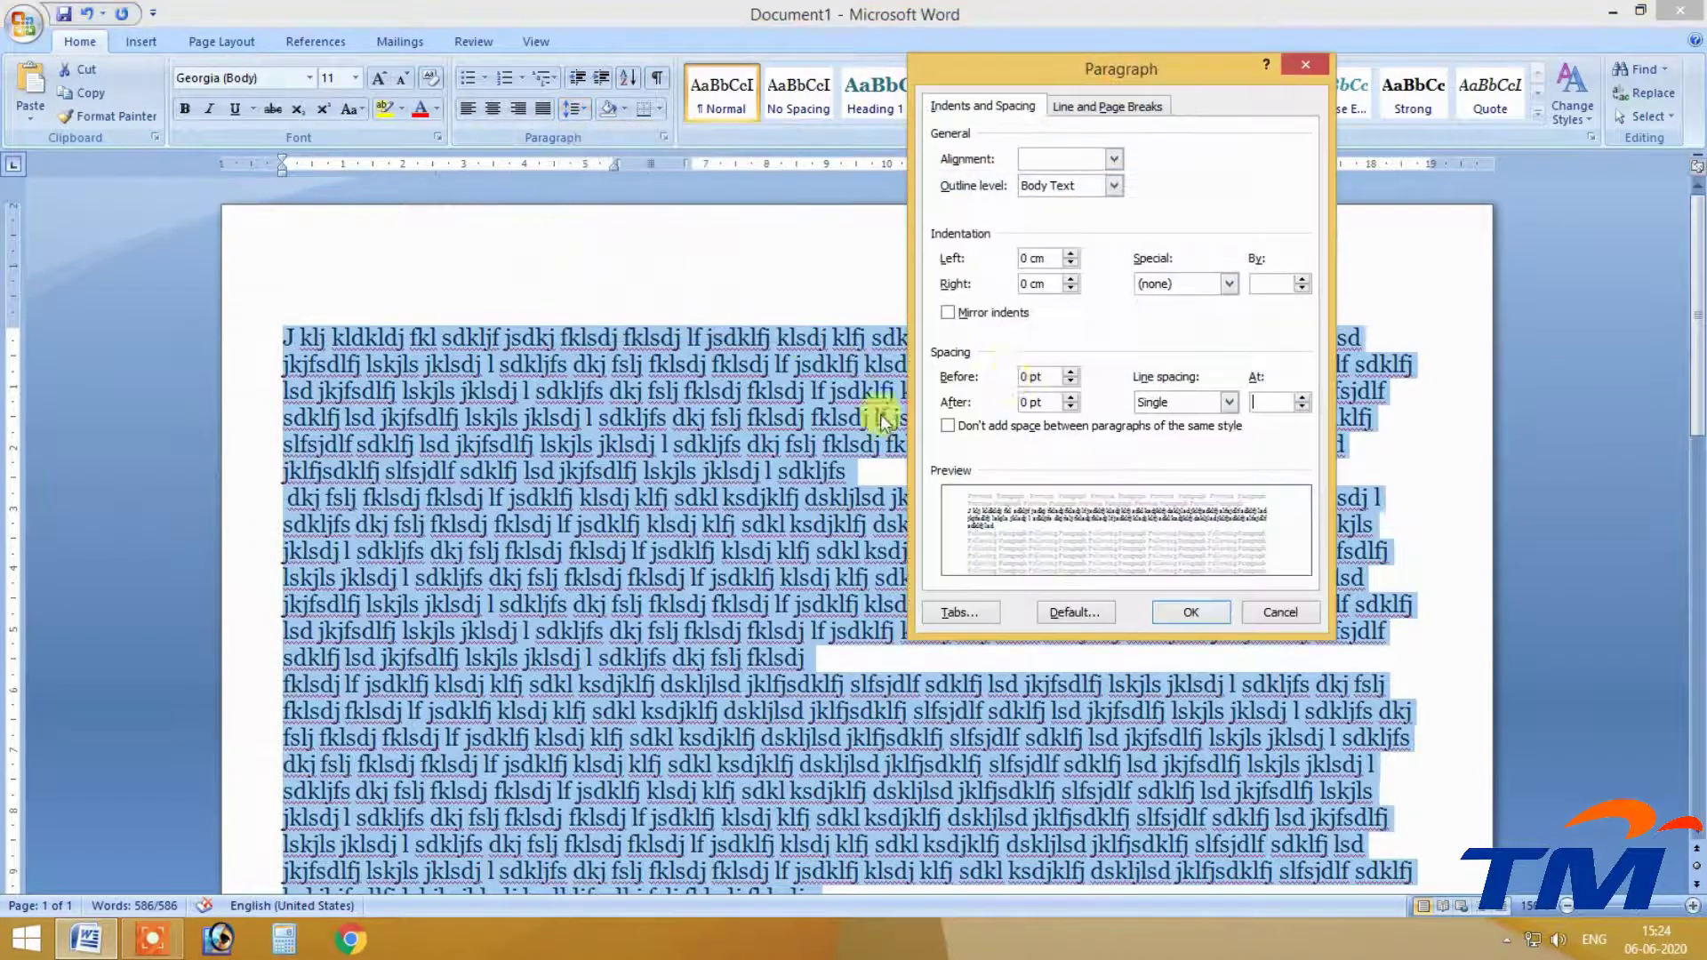
left_click(1072, 383)
left_click(1072, 397)
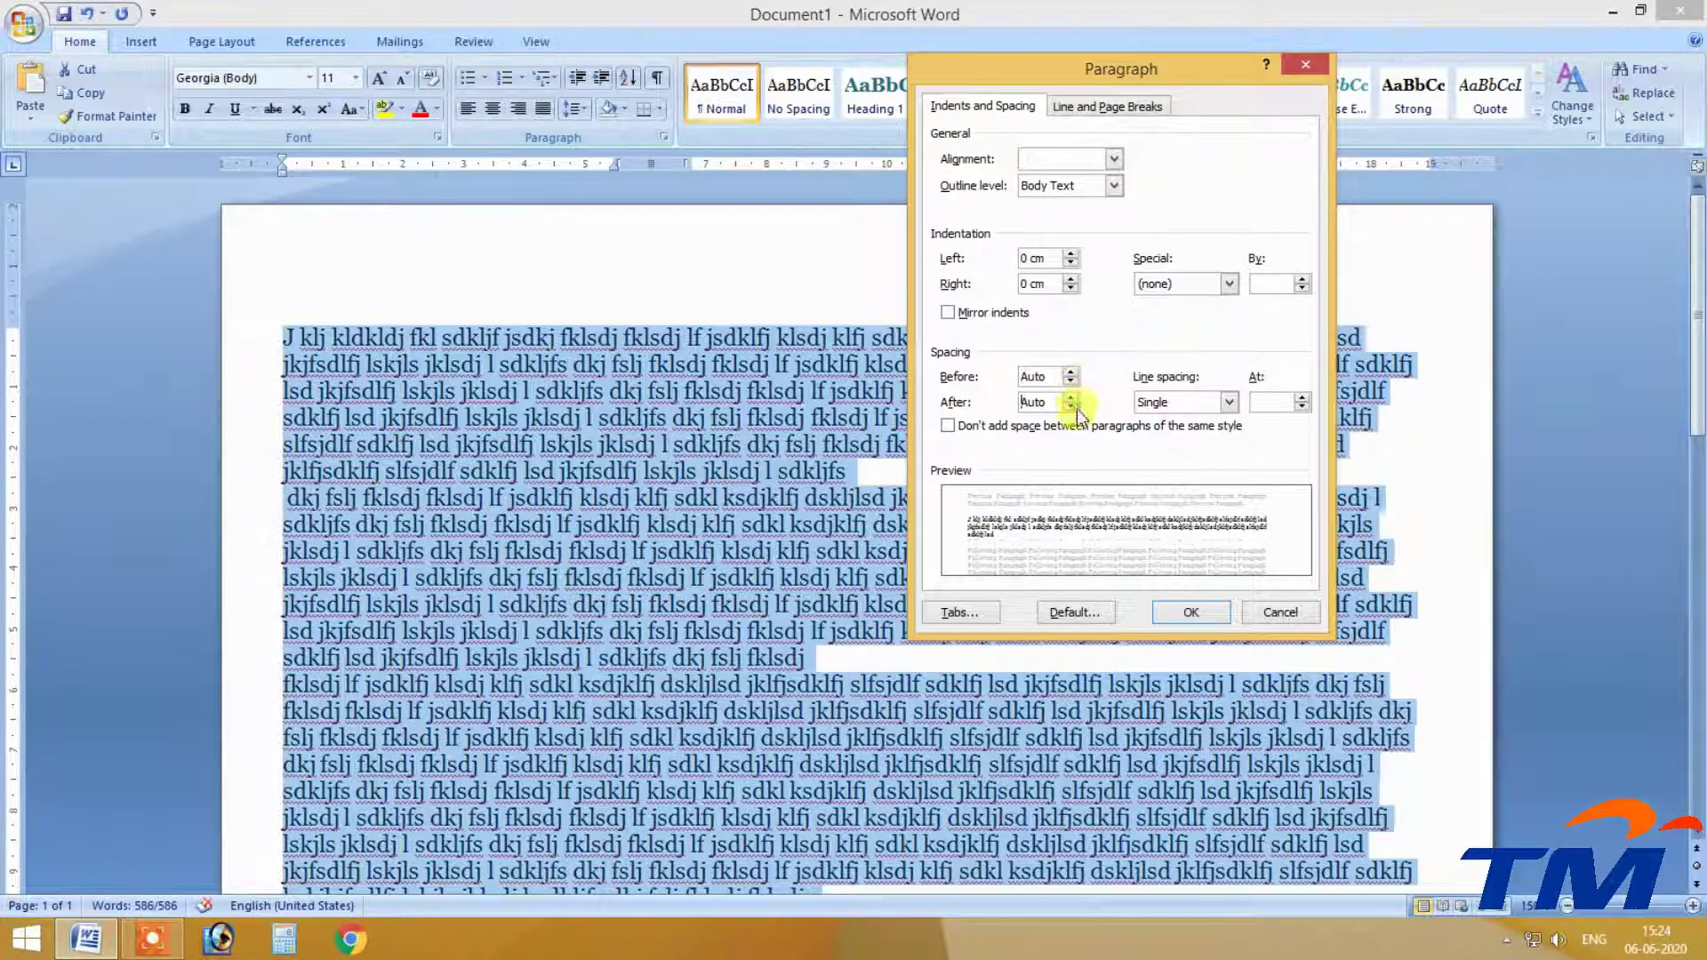
left_click(1191, 610)
left_click(1096, 553)
scroll(914, 545, "down", 3)
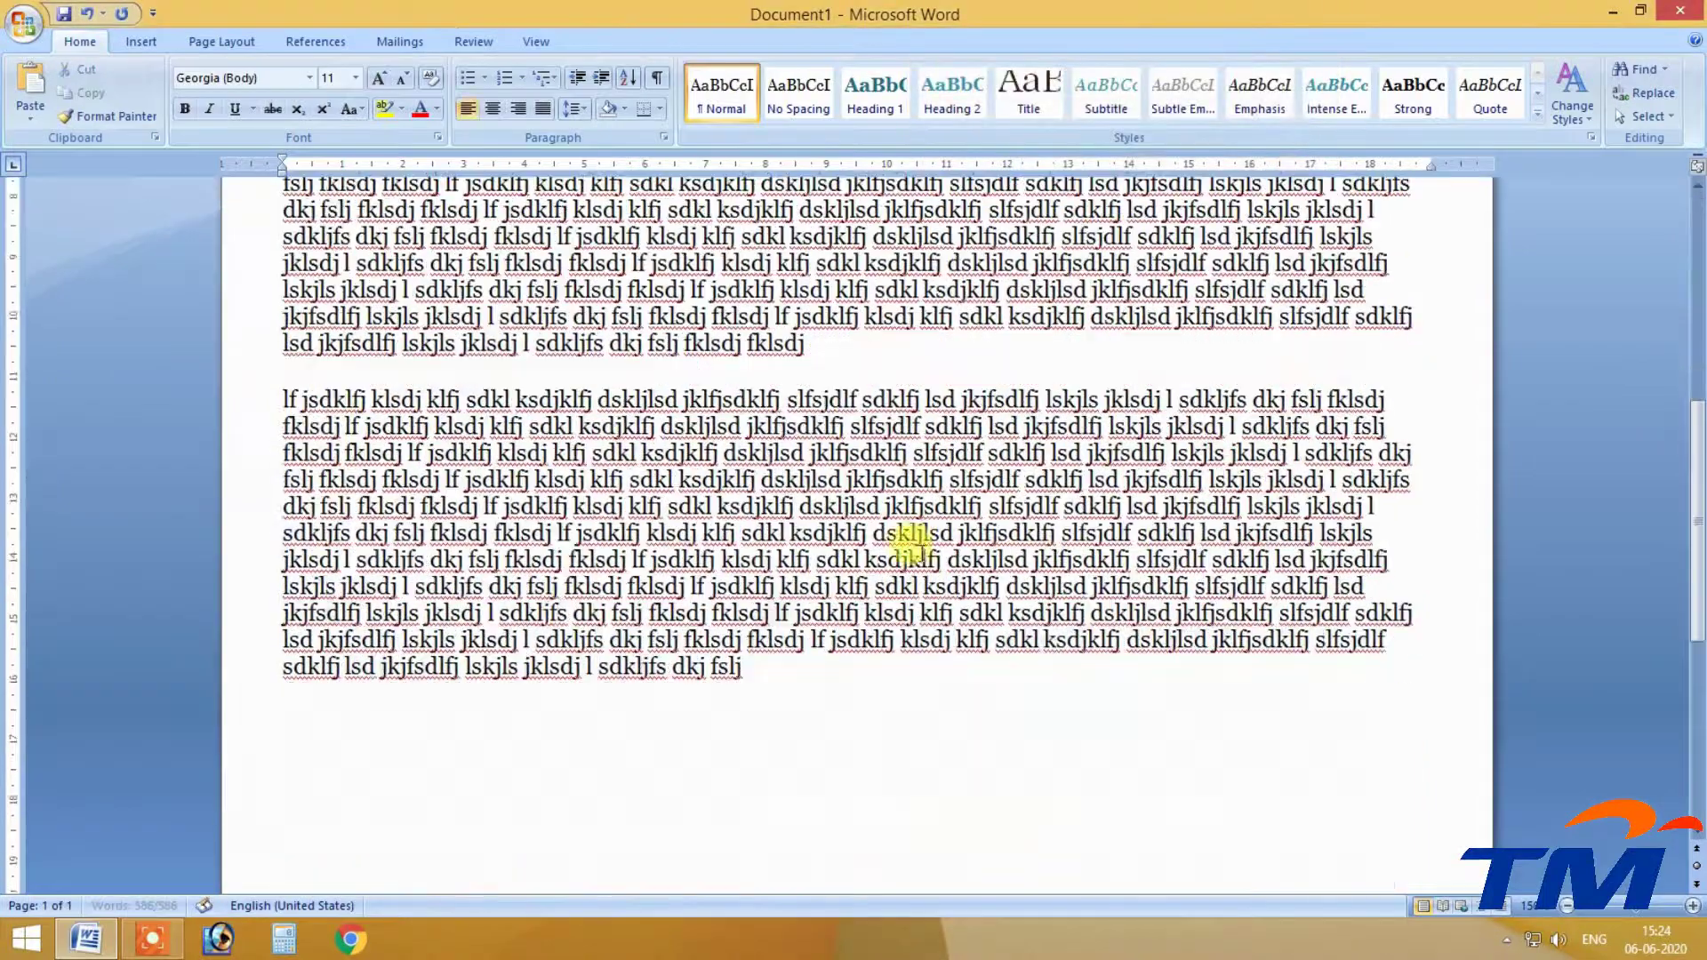
scroll(819, 545, "up", 3)
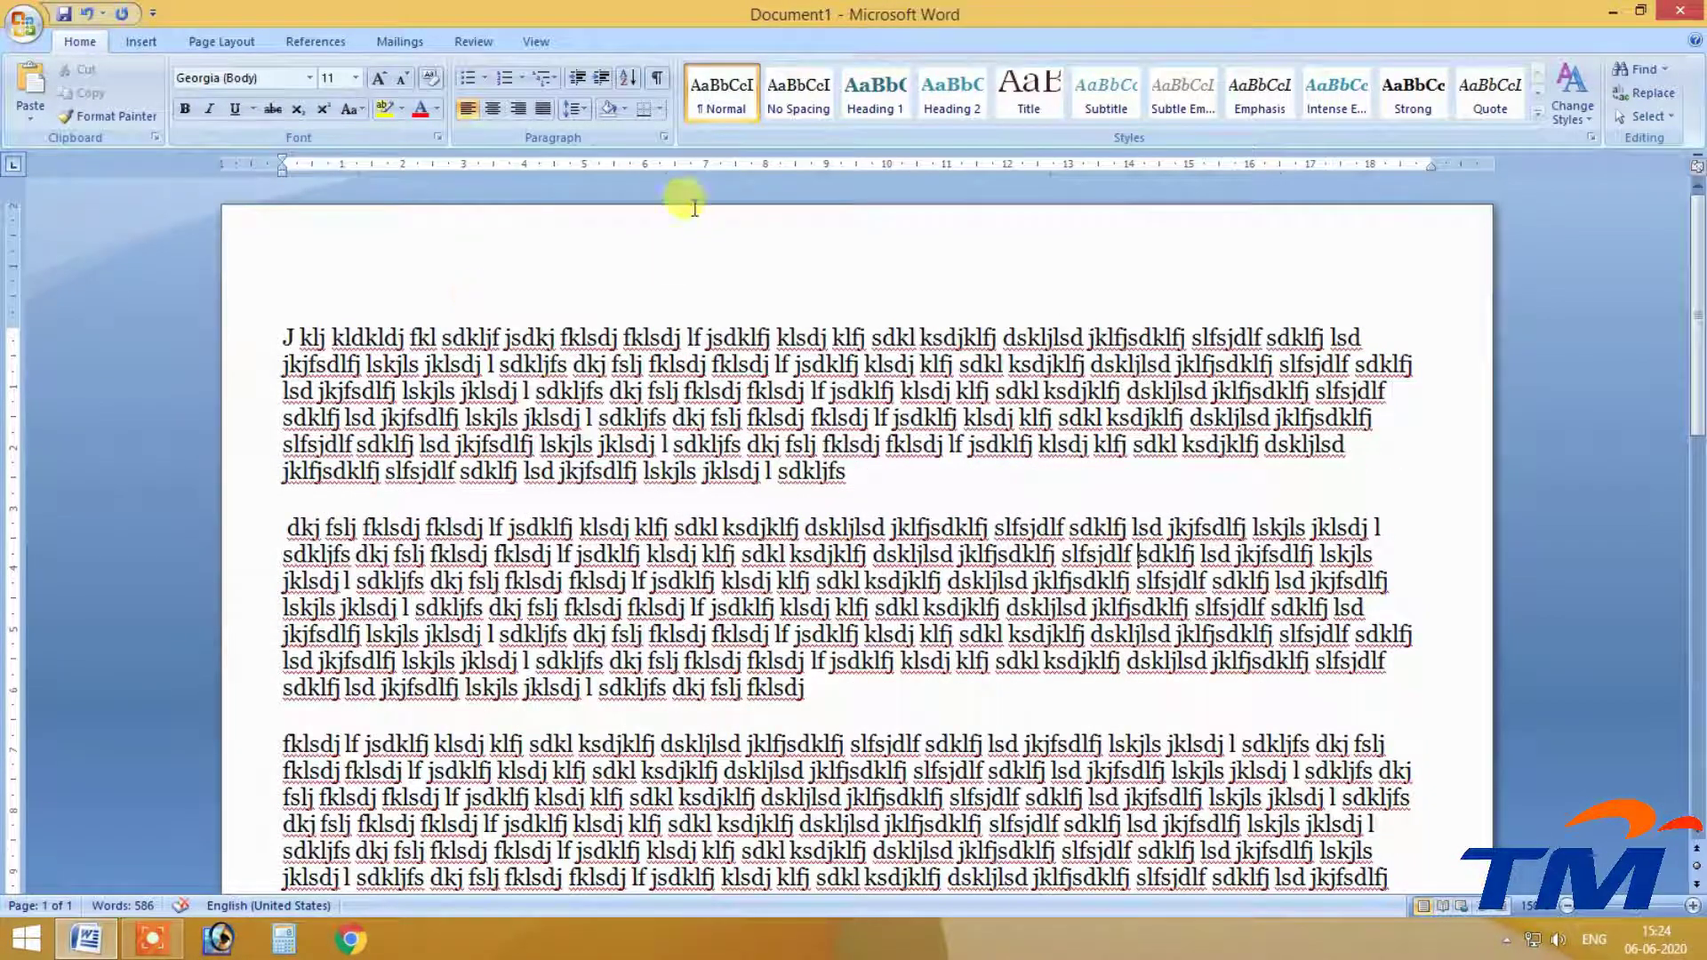
Insert a page break after the first paragraph and check how the remaining text is laid out across the pages.
left_click(233, 45)
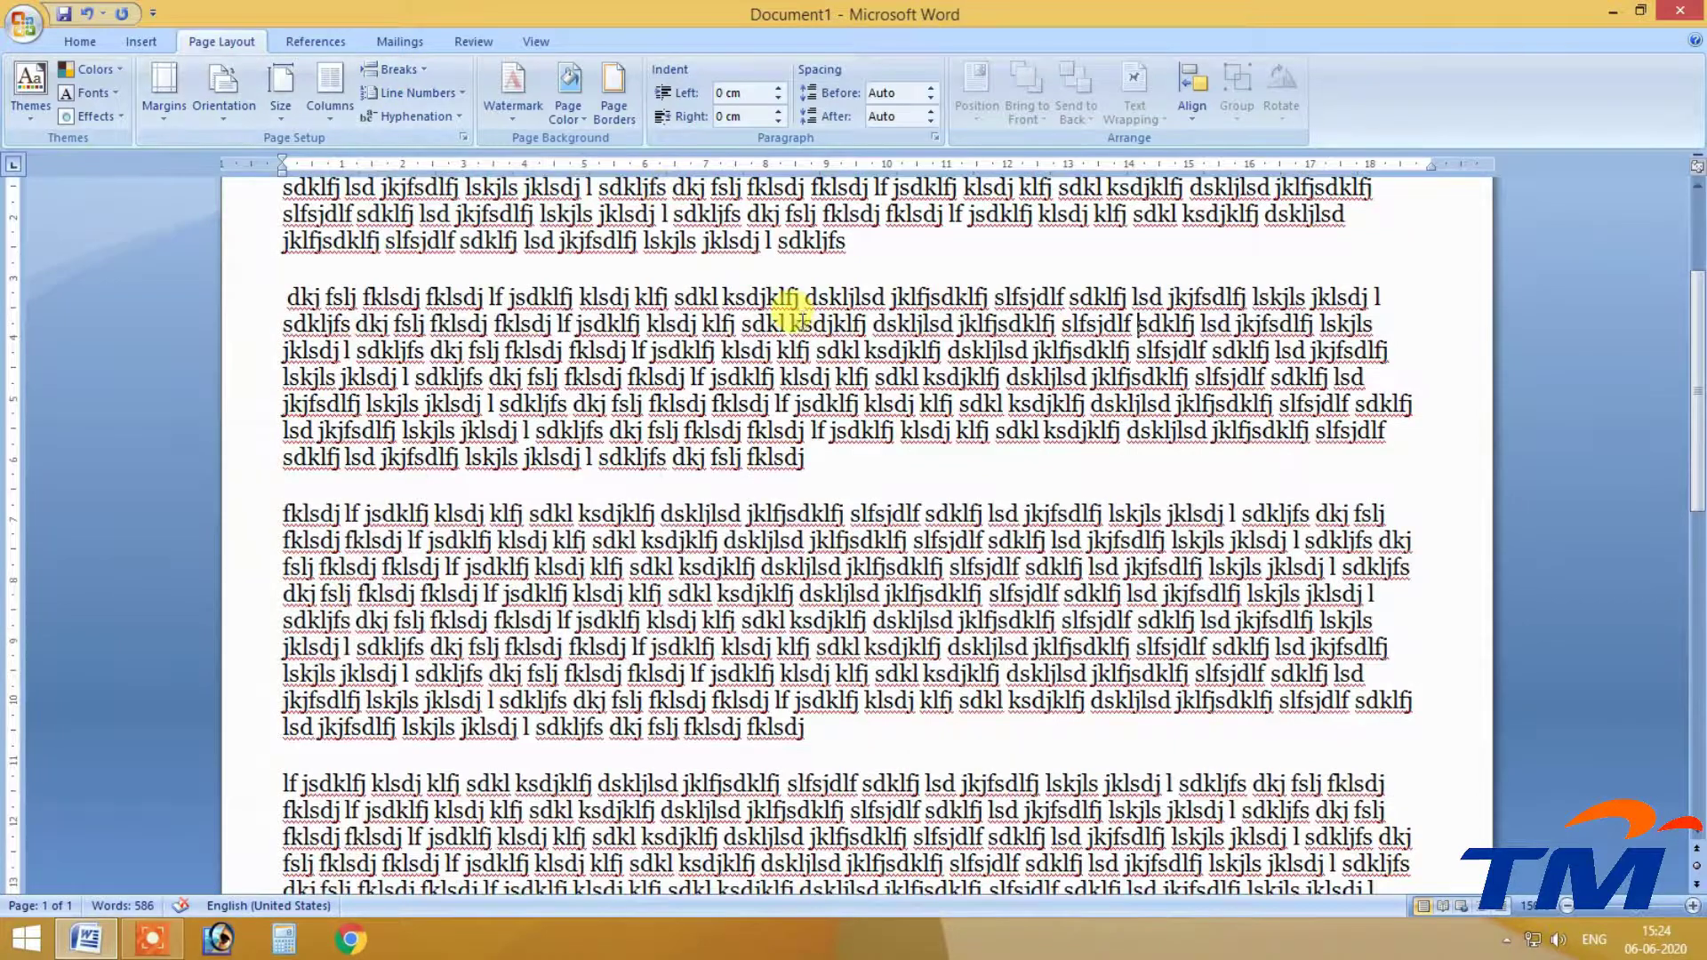
scroll(869, 381, "up", 2)
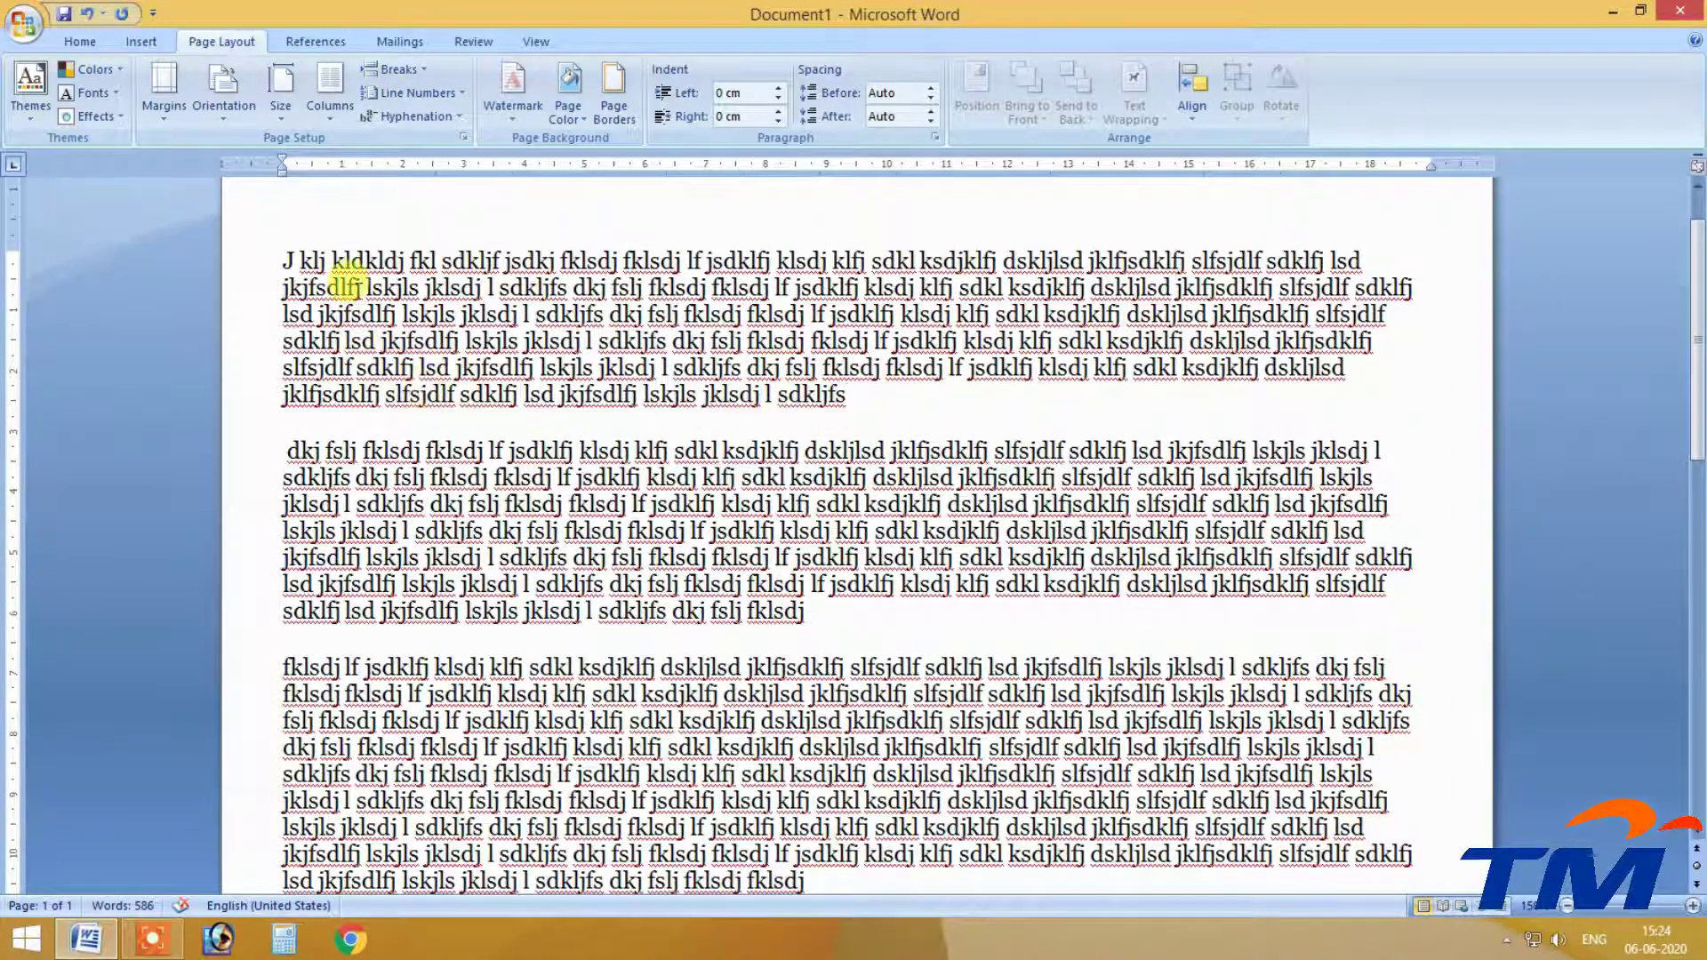
left_click(422, 68)
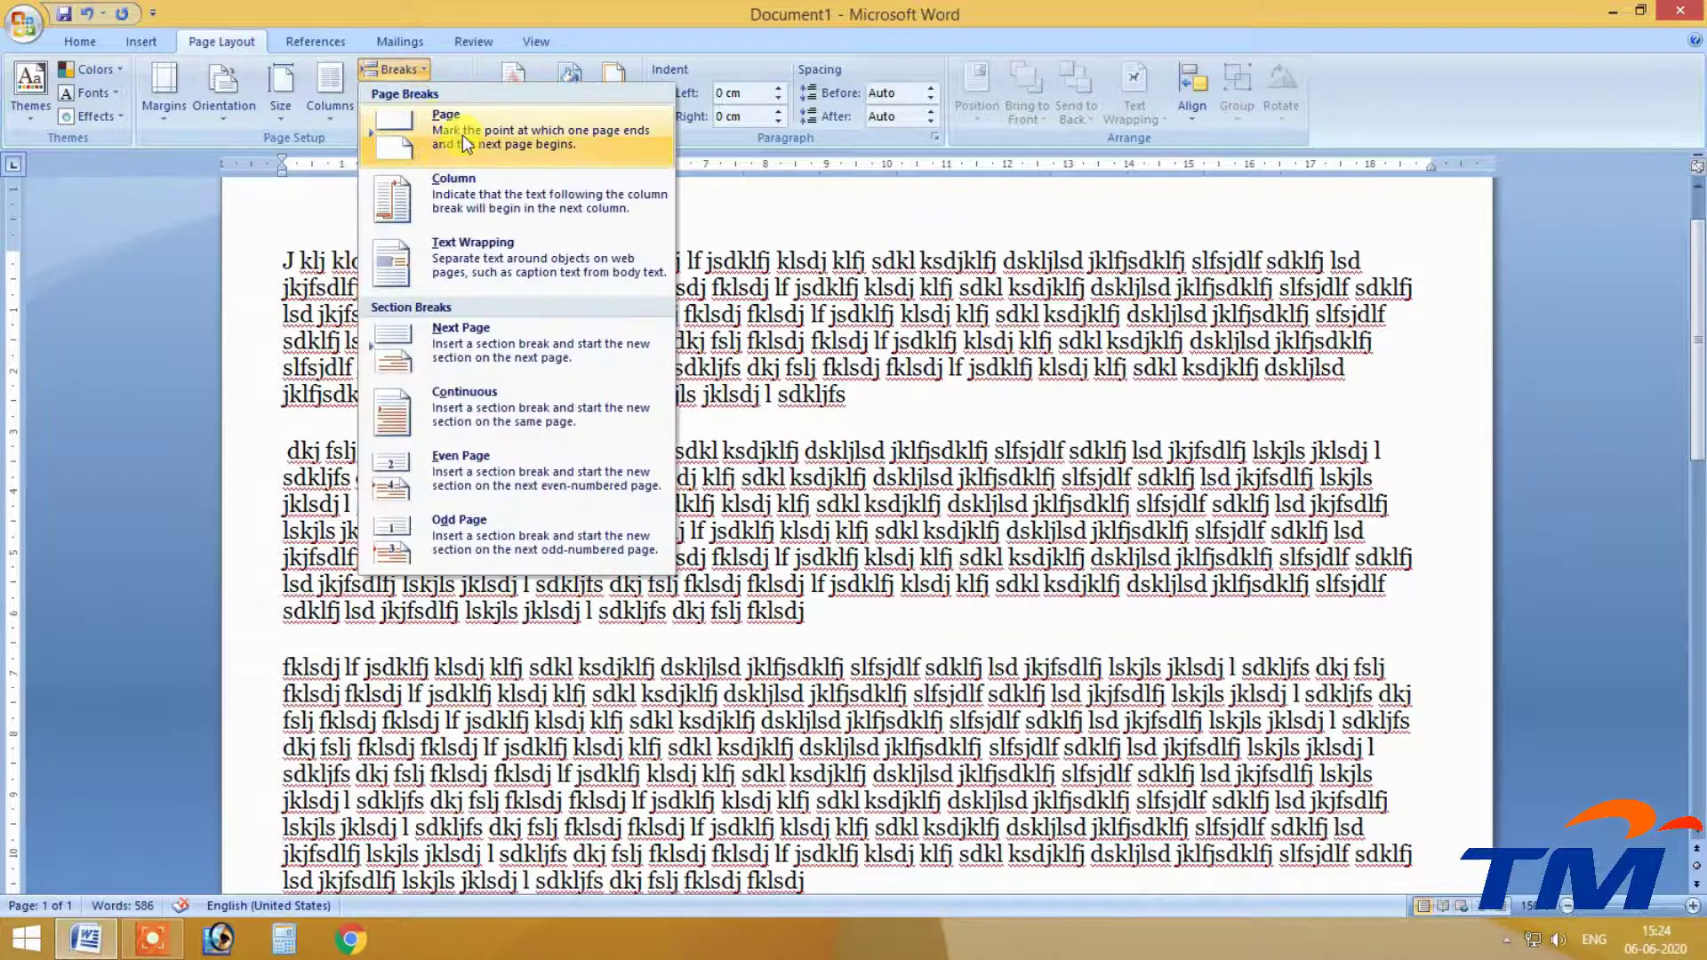
left_click(463, 135)
scroll(583, 237, "up", 10)
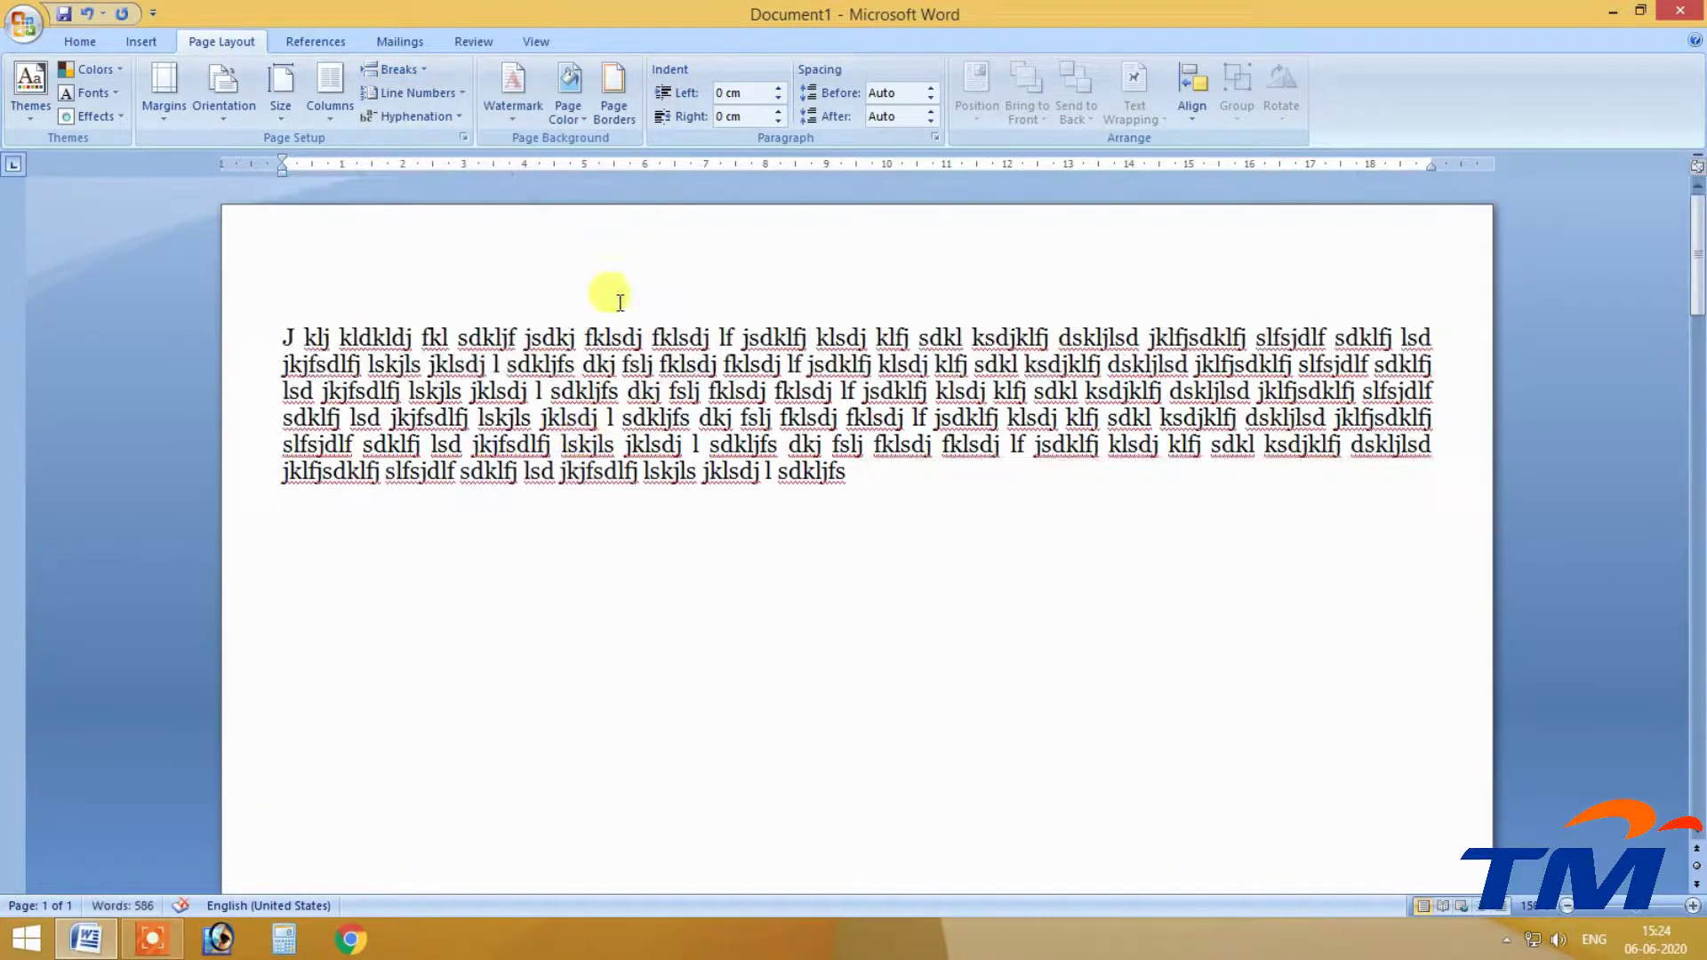
scroll(805, 449, "down", 20)
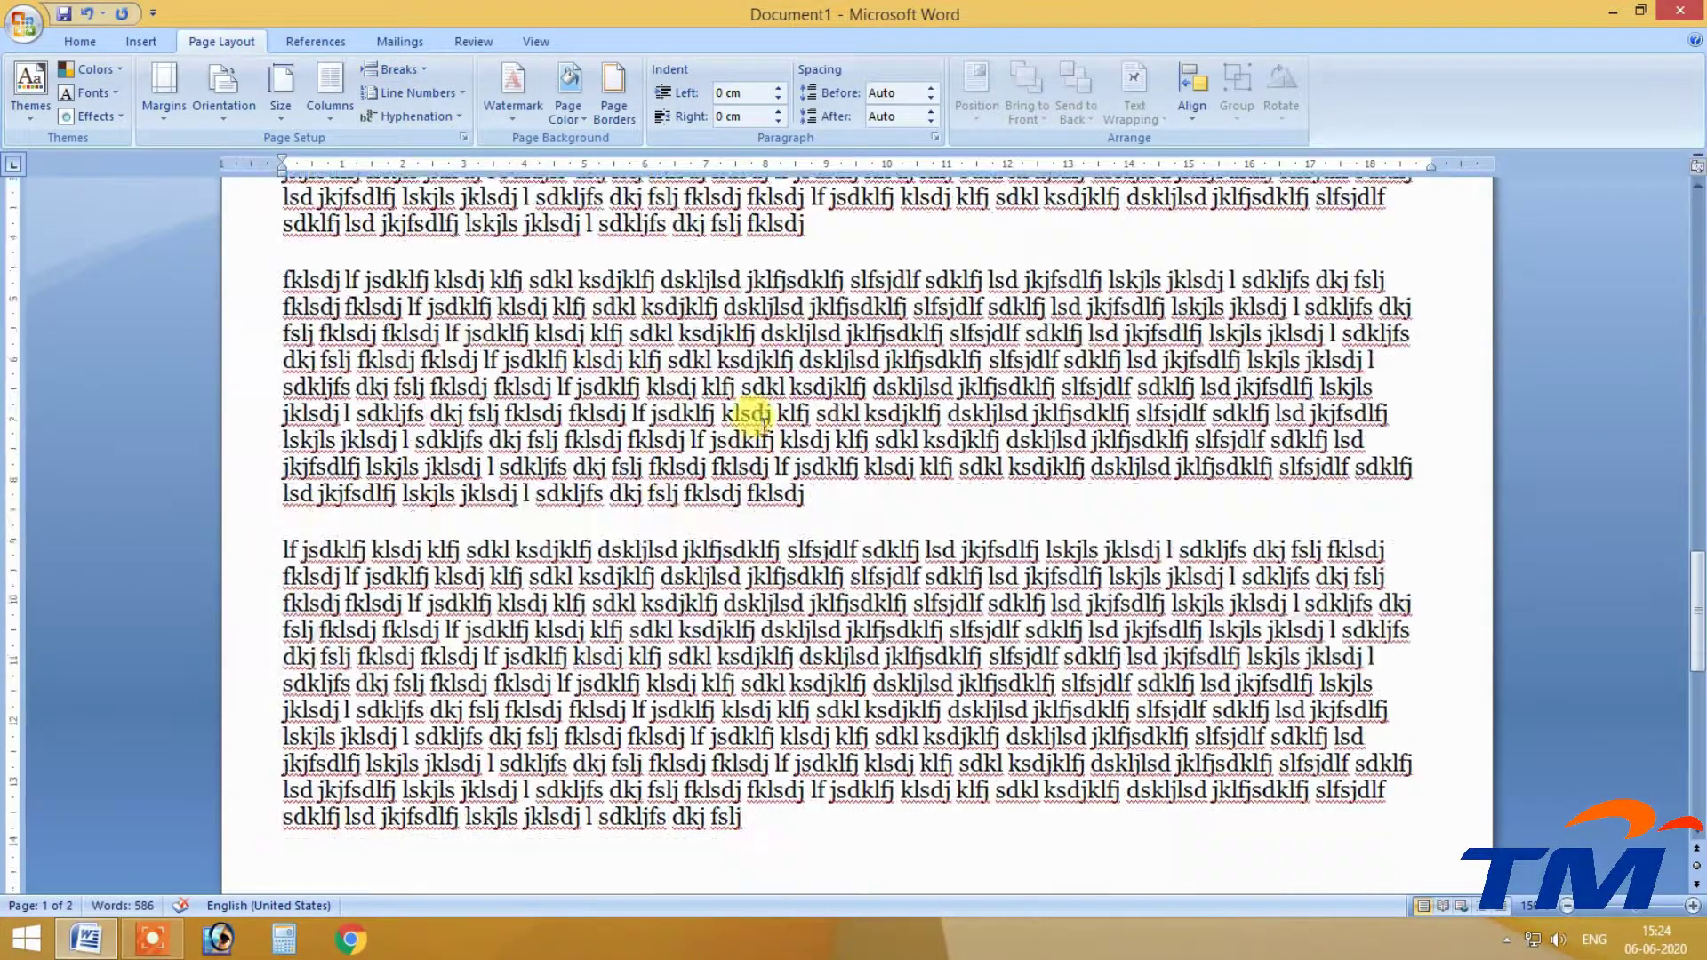
scroll(764, 418, "up", 3)
scroll(751, 414, "down", 15)
scroll(739, 411, "up", 6)
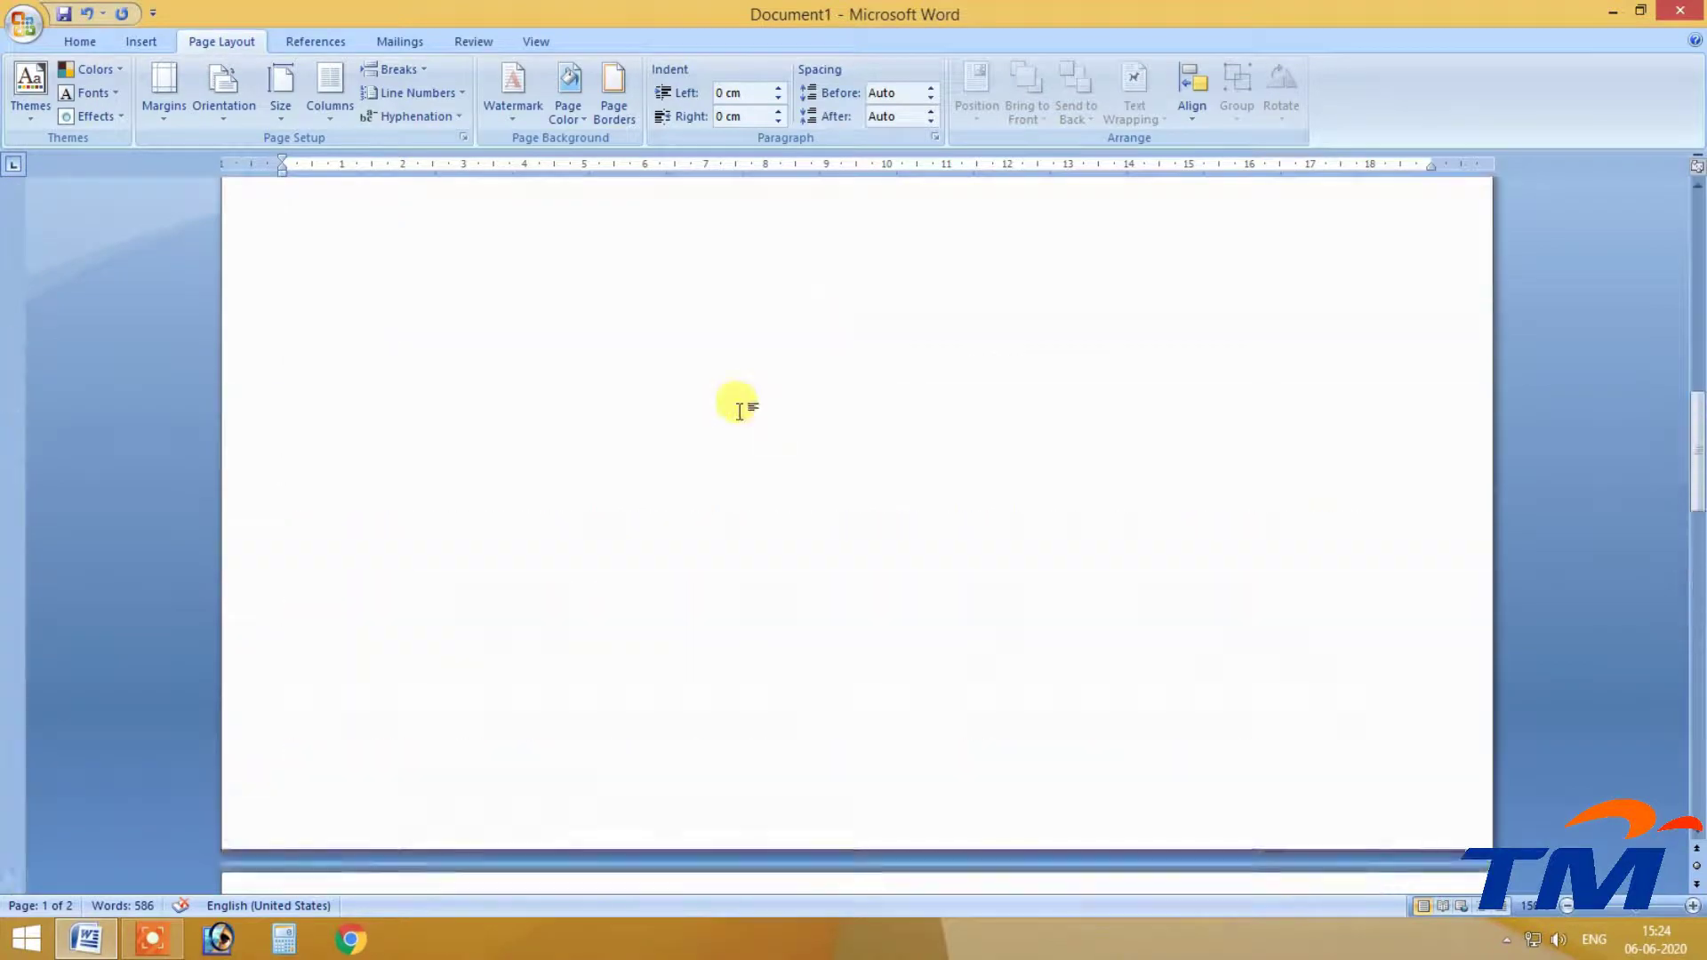
scroll(737, 408, "up", 10)
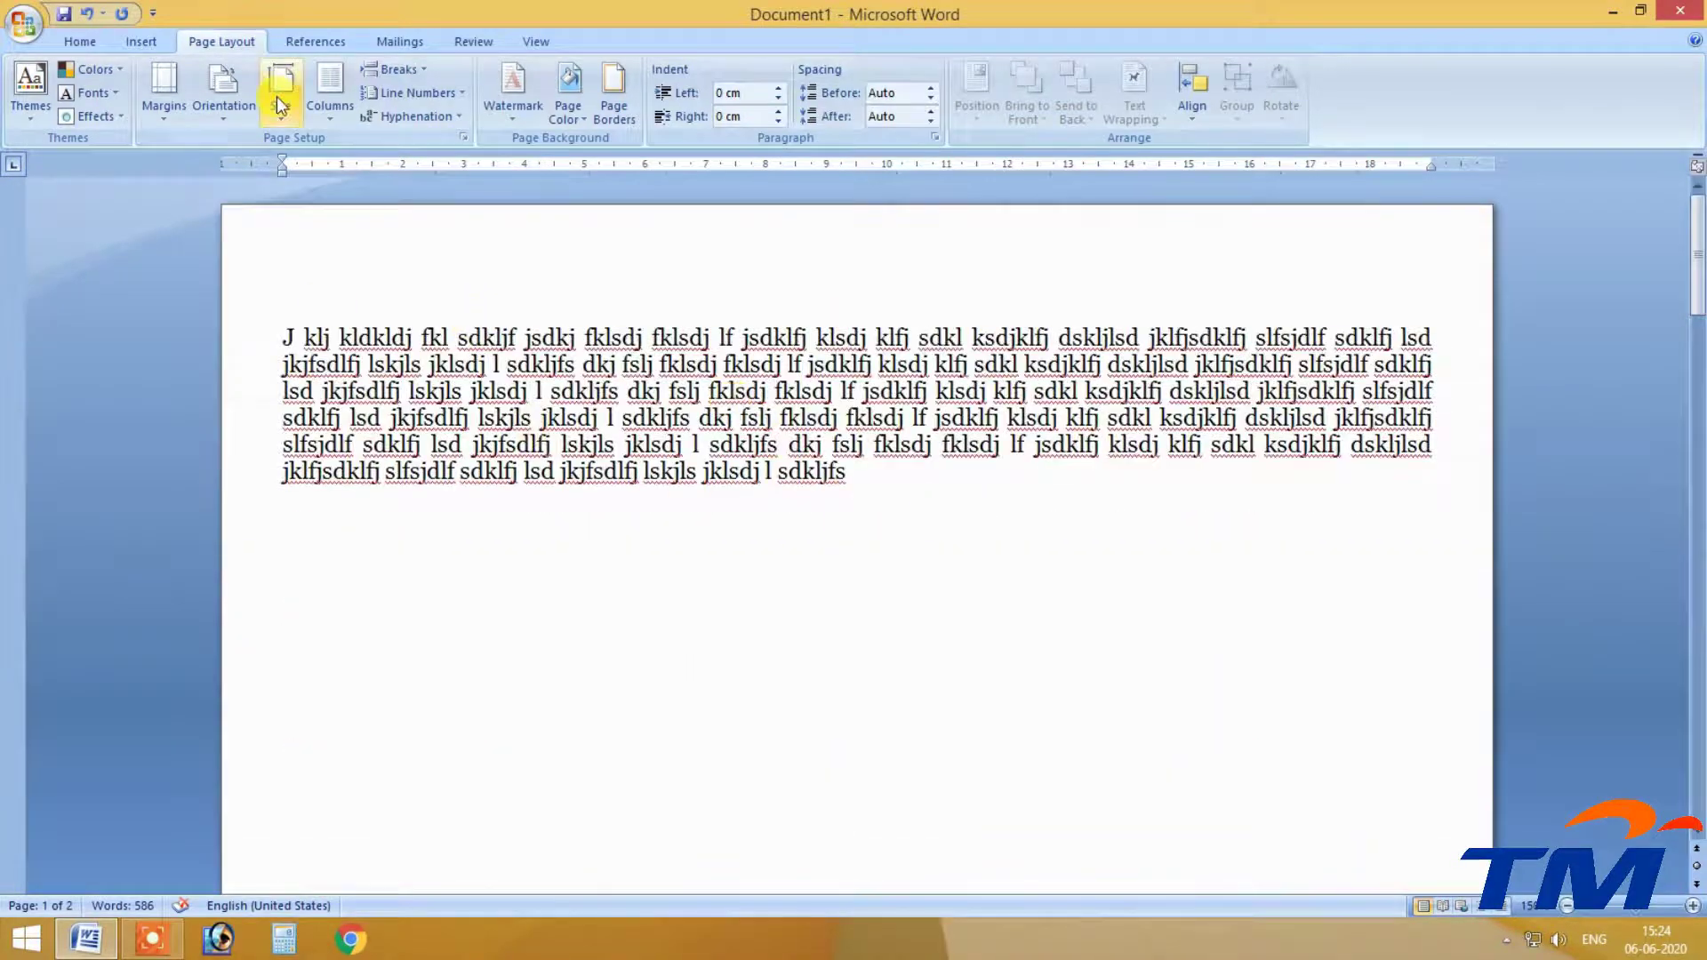
Display the formatting marks and delete the page break and the empty paragraph following the first paragraph.
left_click(92, 41)
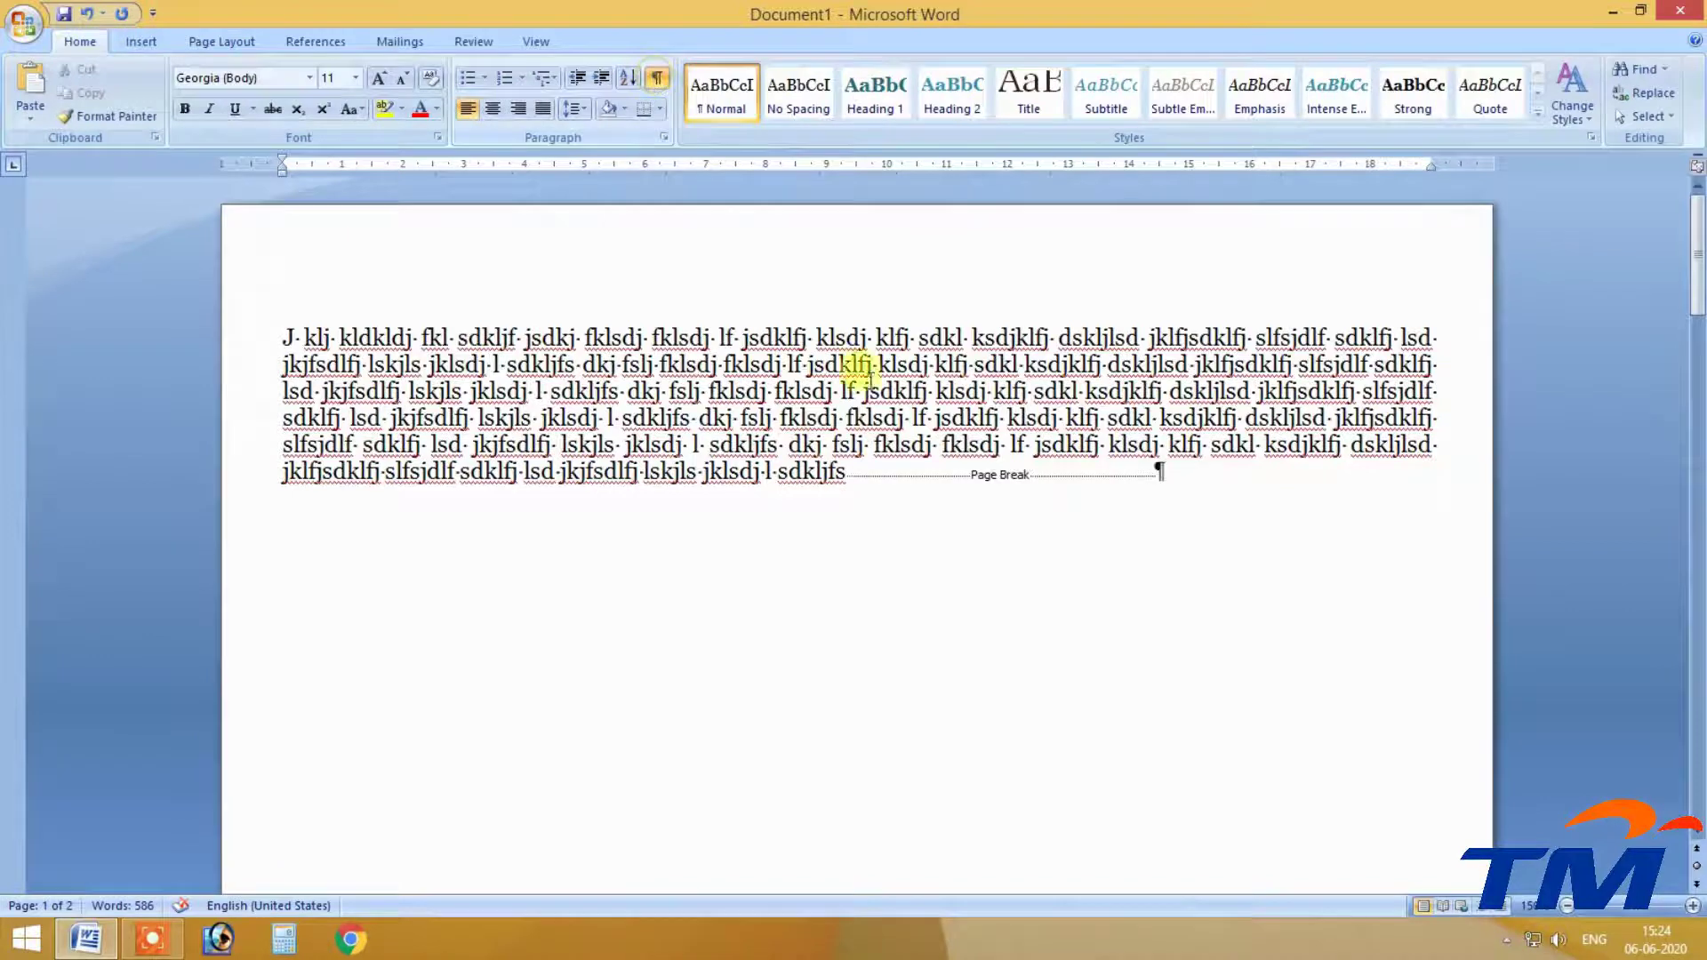
double_click(915, 471)
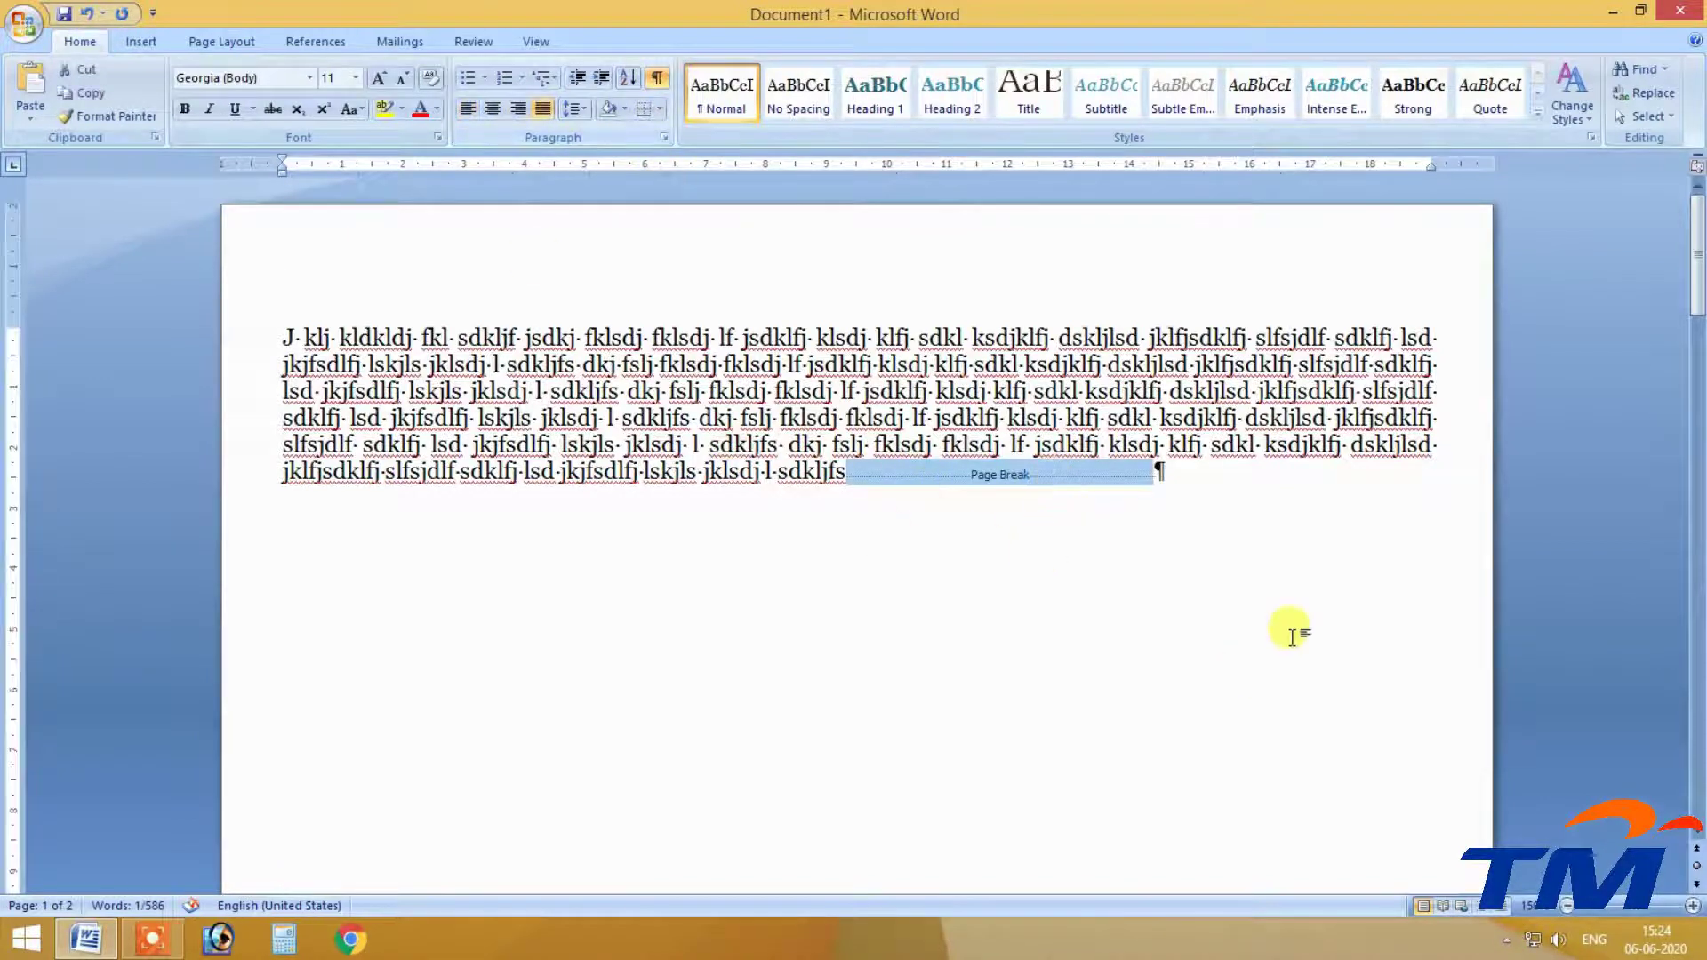
key("Delete")
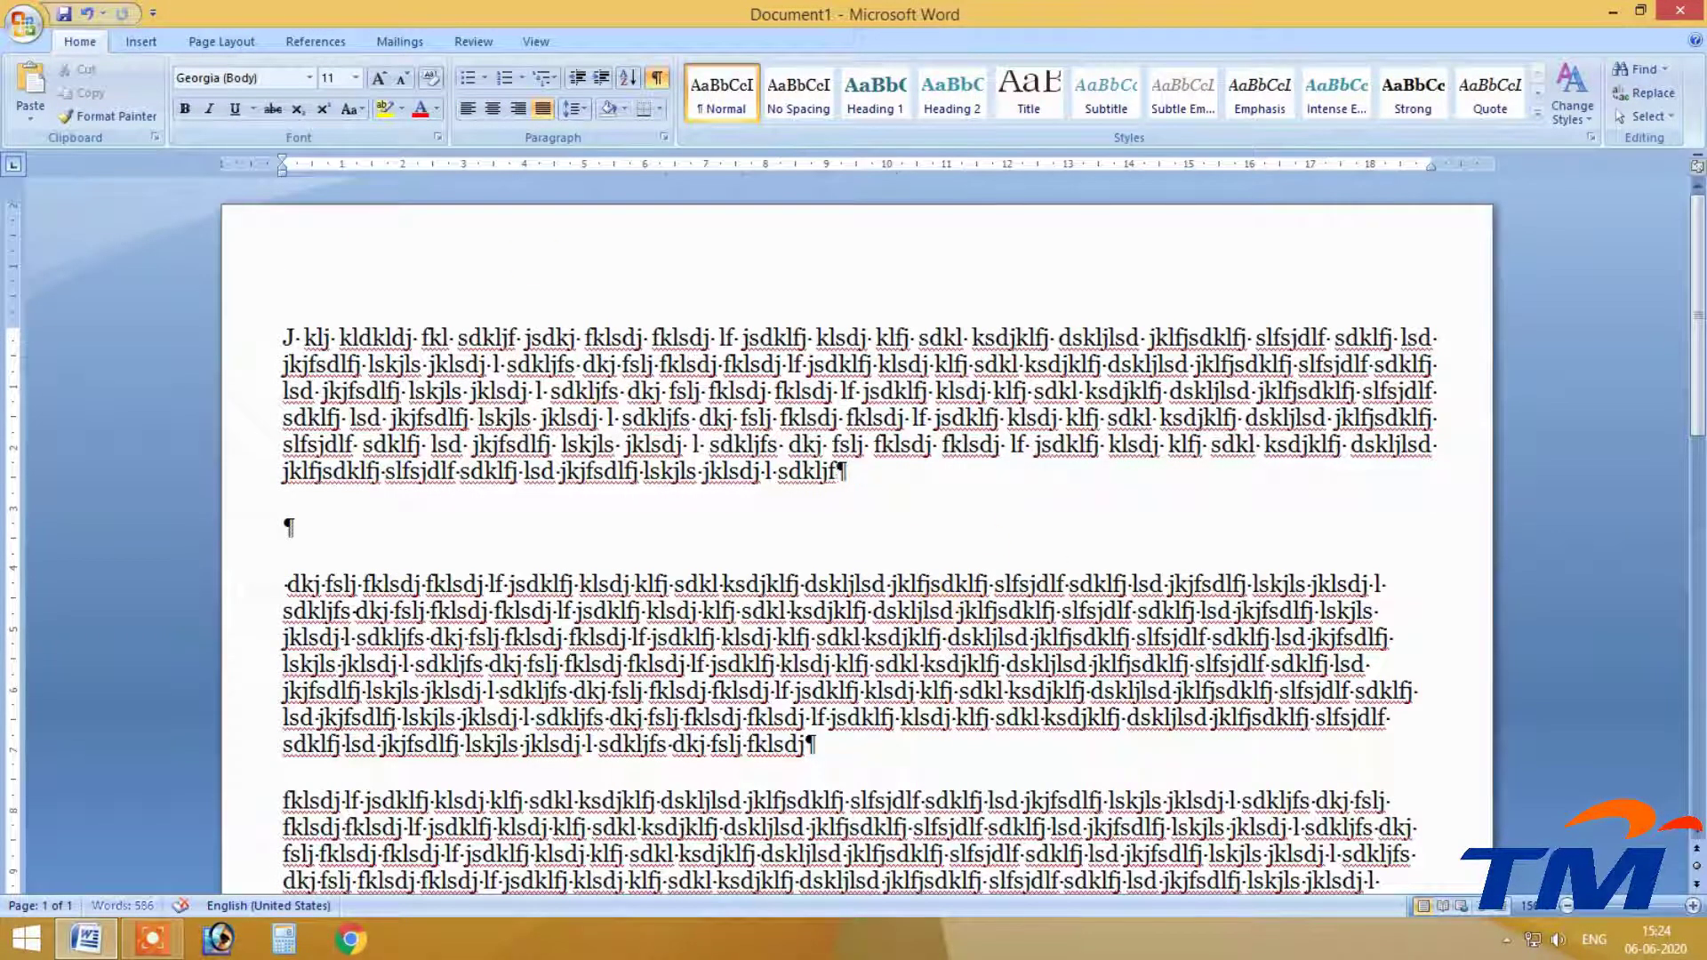
key("BackSpace")
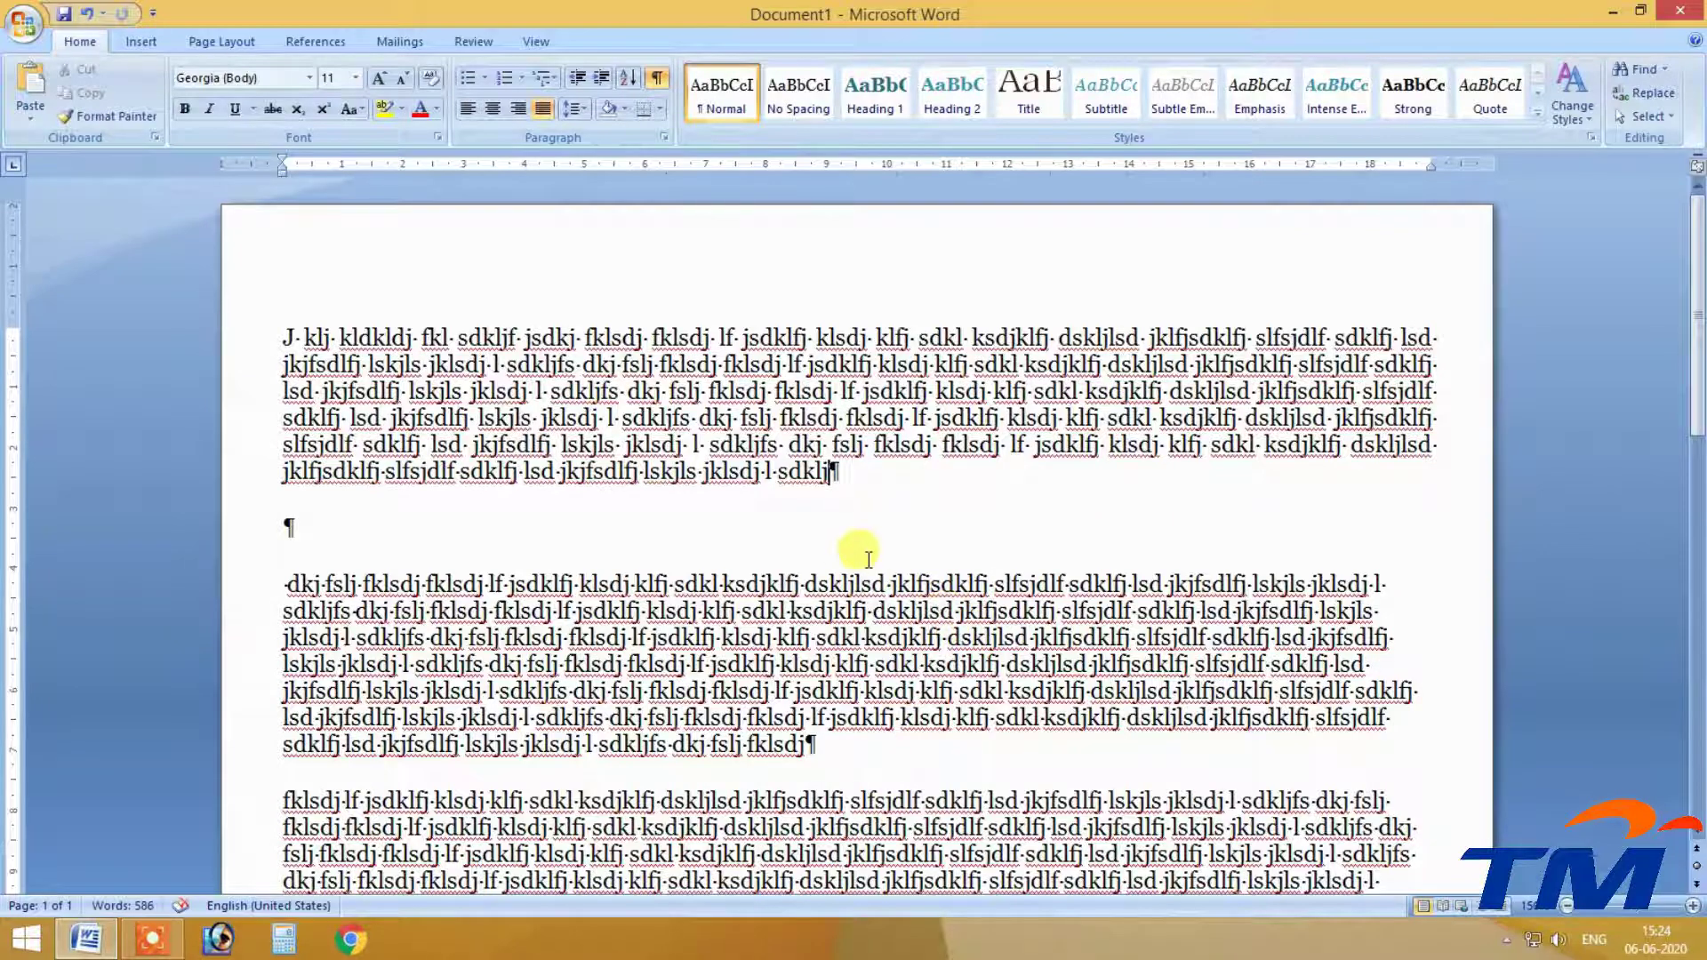
key("Delete")
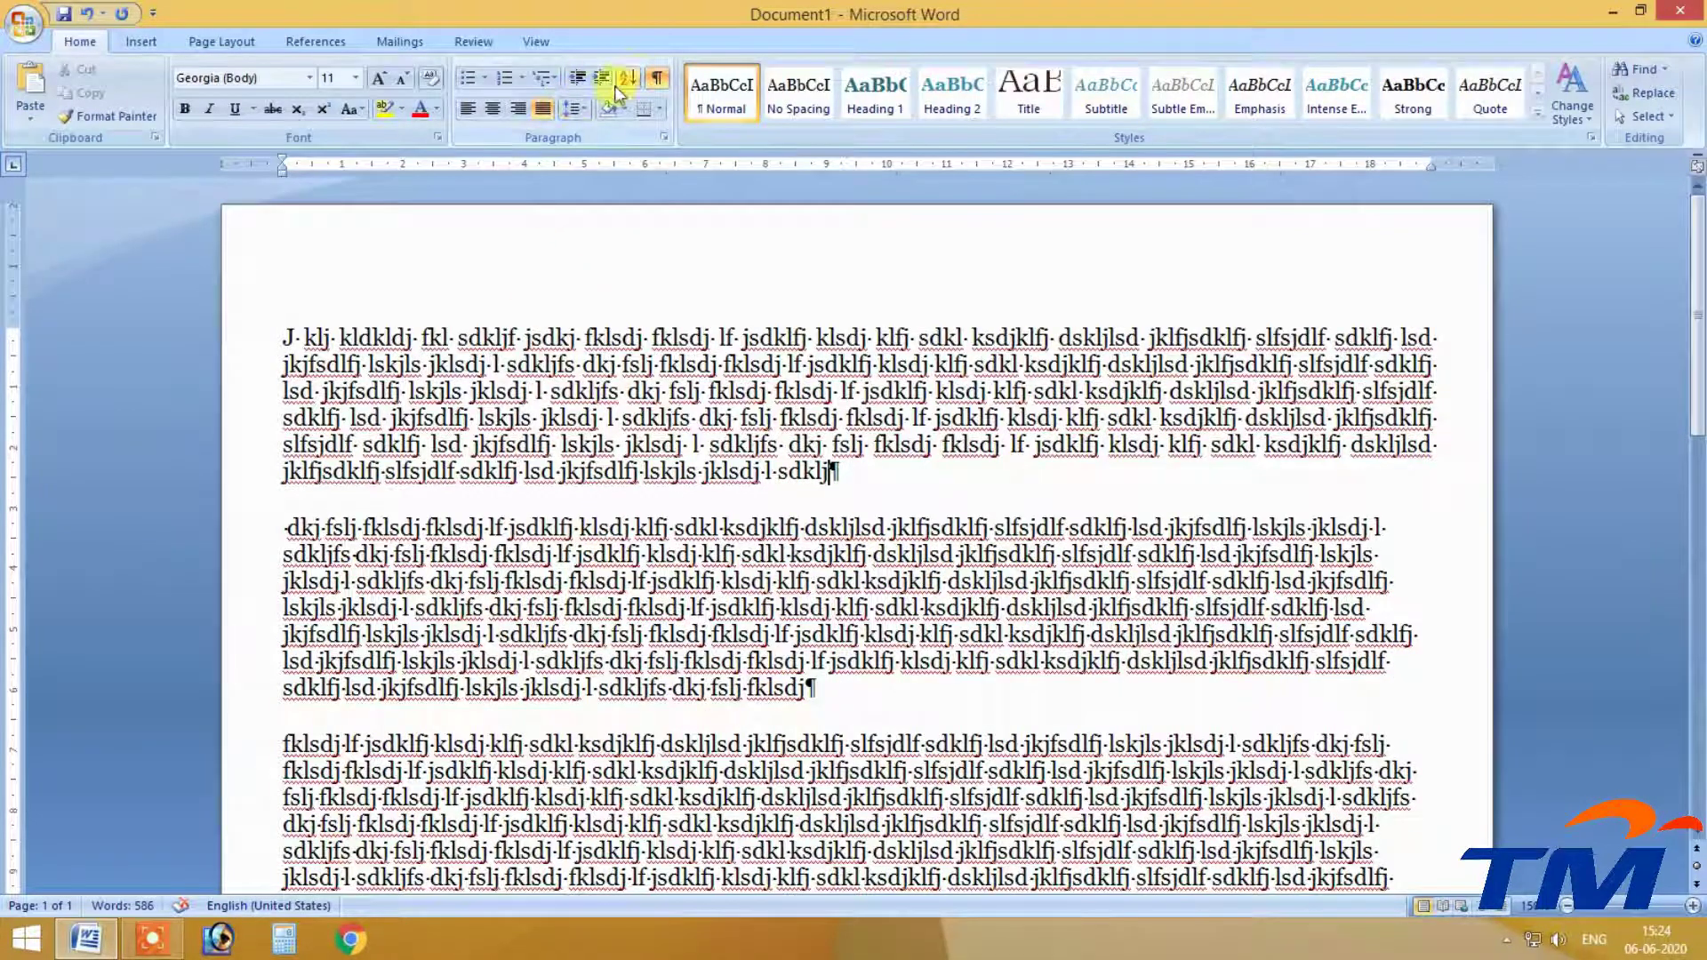
Lay out the text in two columns and select the second paragraph's opening words "dkj fslj".
left_click(210, 44)
left_click(384, 70)
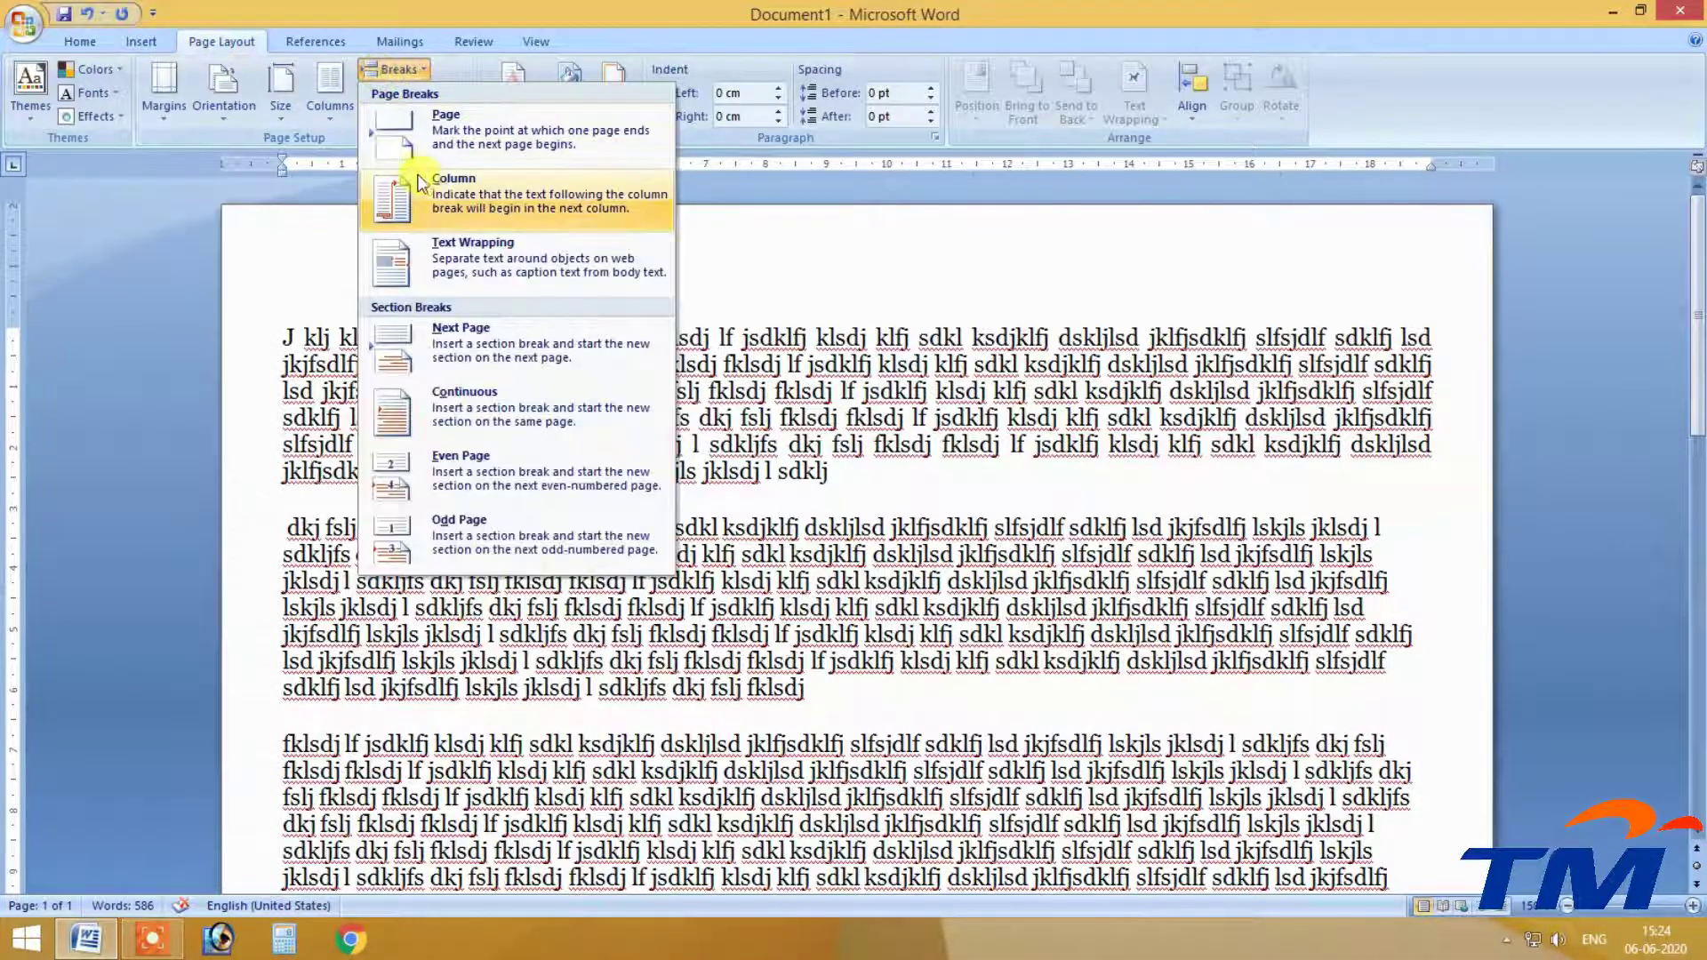
left_click(730, 396)
left_click(338, 105)
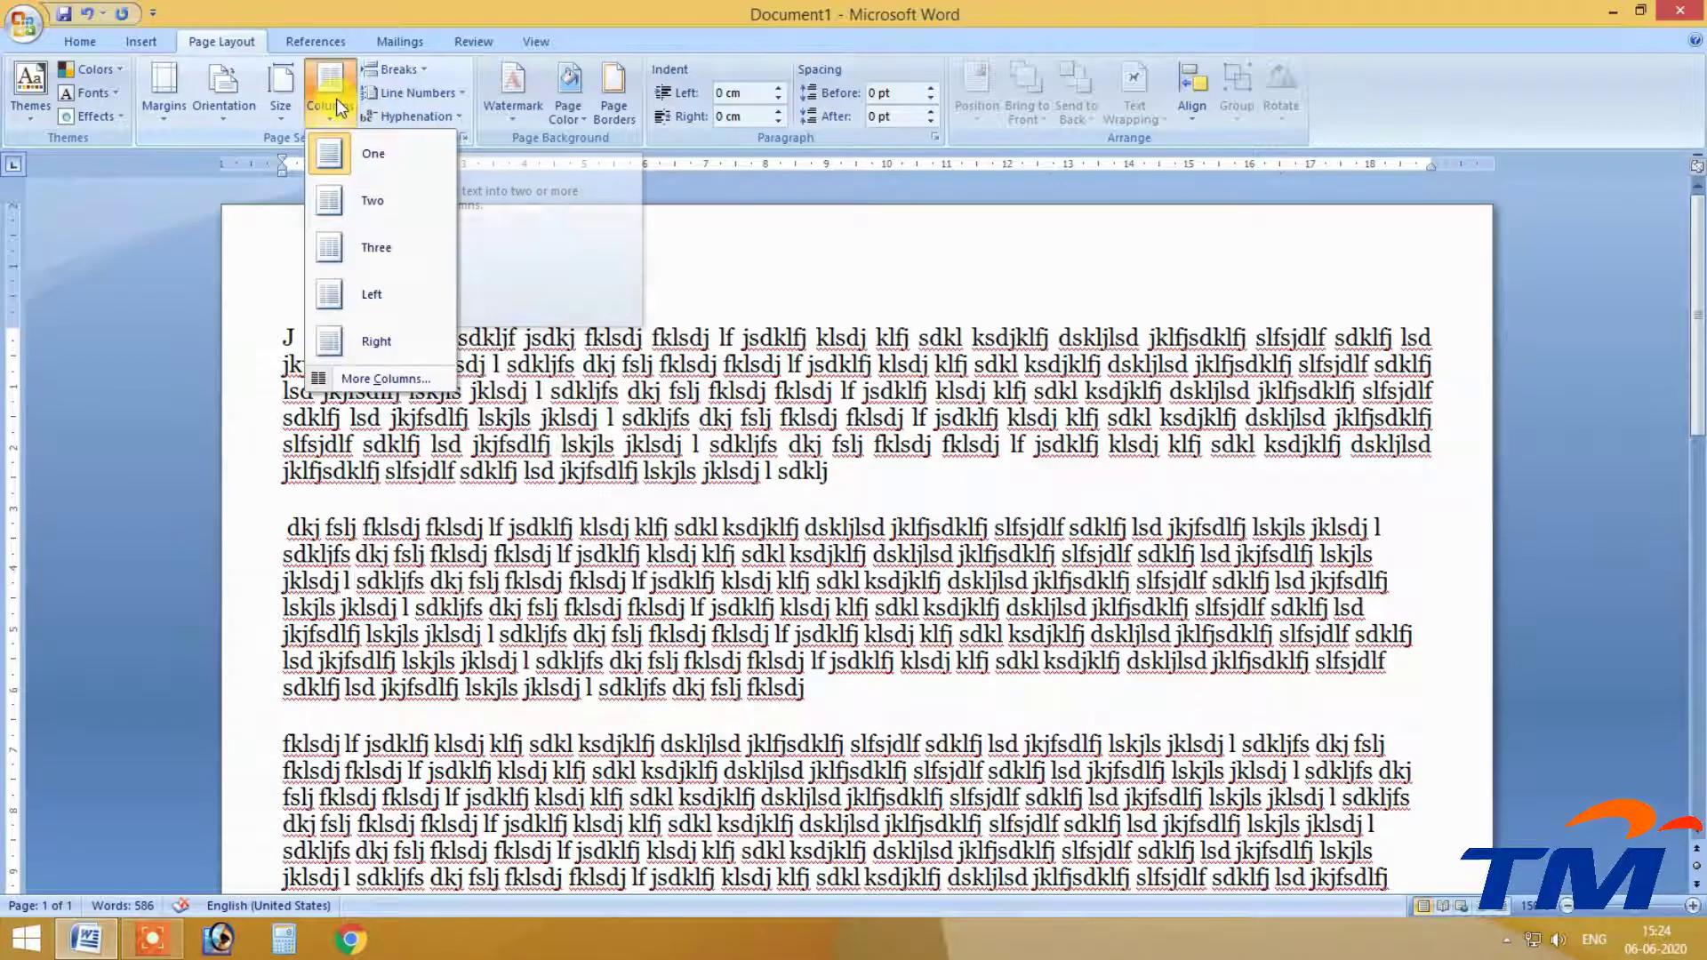
left_click(370, 207)
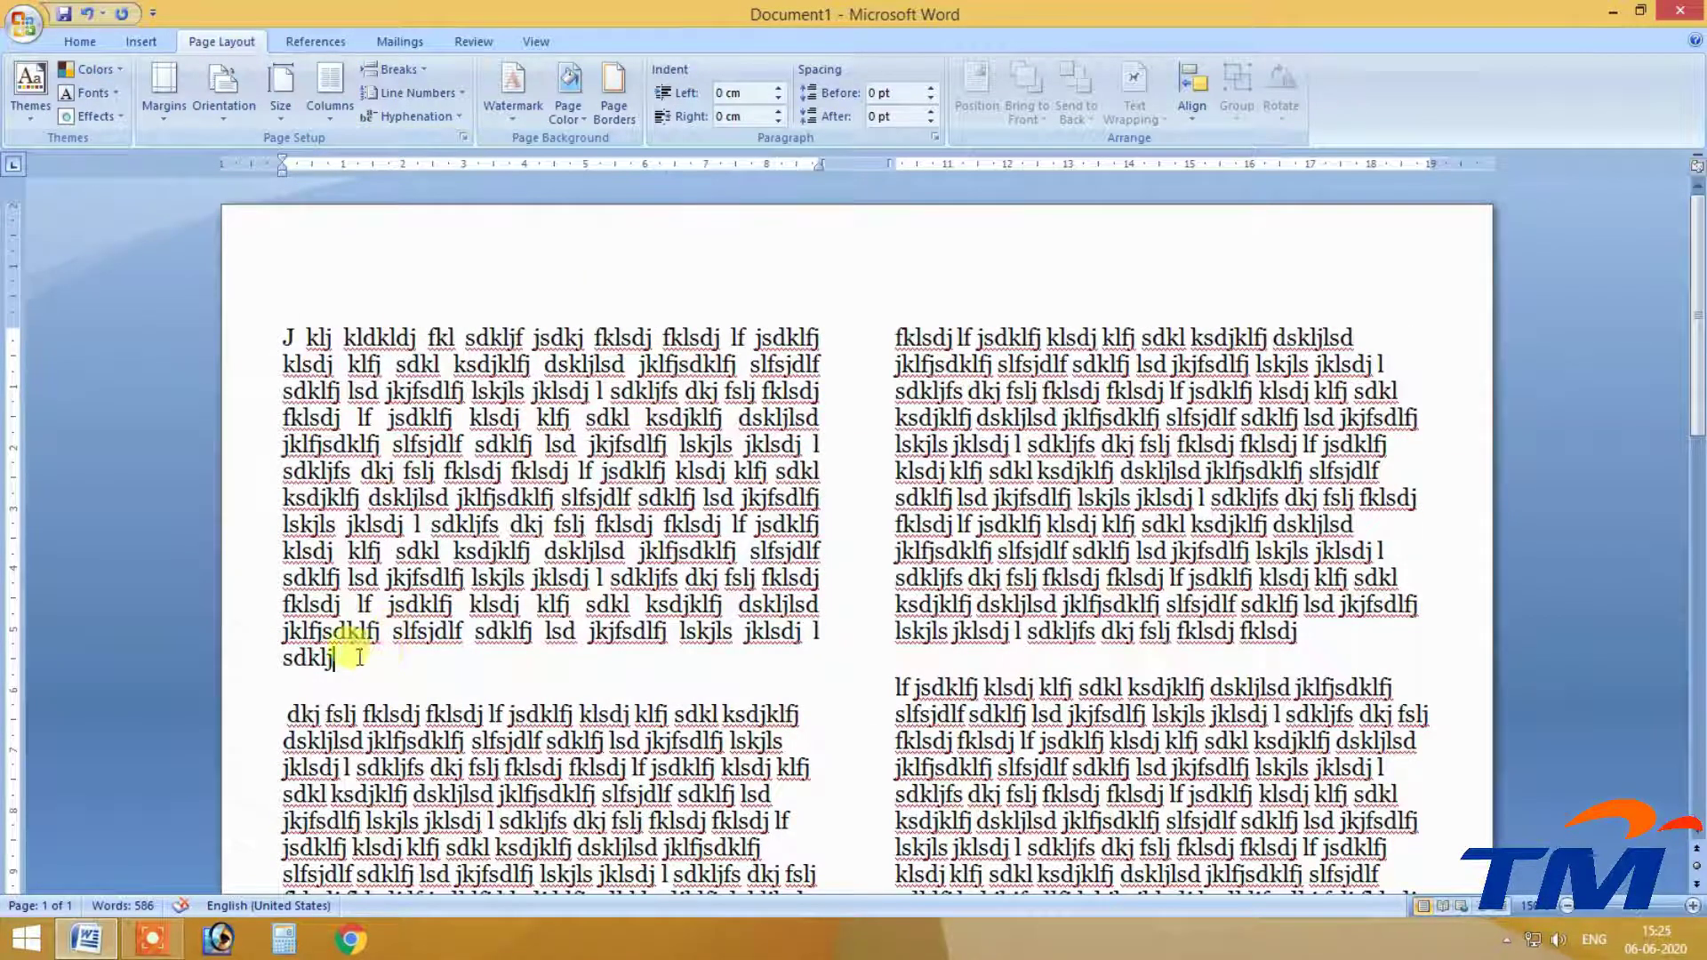
left_click_drag(286, 711, 361, 711)
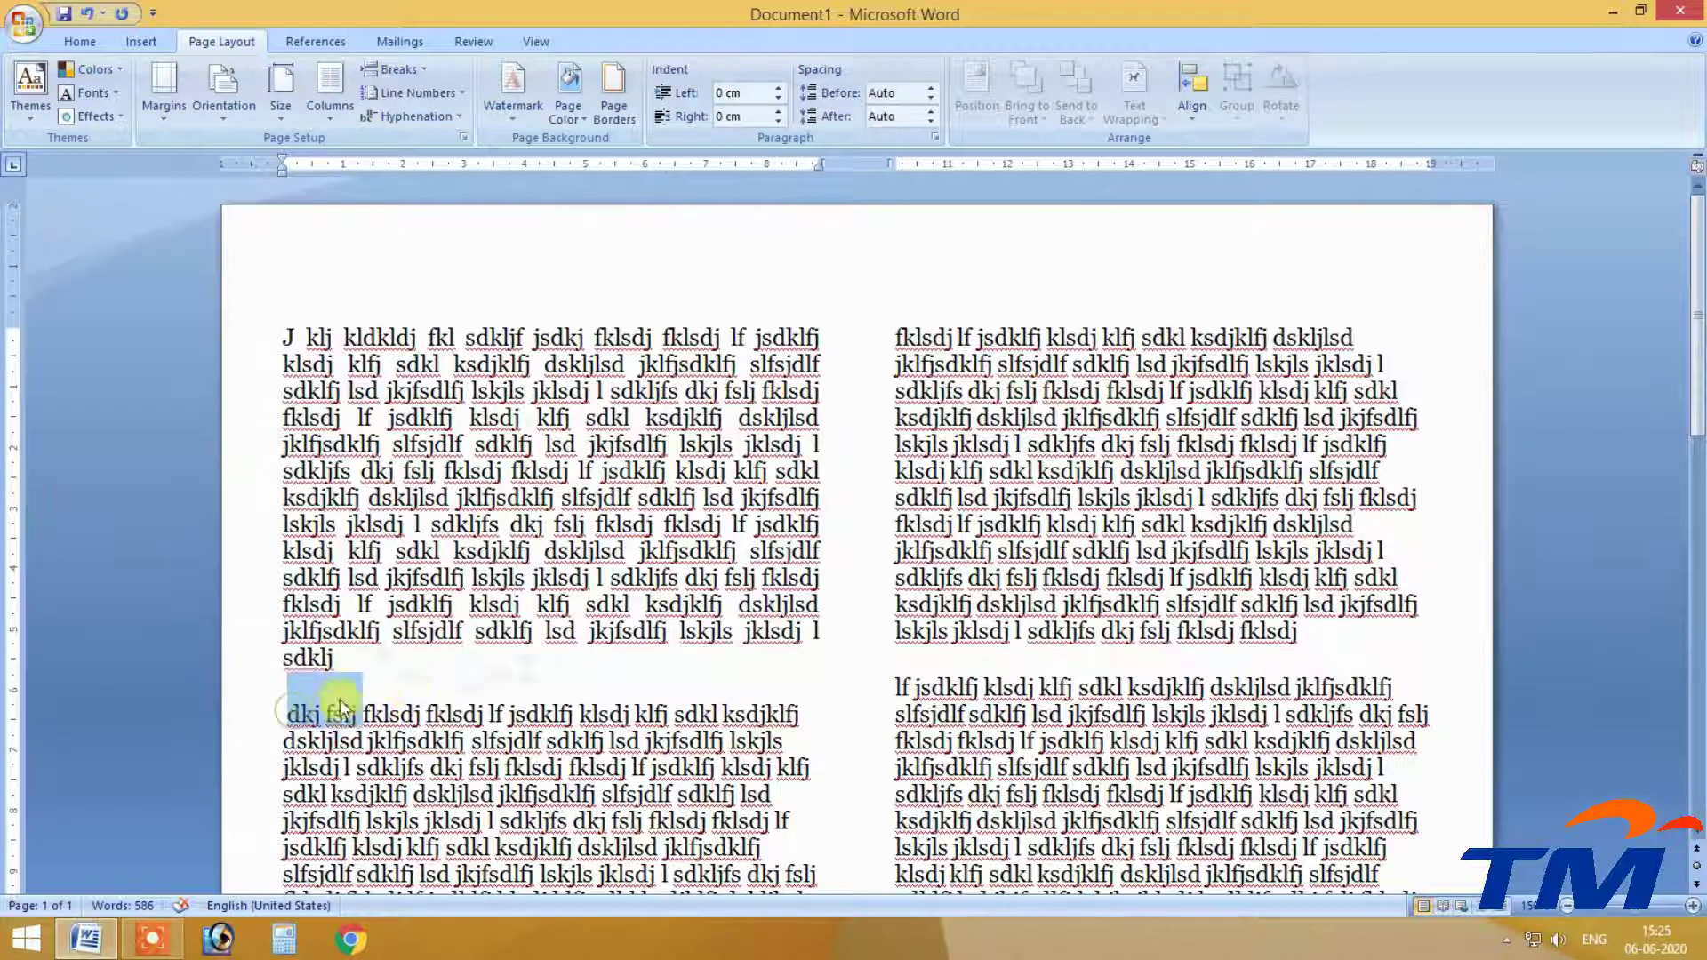
Colour the selected words "dkj fslj" at the start of the second paragraph red.
left_click(79, 41)
left_click(421, 108)
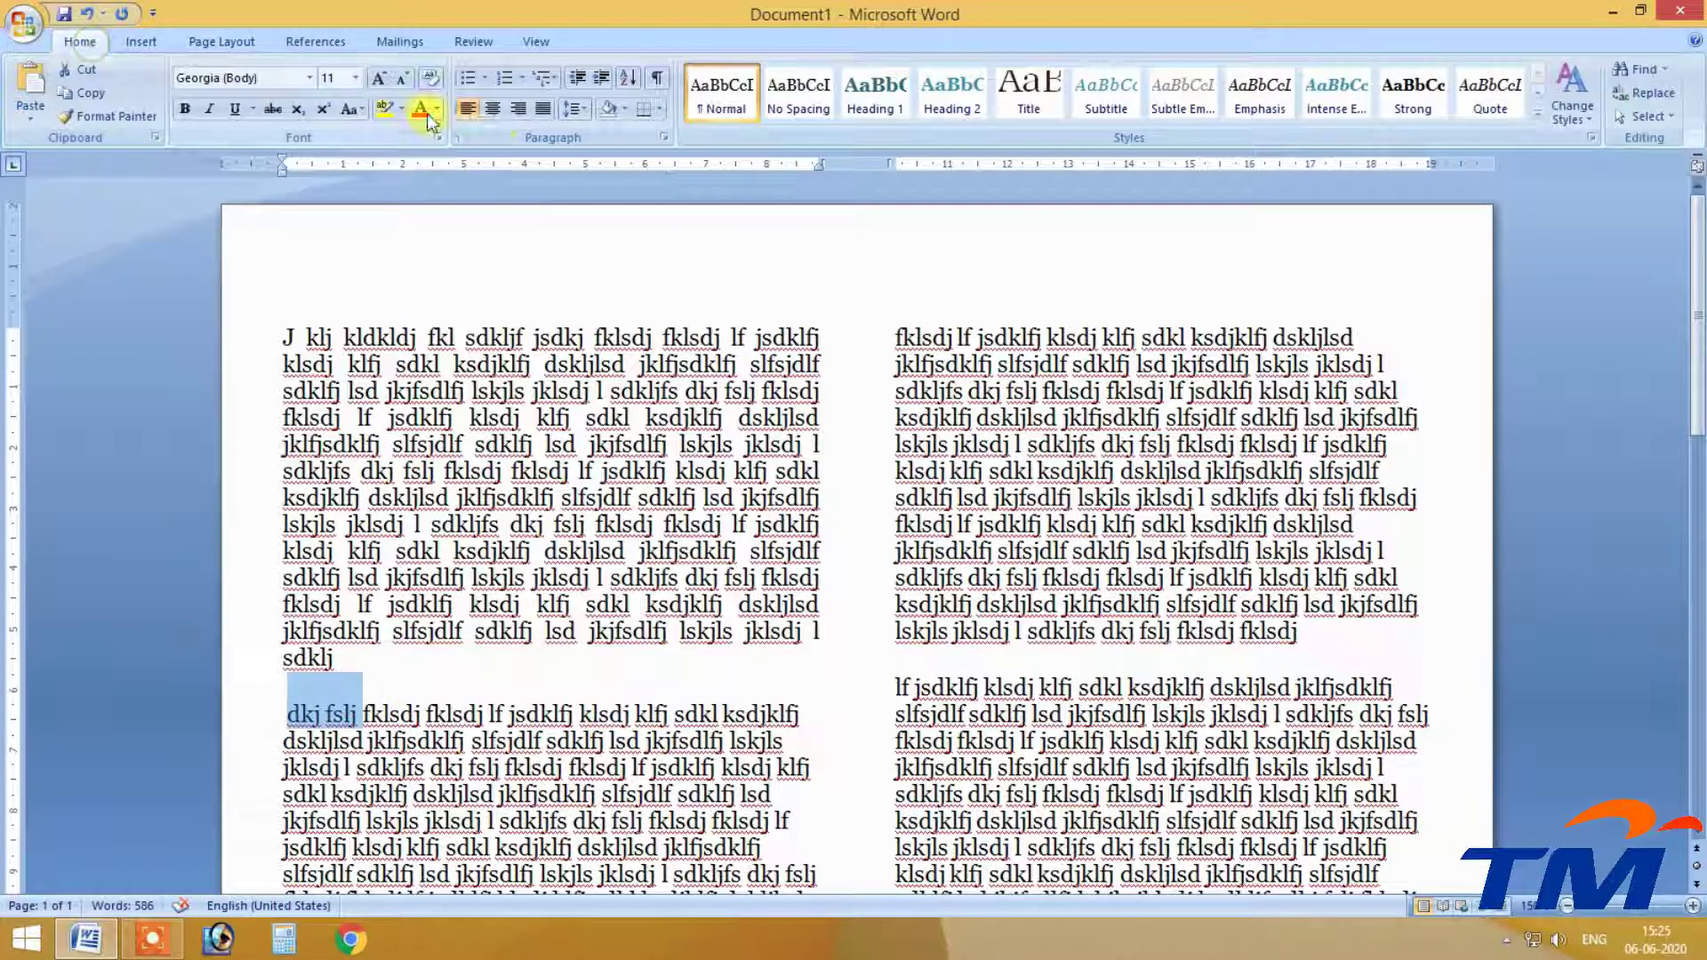
left_click(355, 711)
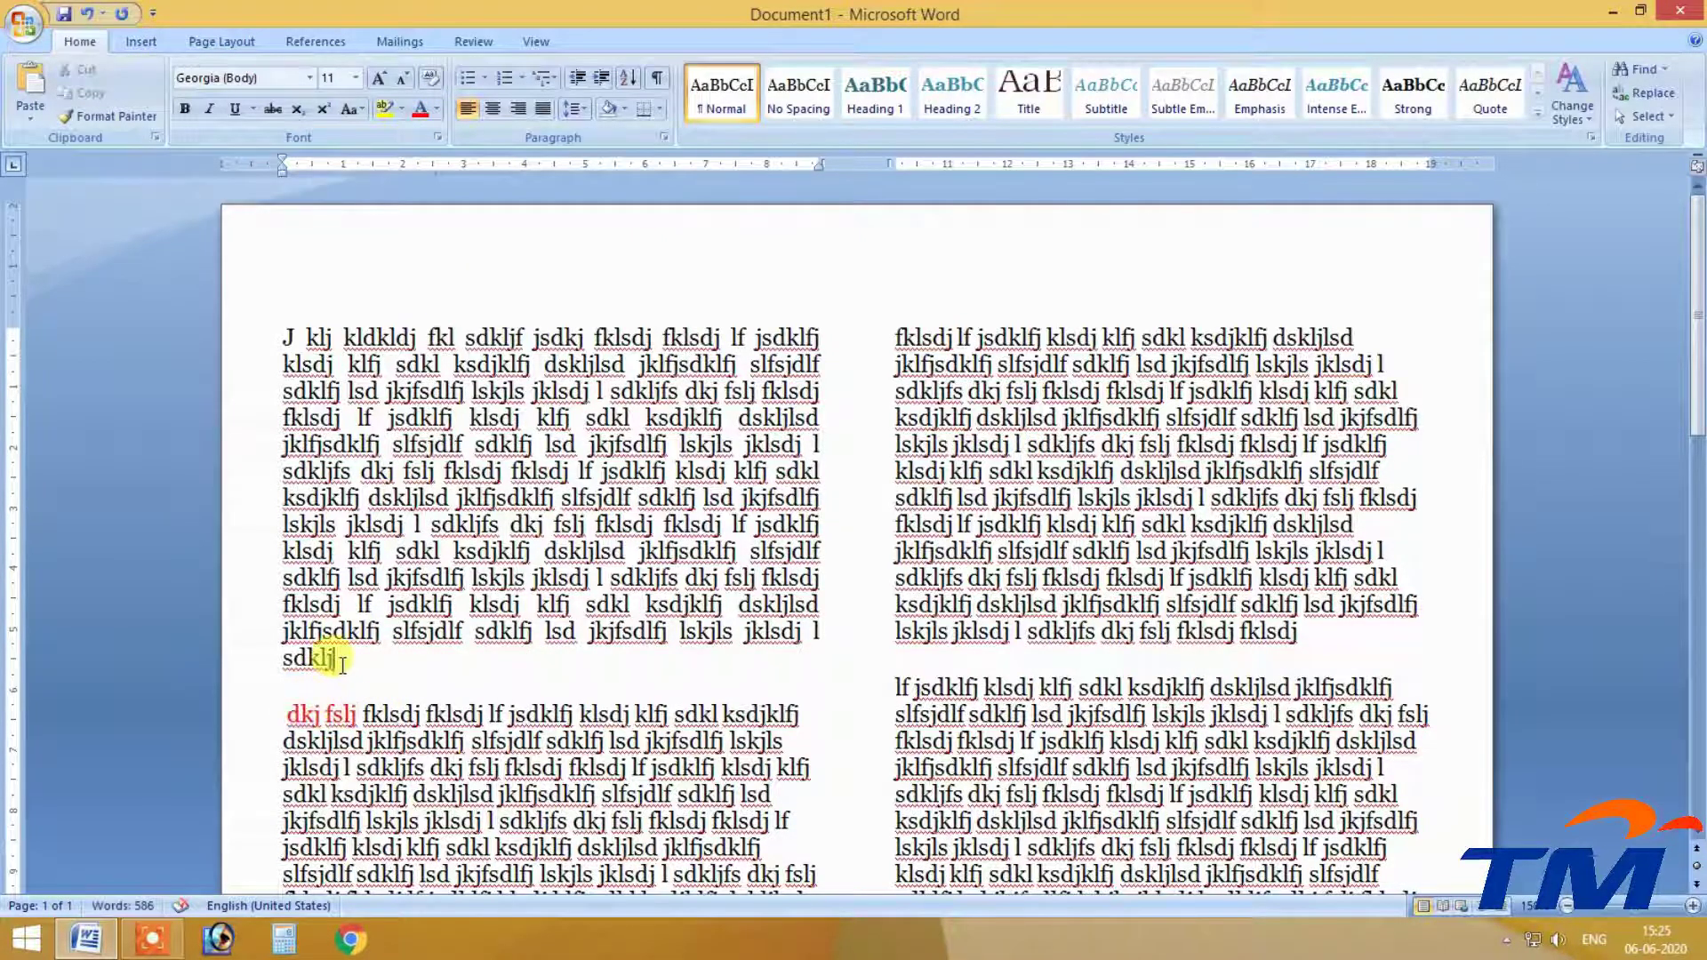
Insert a column break at the end of the first paragraph.
left_click(333, 660)
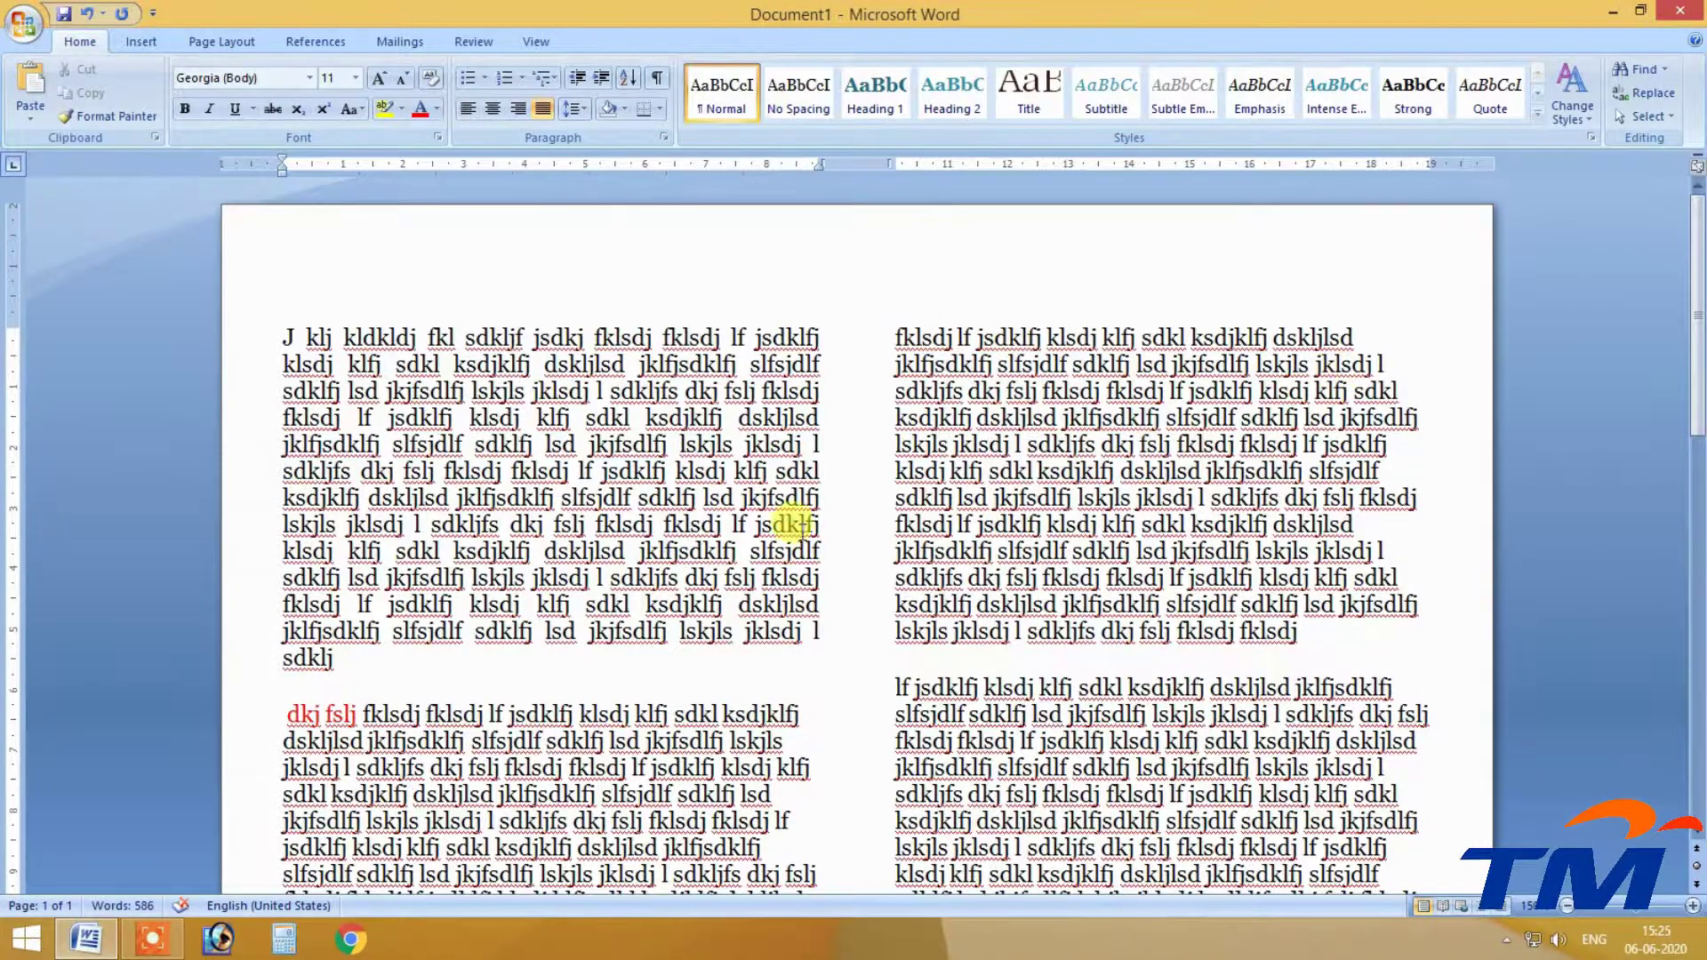
scroll(711, 532, "down", 9)
scroll(552, 511, "up", 5)
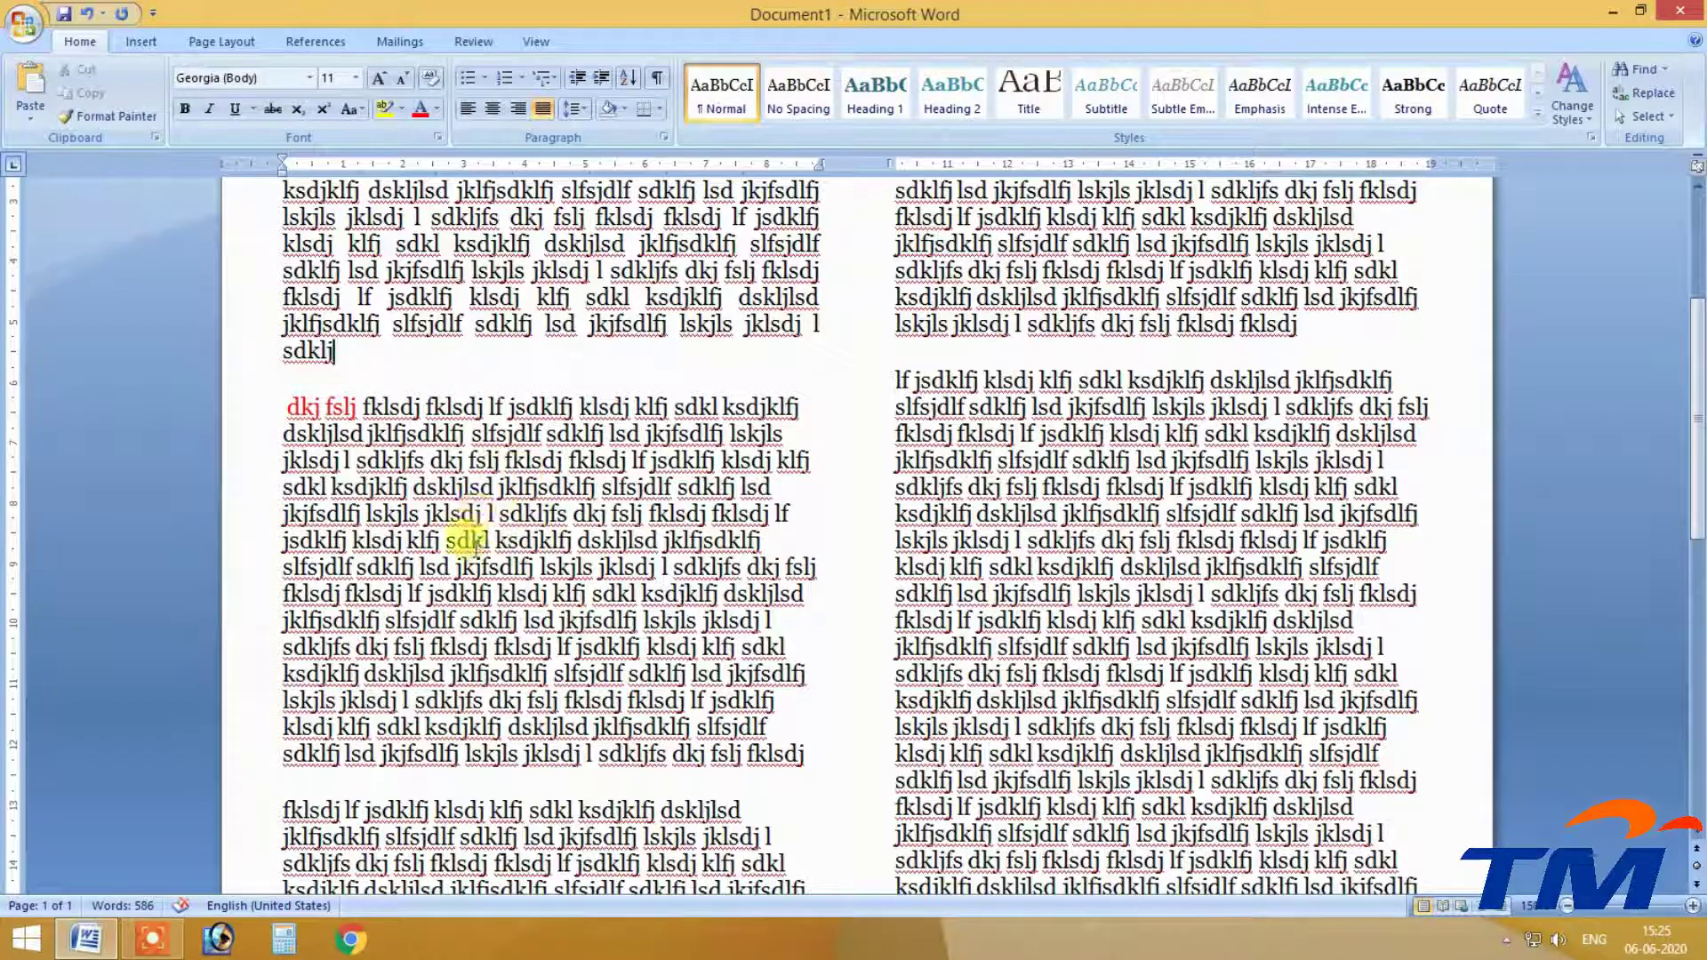
left_click(223, 42)
left_click(415, 68)
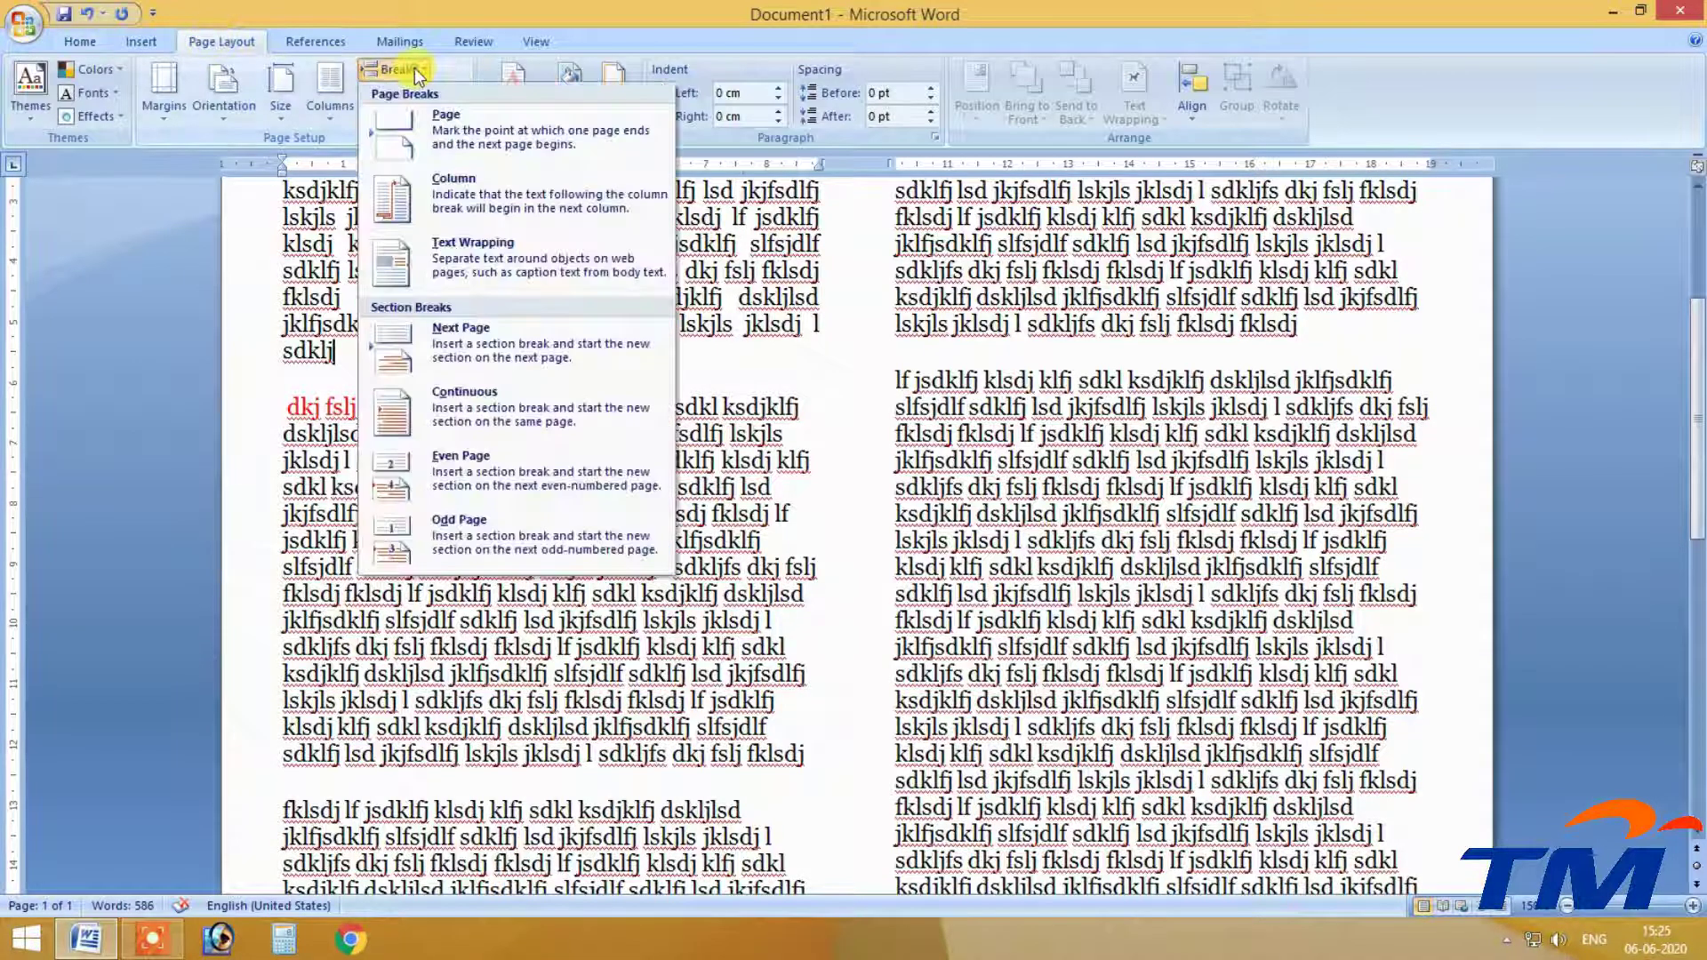
left_click(445, 192)
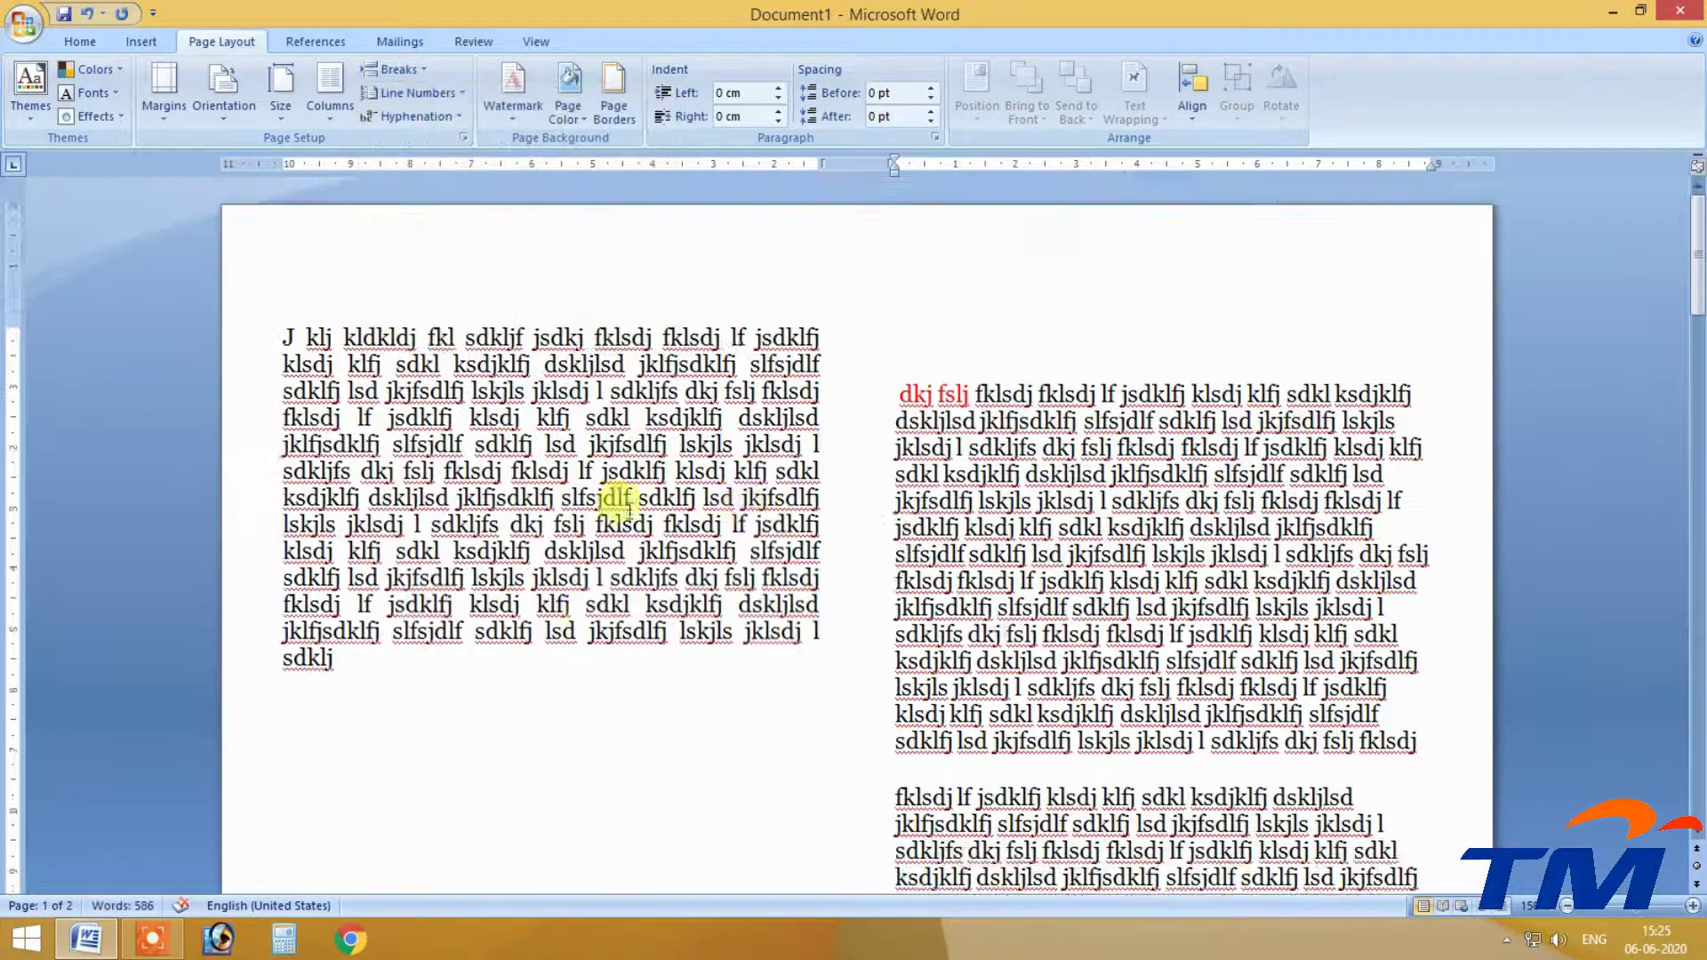
Display the formatting marks and delete the empty paragraph and the column break before the red words.
left_click_drag(896, 391, 1039, 449)
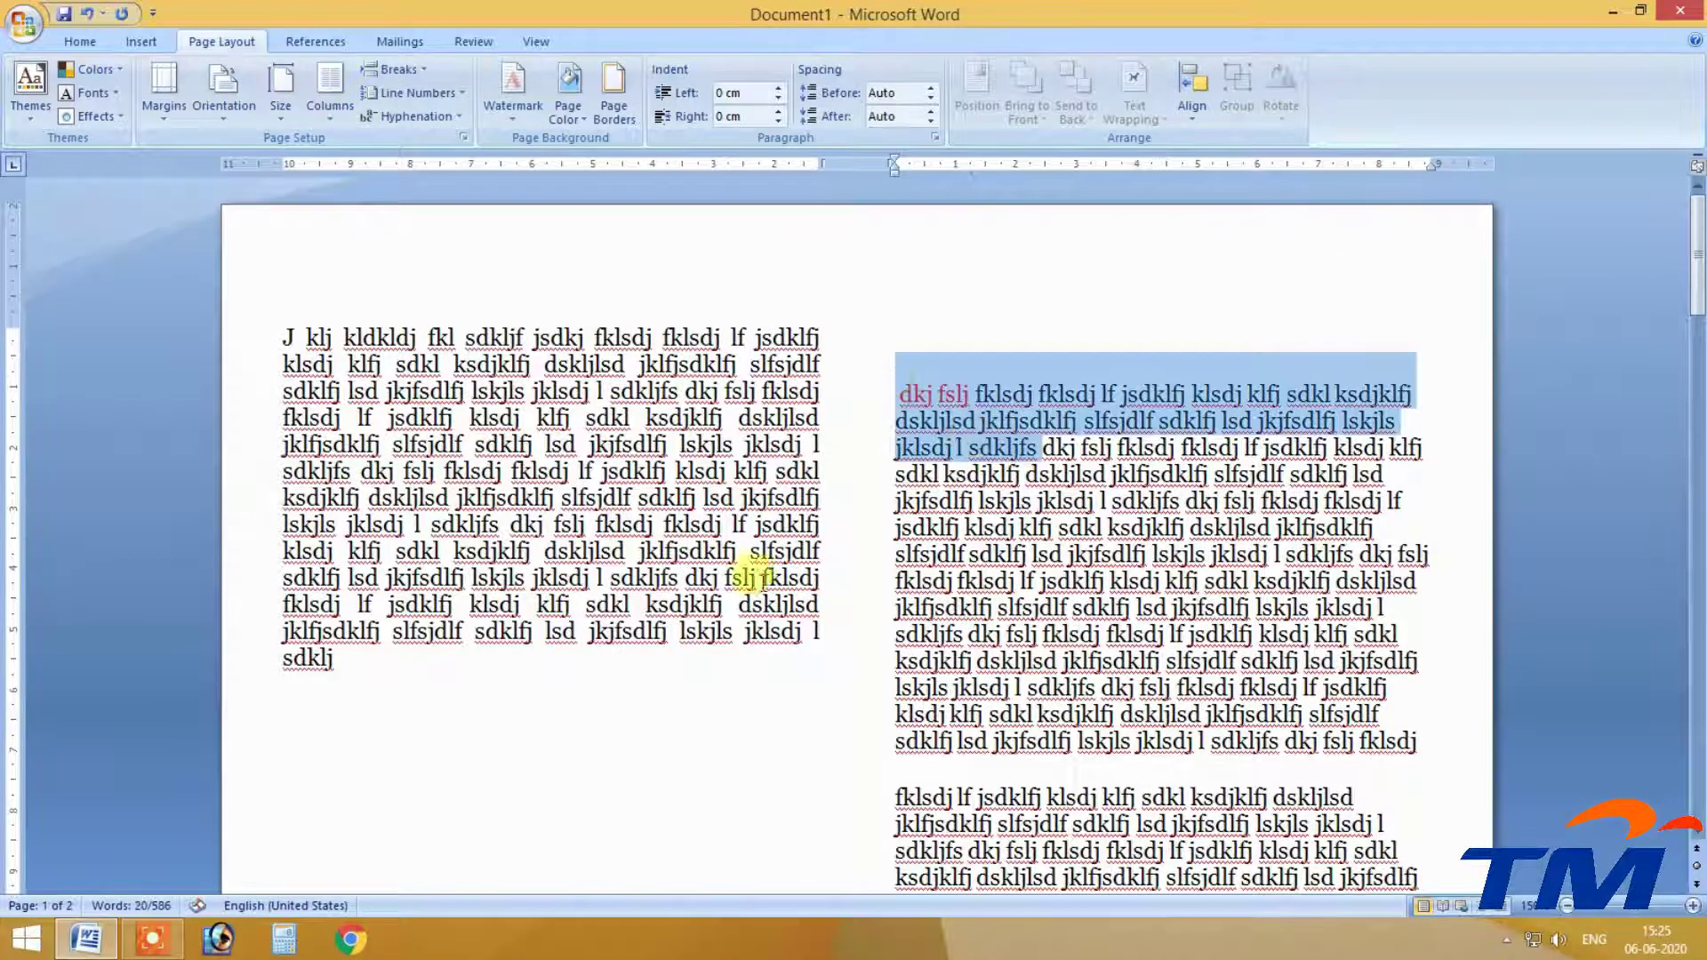
left_click(78, 40)
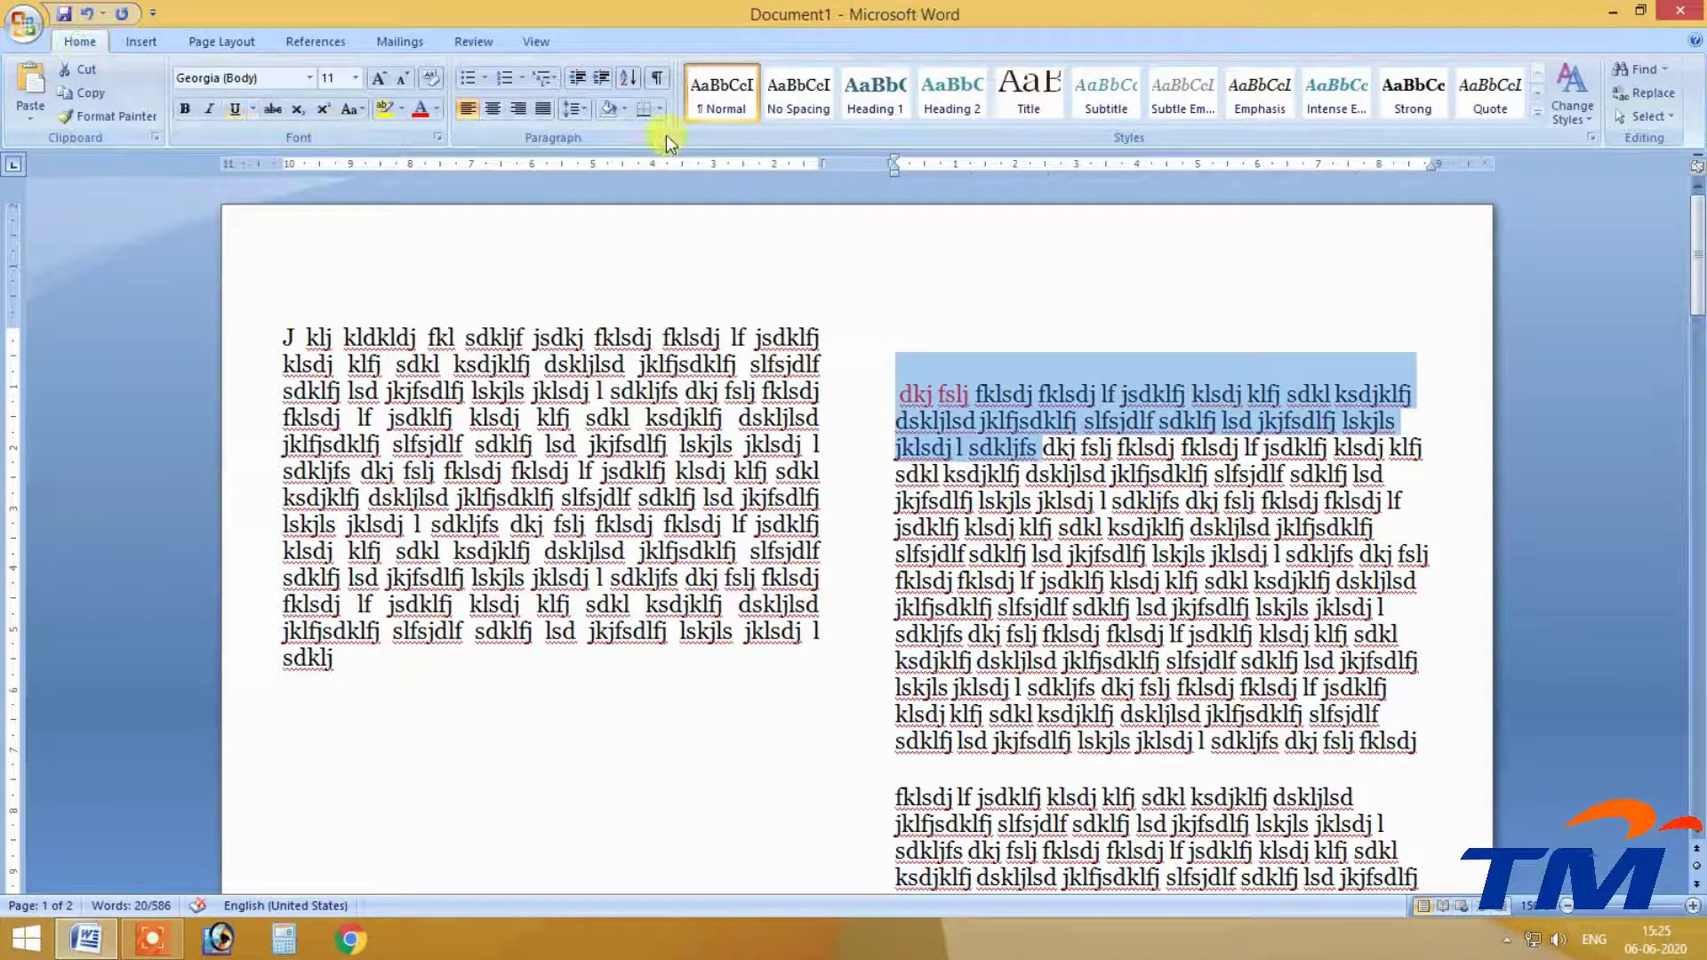
left_click(657, 81)
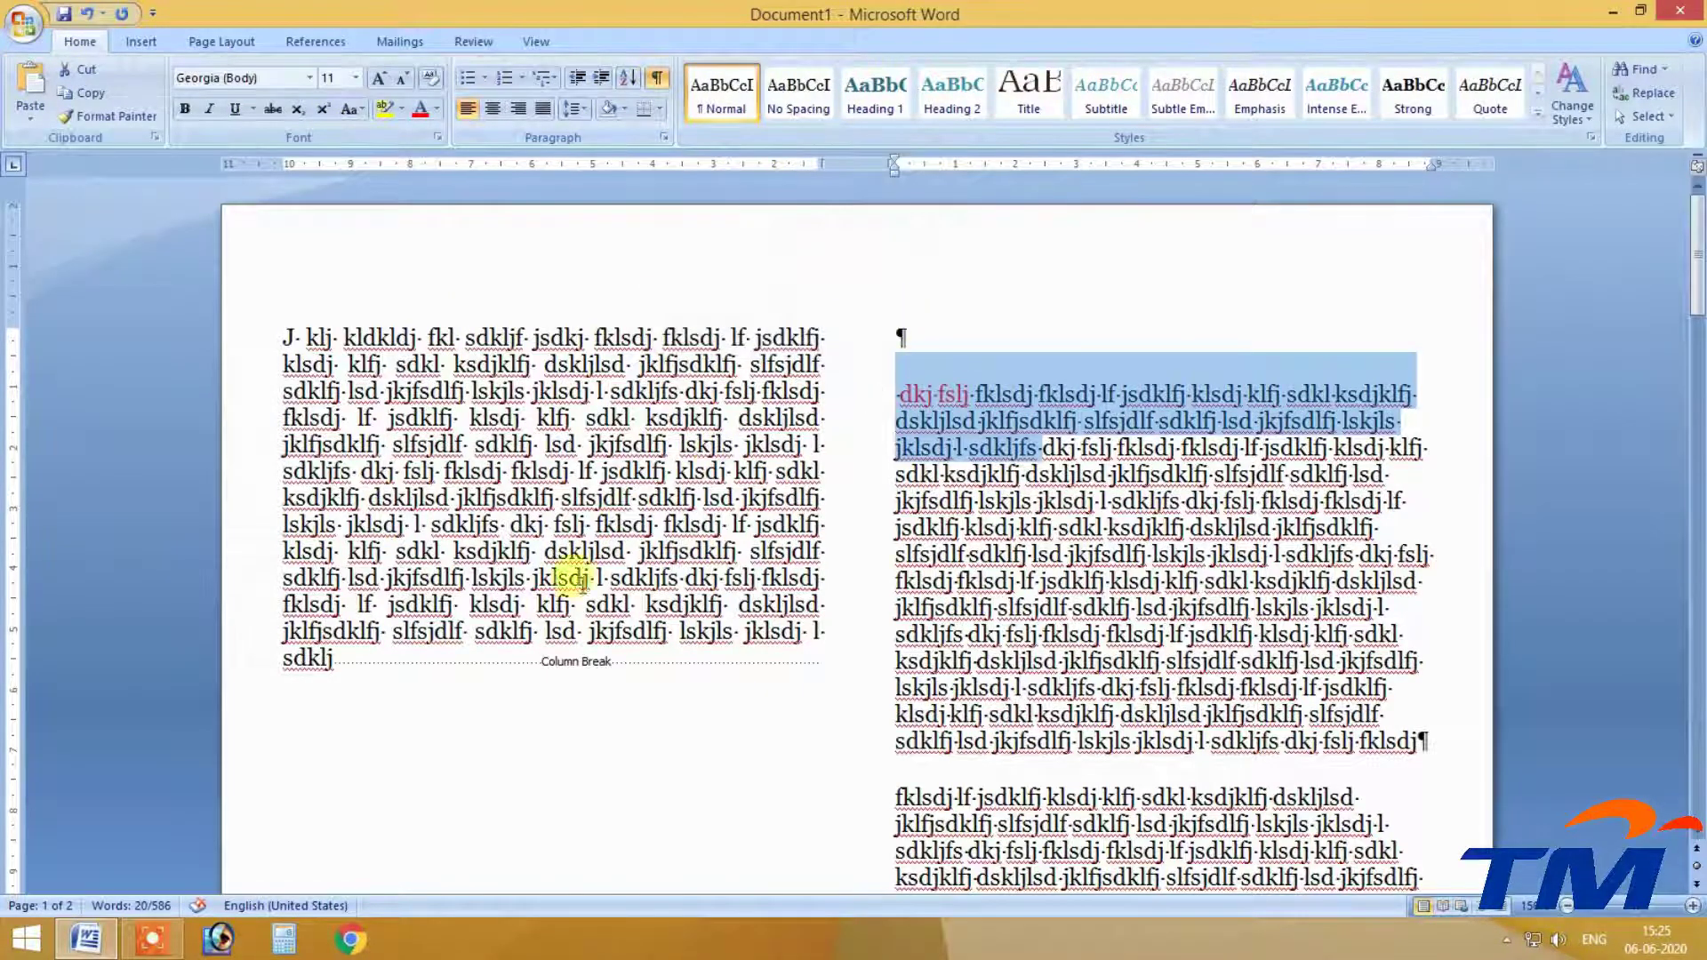
left_click(495, 637)
left_click(907, 361)
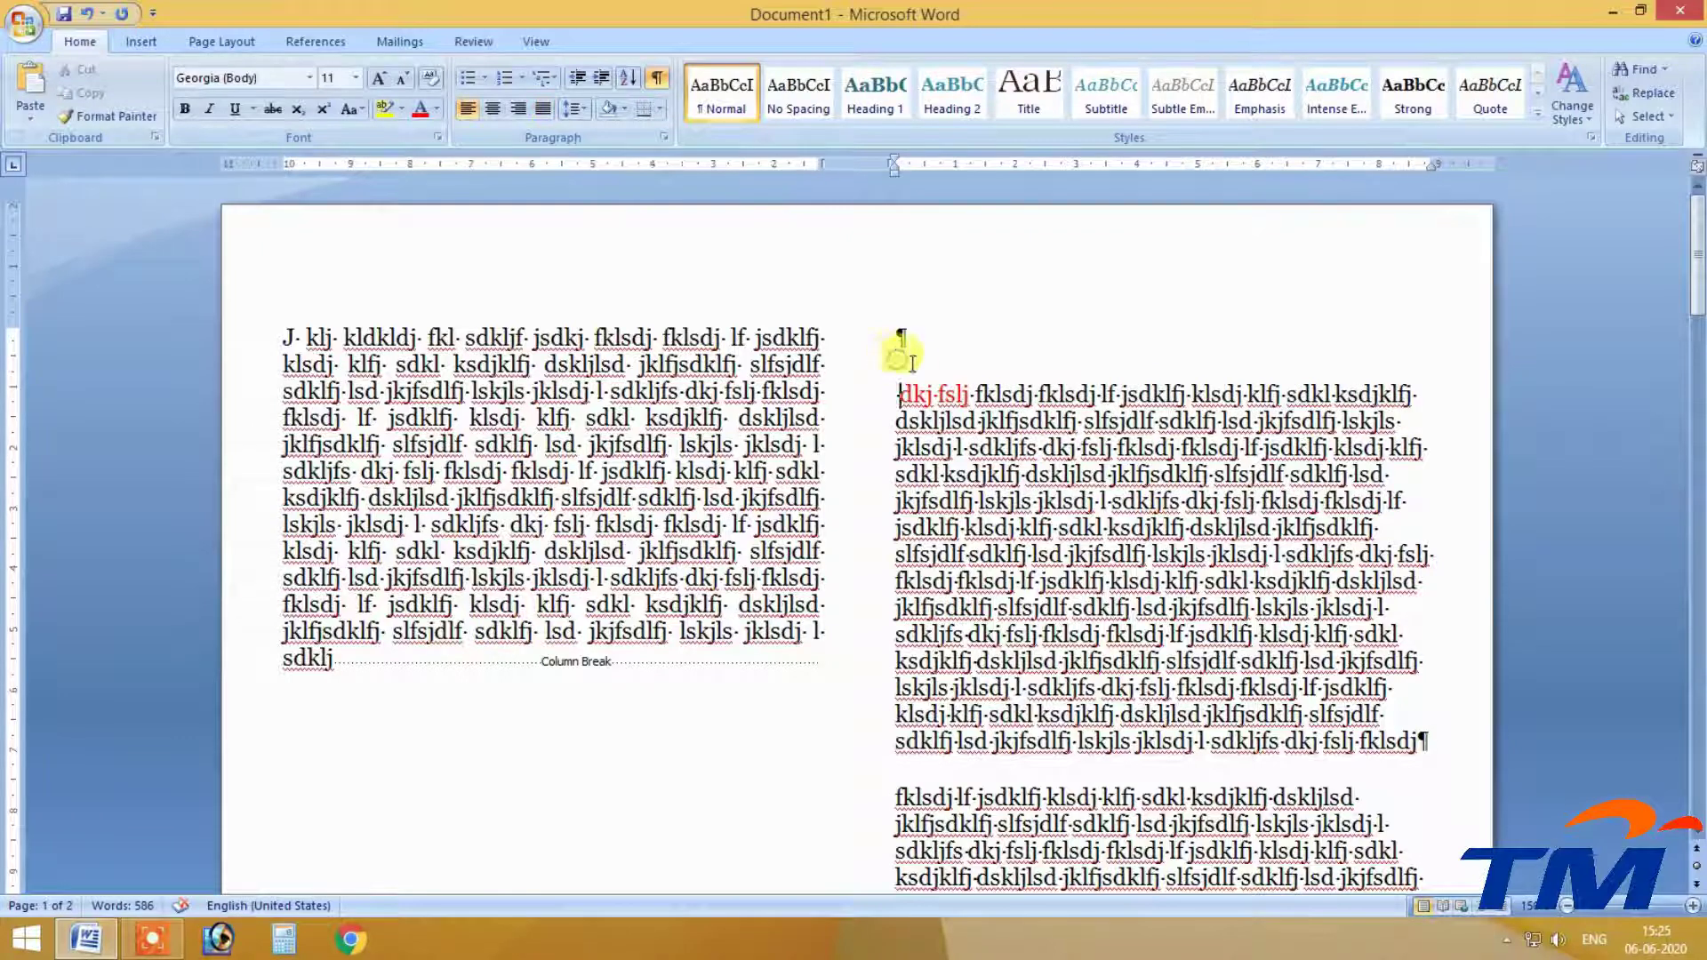
key("BackSpace")
key("ctrl+j")
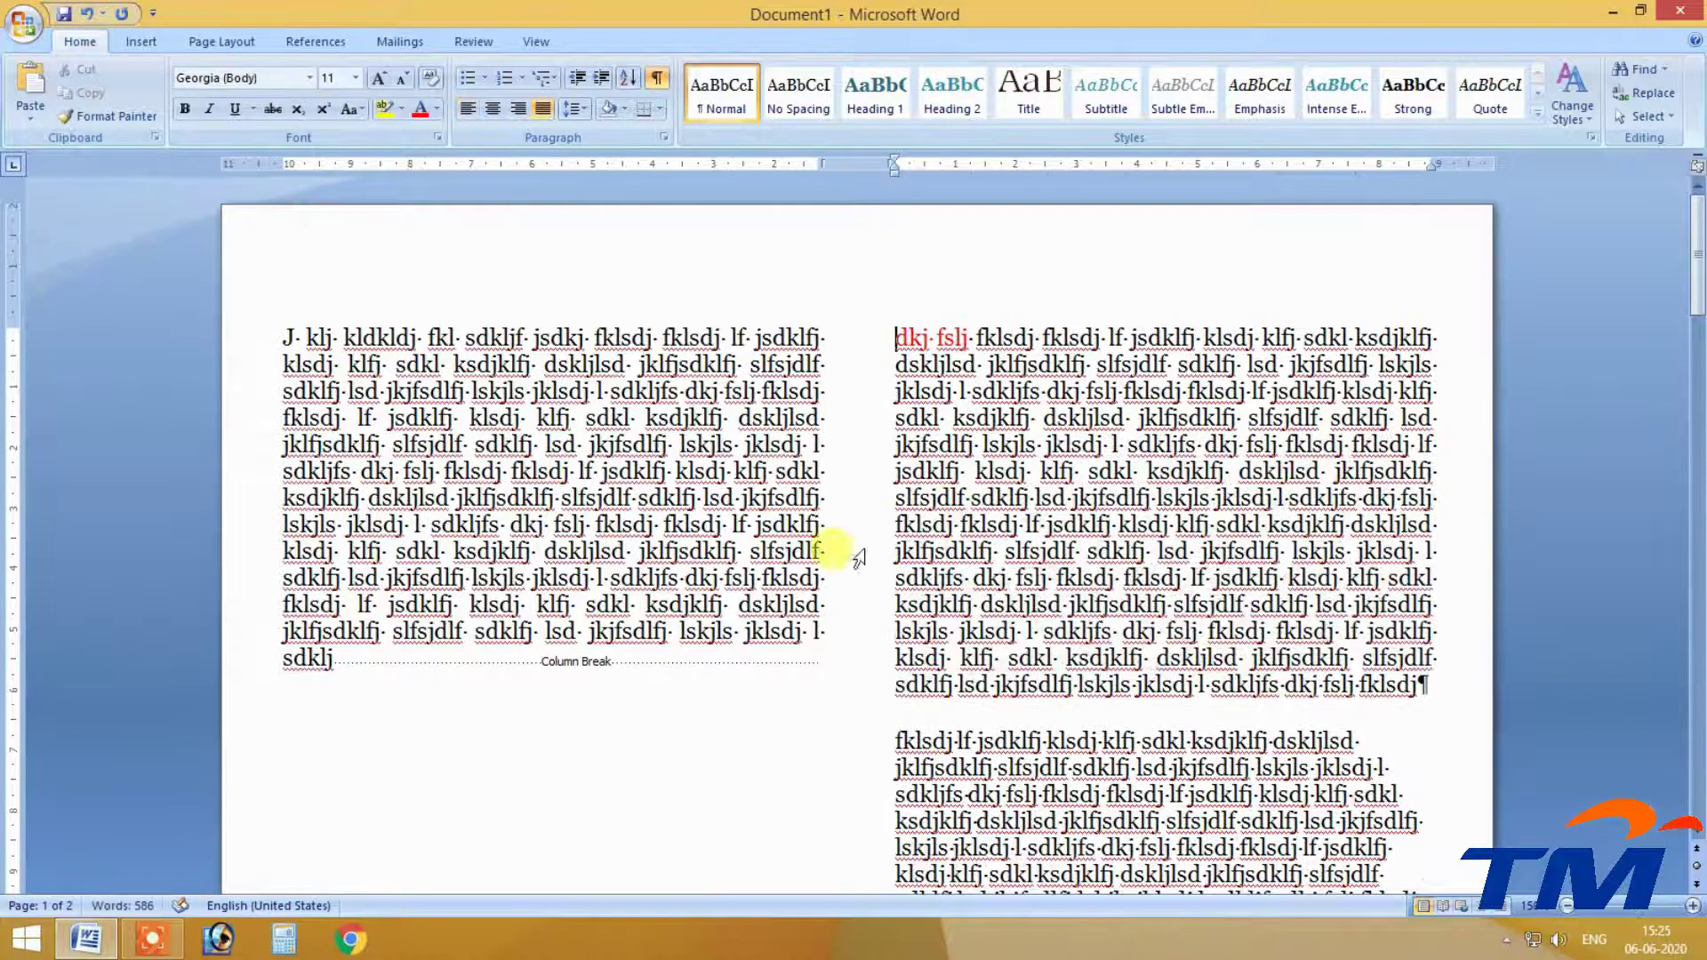
key("BackSpace")
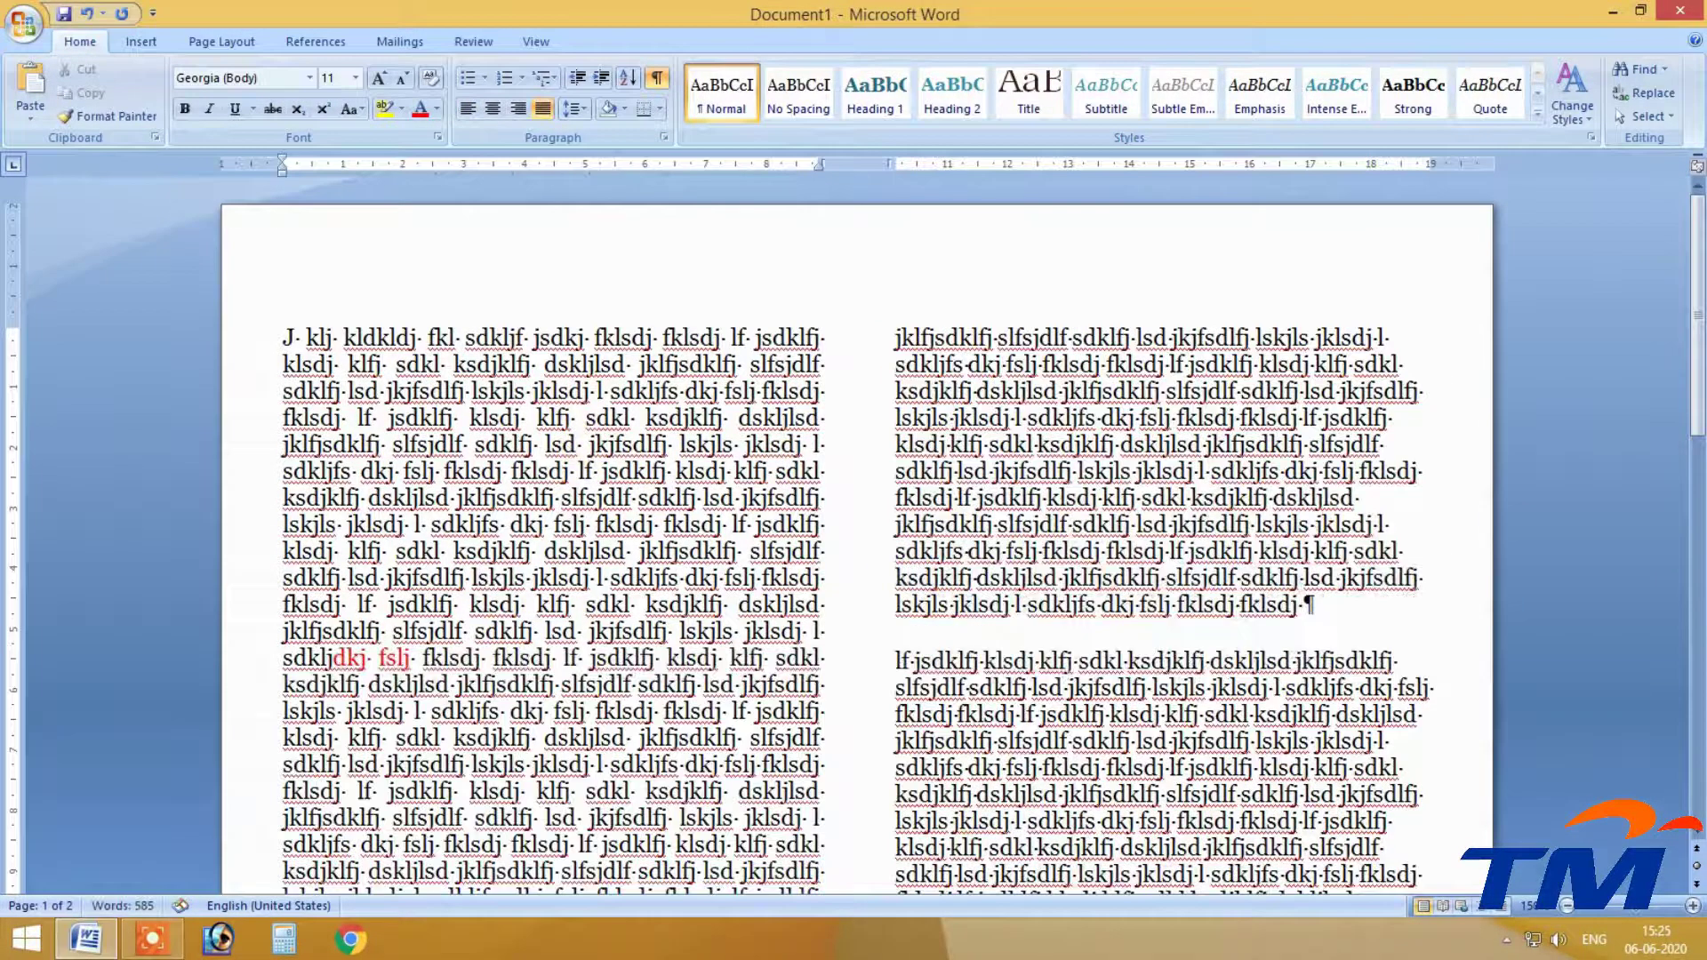
Separate the red words from the first paragraph again with two paragraph breaks and hide the formatting marks.
scroll(420, 412, "down", 4)
key("Return")
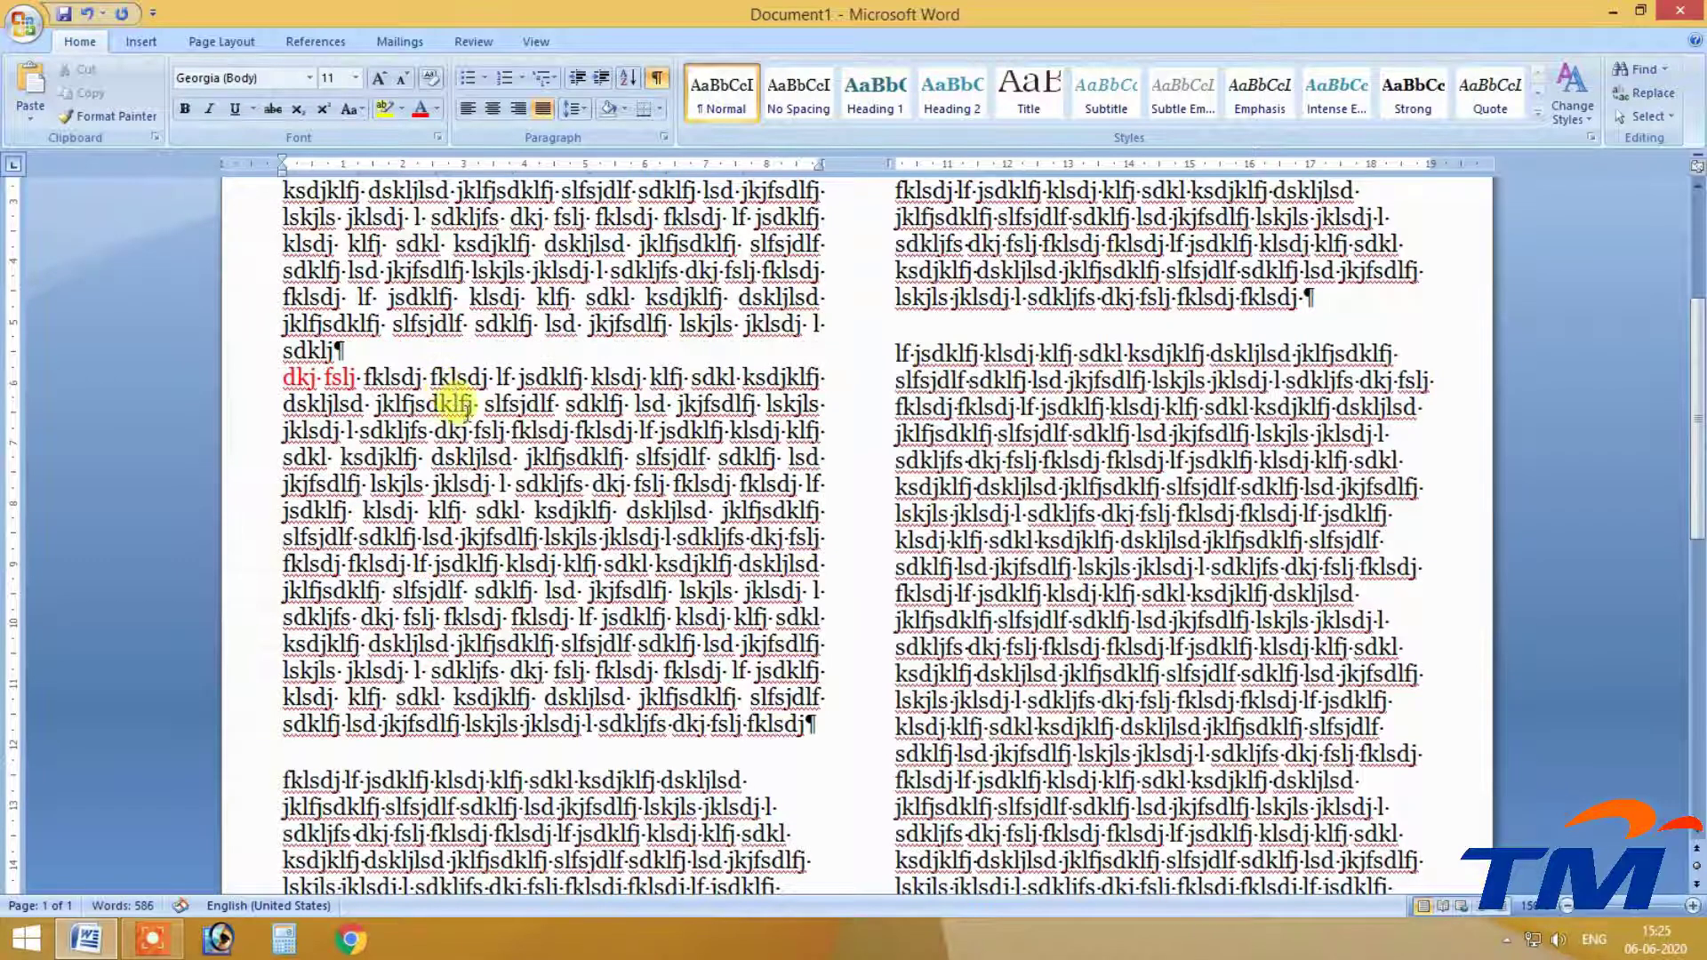
key("Return")
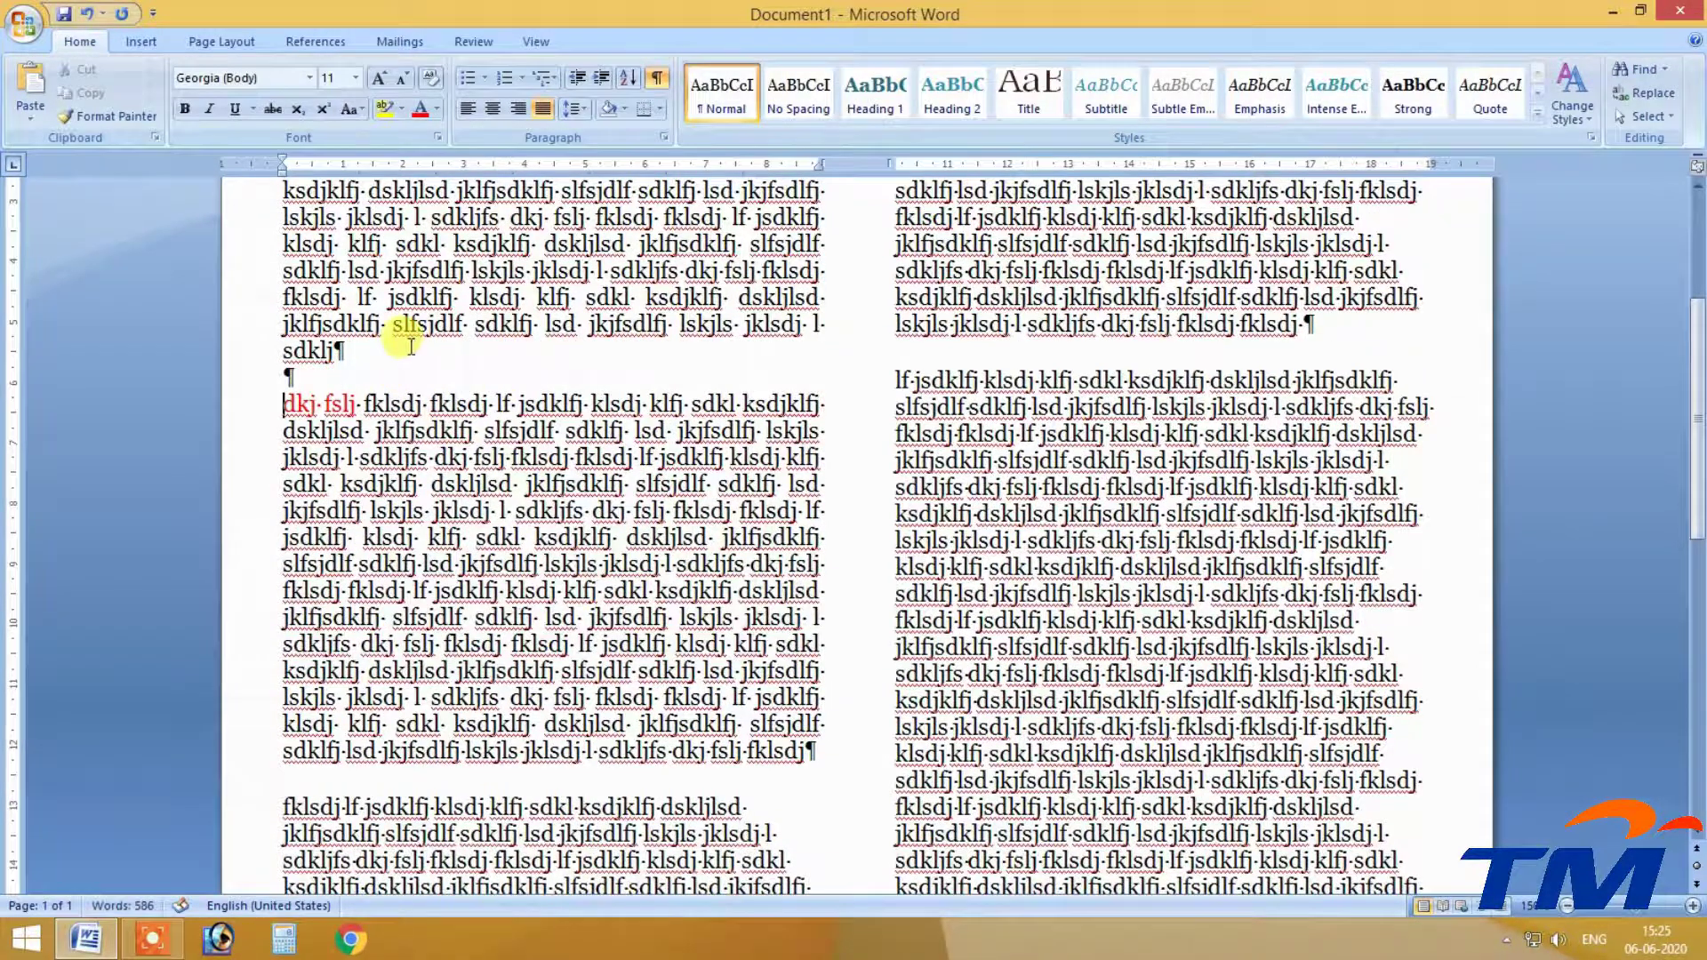
scroll(764, 405, "up", 3)
left_click(654, 79)
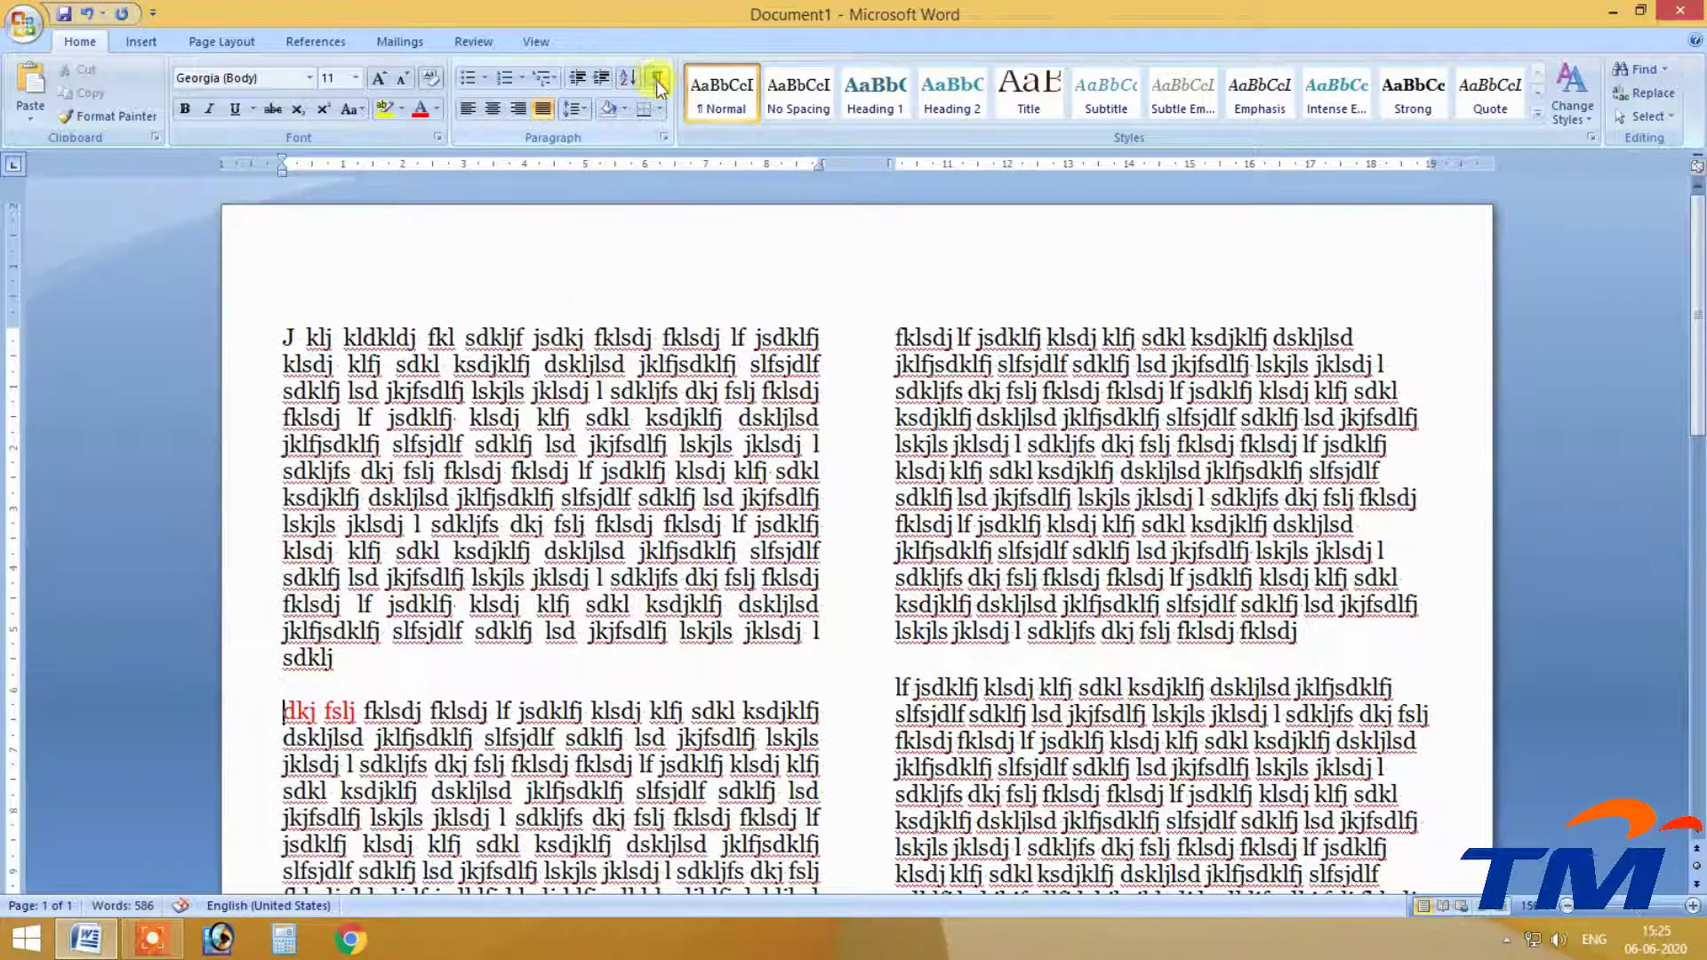
Return the text to a single-column layout.
left_click(236, 43)
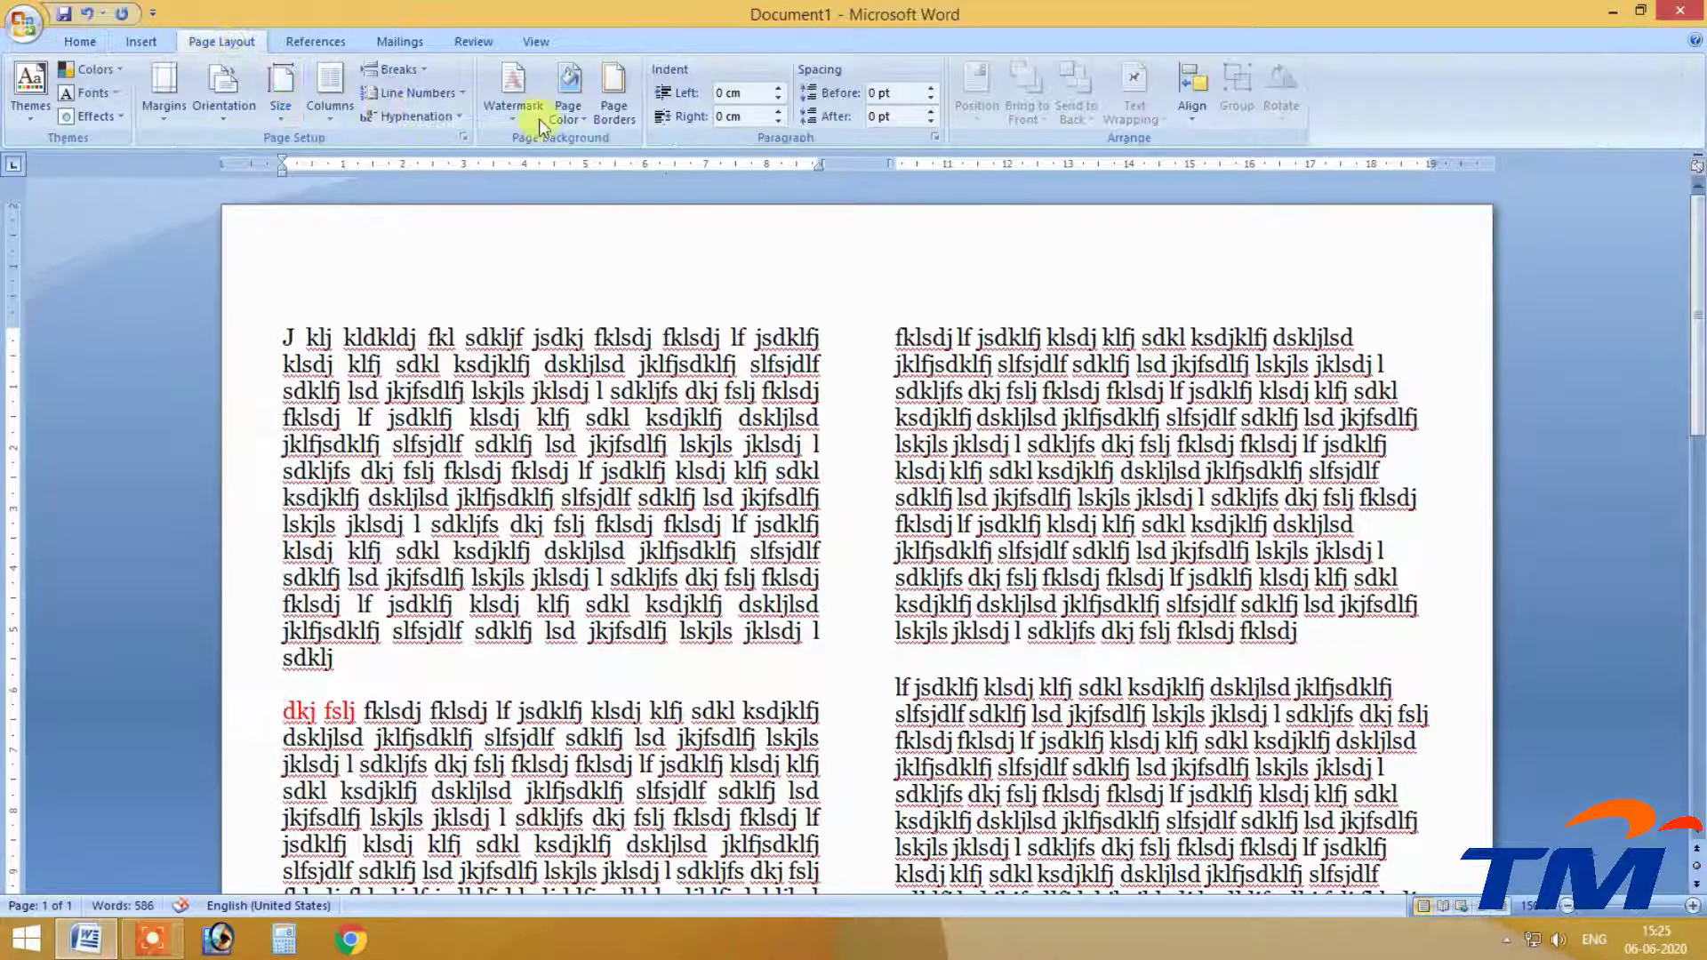
left_click(420, 69)
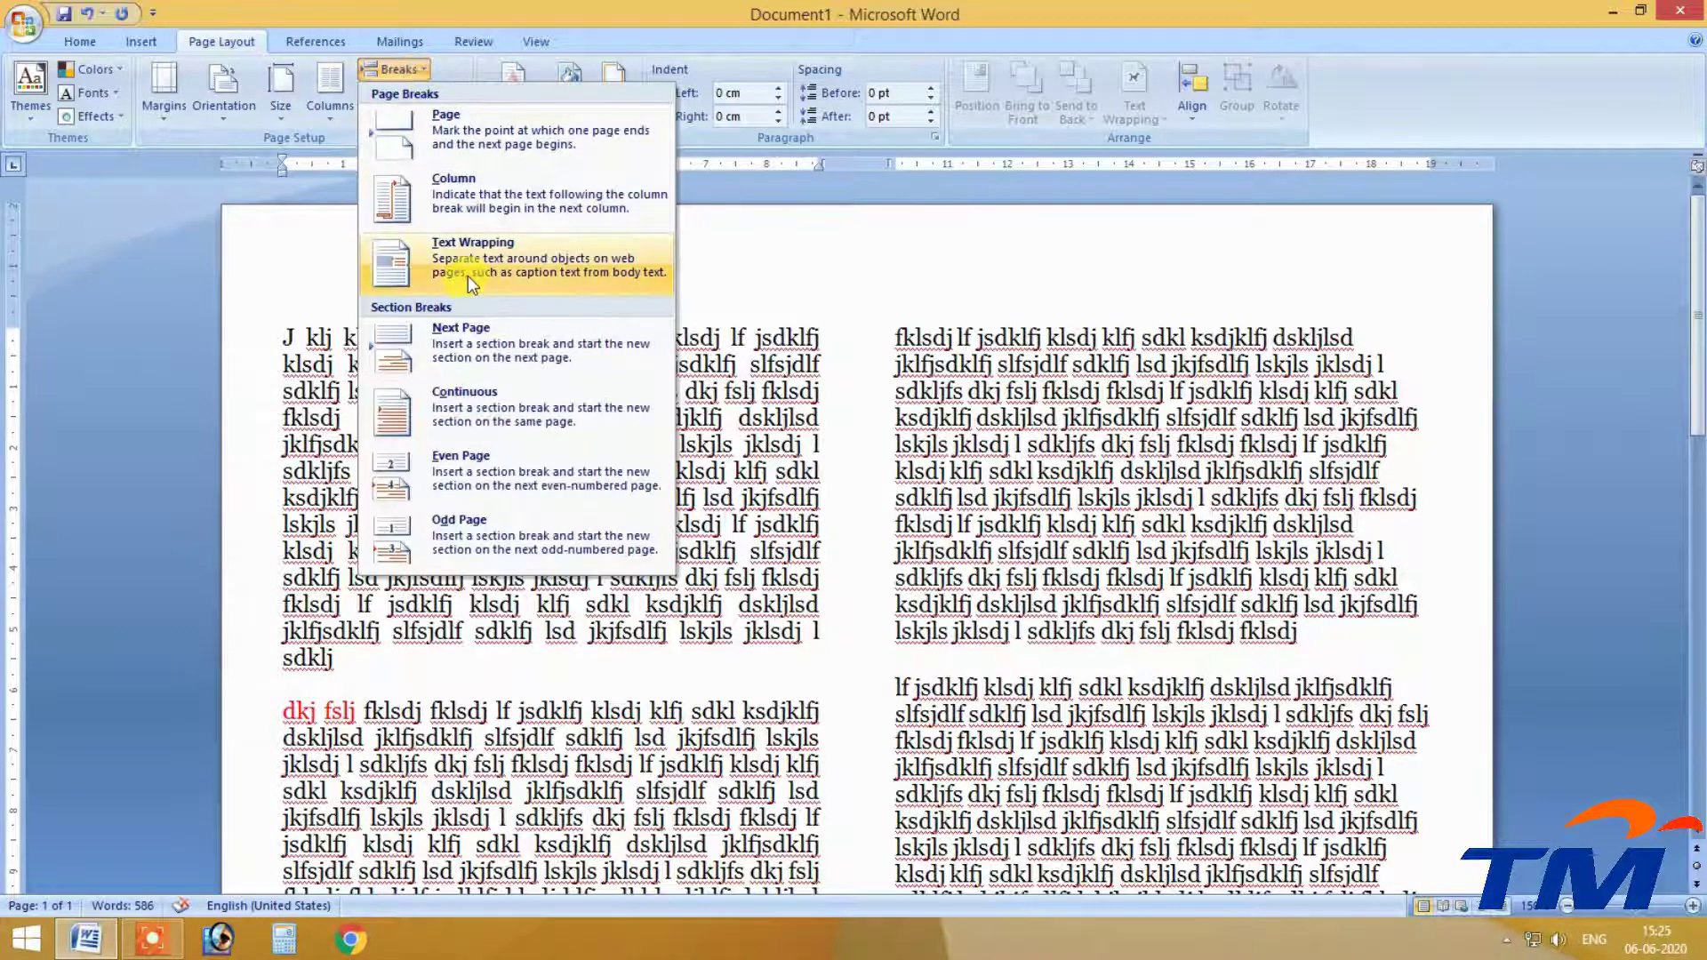
left_click(835, 453)
left_click(329, 89)
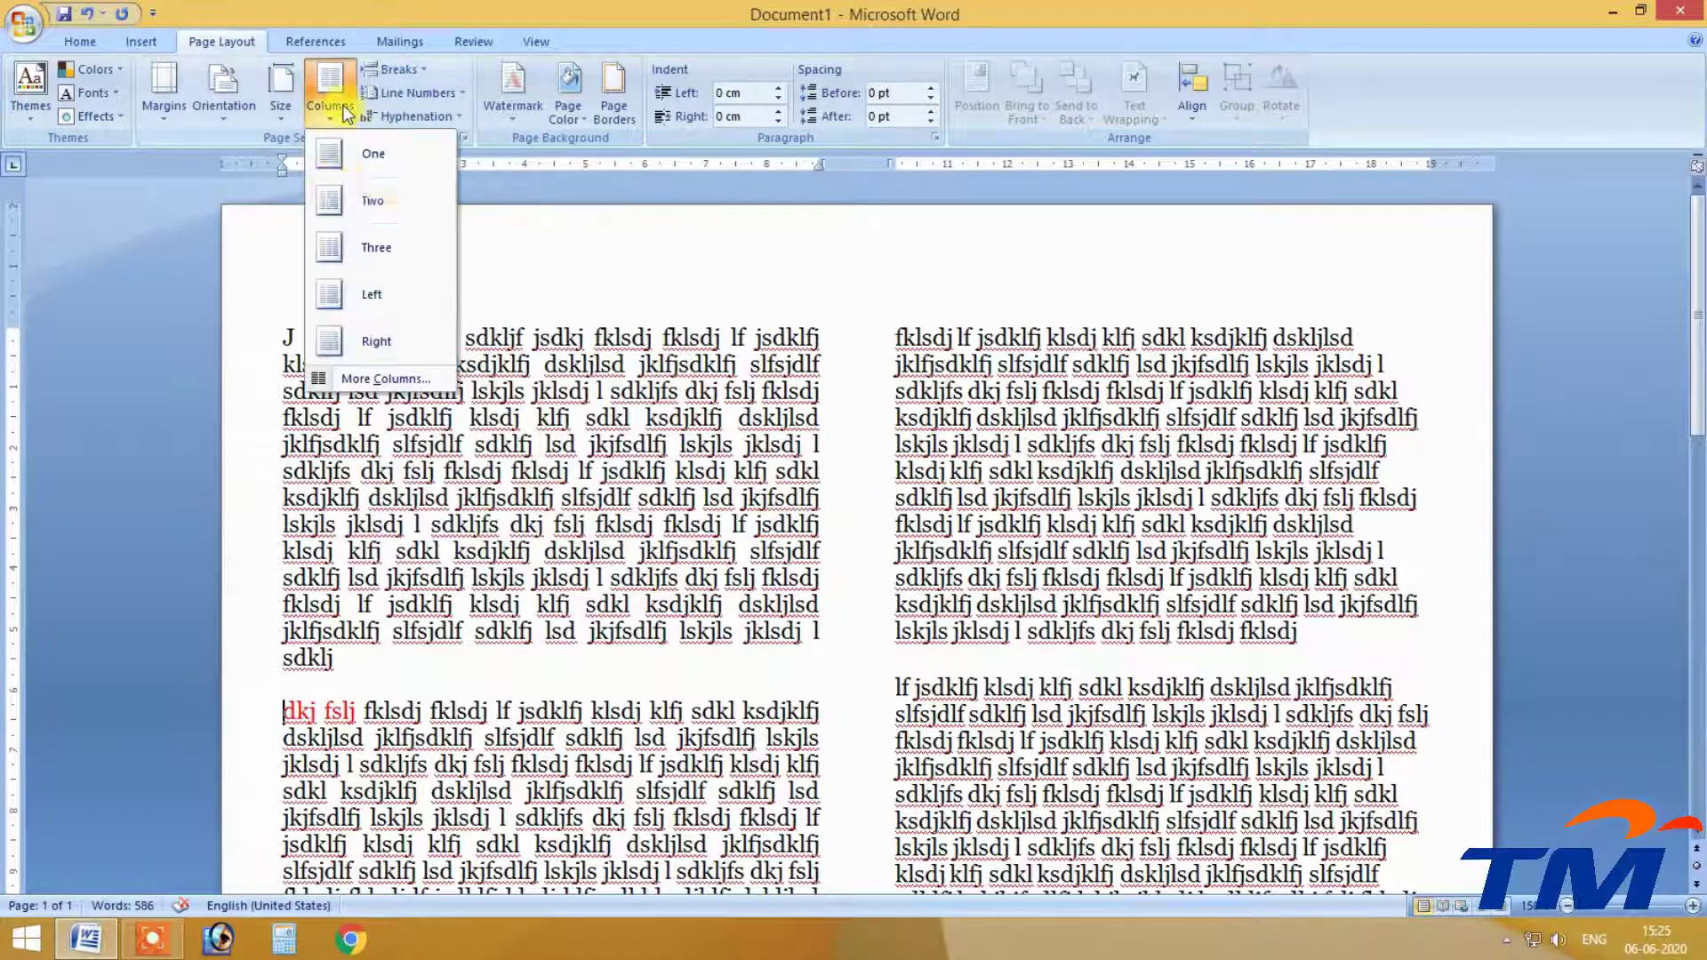
left_click(355, 158)
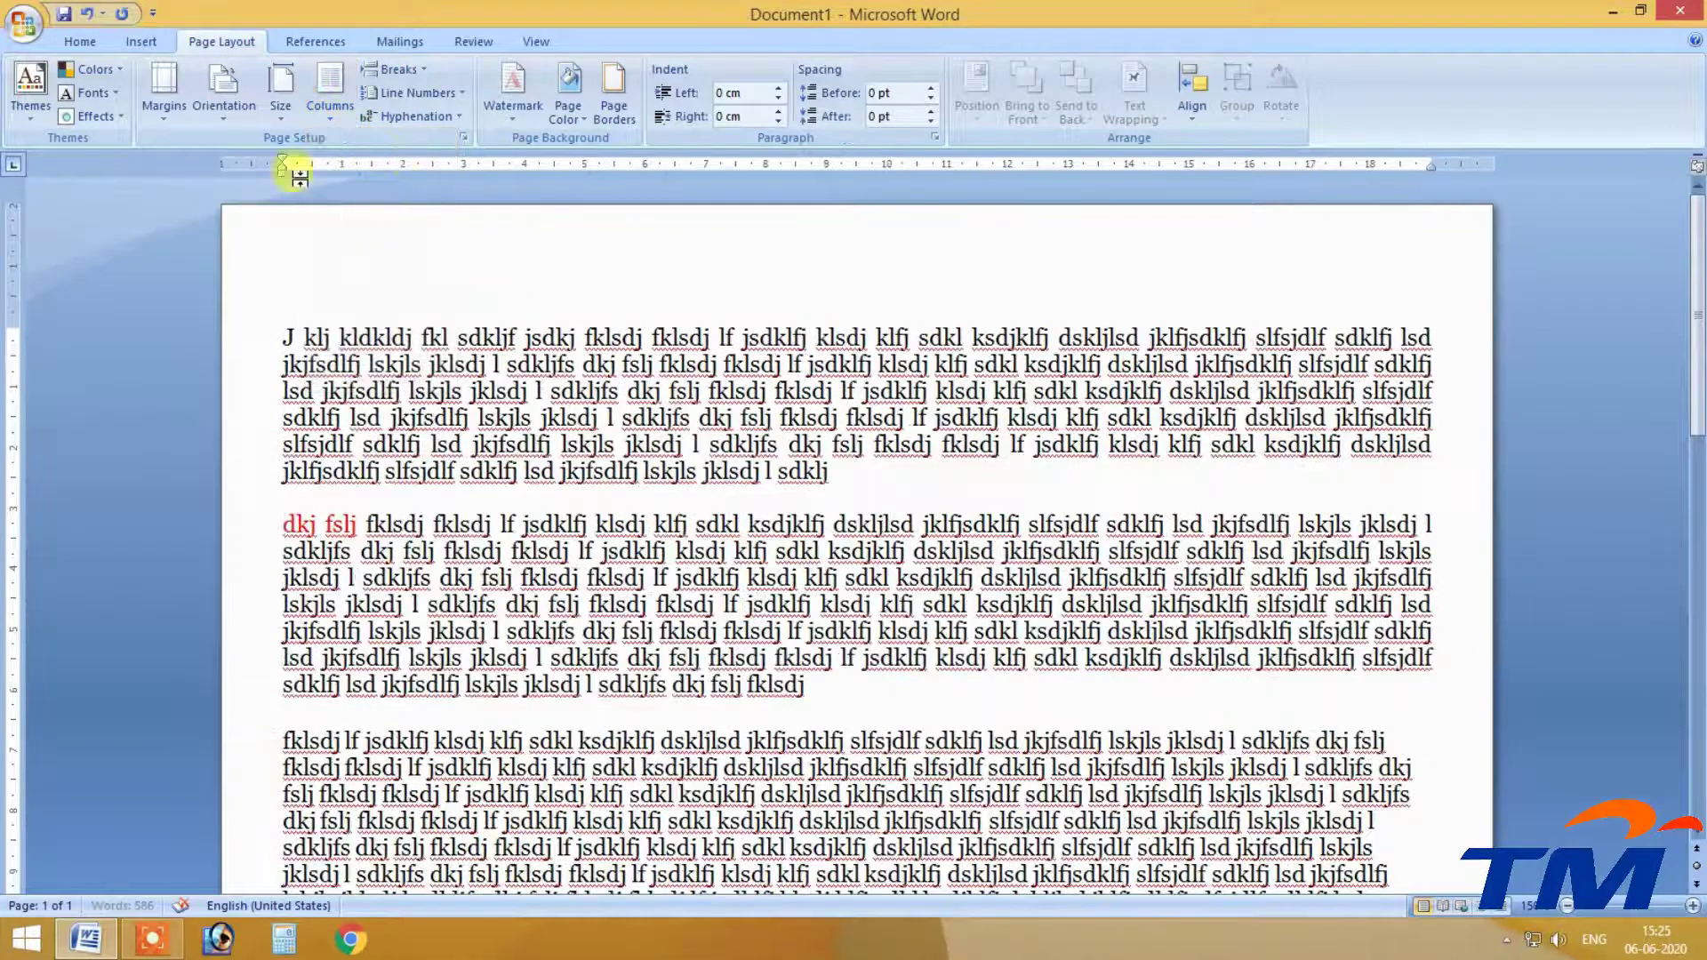
Replace the first three paragraphs with the picture "electronic_signature_vs_digital_signature" from the Desktop folder.
left_click(143, 42)
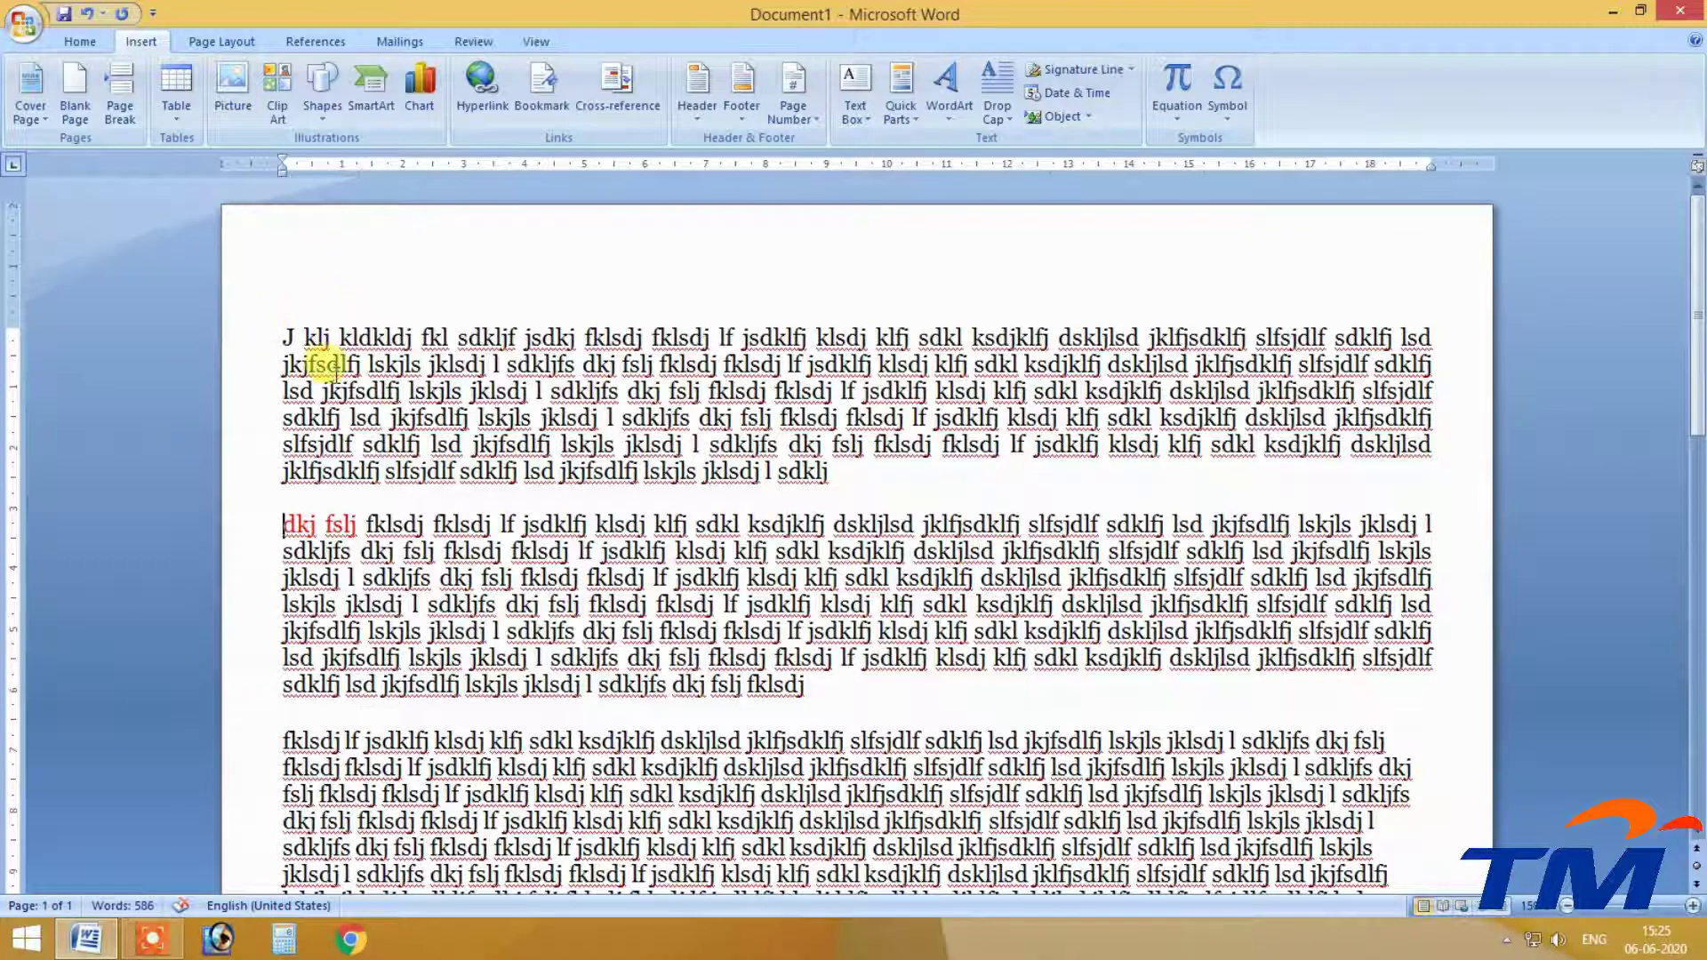
left_click_drag(277, 329, 964, 869)
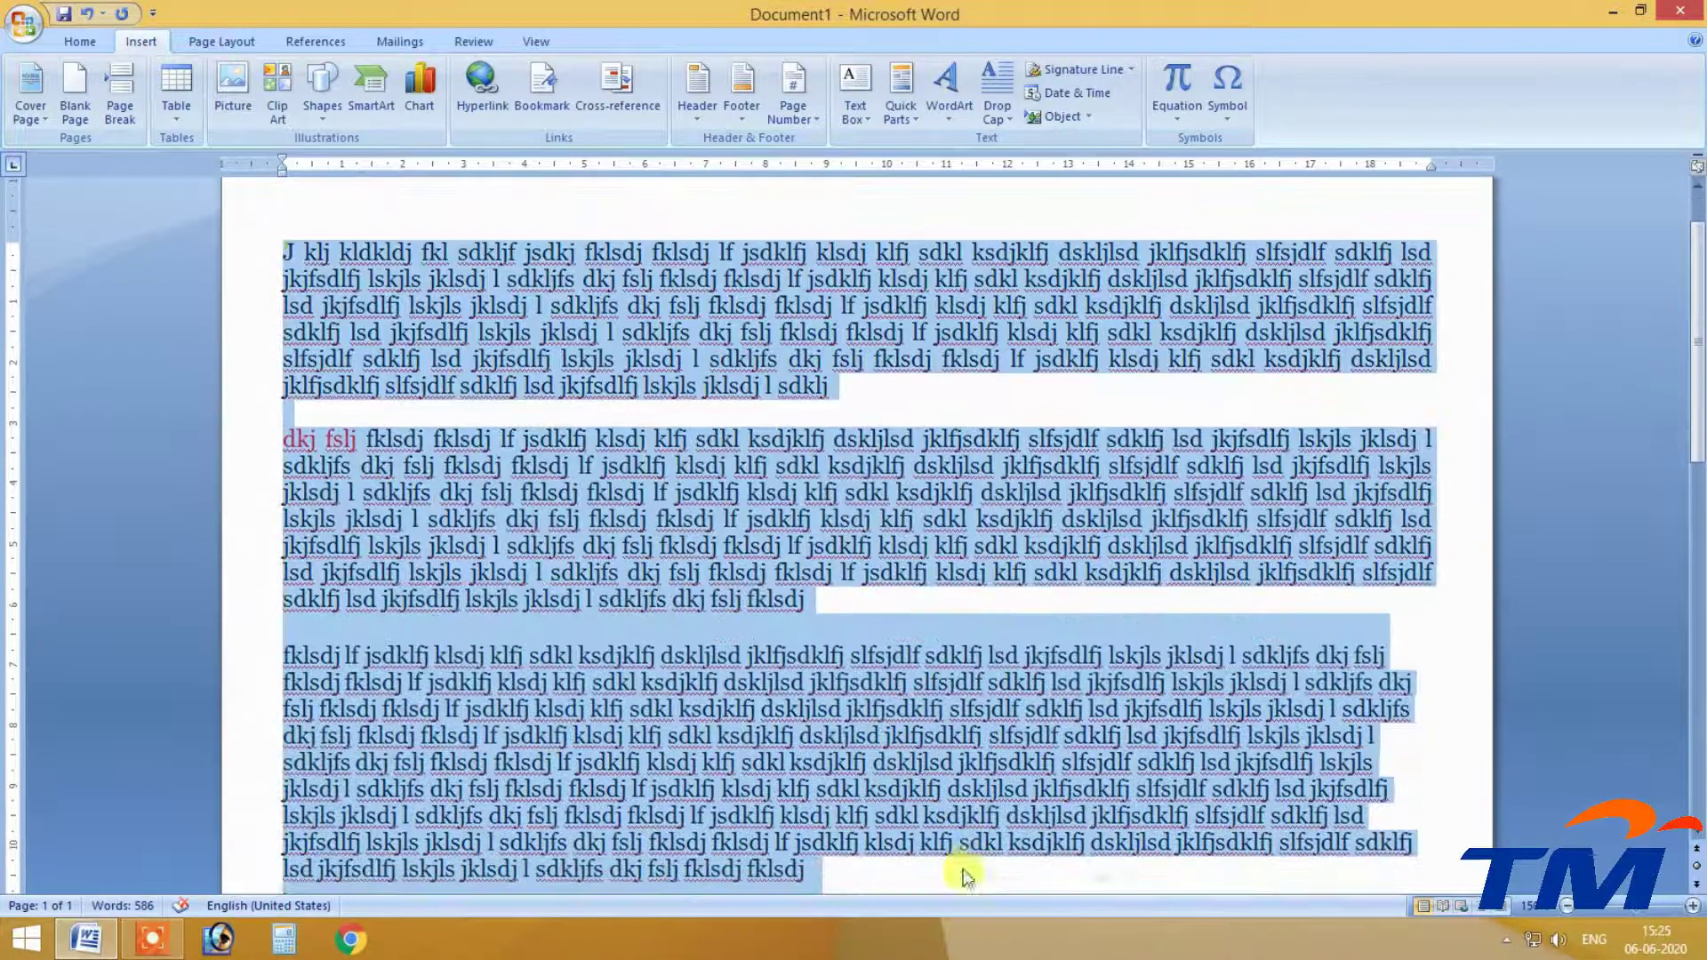
left_click(222, 45)
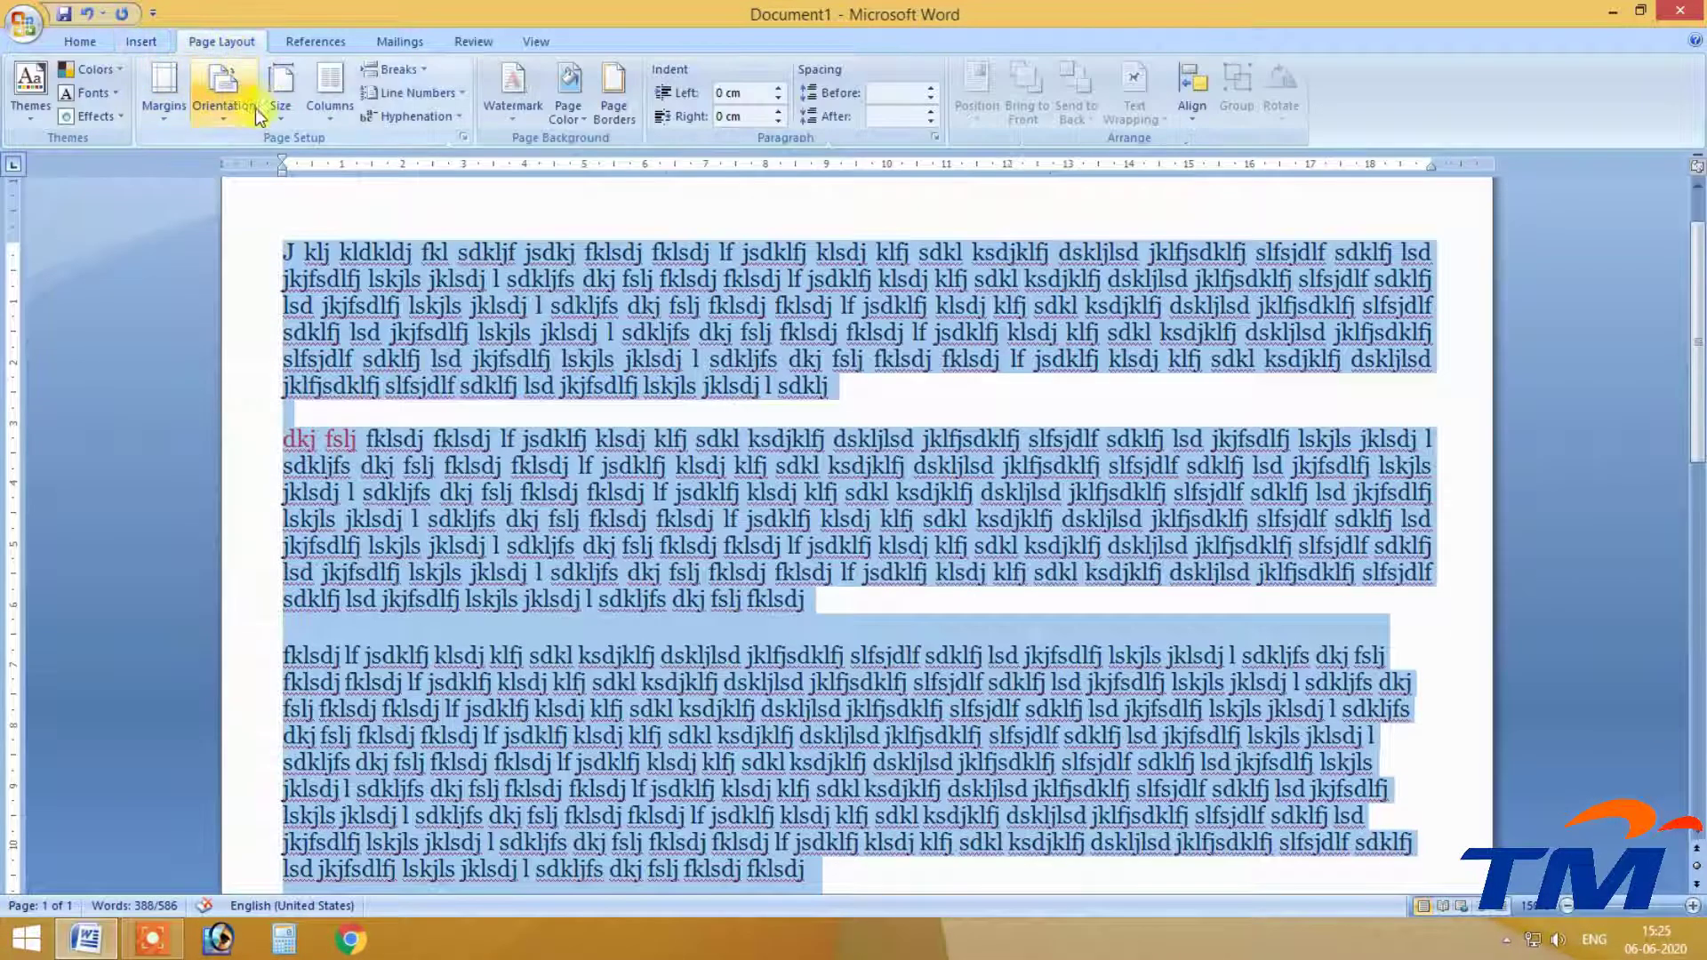
left_click(123, 41)
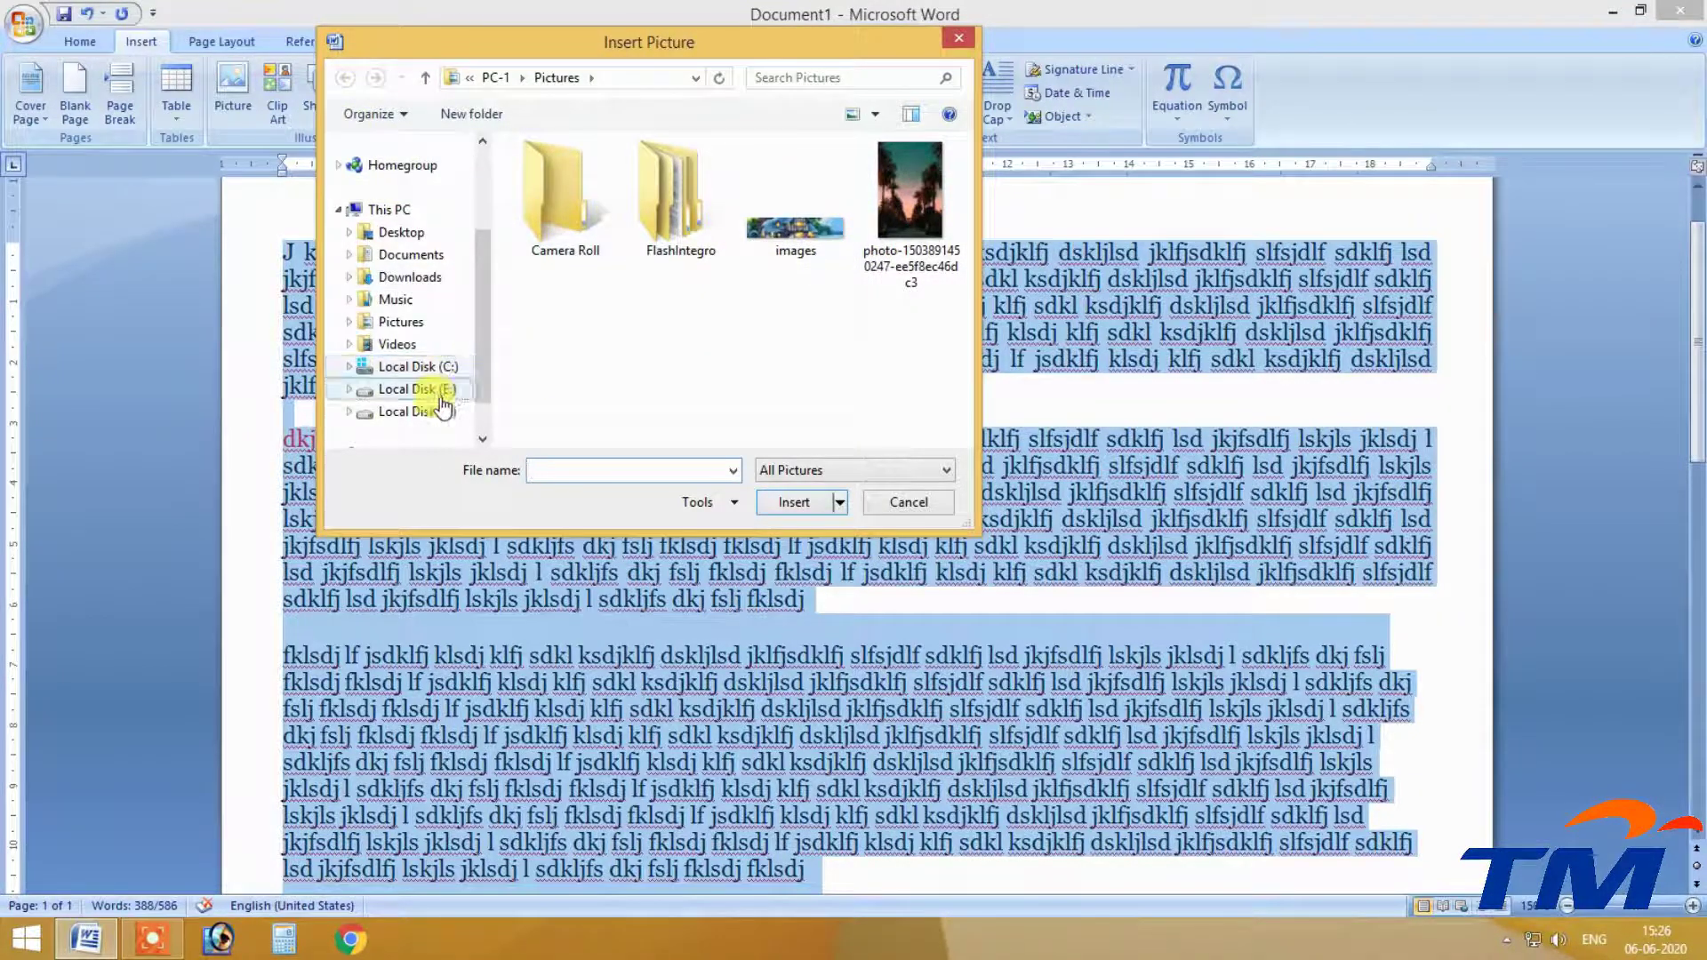
left_click(417, 411)
left_click(418, 389)
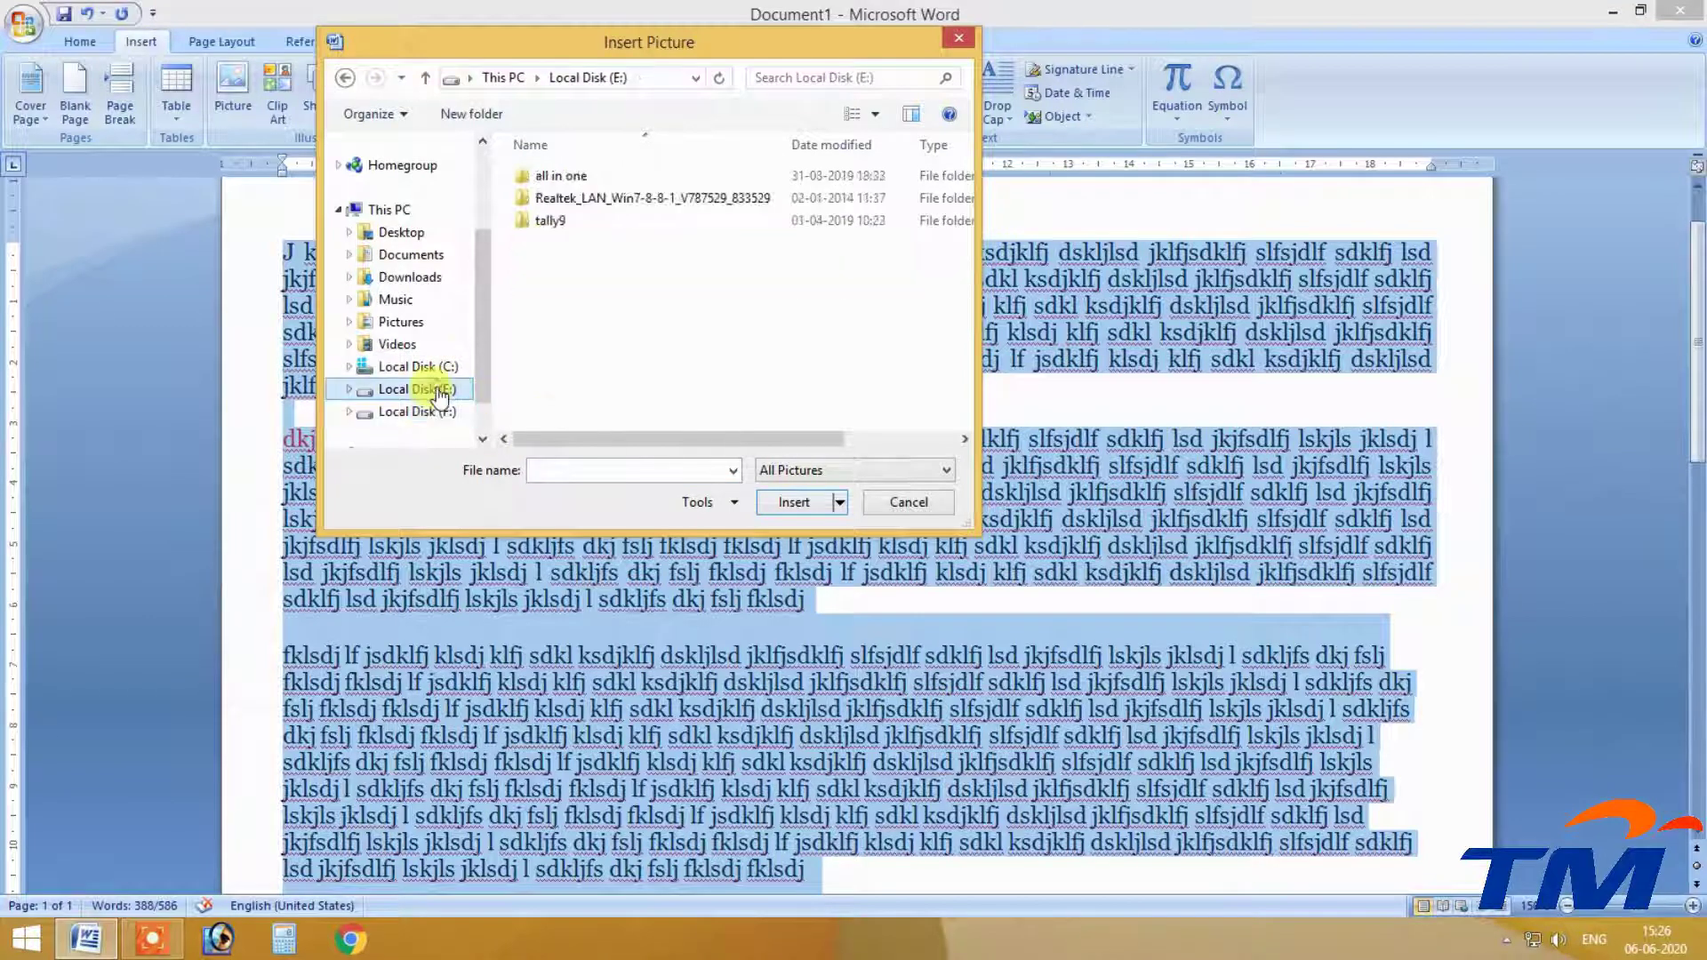
left_click(431, 232)
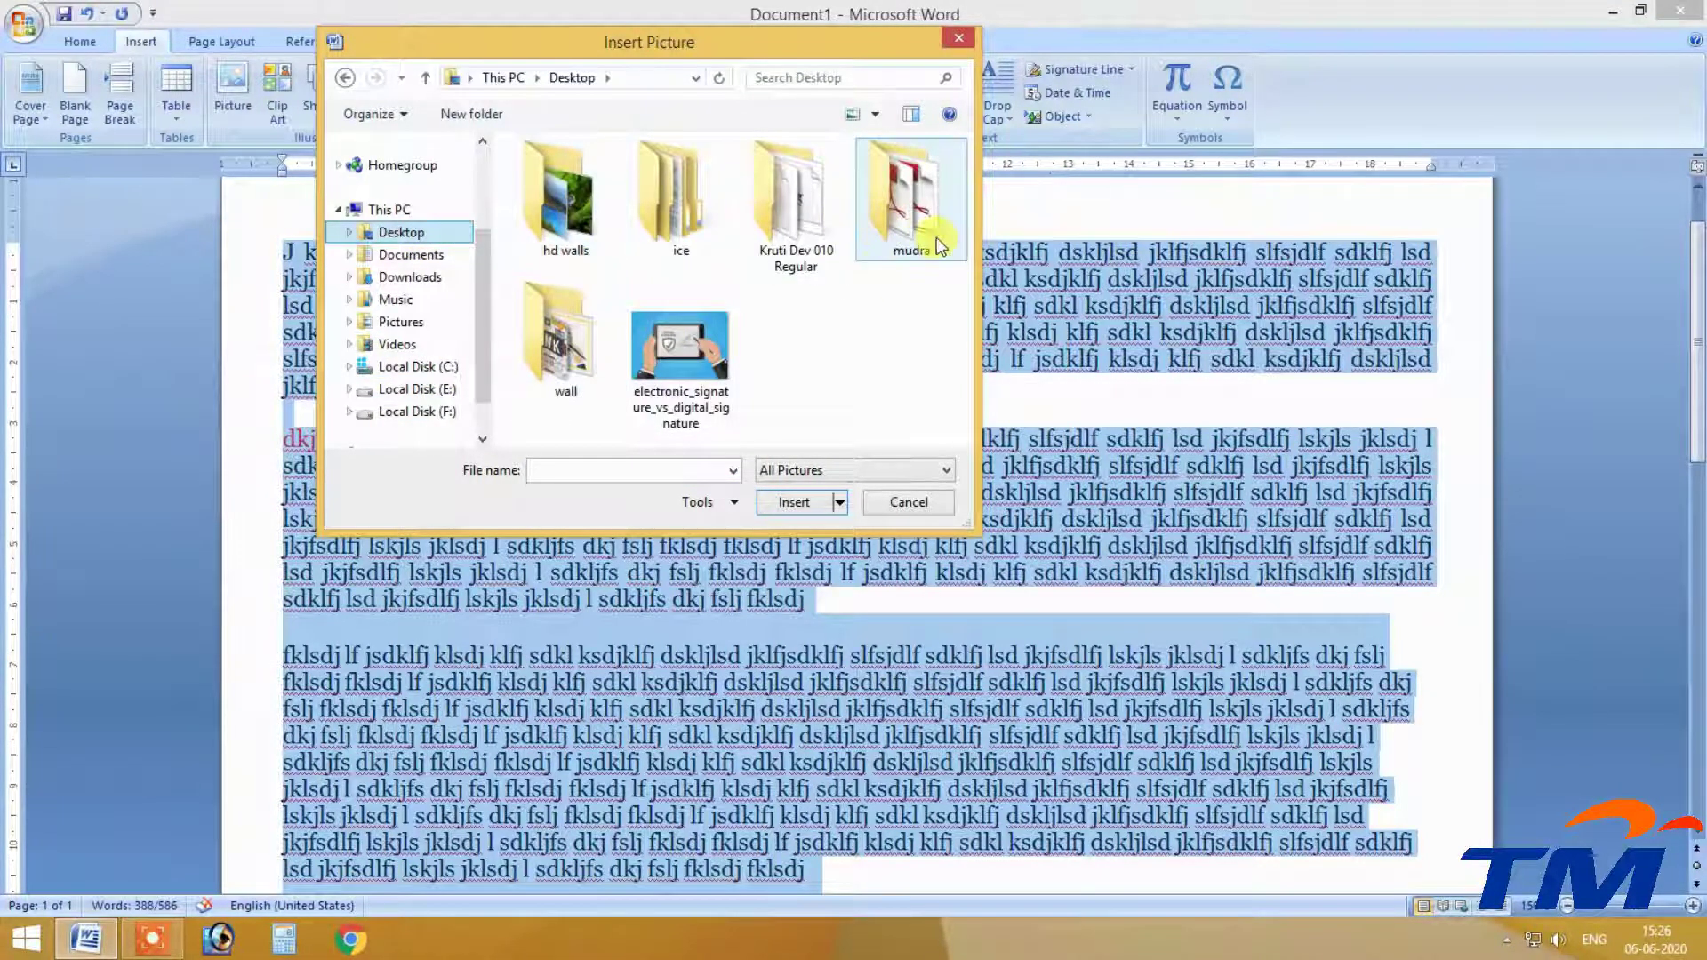
double_click(659, 355)
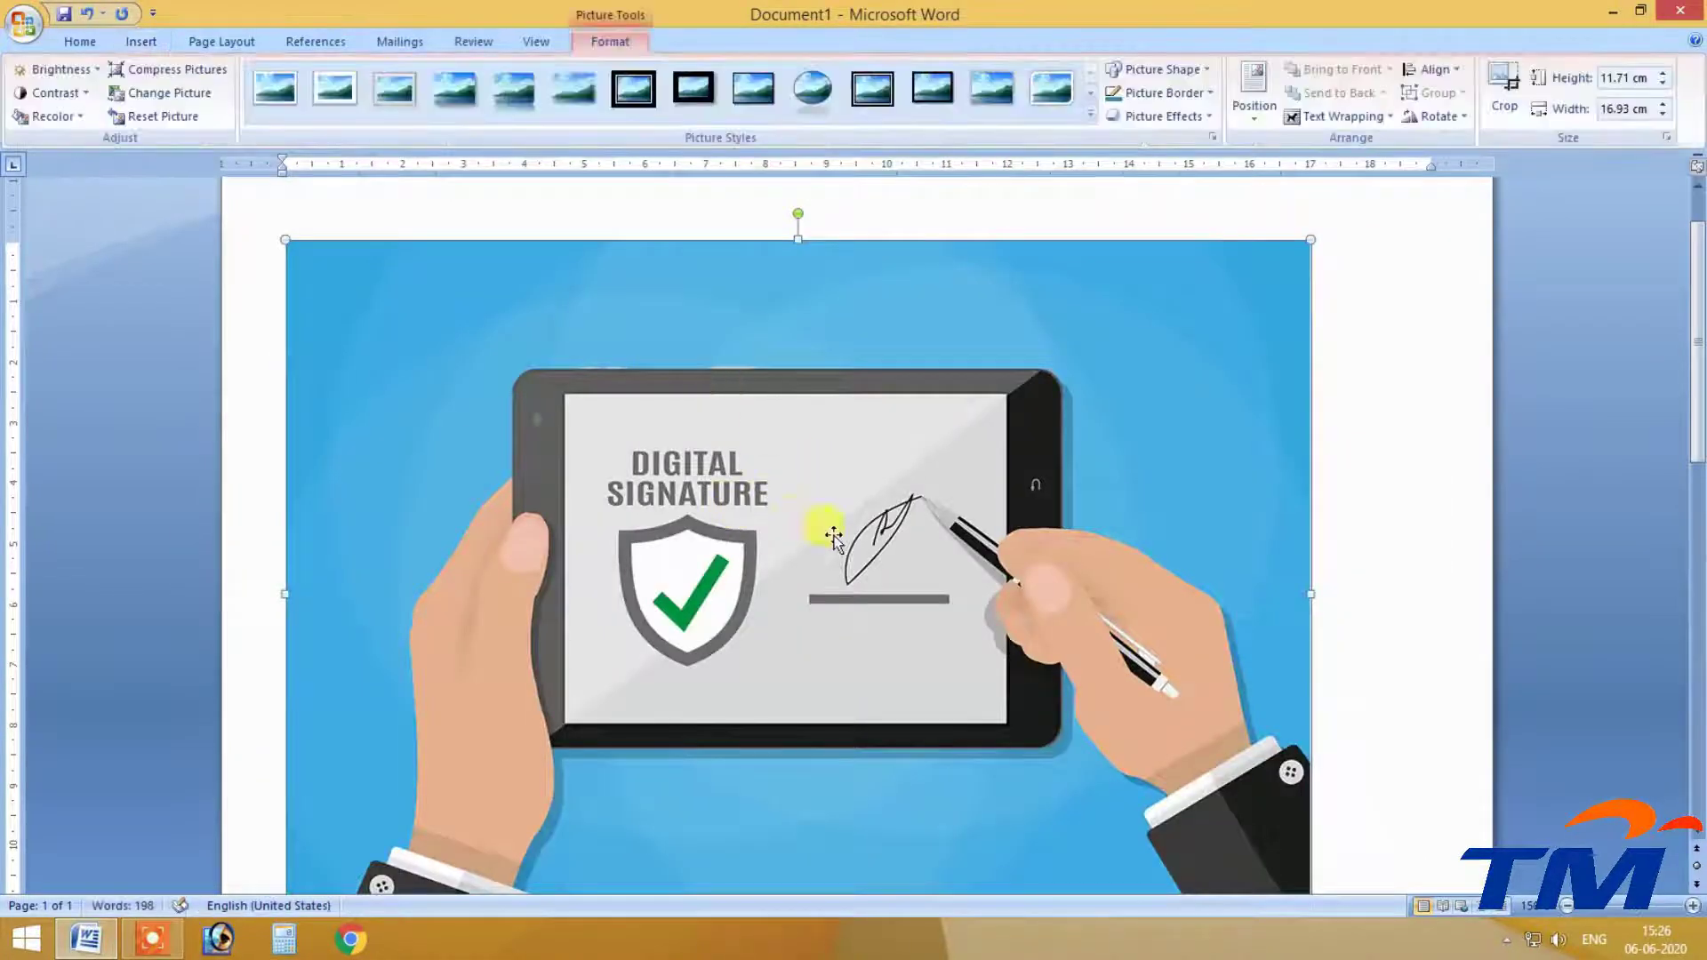
Shrink the picture to about 3.39 cm high by 4.9 cm wide and place it towards the paragraph's right side with text wrapped around it.
left_click_drag(282, 236, 1014, 744)
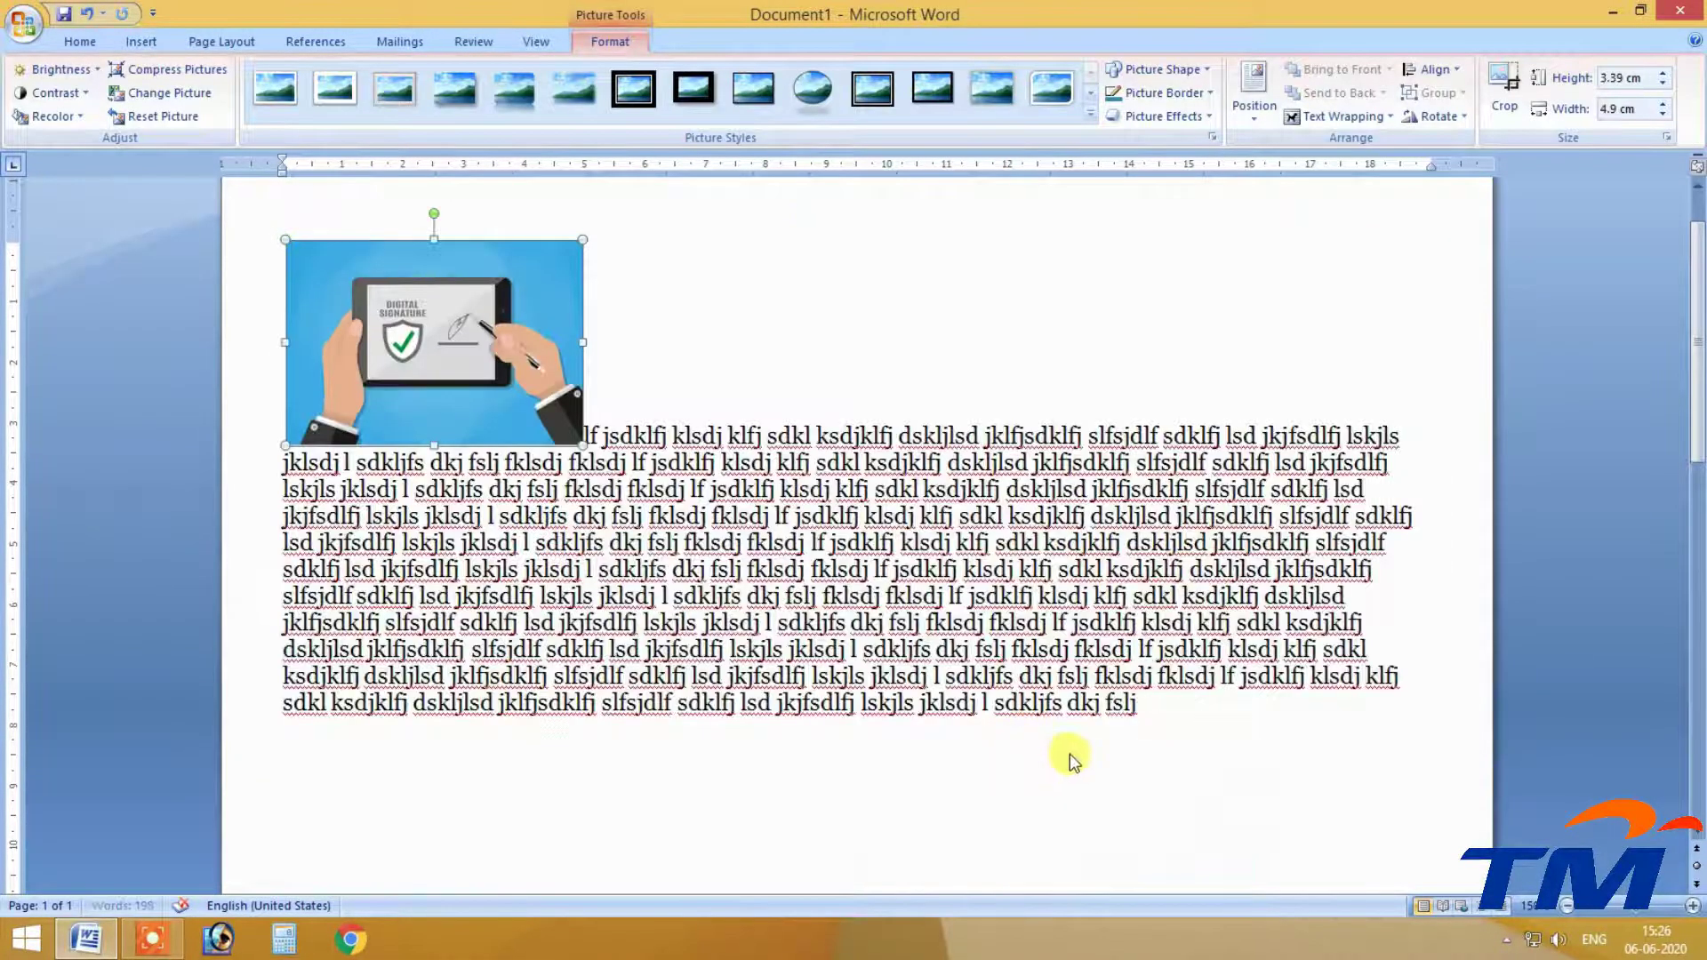
left_click_drag(578, 370, 720, 445)
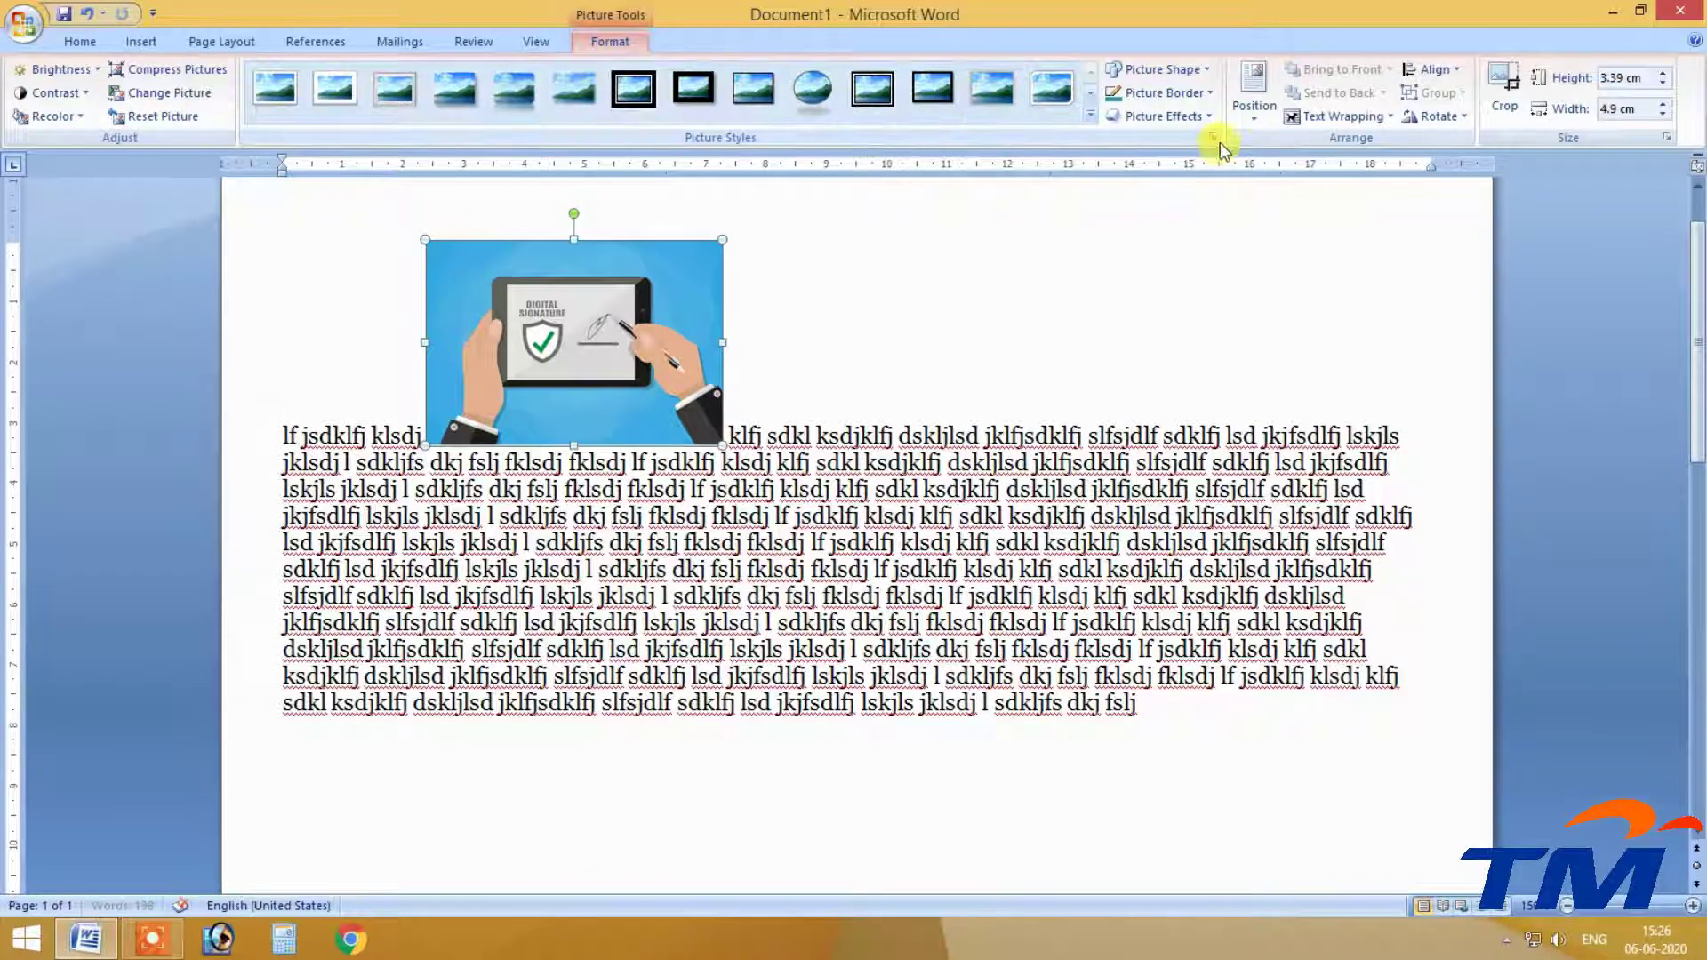
left_click(1341, 116)
left_click(1336, 169)
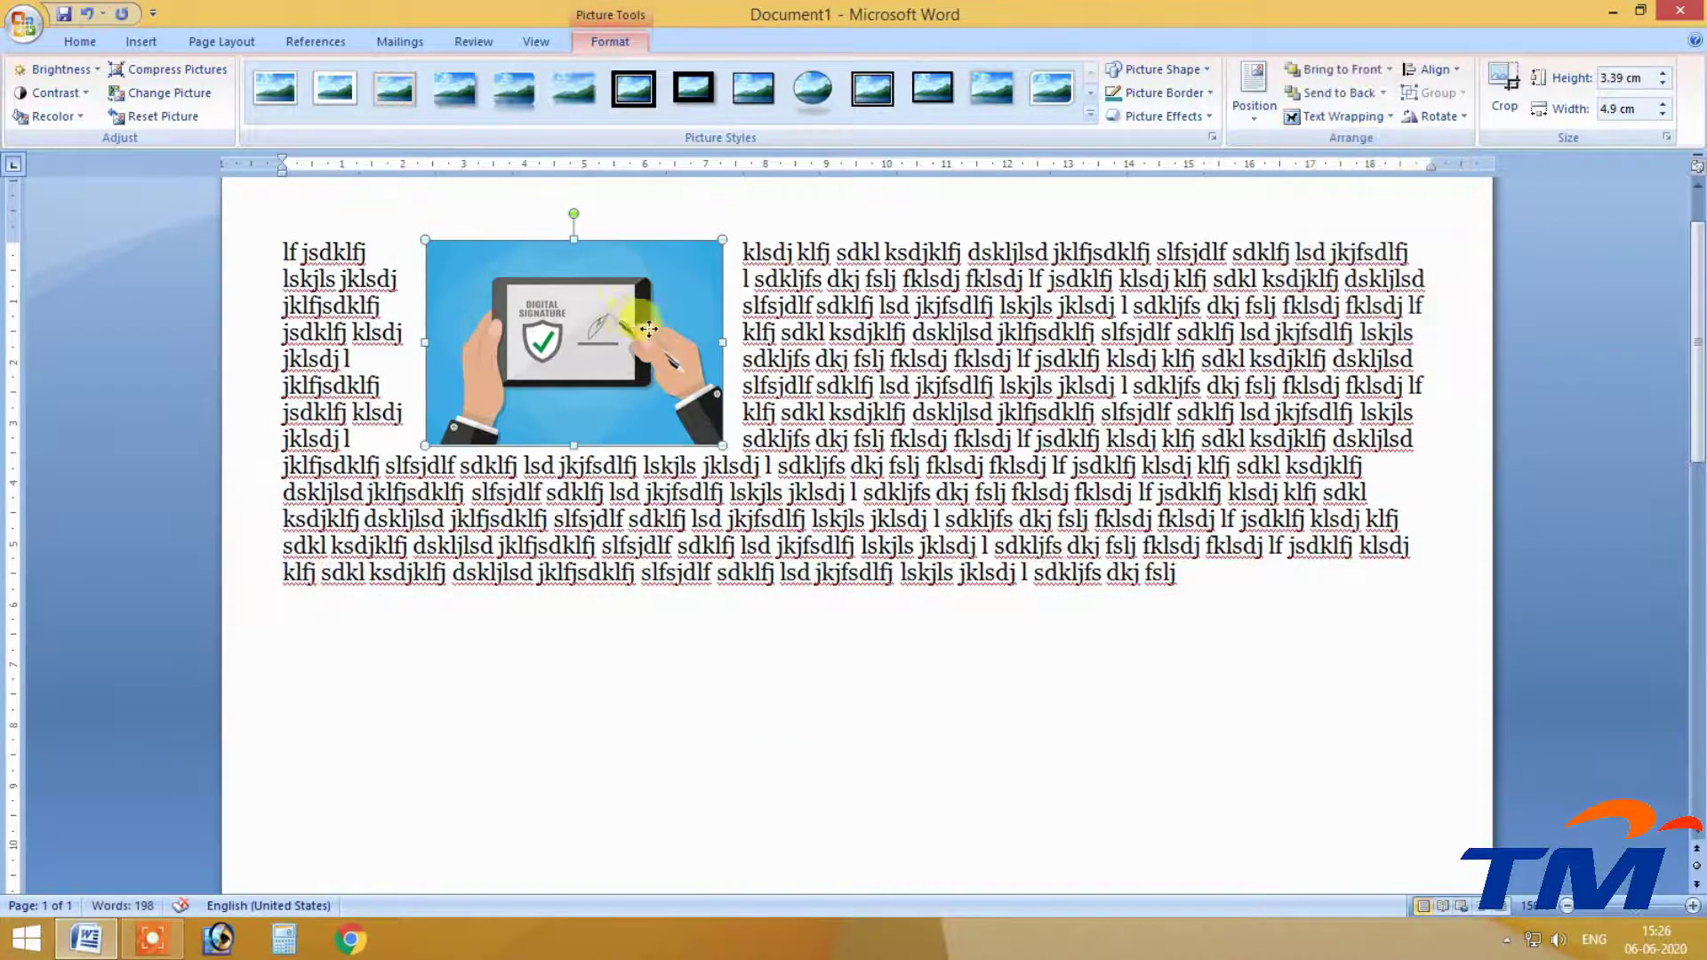
left_click_drag(633, 316, 1246, 371)
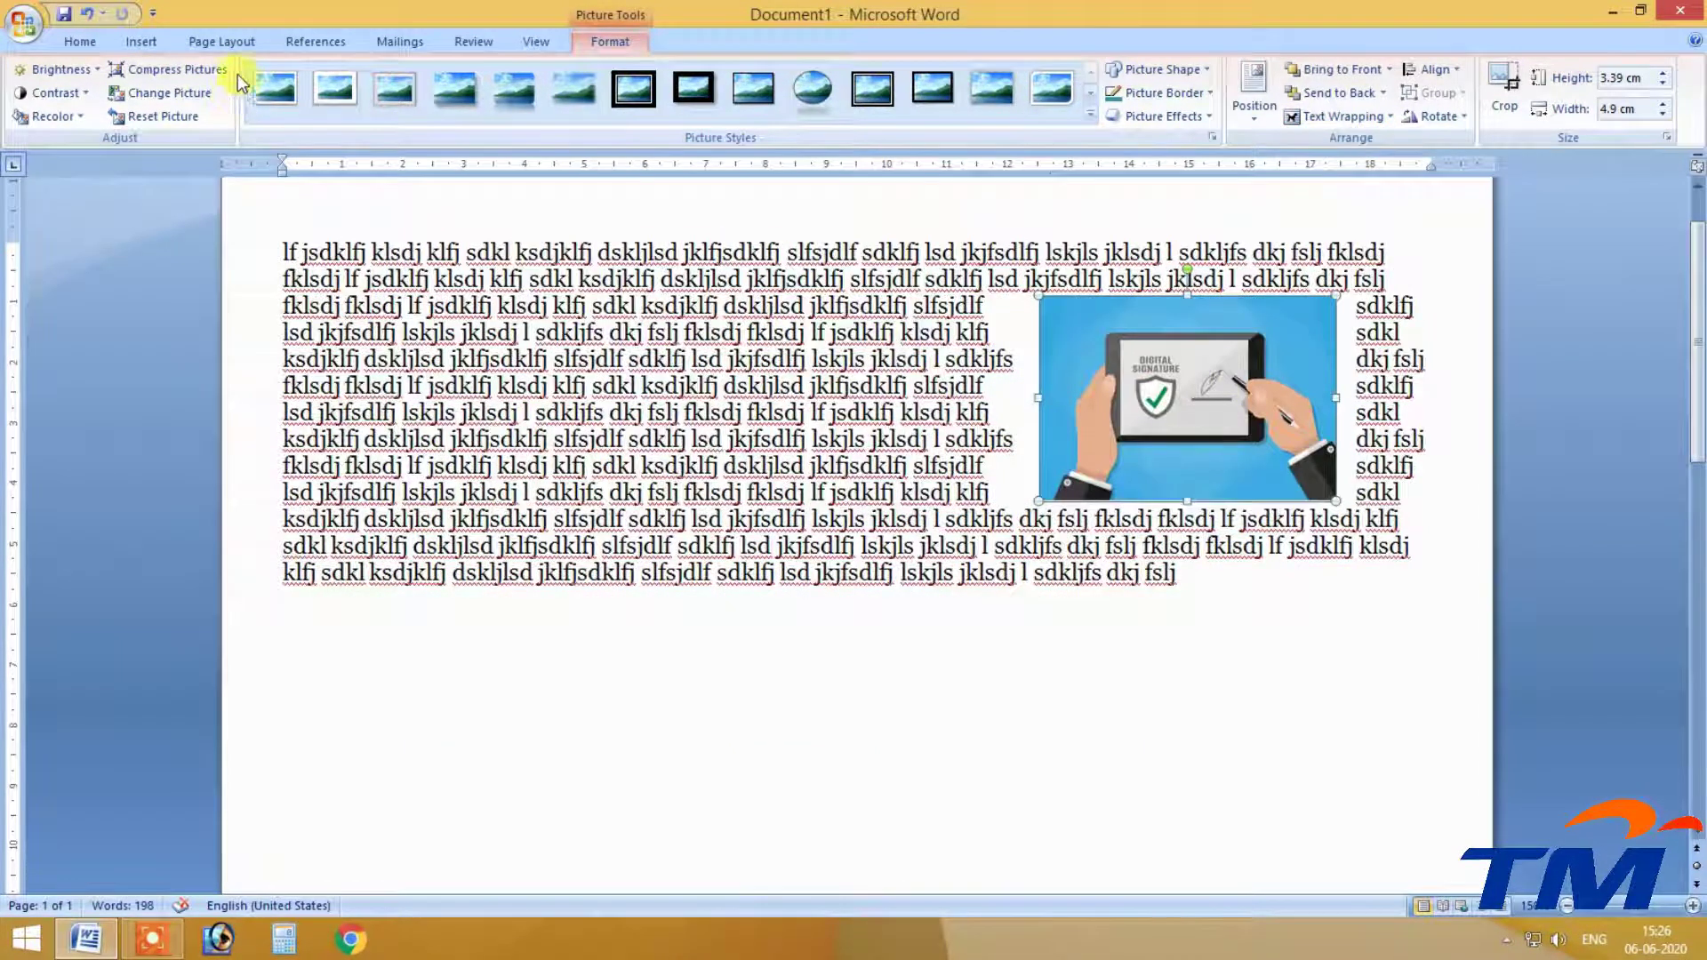
Move the picture slightly to the right within the paragraph and deselect it.
left_click(142, 42)
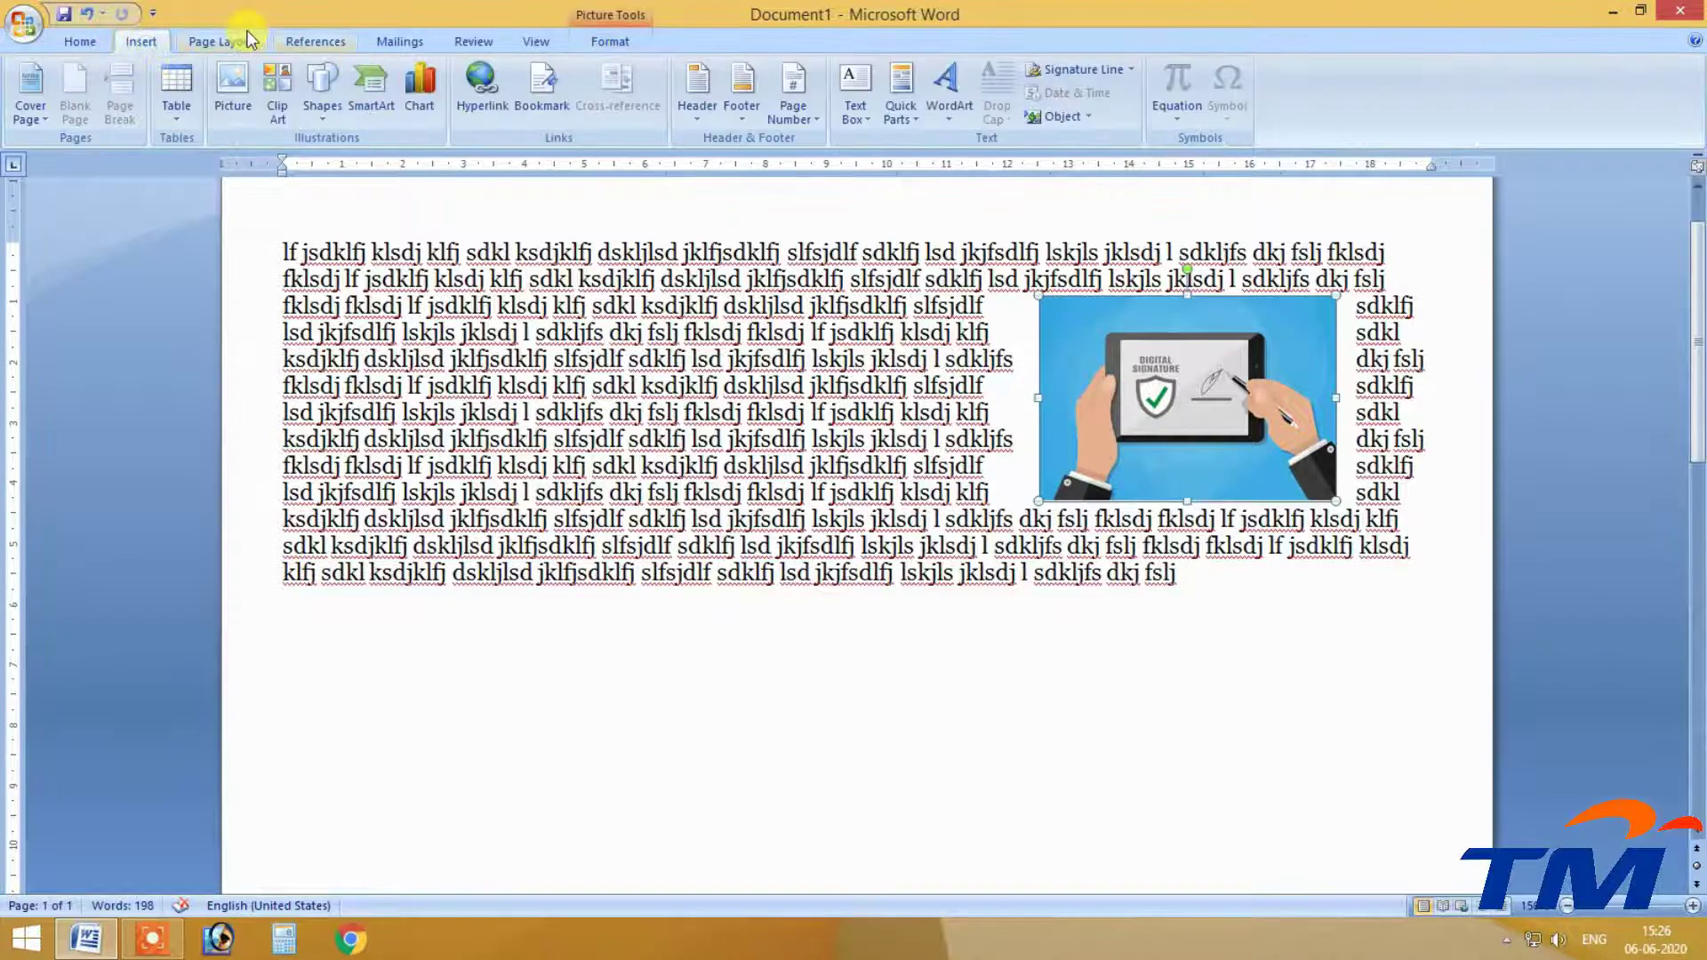
left_click(221, 41)
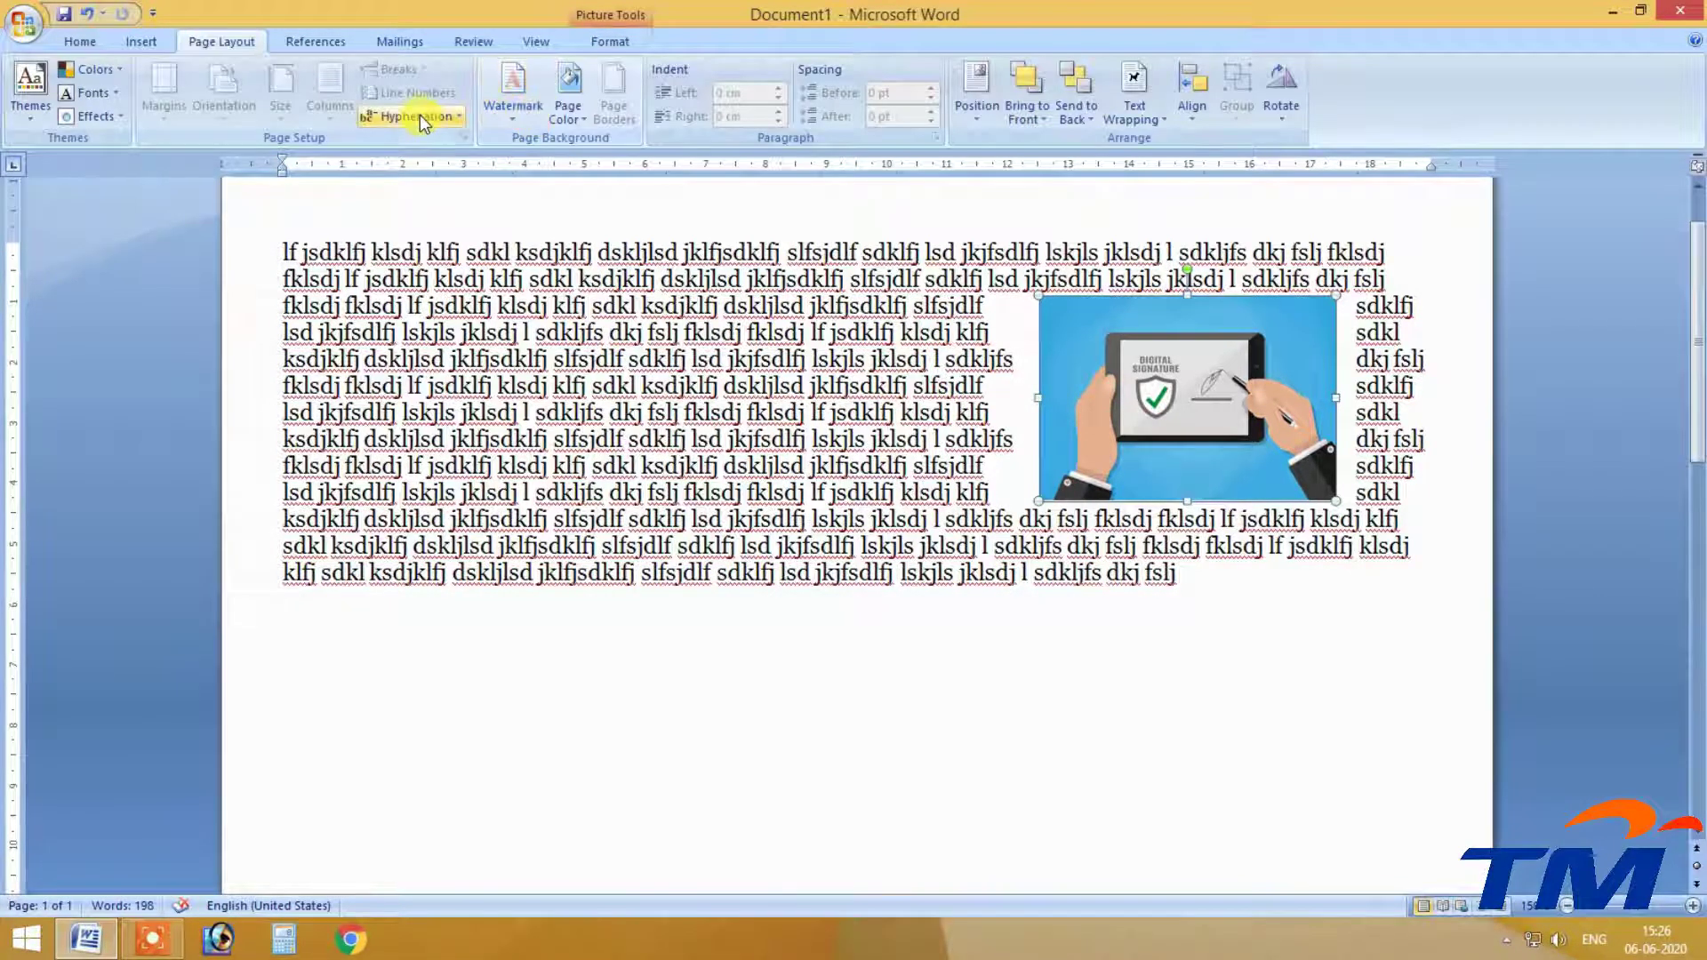
left_click_drag(1115, 356, 1122, 356)
left_click(846, 335)
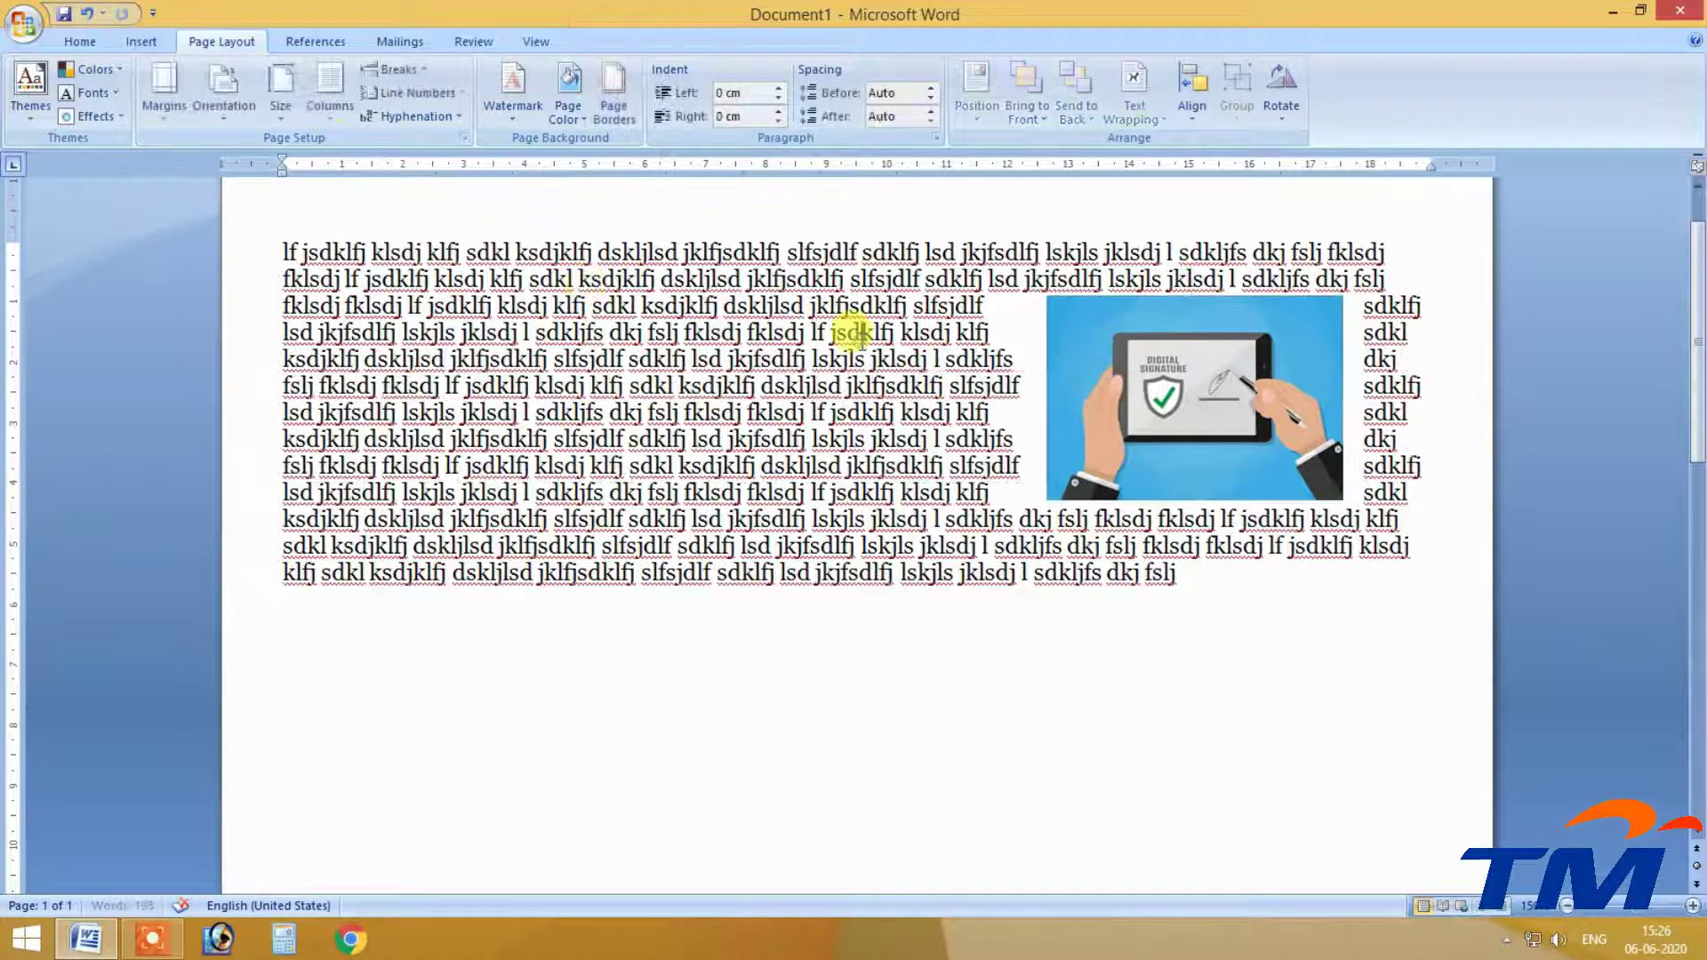
Try a text wrapping break on the whole selected paragraph and undo it.
left_click_drag(285, 251, 1175, 572)
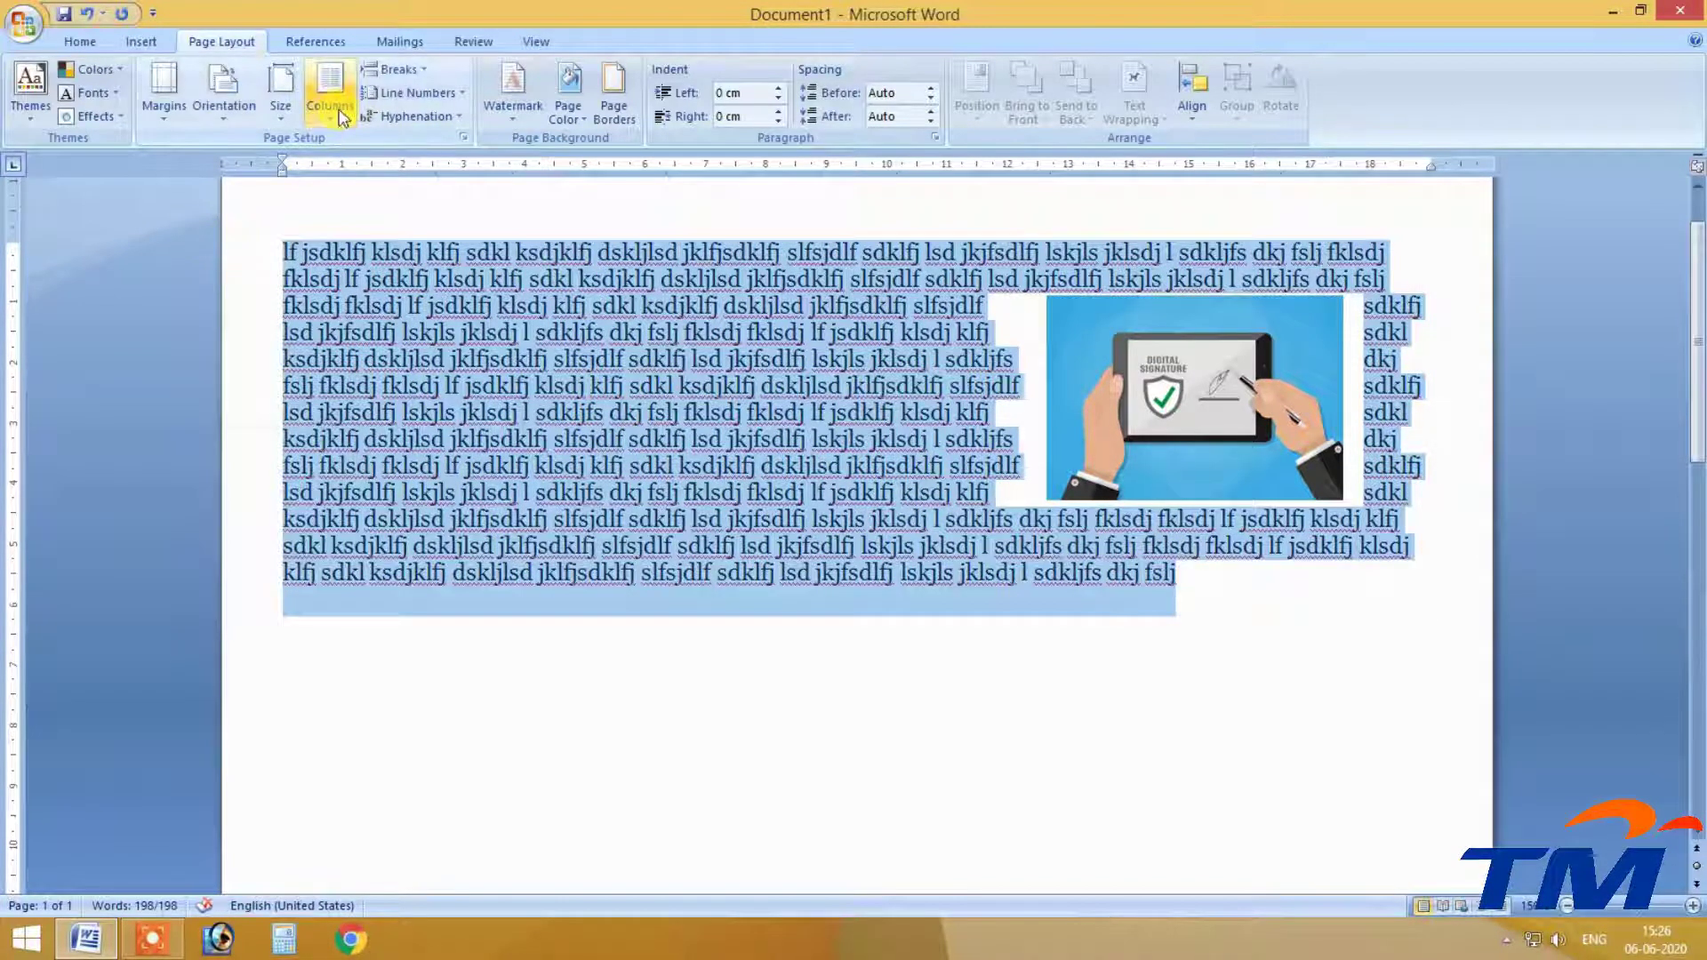
left_click(393, 69)
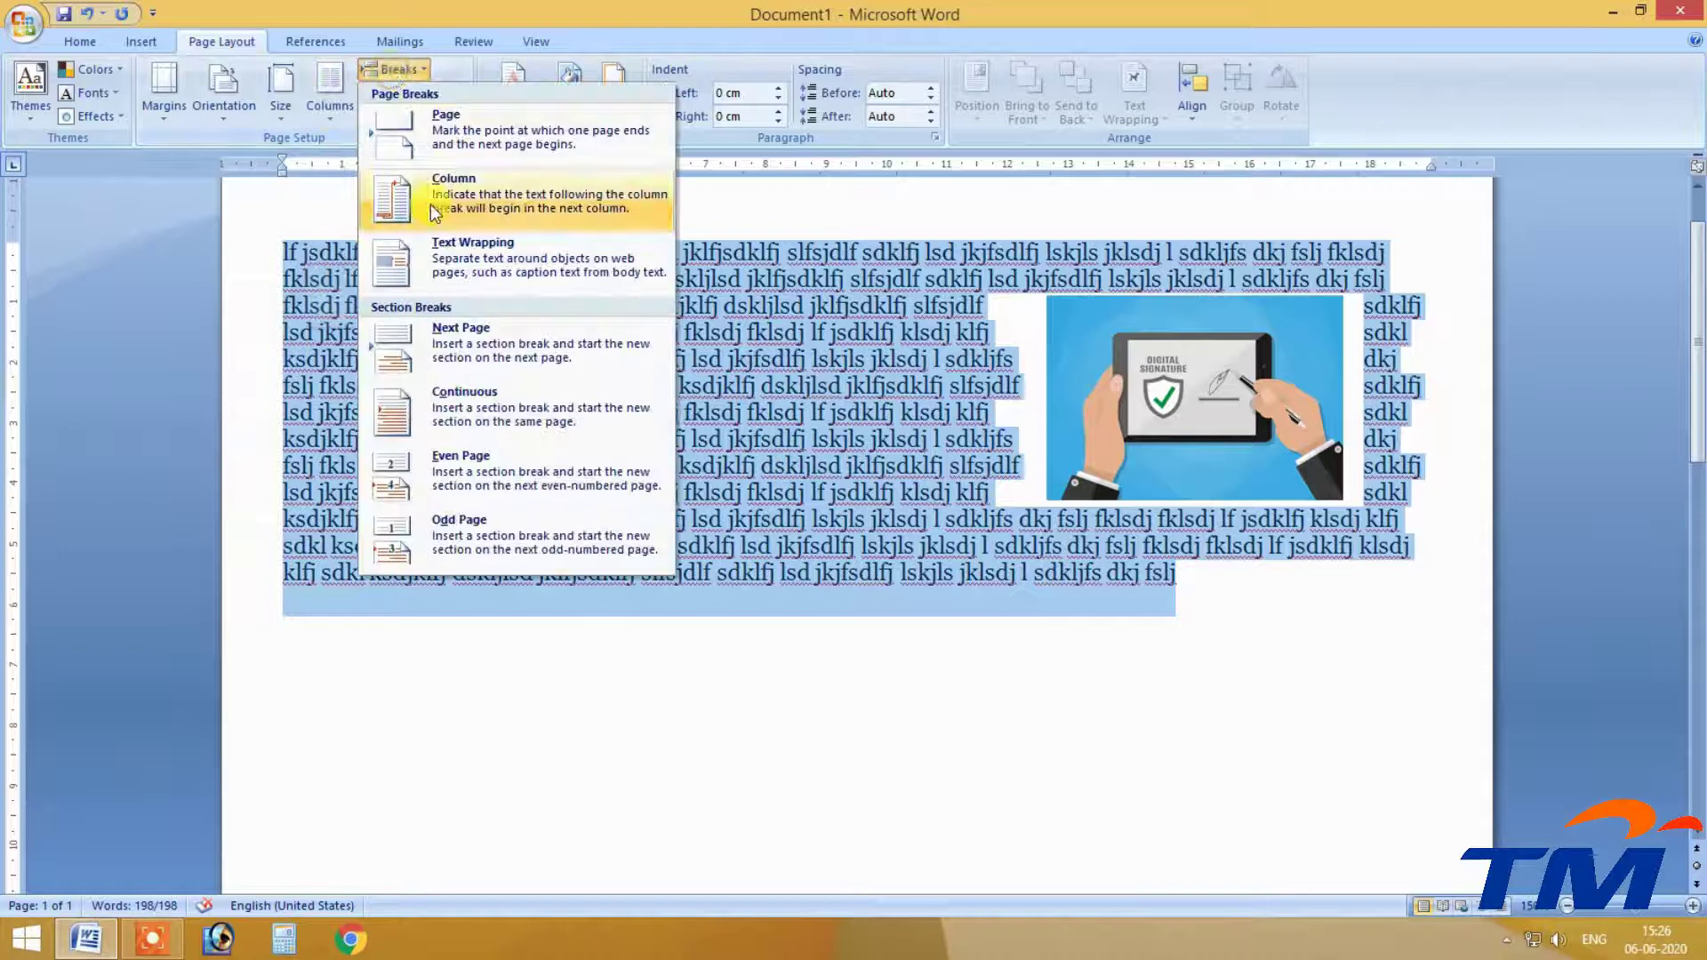
left_click(440, 260)
scroll(562, 320, "down", 5)
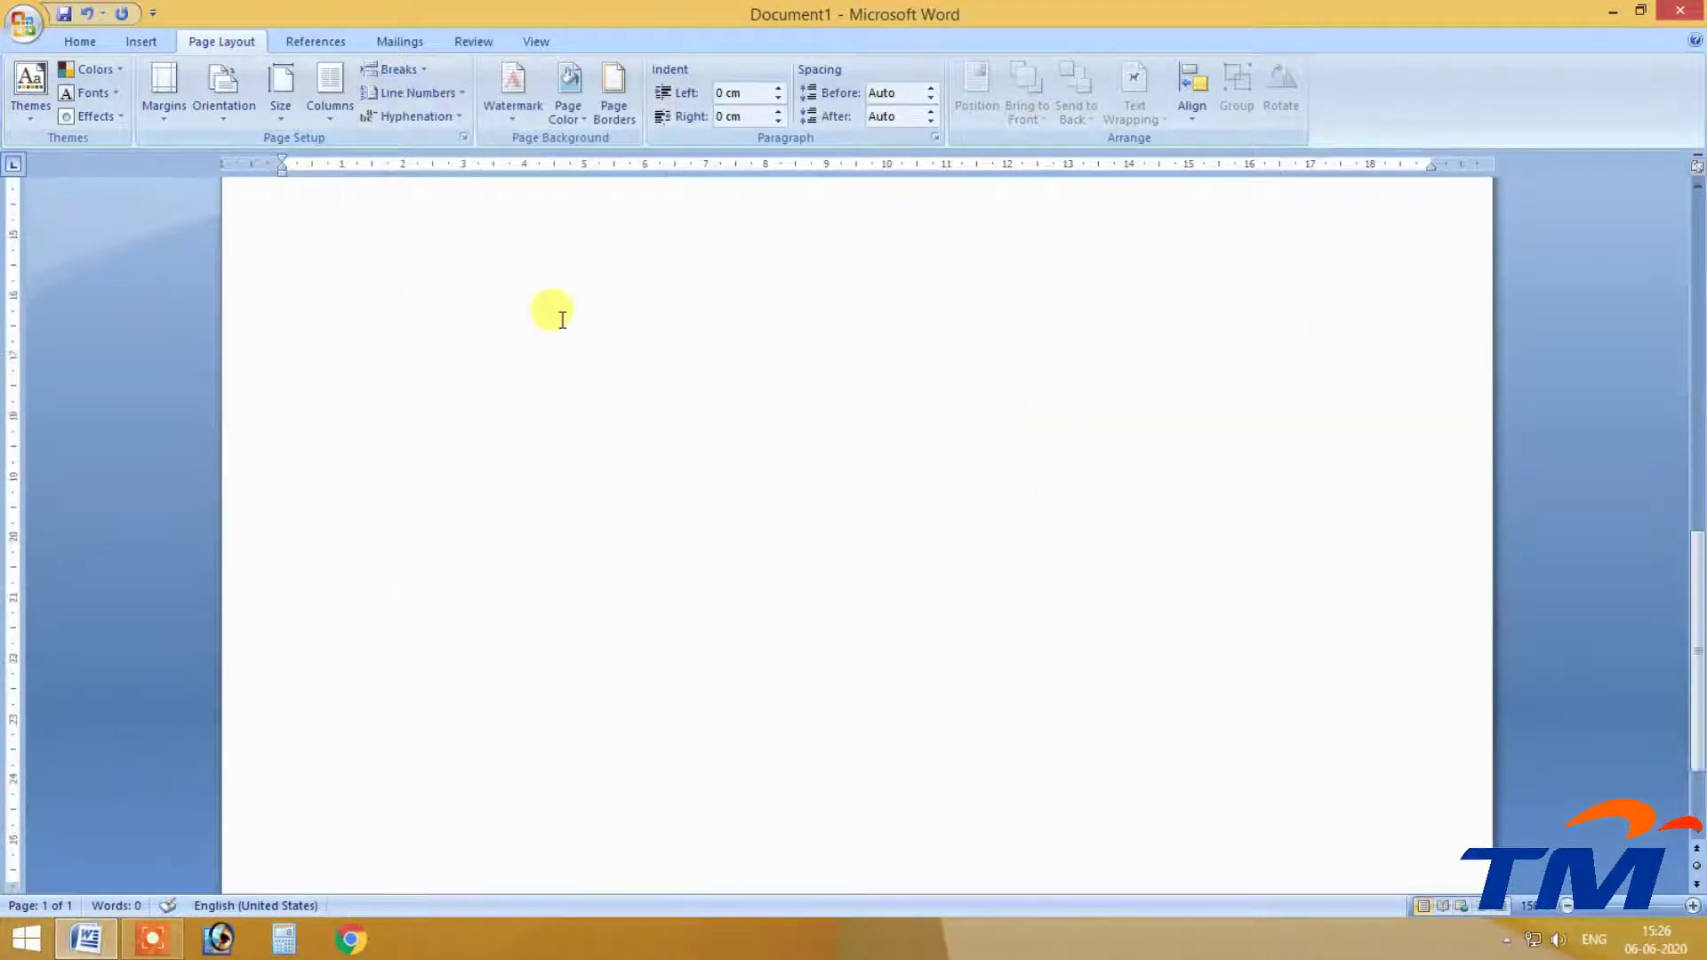
scroll(495, 335, "up", 5)
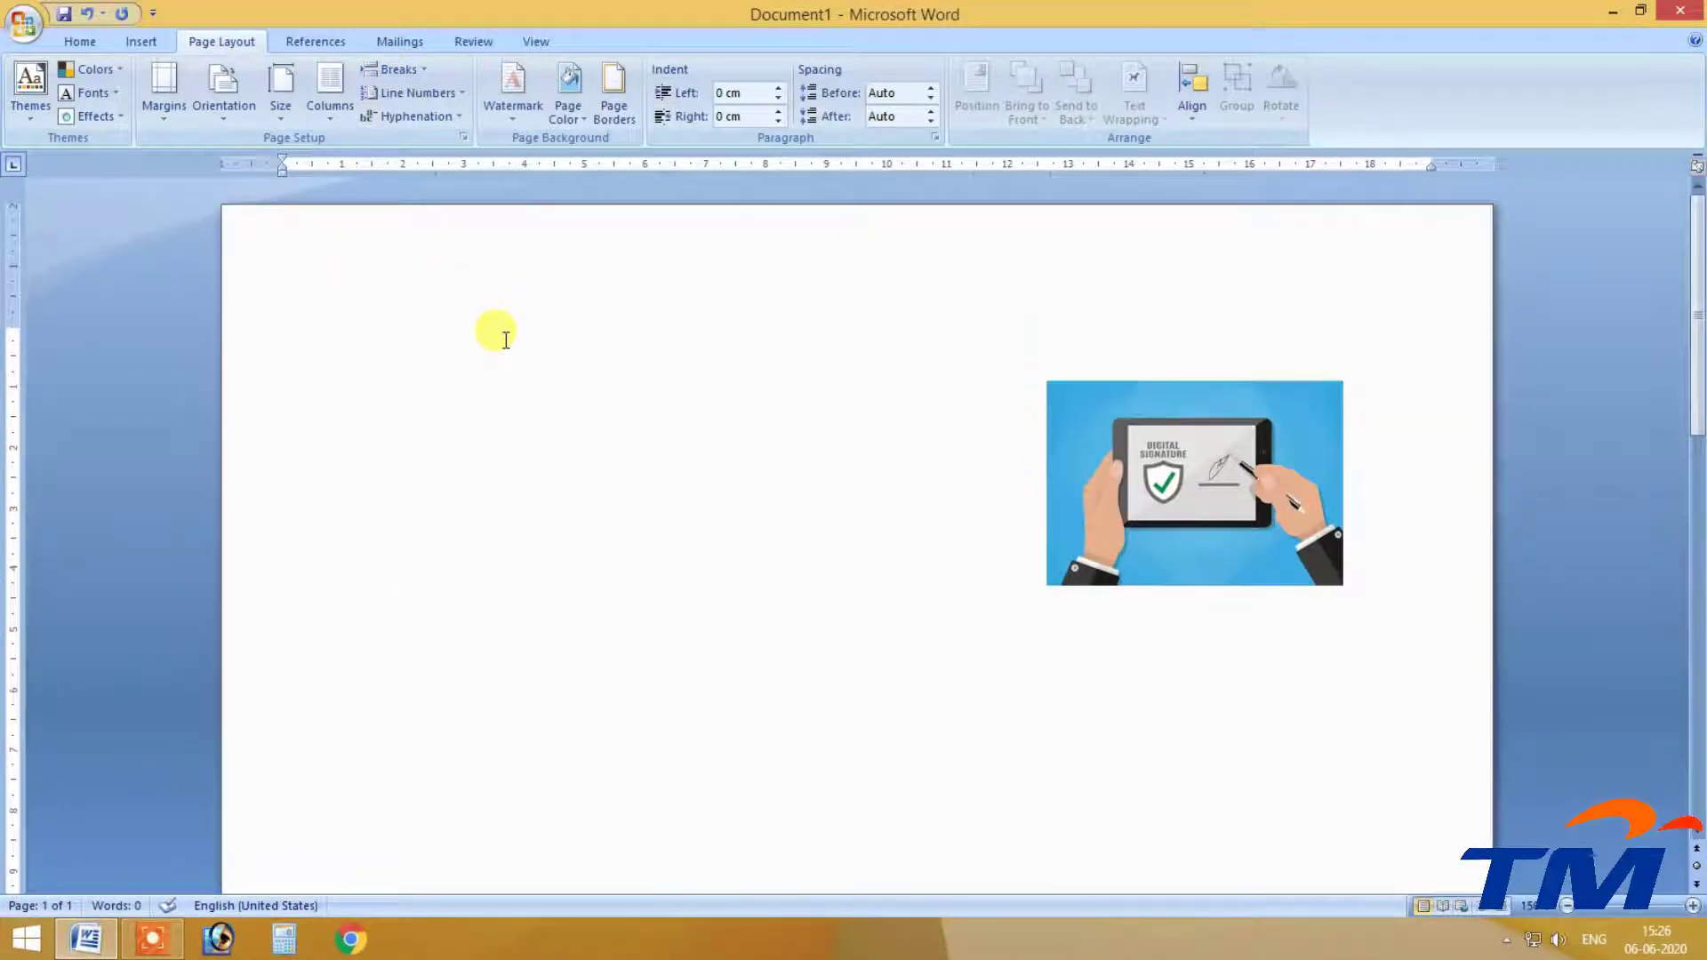
key("ctrl+z")
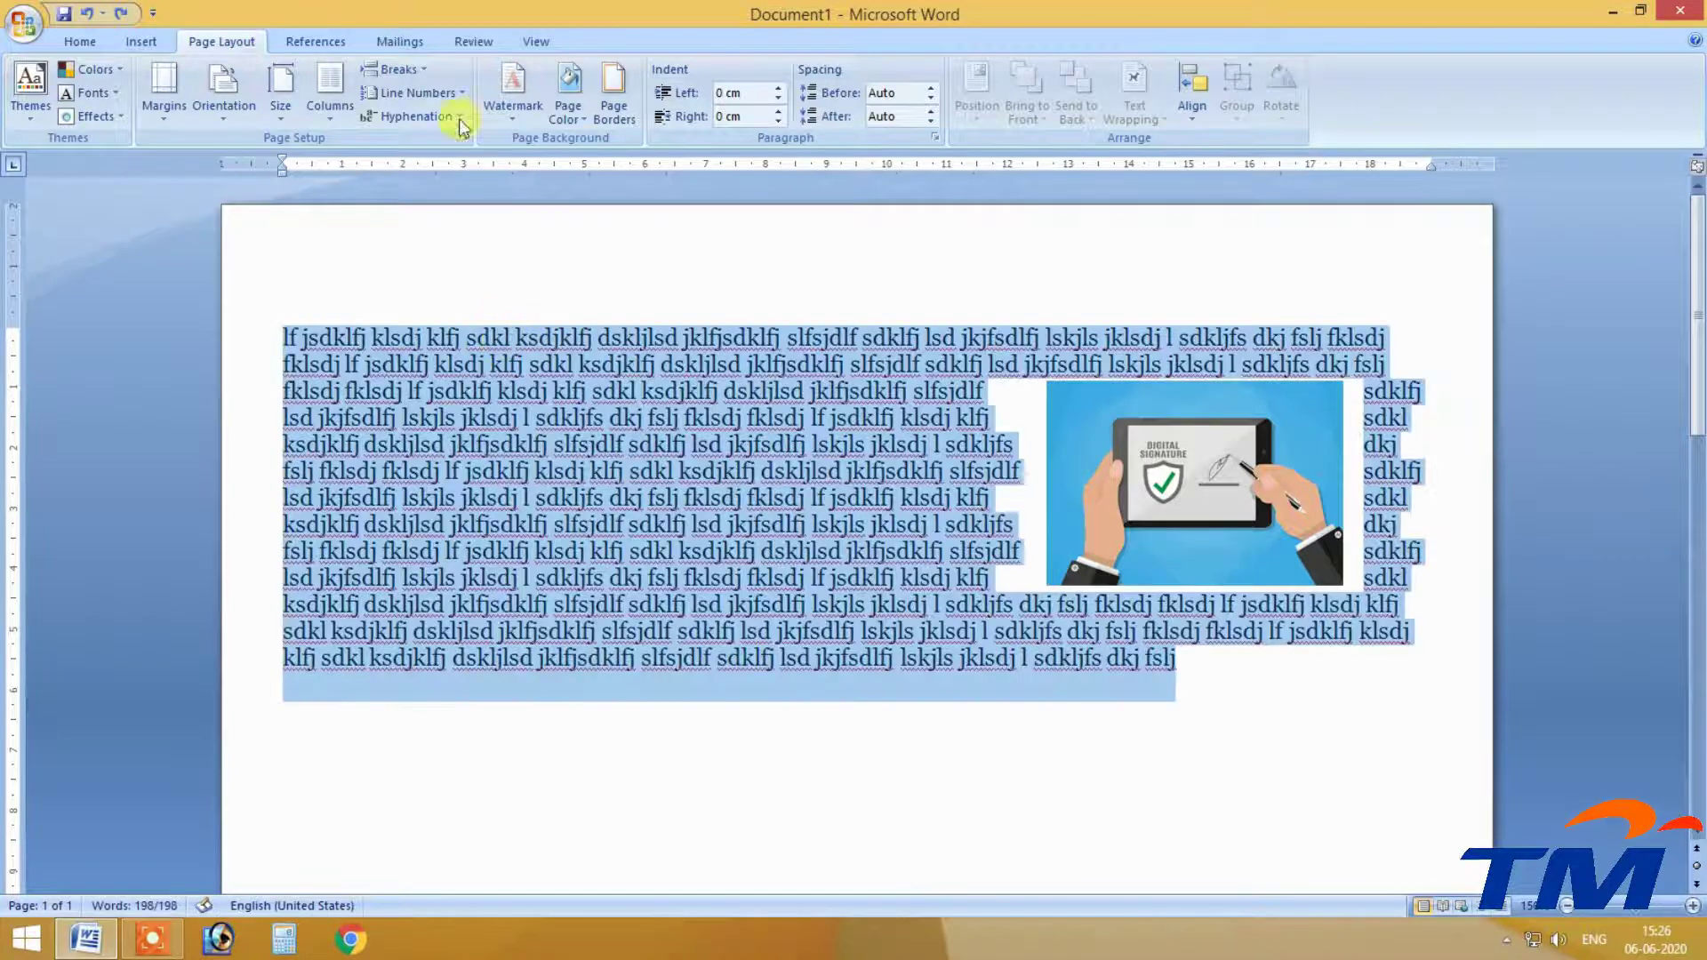
Delete the digital signature picture from the paragraph.
left_click(402, 69)
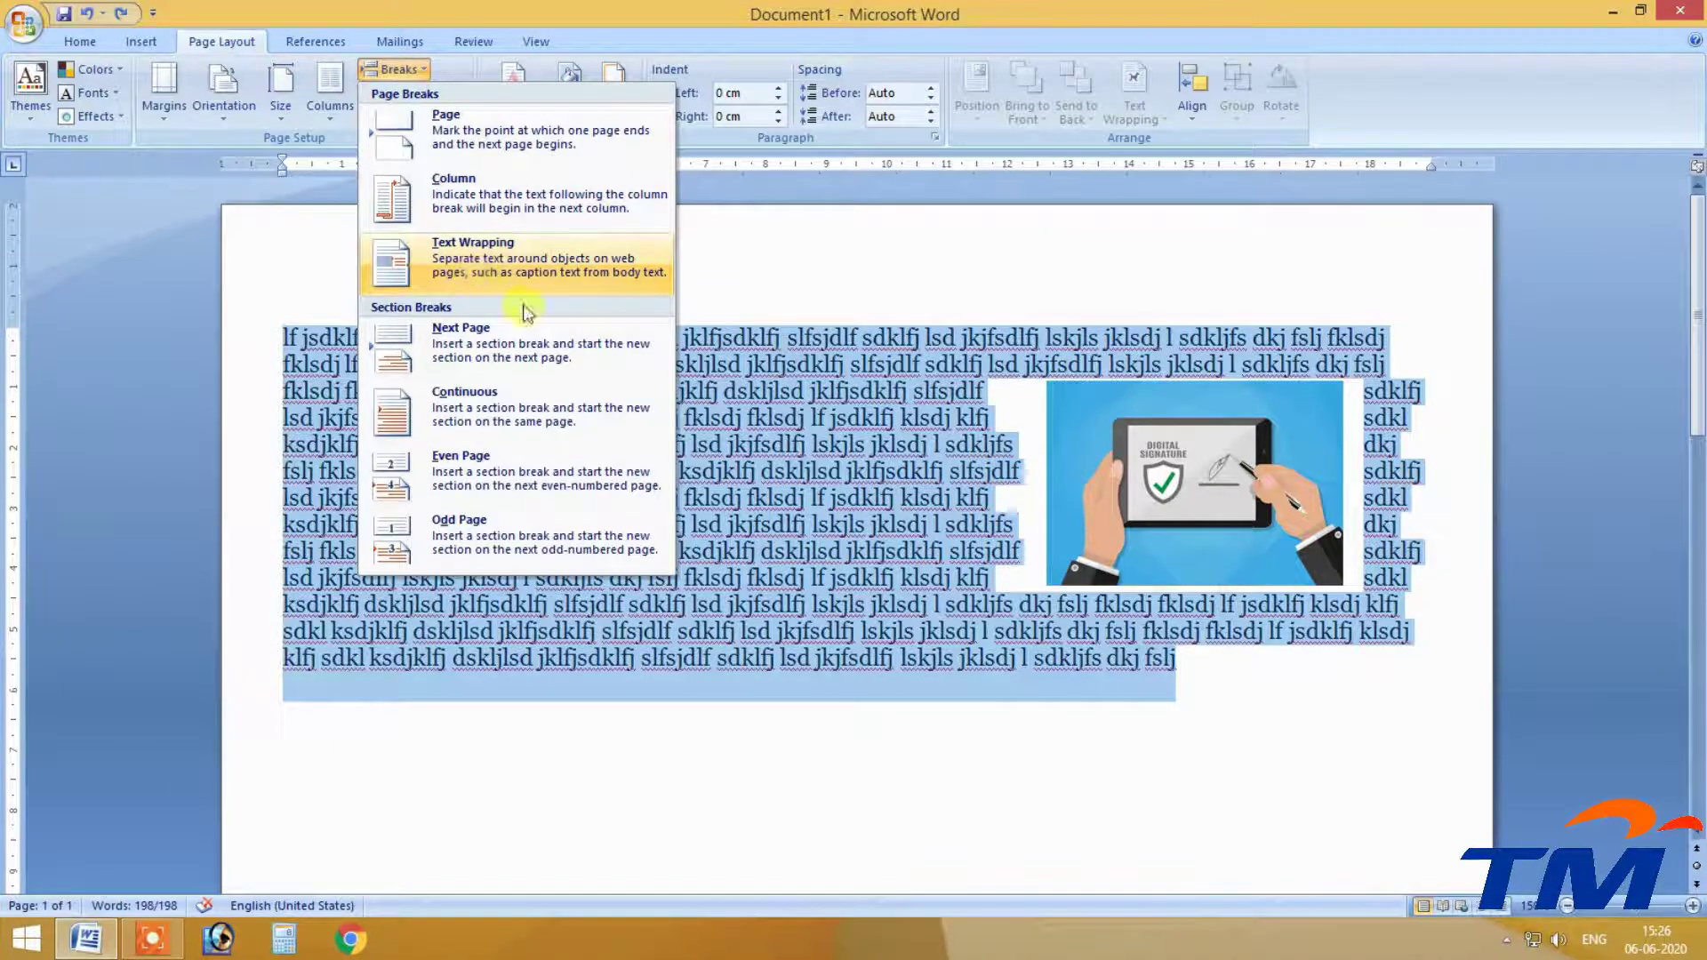
left_click(867, 392)
left_click(750, 348)
left_click(1114, 434)
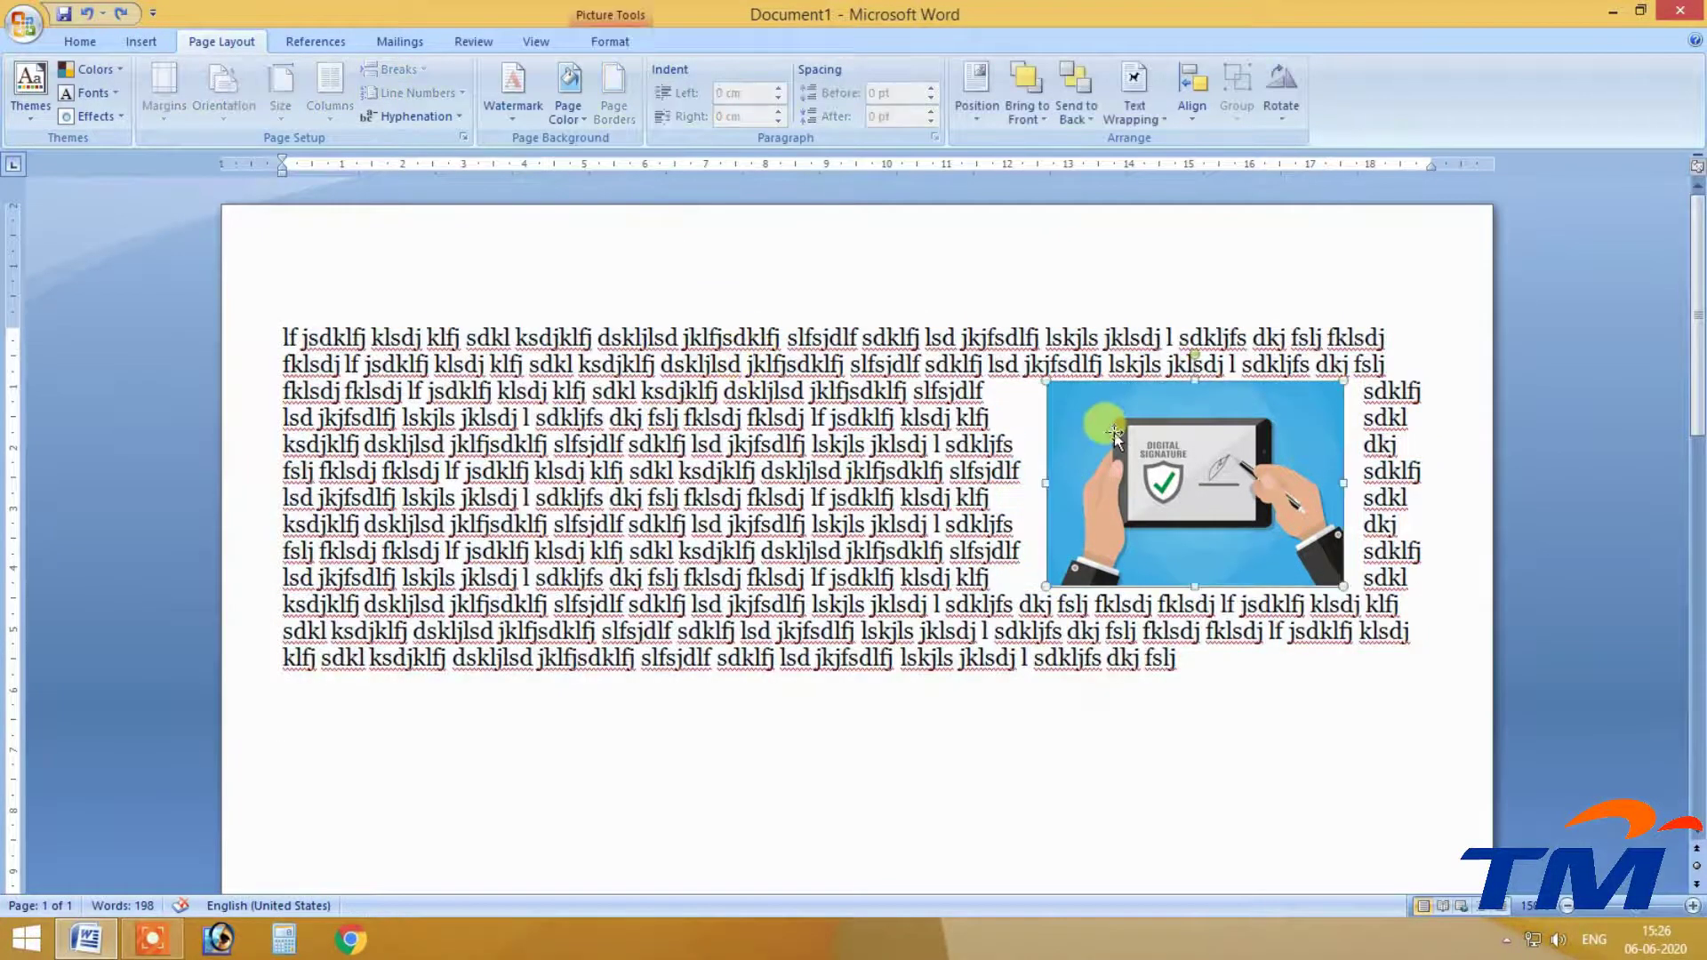
key("Delete")
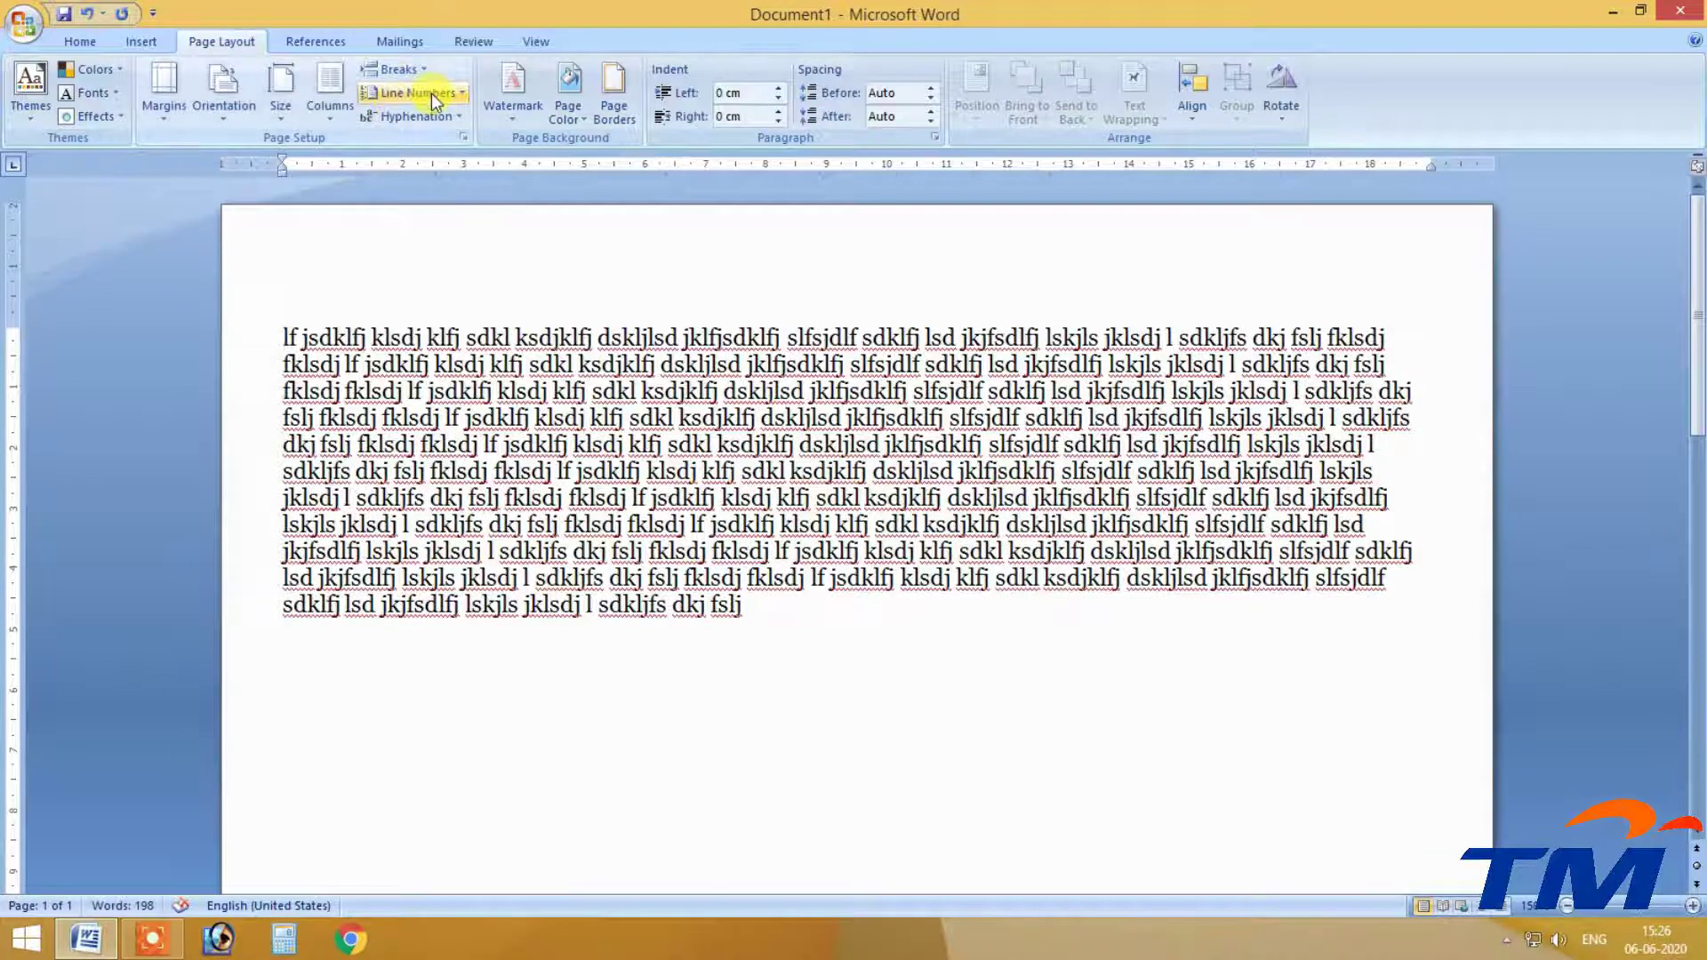
Try a Next Page section break after "ksdjklfj" in the paragraph's fifth line and undo it.
left_click(416, 68)
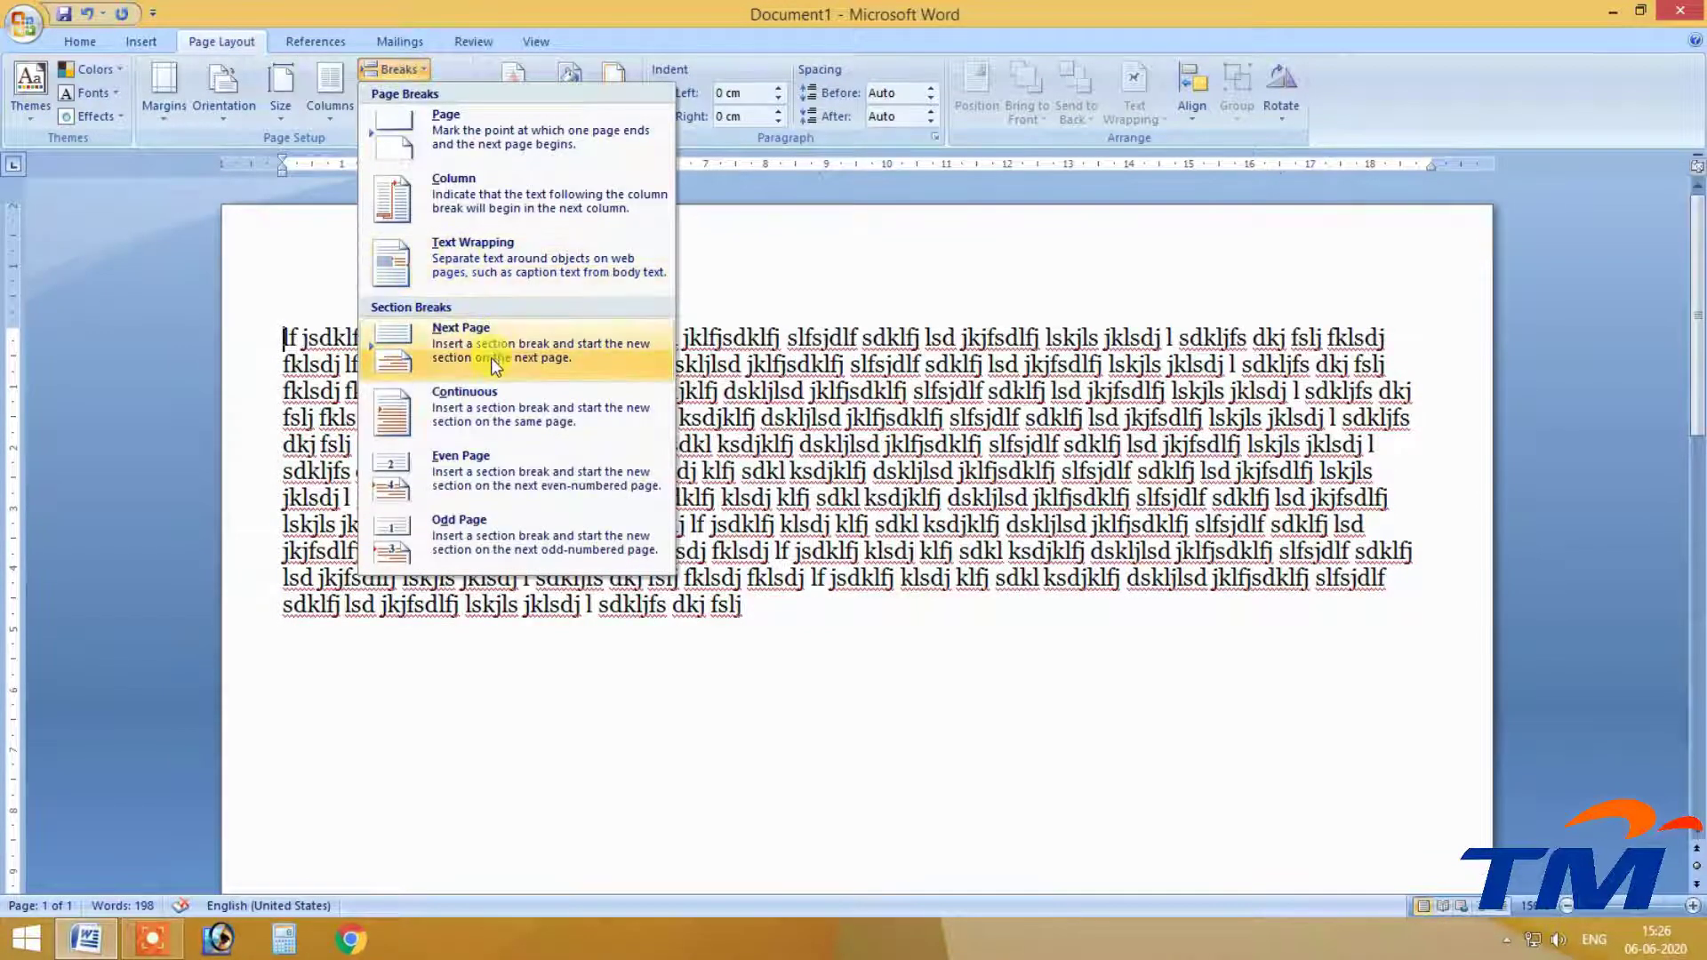
left_click(761, 607)
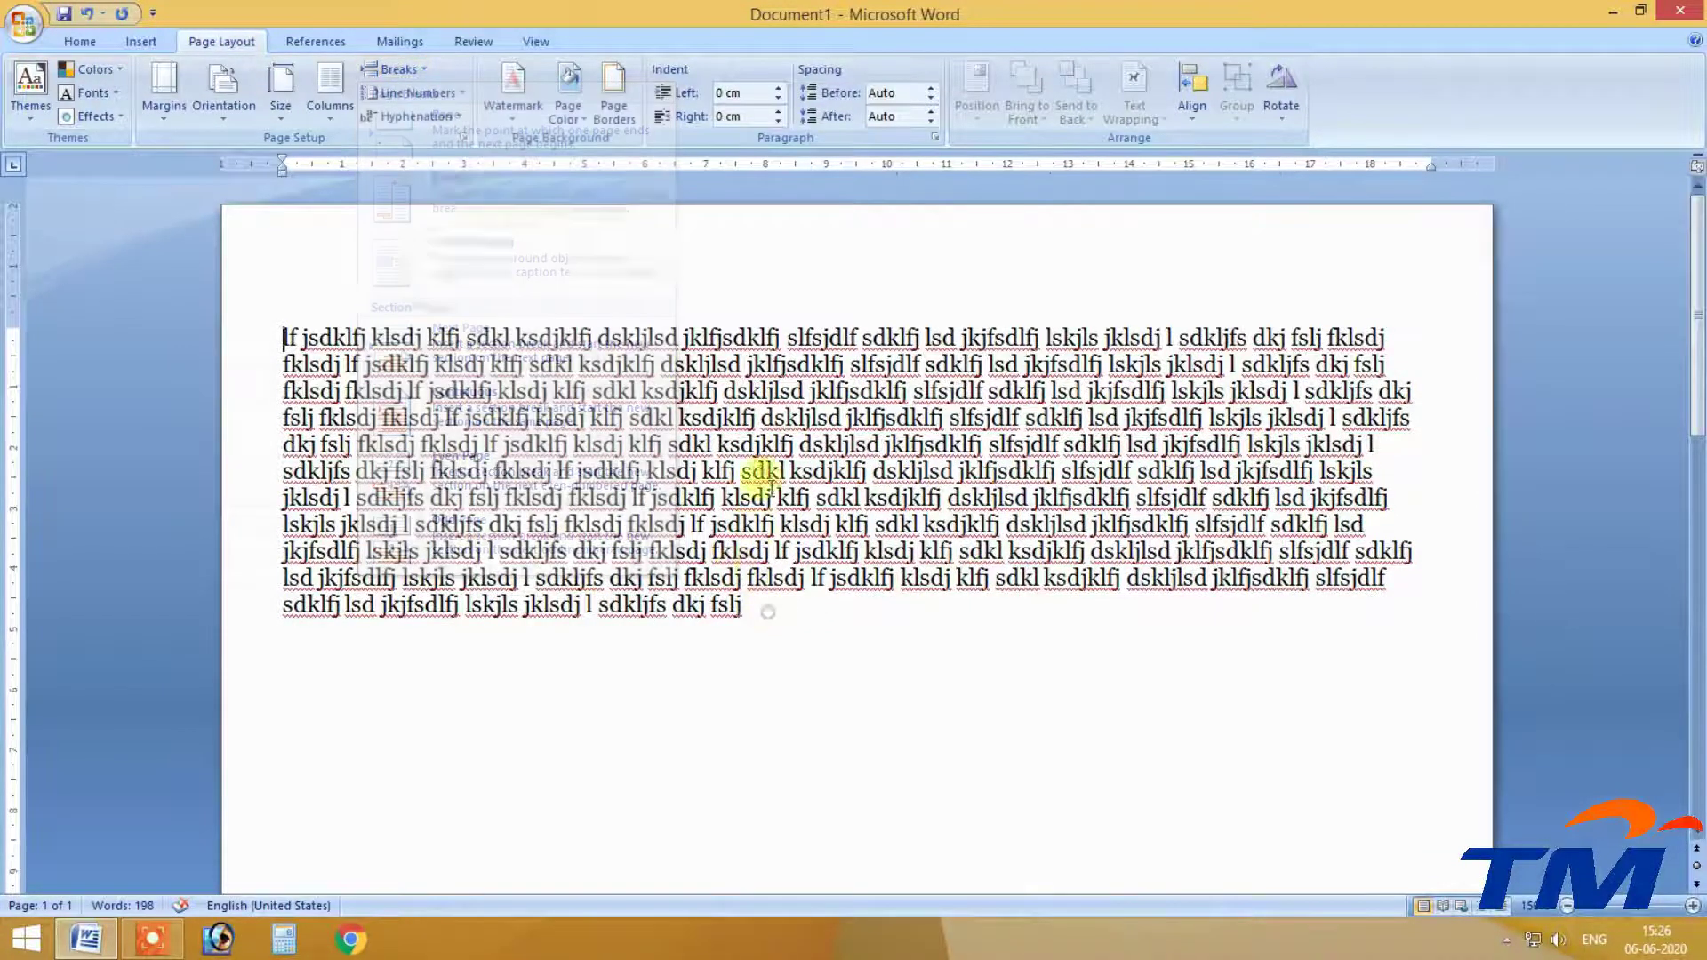
left_click(826, 445)
scroll(809, 495, "down", 8)
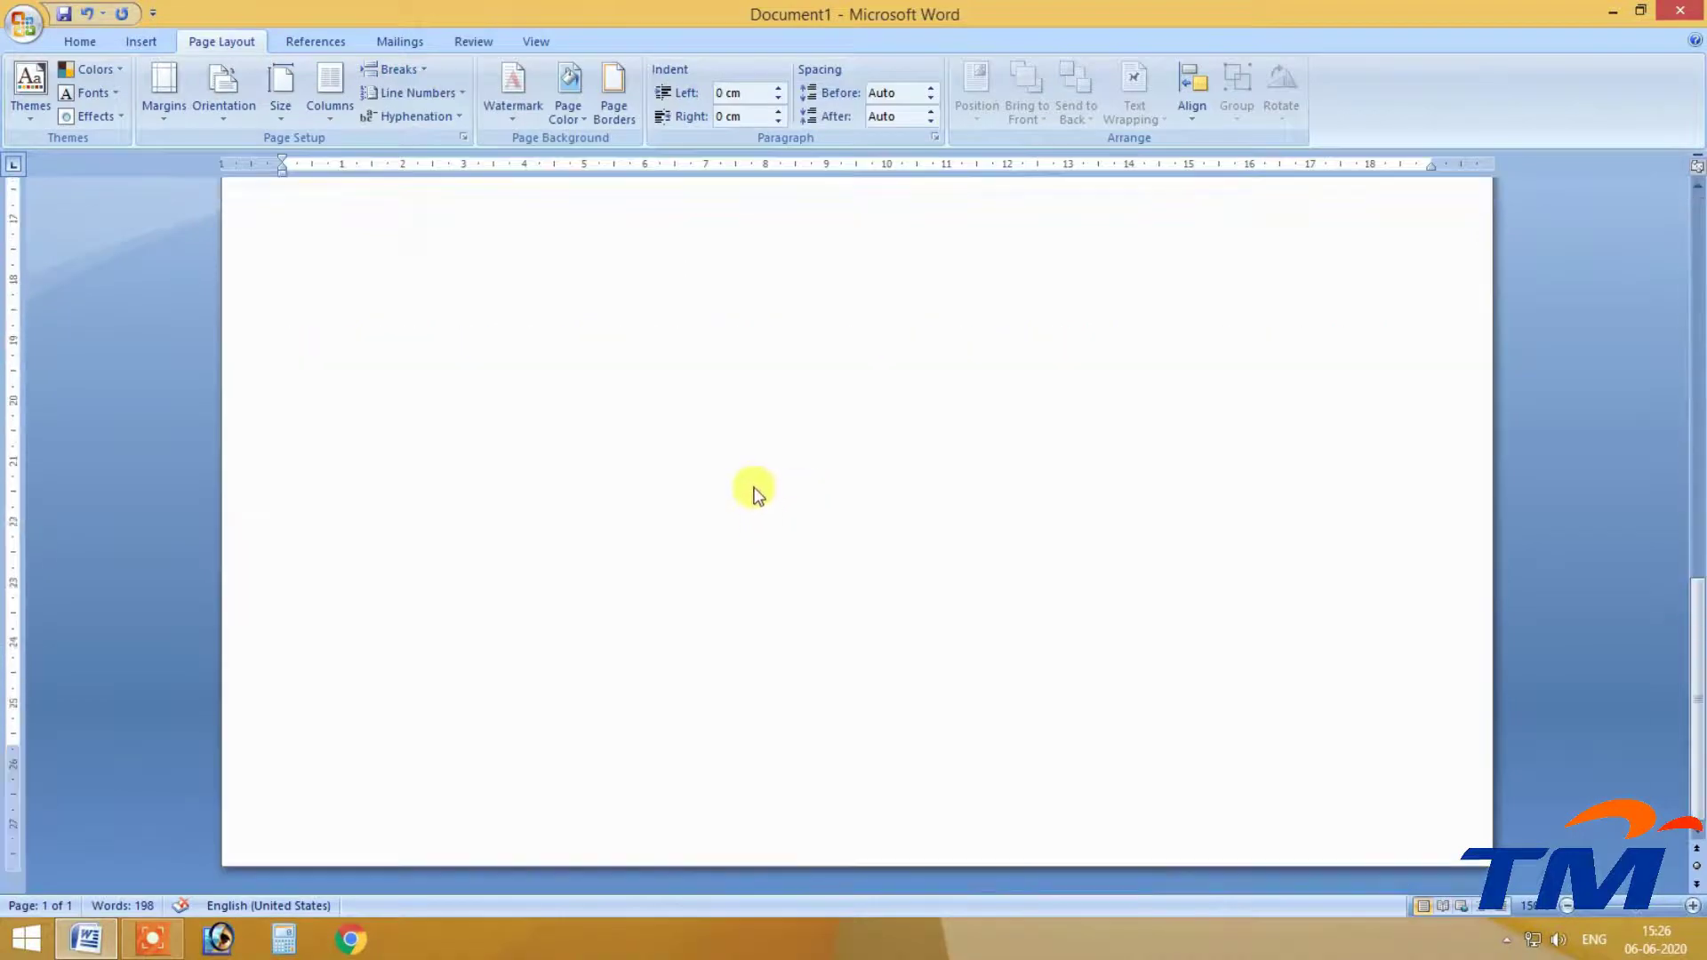
scroll(767, 451, "up", 4)
scroll(766, 451, "up", 5)
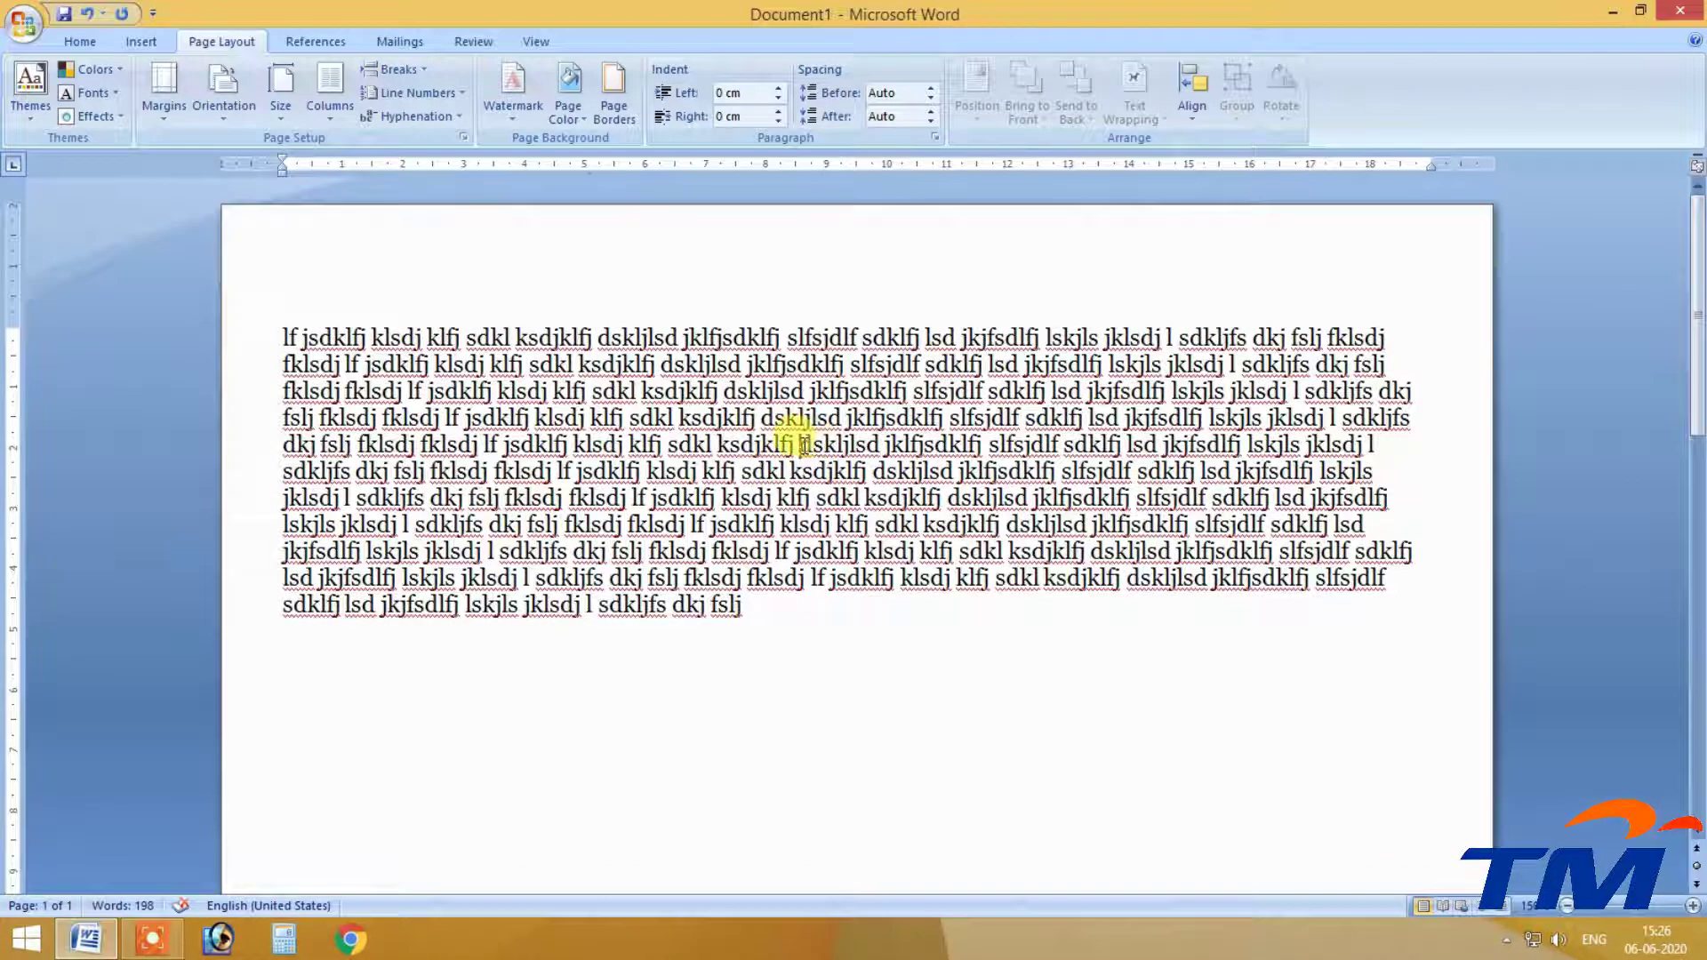
left_click(400, 69)
left_click(507, 336)
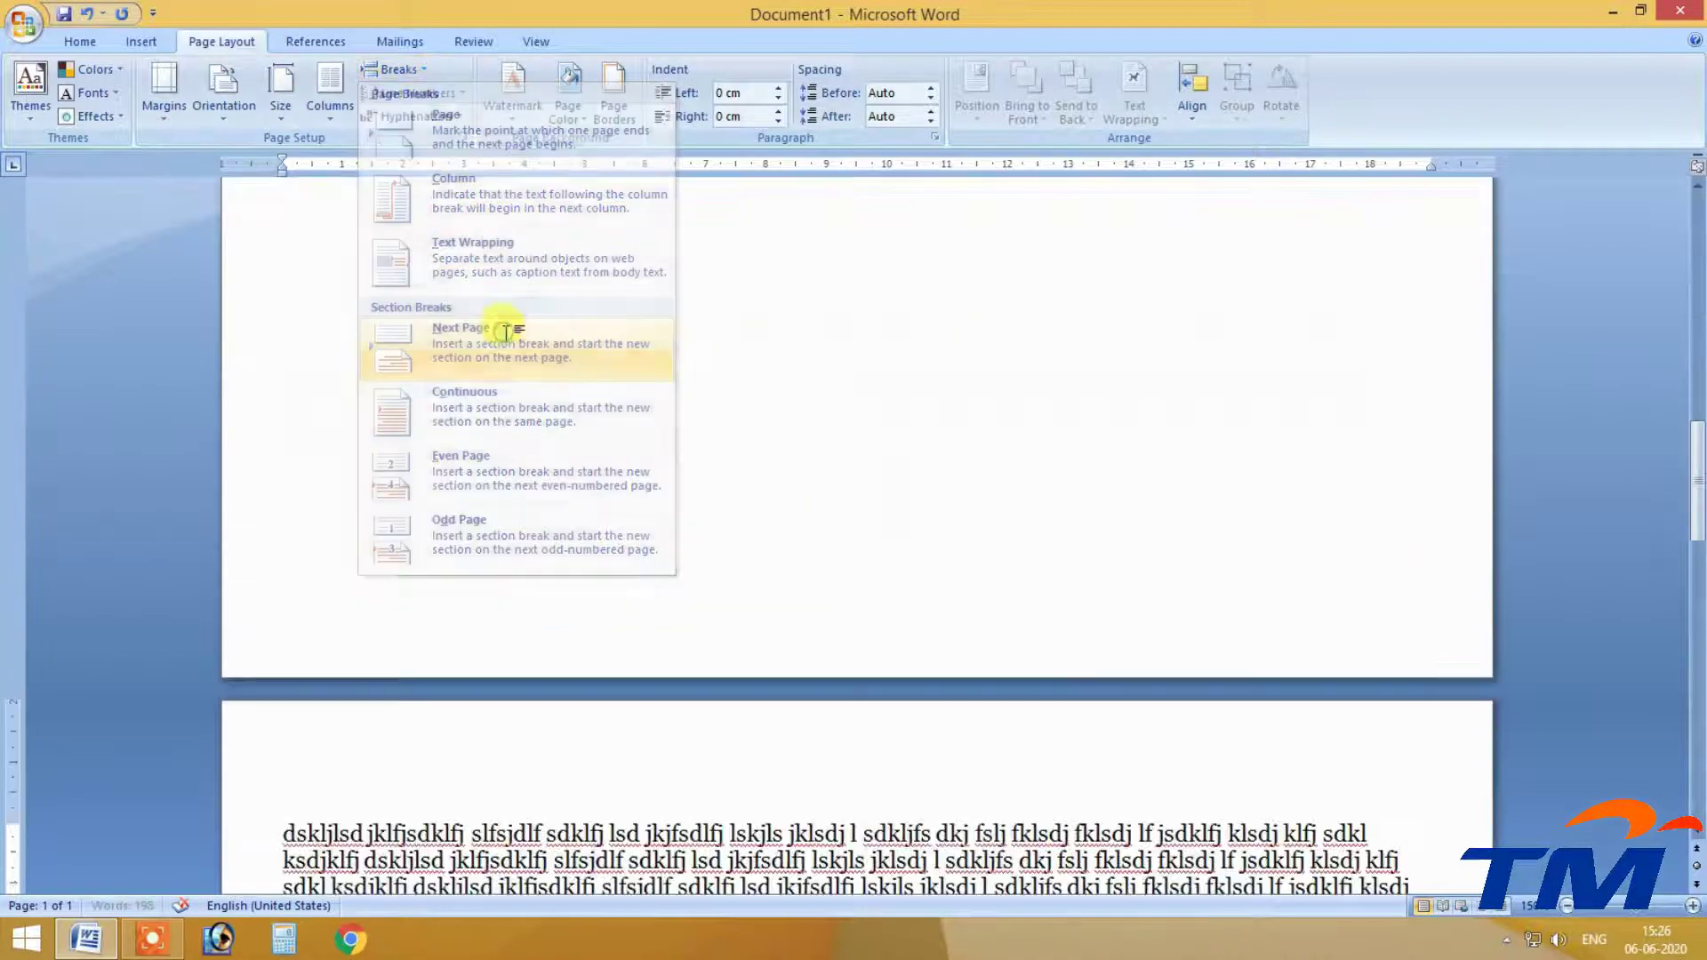
scroll(502, 213, "down", 5)
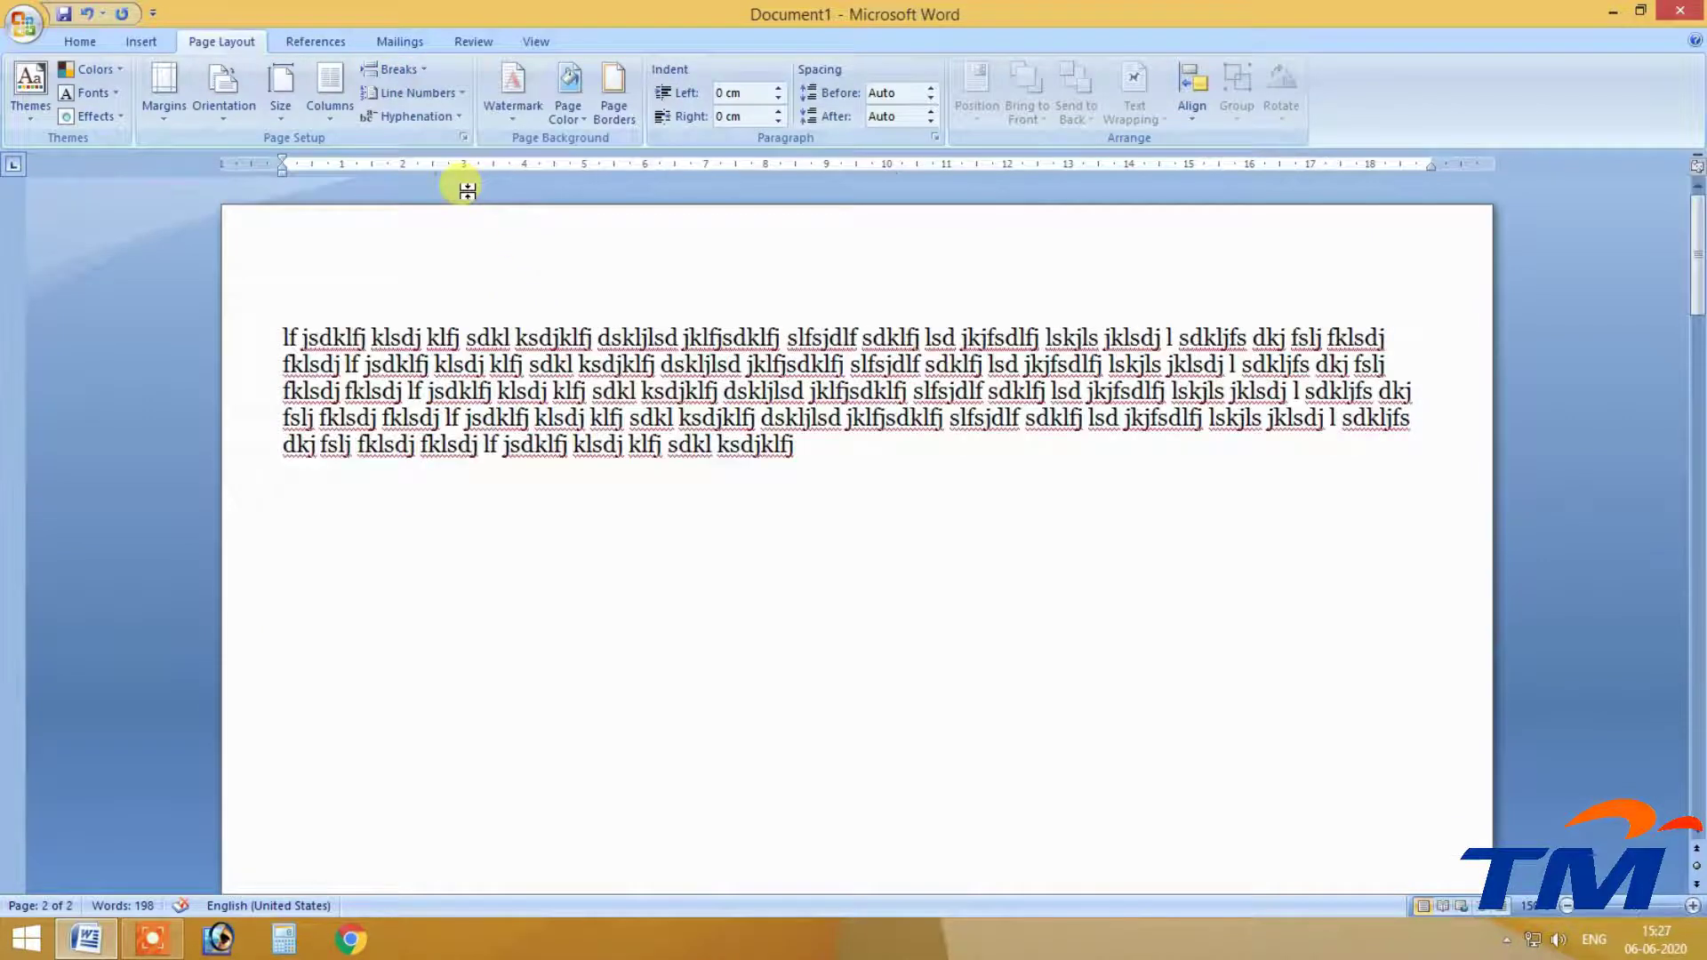
key("ctrl+z")
Remove the space after "ksdjklfj" in the paragraph's fifth line and insert a Continuous section break there.
left_click(384, 72)
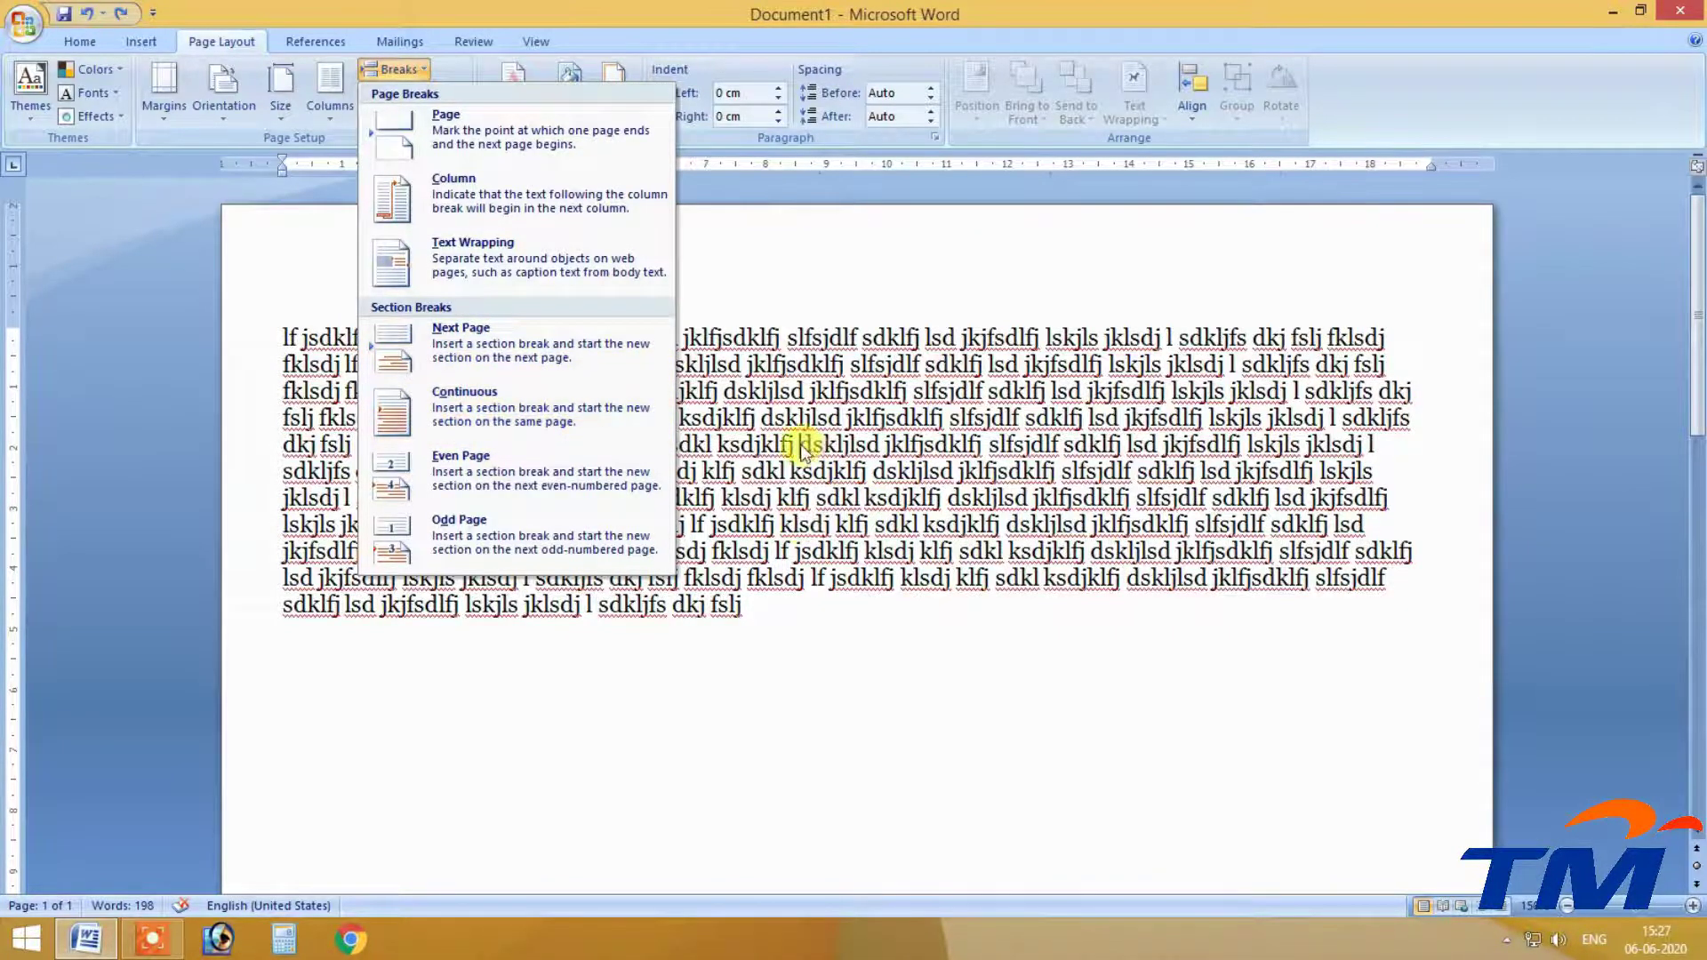
left_click(802, 447)
key("BackSpace")
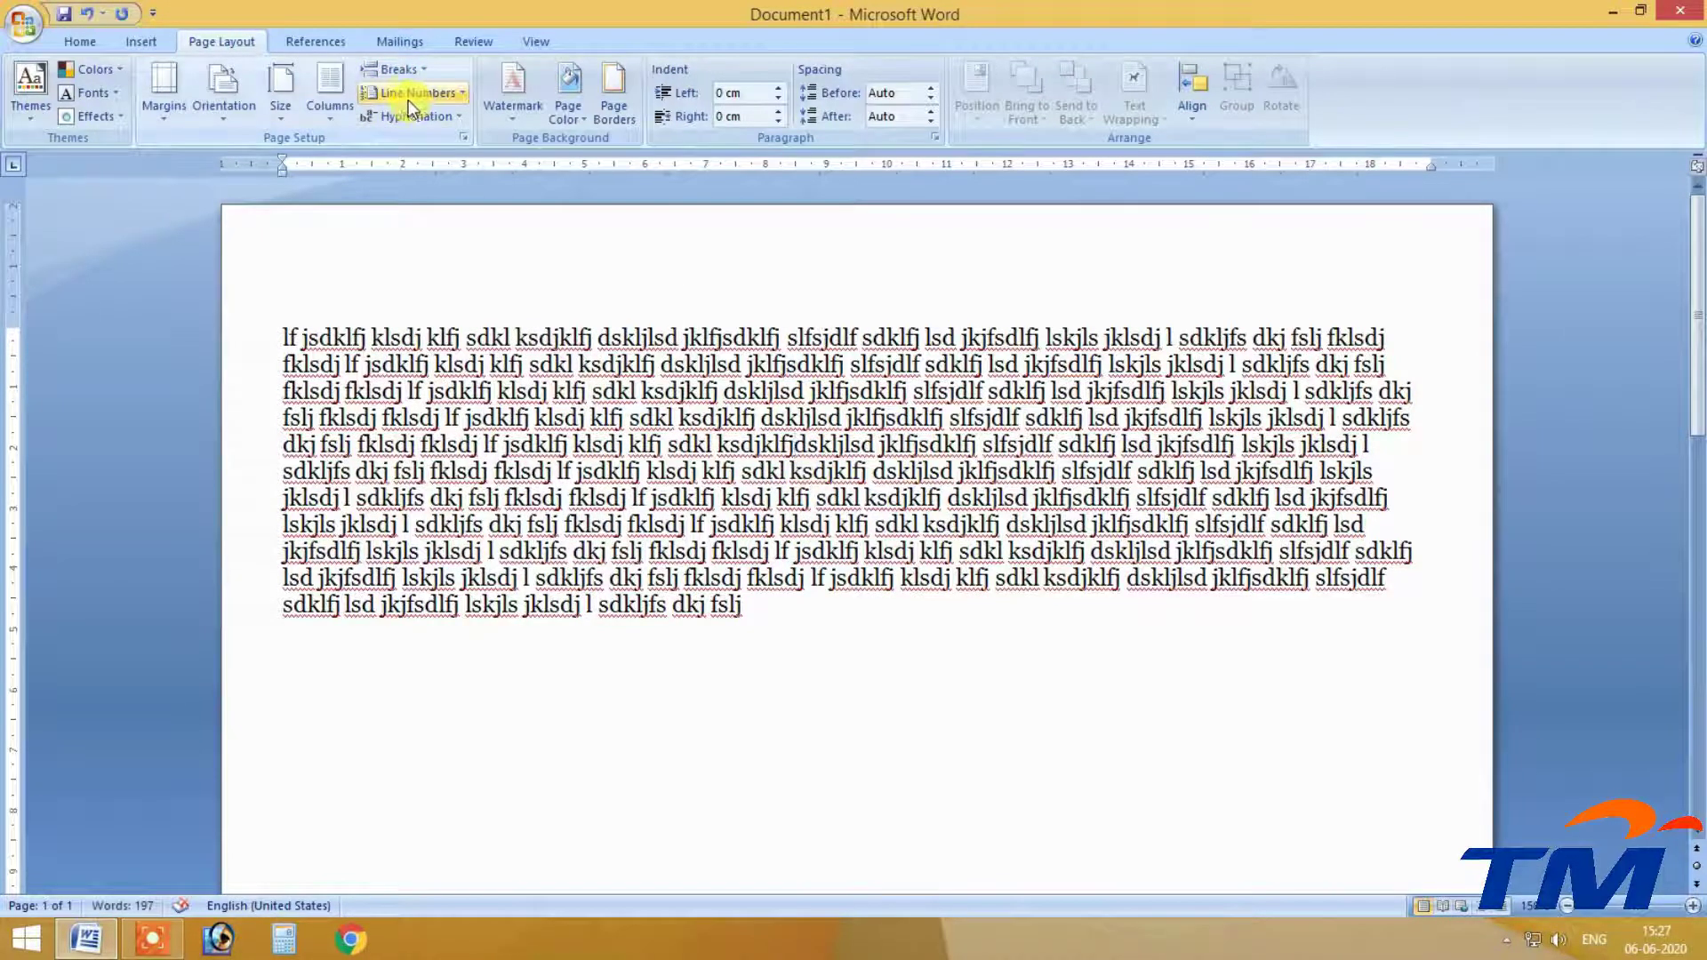
left_click(398, 69)
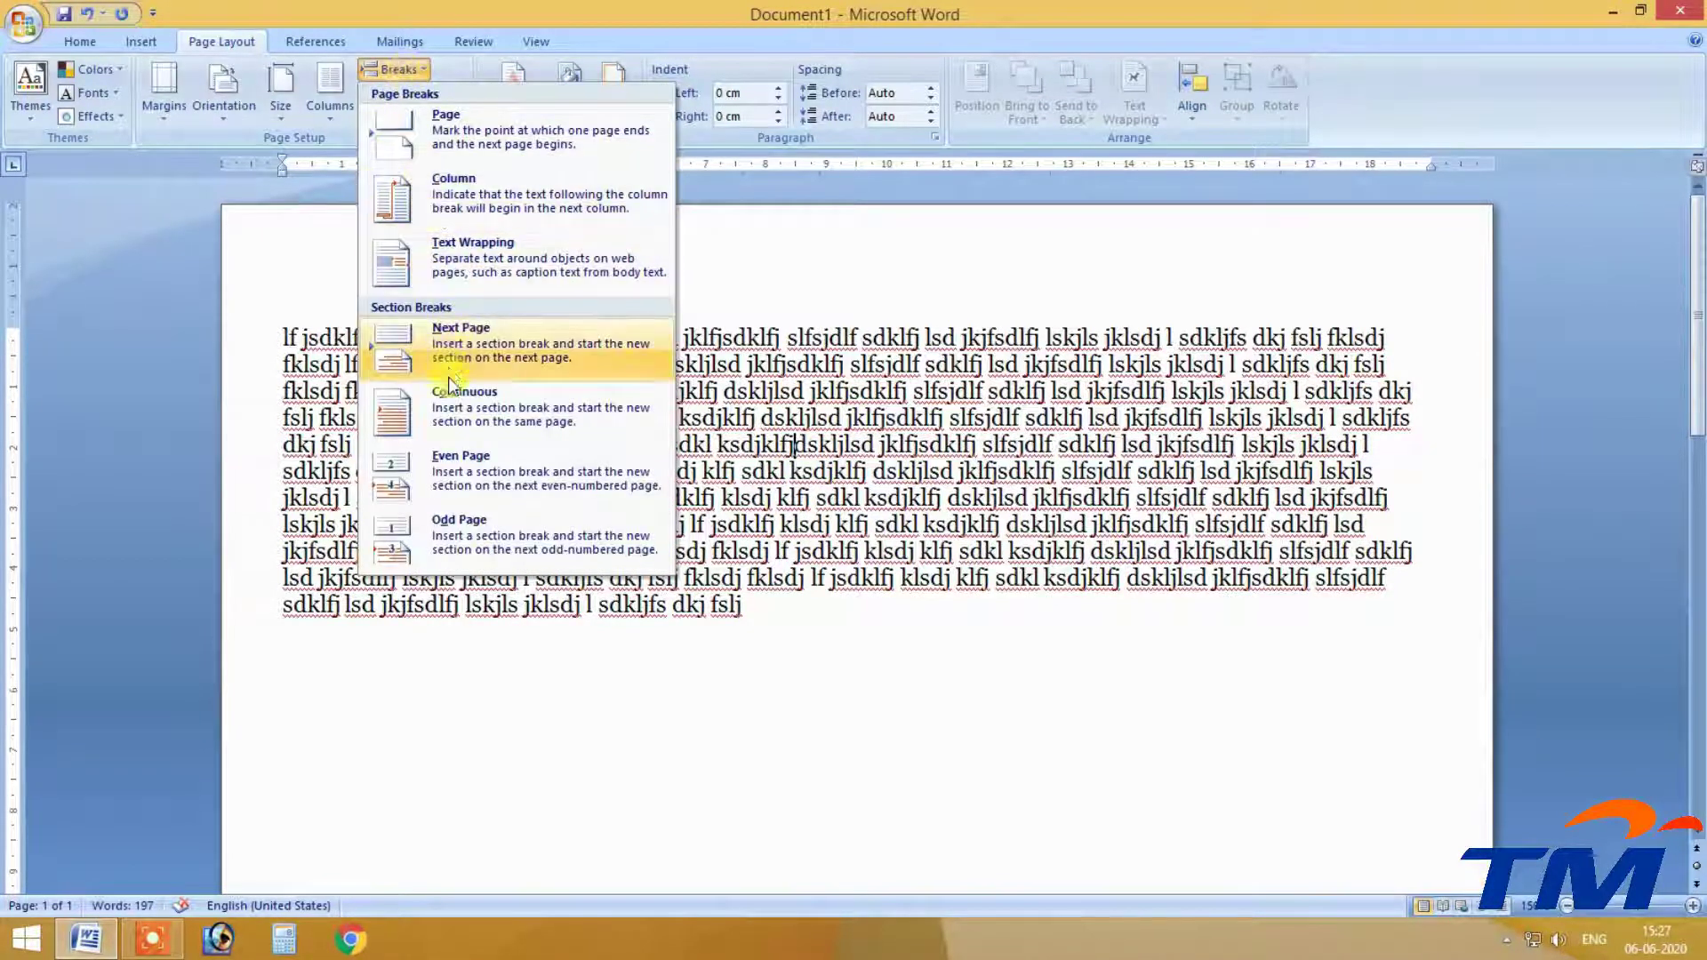
left_click(489, 413)
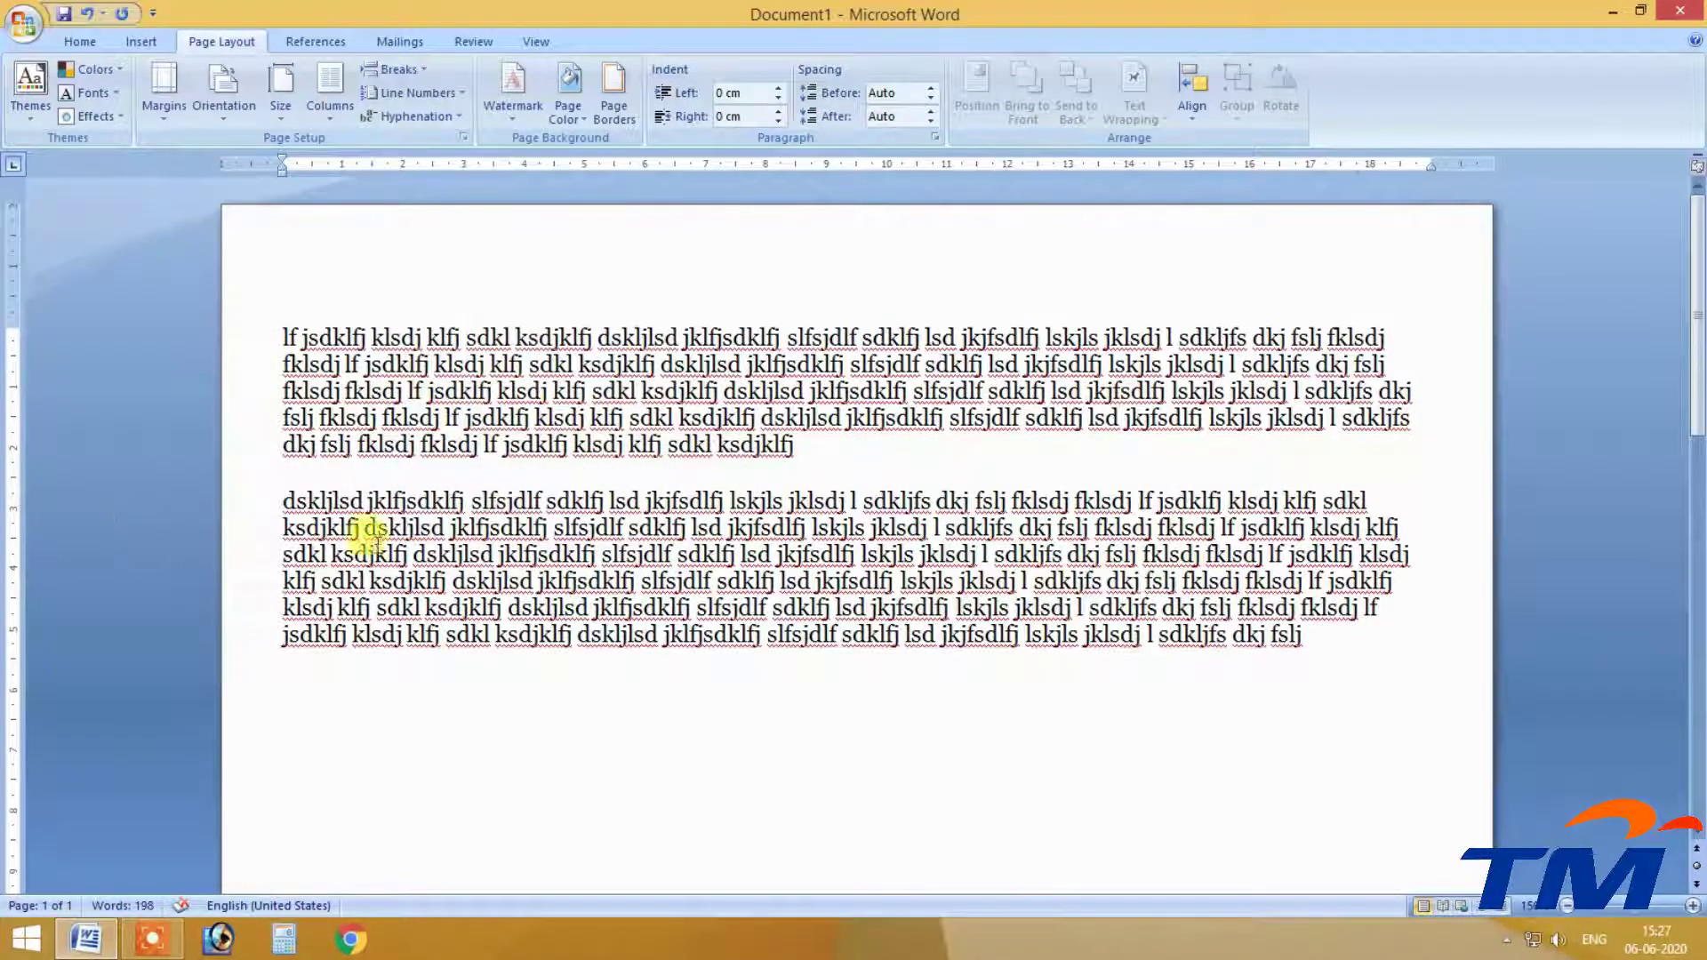
Show the formatting marks and inspect the section break between the two blocks of text.
left_click(114, 39)
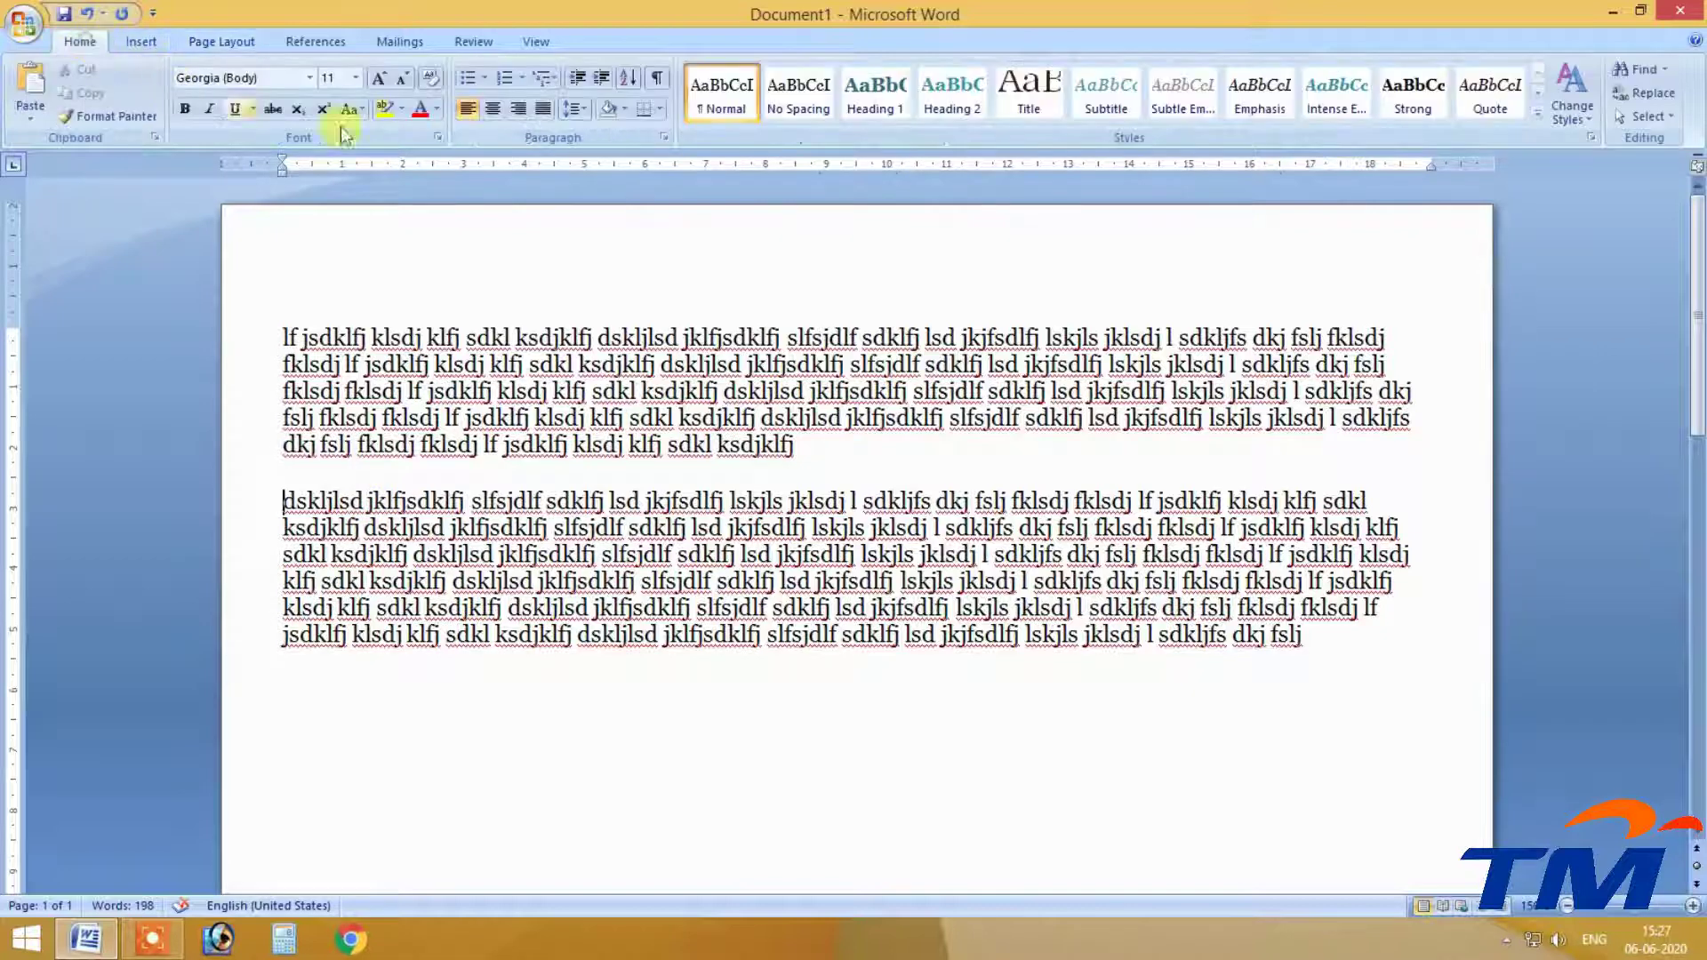
left_click(656, 78)
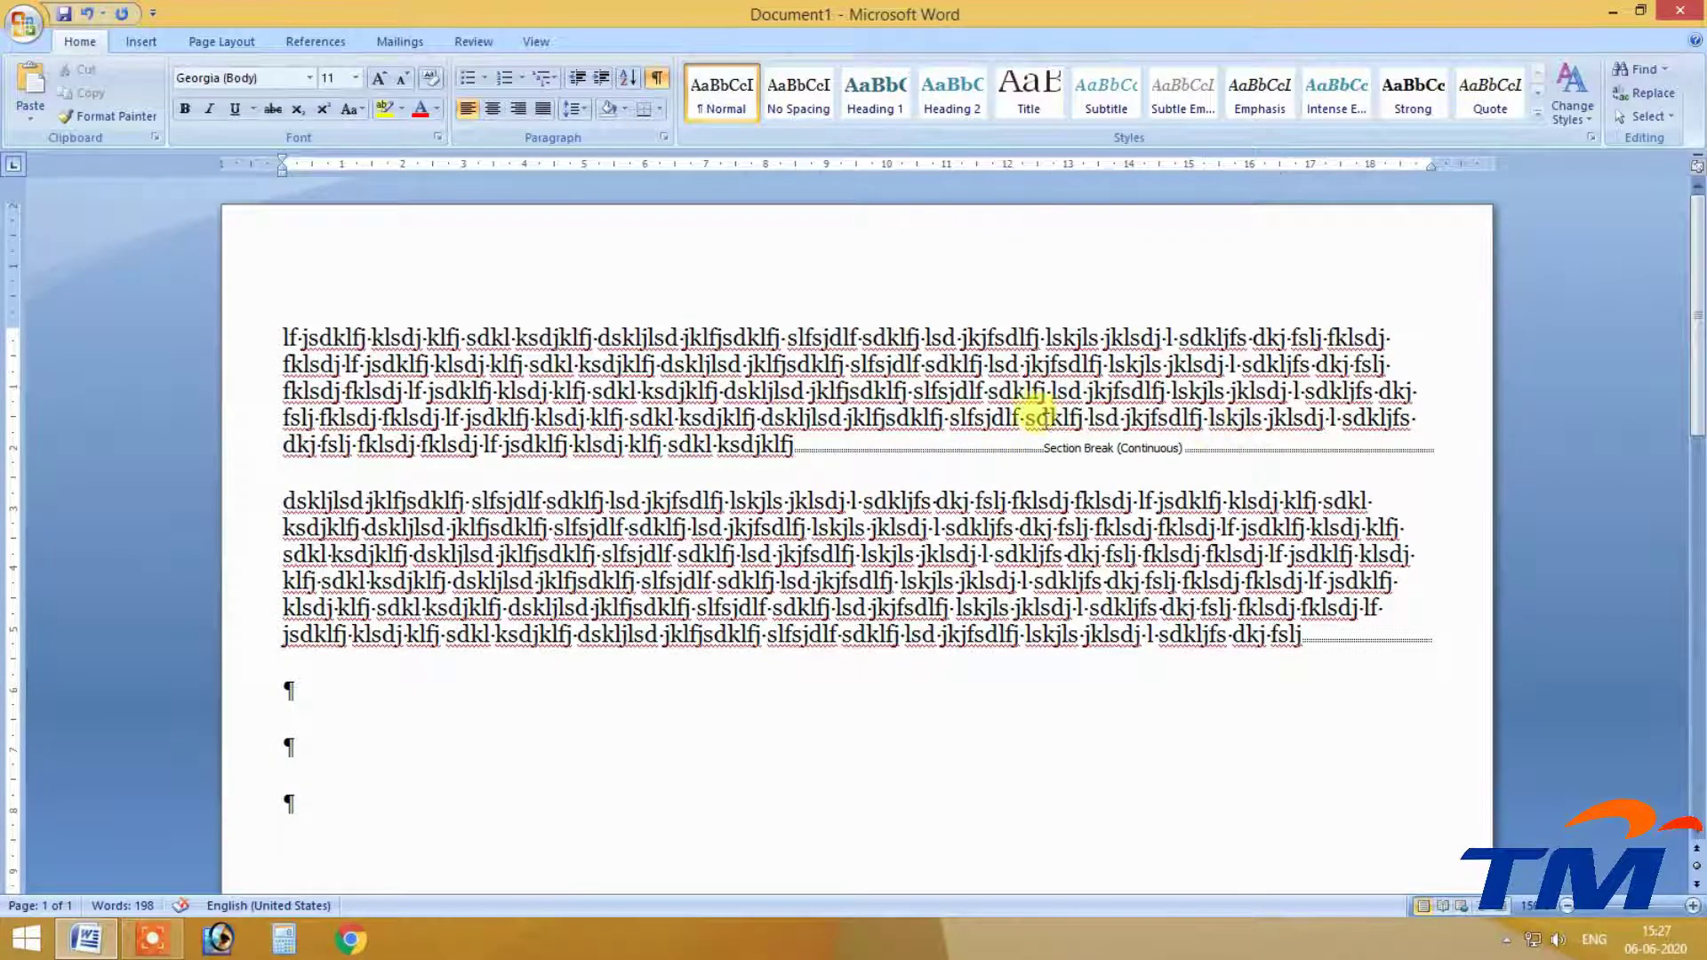
scroll(1067, 594, "down", 4)
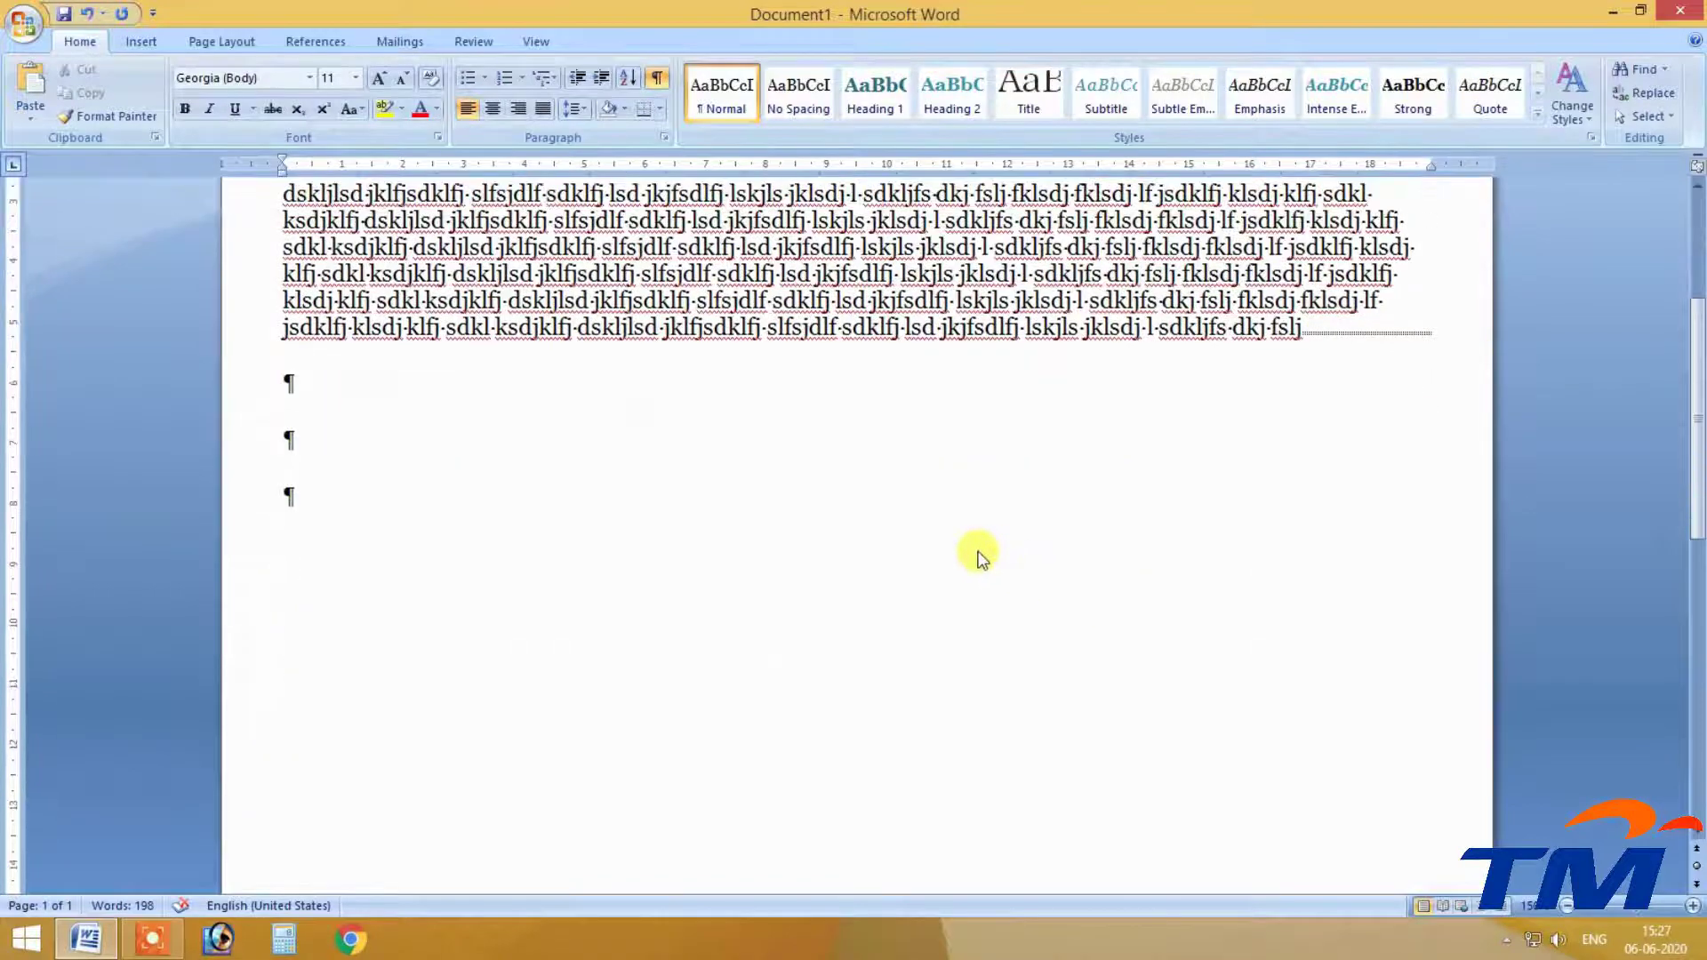
scroll(978, 558, "up", 3)
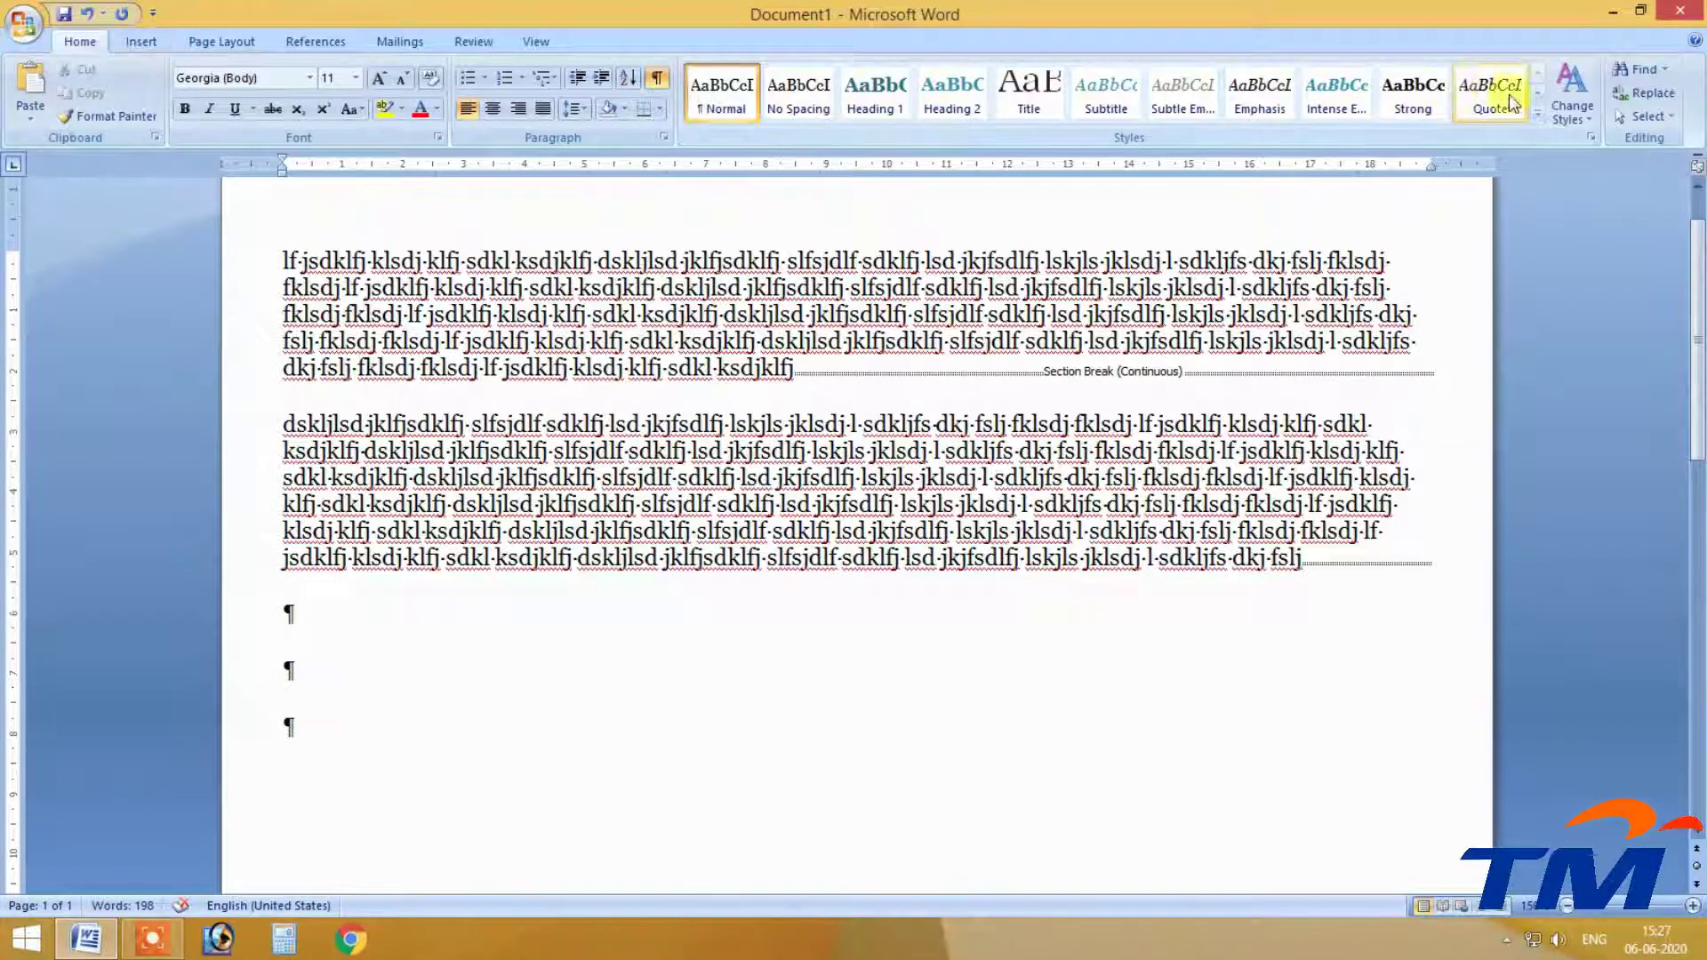
Use Go To to jump to page 1 of the document.
left_click(1664, 96)
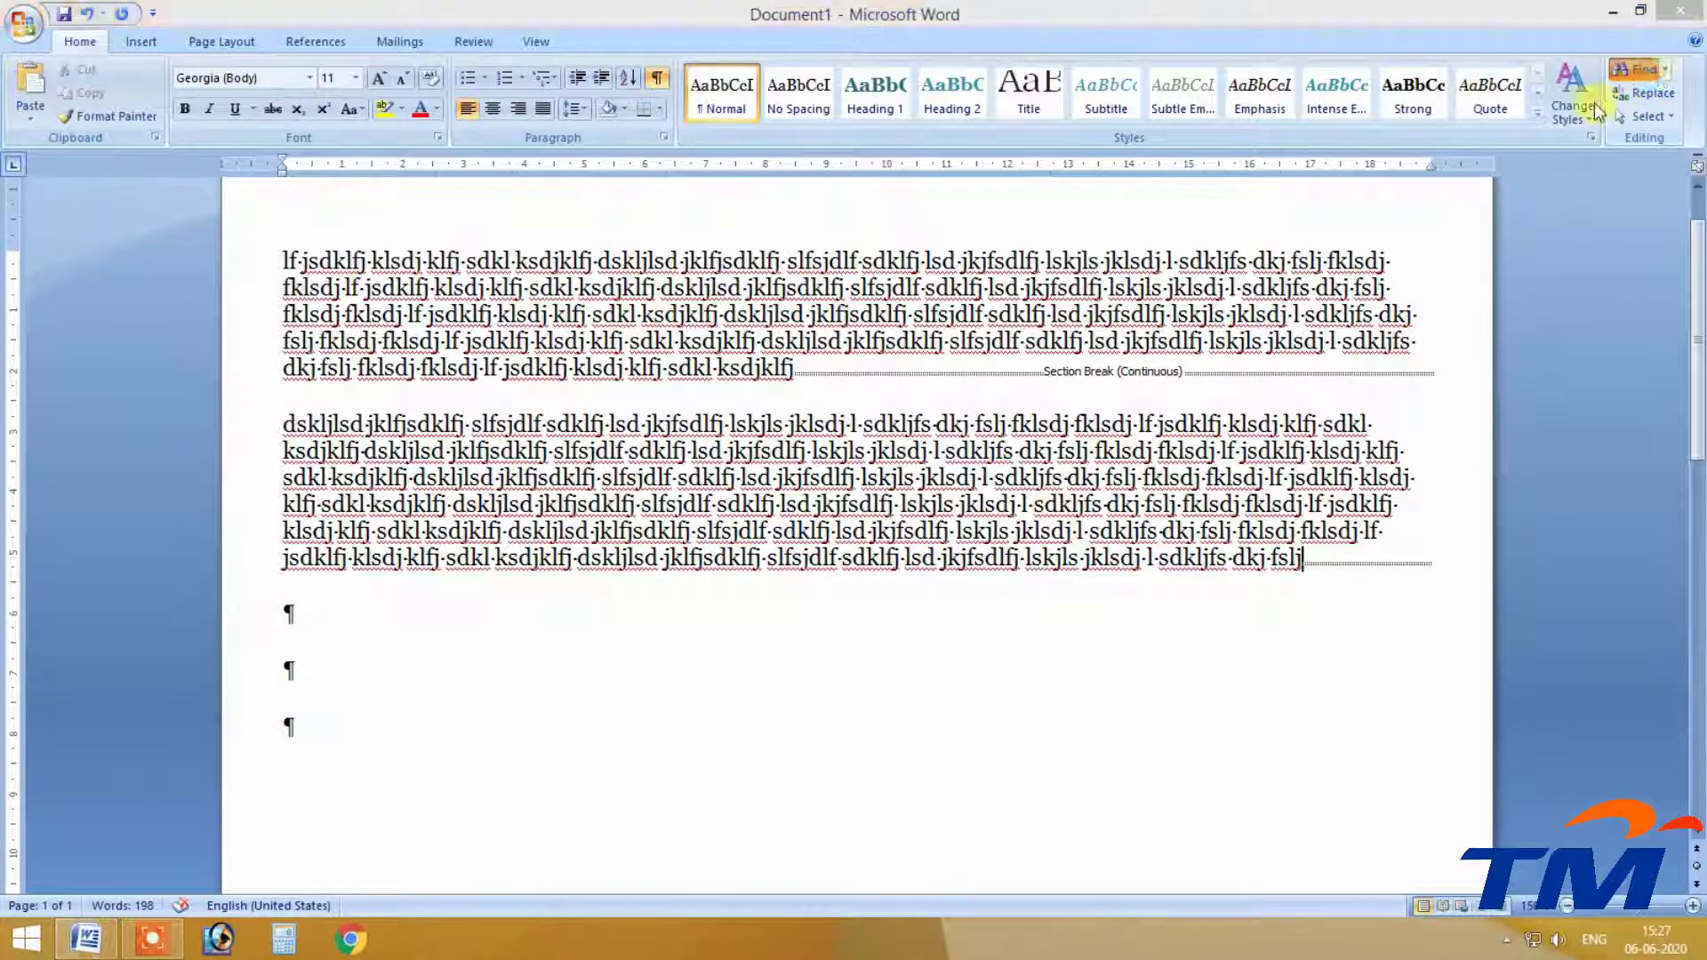
left_click(764, 109)
left_click_drag(781, 70, 1054, 46)
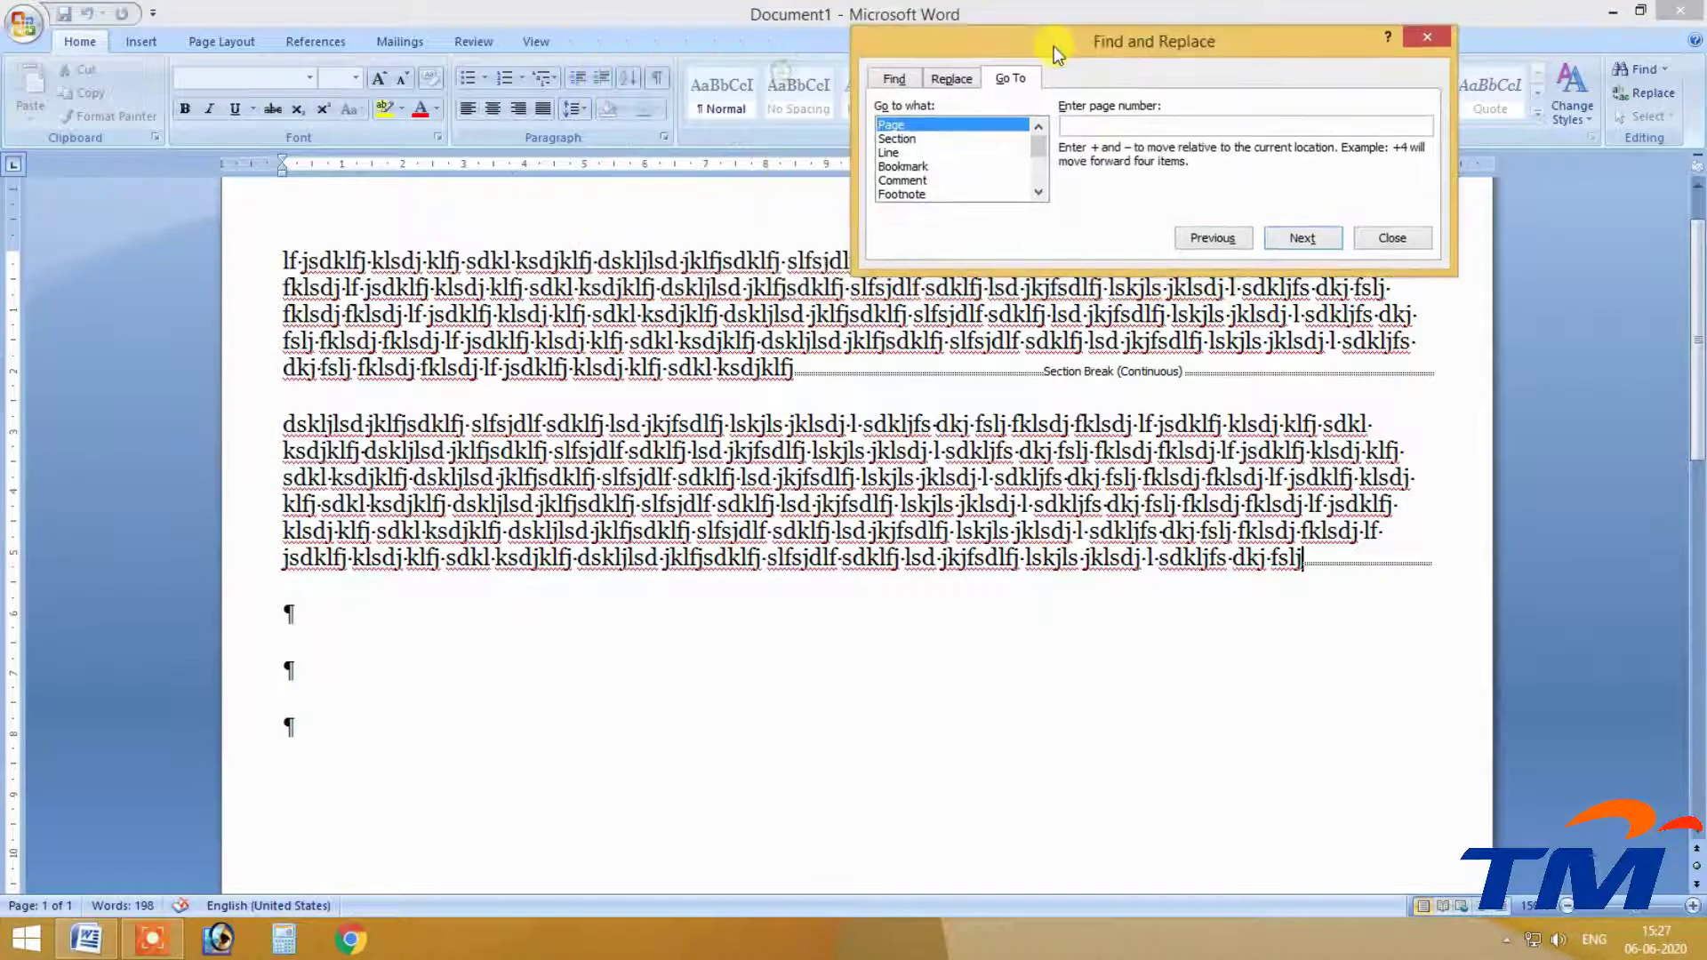
type("1")
key("Return")
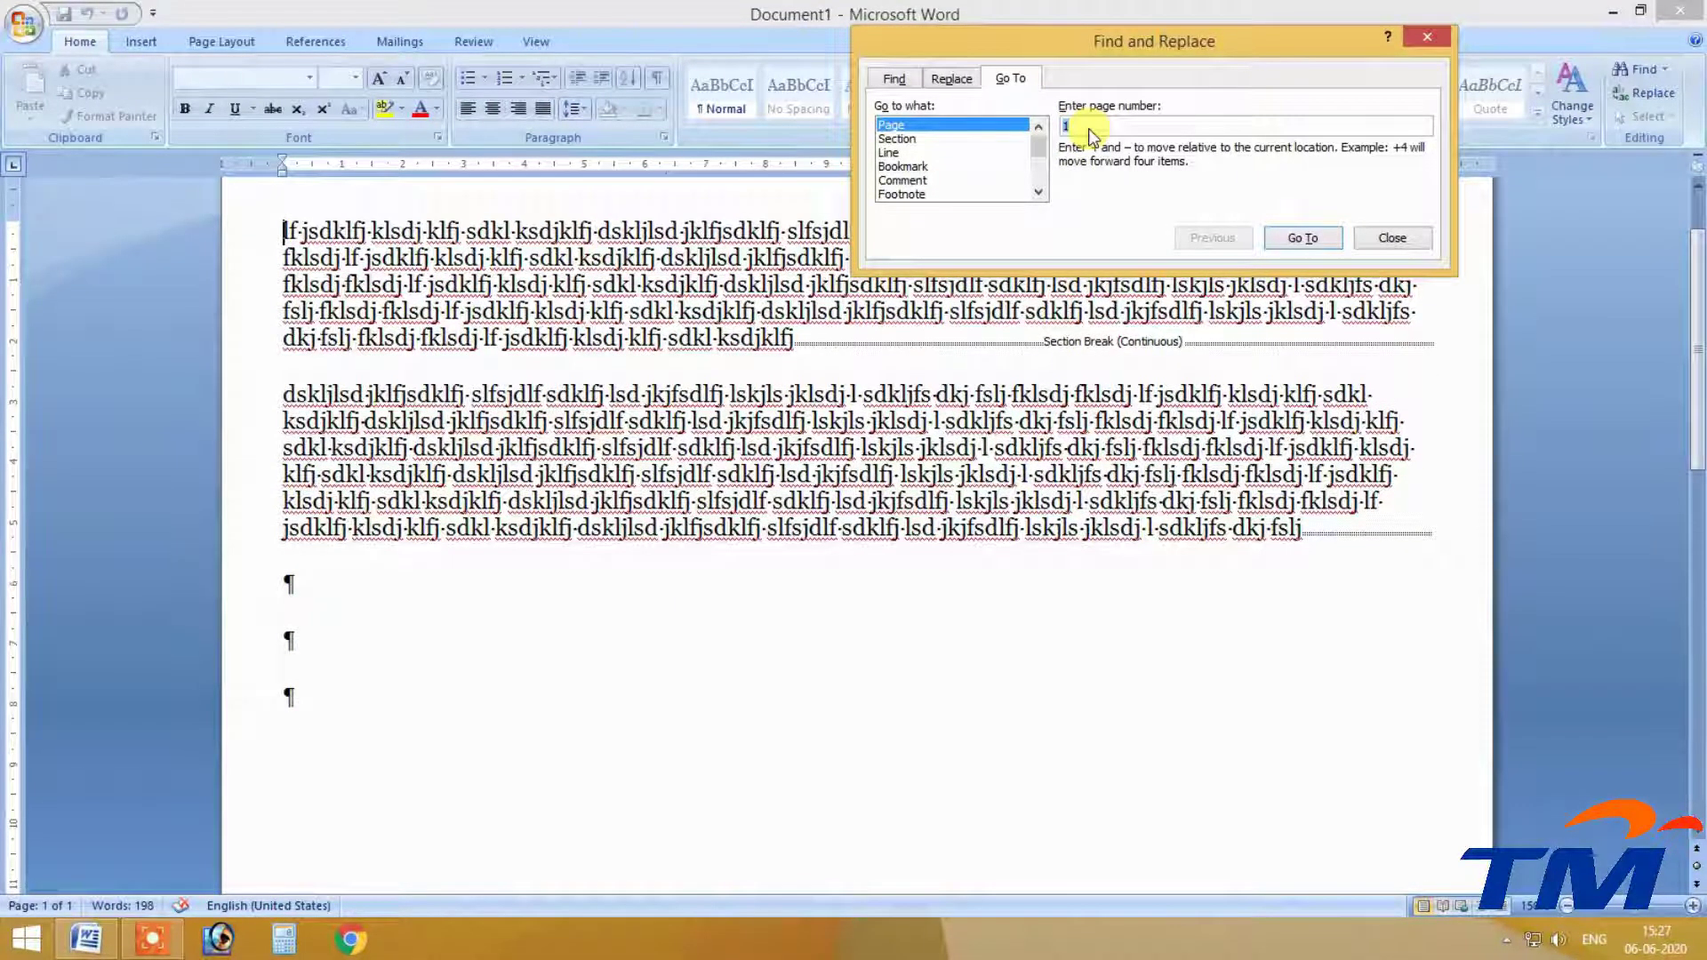
Use Go To for page 2 and for the next section, and close the dialog.
left_click(891, 137)
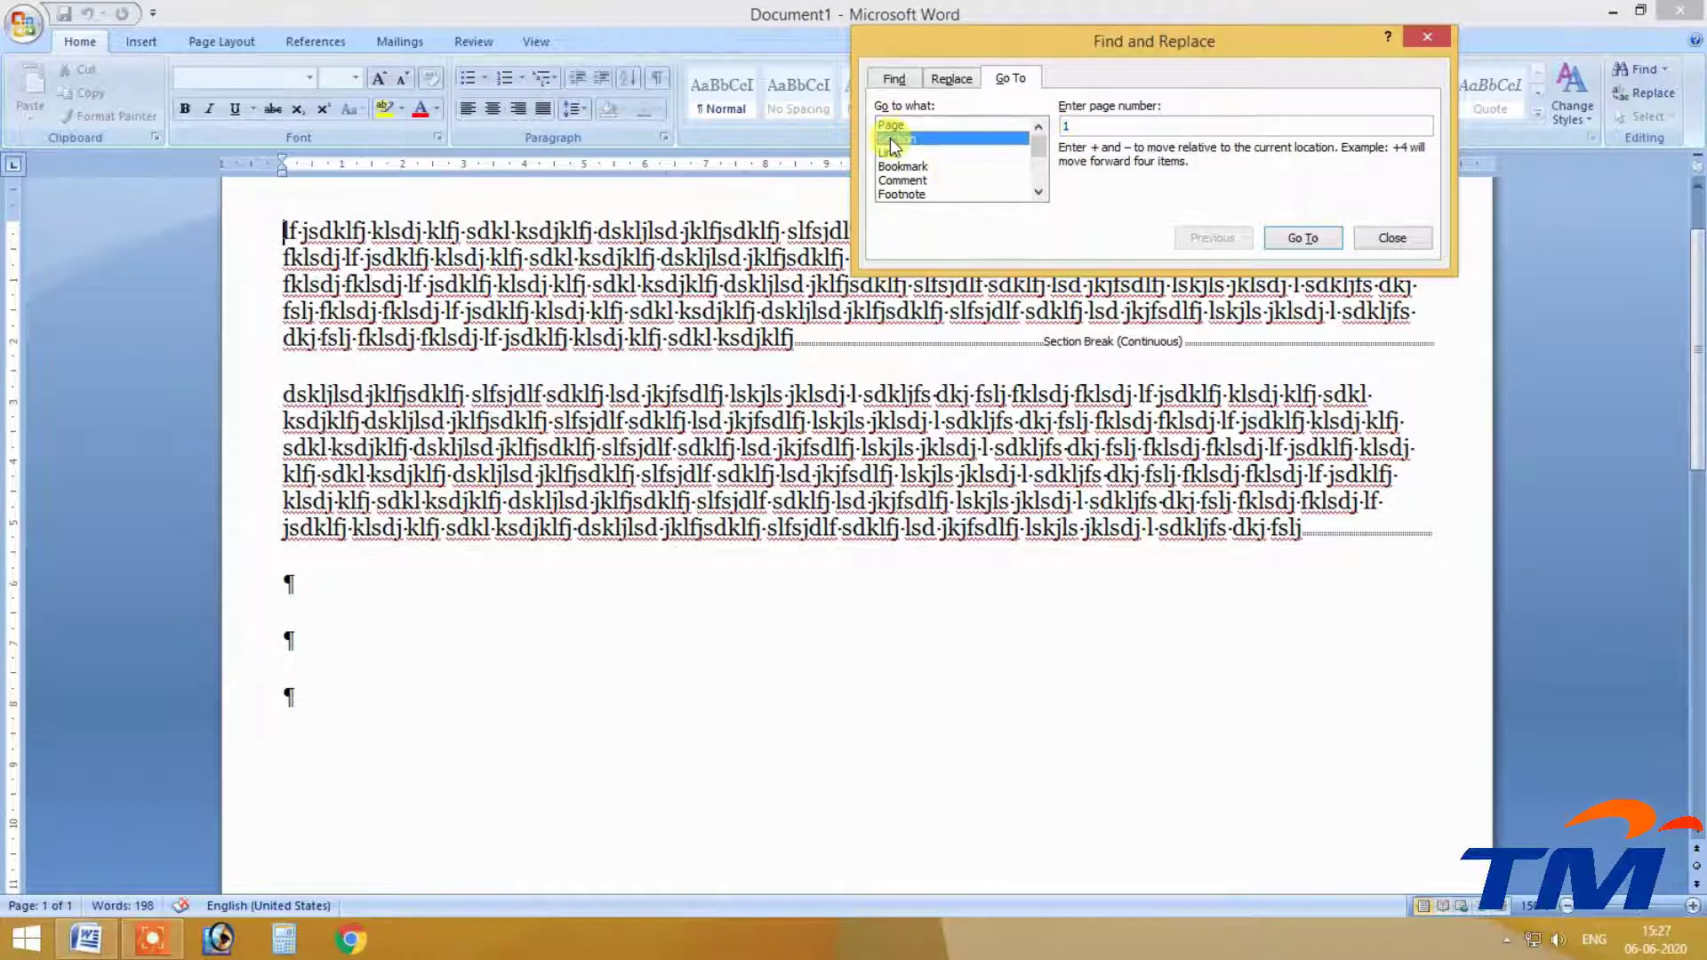
left_click(948, 125)
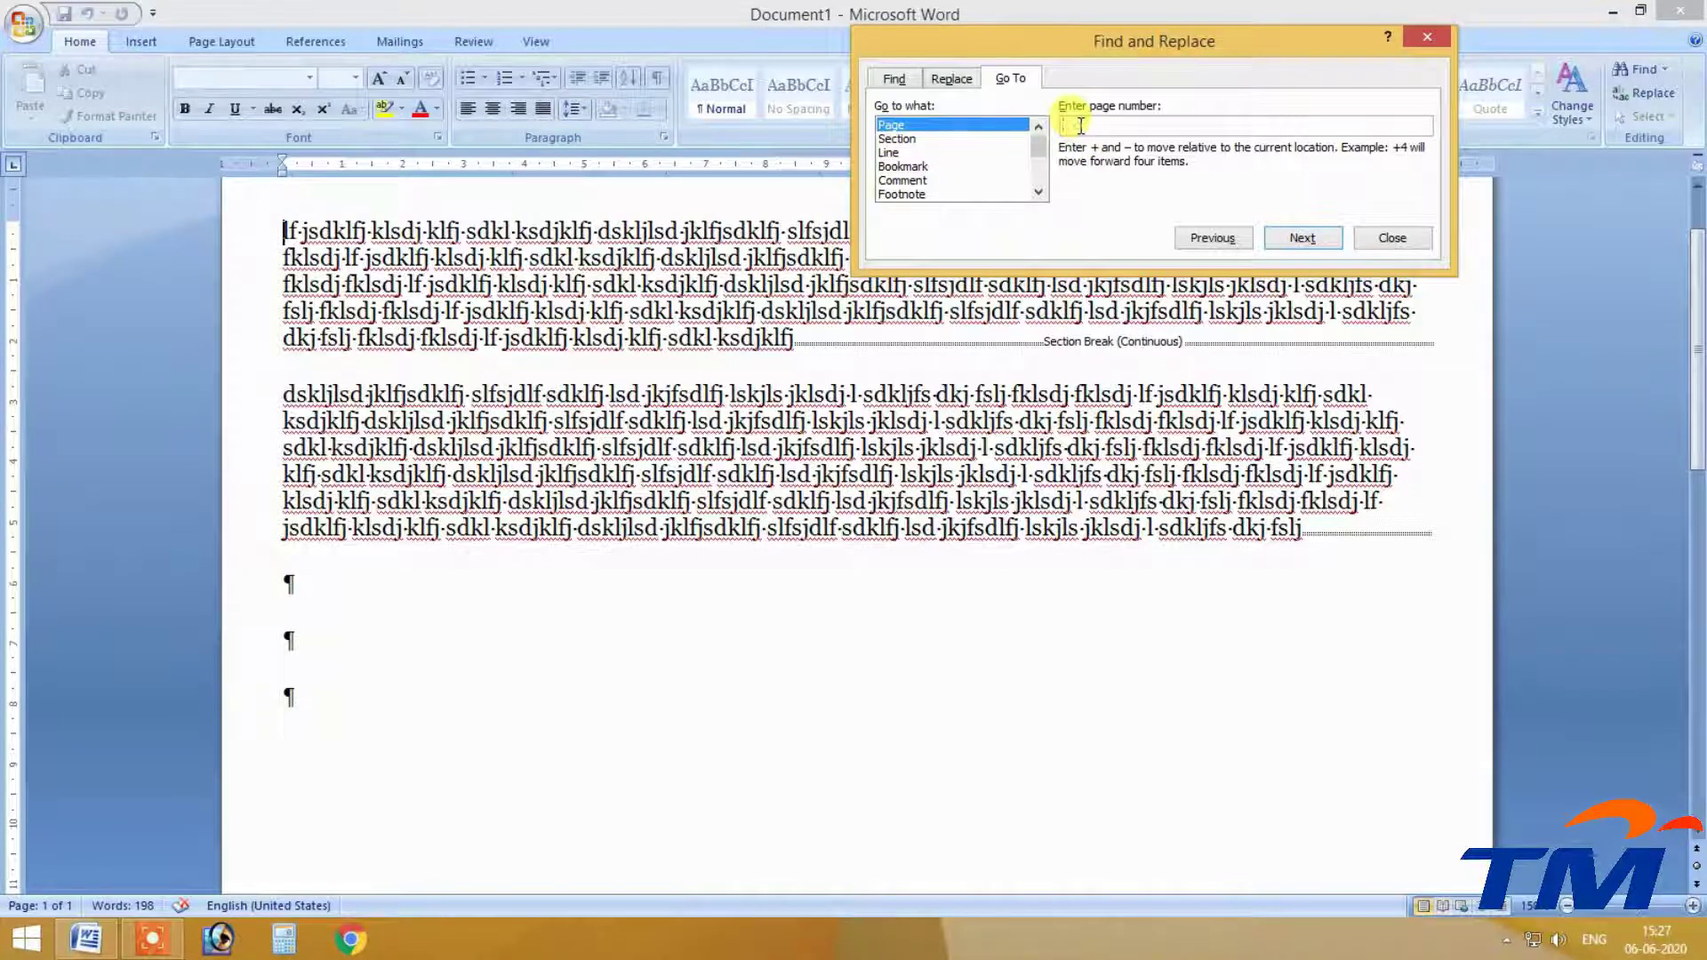
type("2")
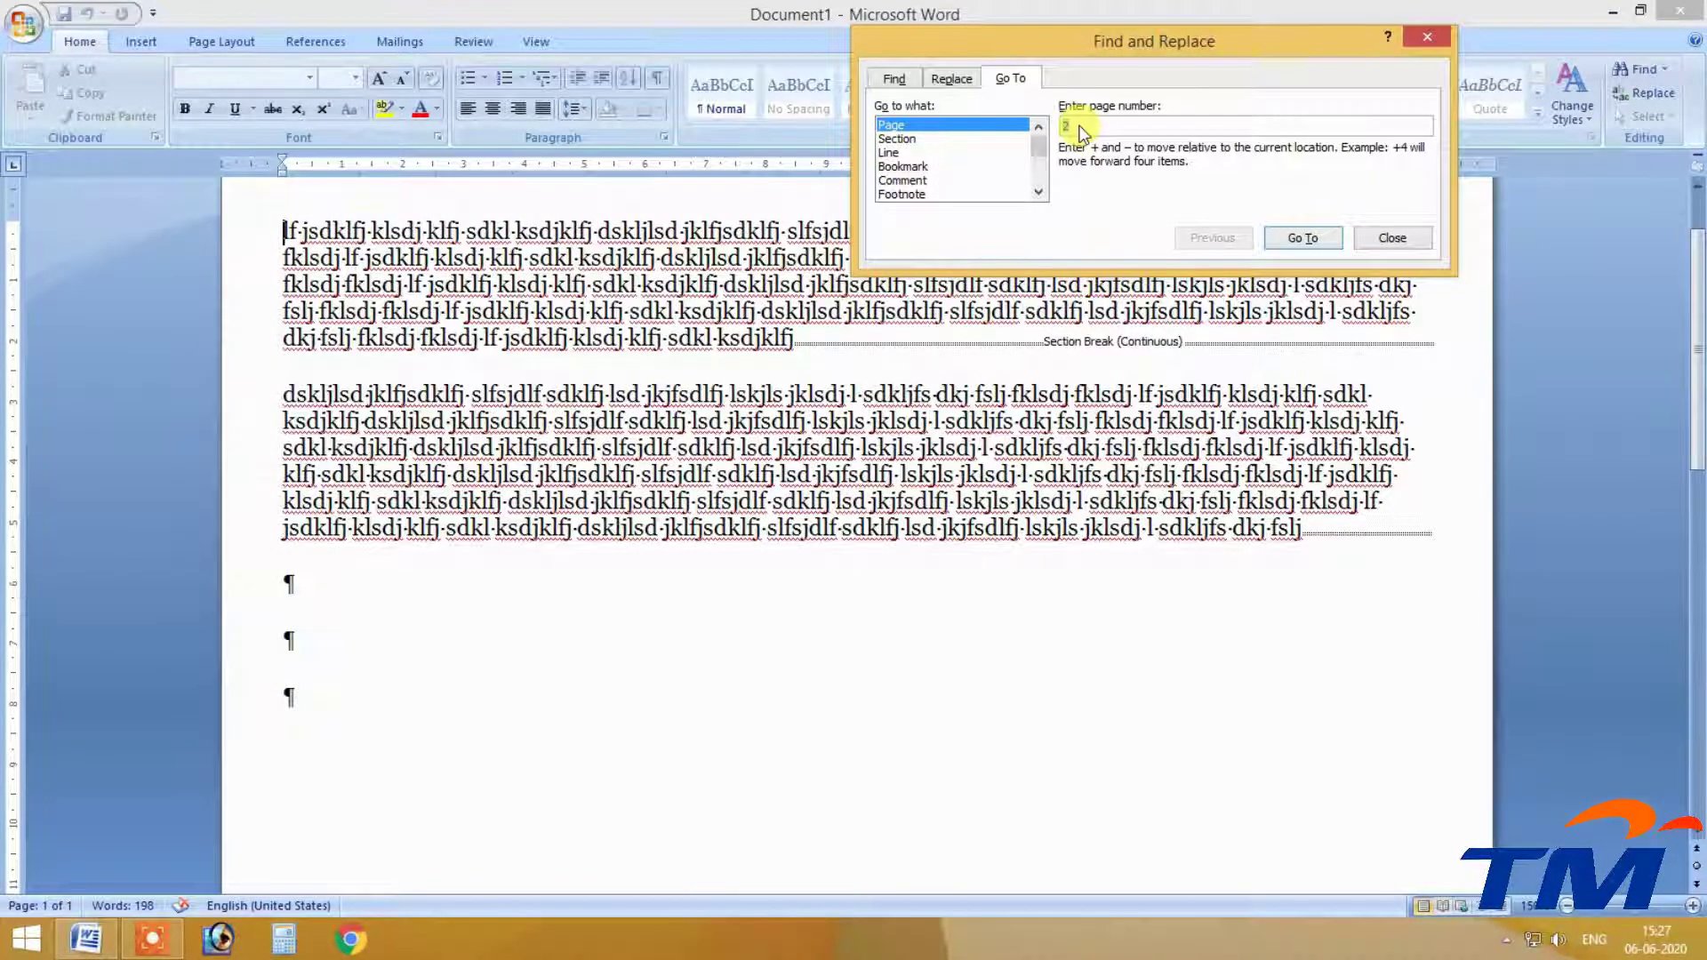
left_click(902, 140)
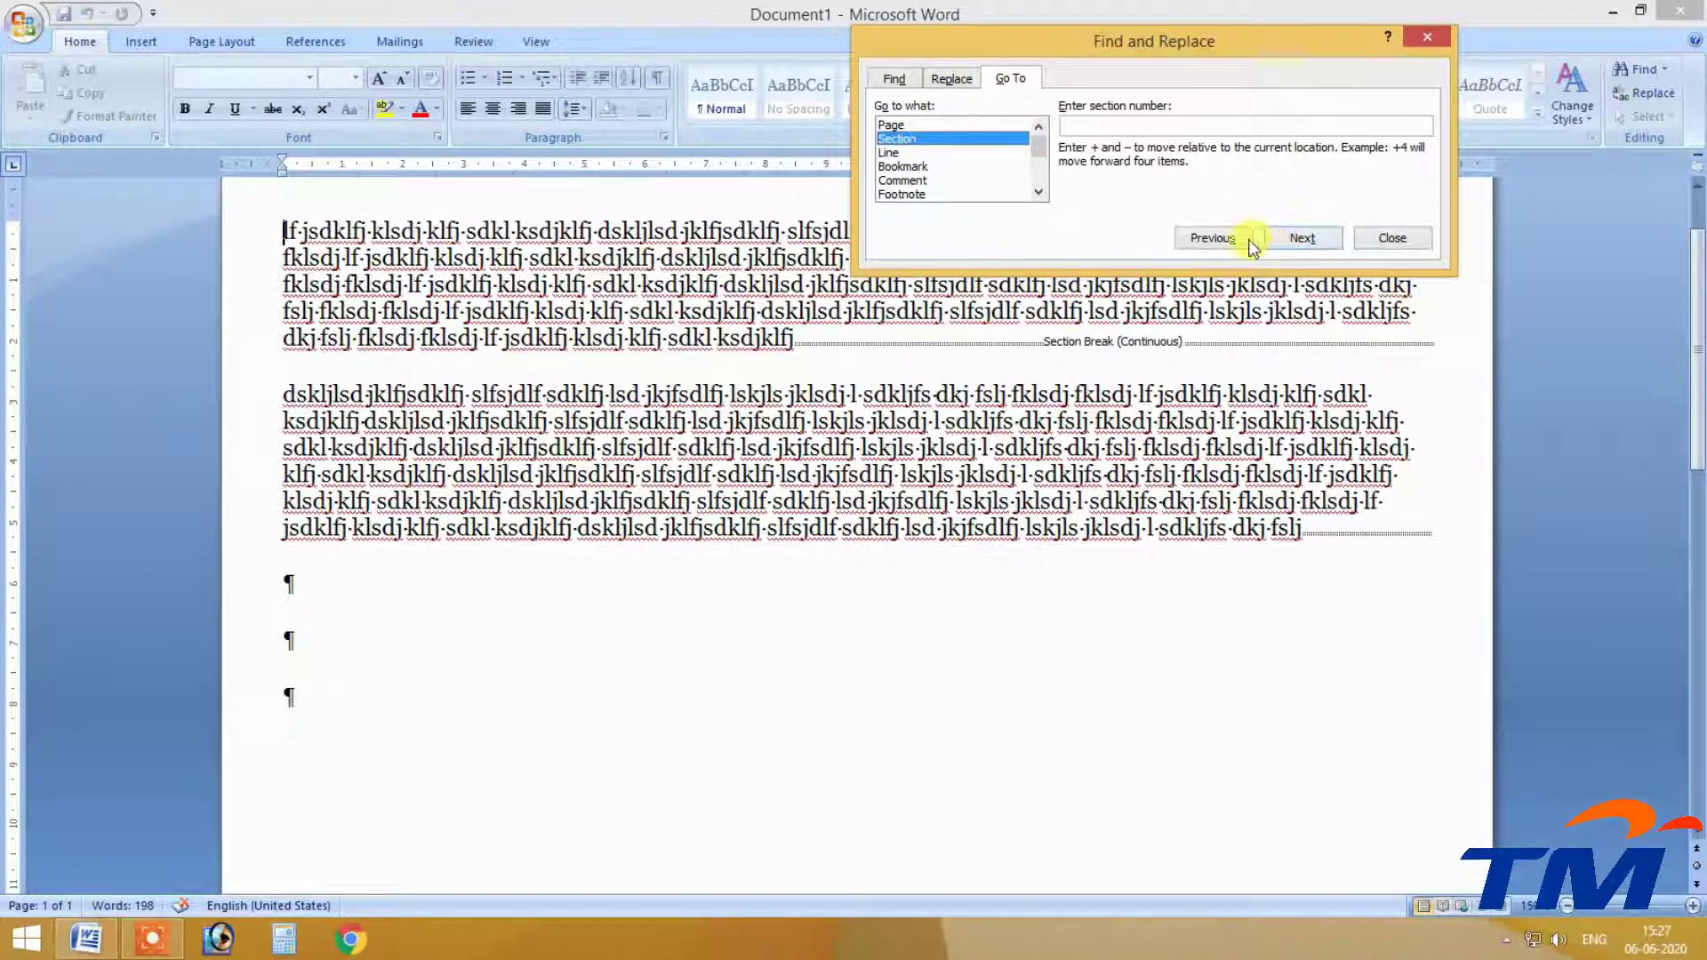
left_click(1298, 238)
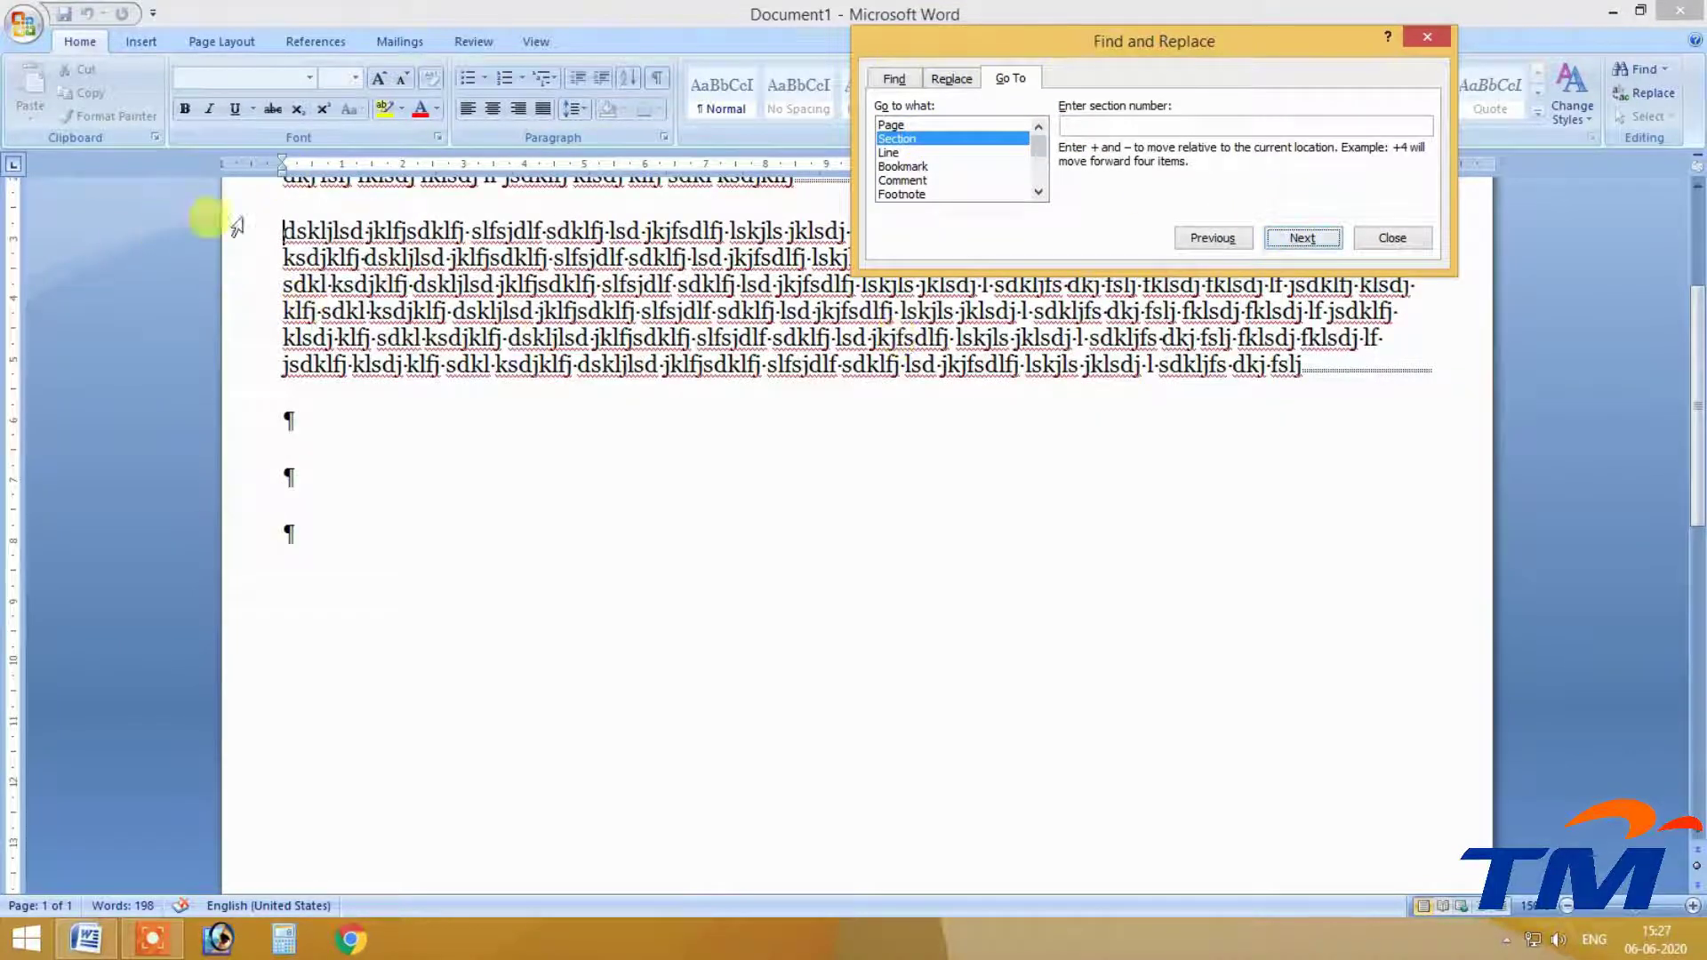
left_click(1389, 237)
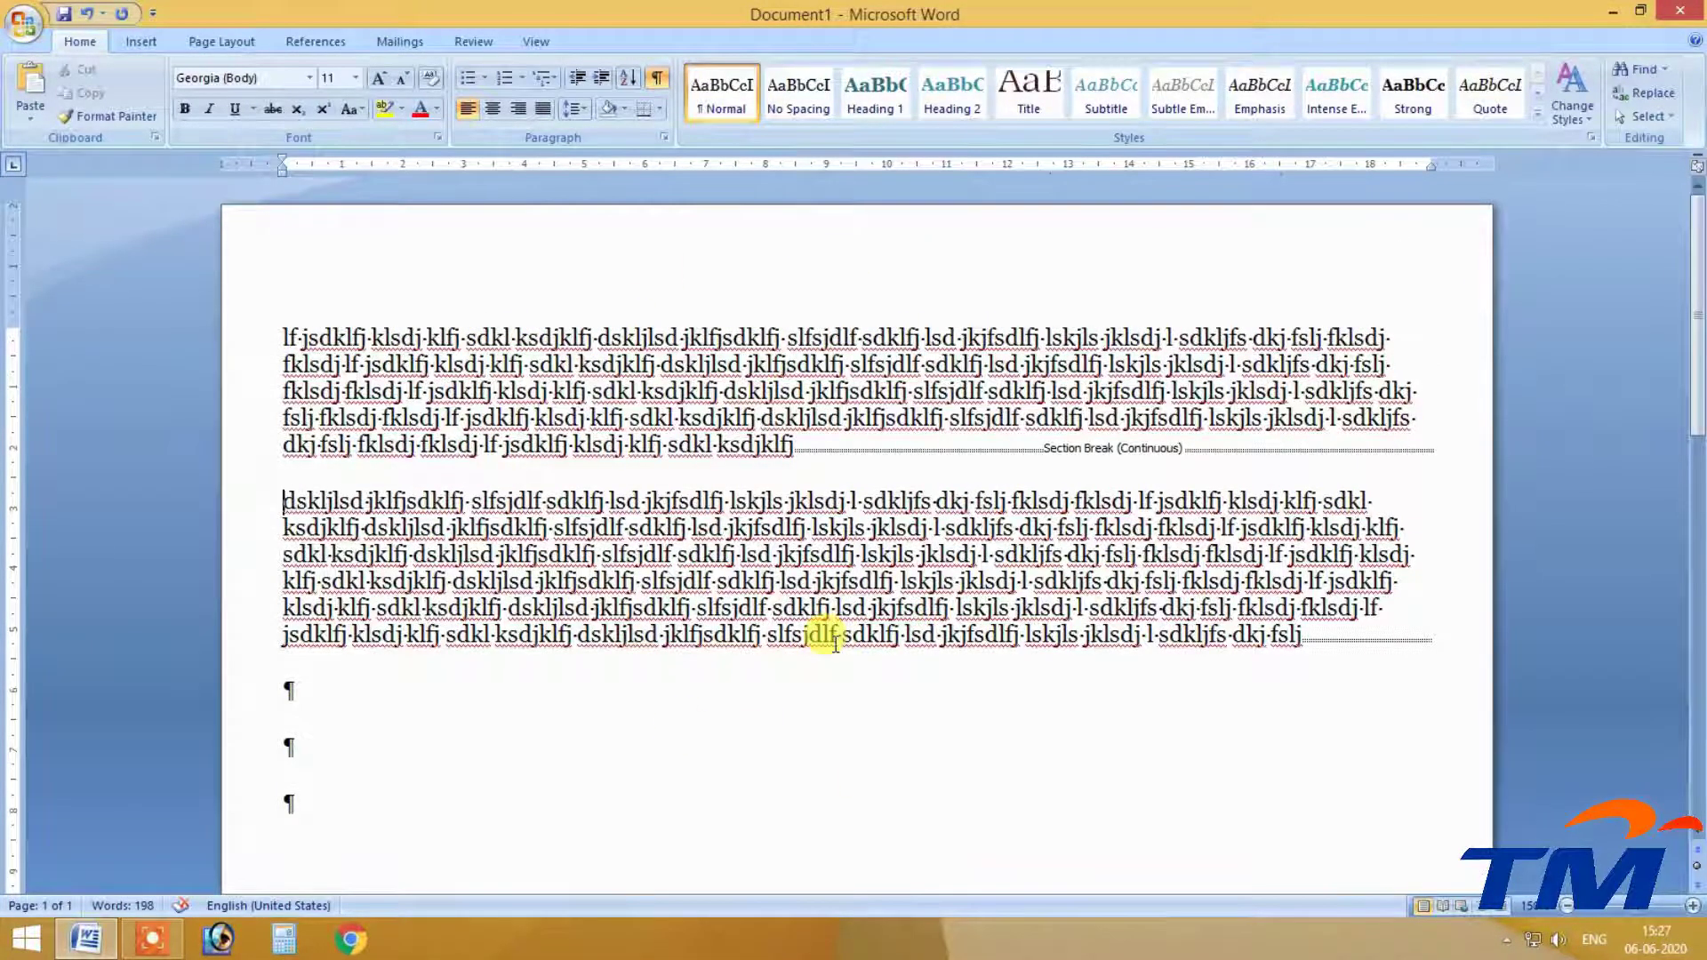
Remove the Continuous section break between the two blocks of text, joining them into one paragraph.
key("BackSpace")
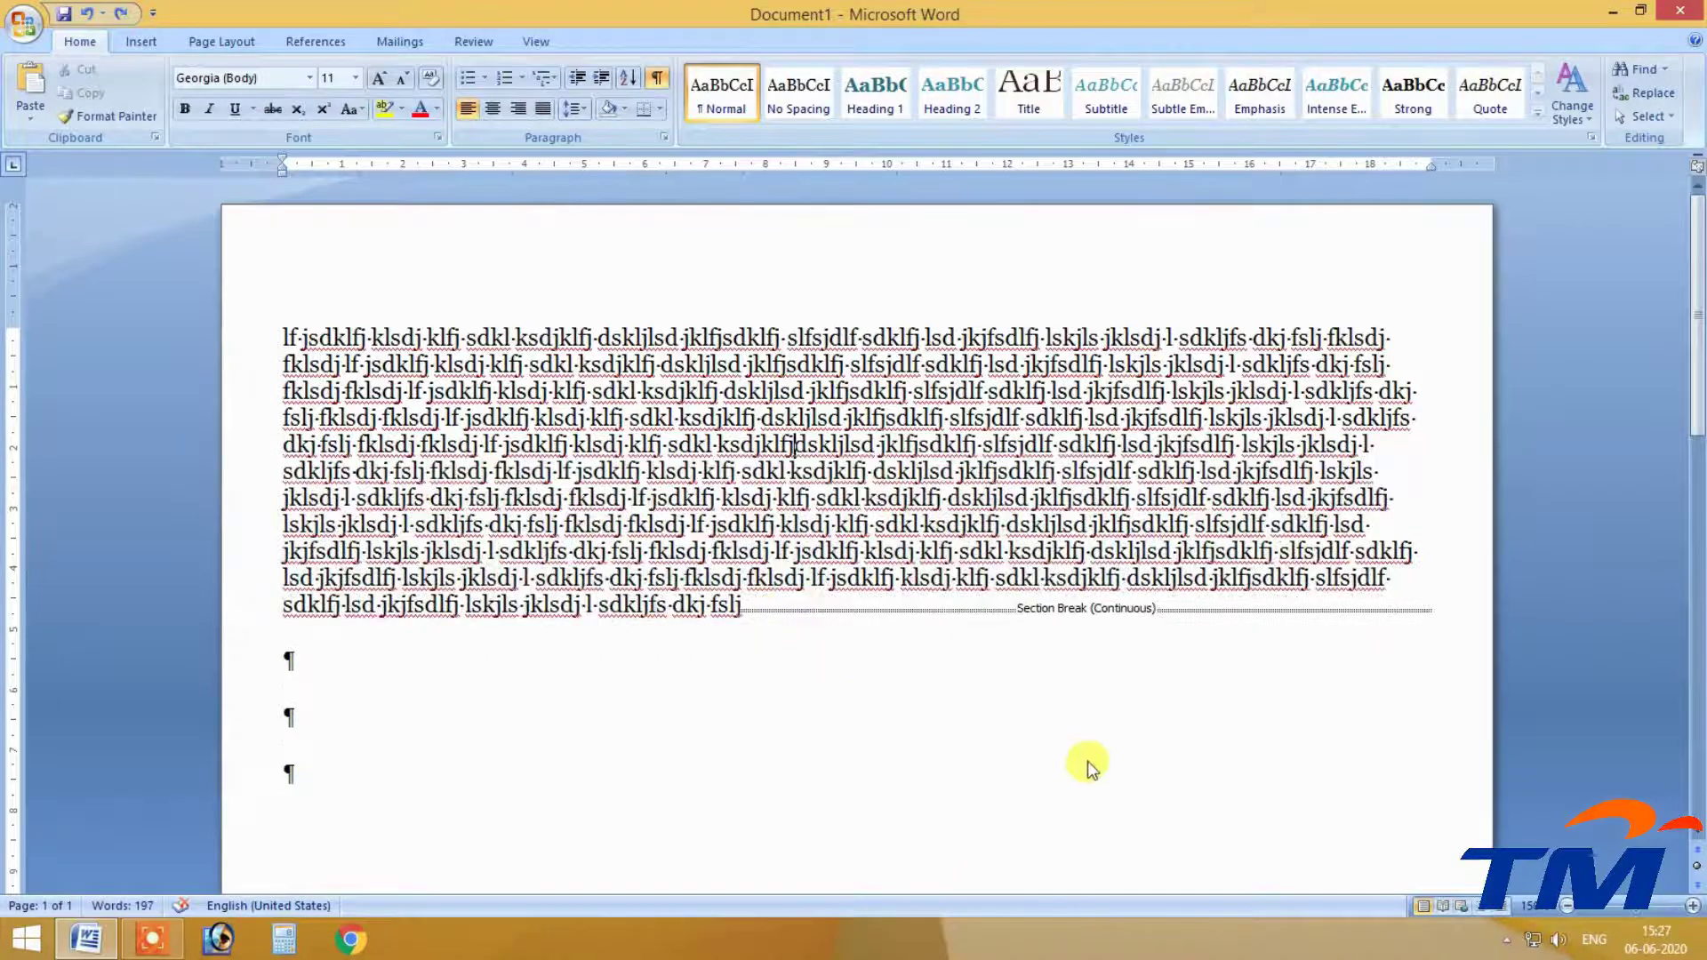
Hide the formatting marks in the document.
left_click(1001, 610)
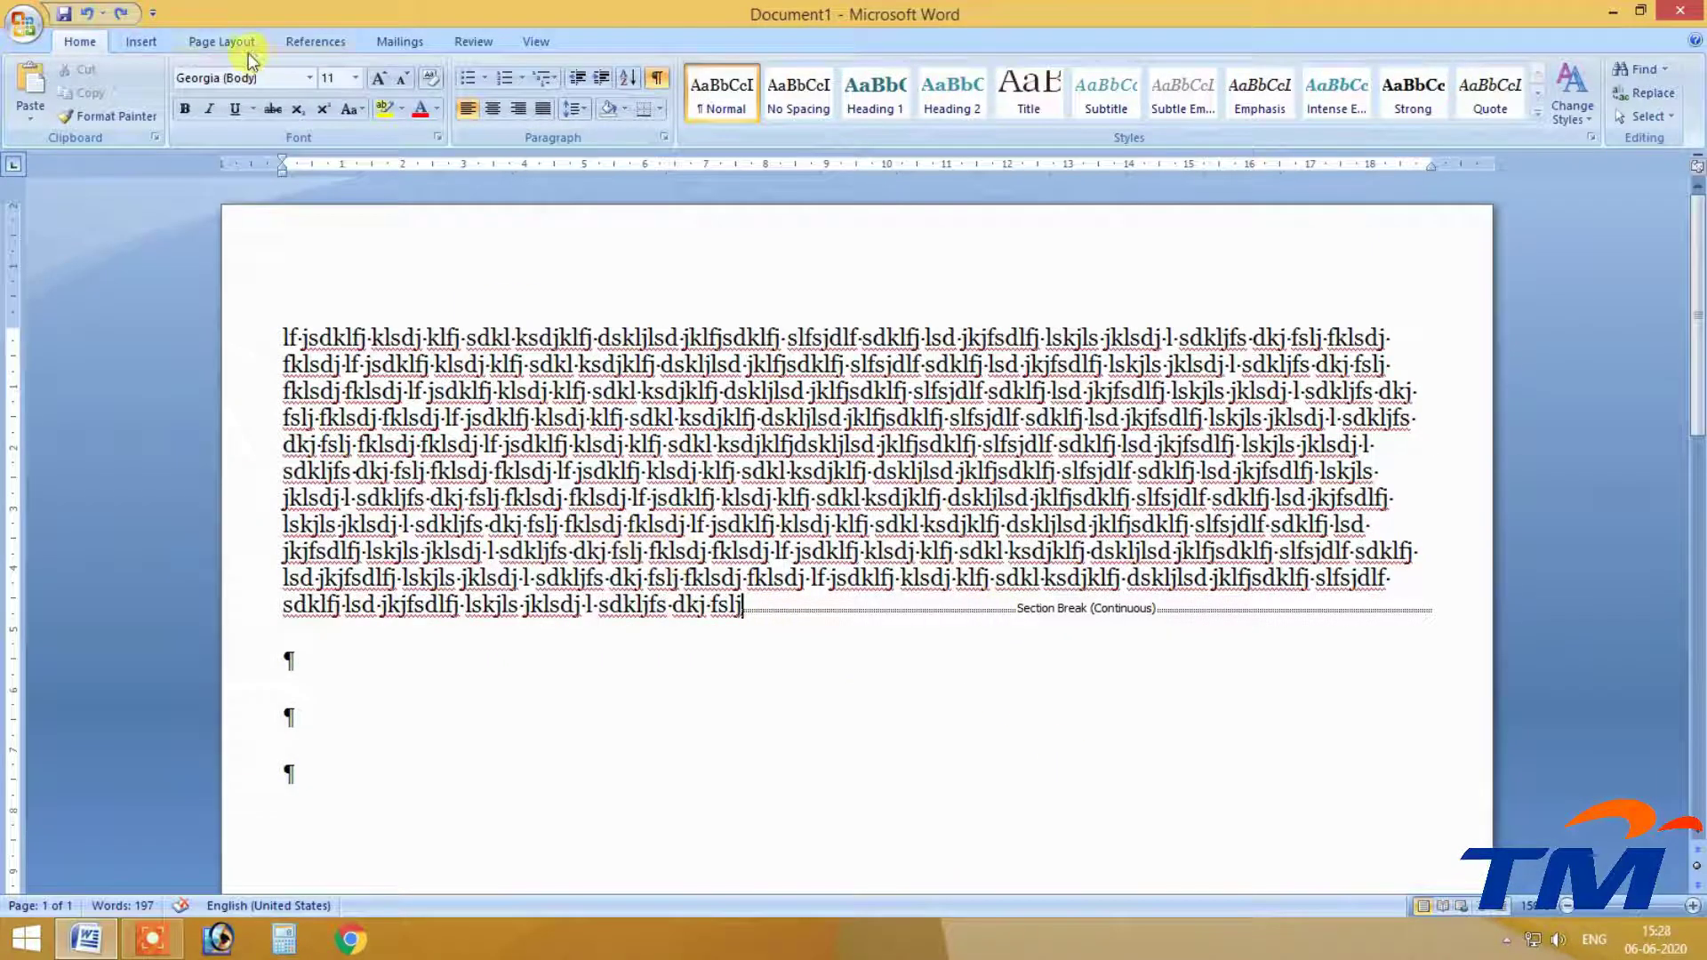
left_click(141, 40)
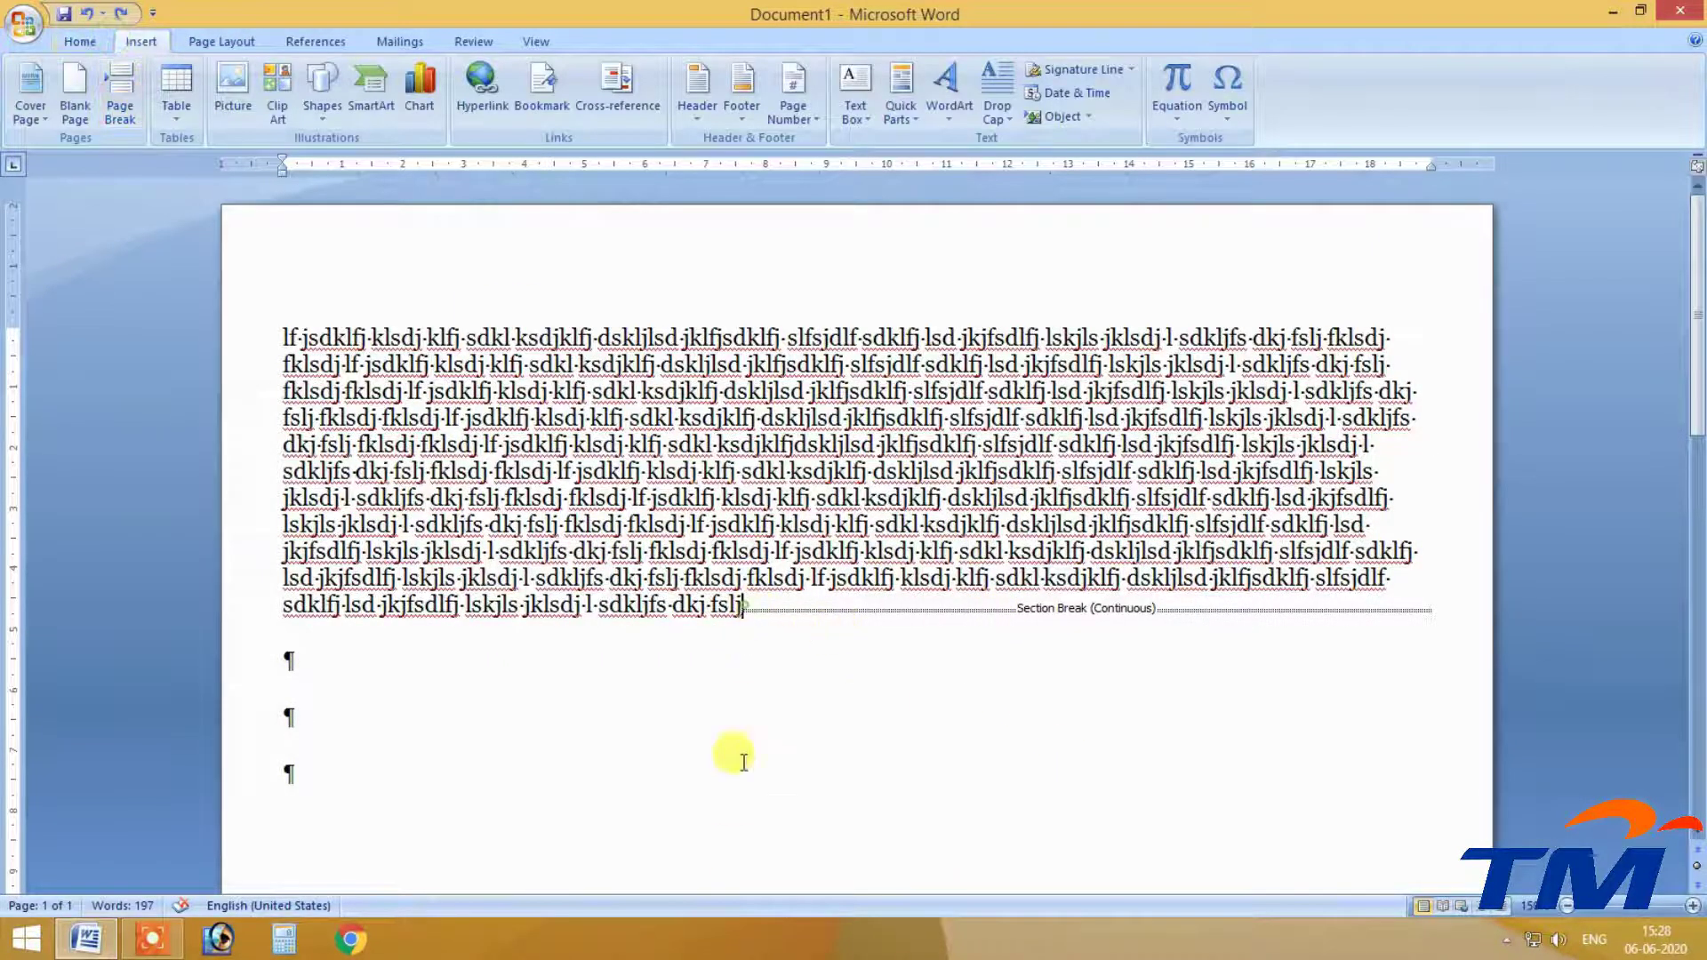
left_click(80, 41)
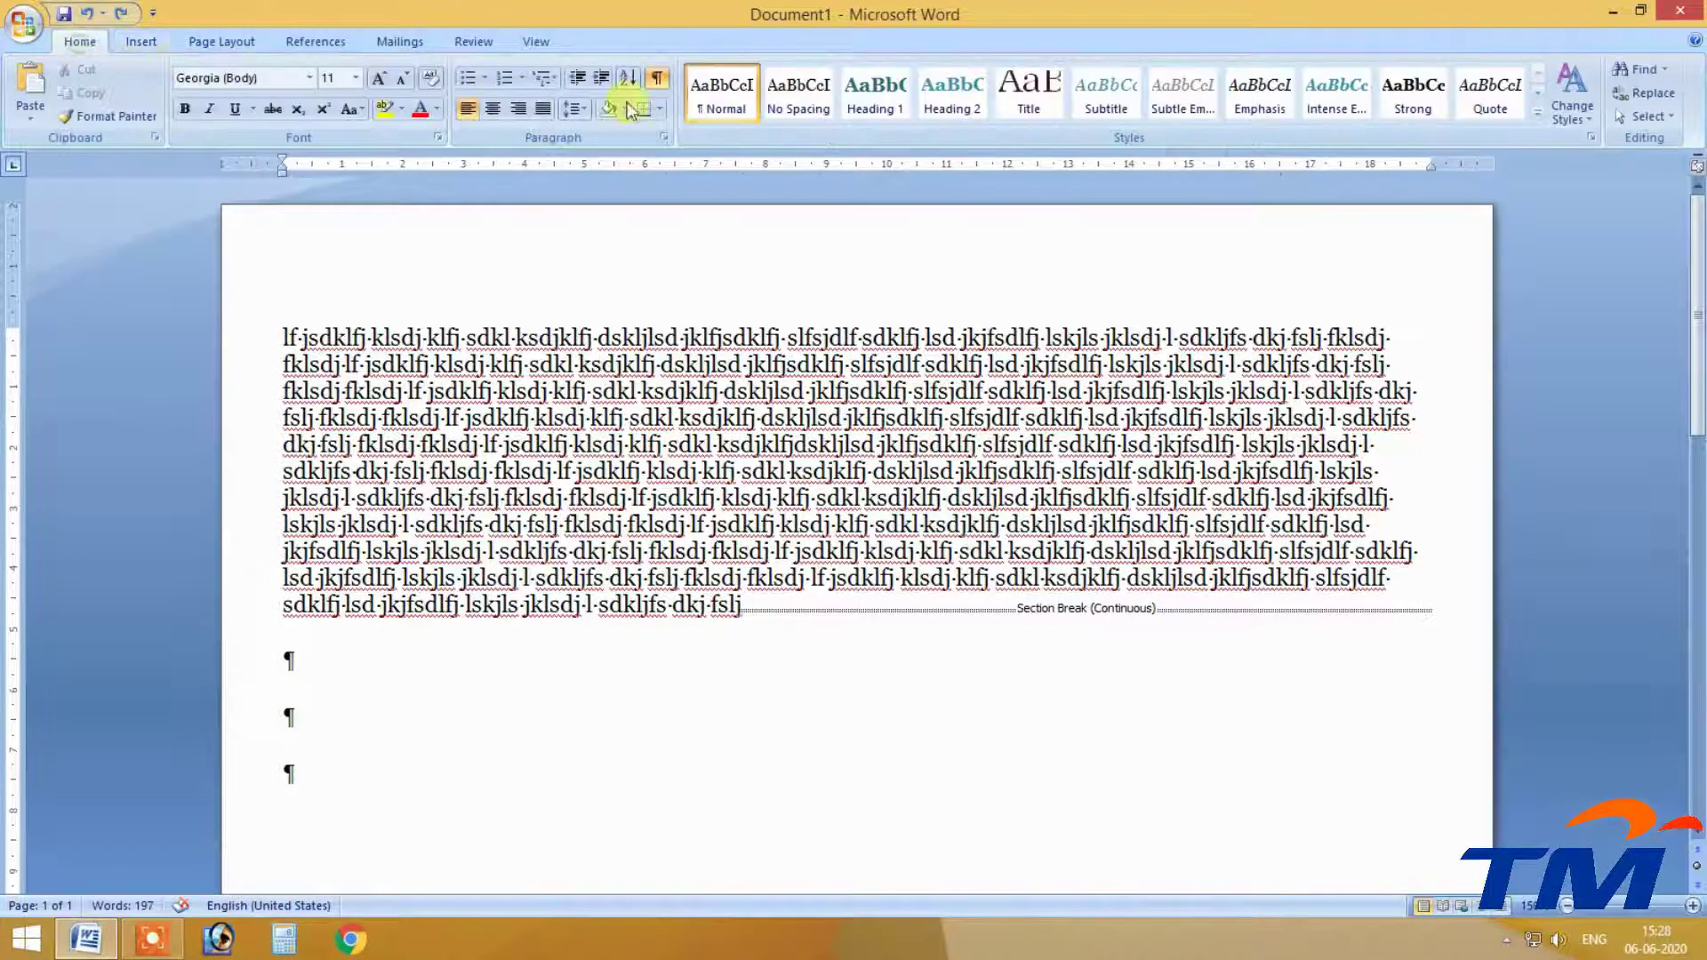
left_click(657, 78)
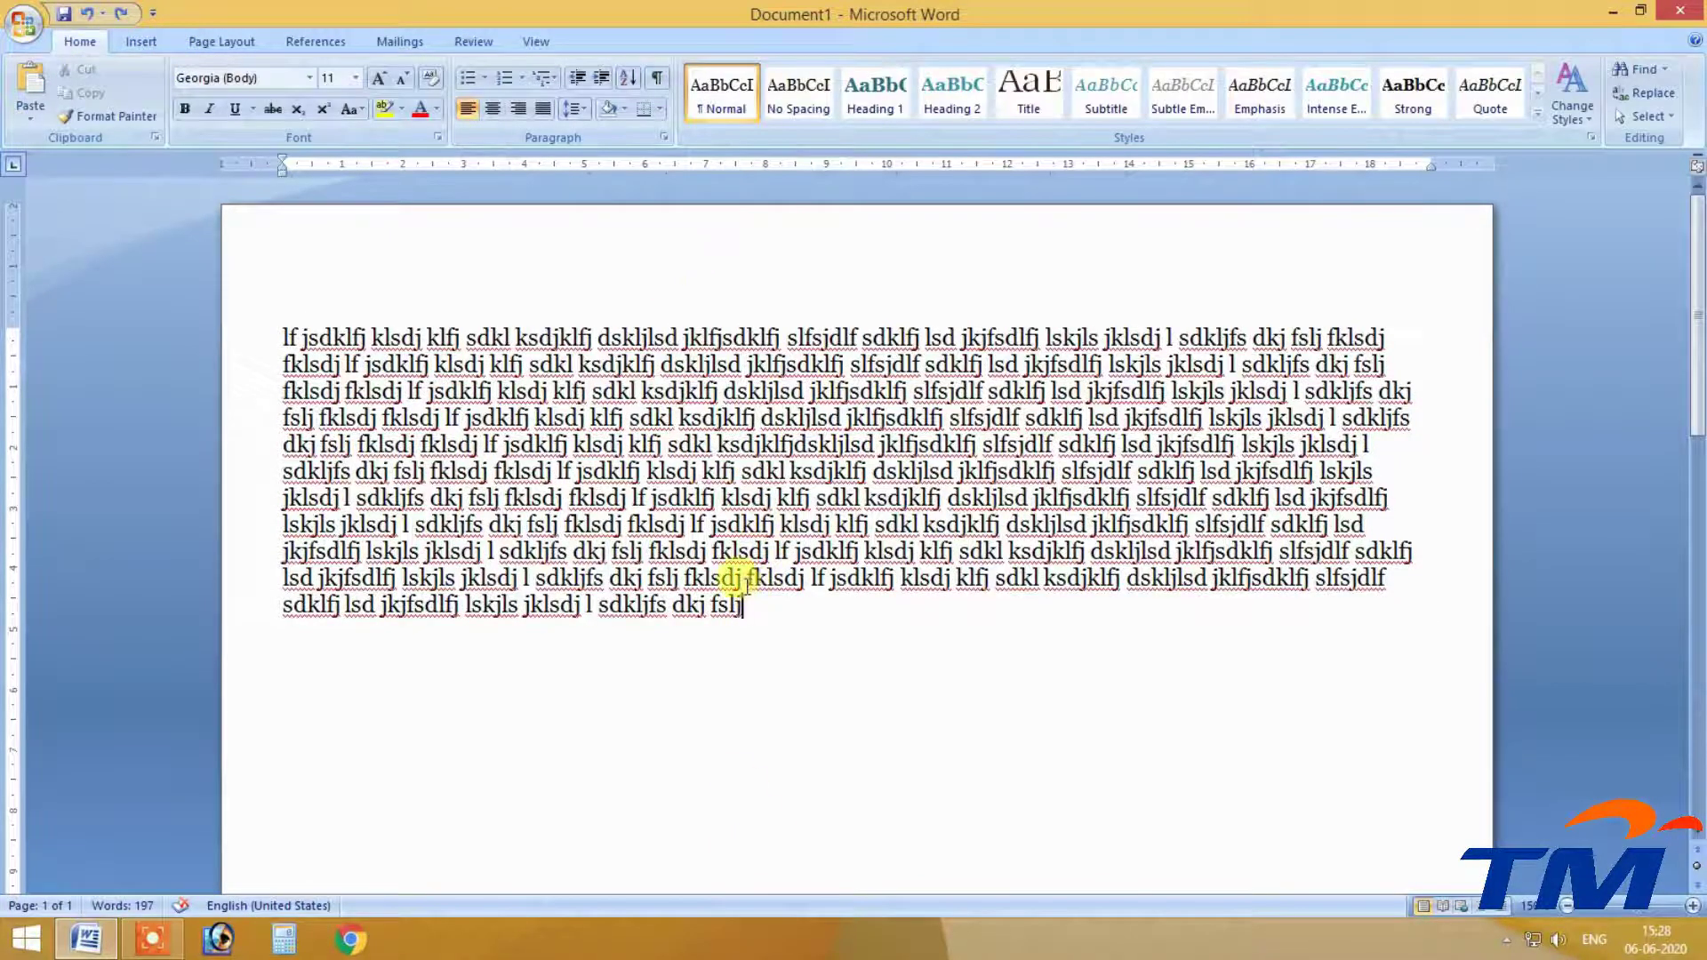
Return the text to a single-column layout.
key("ctrl+y")
scroll(739, 574, "up", 6)
scroll(713, 539, "up", 1)
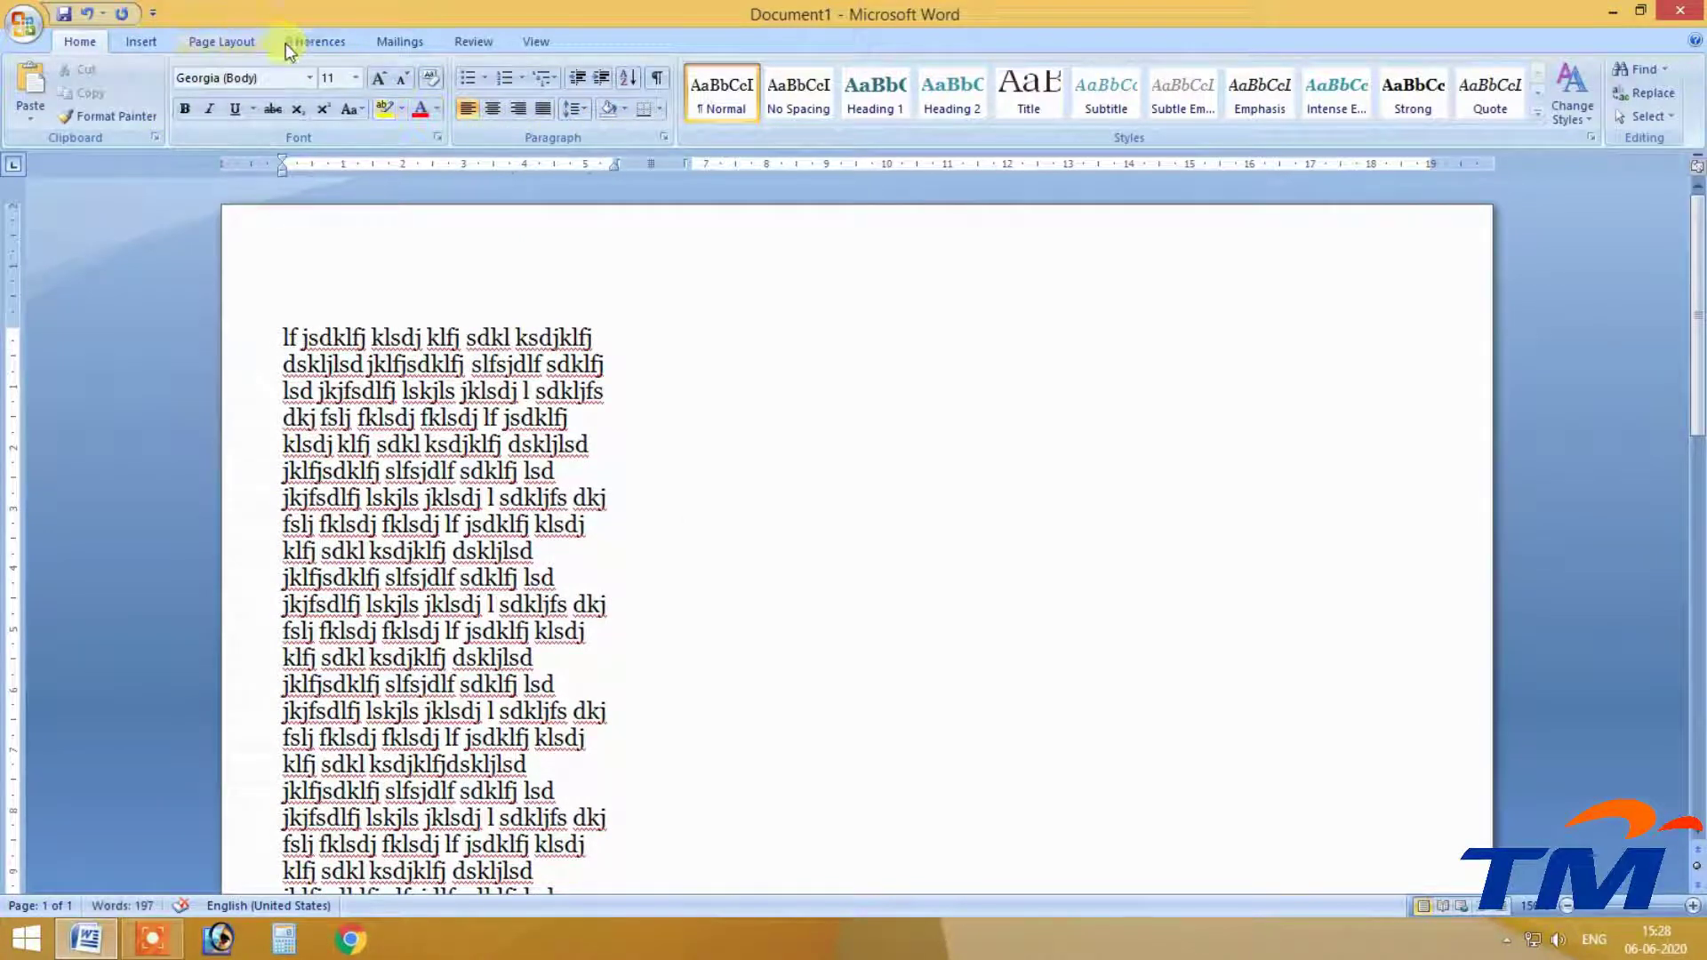
left_click(221, 44)
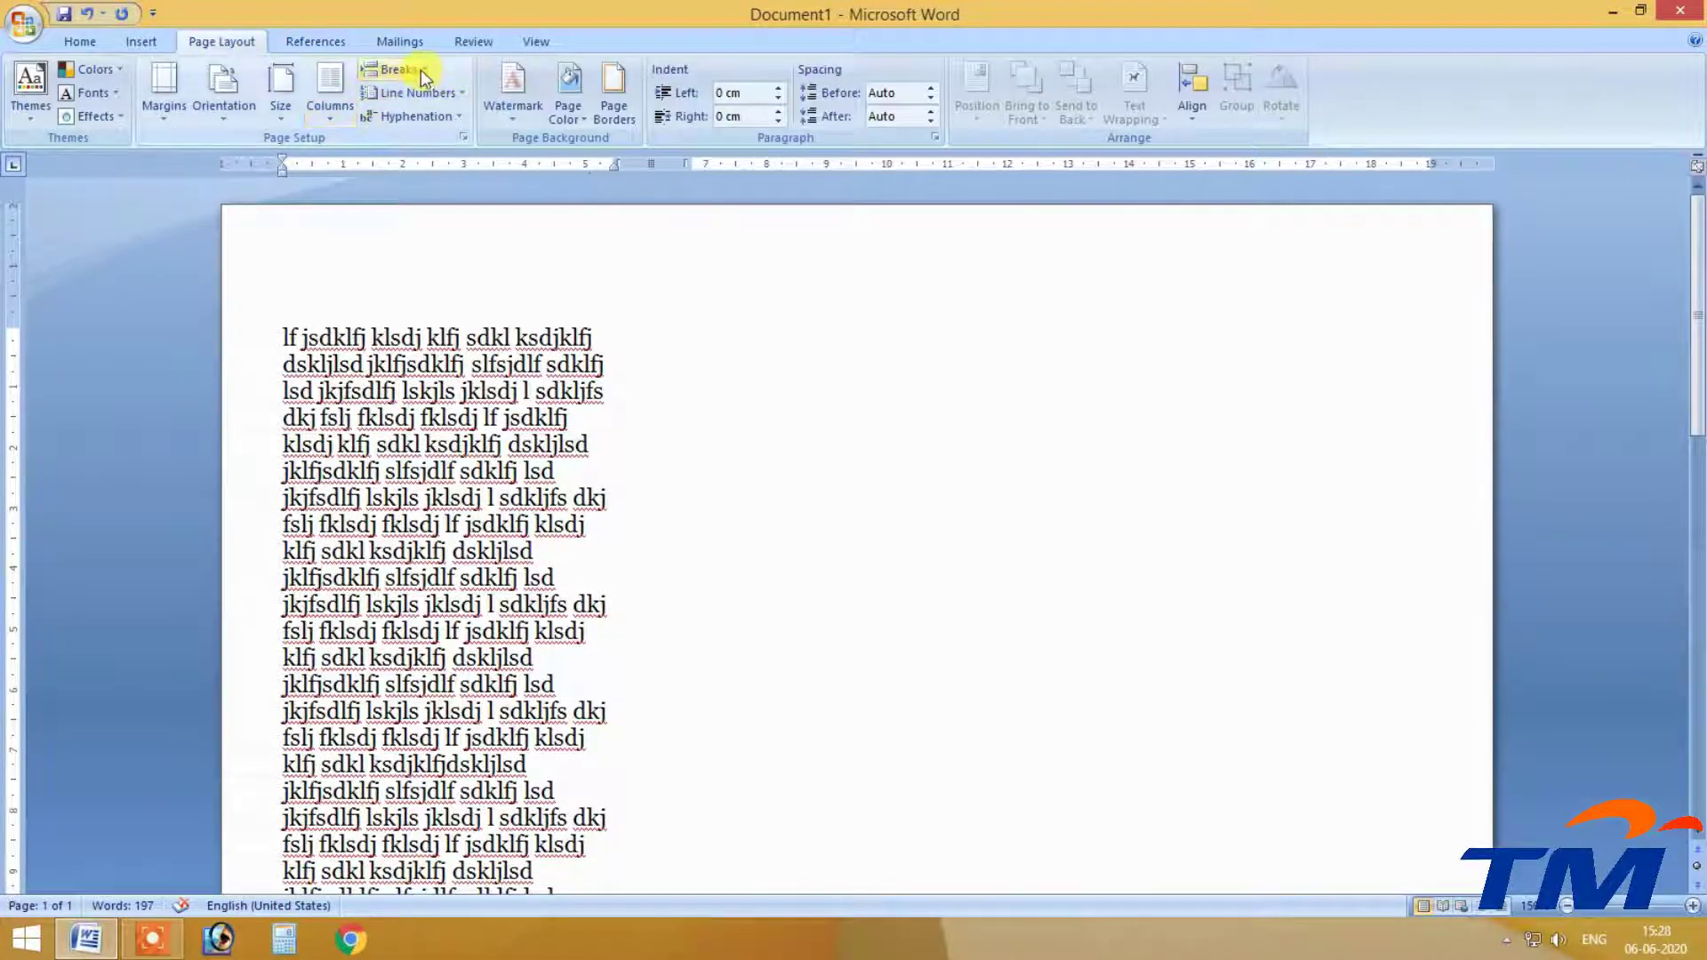
left_click(331, 105)
left_click(360, 157)
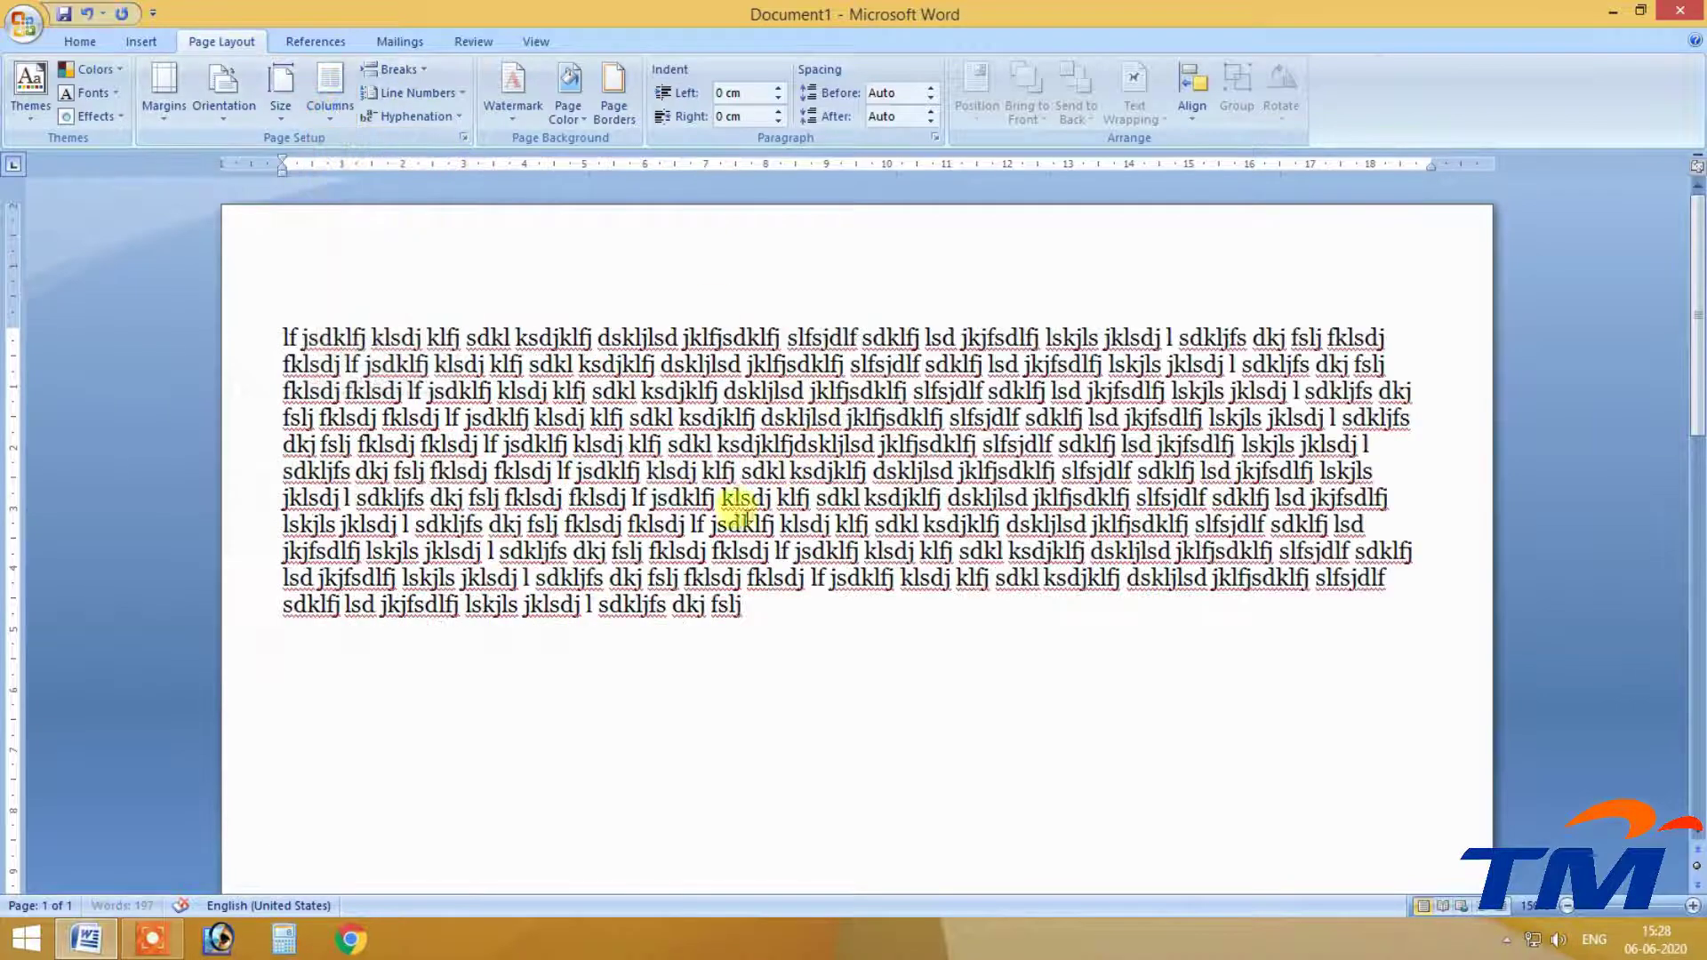
Turn on Continuous line numbering for the text.
left_click(391, 68)
left_click(418, 146)
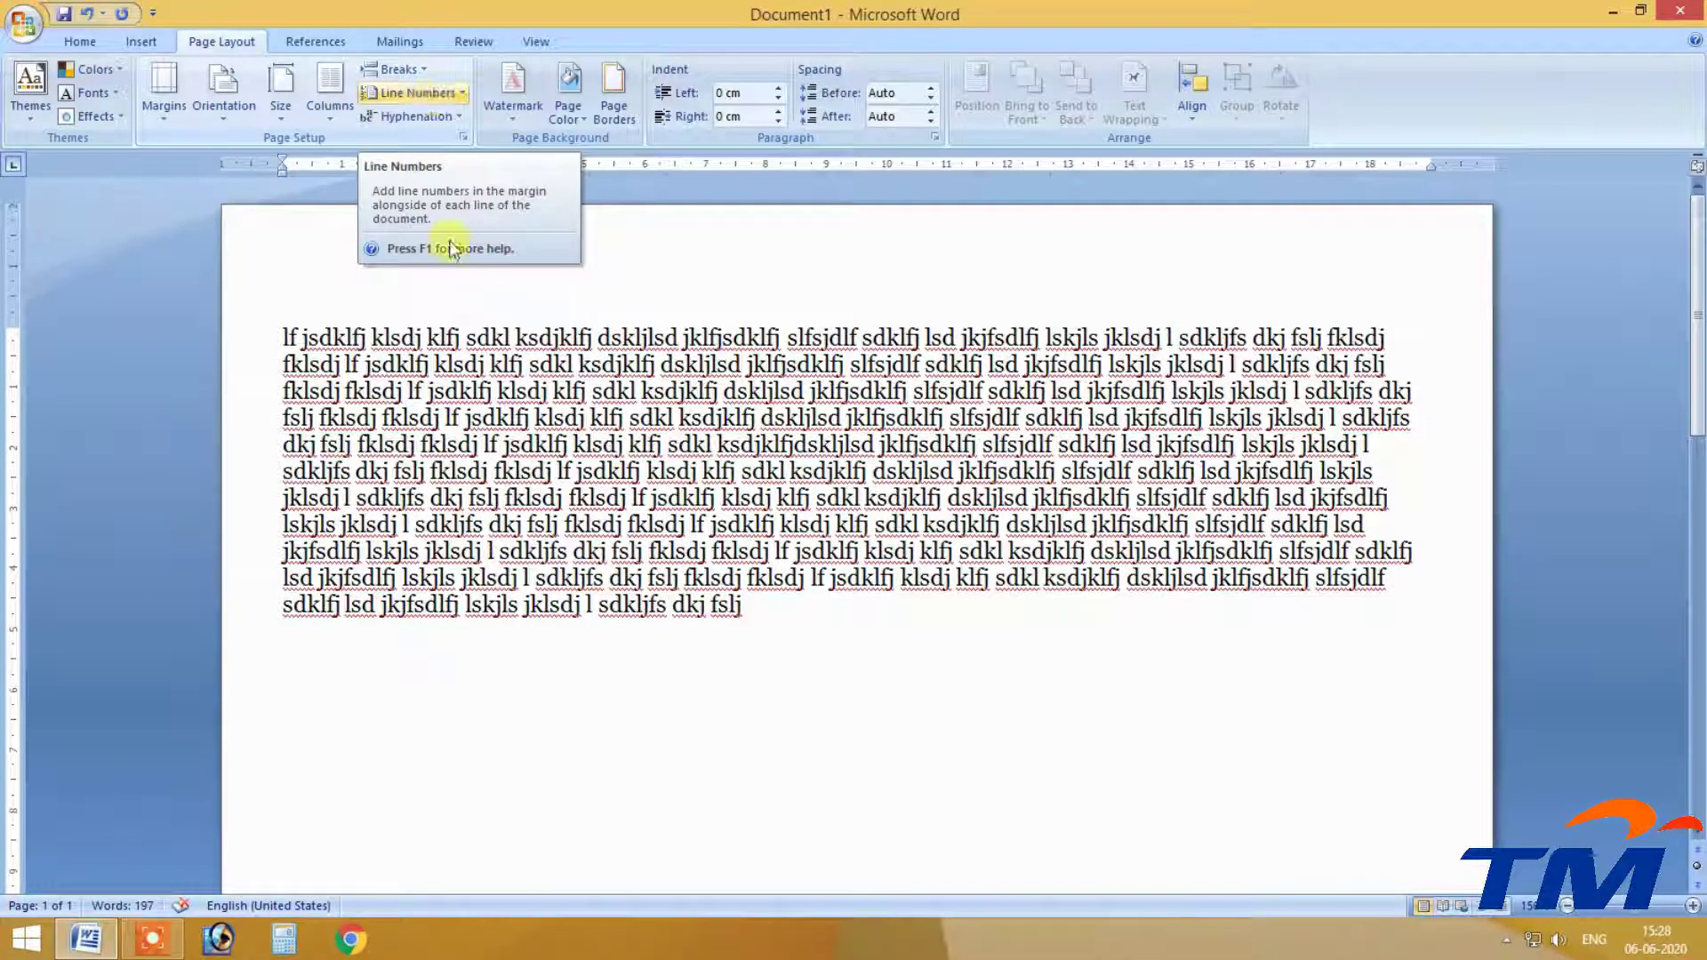
left_click_drag(420, 444, 442, 445)
left_click(449, 392)
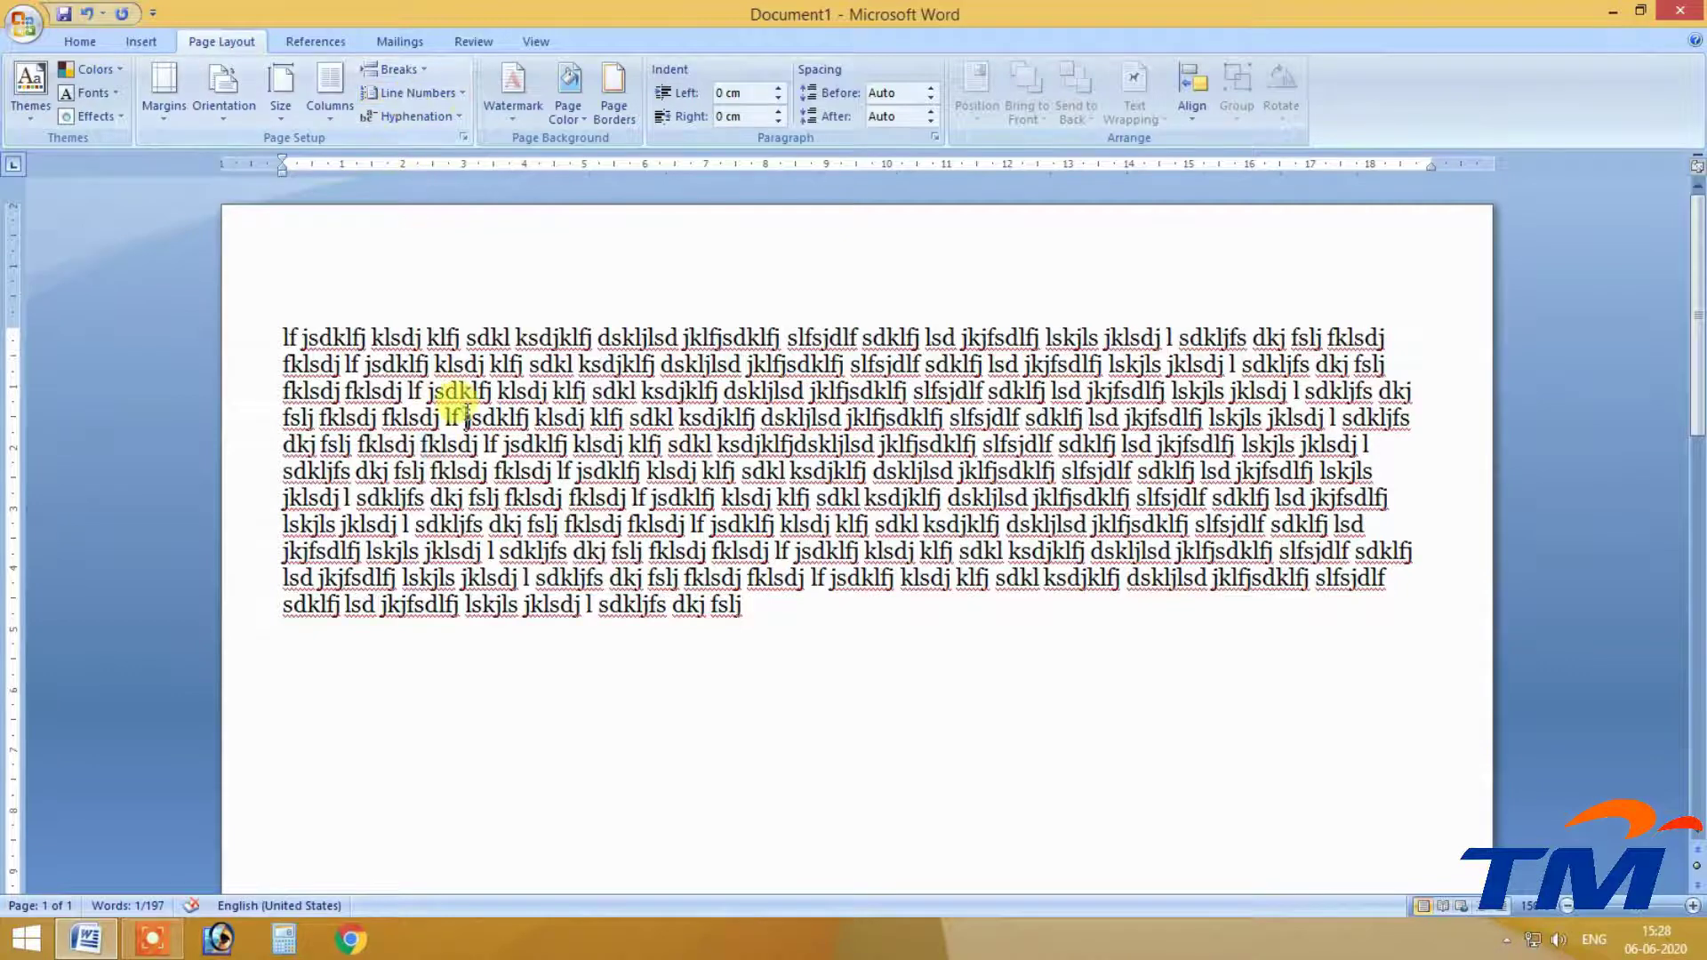
left_click(447, 88)
left_click(425, 144)
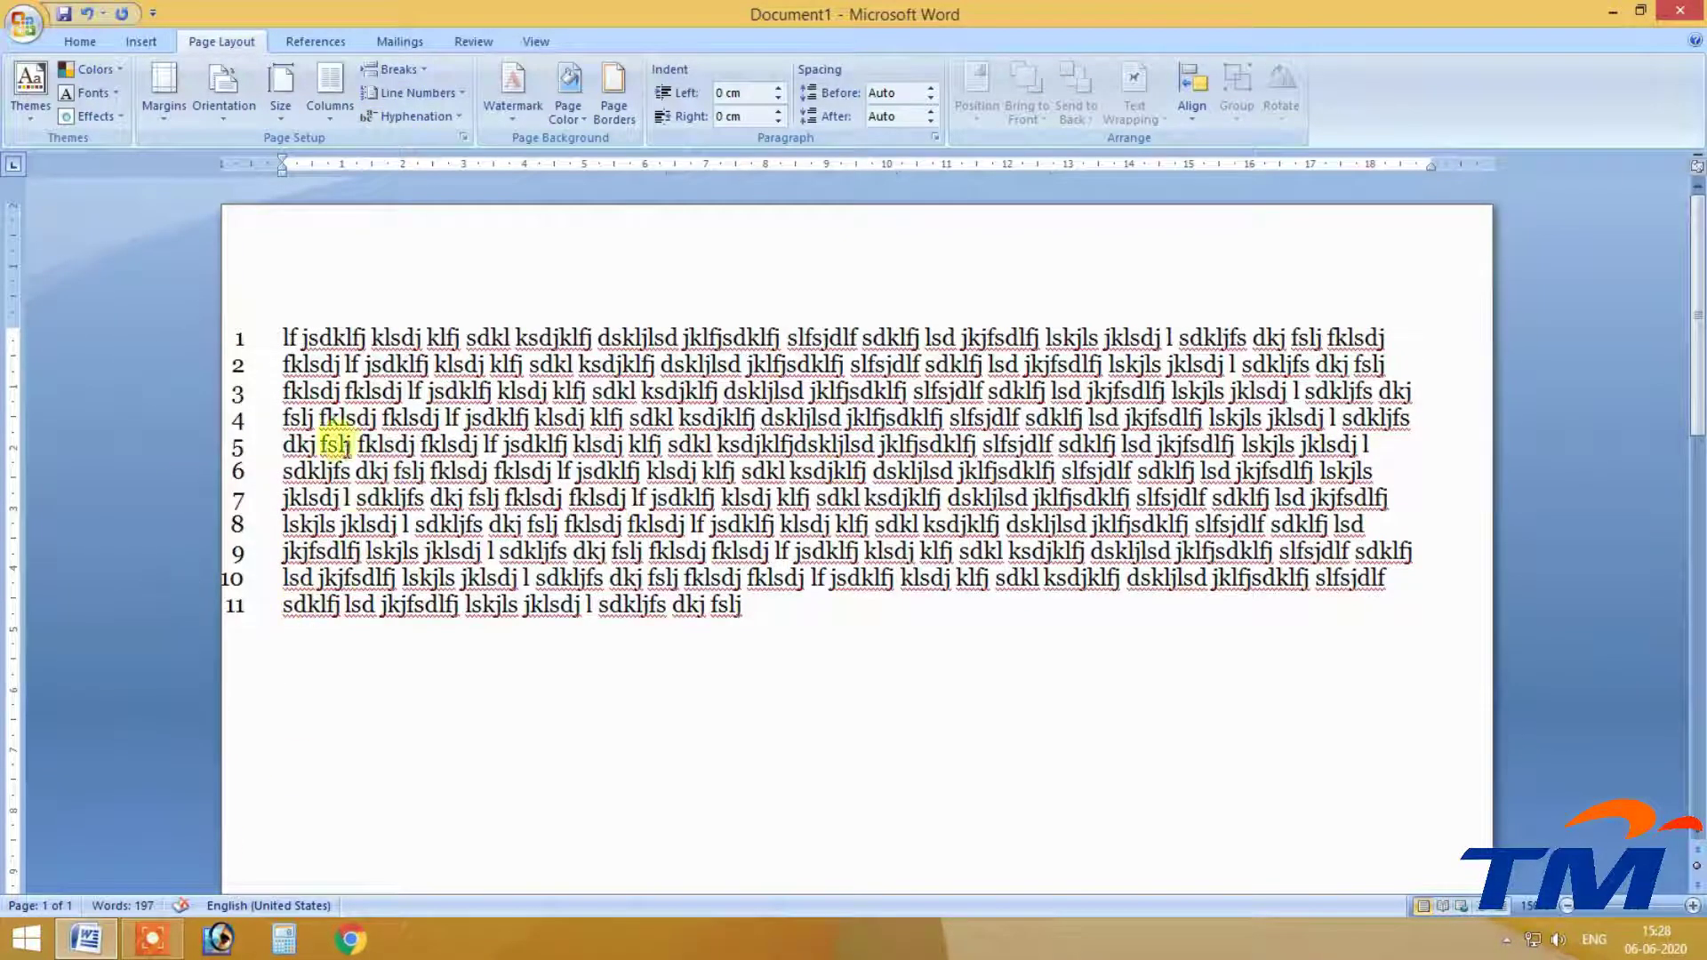
Delete the closing words of the paragraph after "fkl" and add blank lines until the document runs onto a second page.
left_click_drag(762, 602, 793, 591)
key("BackSpace")
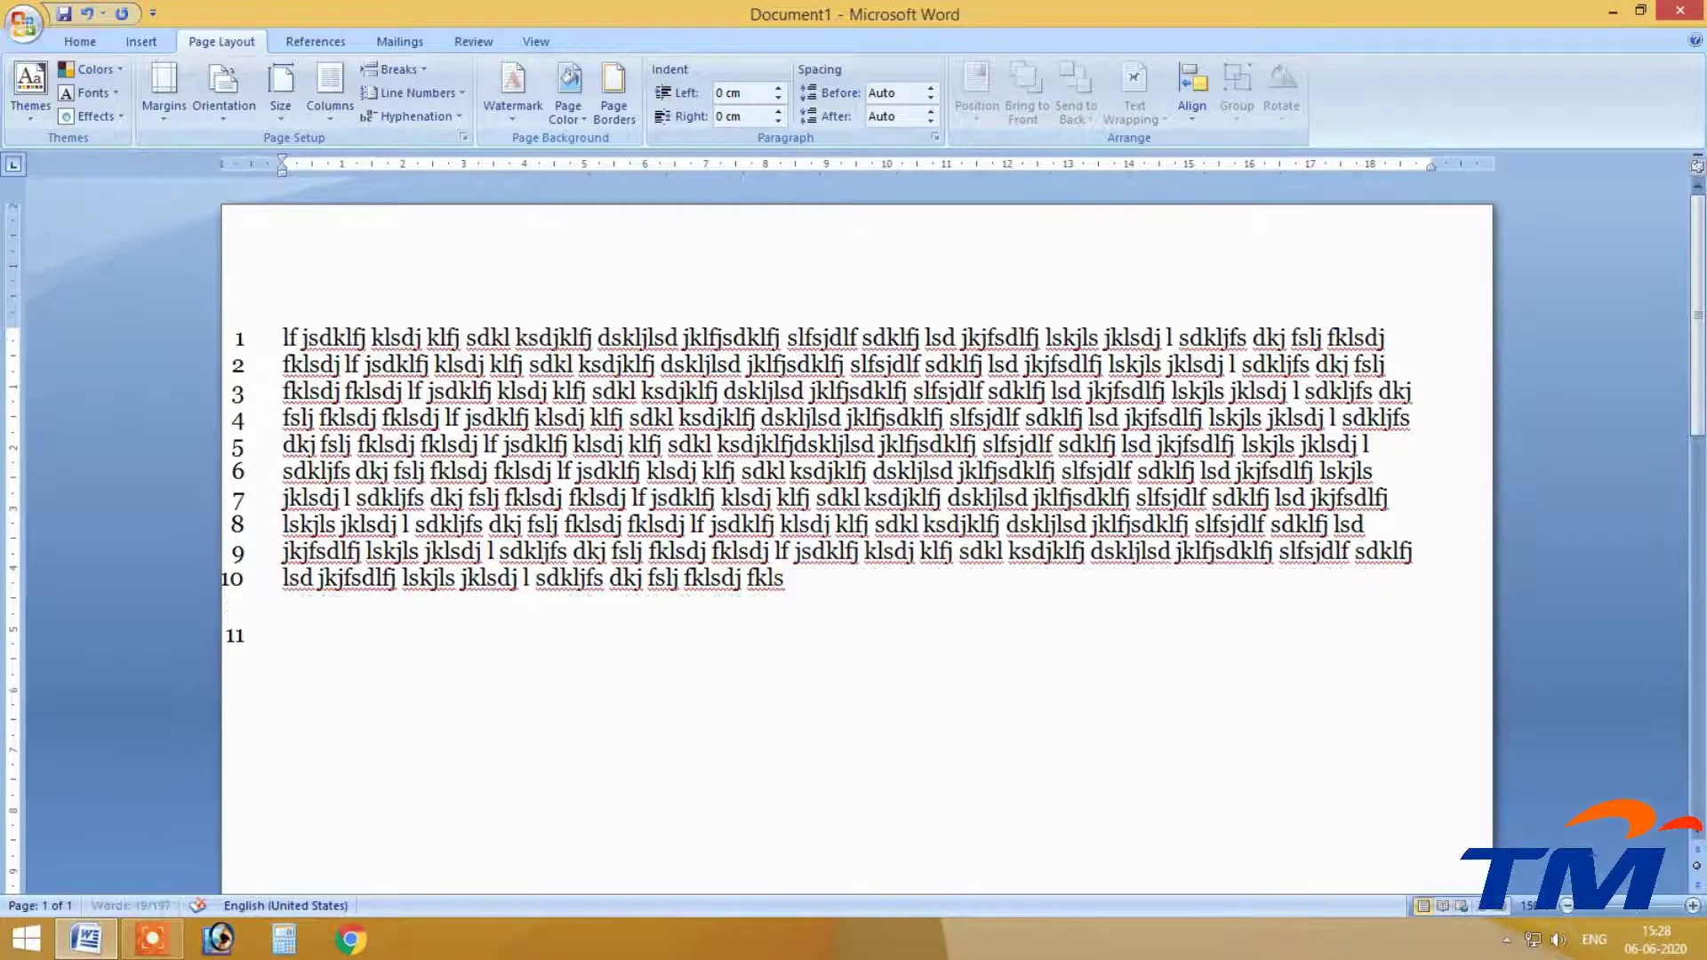
key("Return")
key("Return")
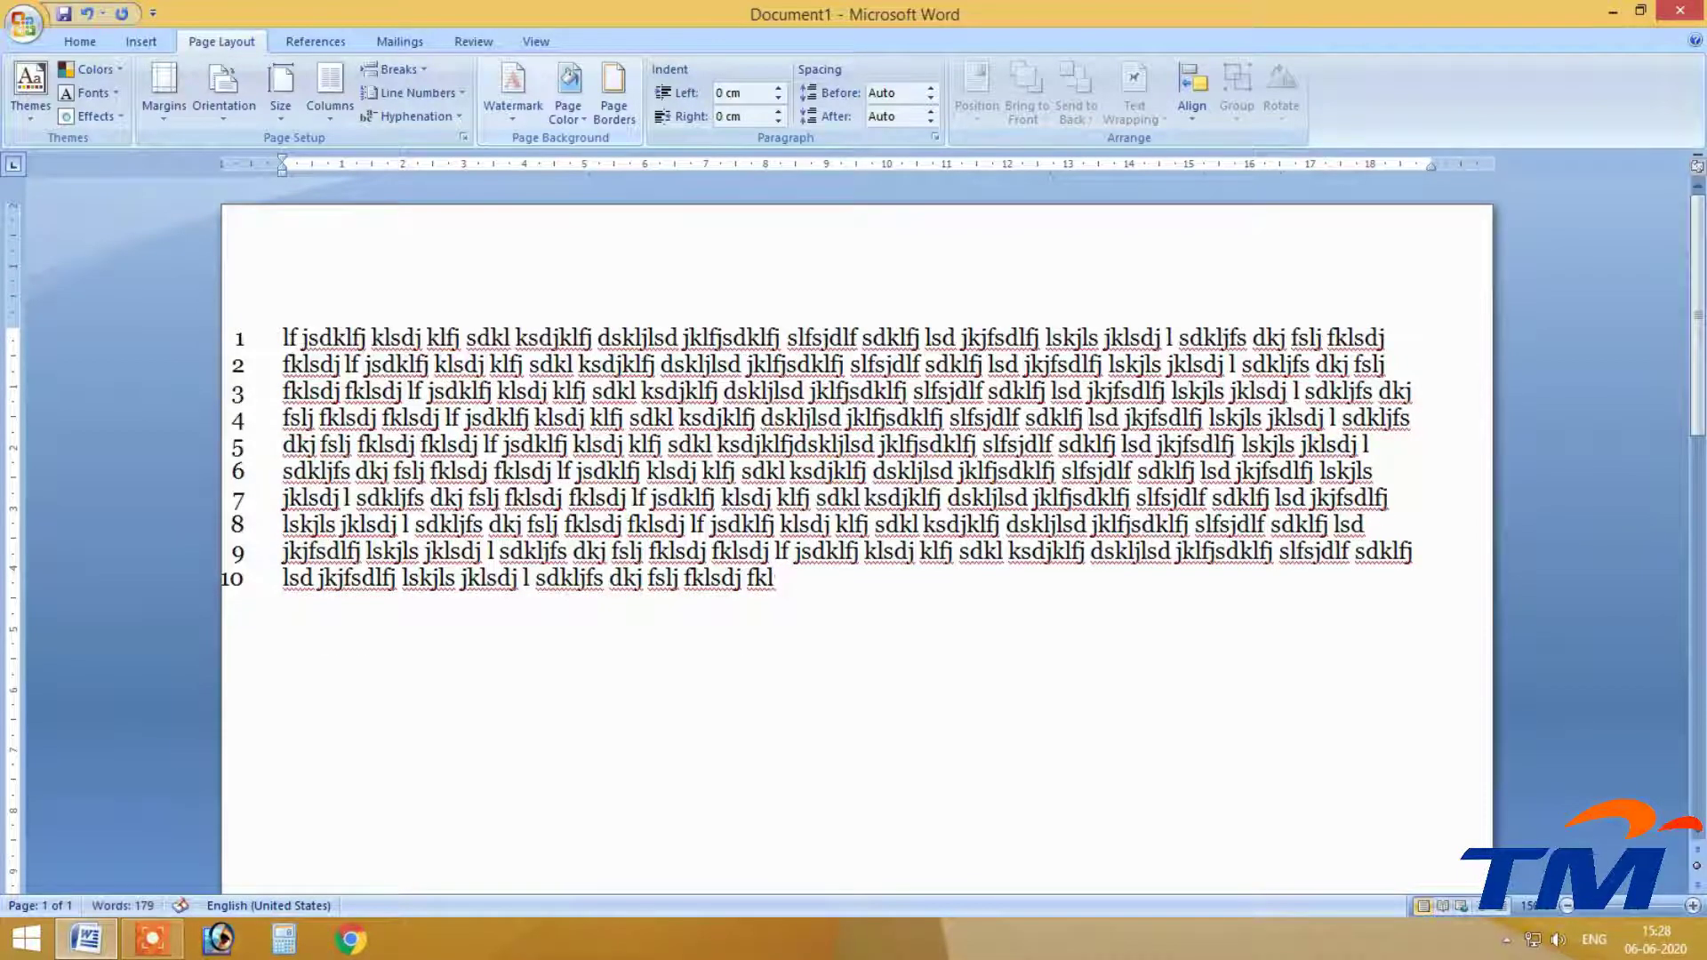
key("Return")
key("Return")
key("Return")
key("Return")
key("Return")
key("Return")
key("Return")
key("Return")
key("Return")
key("Return")
key("Return")
key("Return")
key("Return")
key("Return")
key("Return")
key("Return")
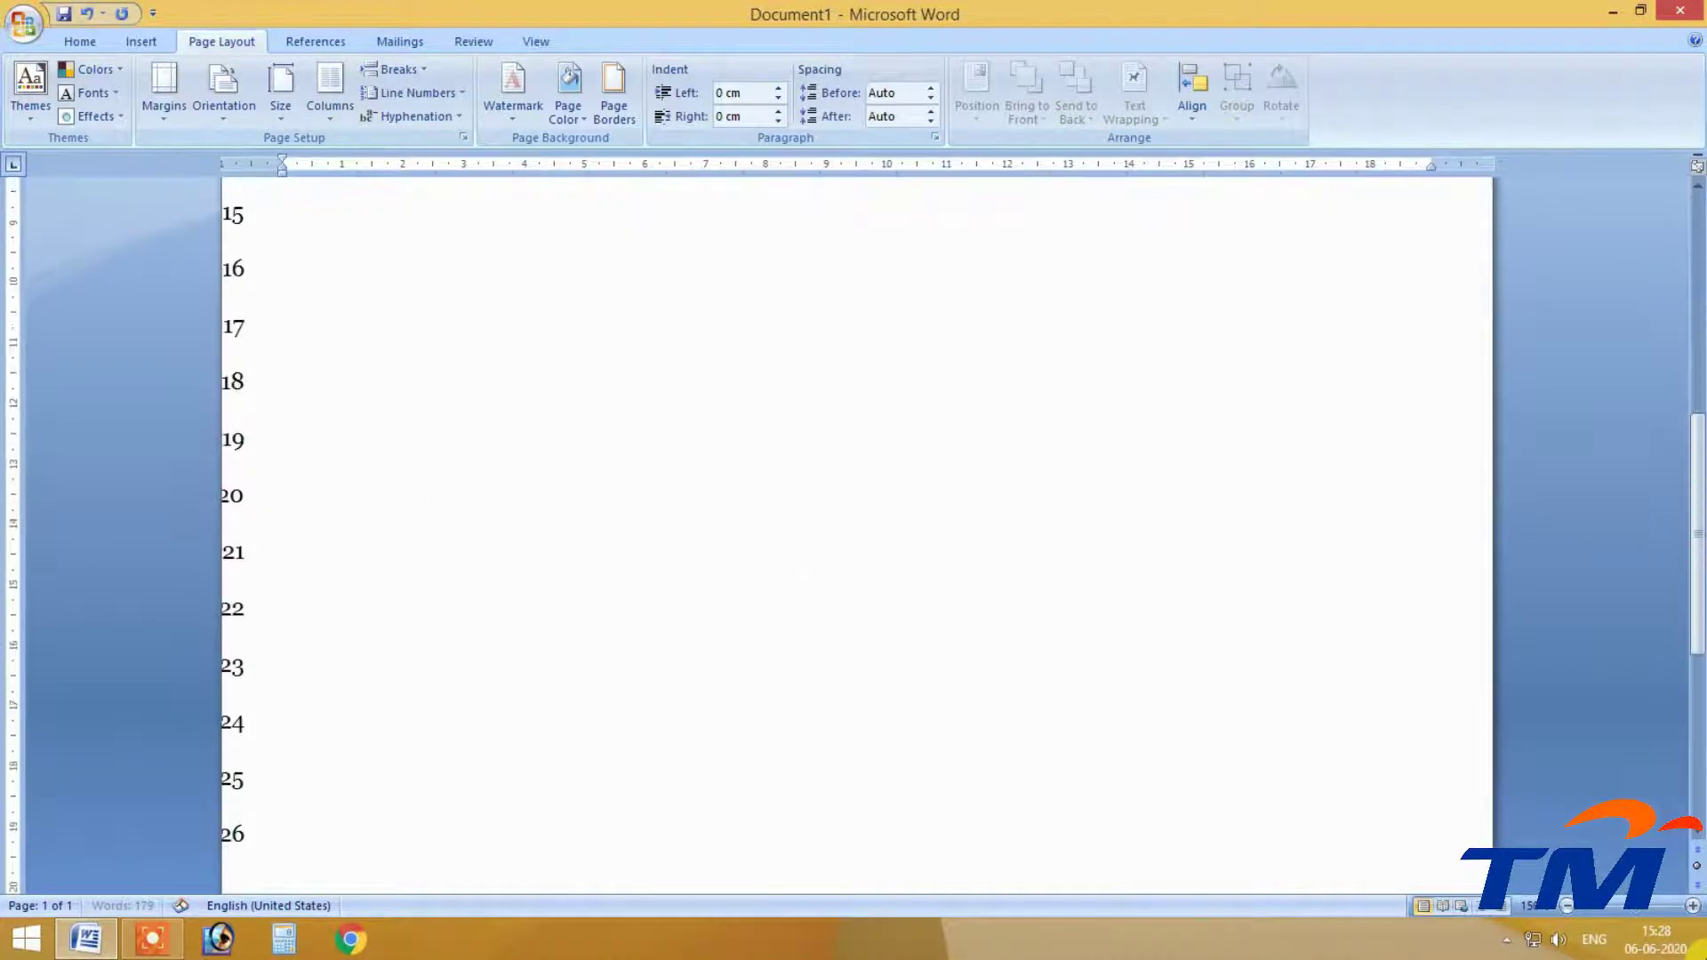
key("Return")
key("Return")
key("Return")
key("Return")
key("Return")
key("Return")
key("Return")
key("Return")
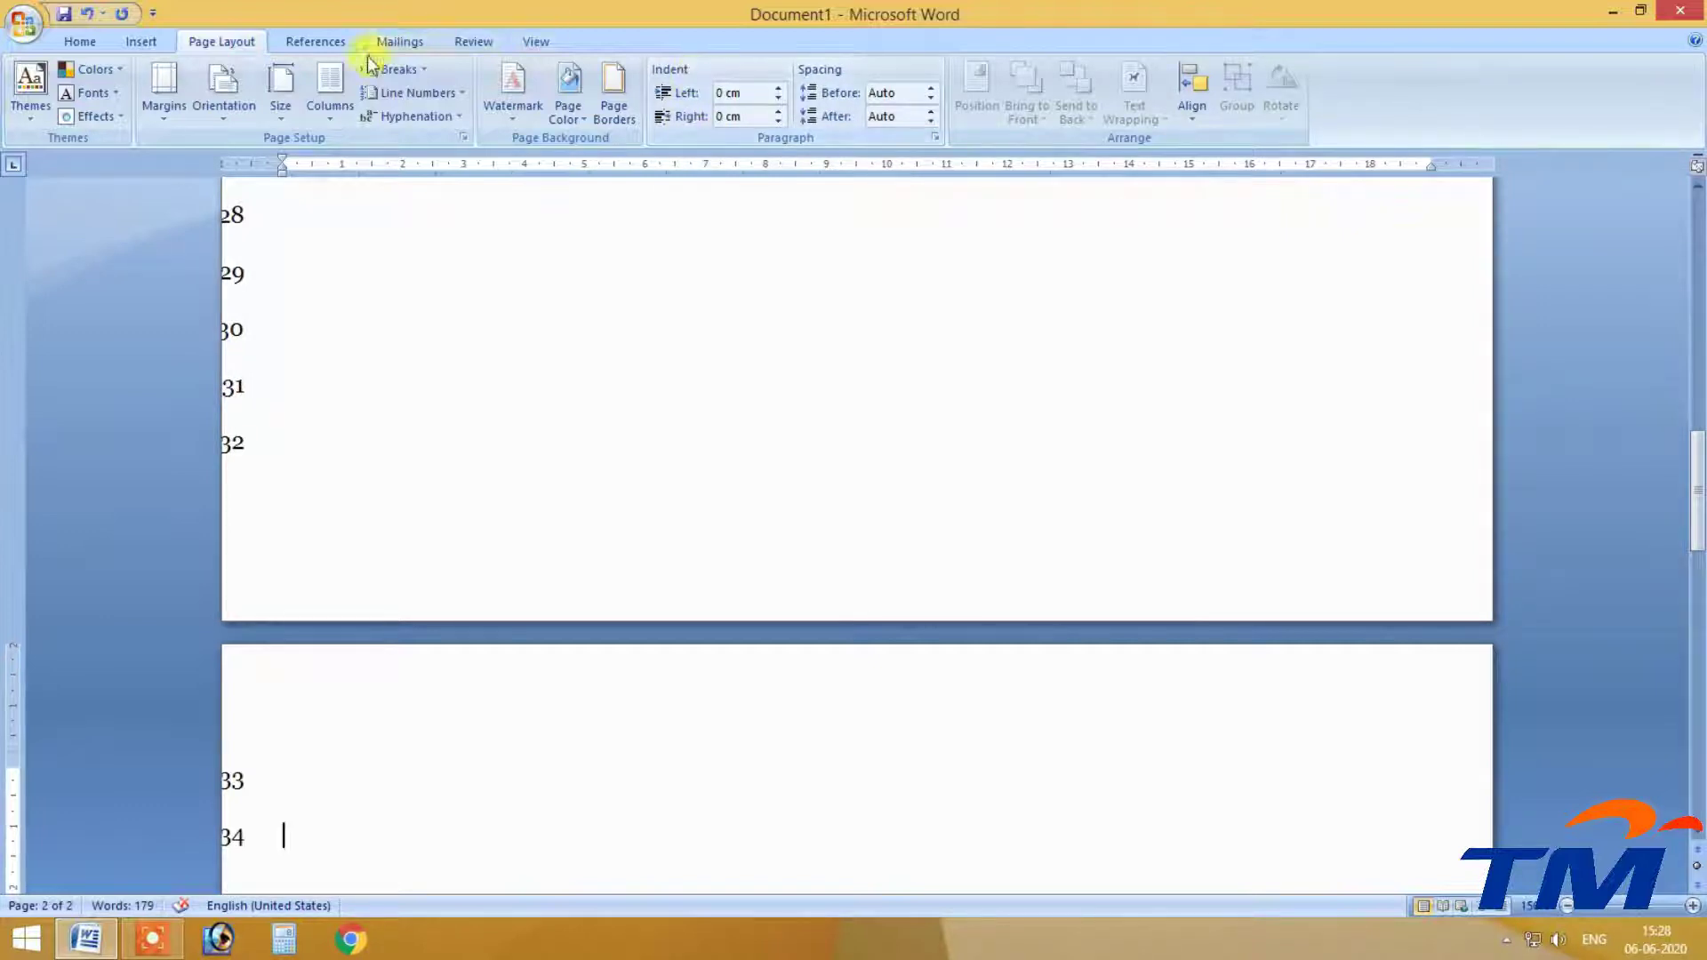
Set the line numbering to restart on each page and return to the beginning of the document.
left_click(416, 92)
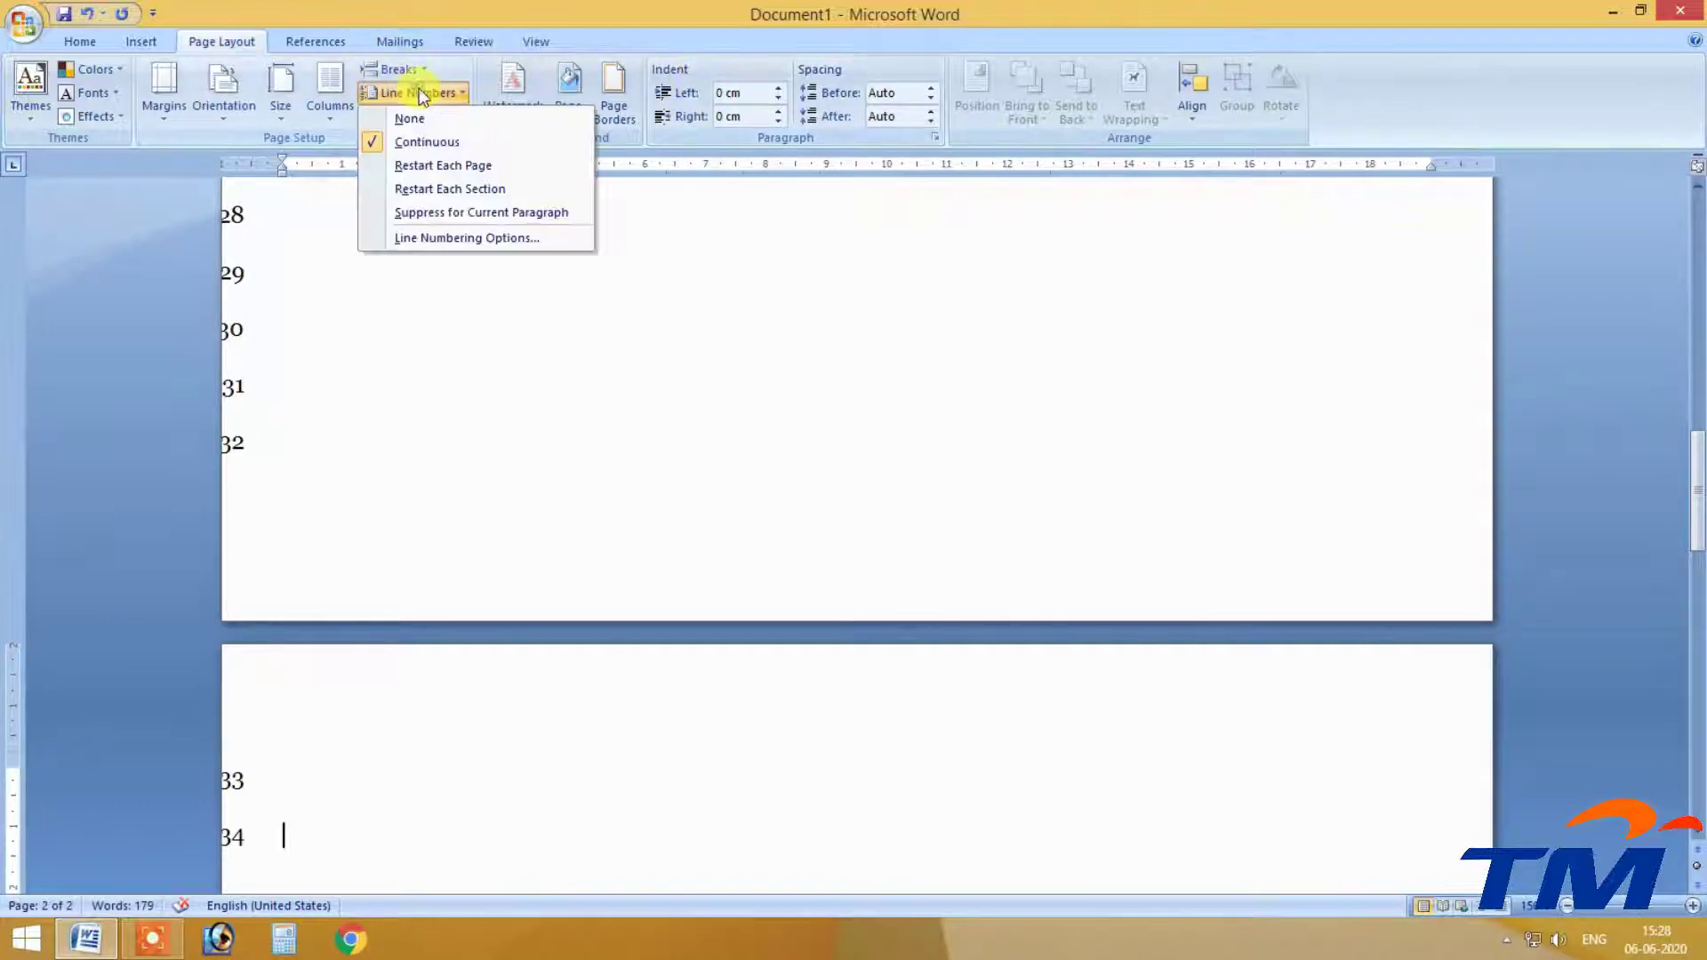
left_click(449, 169)
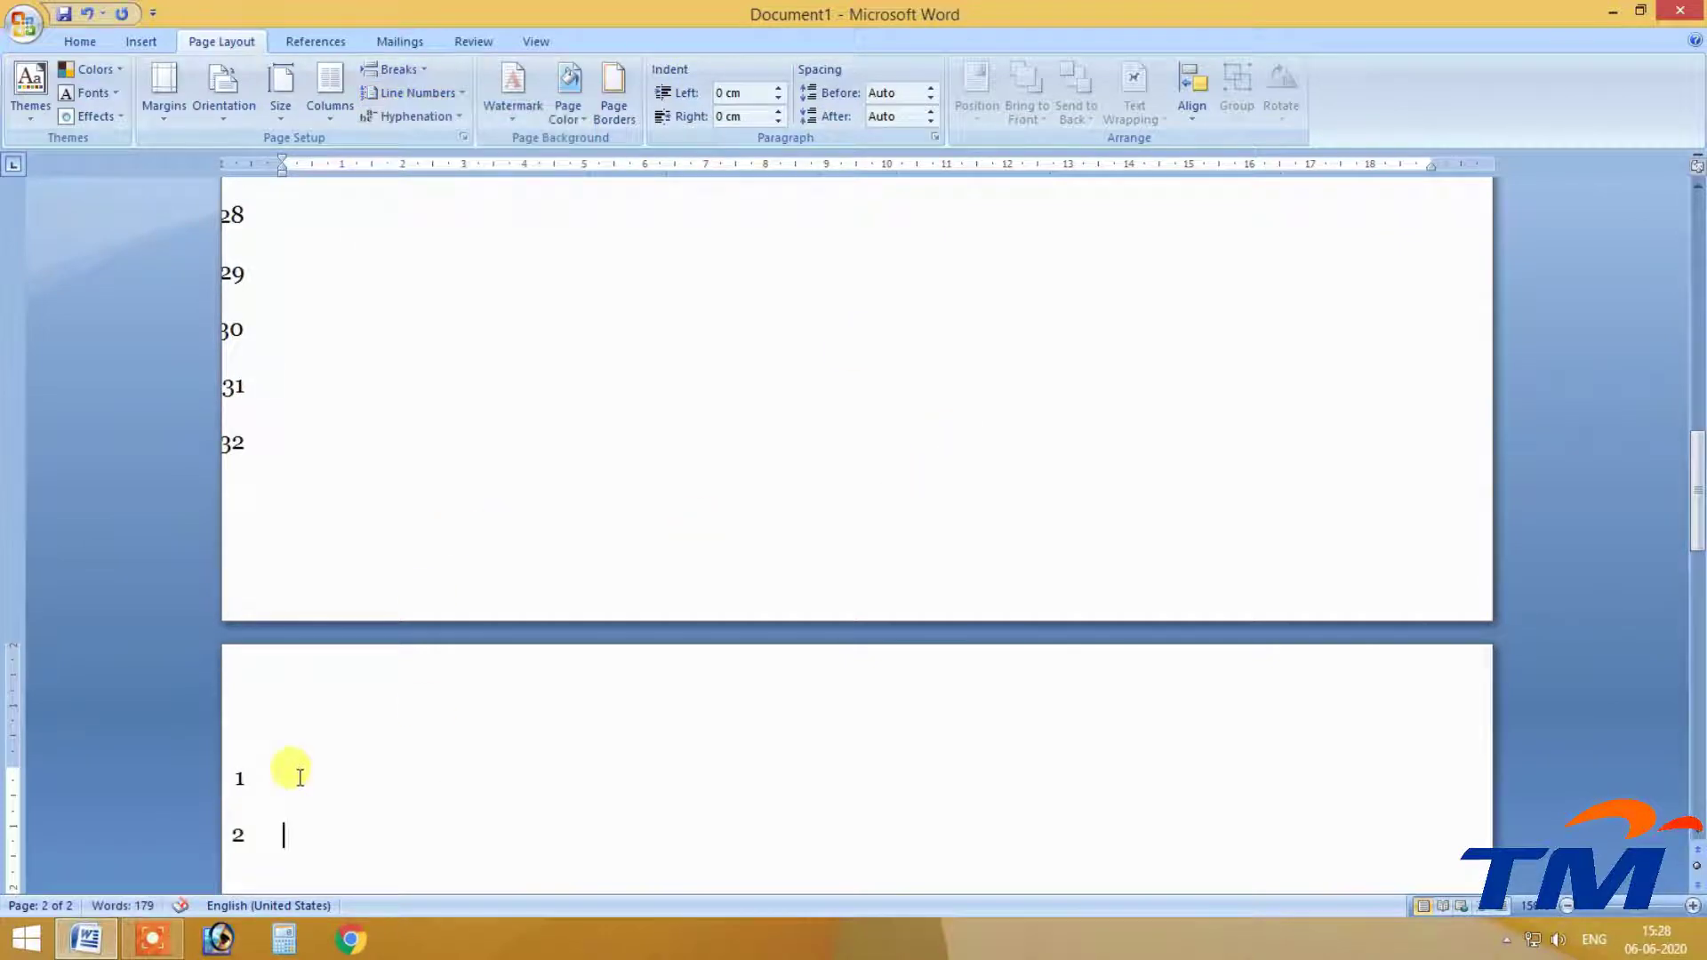
scroll(285, 705, "up", 15)
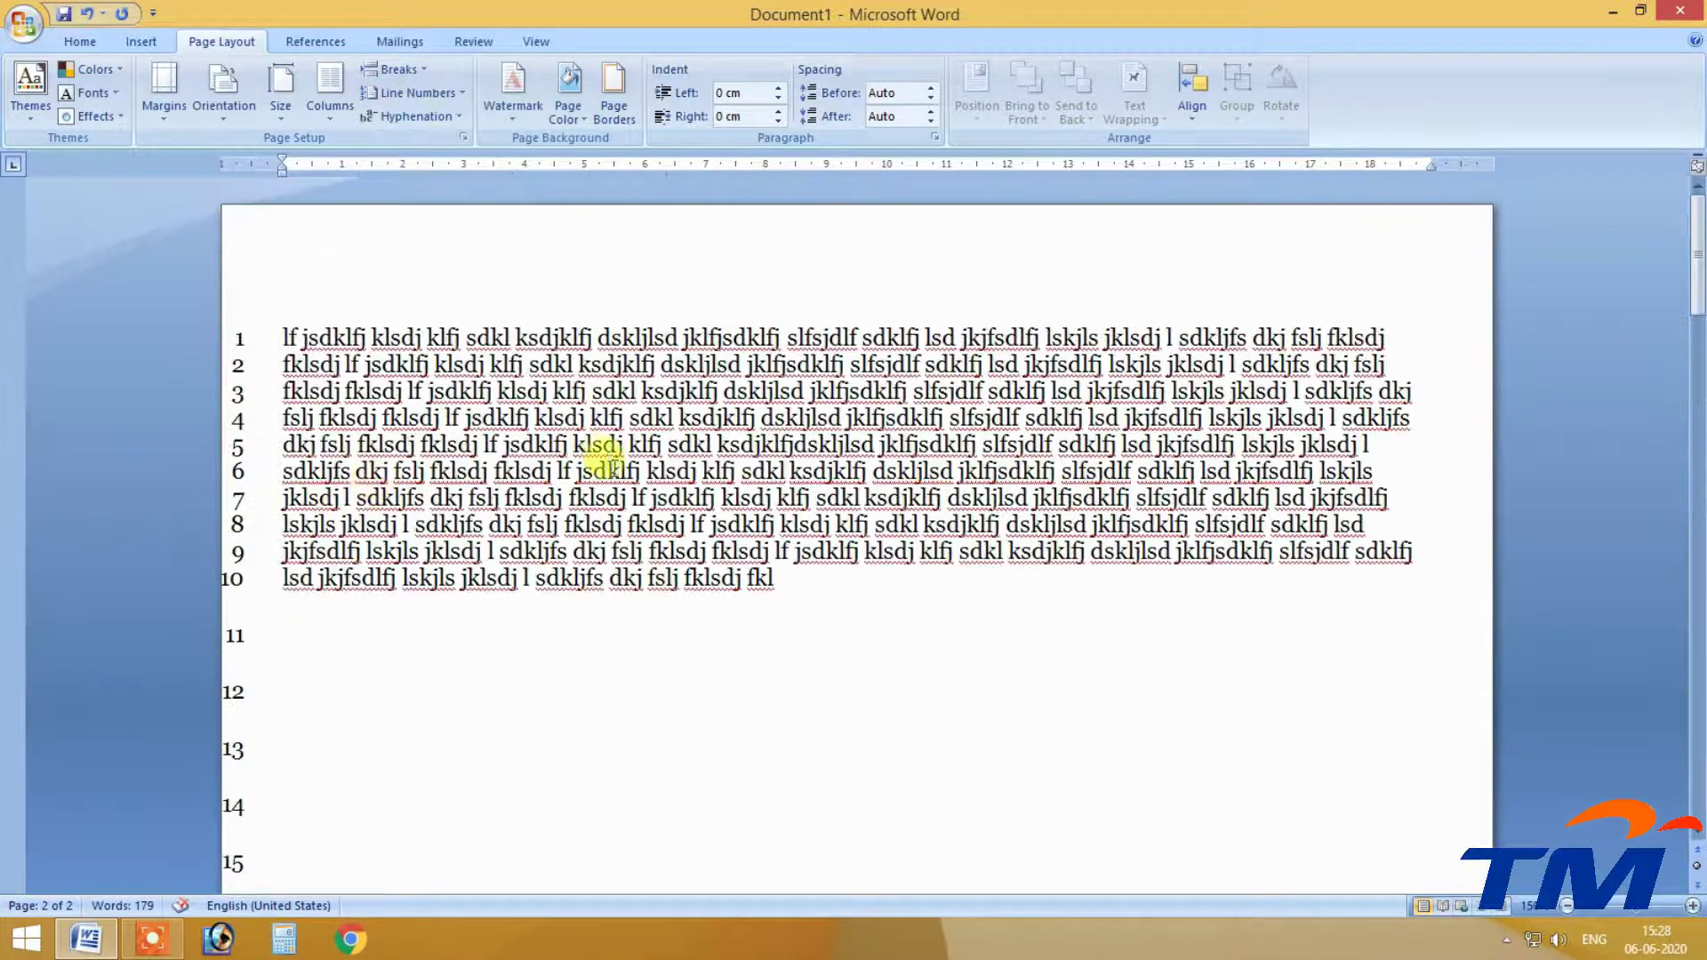
Insert a Continuous section break in the paragraph's fifth line, before the word "ksdjklfjdskljlsd".
left_click(775, 443)
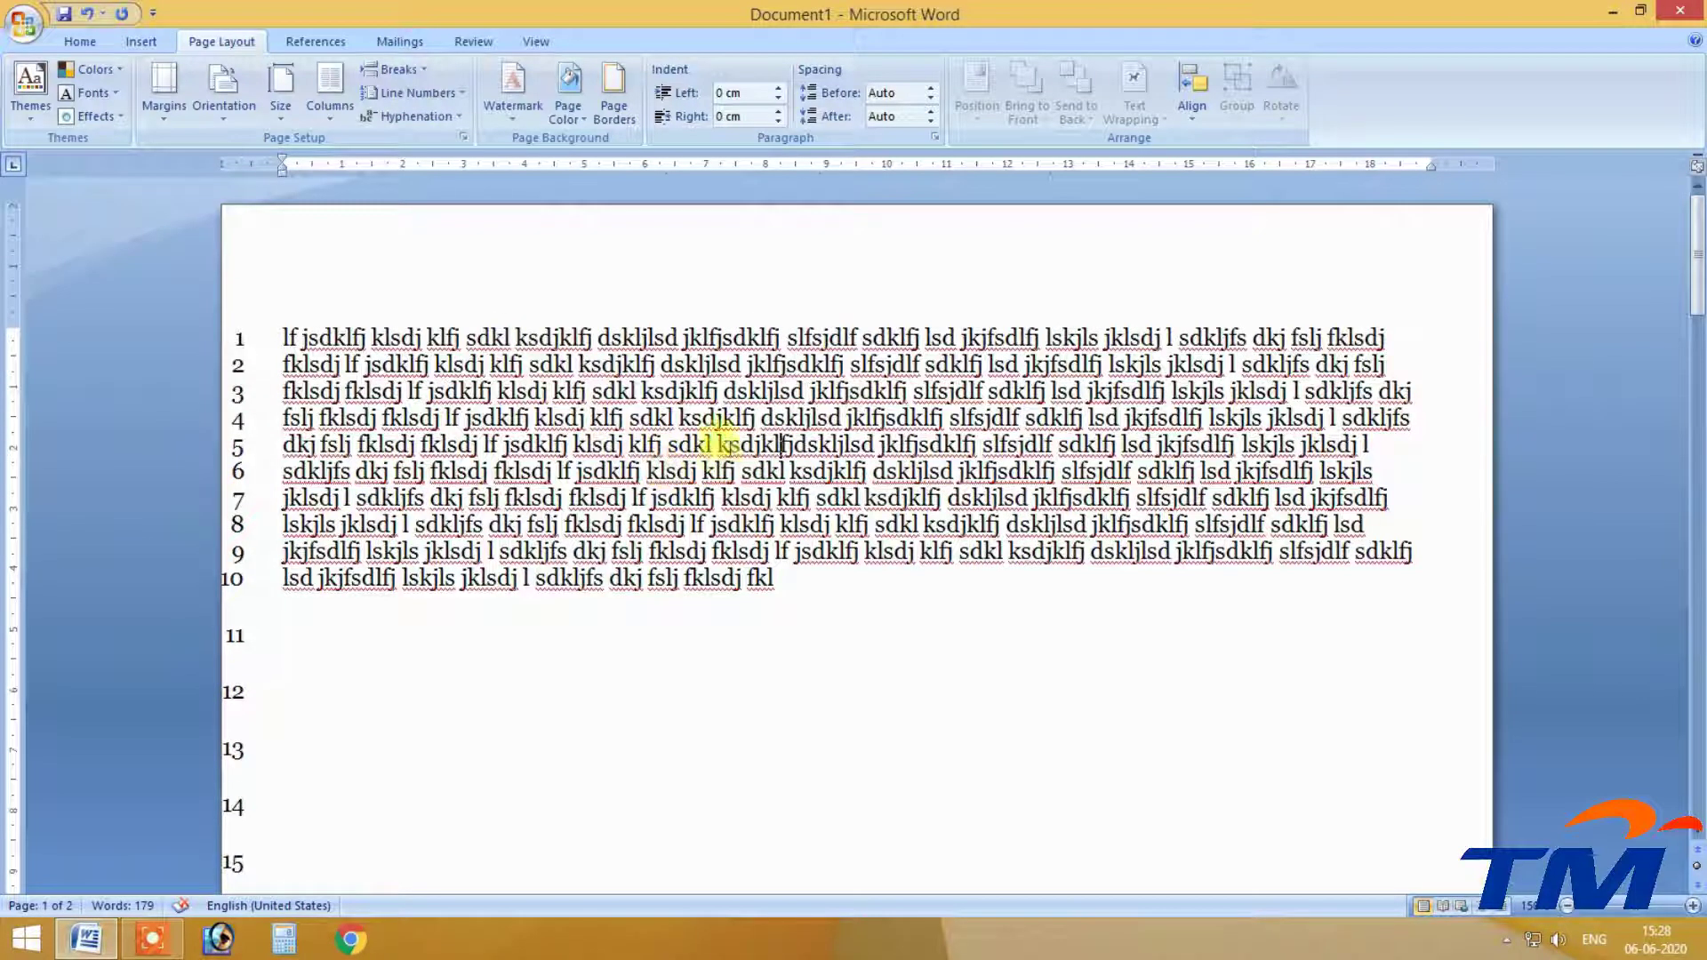
left_click(396, 68)
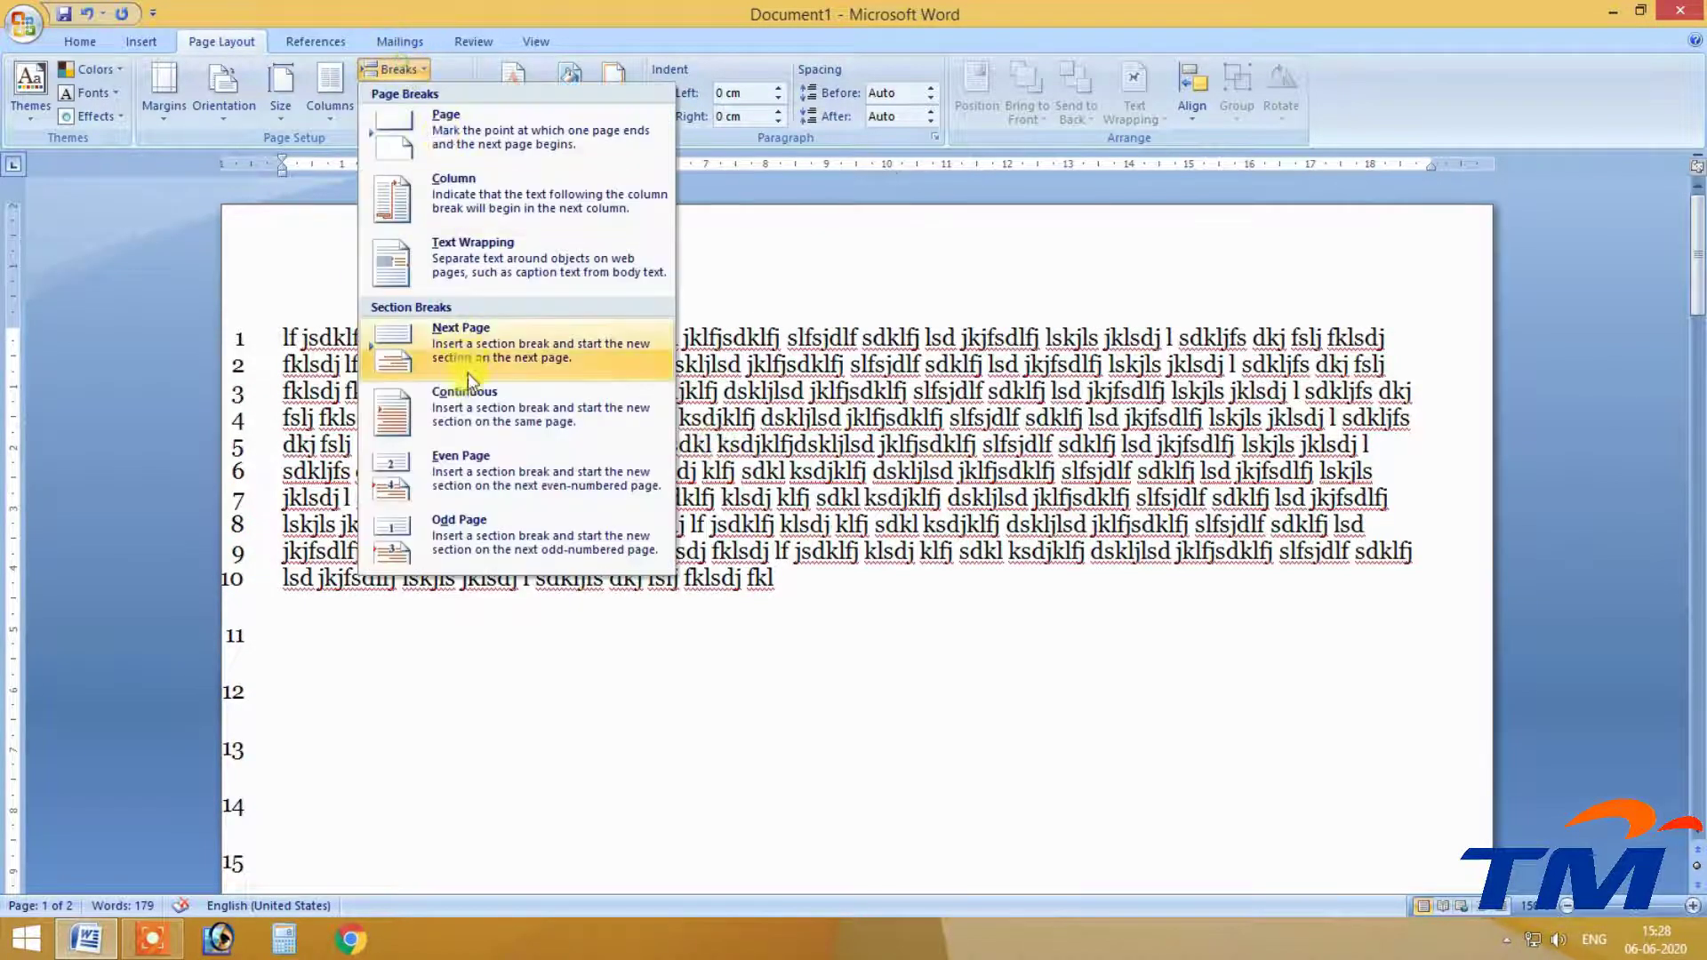
left_click(530, 414)
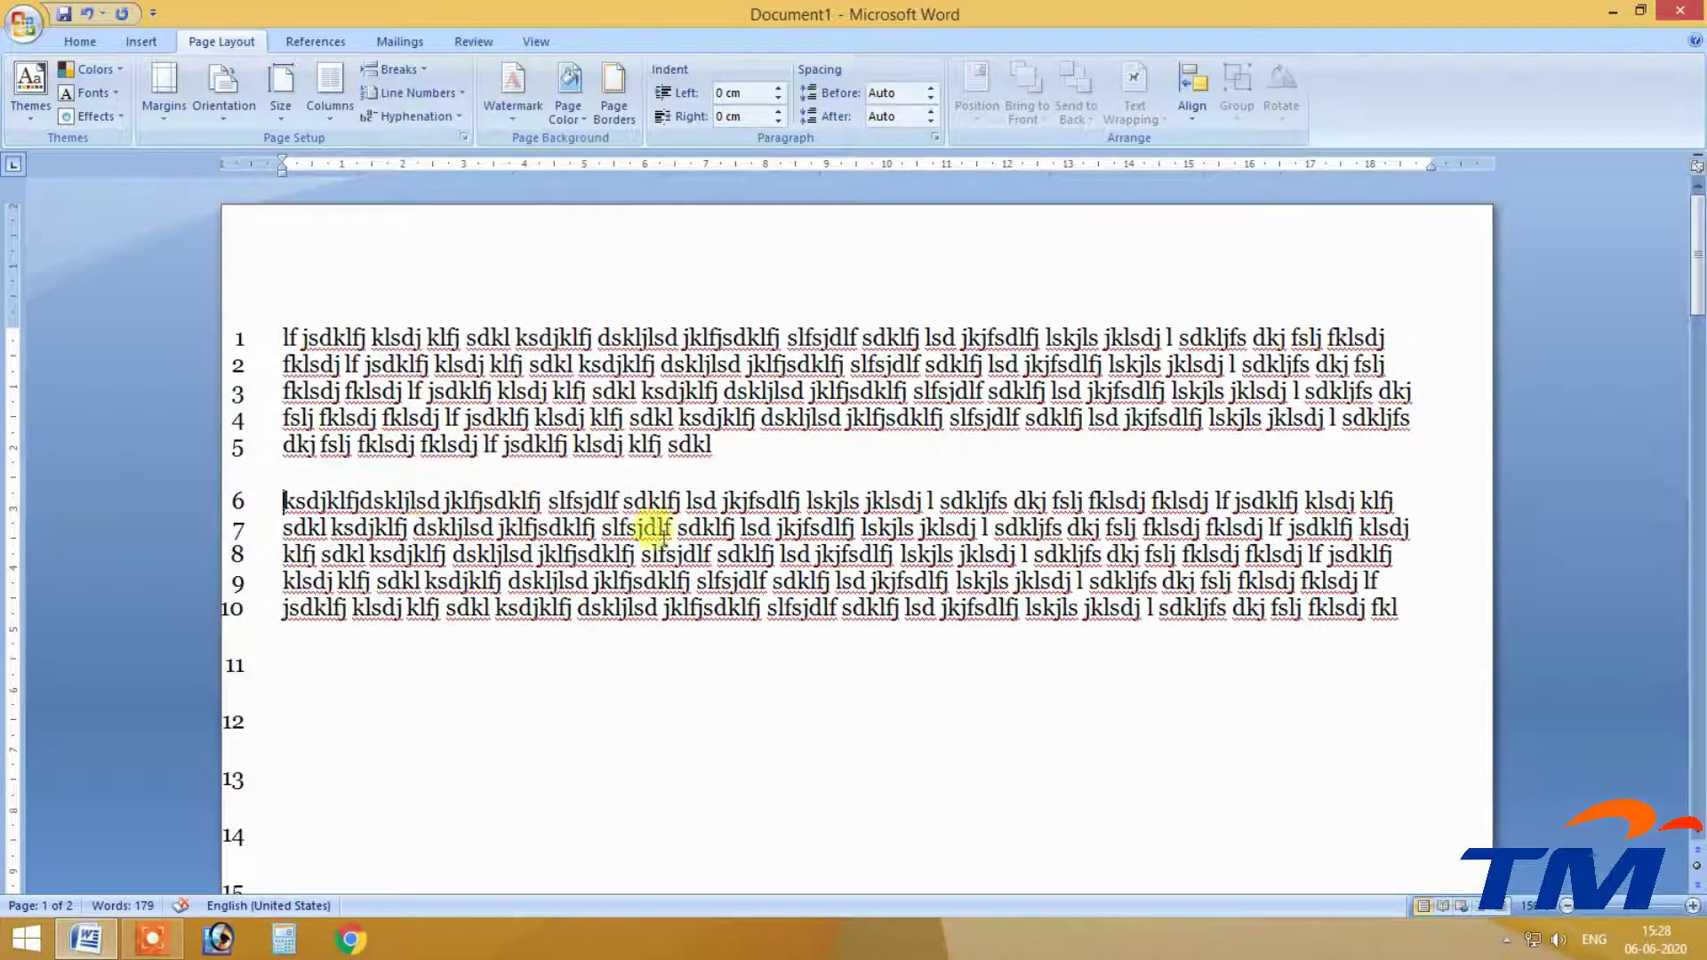
Set the line numbering of the whole document to restart at each section.
key("ctrl+a")
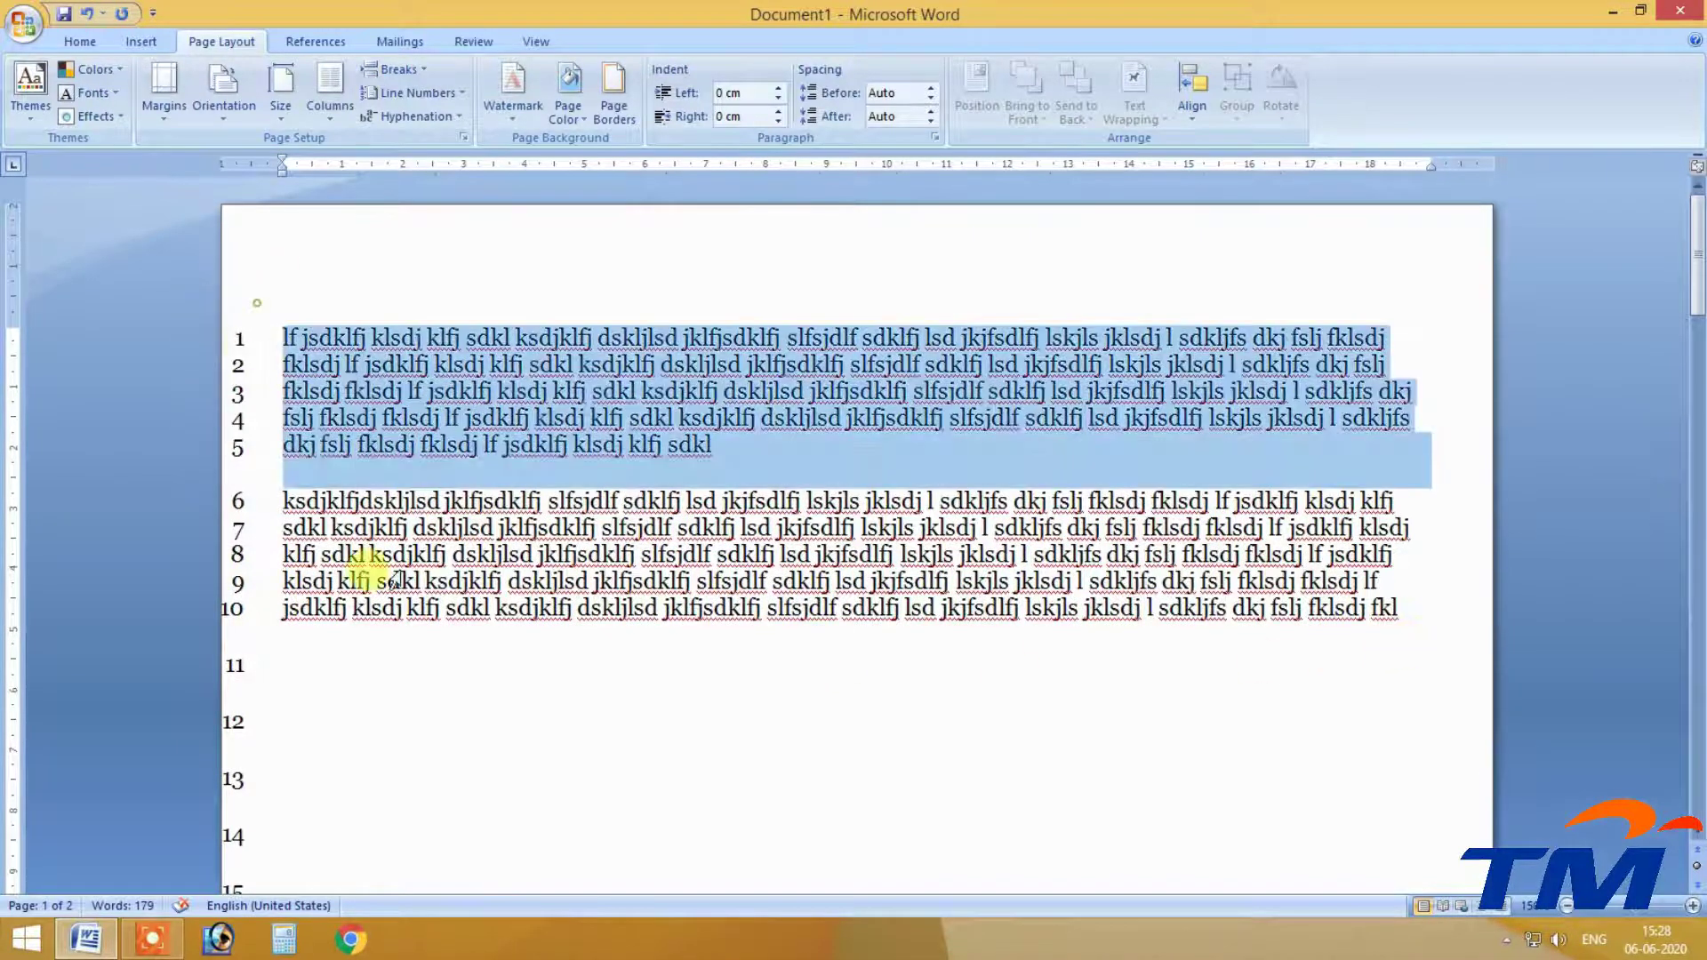
left_click(434, 93)
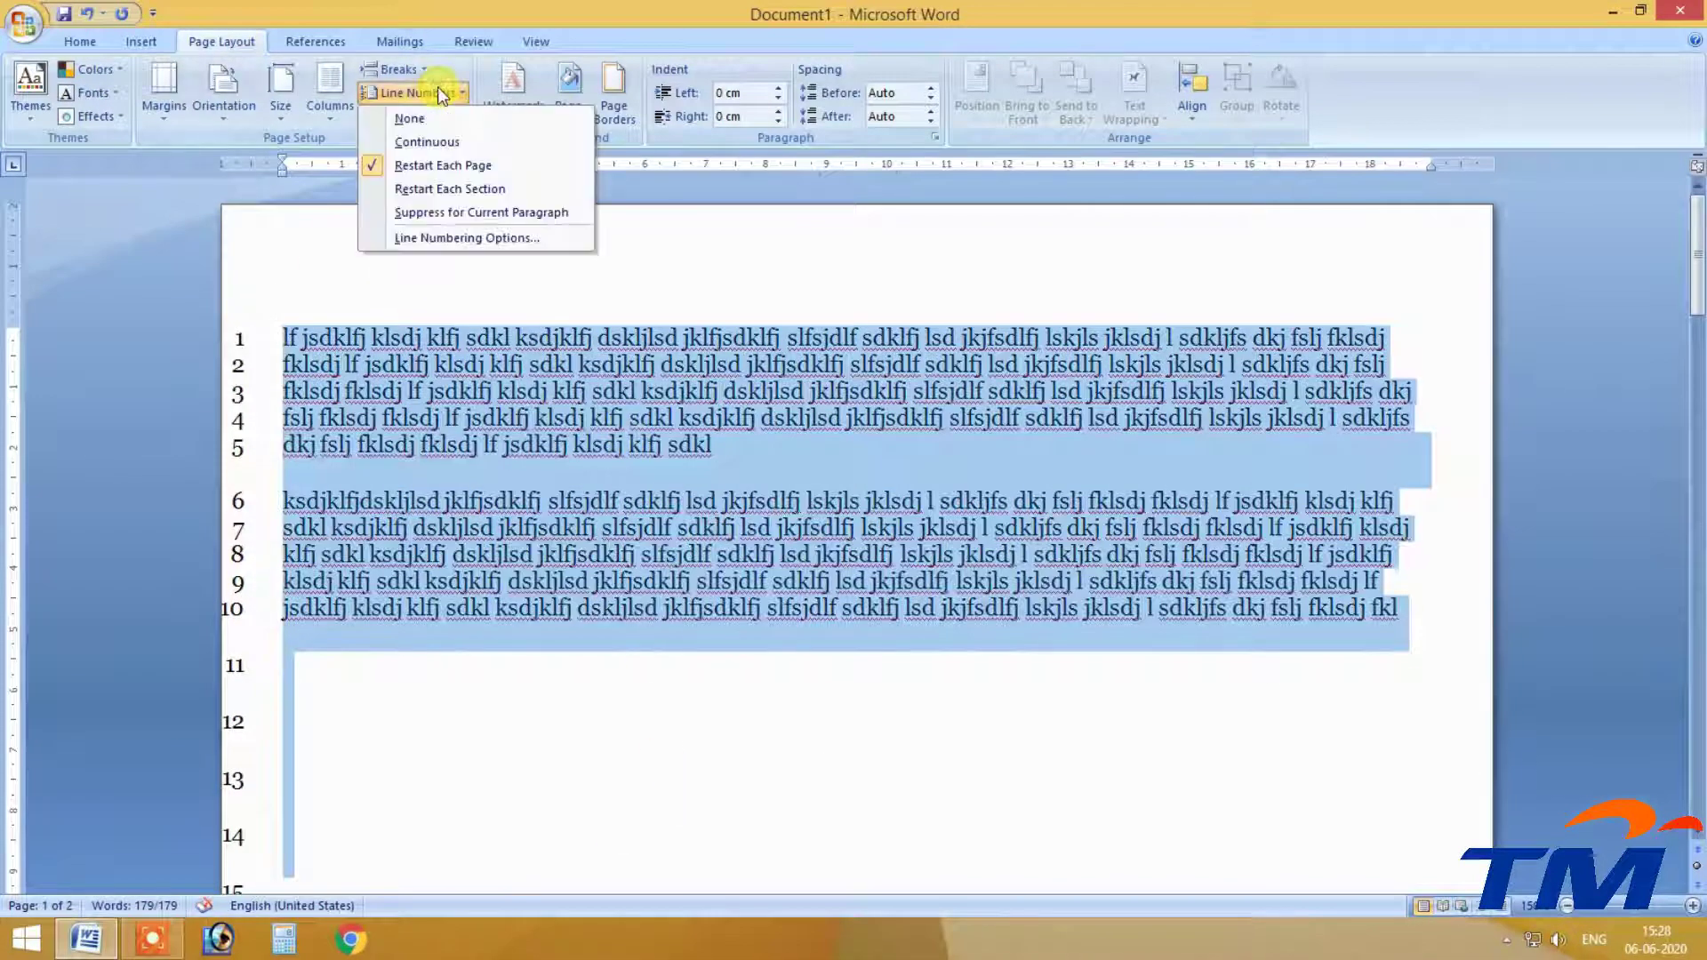
left_click(438, 190)
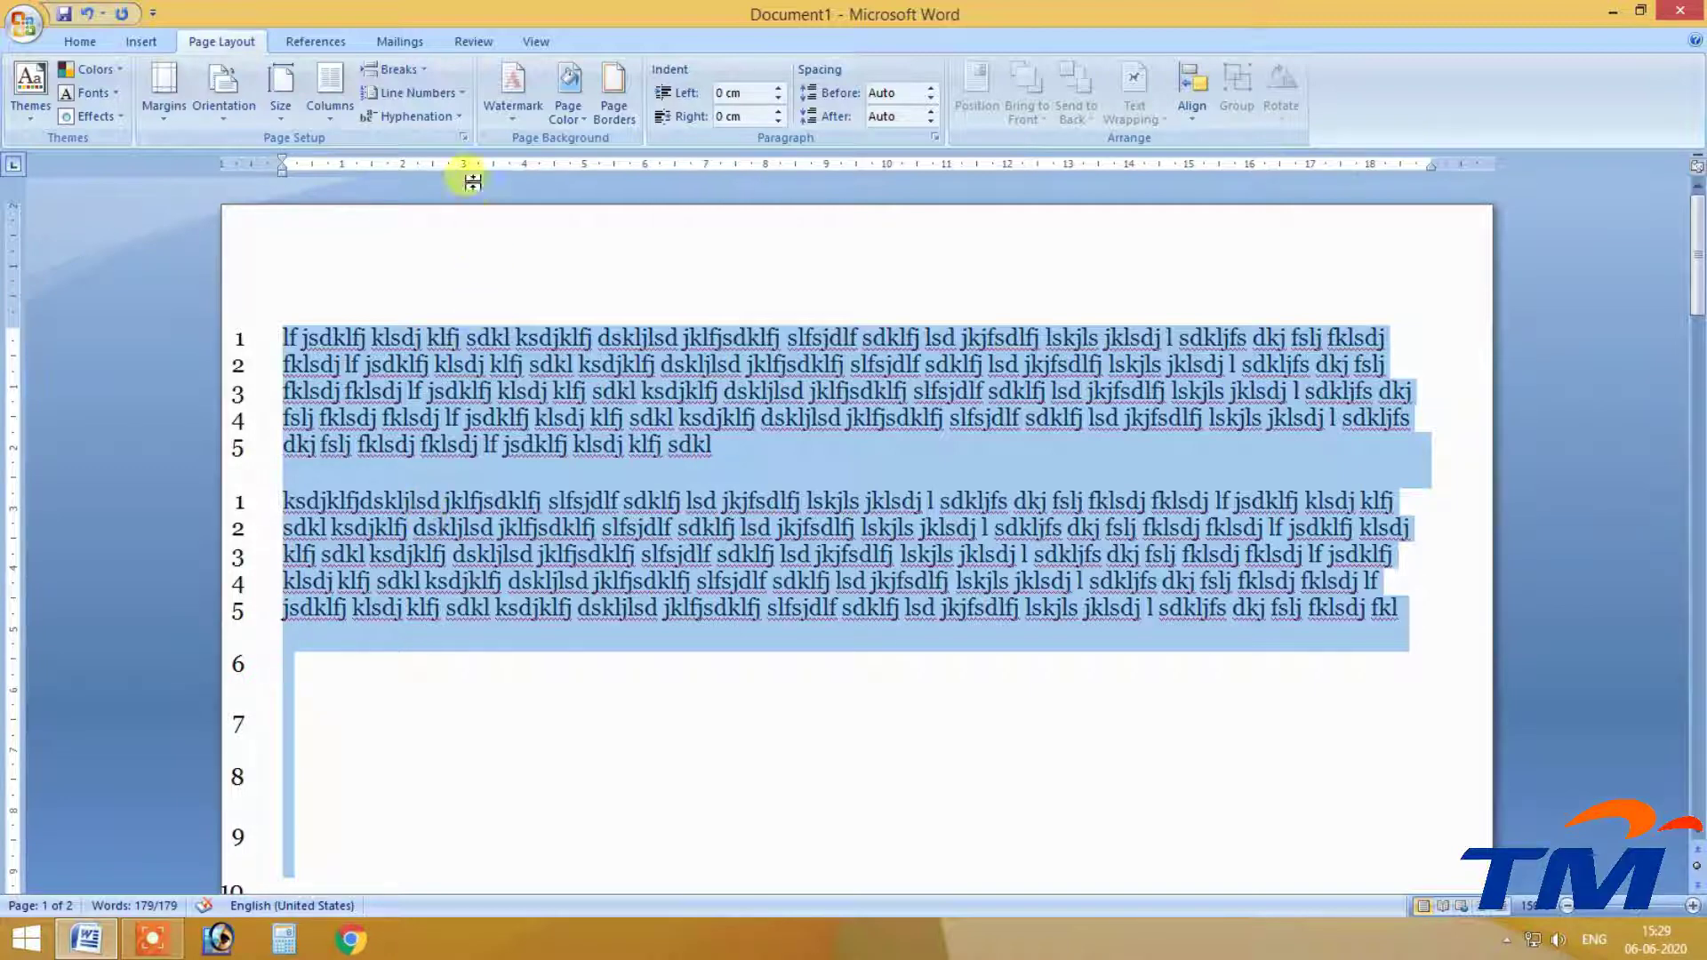
Remove the line numbers from the whole document and deselect the text.
left_click(413, 72)
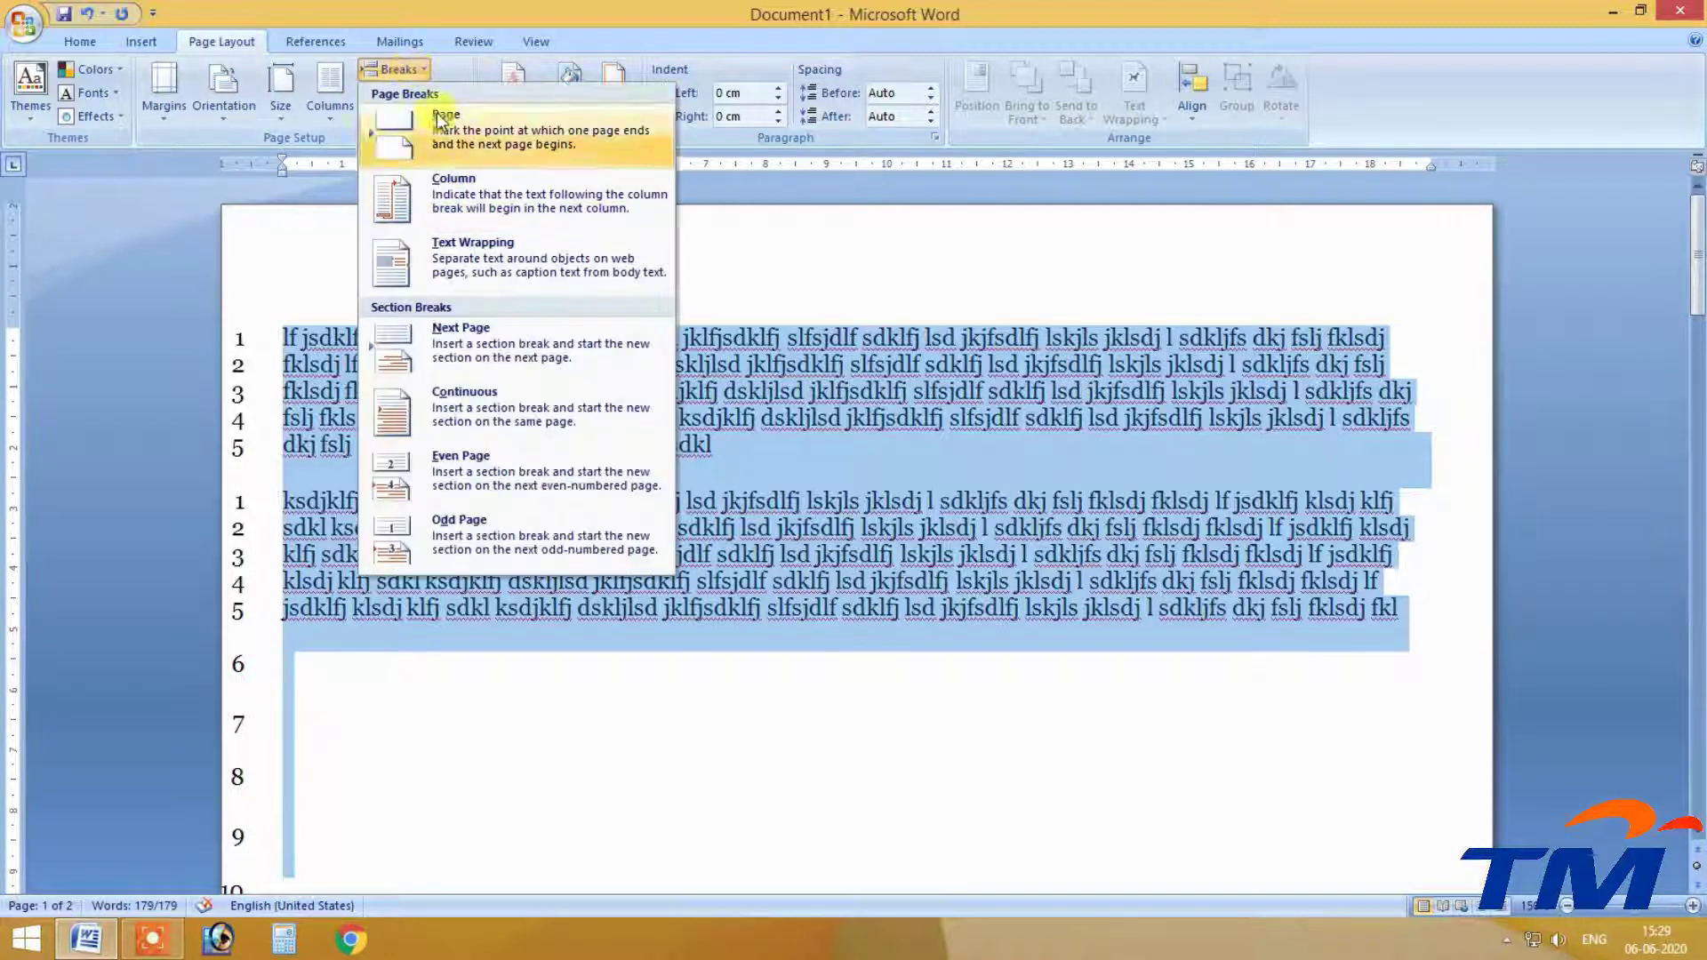
left_click(456, 94)
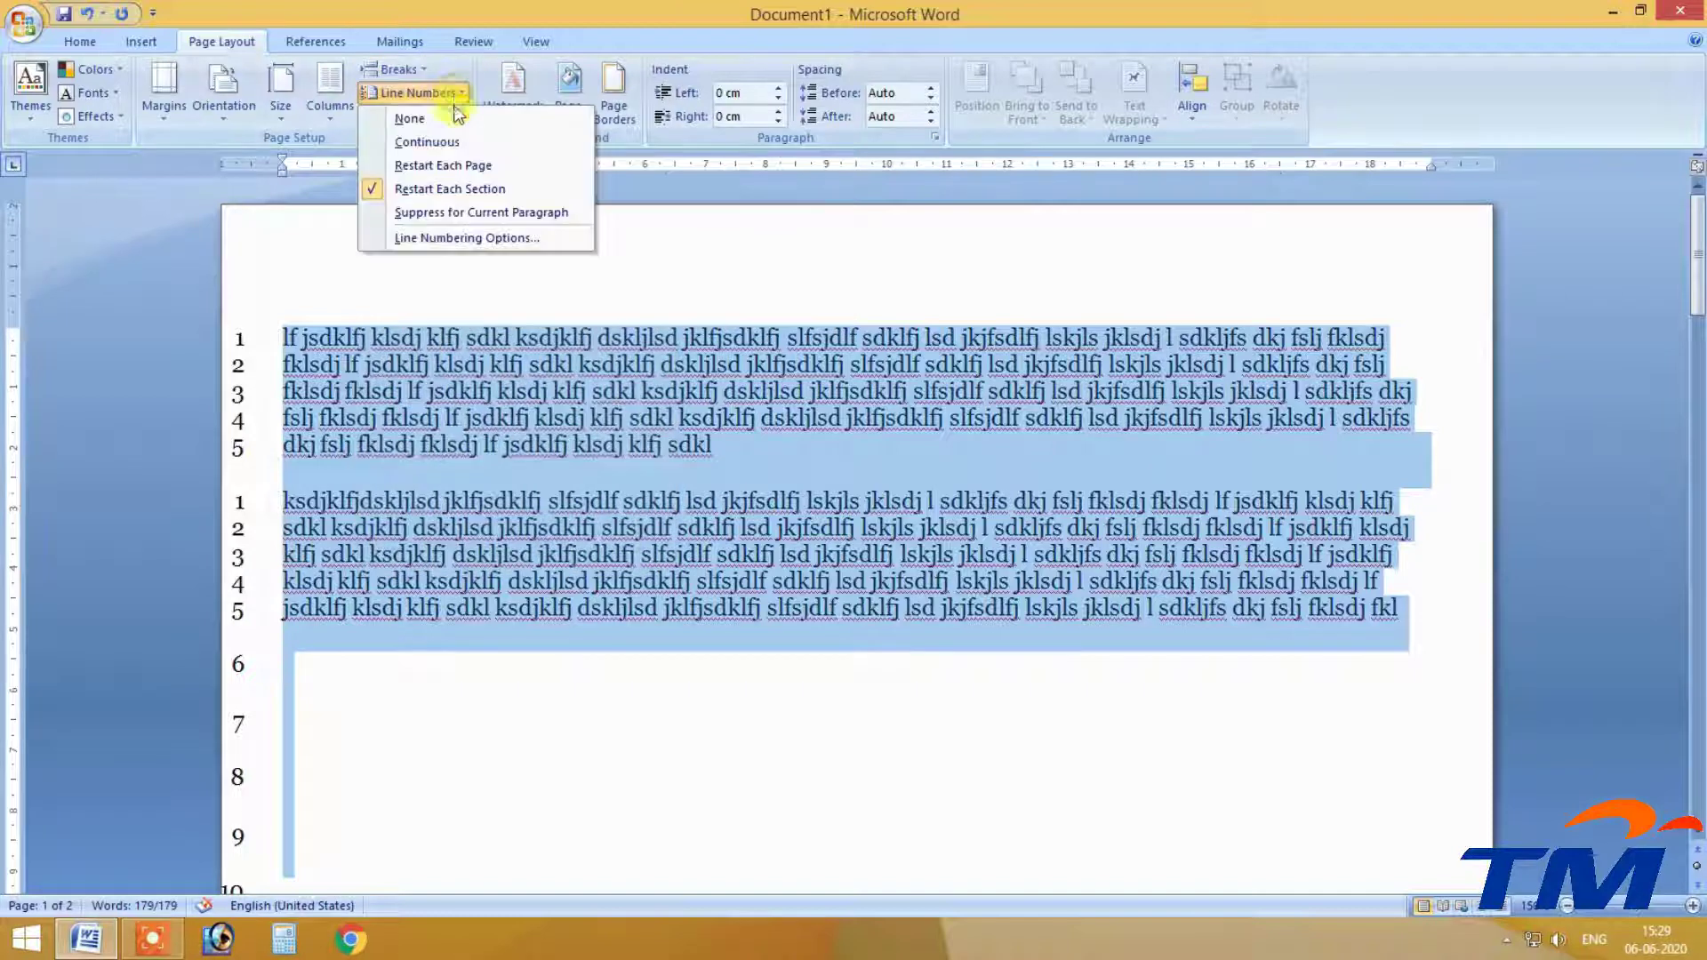
left_click(410, 119)
left_click(681, 446)
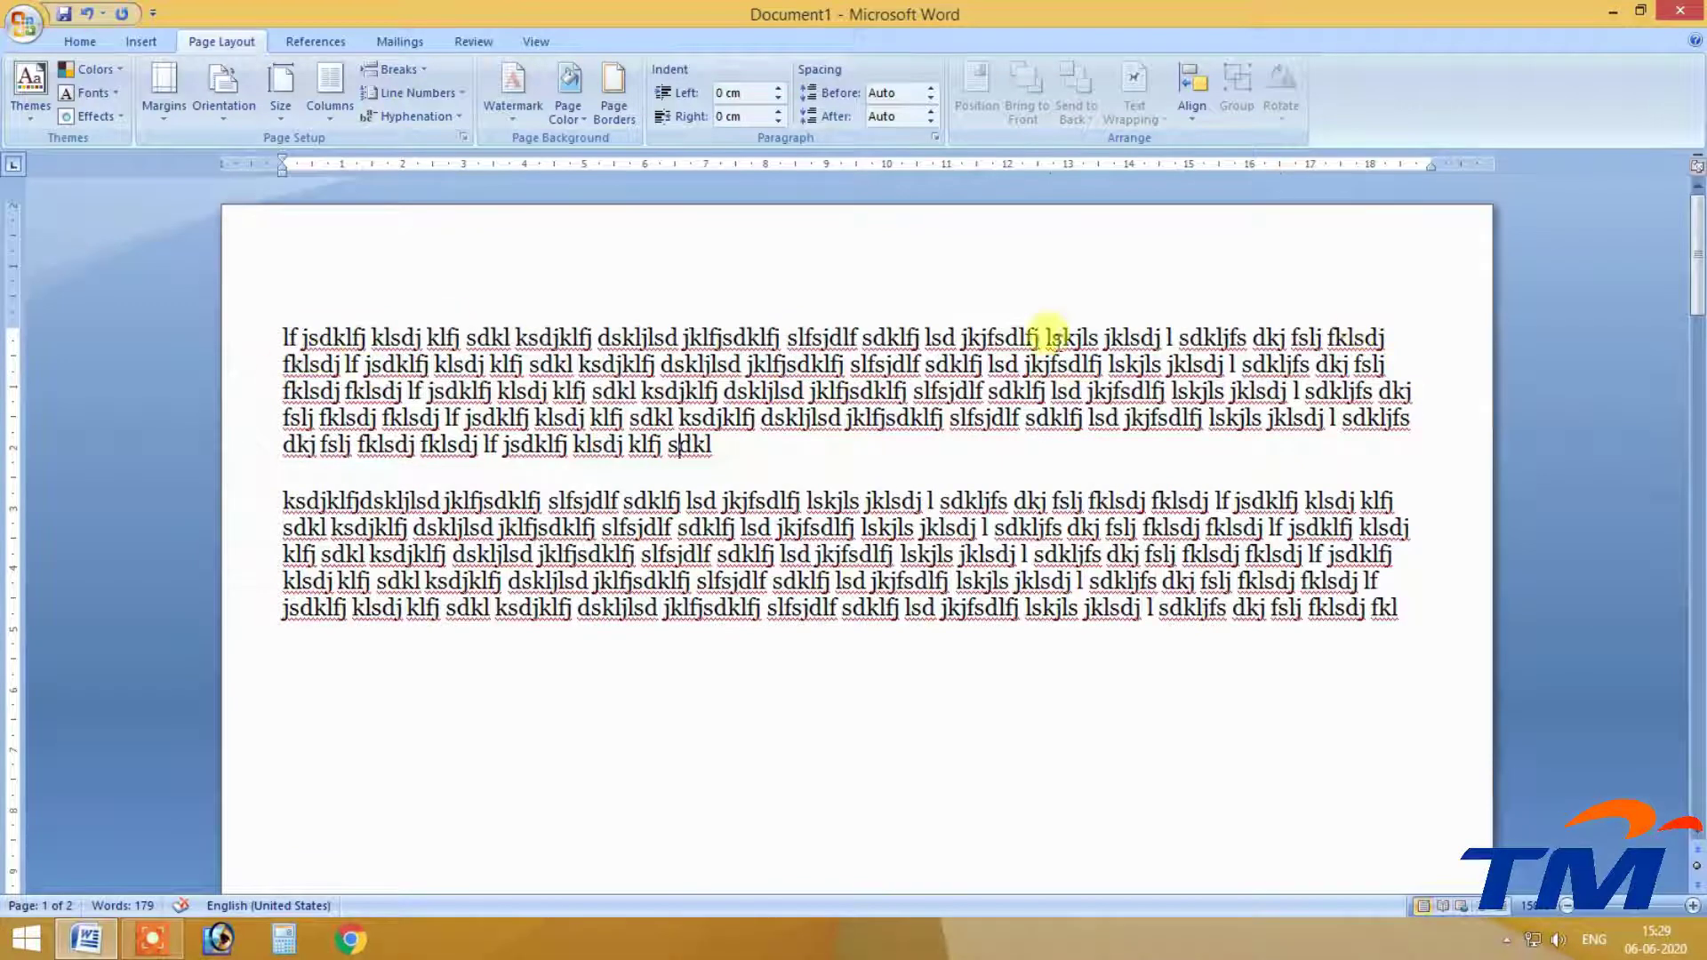
Insert "gfddfgdf" into the word "fklsdj" ending the first line, and hyphenate it manually as "fkgfdd-fgdflsdj".
left_click(1349, 339)
type("gfddfgdflsdj fklsdj")
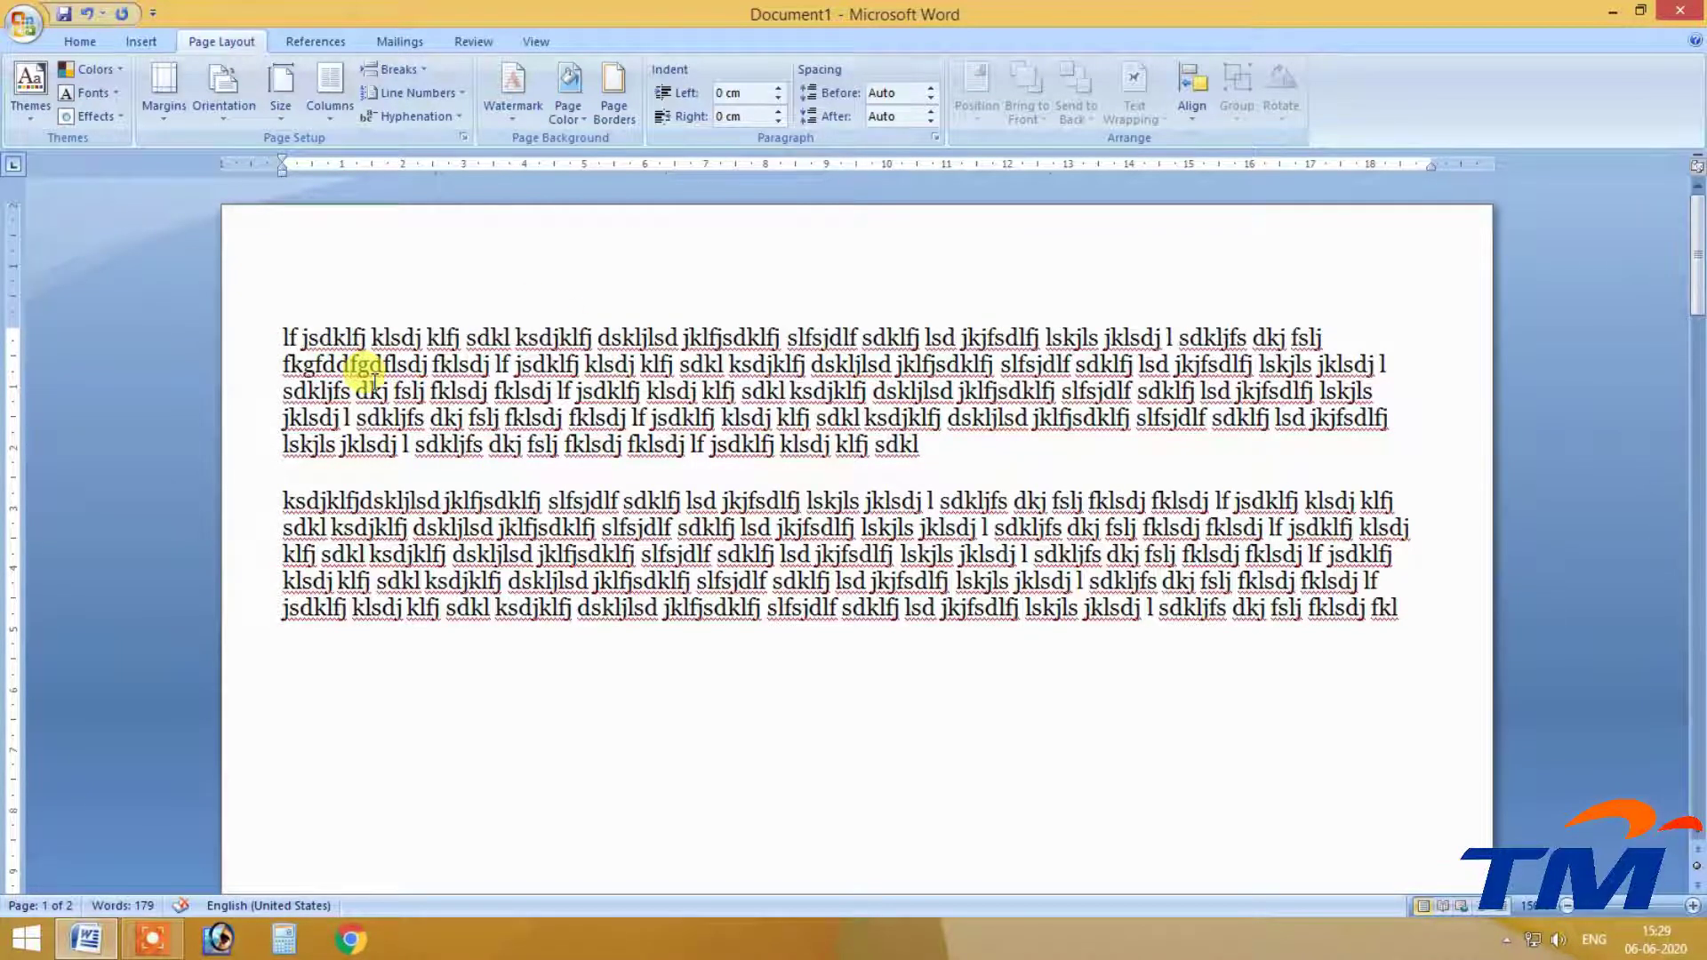
left_click(365, 374)
type("=")
key("BackSpace")
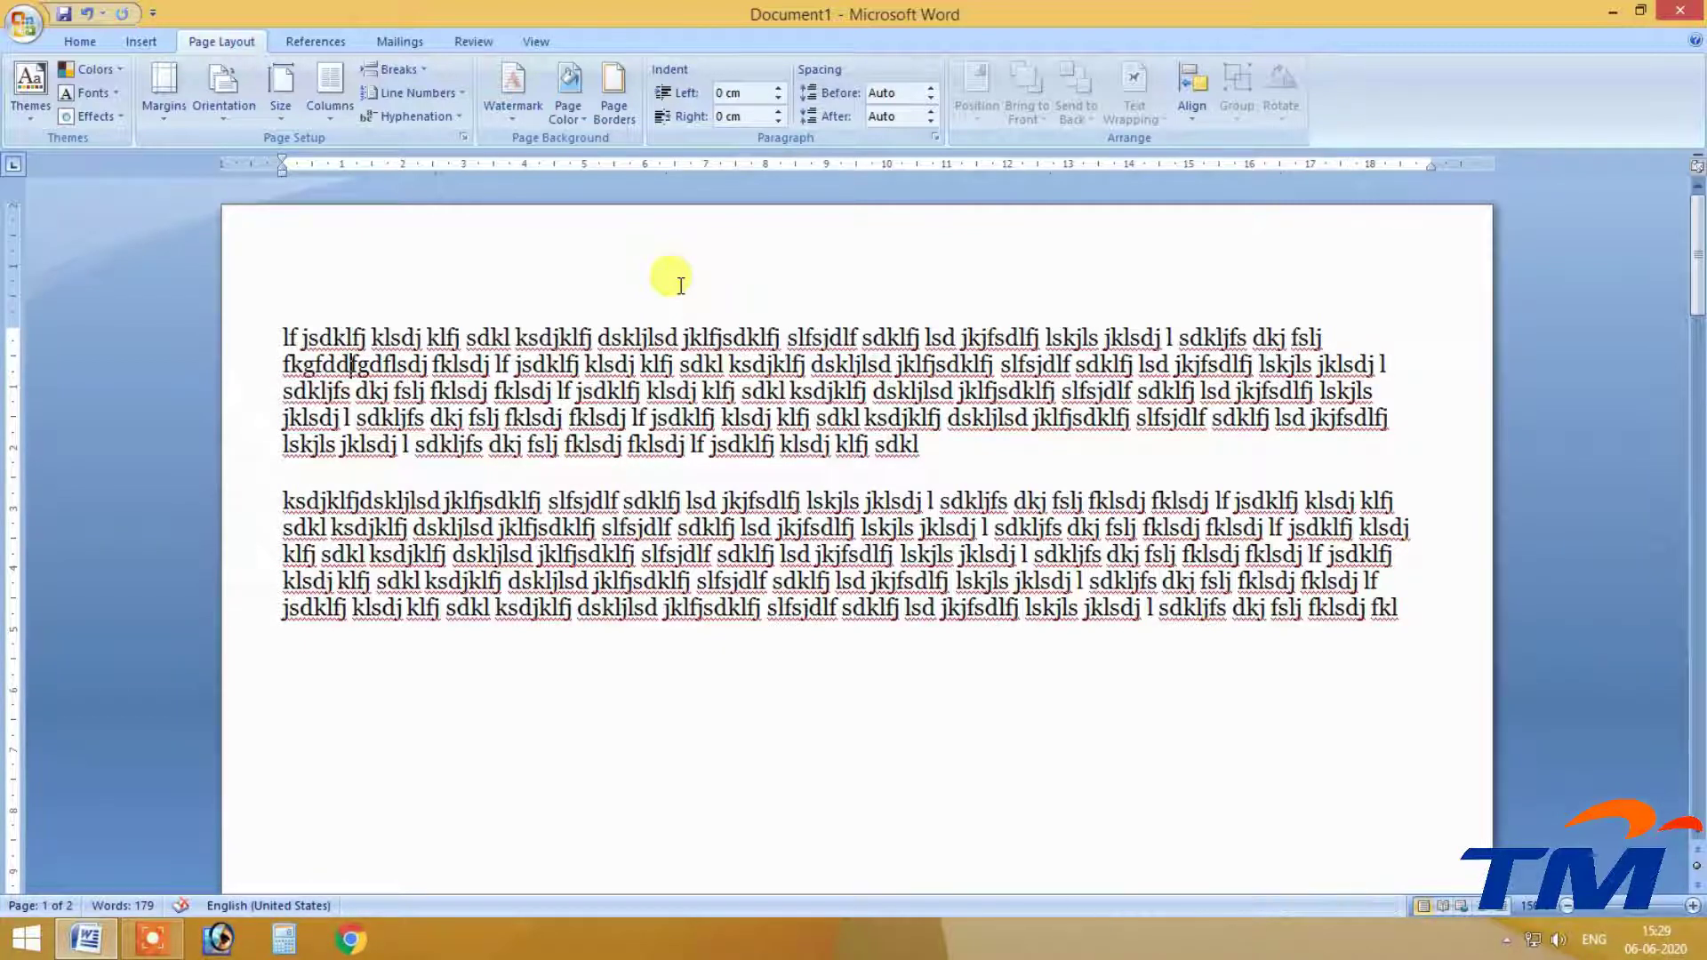
type("-")
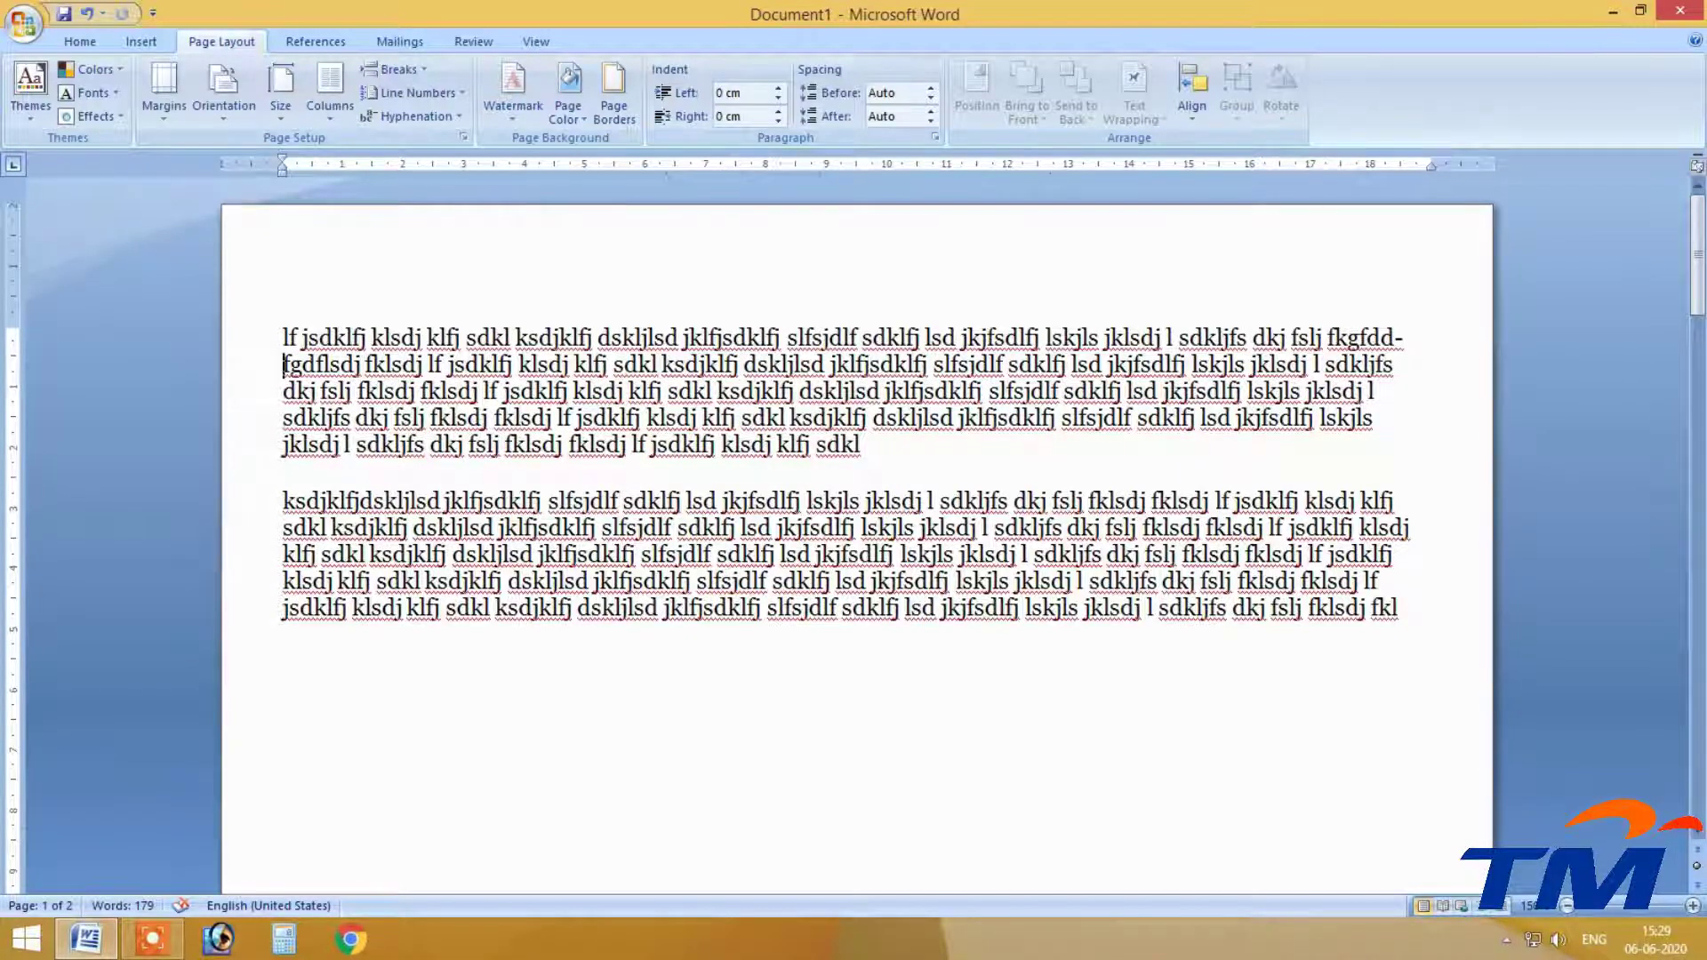
Try "+" and "=" in place of the hyphen in "fkgfdd-fgdflsdj", and put the hyphen back.
left_click(1401, 335)
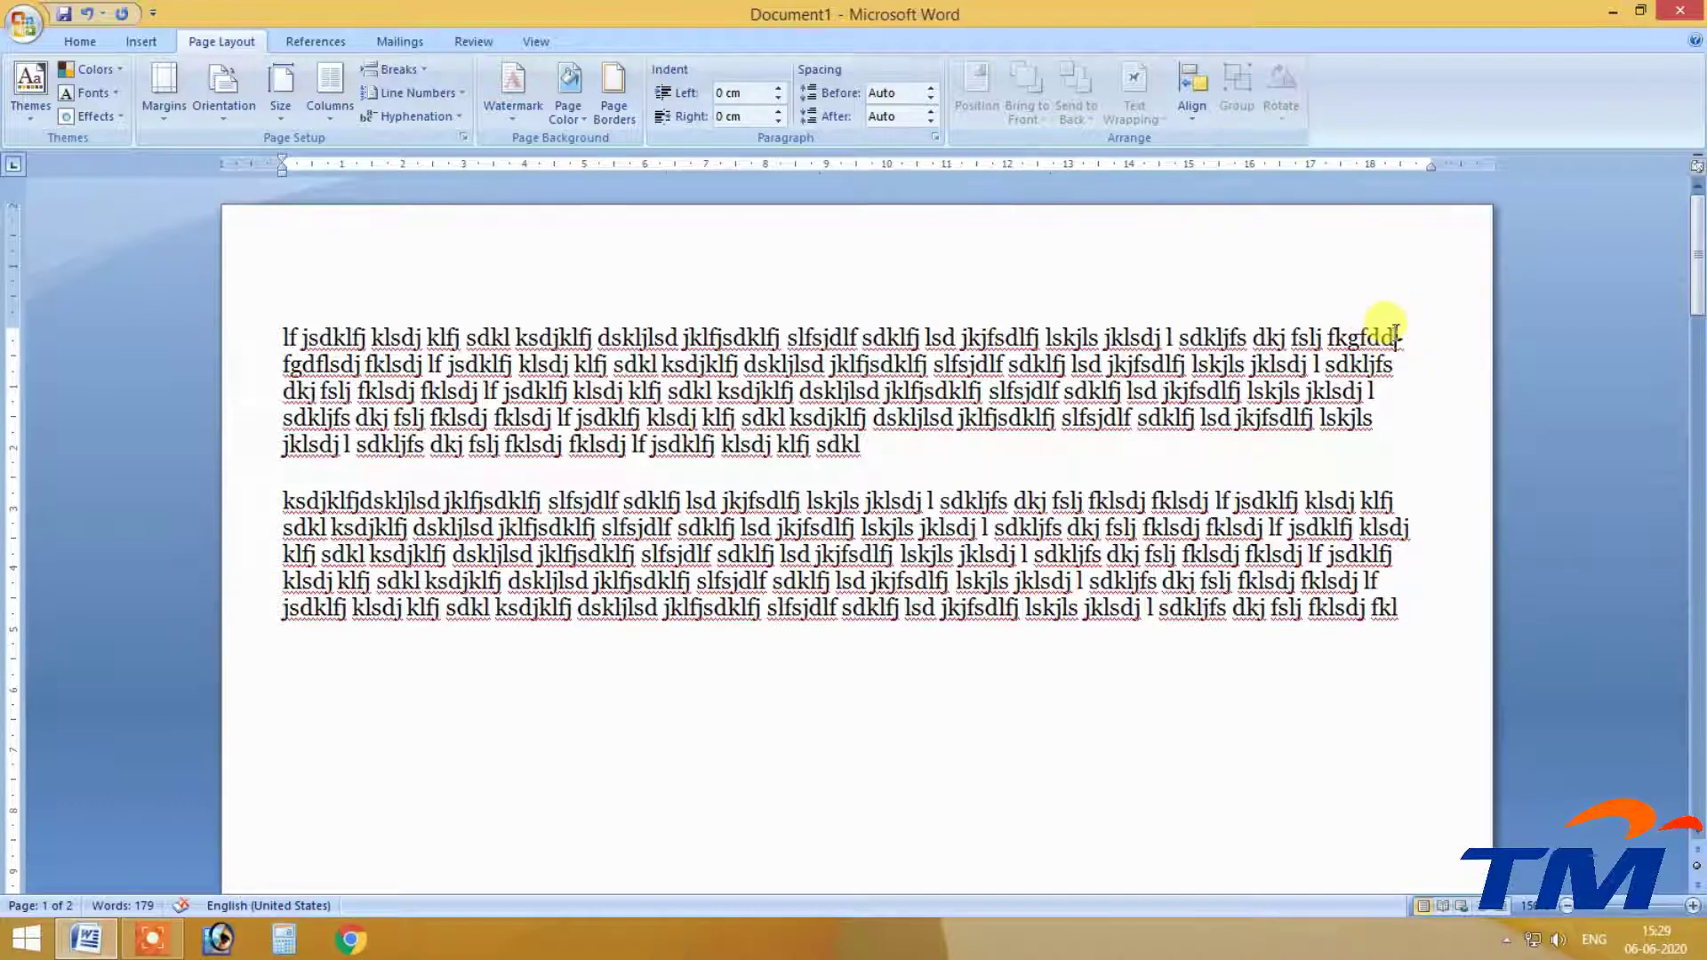
left_click_drag(1402, 335, 1394, 336)
type("+")
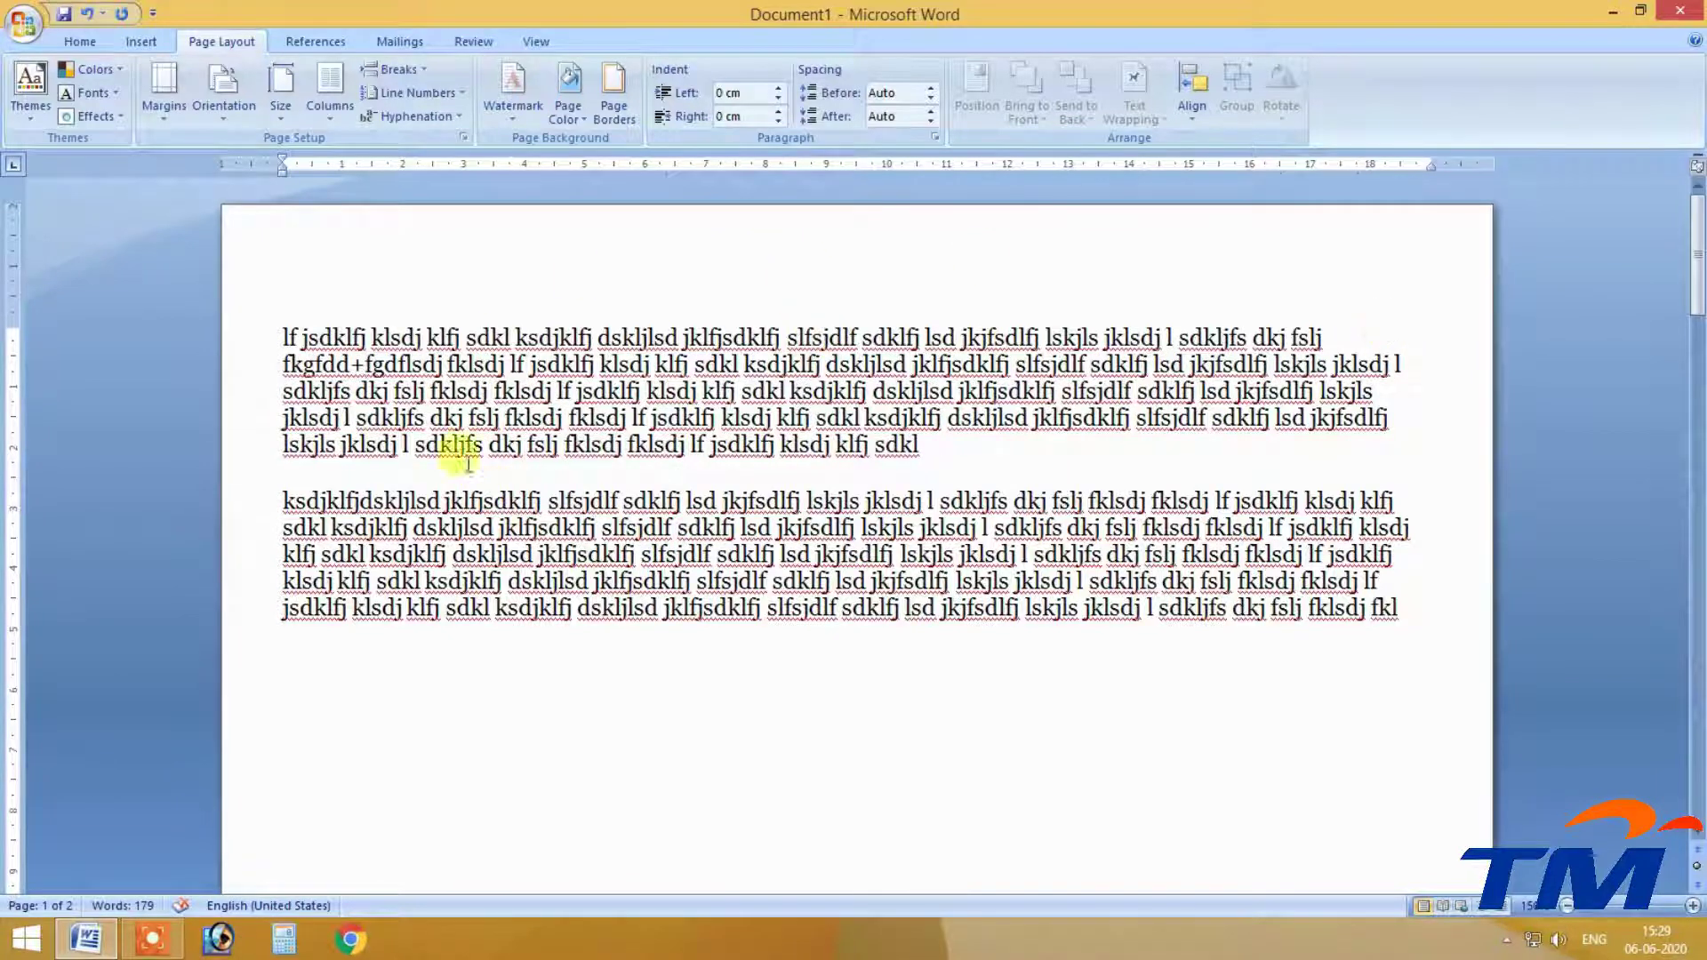
left_click_drag(365, 363, 354, 364)
type("=")
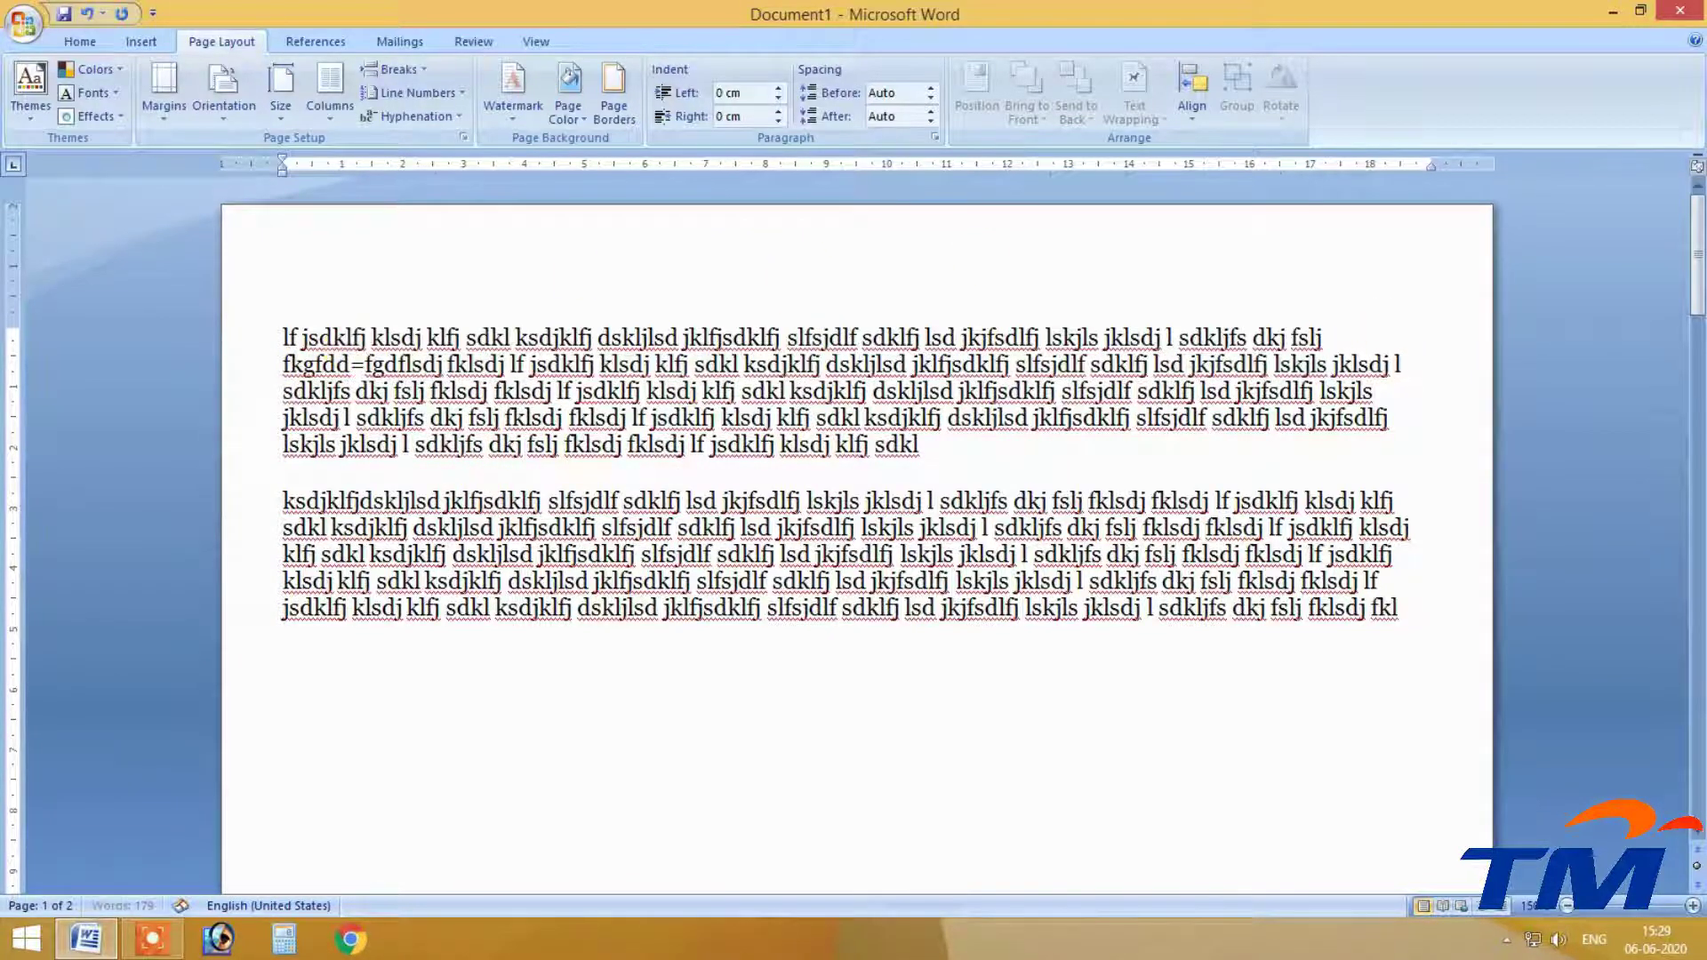
key("BackSpace")
type("-")
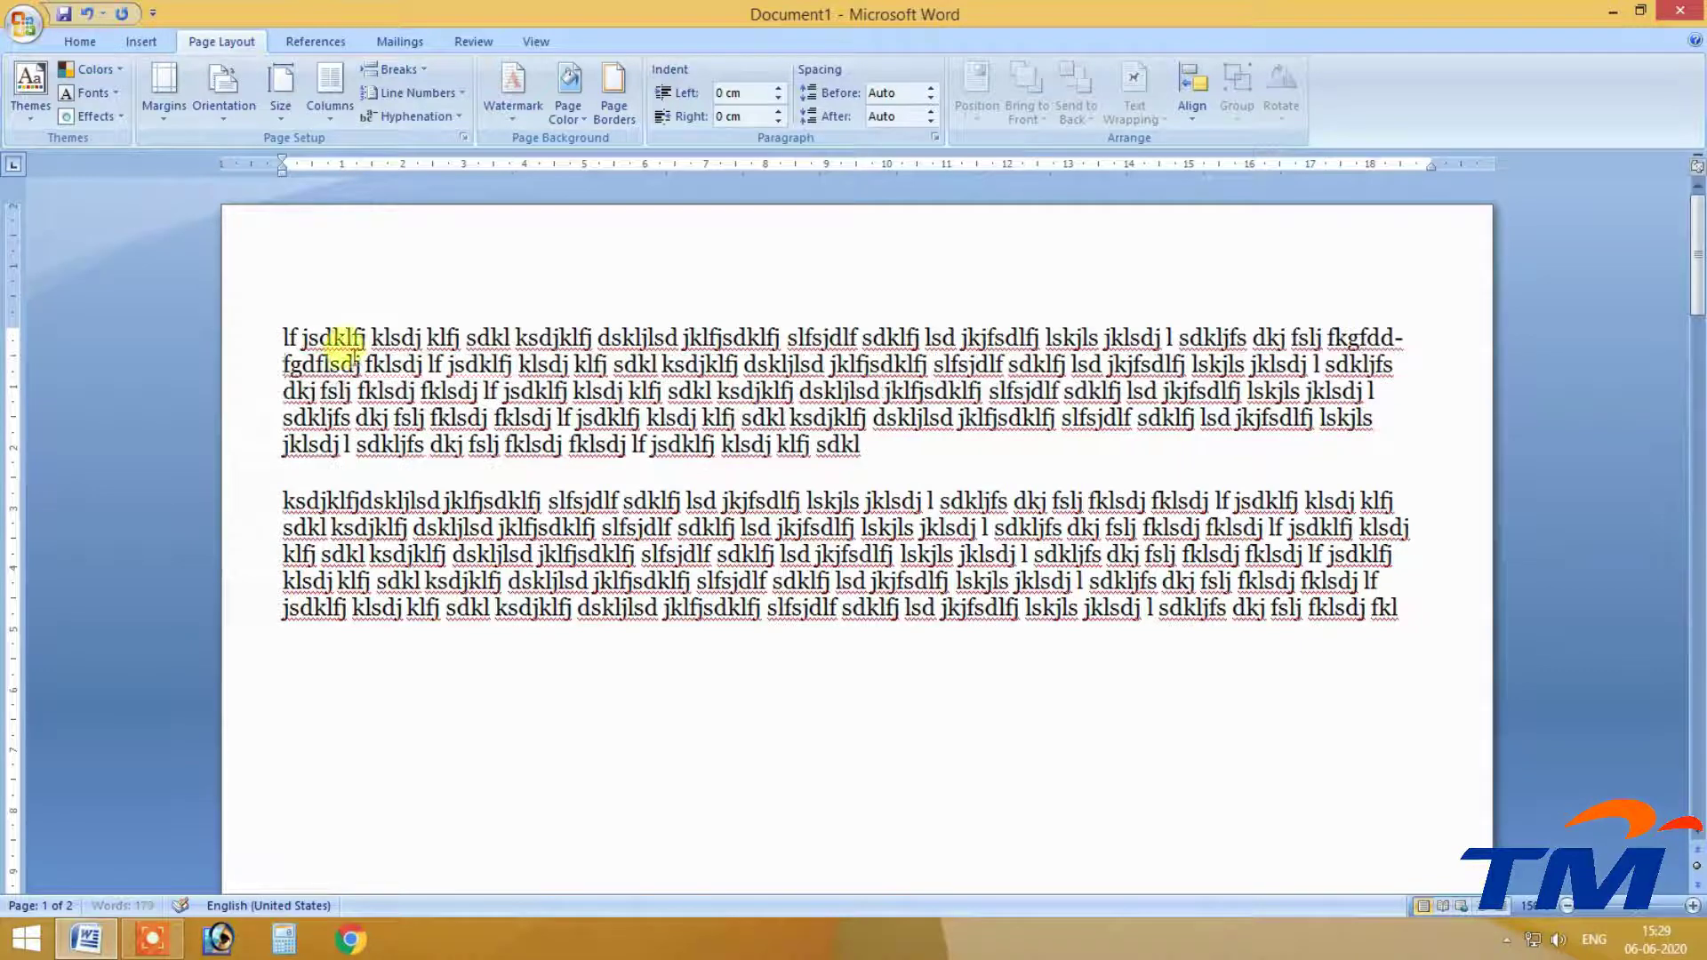
Insert a hyphen into the last word of the second line, making it "sdkl-jfs".
left_click(1370, 365)
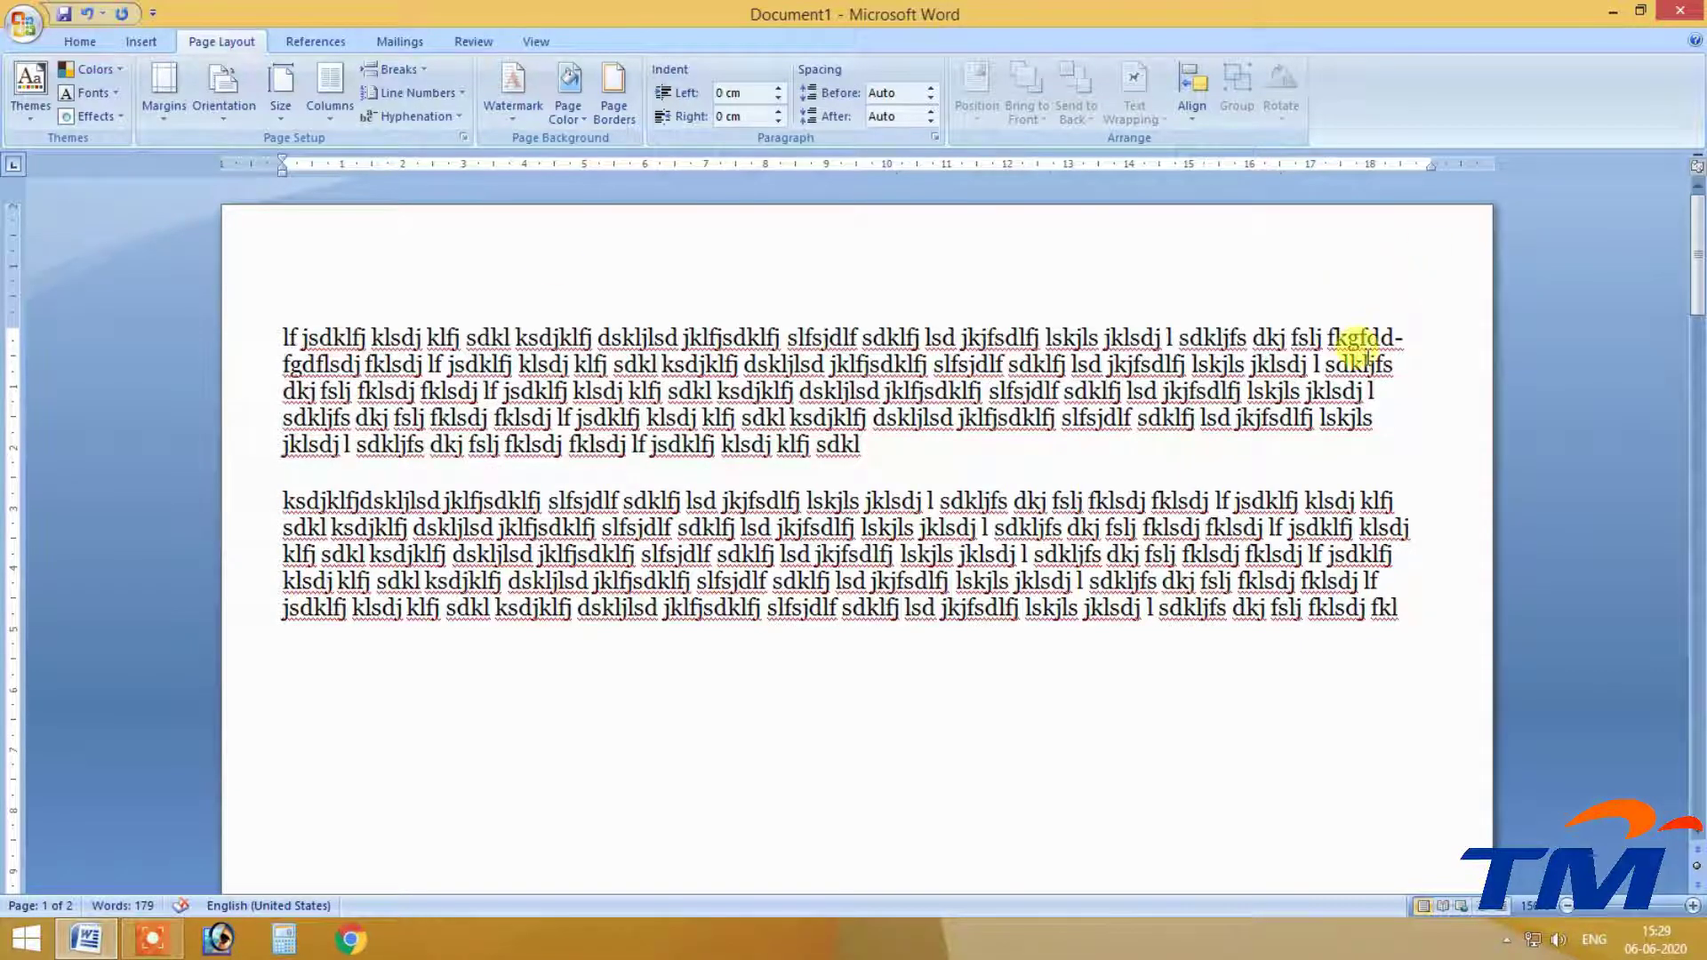
type("-")
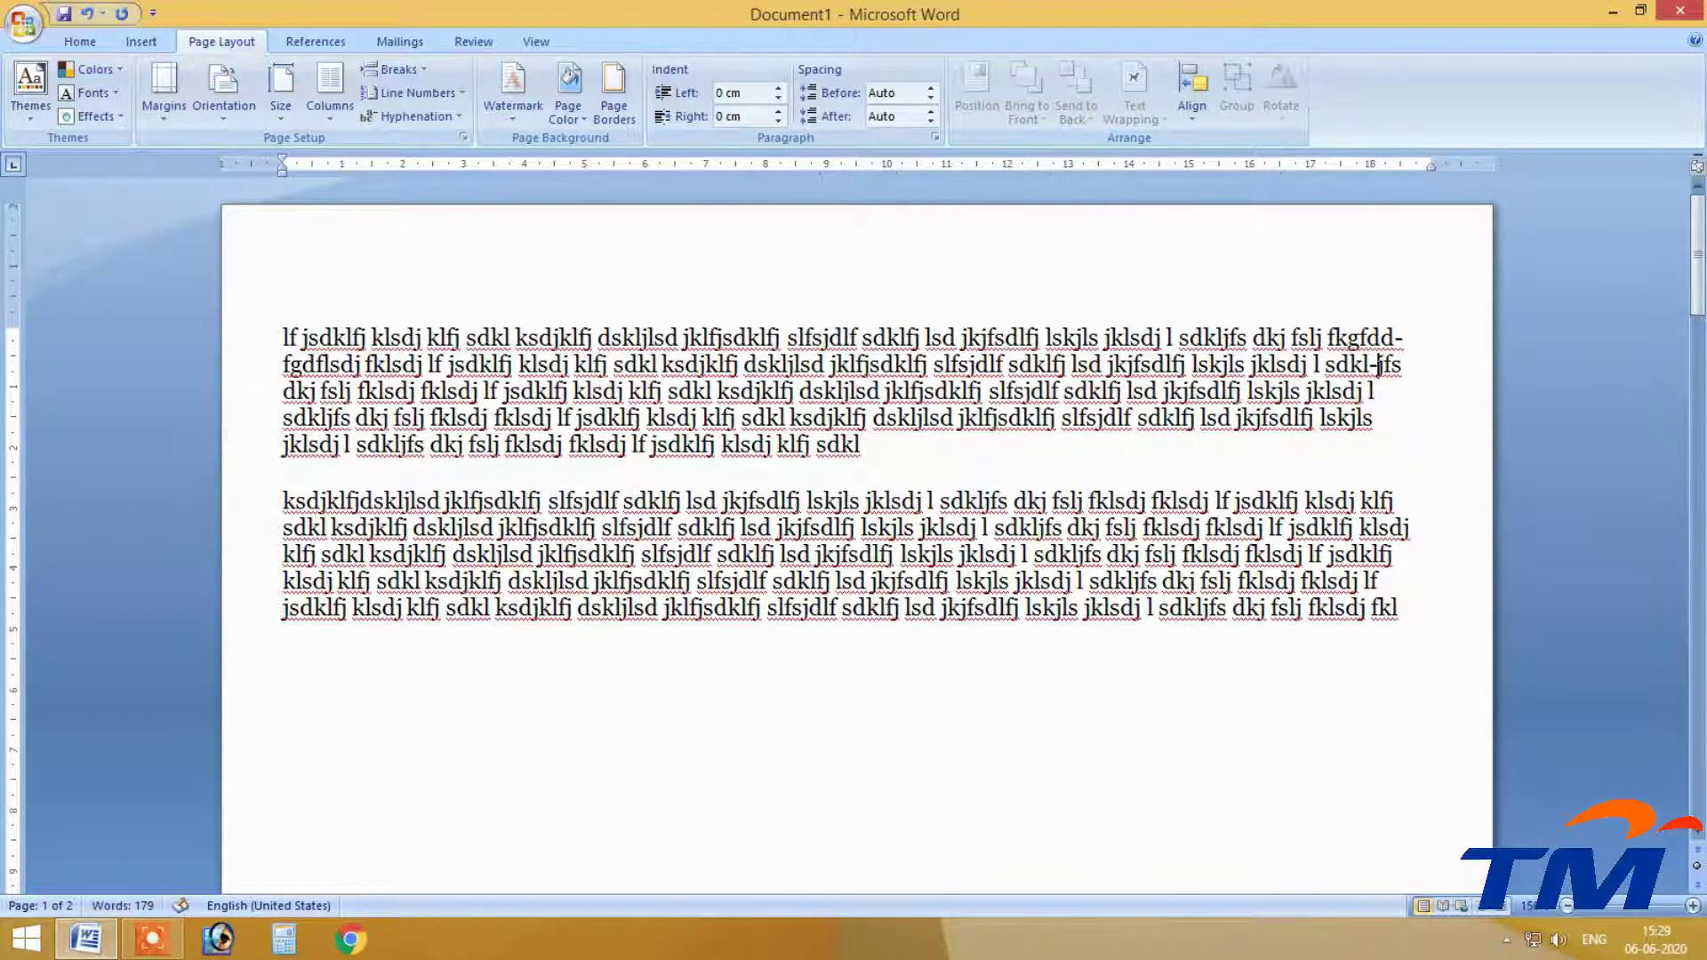
Remove the hyphen from "sdkl-jfs" and join "dkj fslj" at the start of the third line into "dkjfslj".
key("BackSpace")
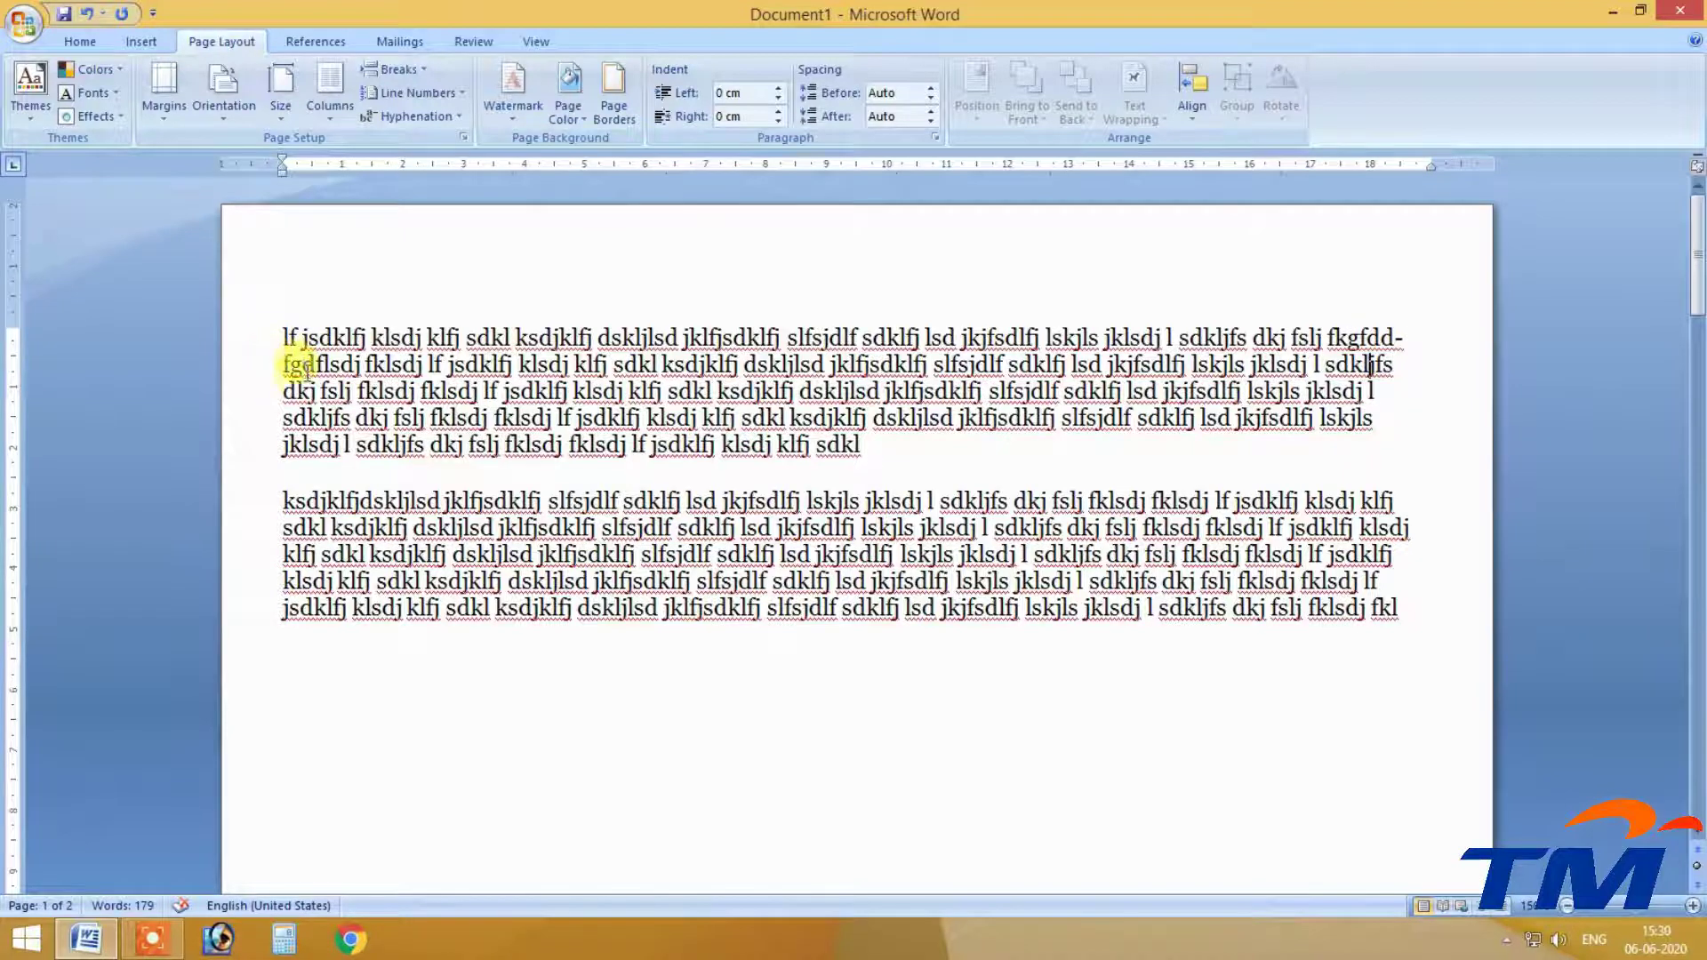
left_click(319, 391)
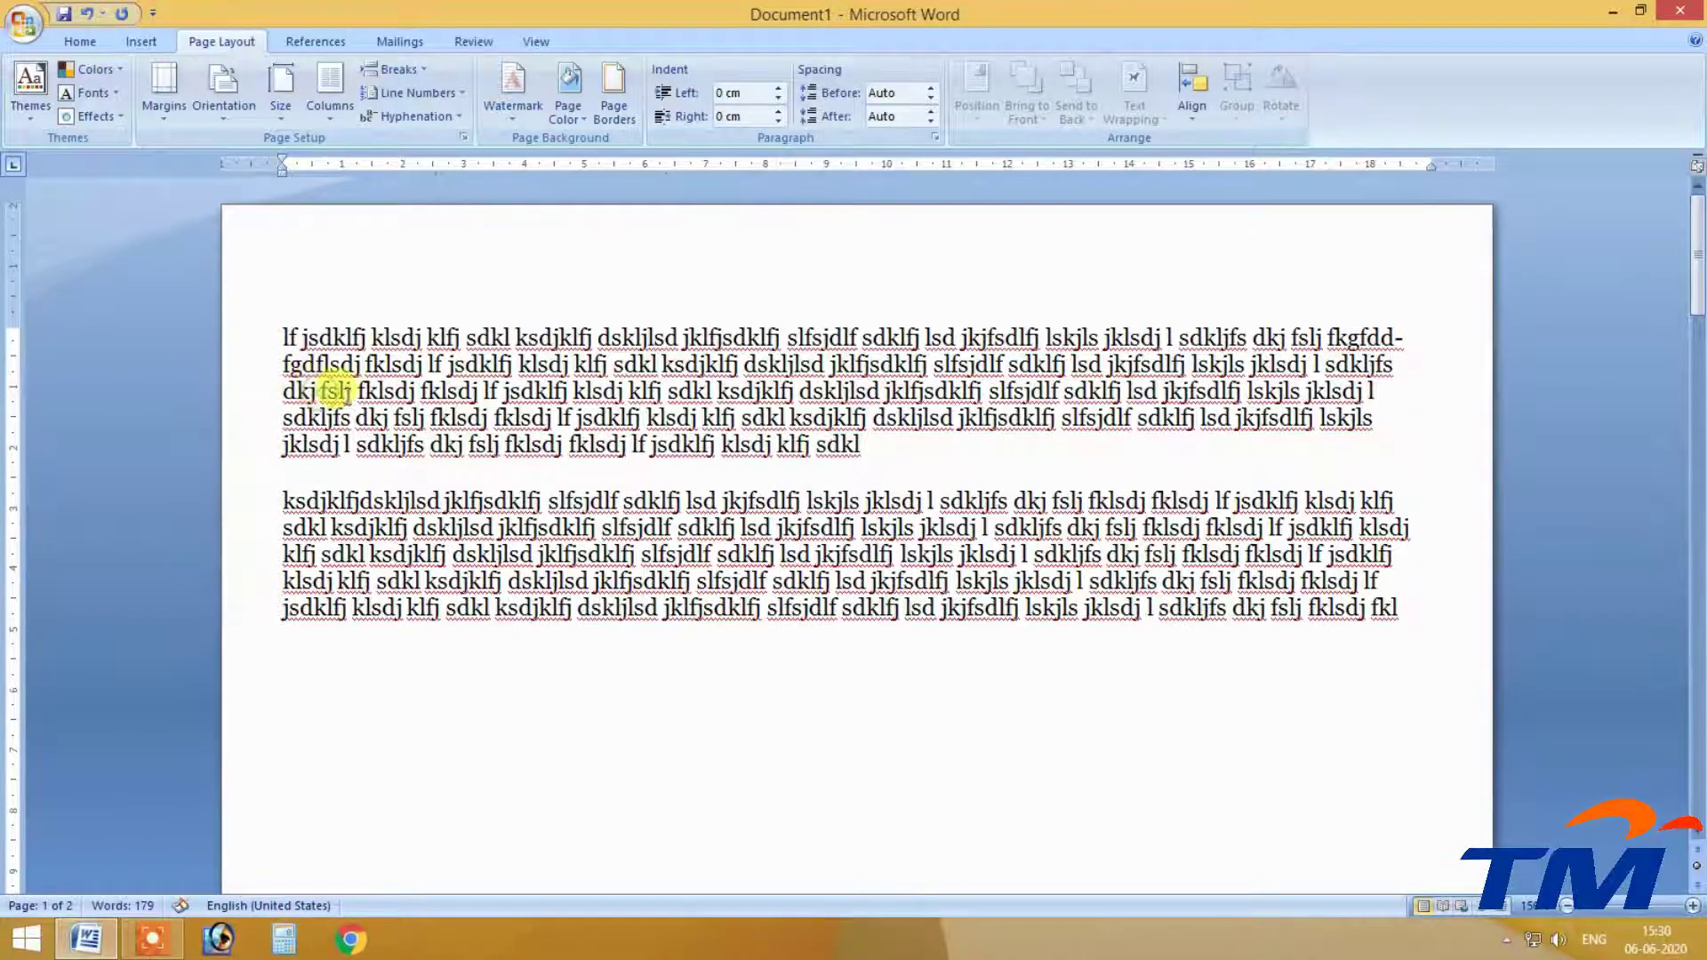
key("BackSpace")
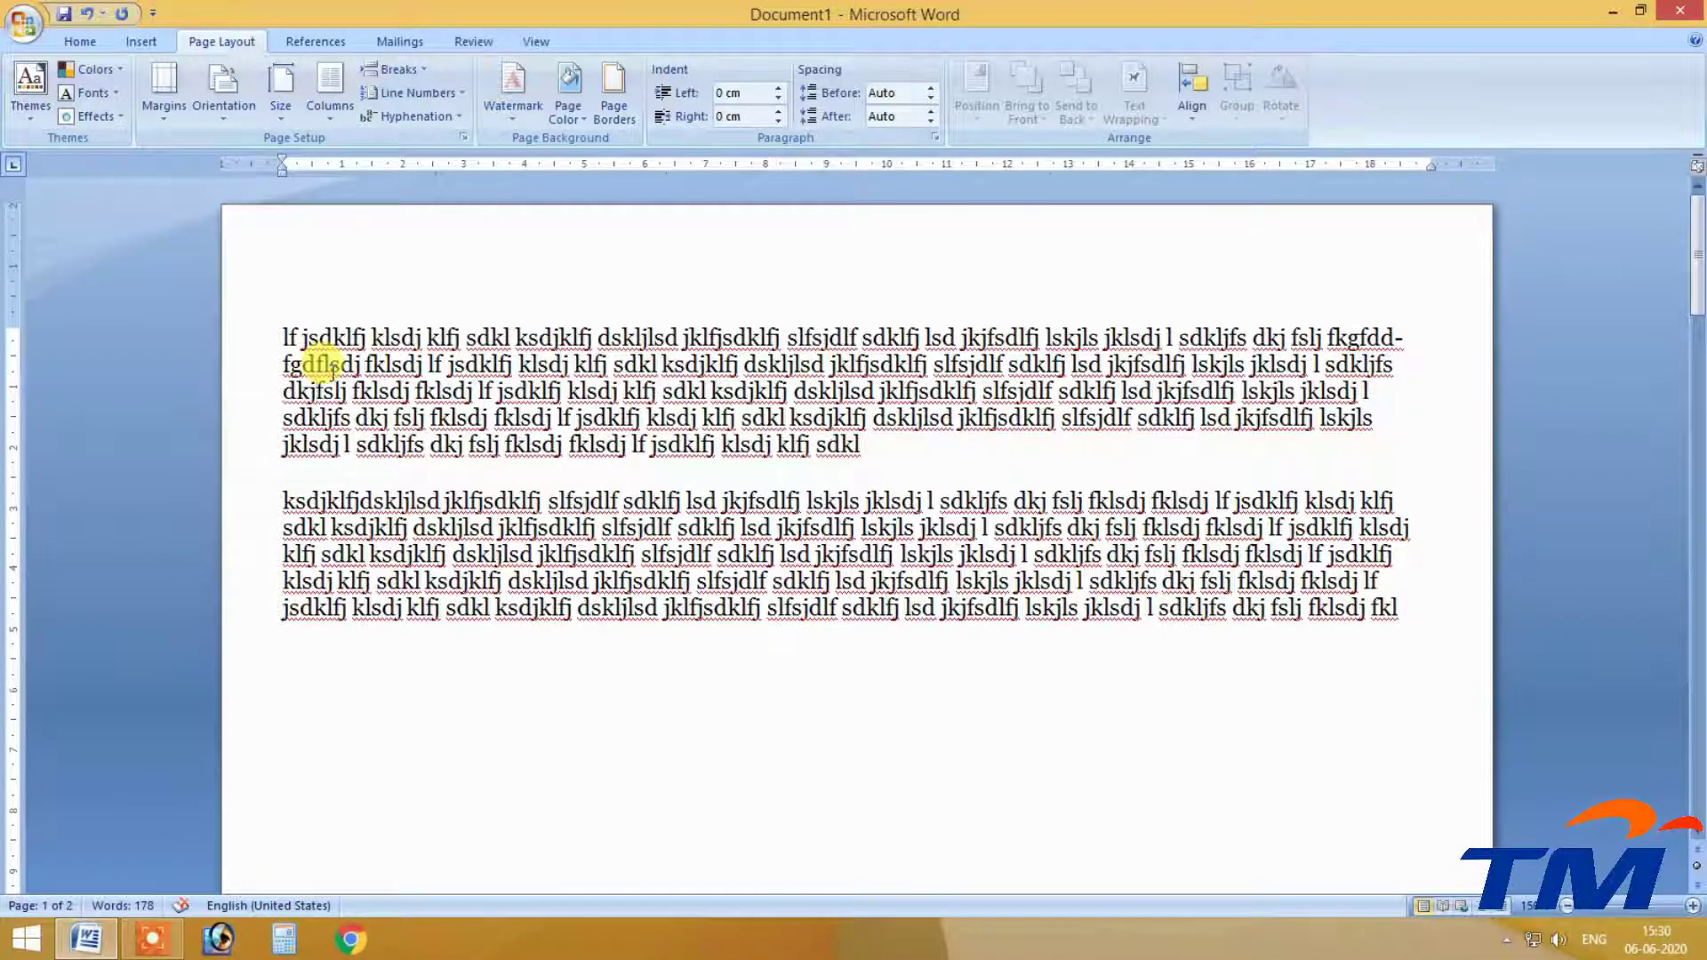
type("-")
key("BackSpace")
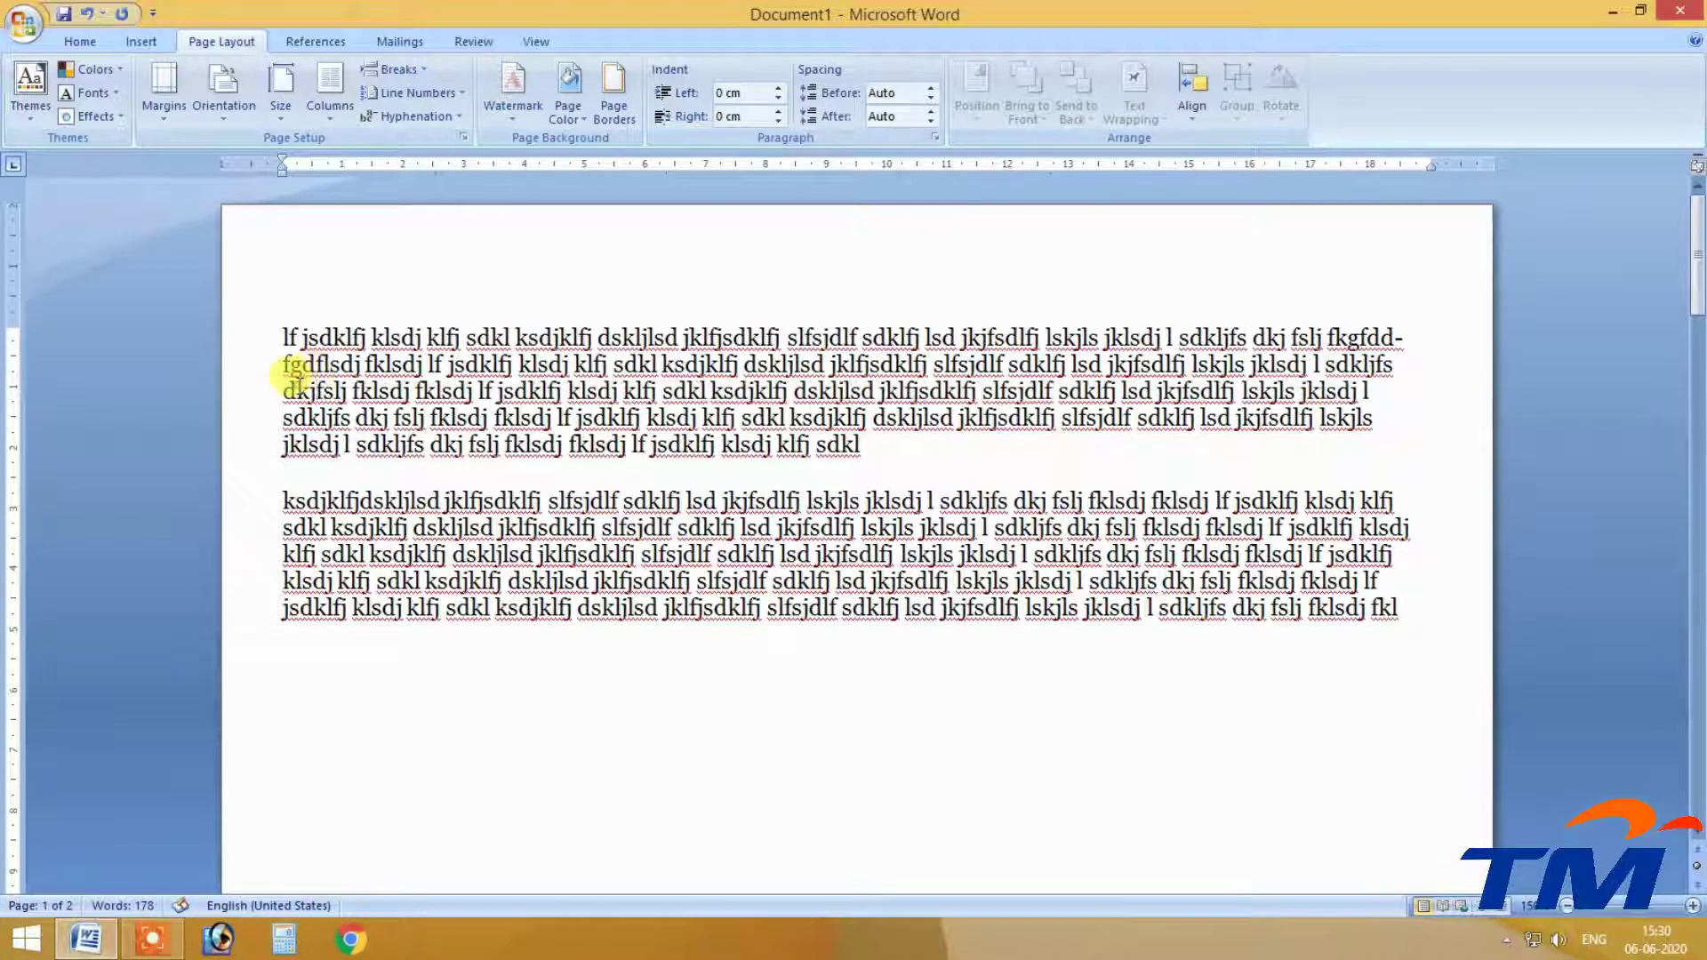
Hyphenate "dkjfslj" after its first letter and join it to the preceding word, making "sdkljfsd-kjfslj".
left_click(296, 392)
type("-")
key("BackSpace")
type("-")
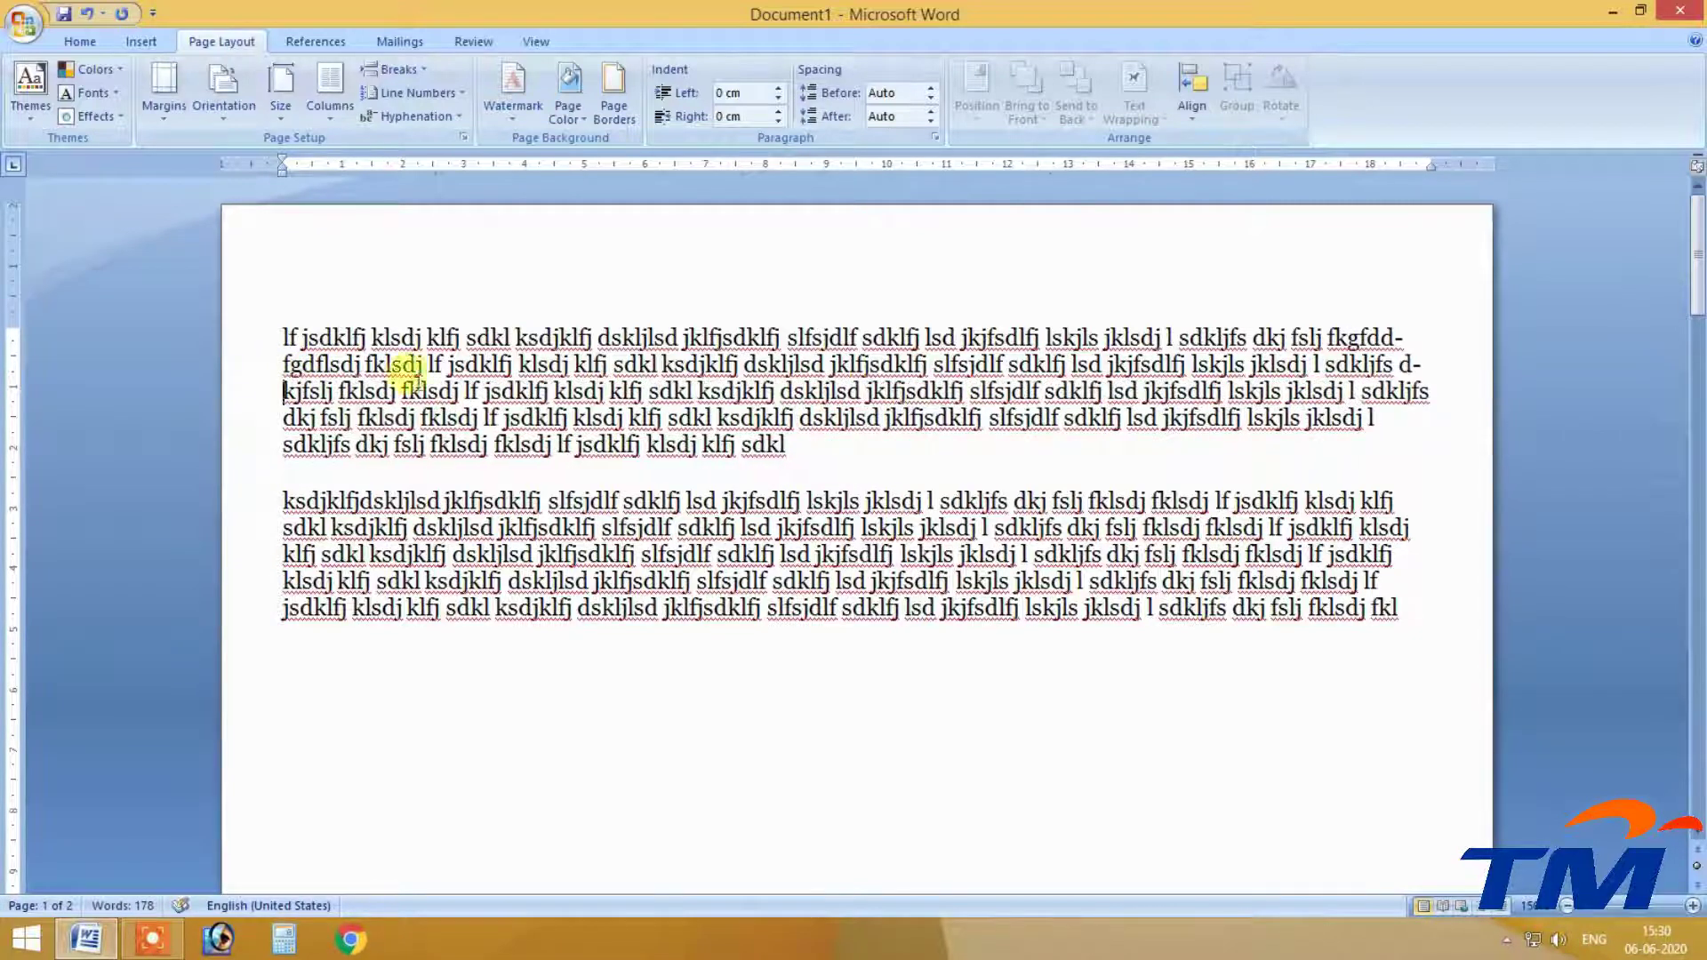
left_click(1403, 364)
key("BackSpace")
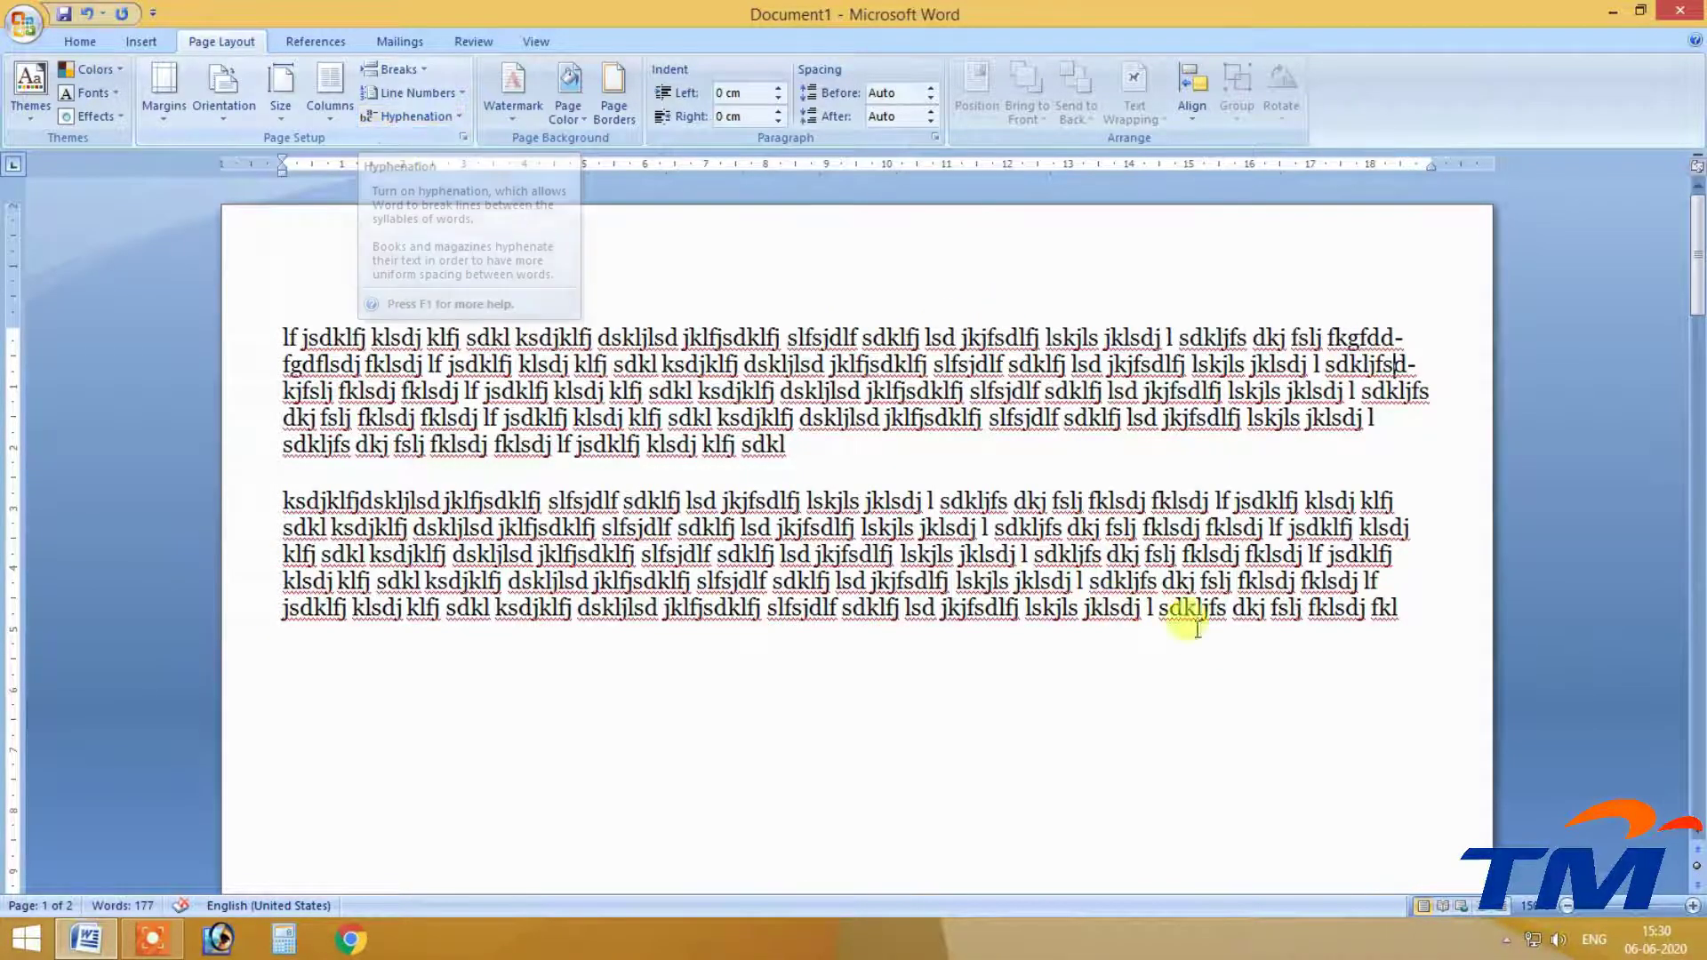
left_click(151, 939)
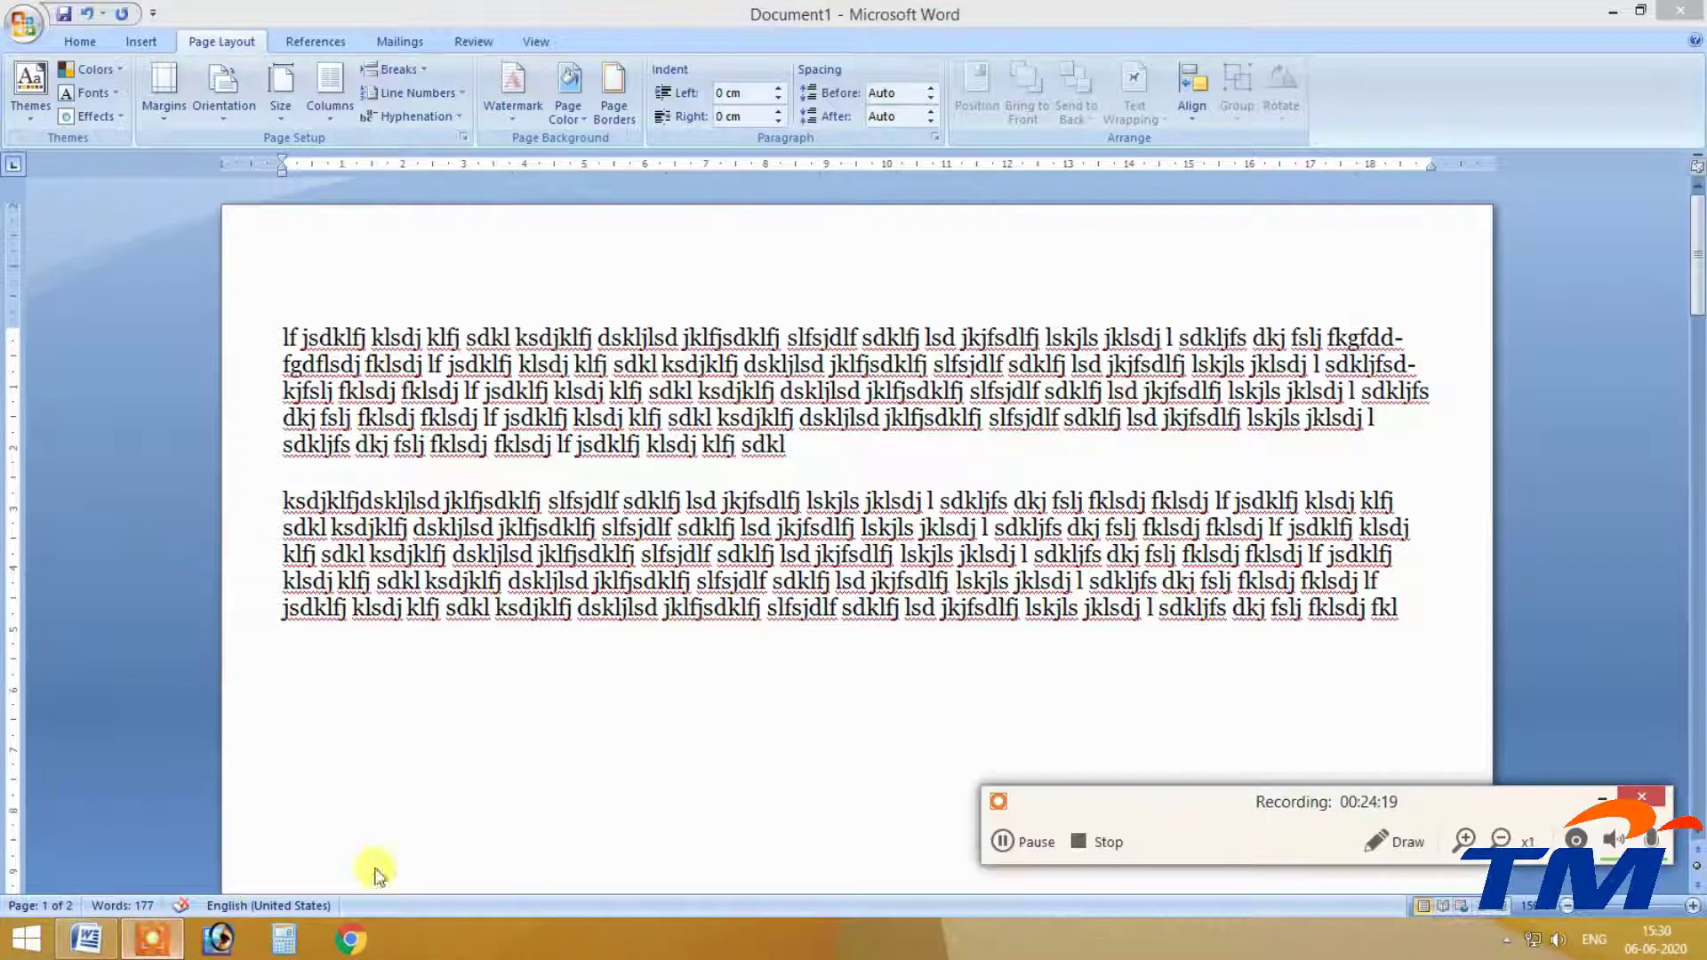
left_click(1602, 796)
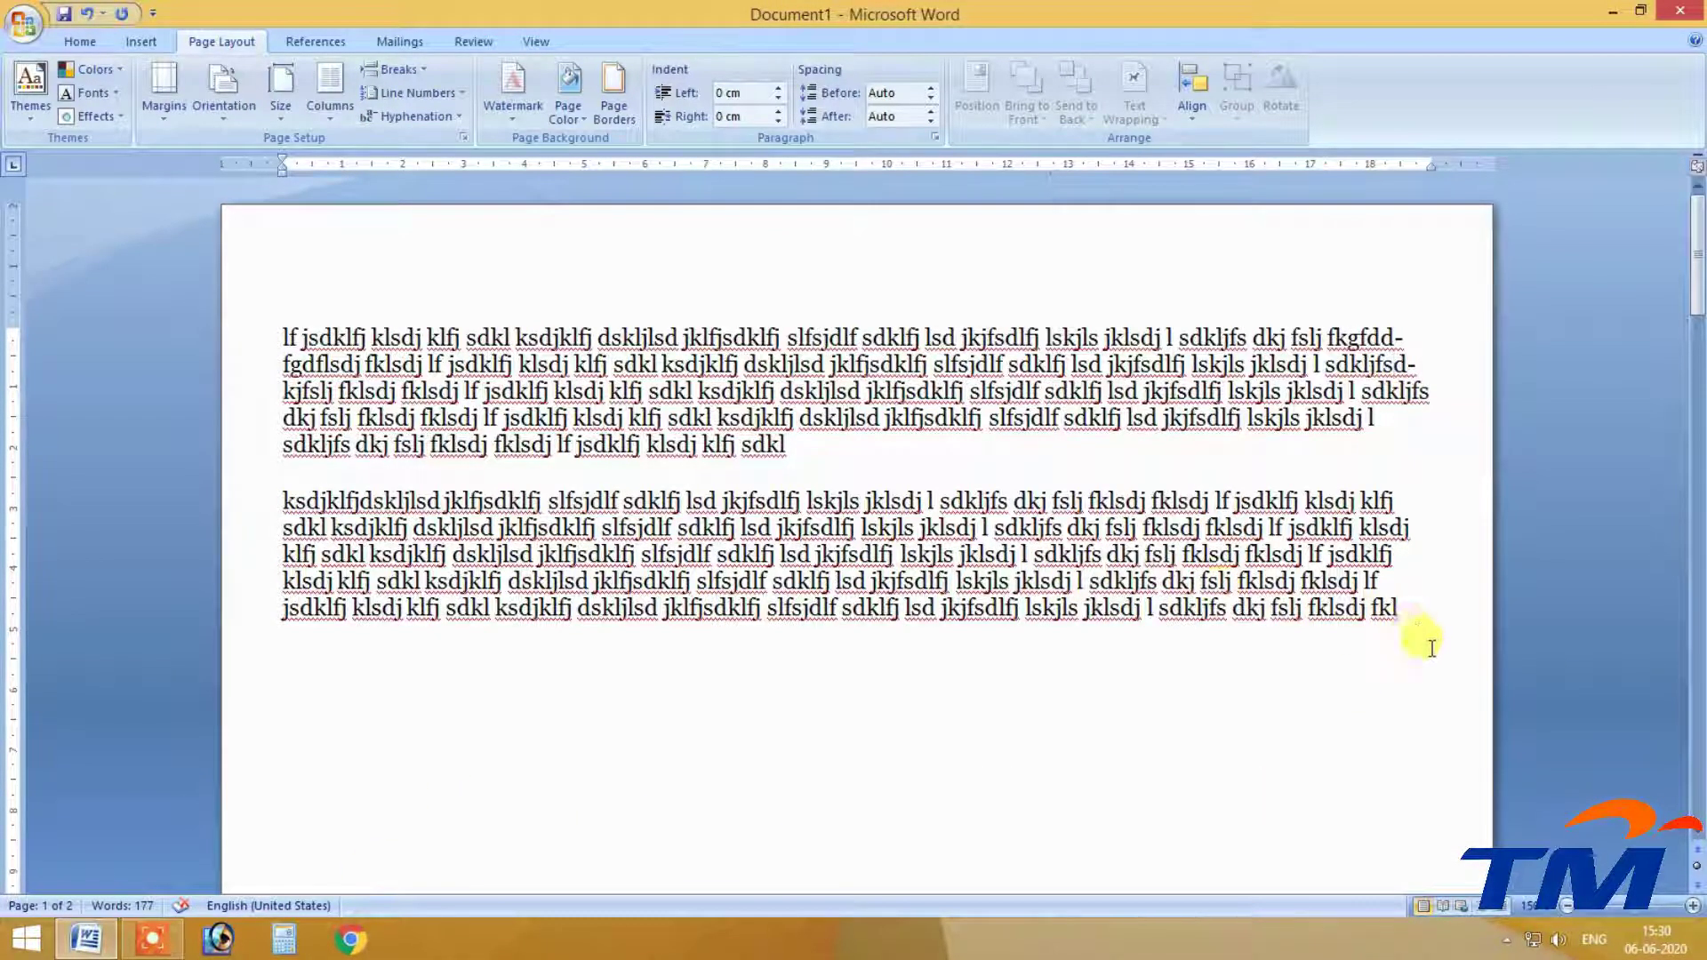
Delete all the sample text so the document is empty.
left_click_drag(1429, 640, 279, 267)
key("Delete")
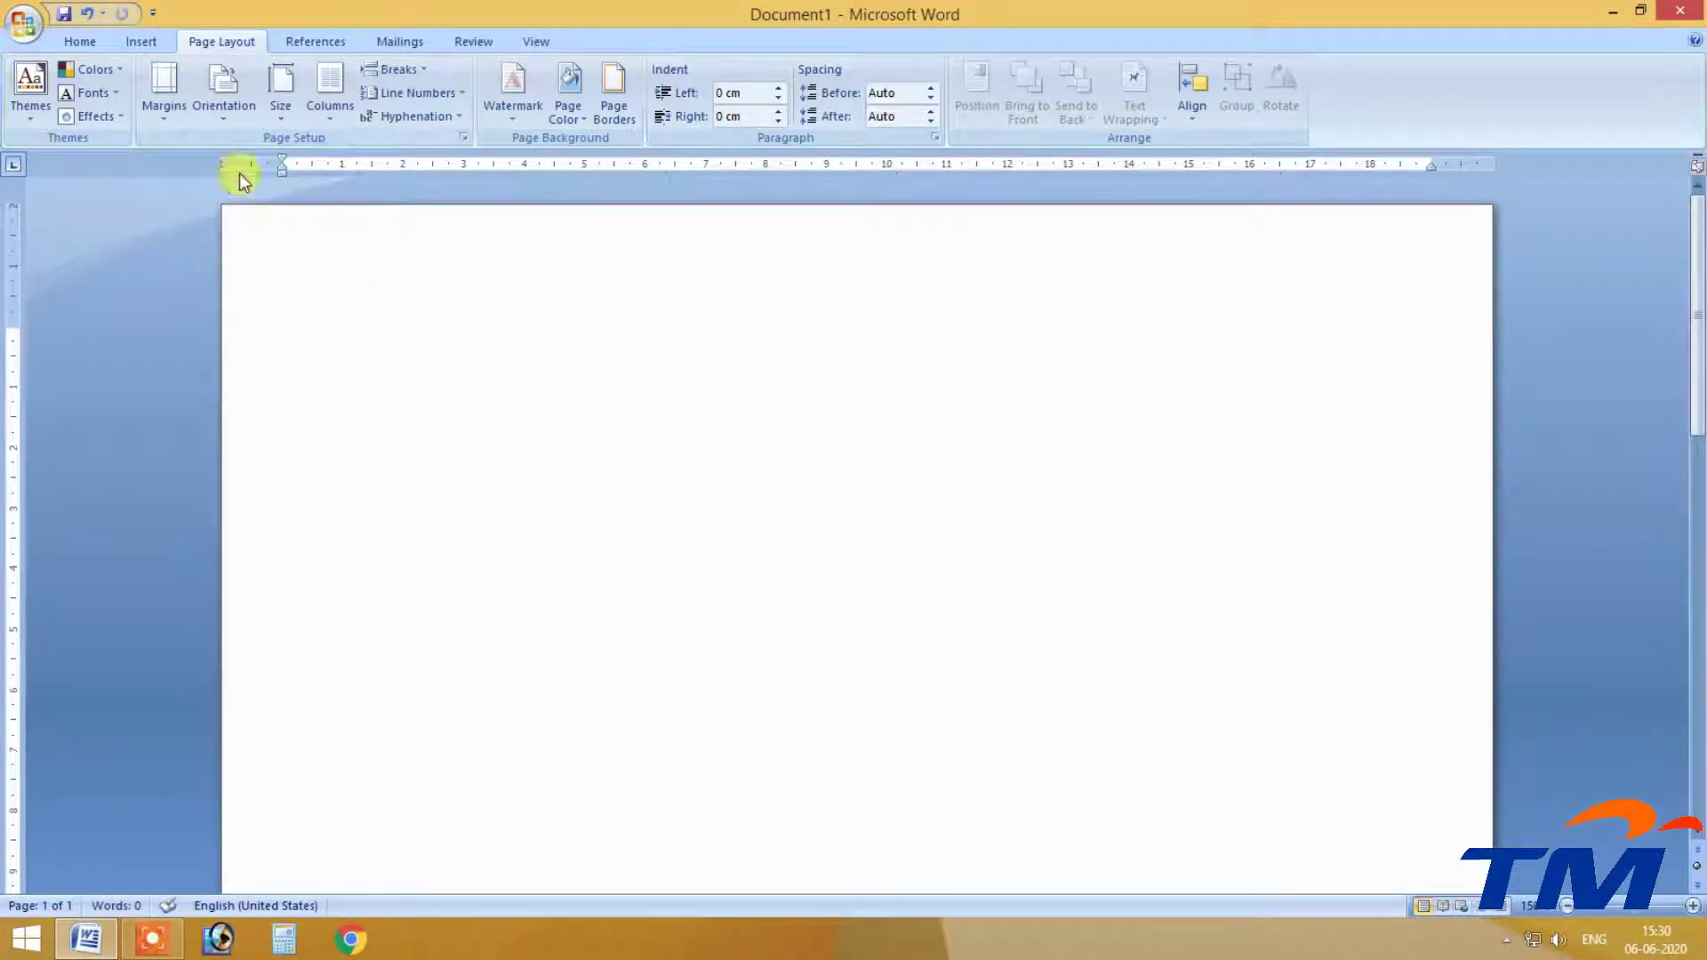
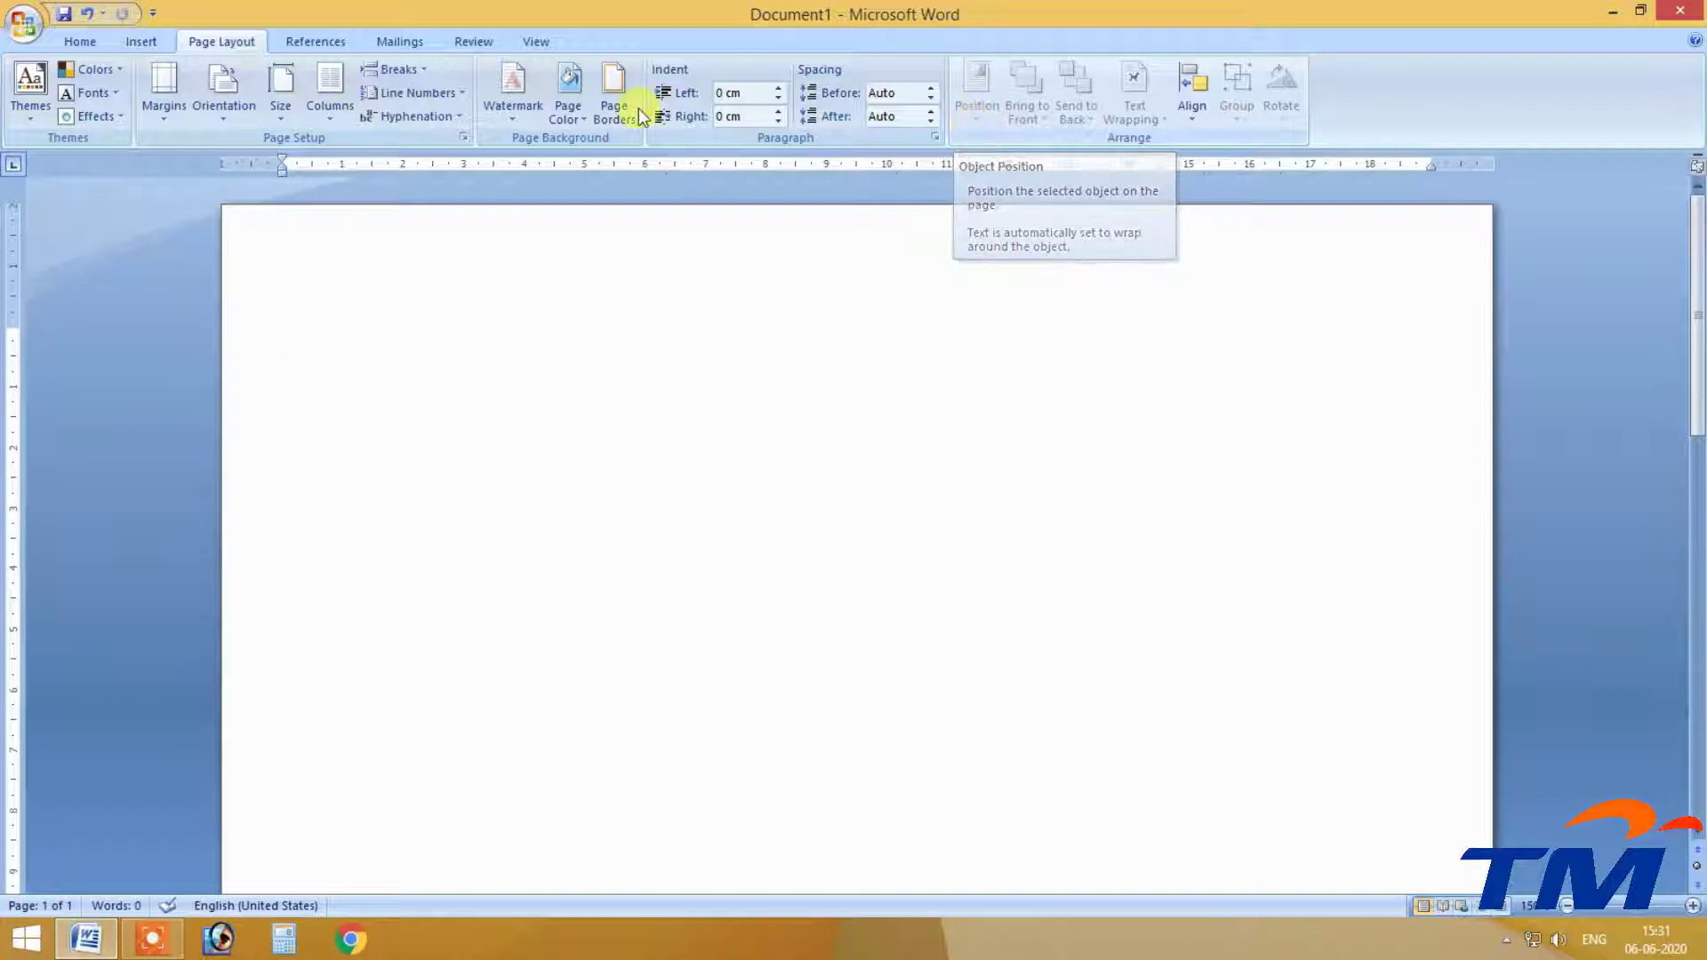
Set up a custom text watermark that reads "Technical Mantra".
left_click(518, 79)
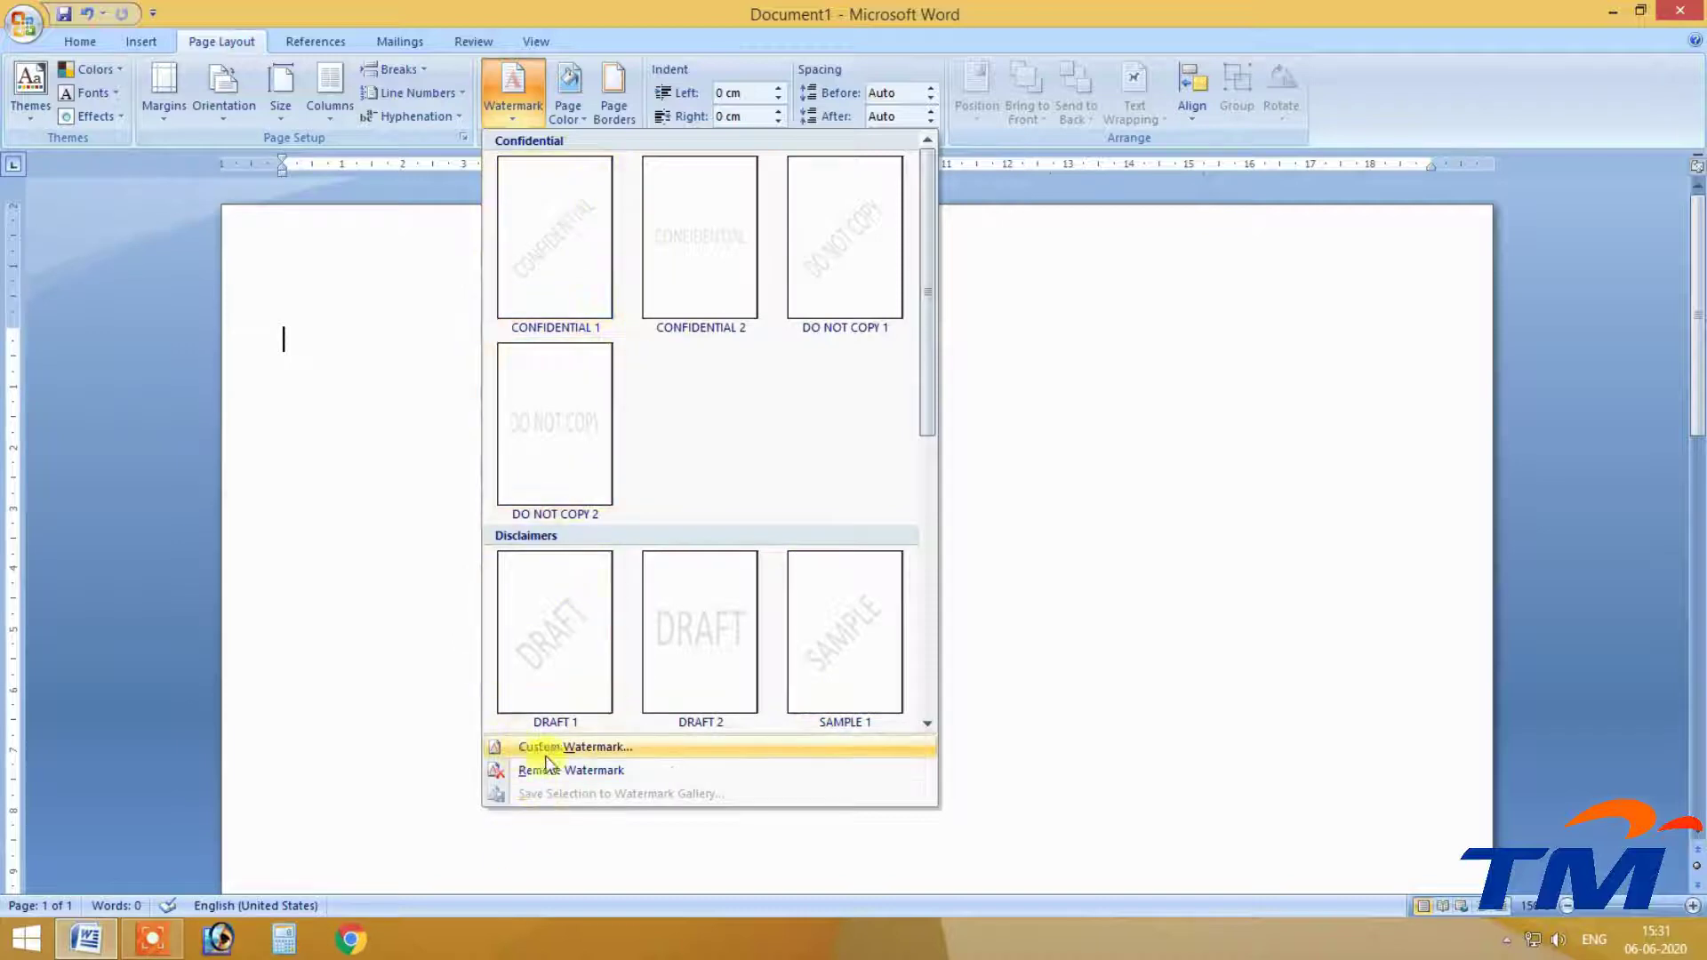
left_click(611, 750)
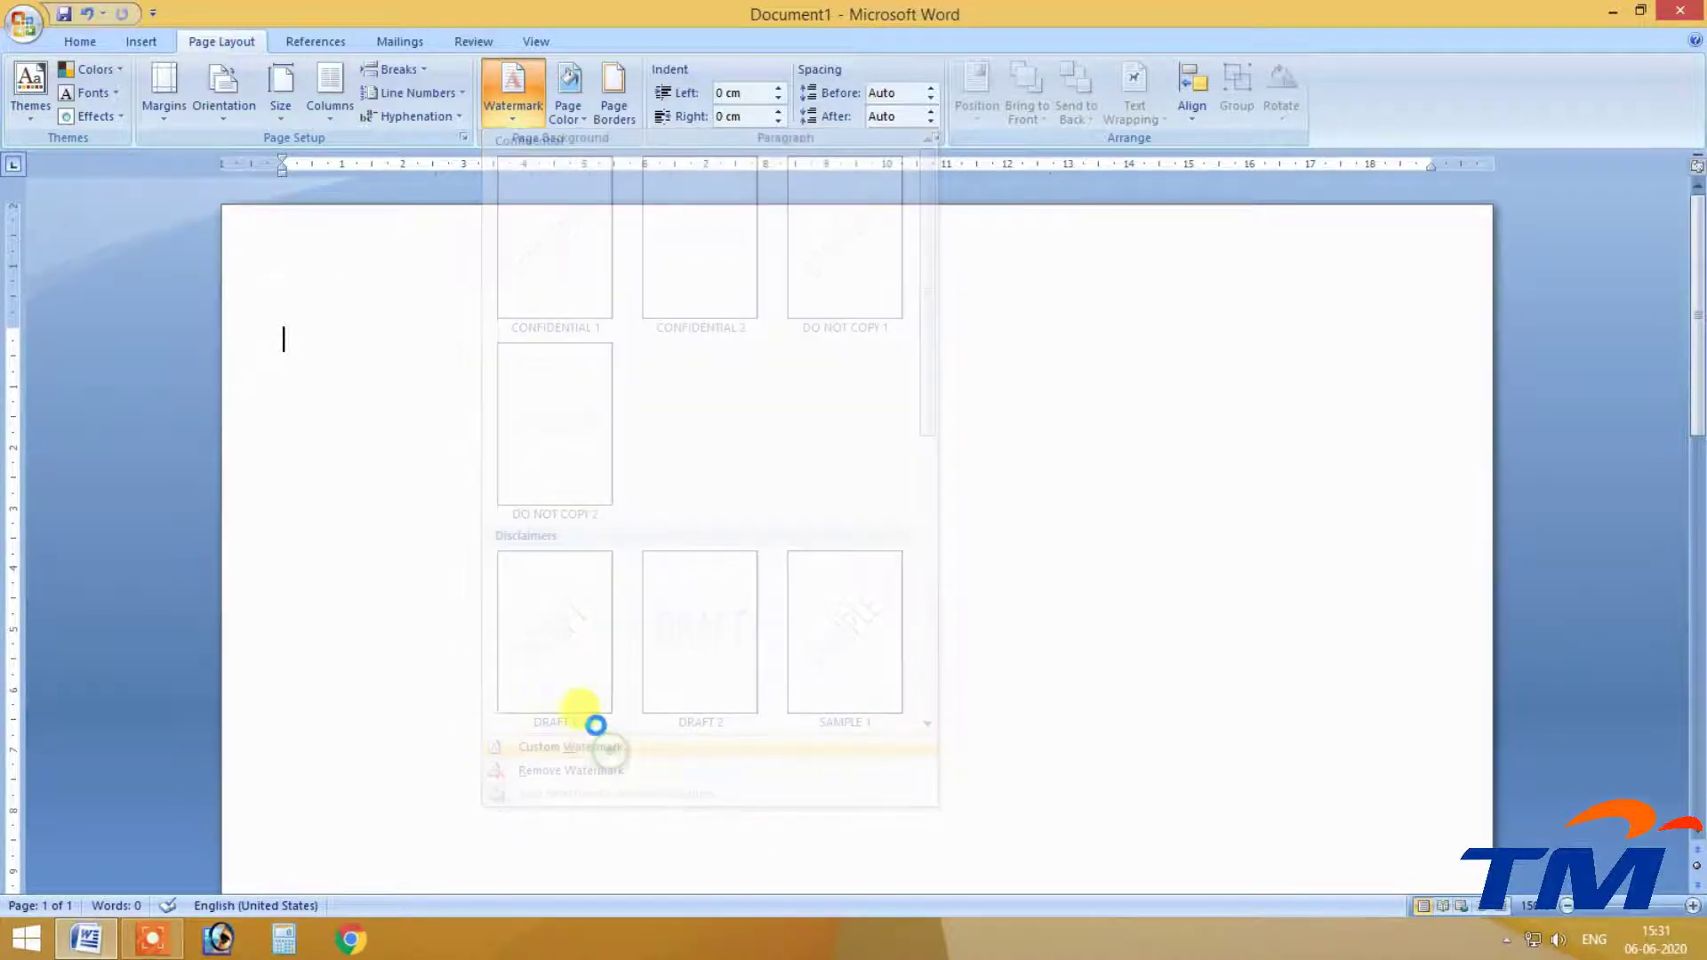
left_click_drag(761, 287, 811, 42)
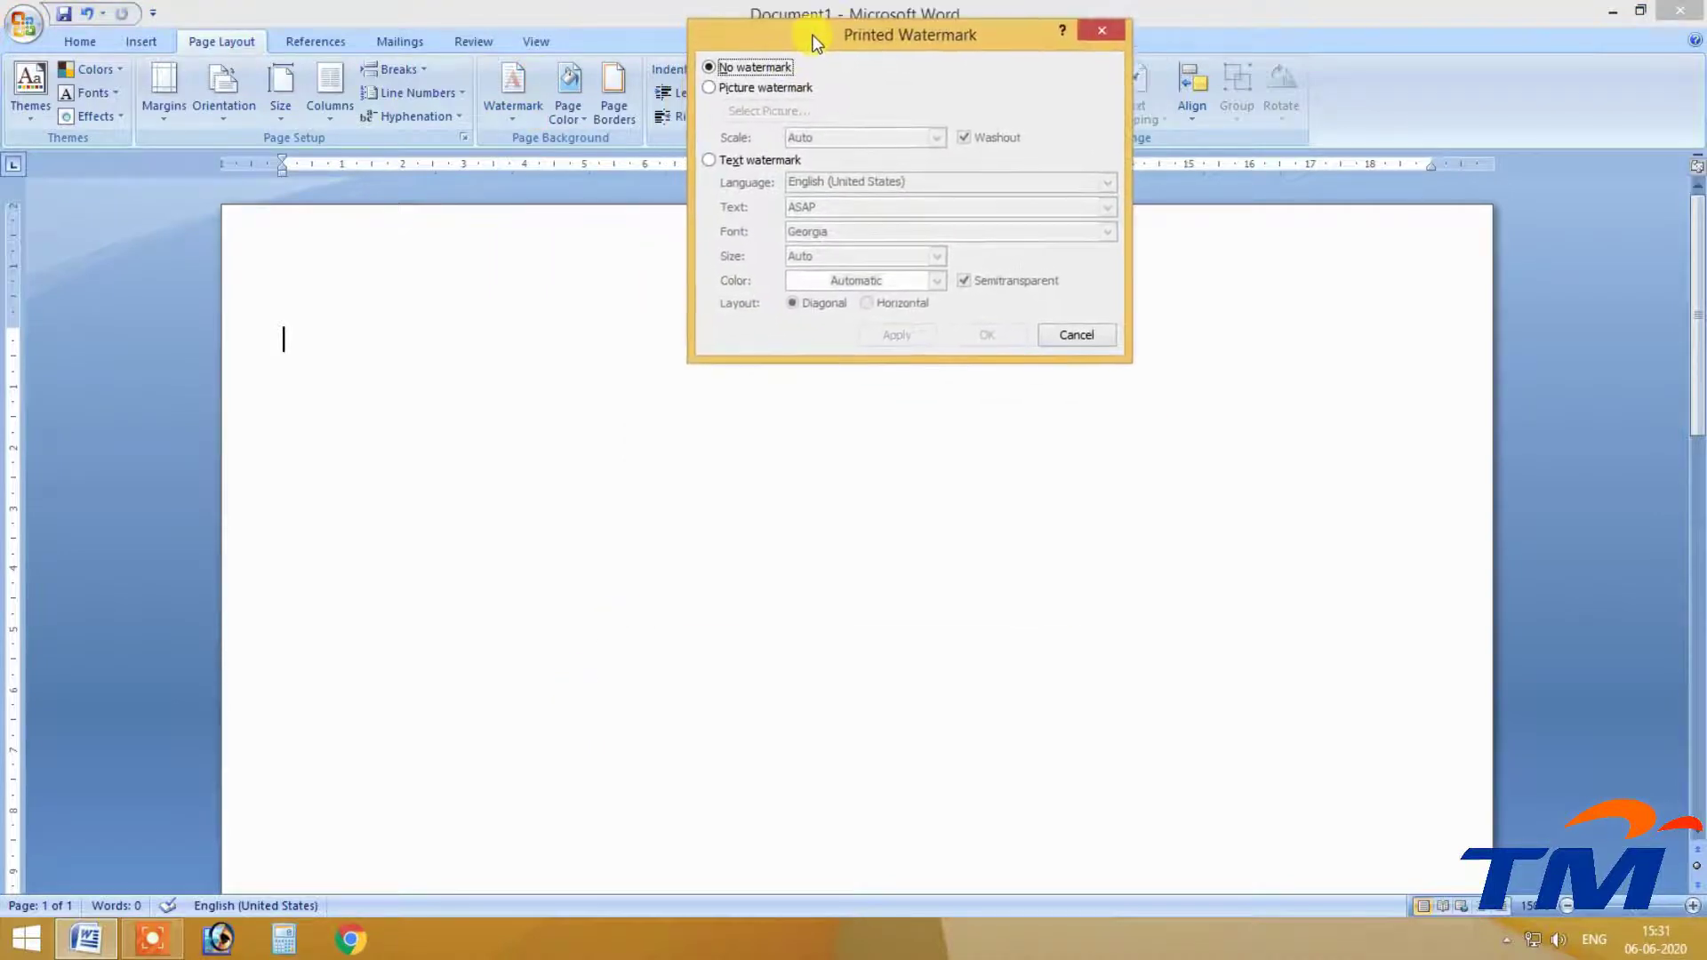
left_click(712, 89)
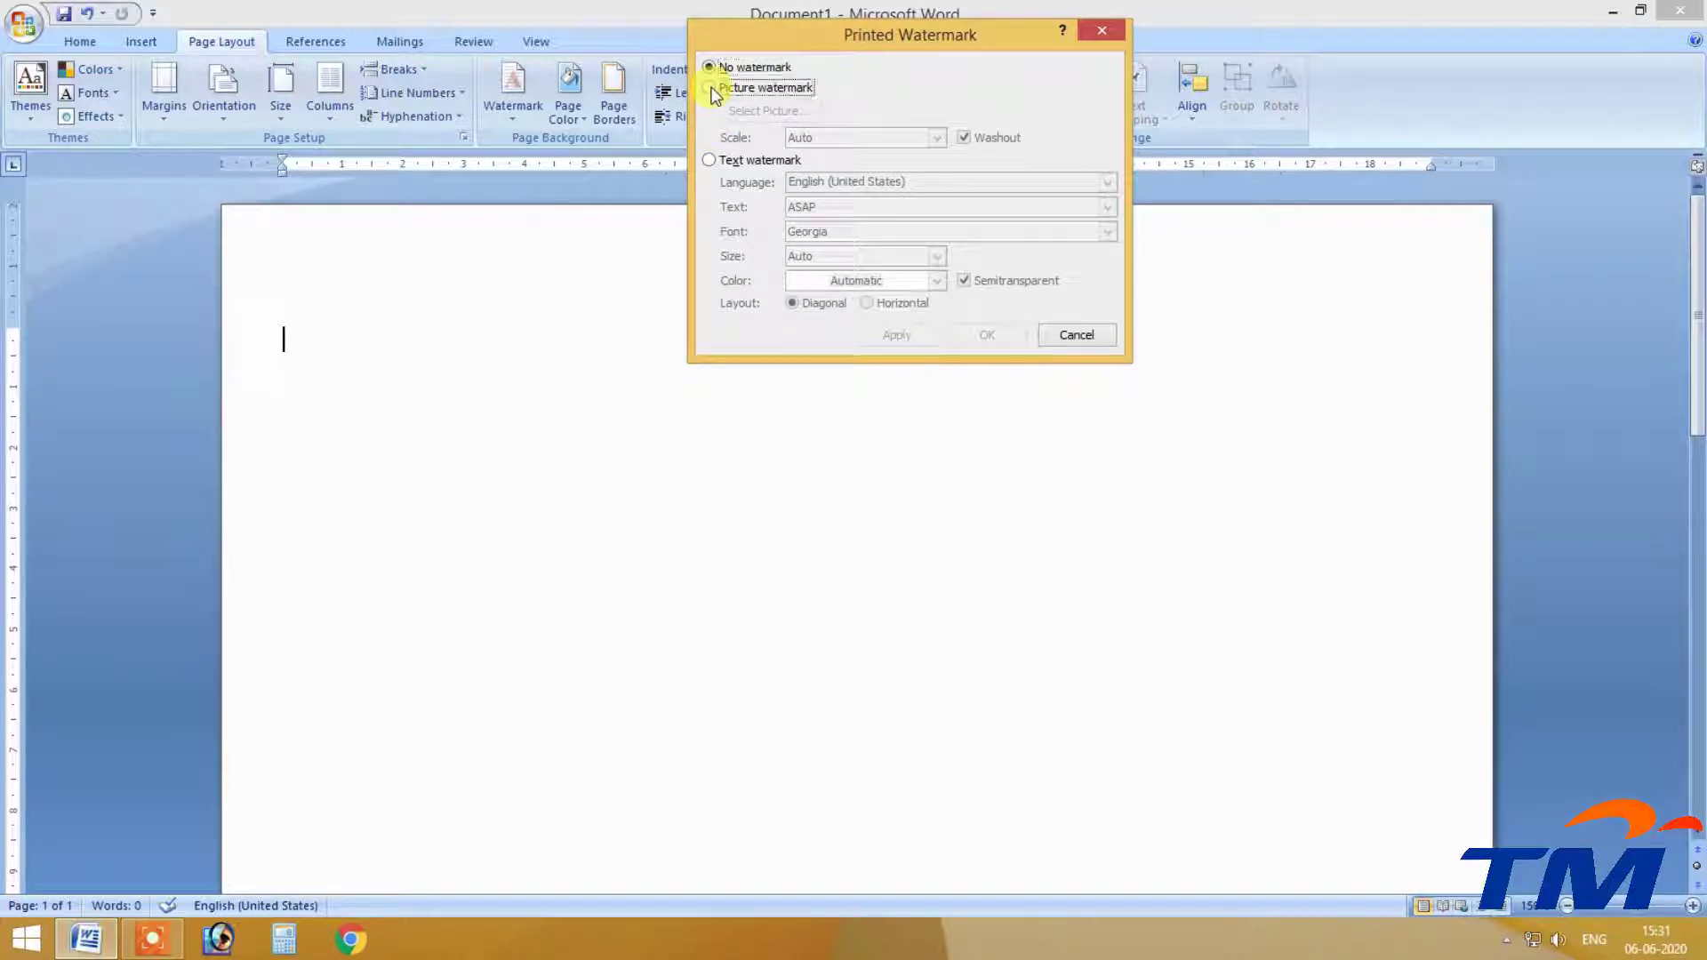
left_click(710, 160)
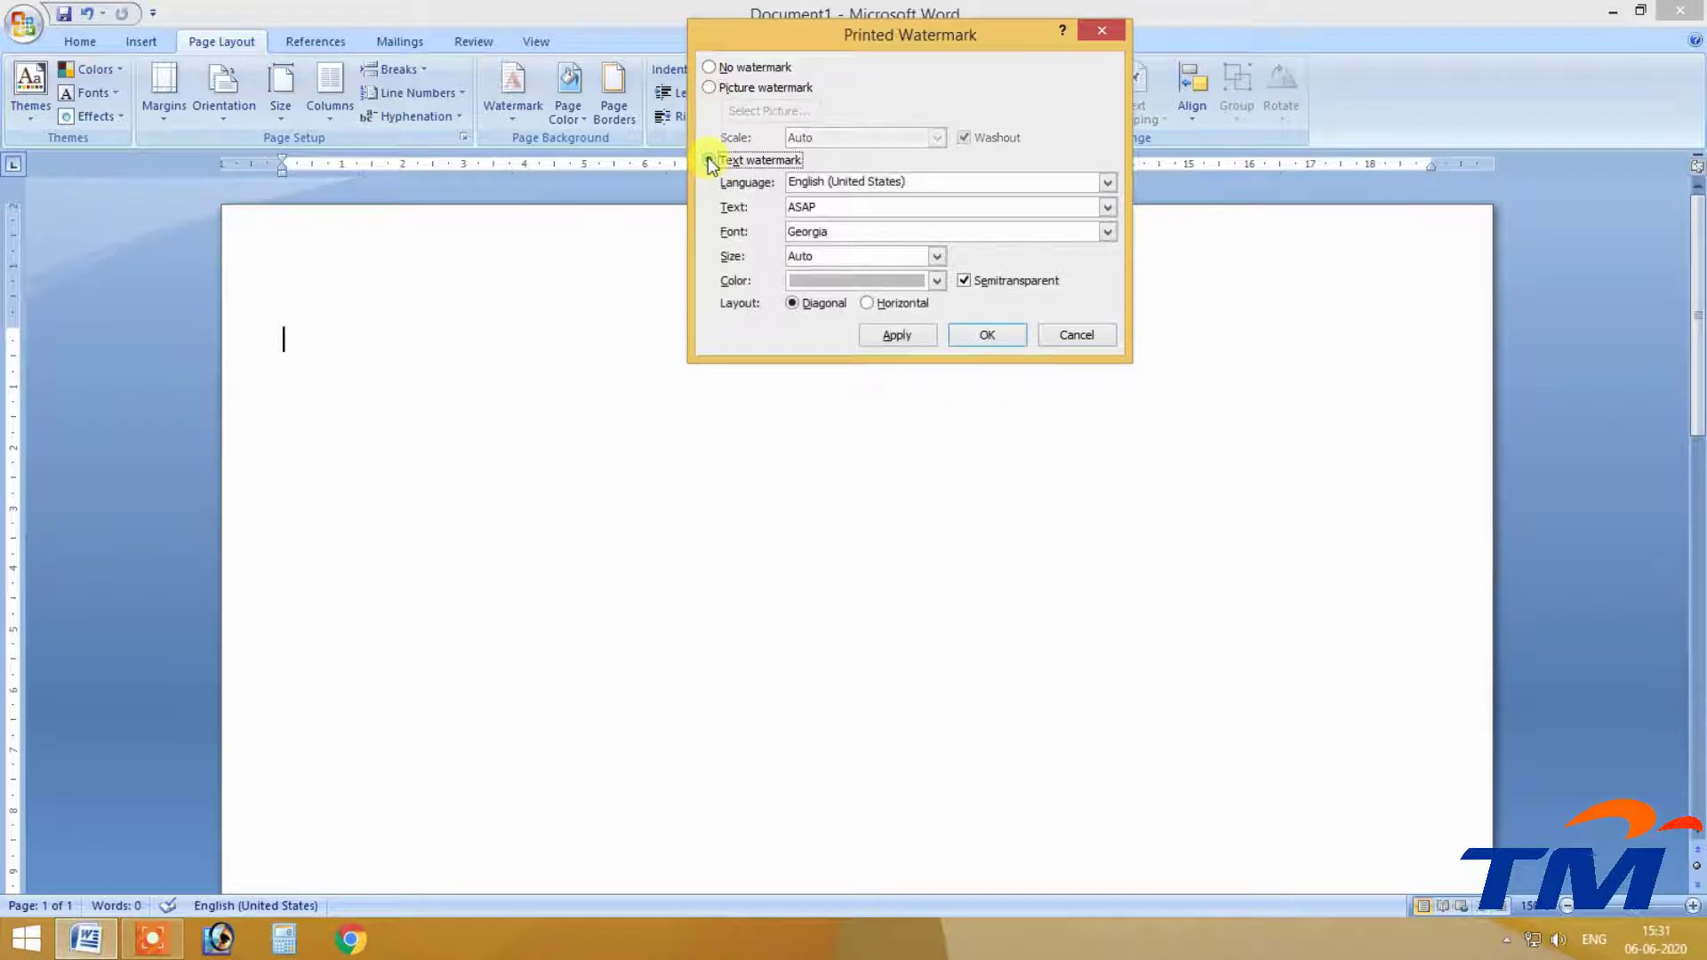
left_click(888, 182)
left_click(885, 182)
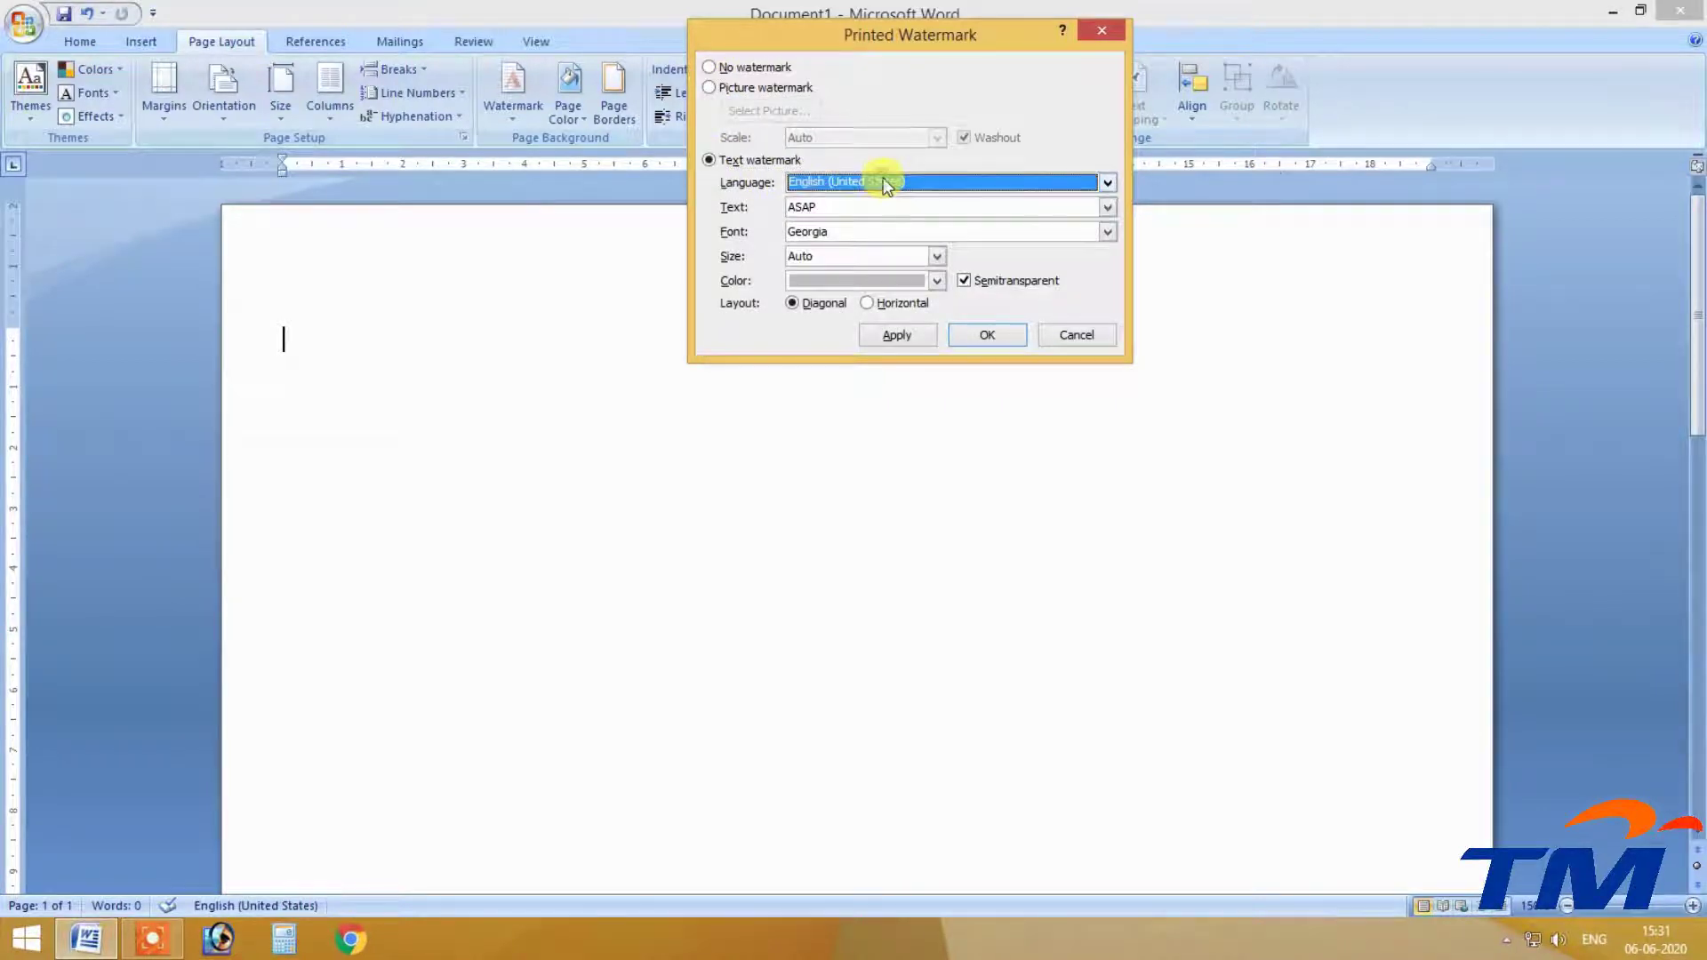
left_click(821, 206)
left_click_drag(822, 206, 703, 208)
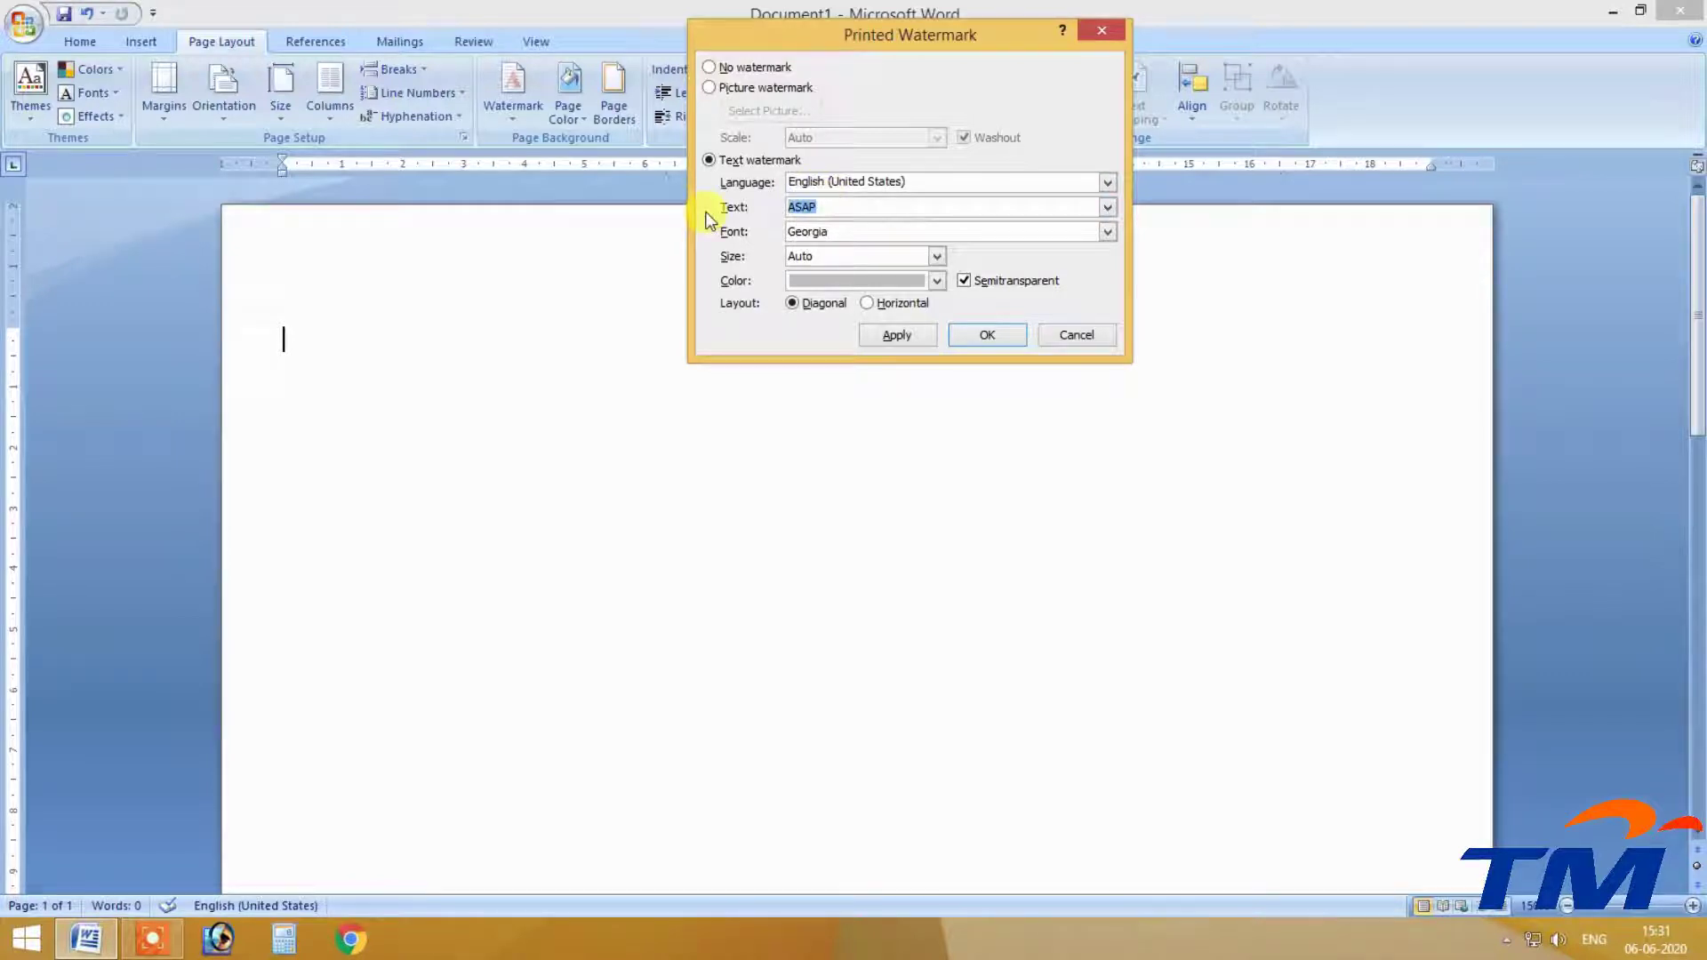
type("Technical Mantra")
Set the font of the text watermark to Impact.
left_click(814, 231)
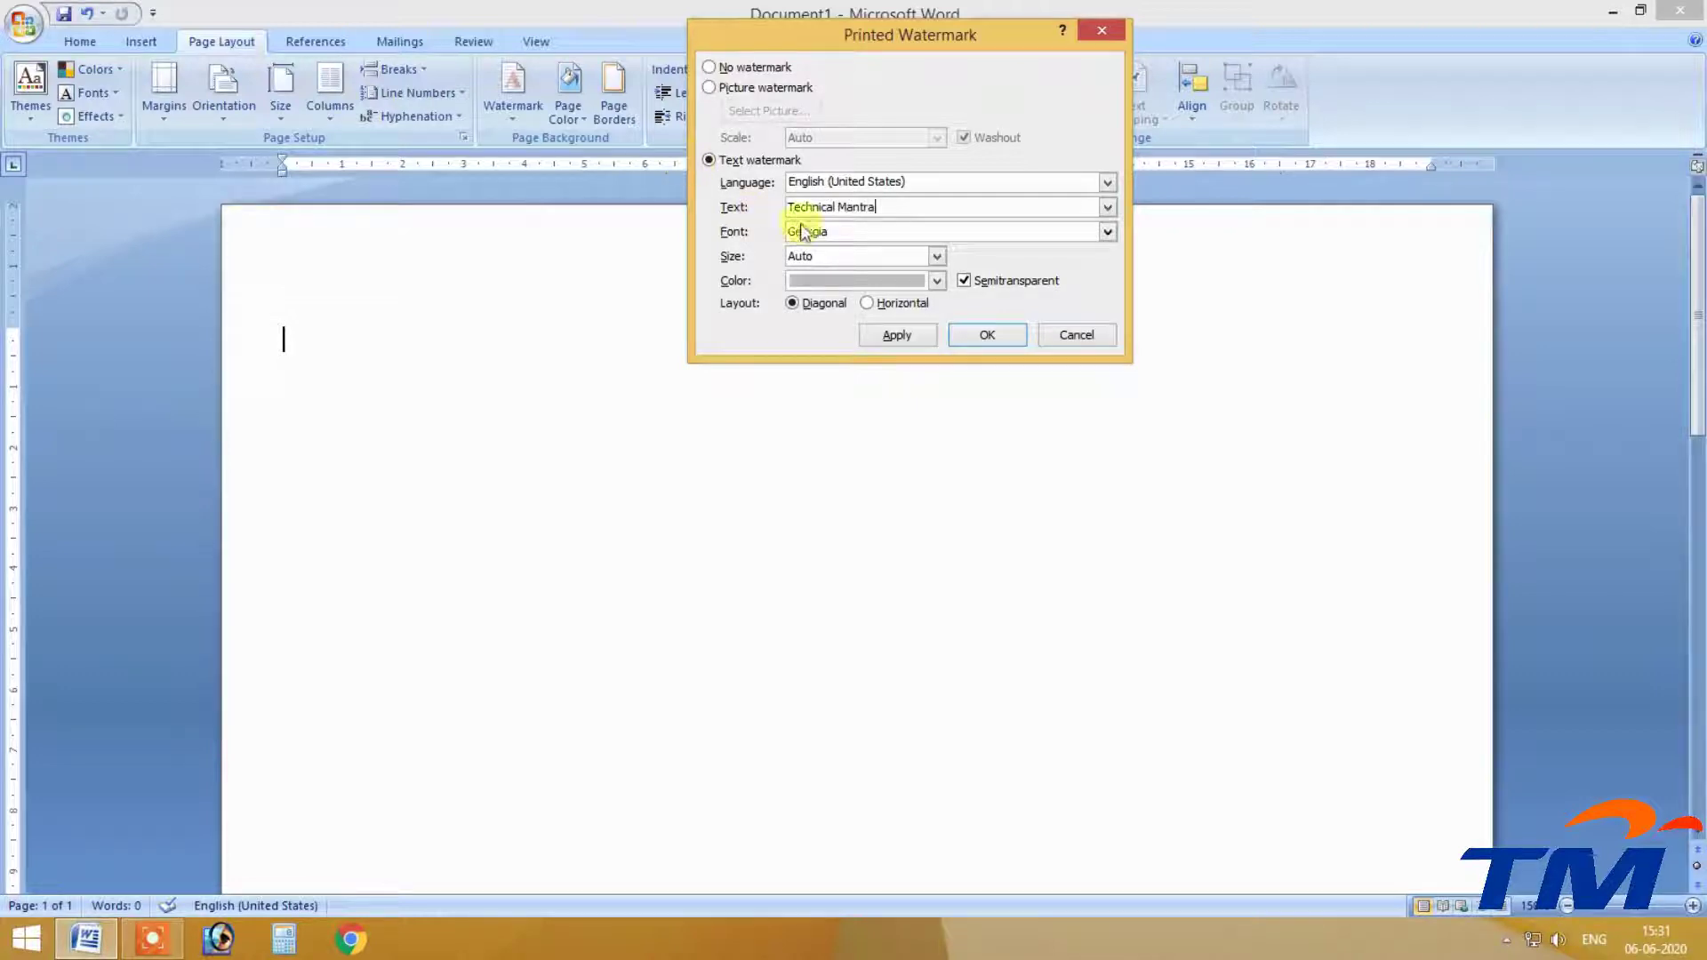
left_click(1108, 233)
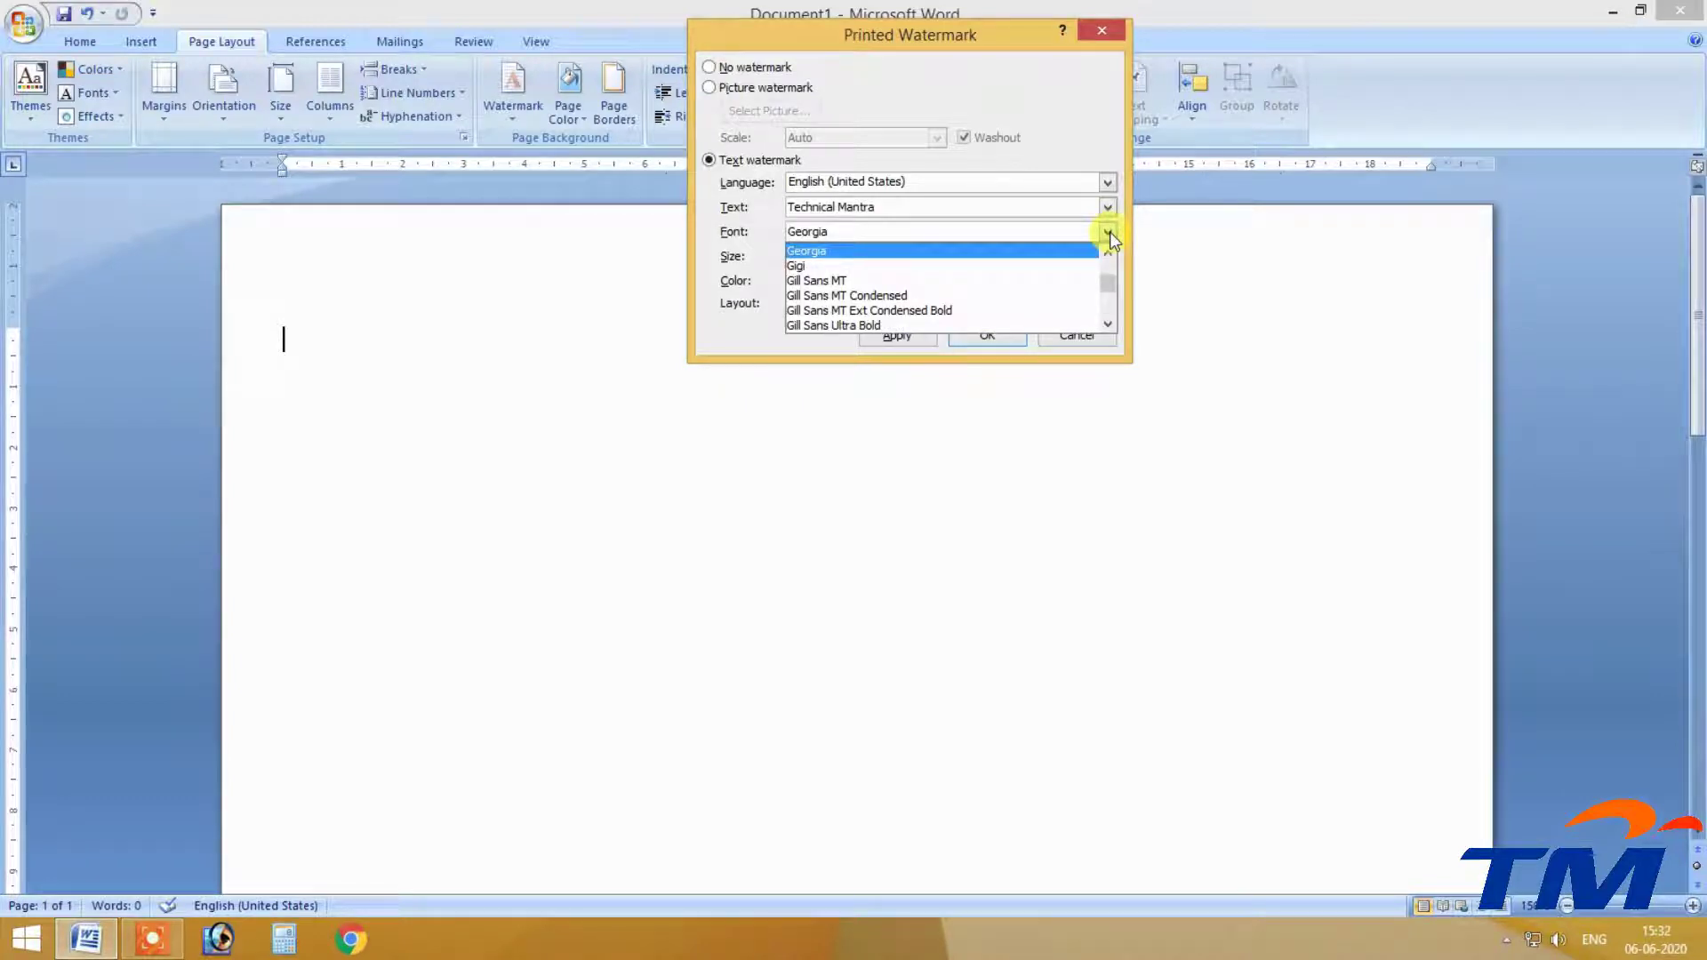
type("im")
key("BackSpace")
key("BackSpace")
key("BackSpace")
key("BackSpace")
key("BackSpace")
key("BackSpace")
key("BackSpace")
key("BackSpace")
key("BackSpace")
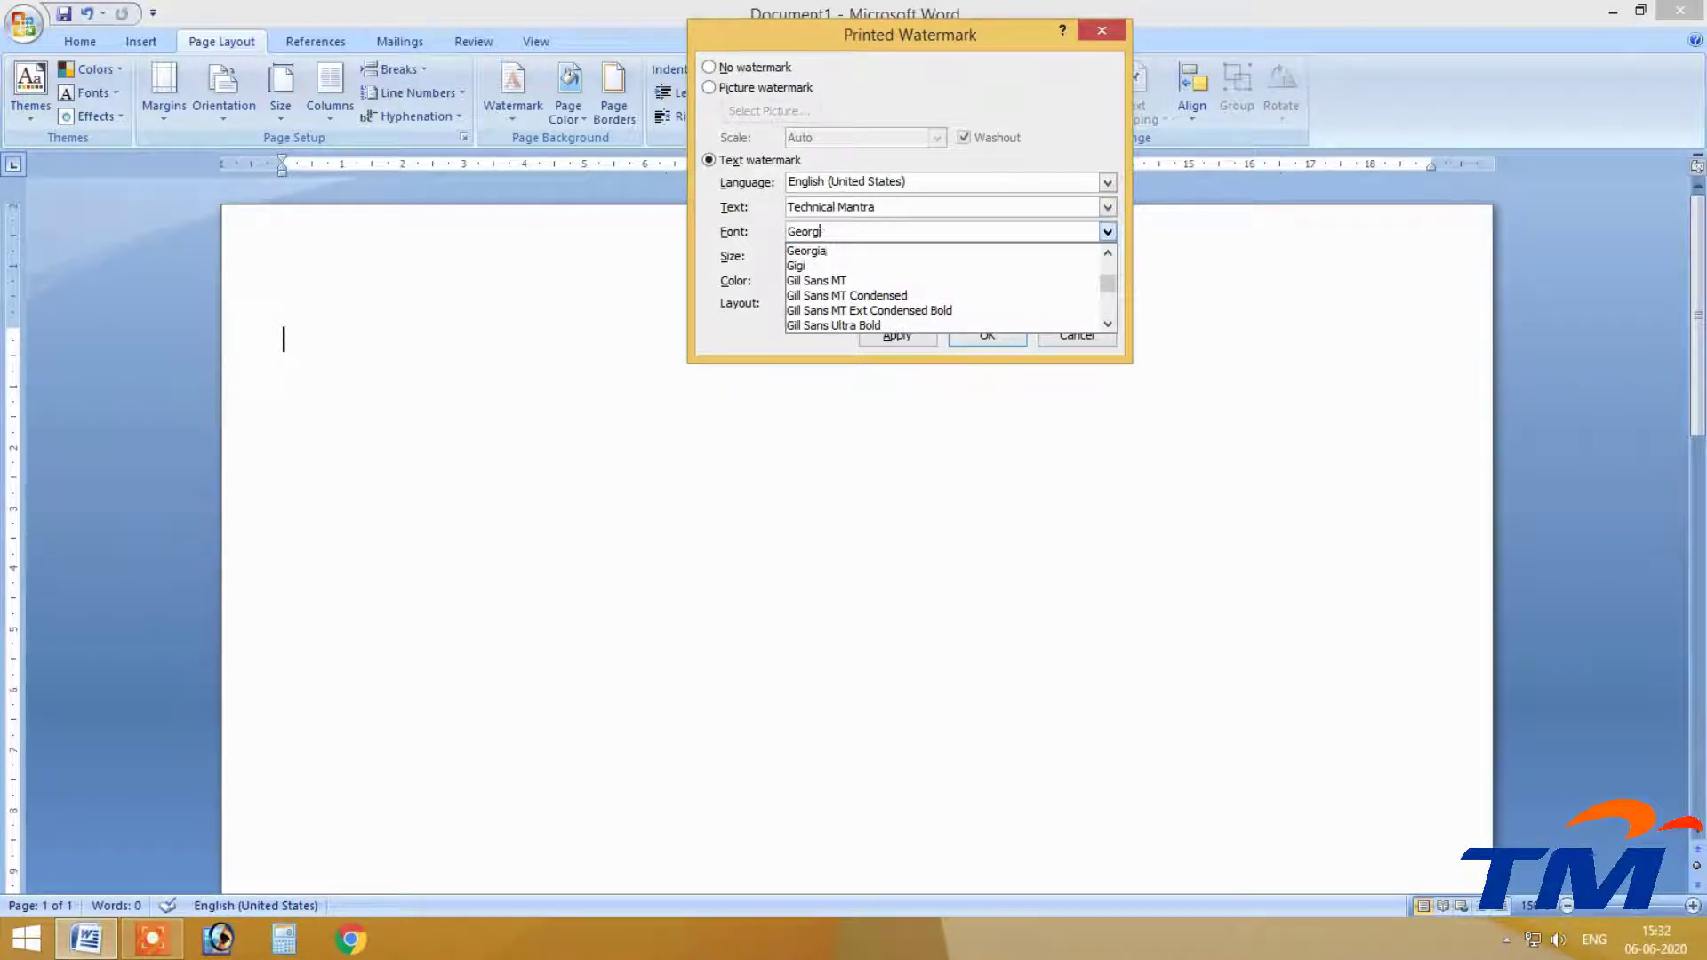
type("imp")
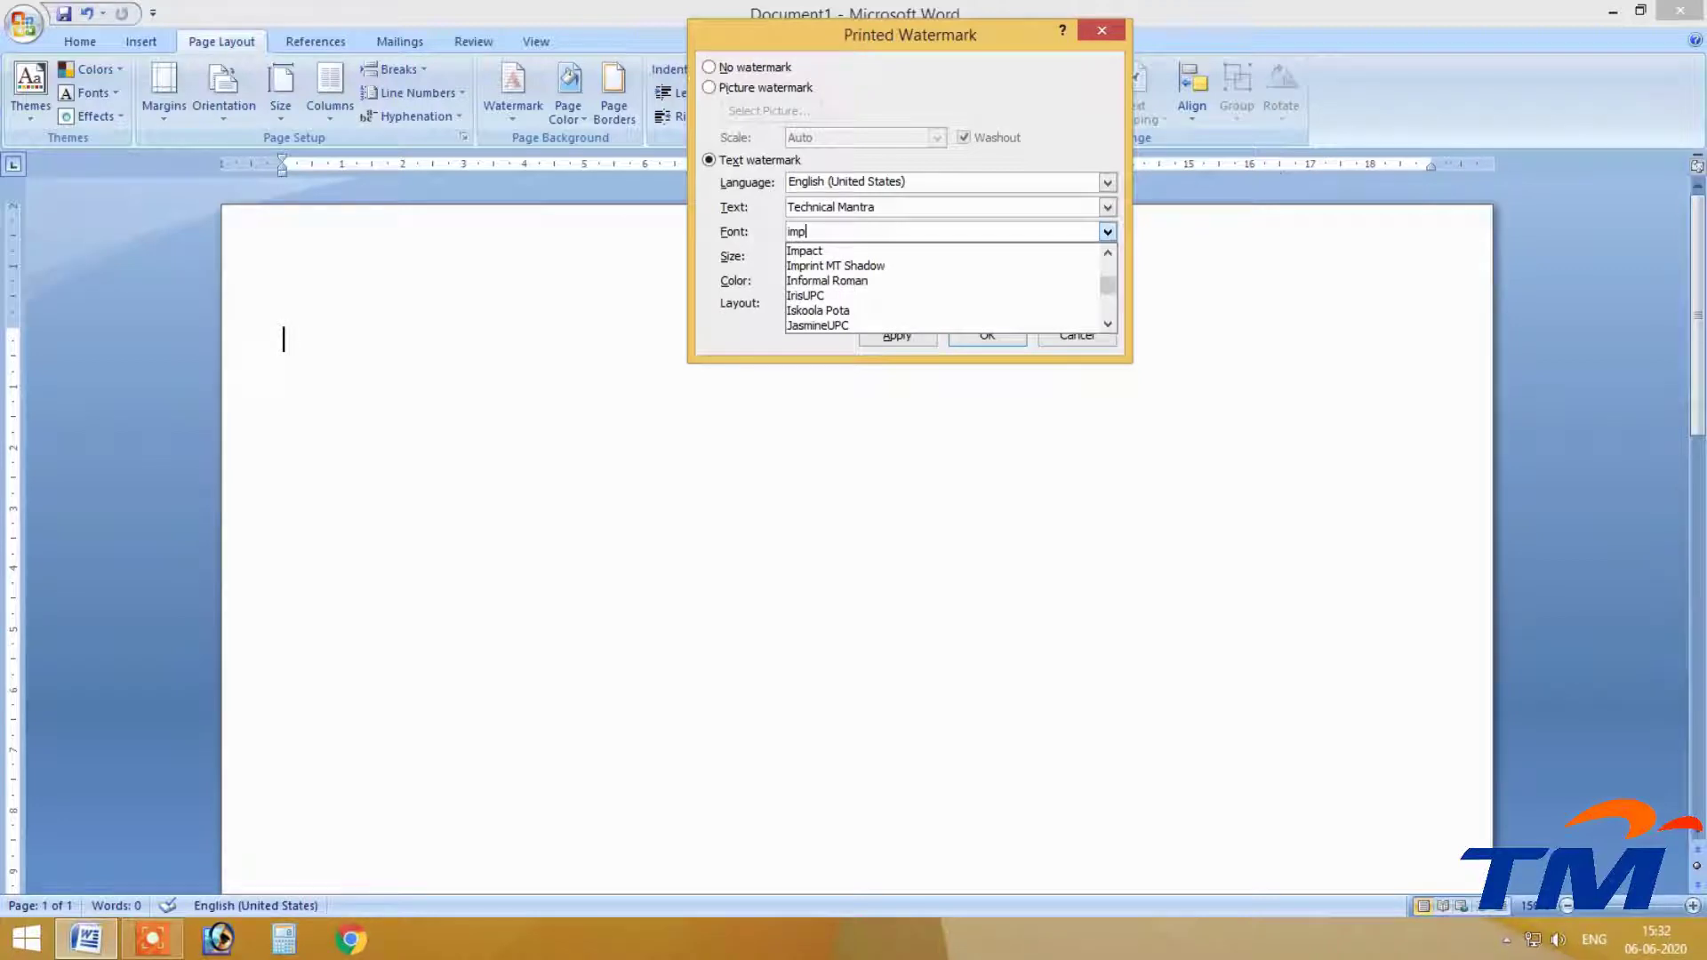
key("Down")
left_click(1107, 231)
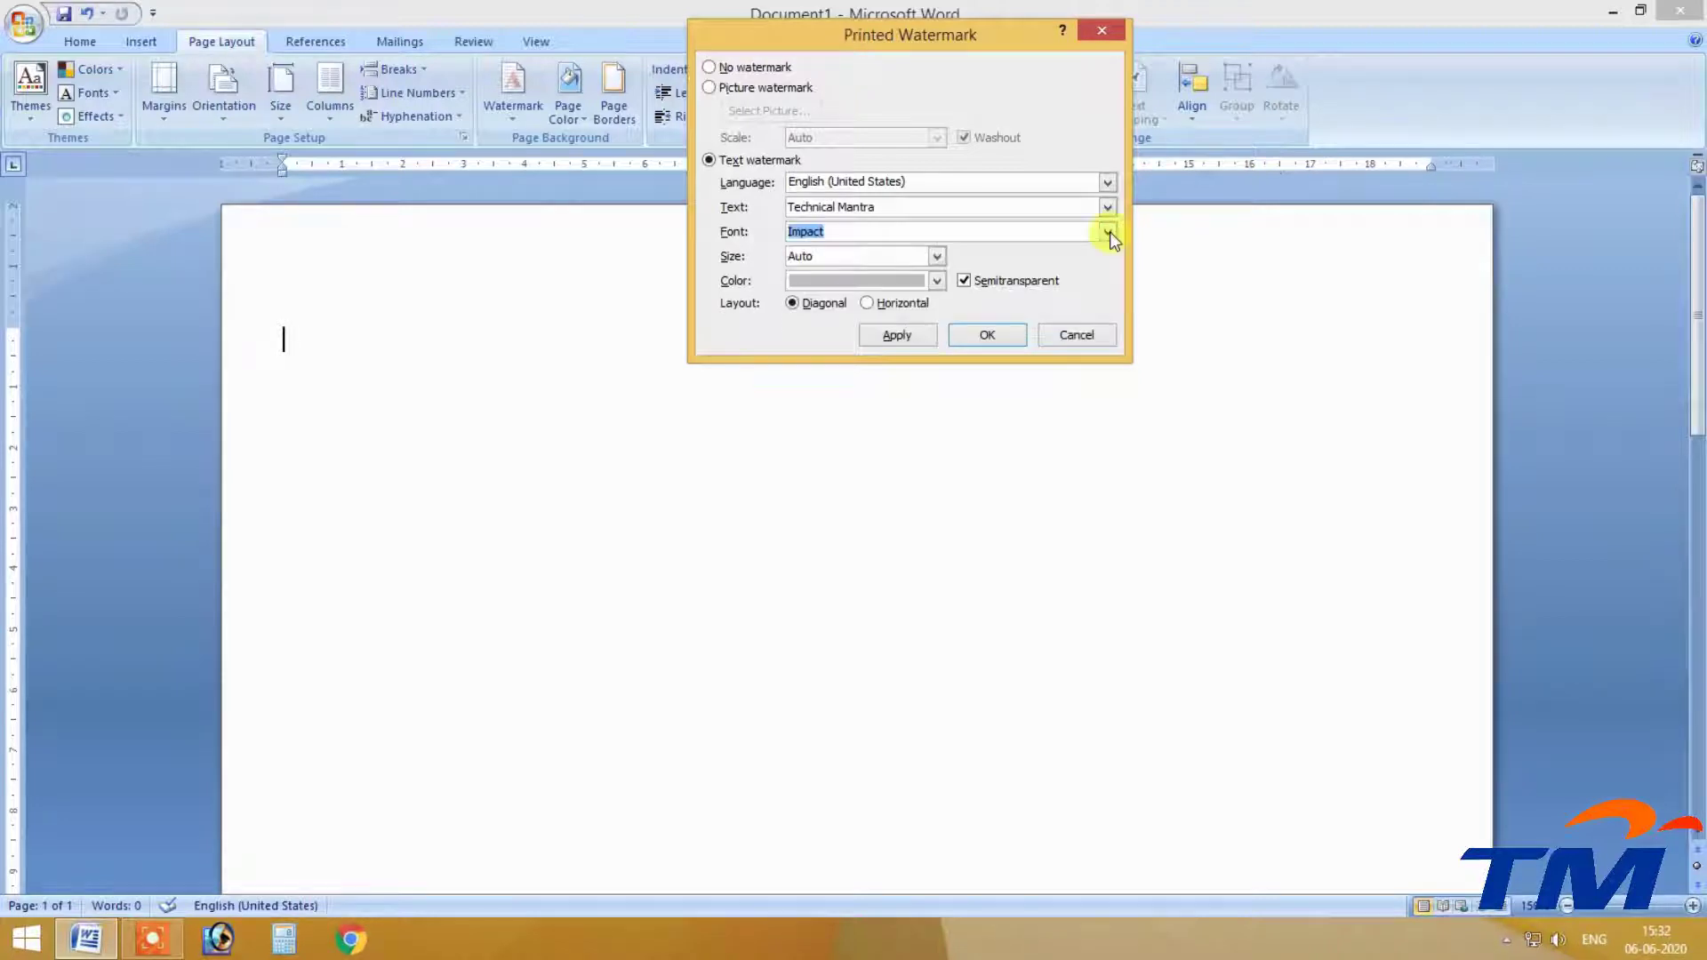
Apply the "Technical Mantra" watermark with its size left on Auto and close the watermark settings.
left_click(936, 256)
left_click(936, 256)
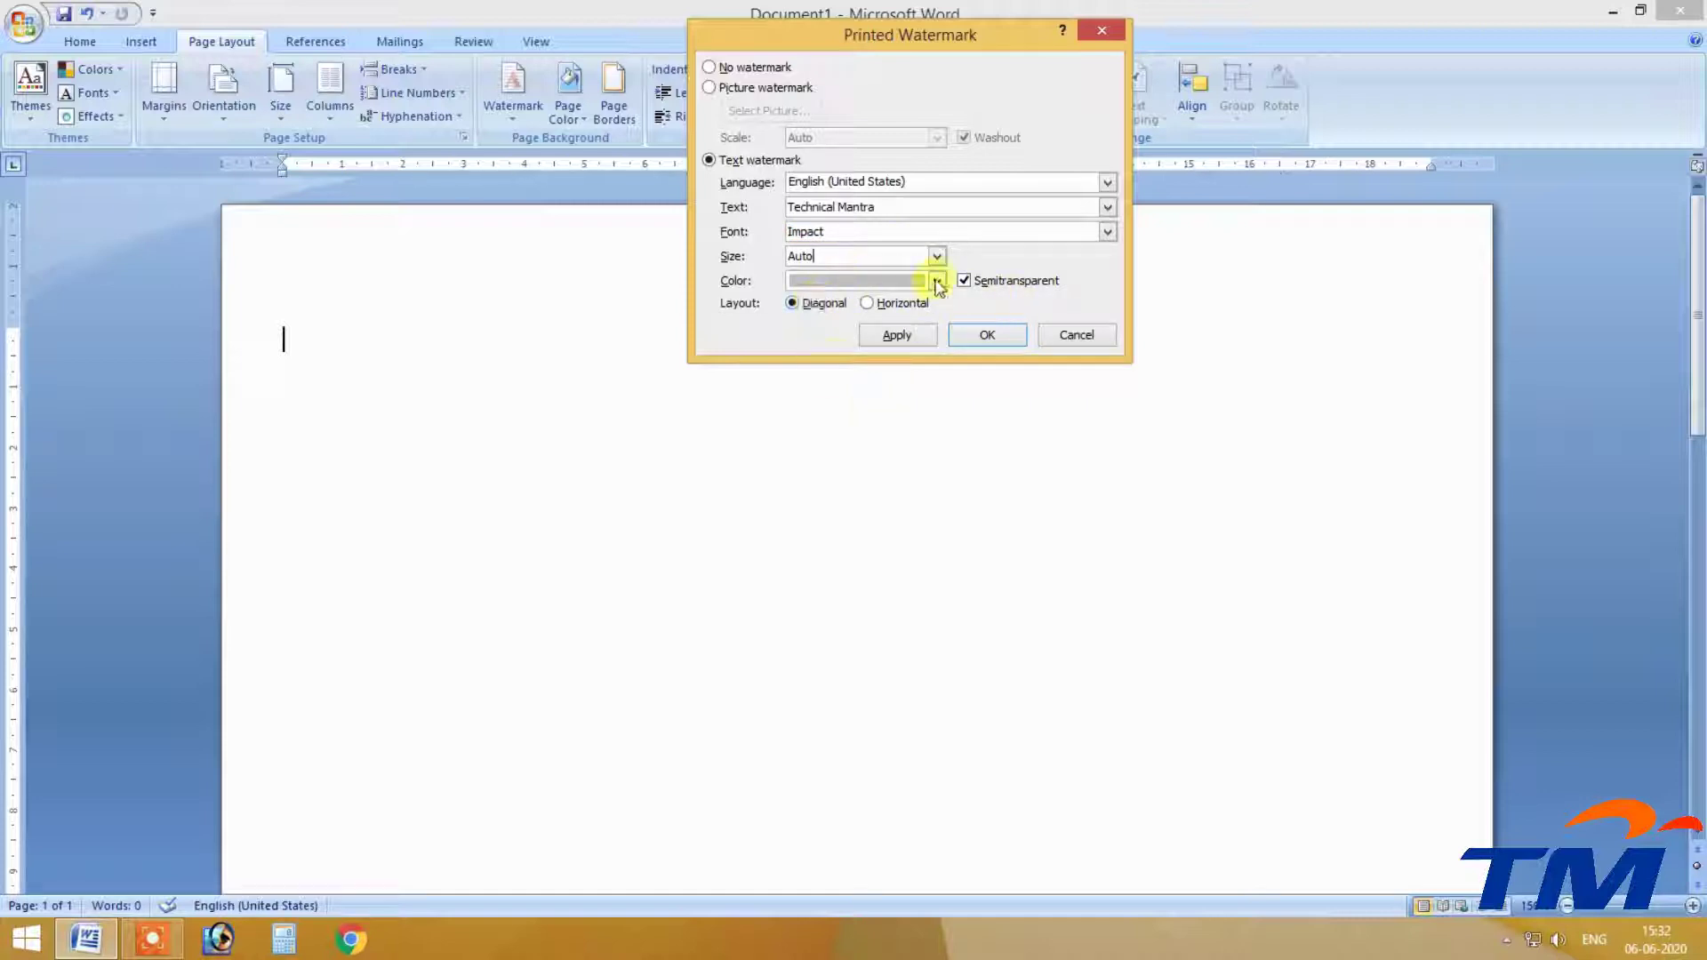
left_click(907, 335)
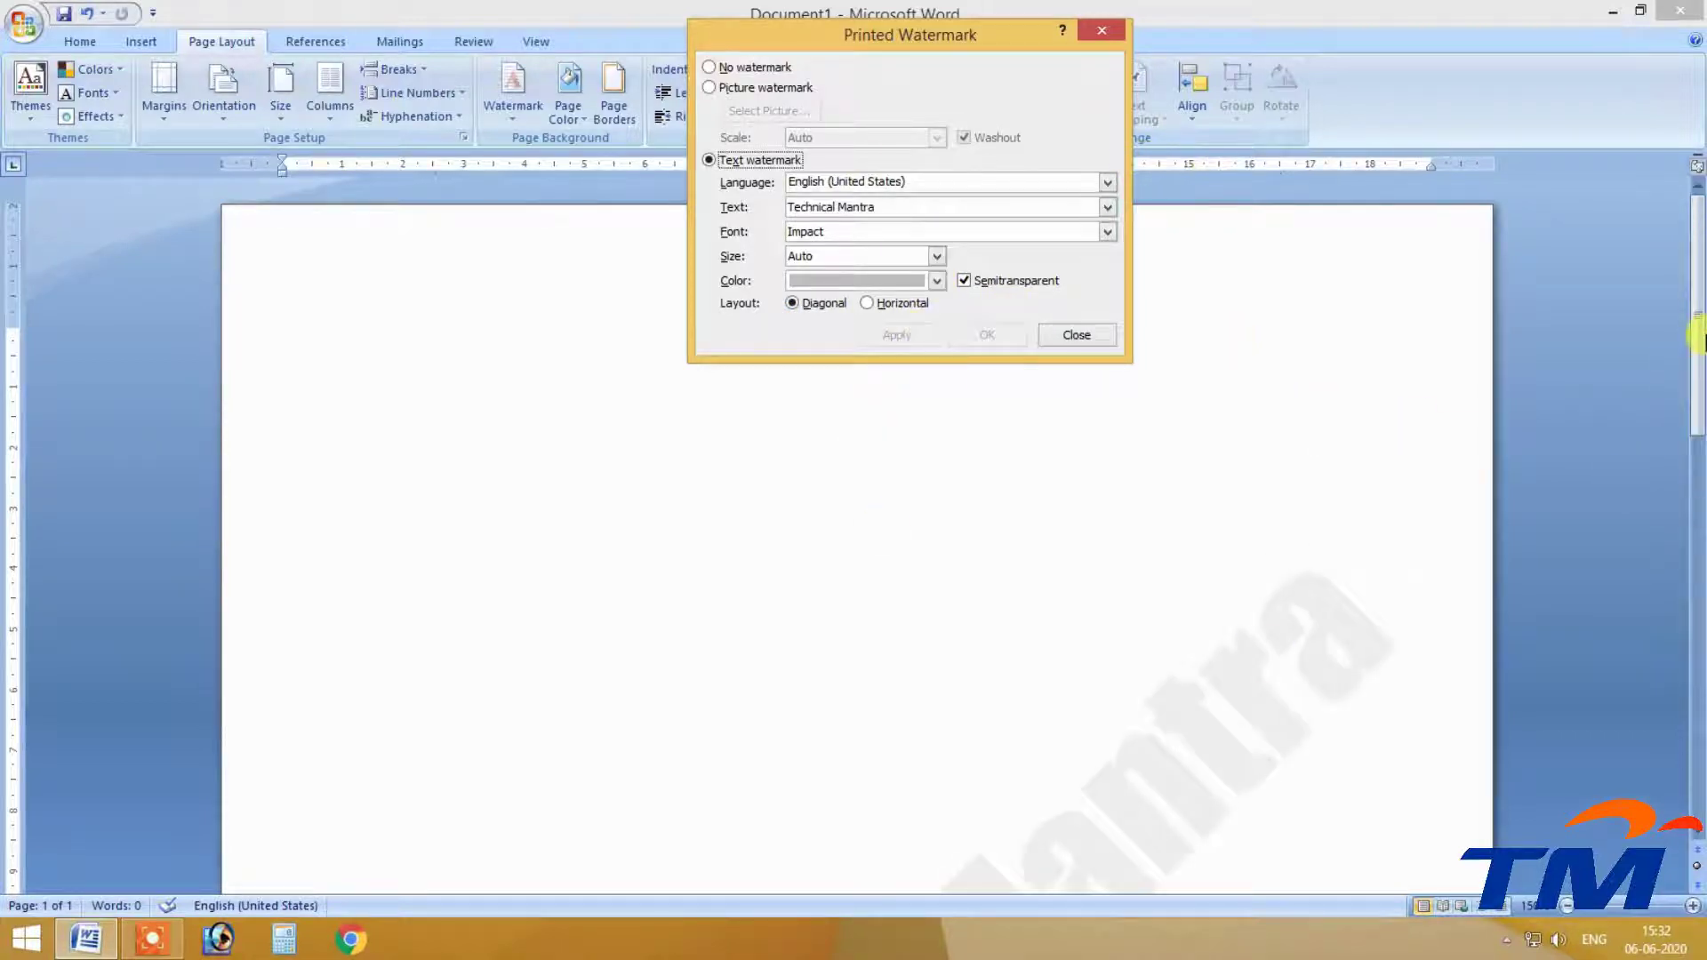
left_click(1076, 335)
Examine how the diagonal text watermark runs across the whole page, at a smaller zoom.
scroll(1694, 352, "down", 1)
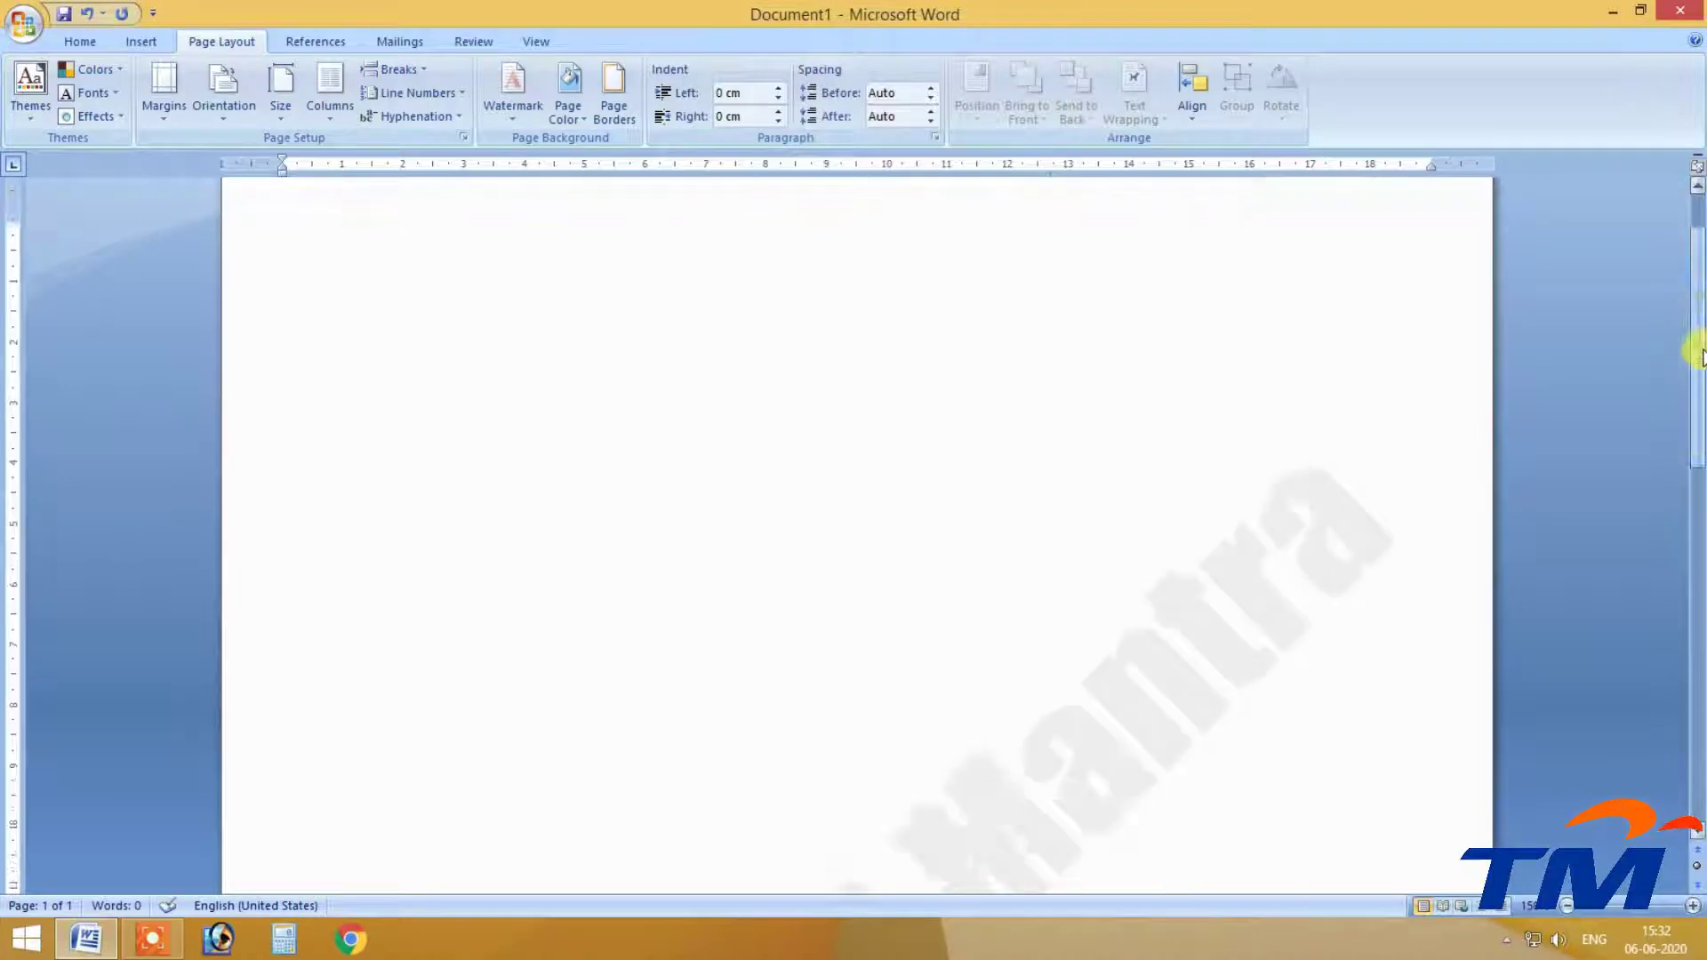
scroll(1694, 374, "down", 4)
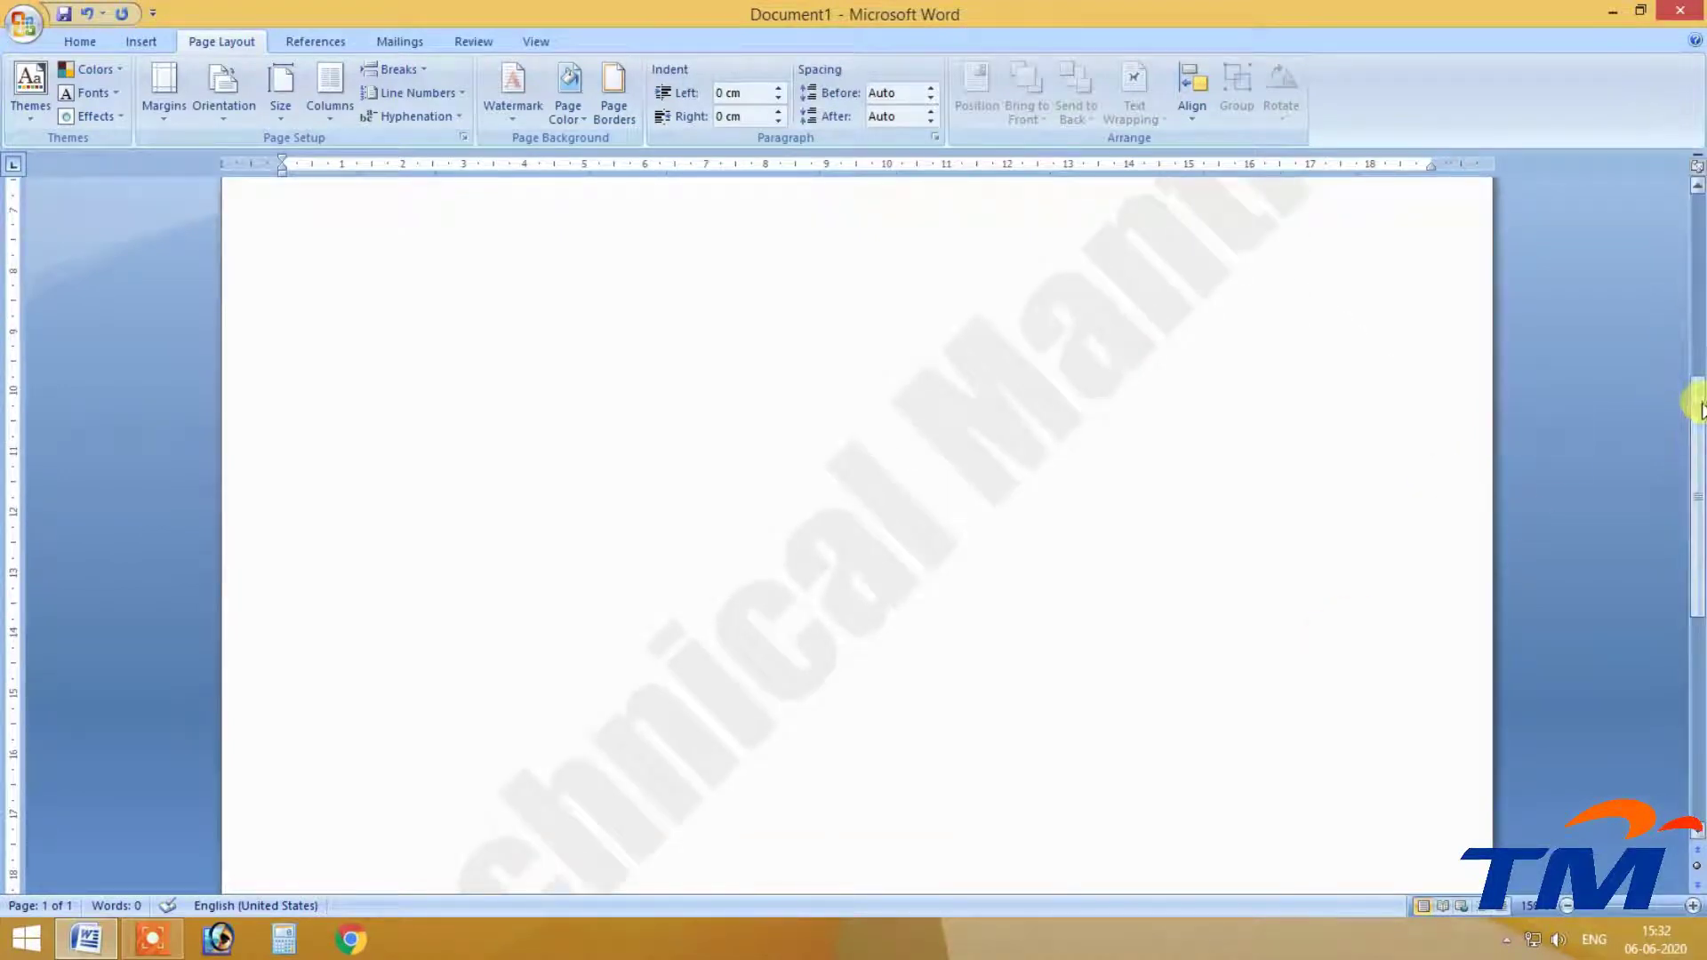
left_click_drag(1699, 409, 1695, 507)
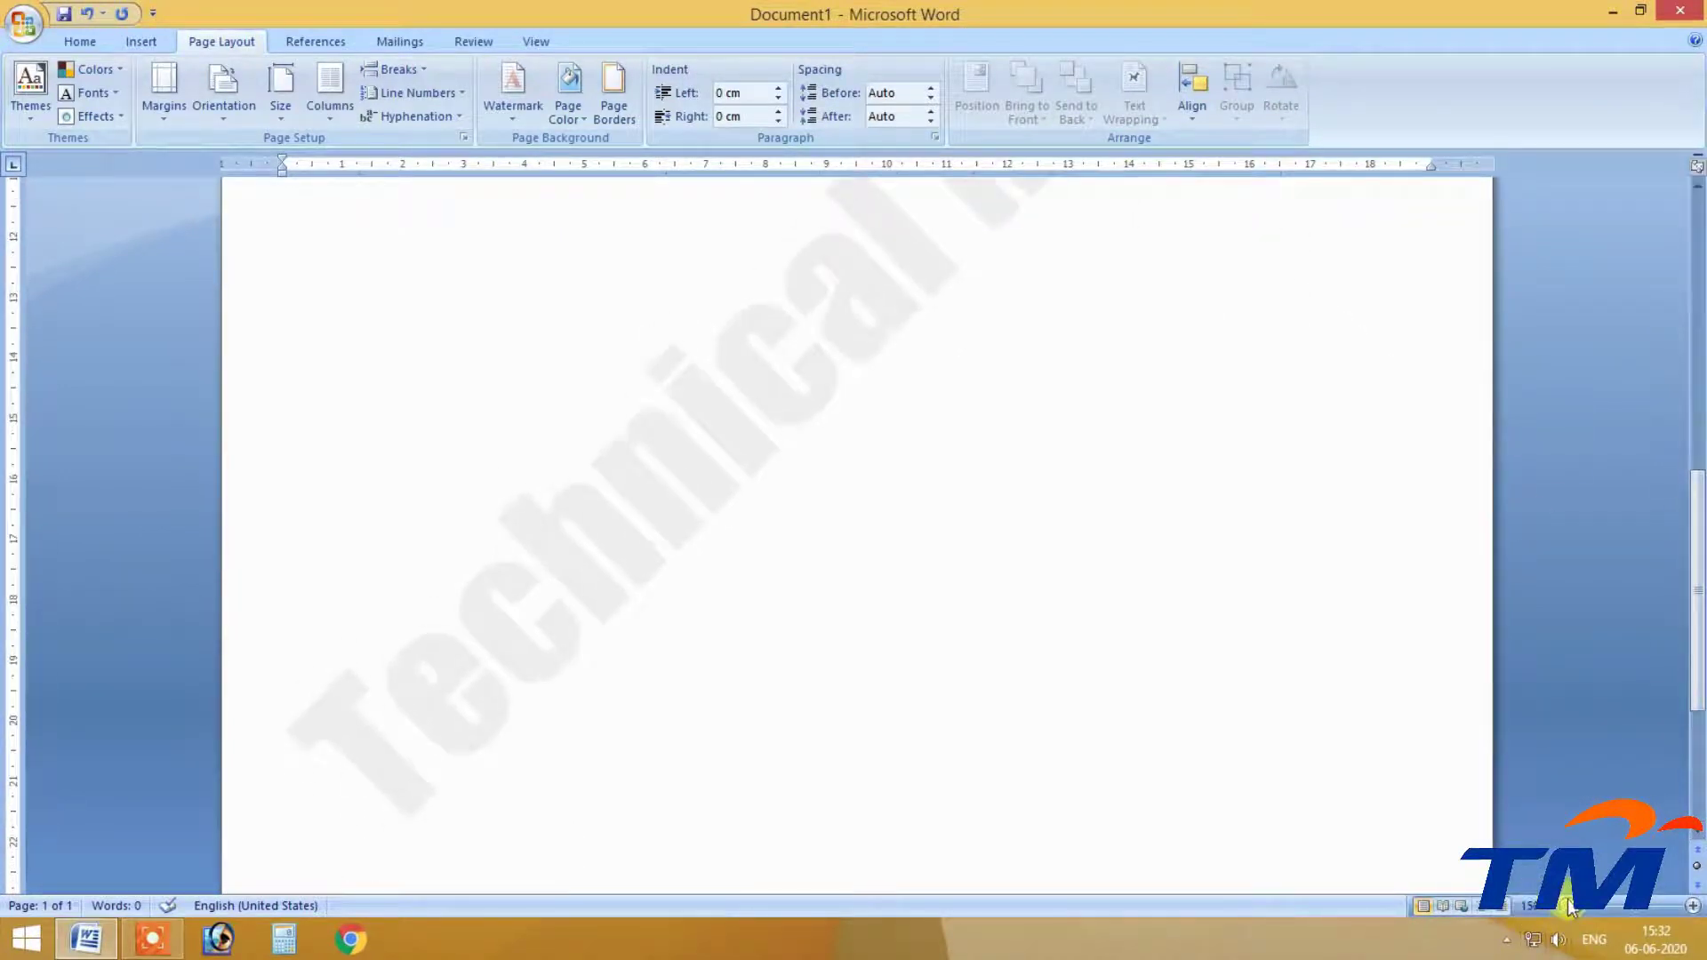
left_click(1568, 906)
left_click(1567, 907)
left_click(1567, 906)
scroll(1694, 502, "up", 2)
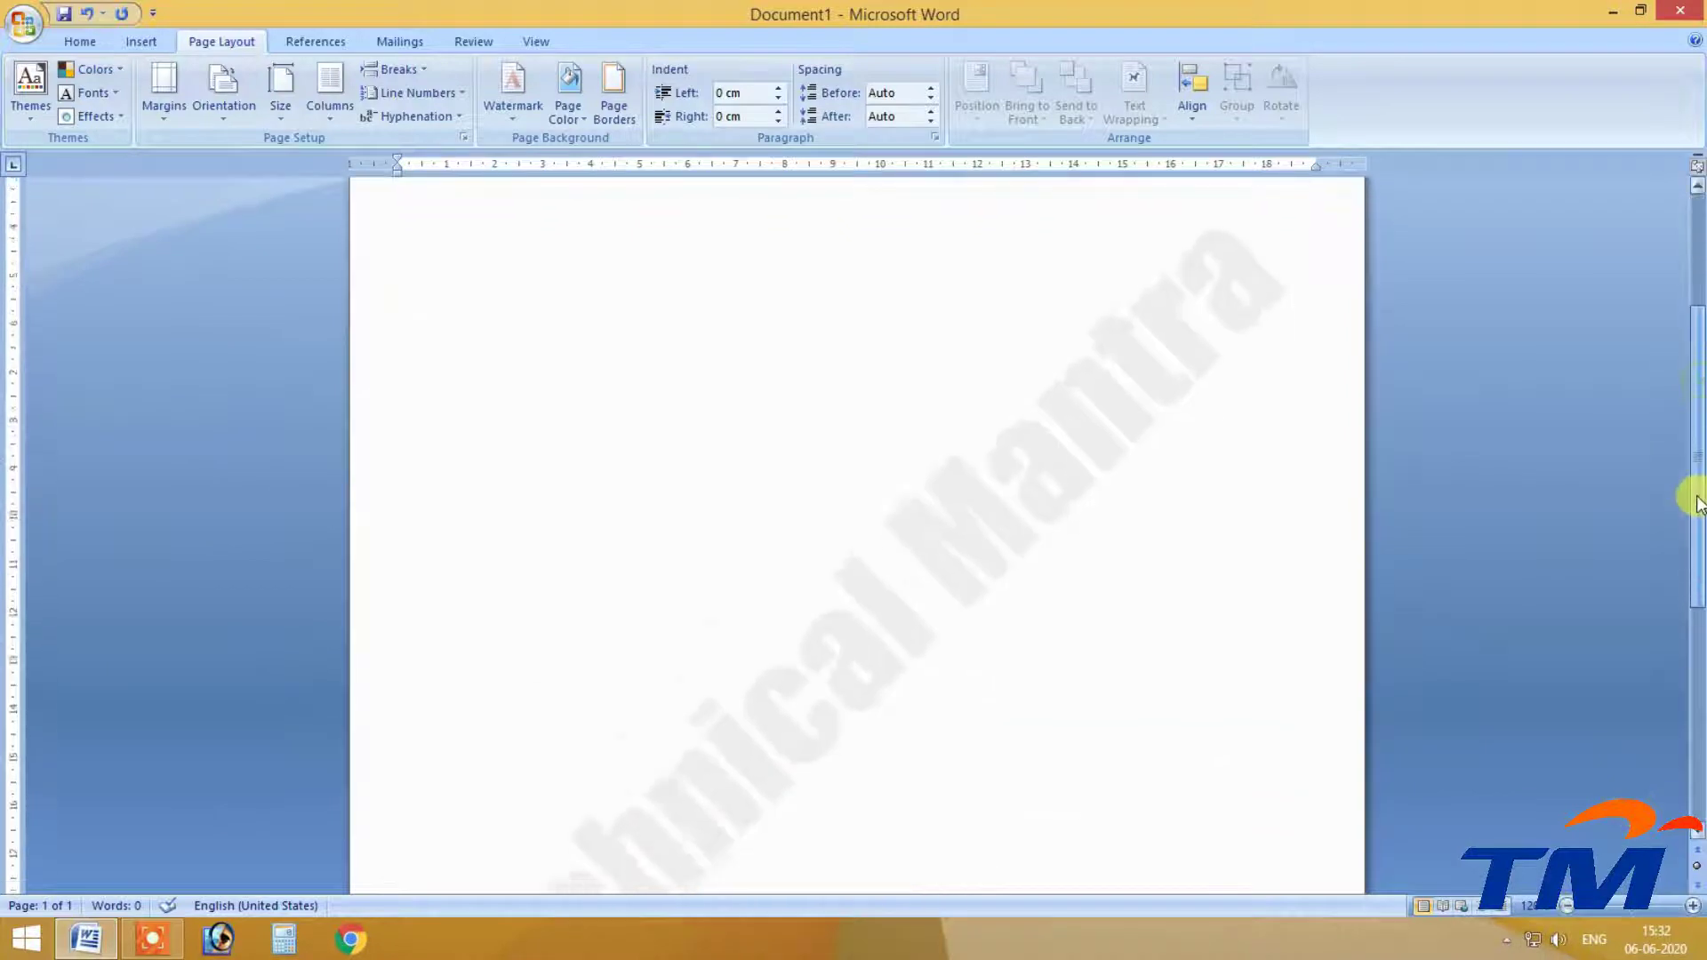
left_click_drag(1698, 502, 1688, 545)
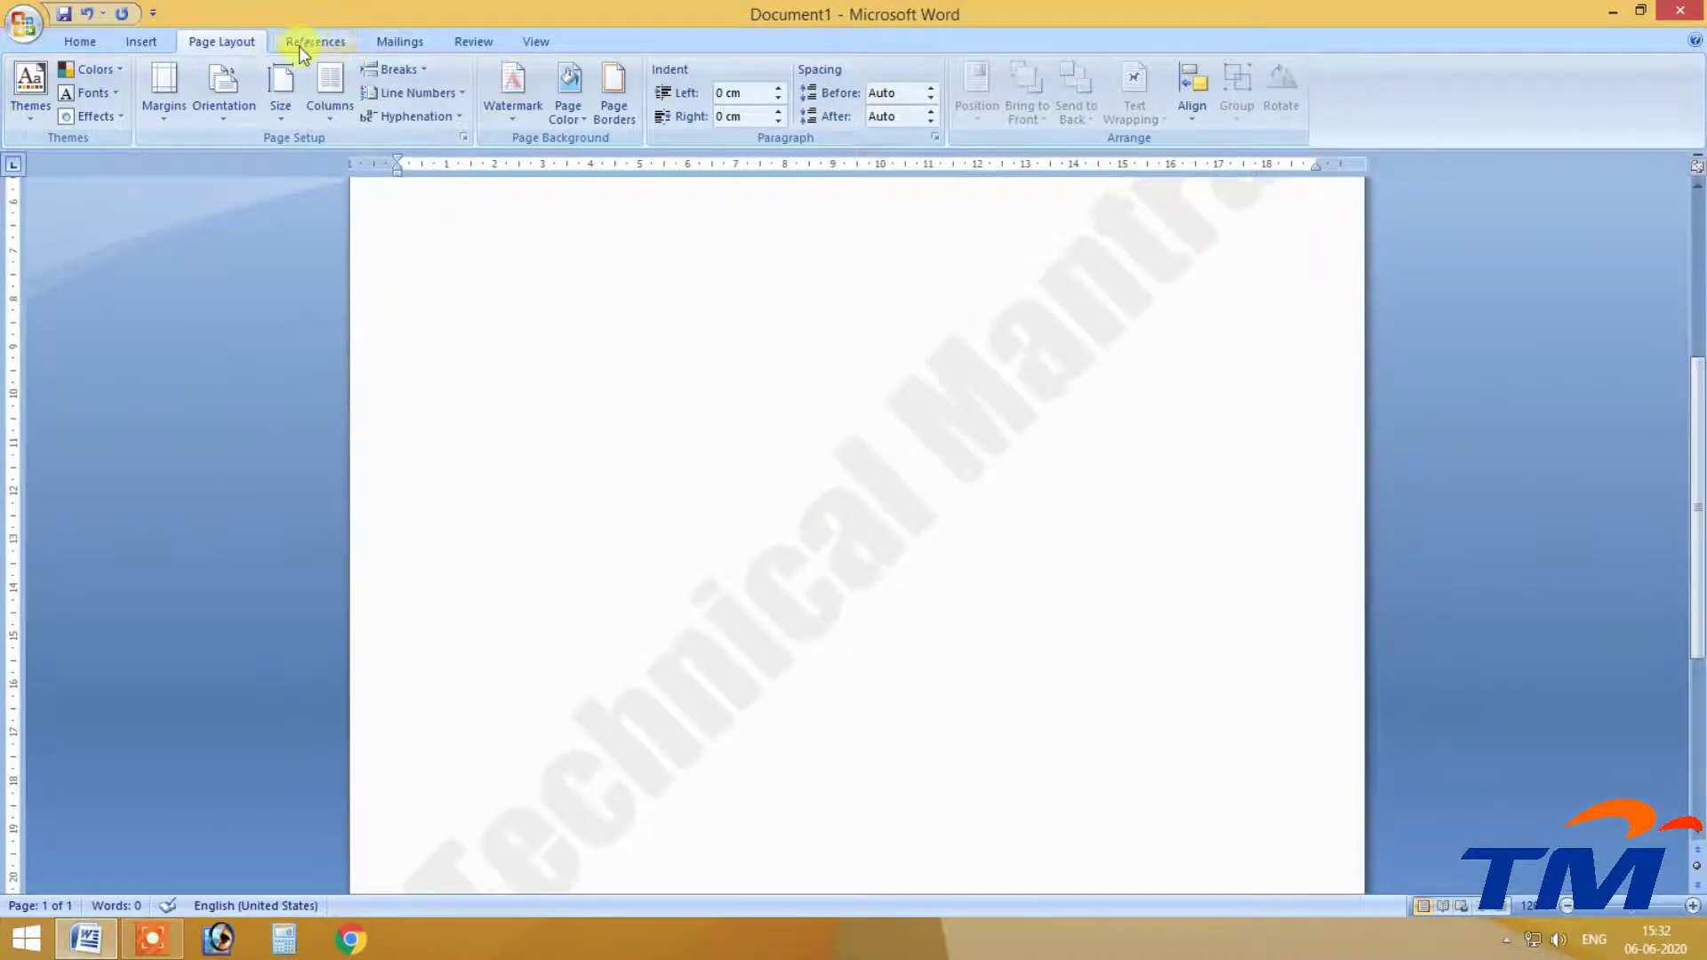
Change the colour of the text watermark to black and apply it to the page.
left_click(513, 89)
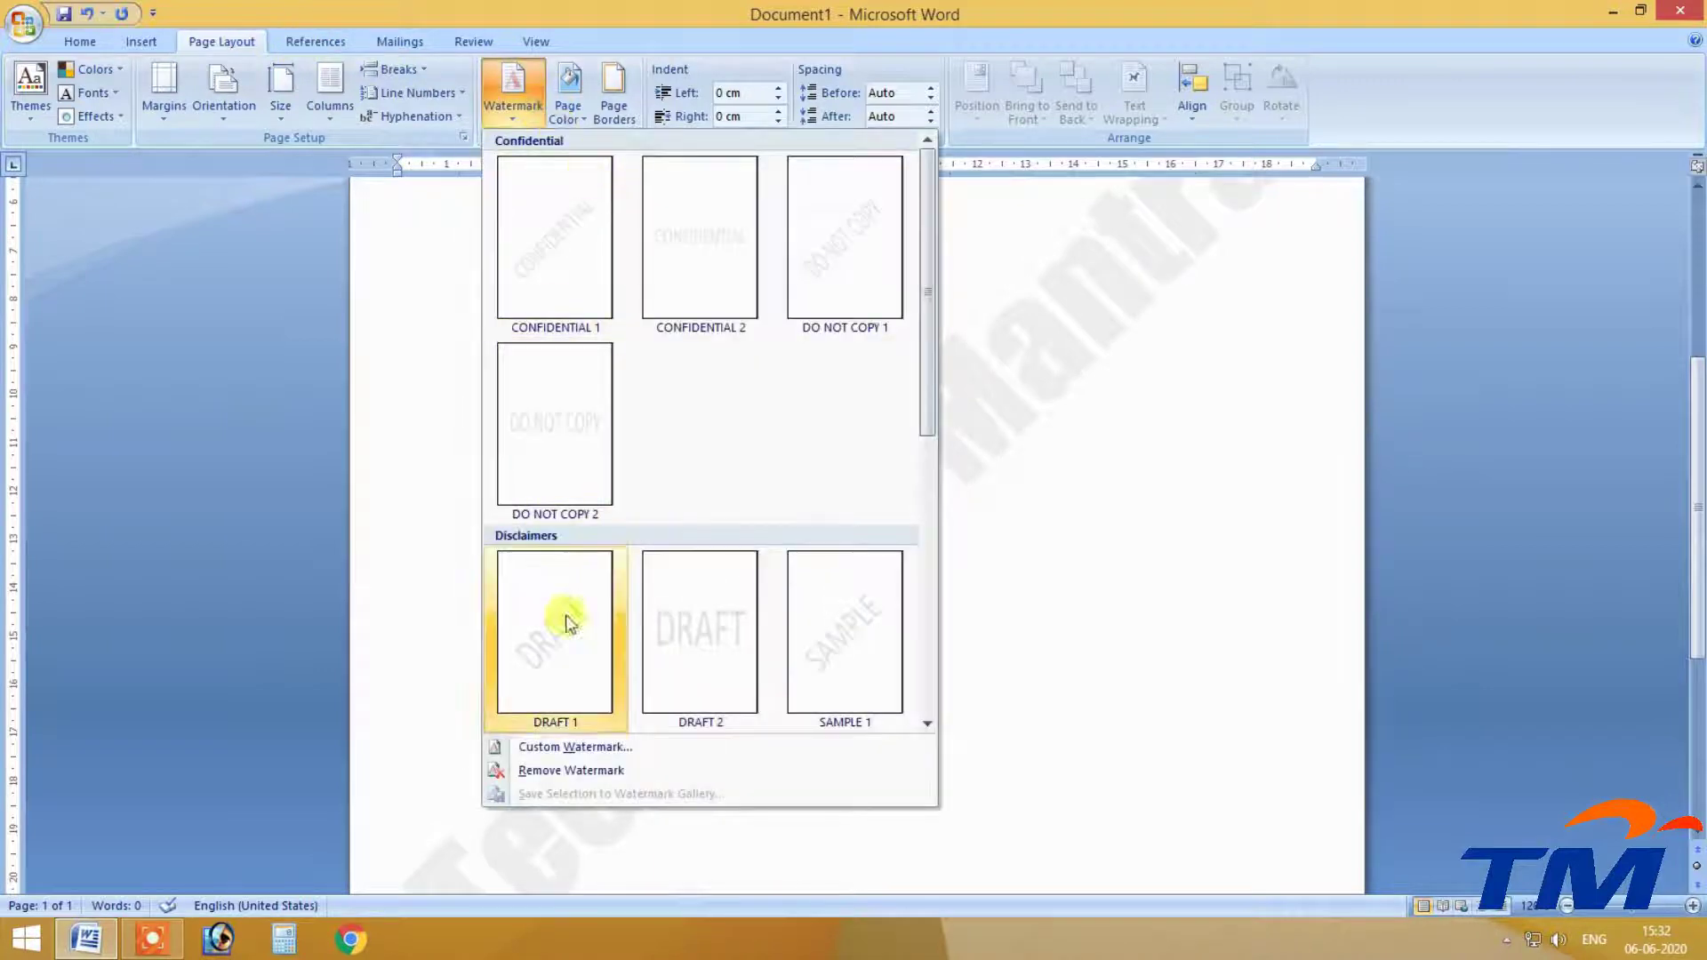
left_click(562, 747)
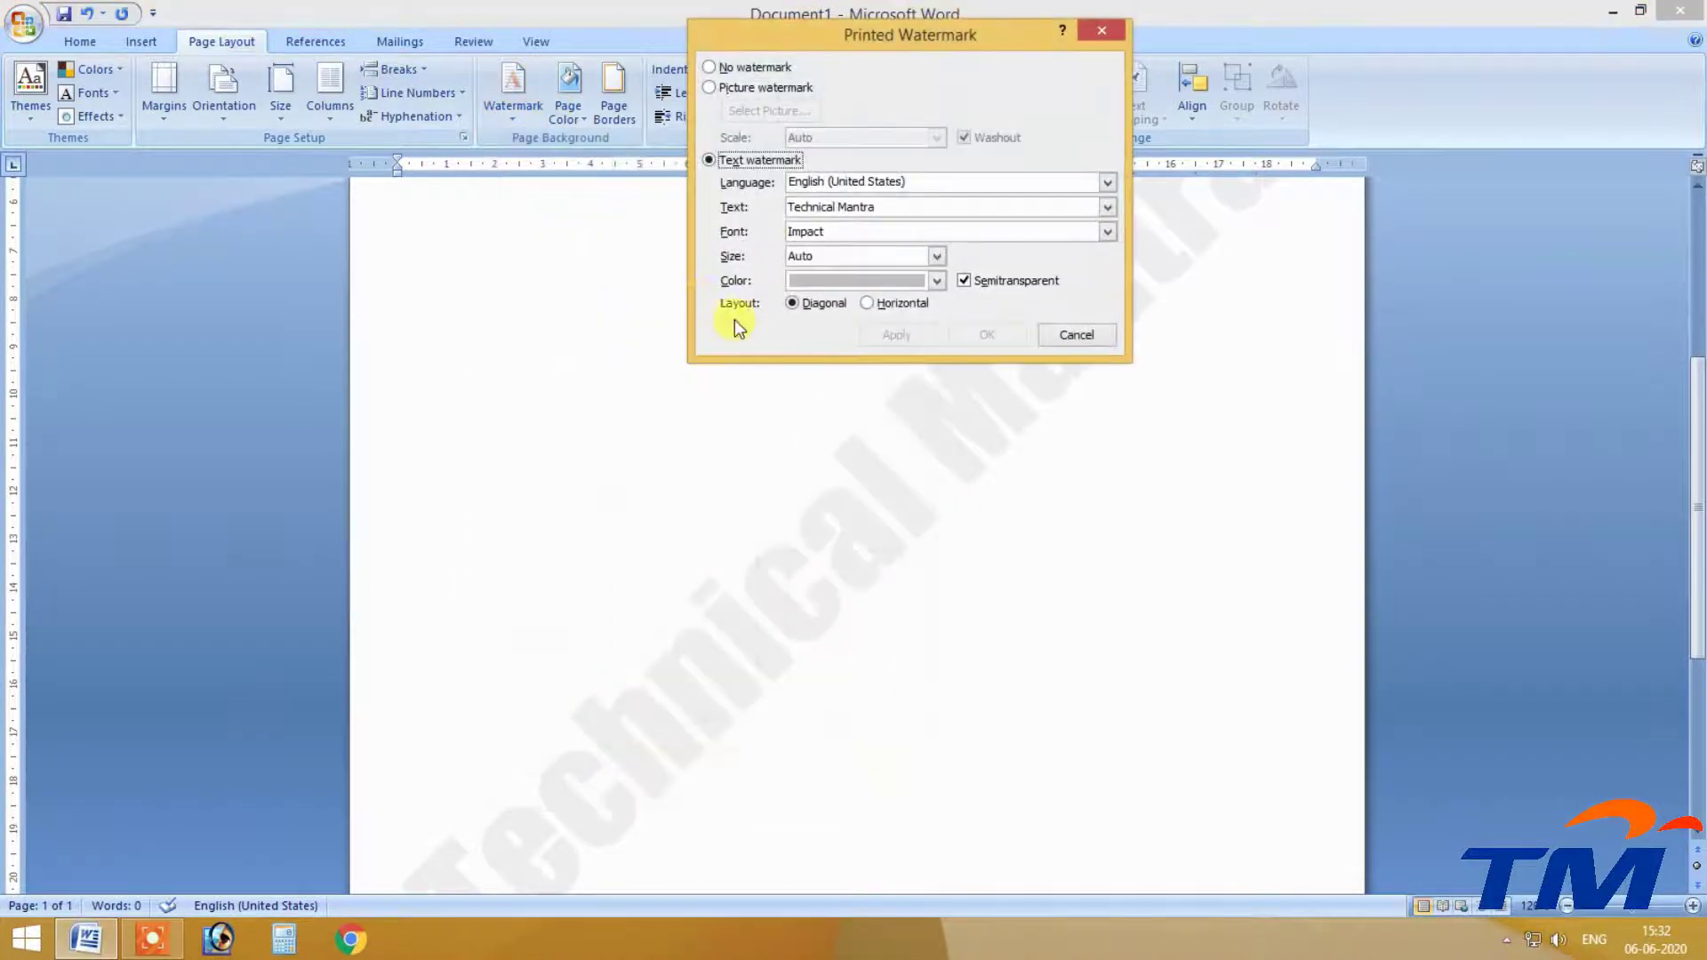
left_click(841, 281)
left_click(811, 352)
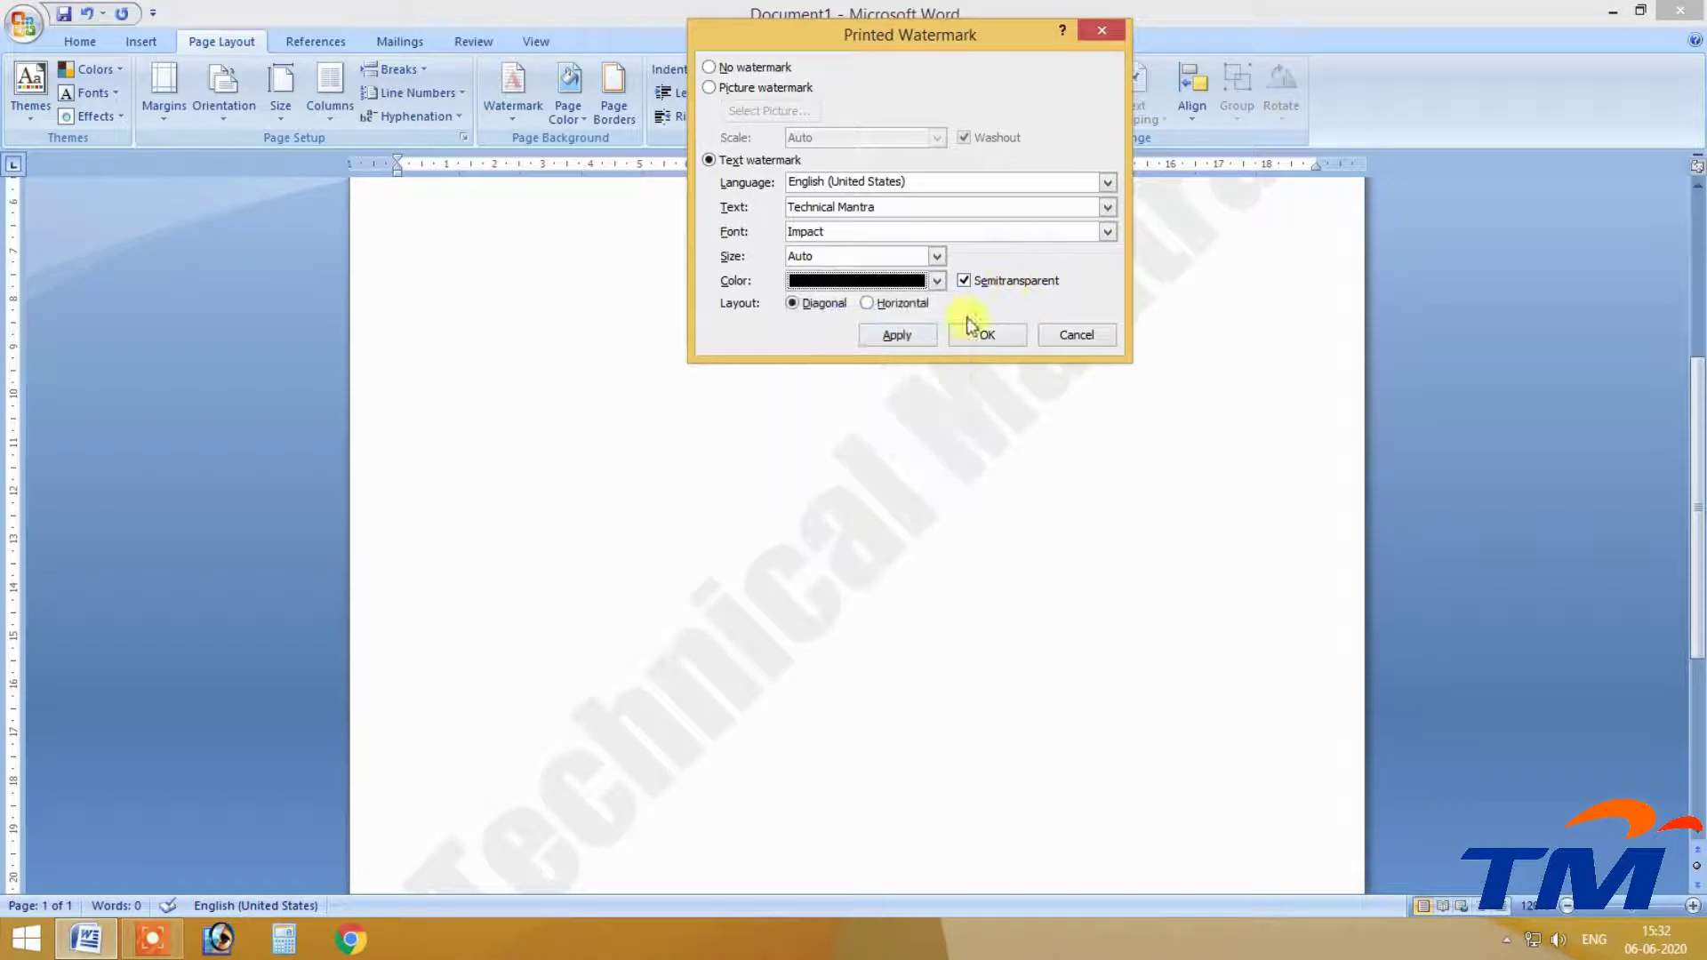
left_click(916, 345)
Turn off the Semitransparent option of the watermark and apply the change, with the dialog moved clear of the text.
left_click_drag(943, 24, 623, 11)
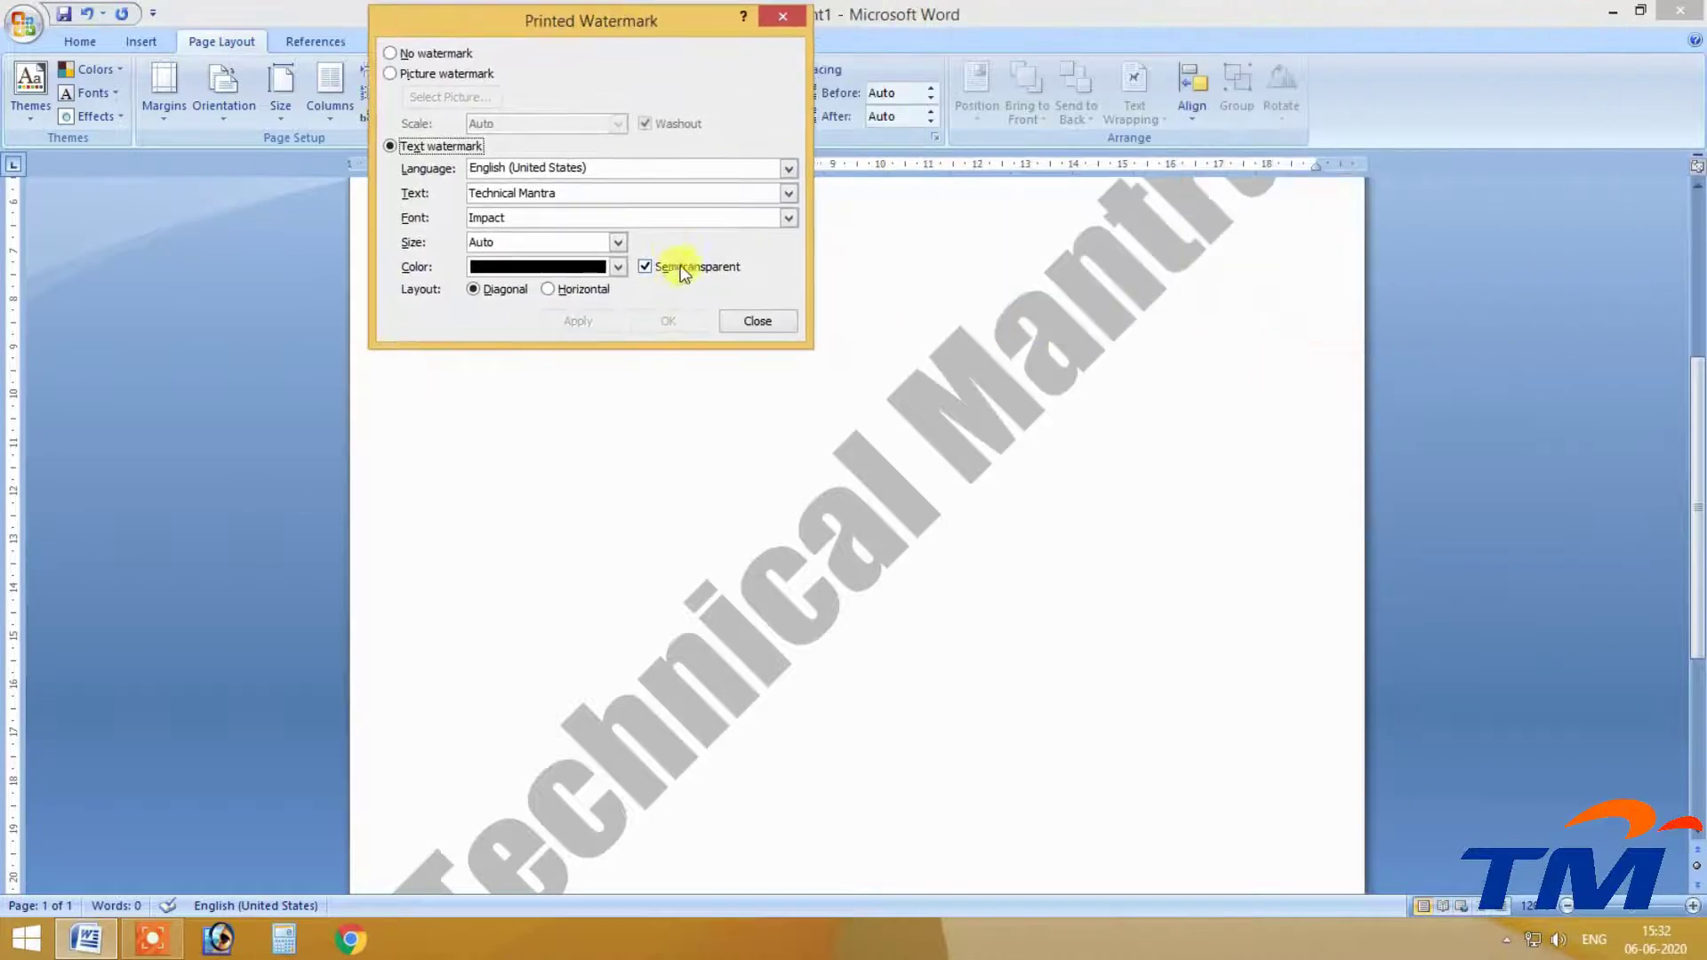
left_click(683, 270)
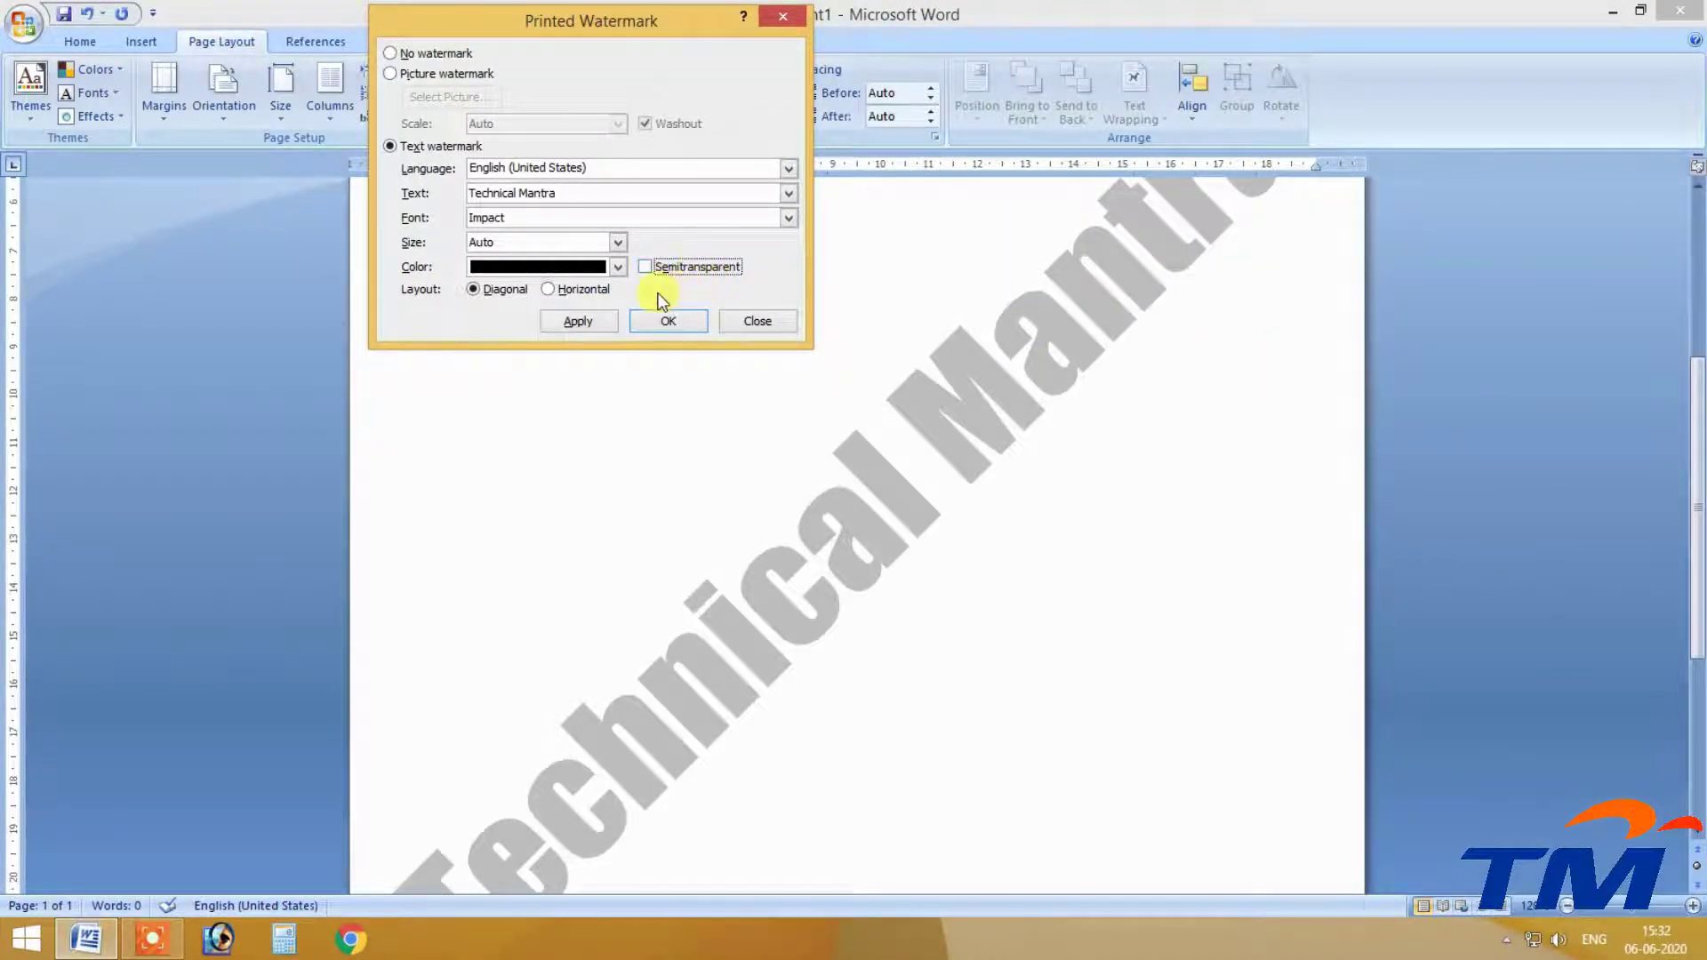
left_click(574, 320)
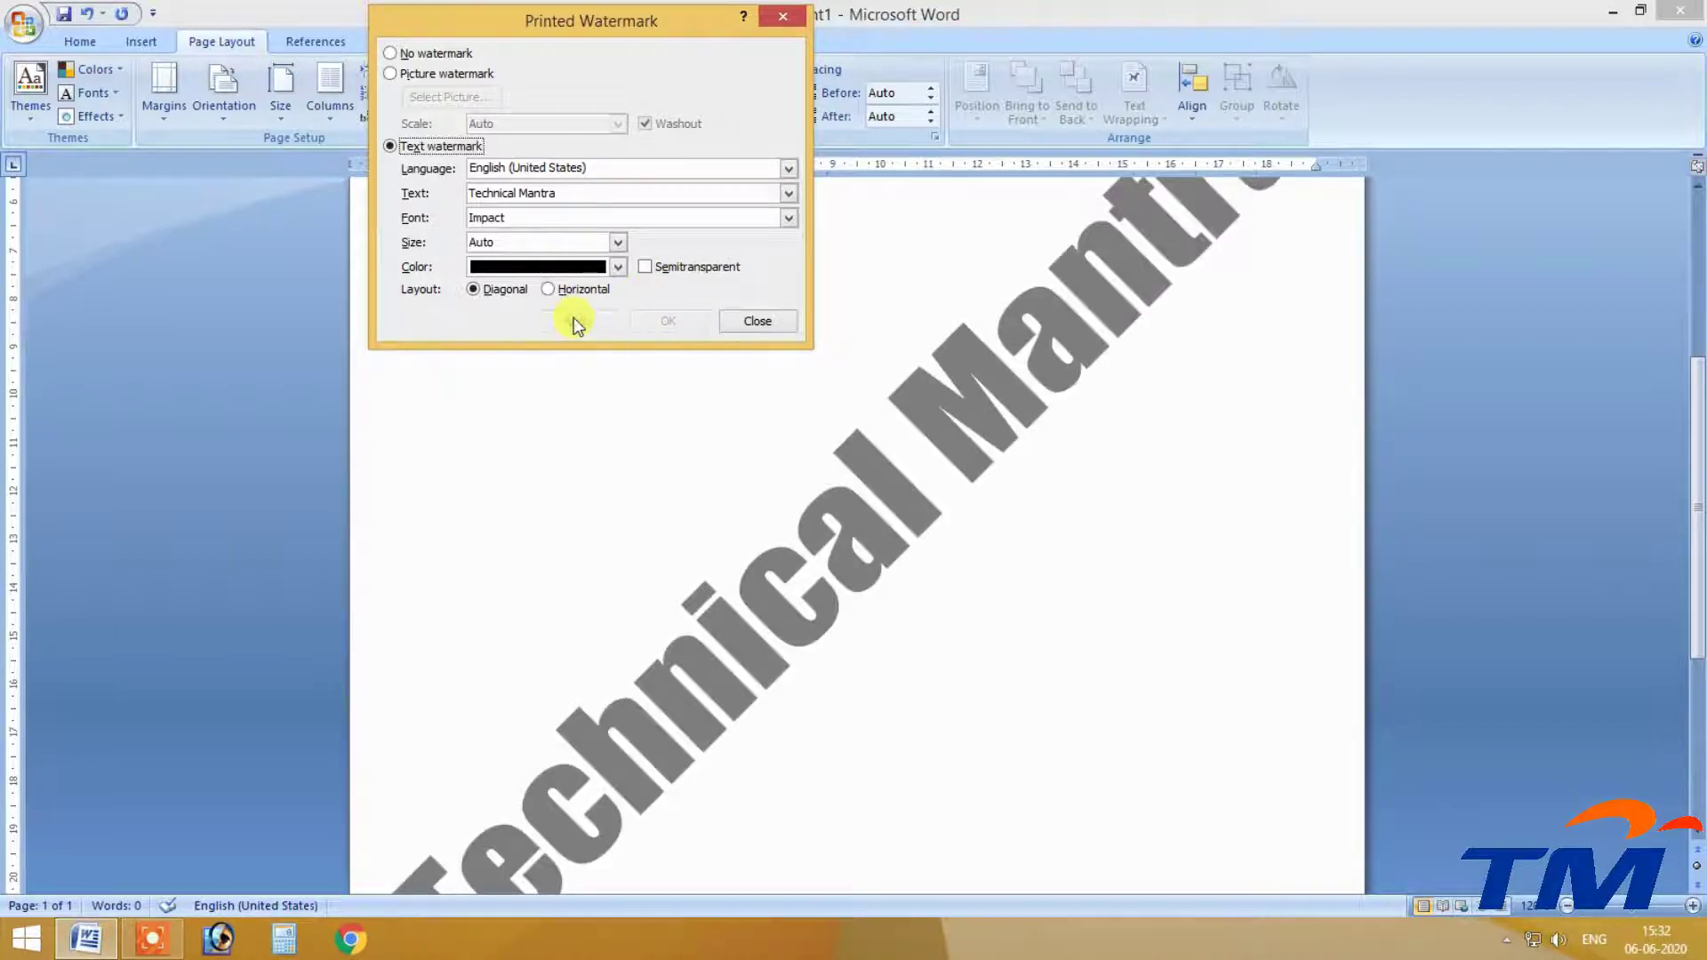
Try the Horizontal layout for the text watermark and set it back to Diagonal, applying each change.
left_click(551, 289)
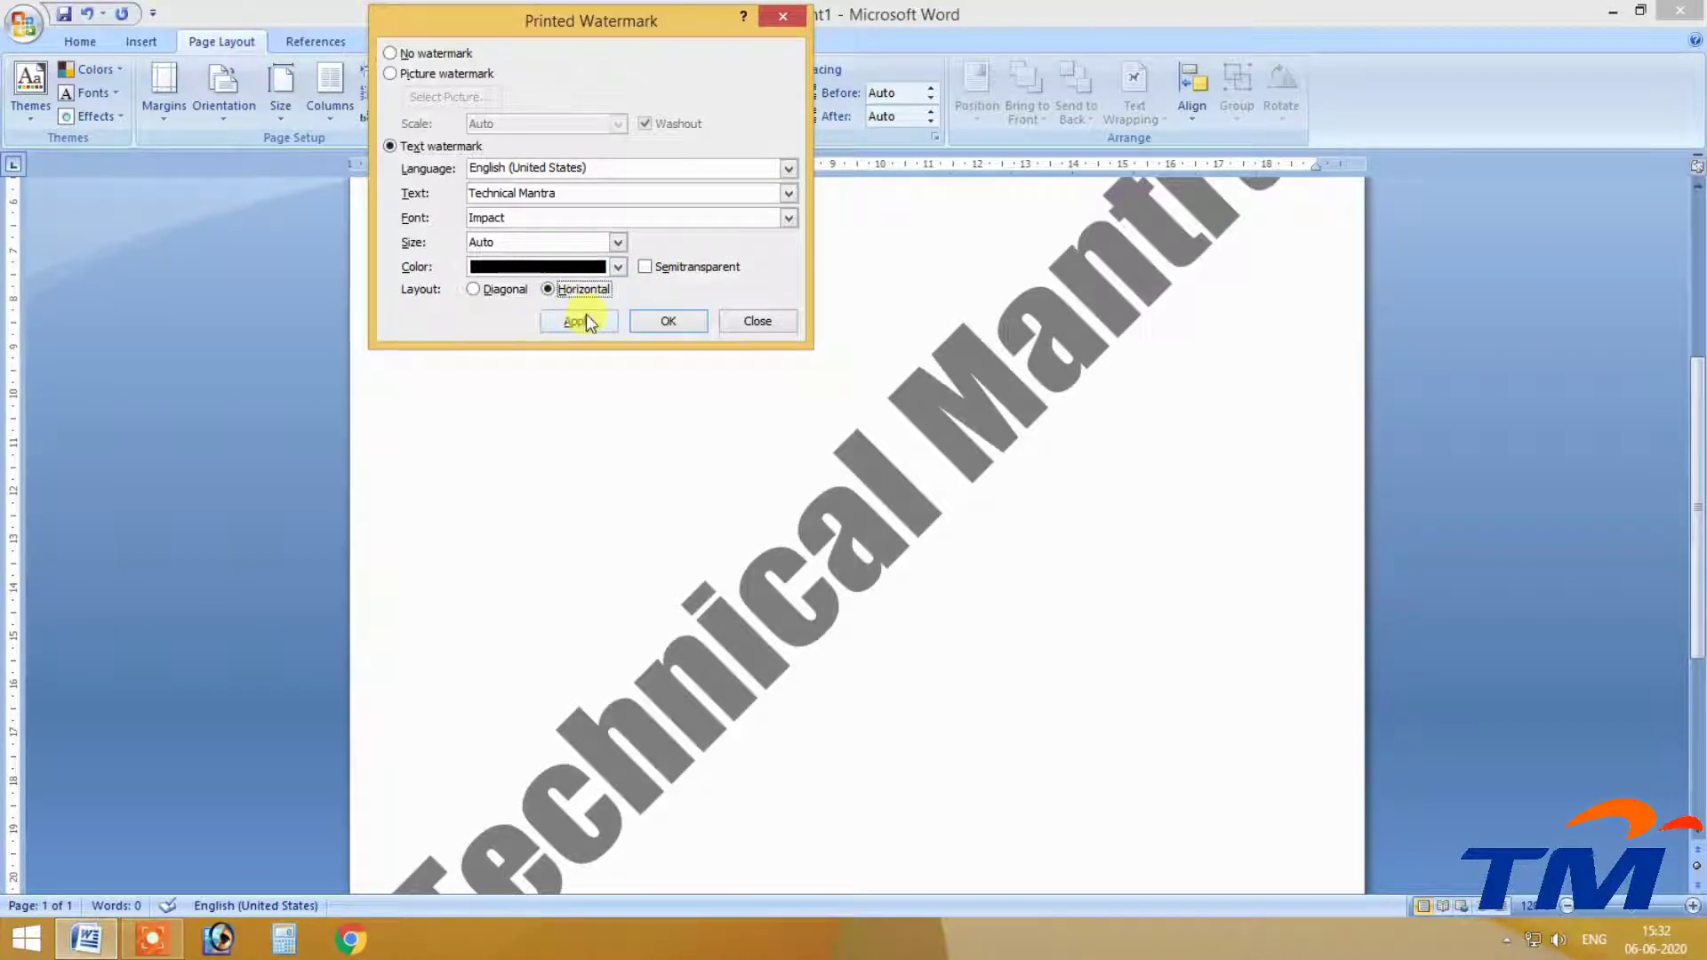
left_click(585, 320)
left_click(473, 289)
left_click(585, 320)
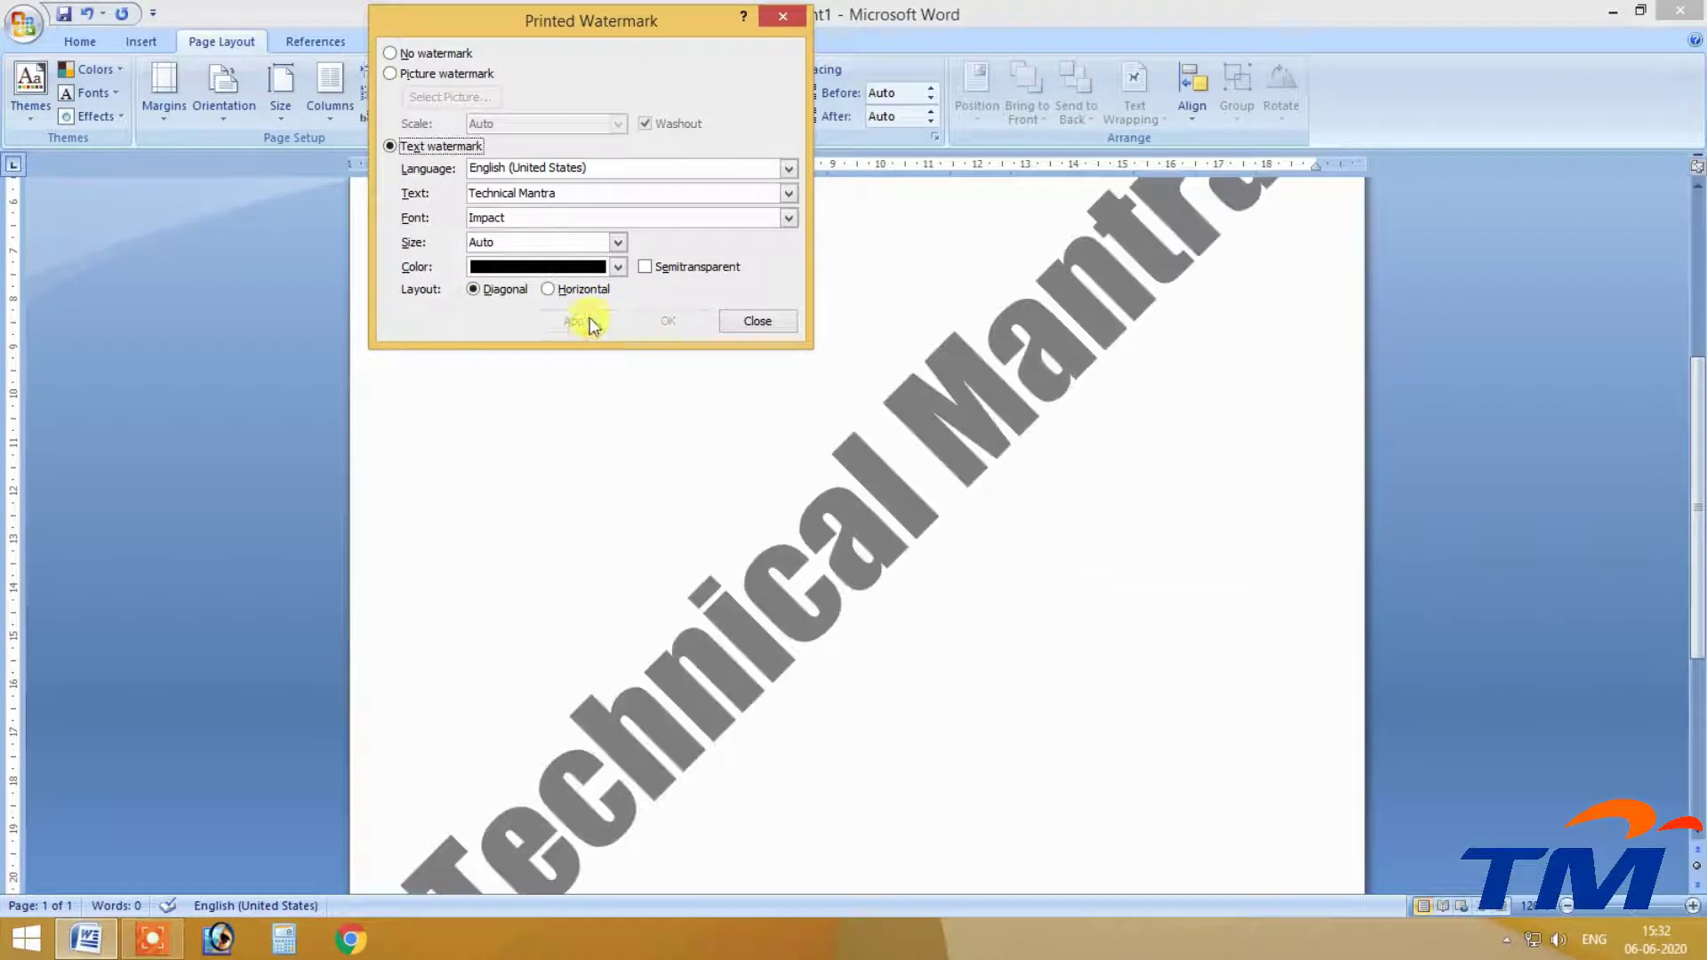
Make the text watermark semitransparent, change its colour to standard red, apply the changes and close the watermark settings.
left_click(645, 267)
left_click(578, 321)
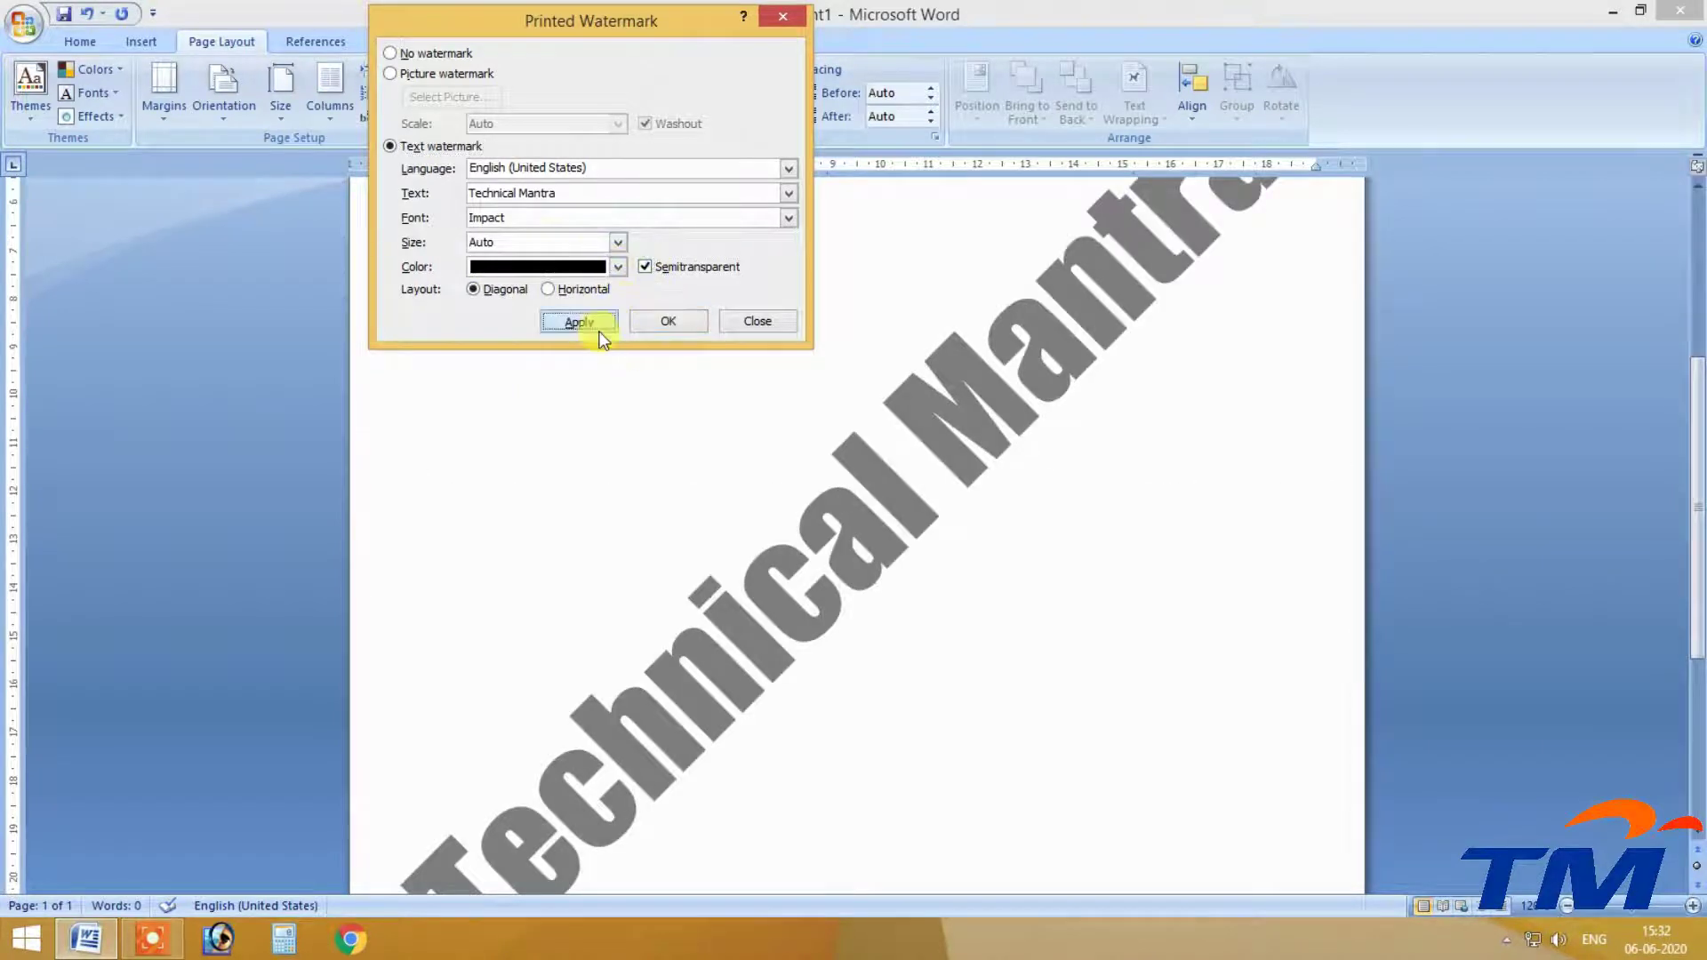
left_click(615, 266)
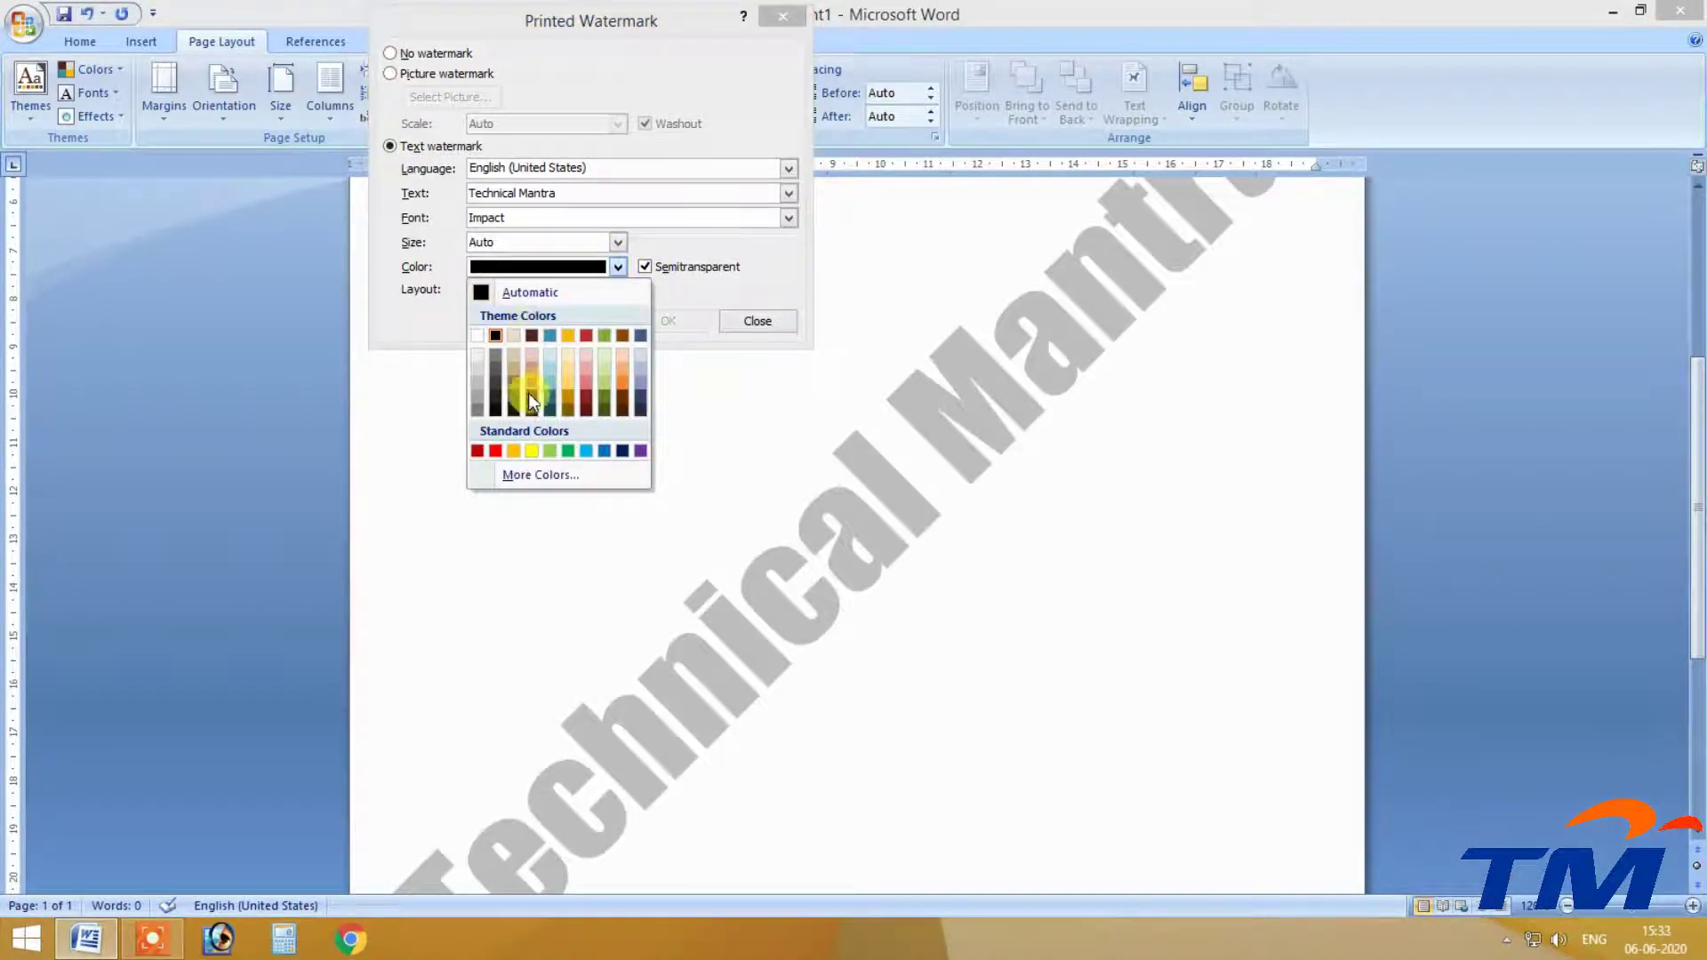
left_click(496, 451)
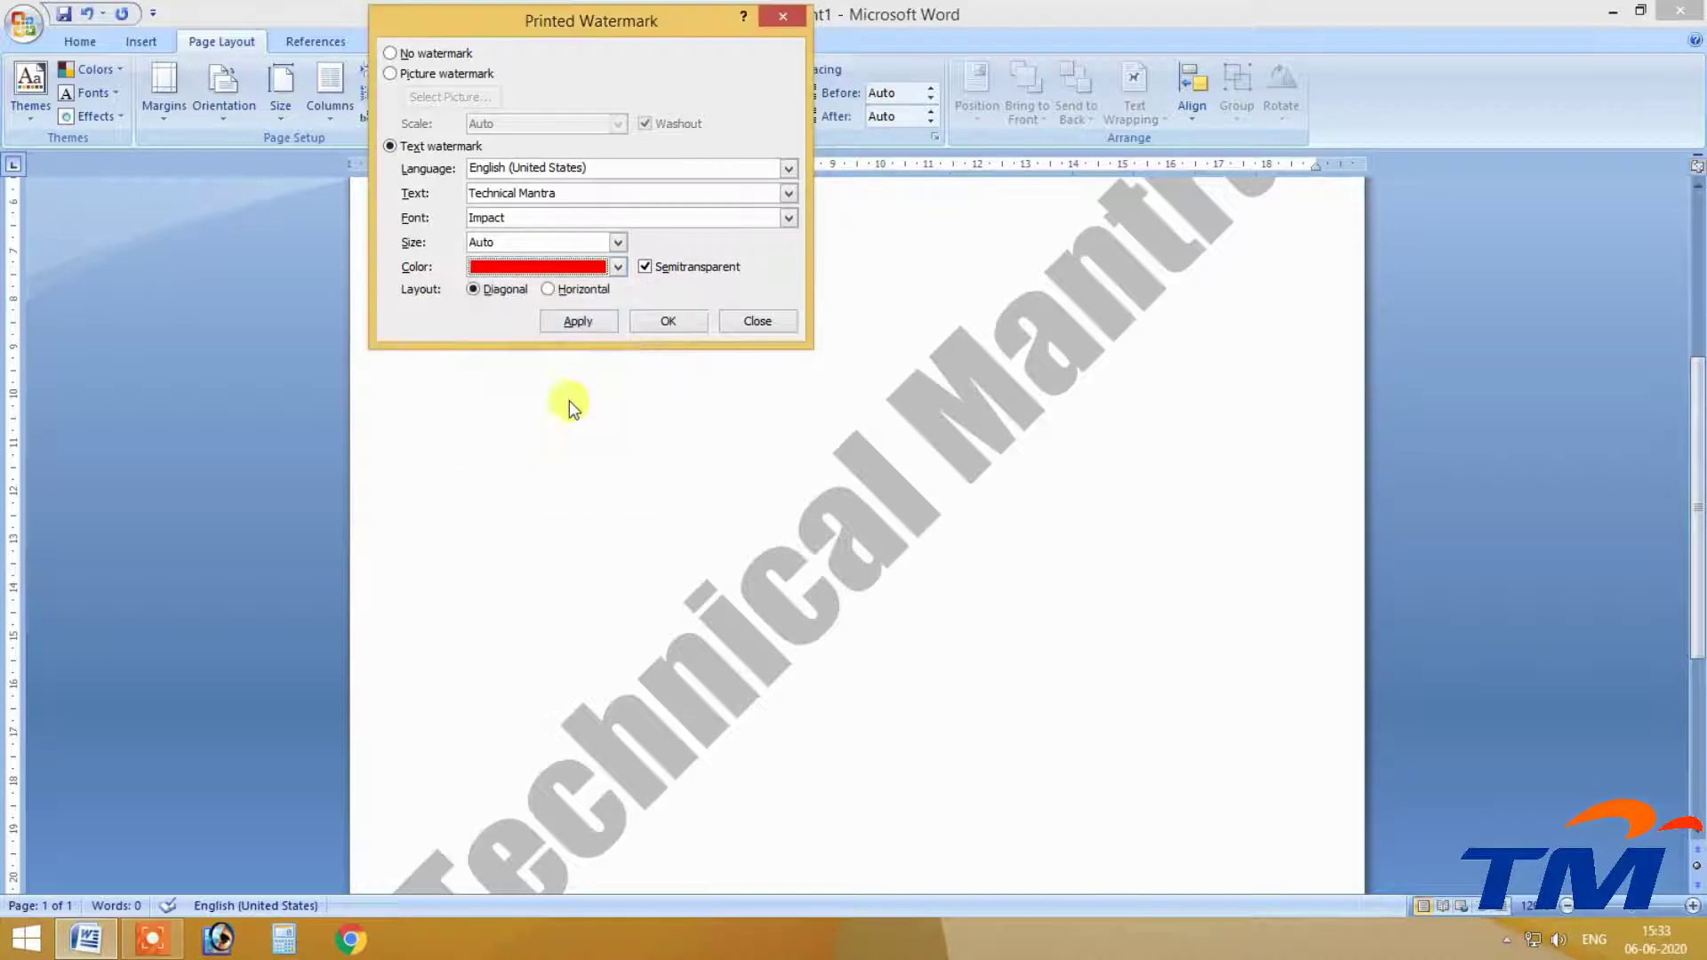
left_click(574, 320)
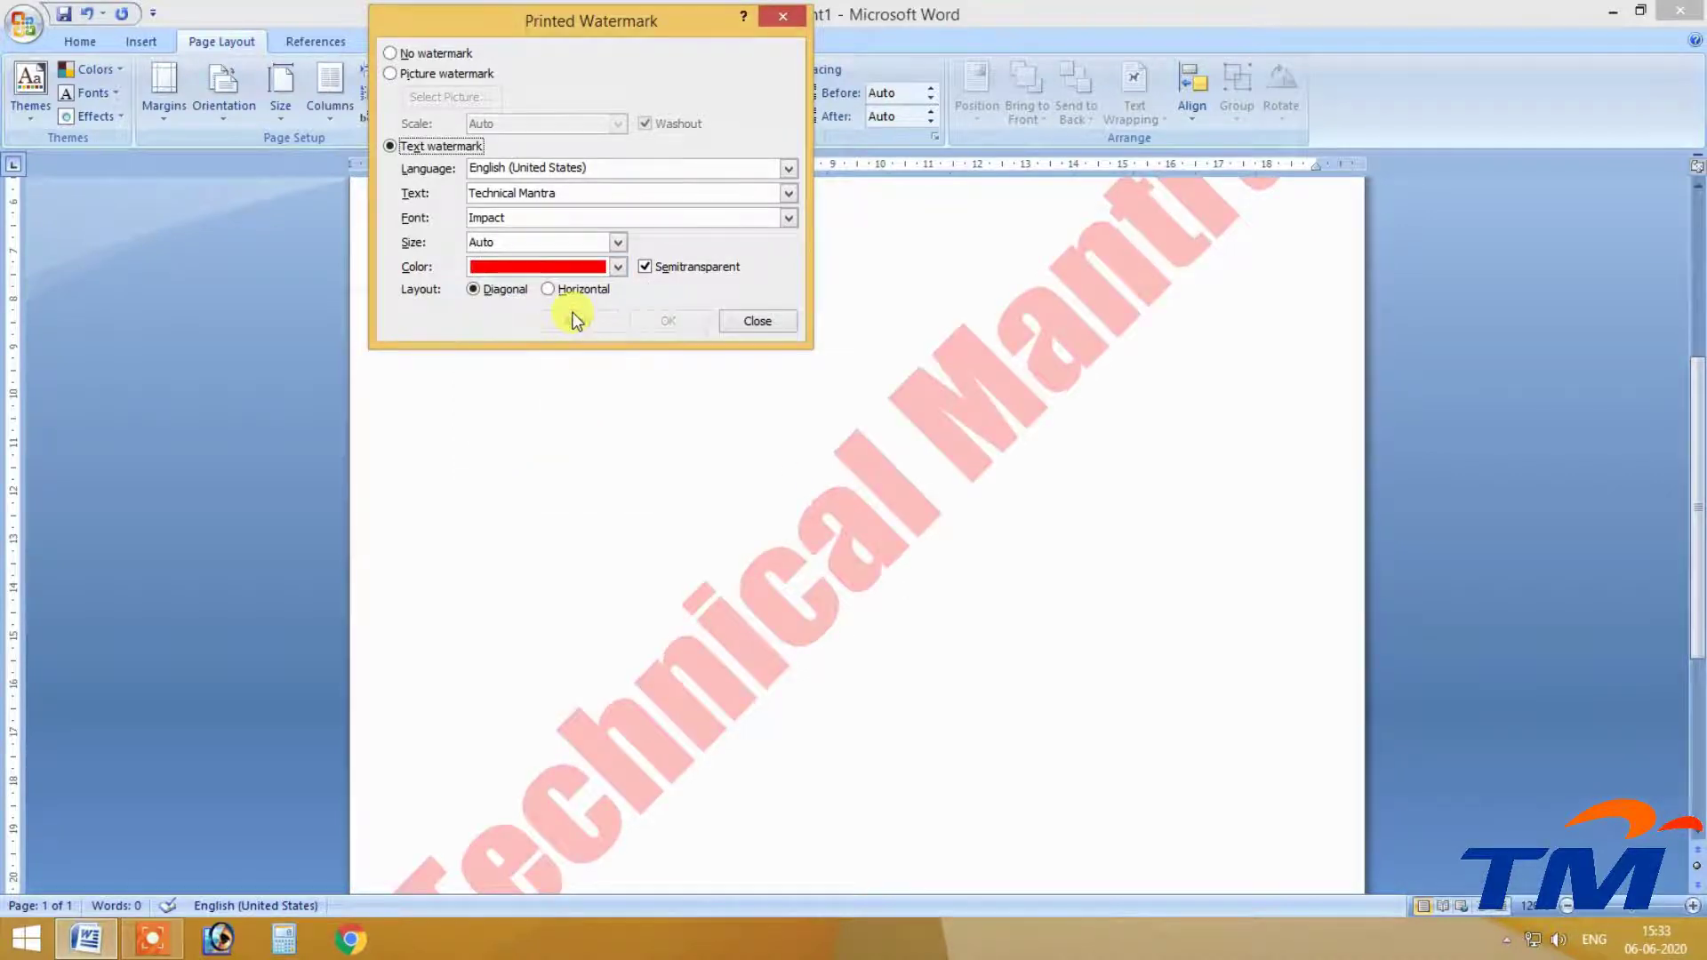
left_click(734, 325)
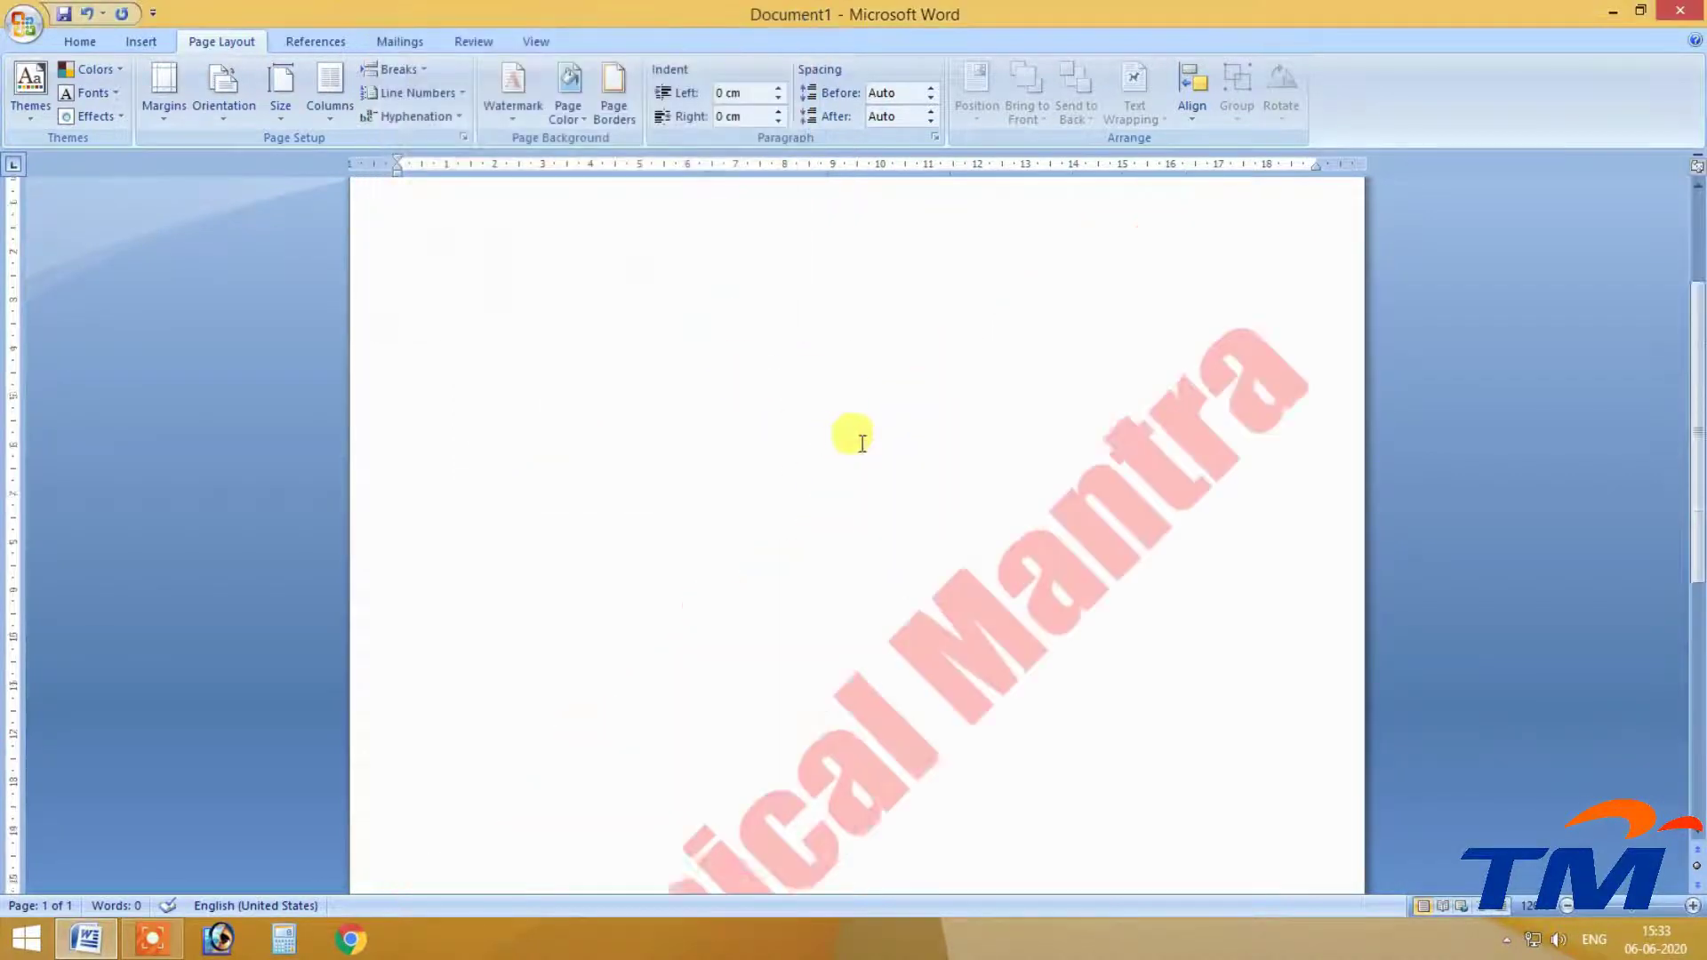
scroll(853, 443, "down", 5)
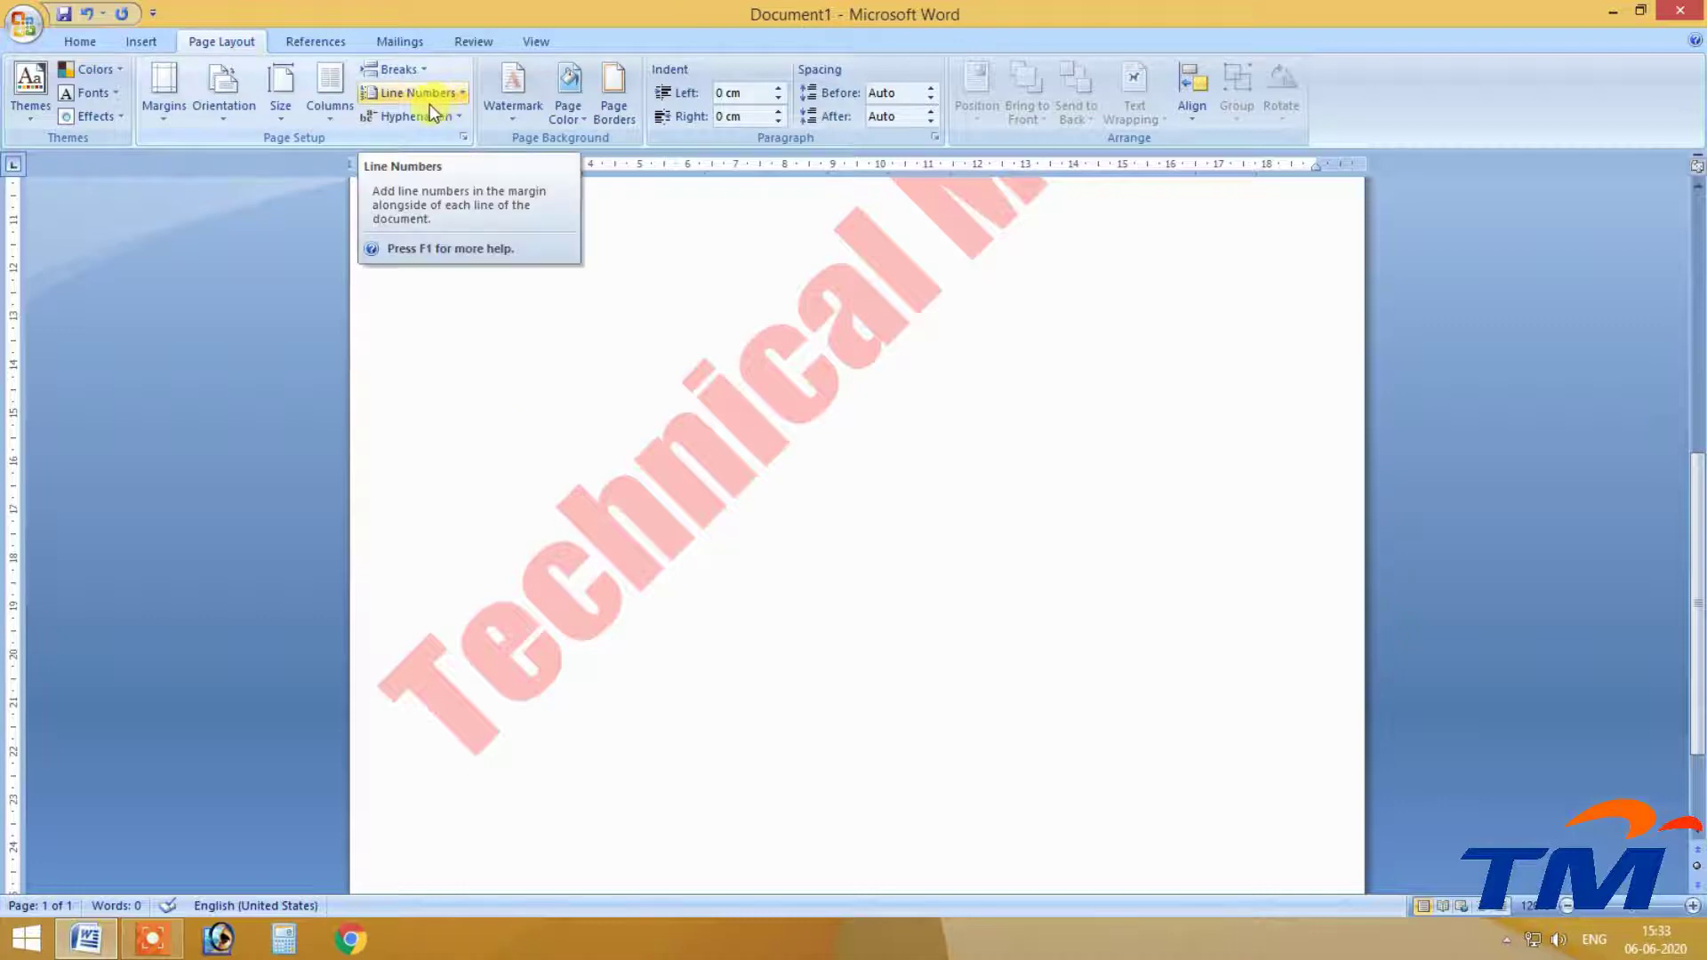
Remove the text watermark from the page.
left_click(518, 88)
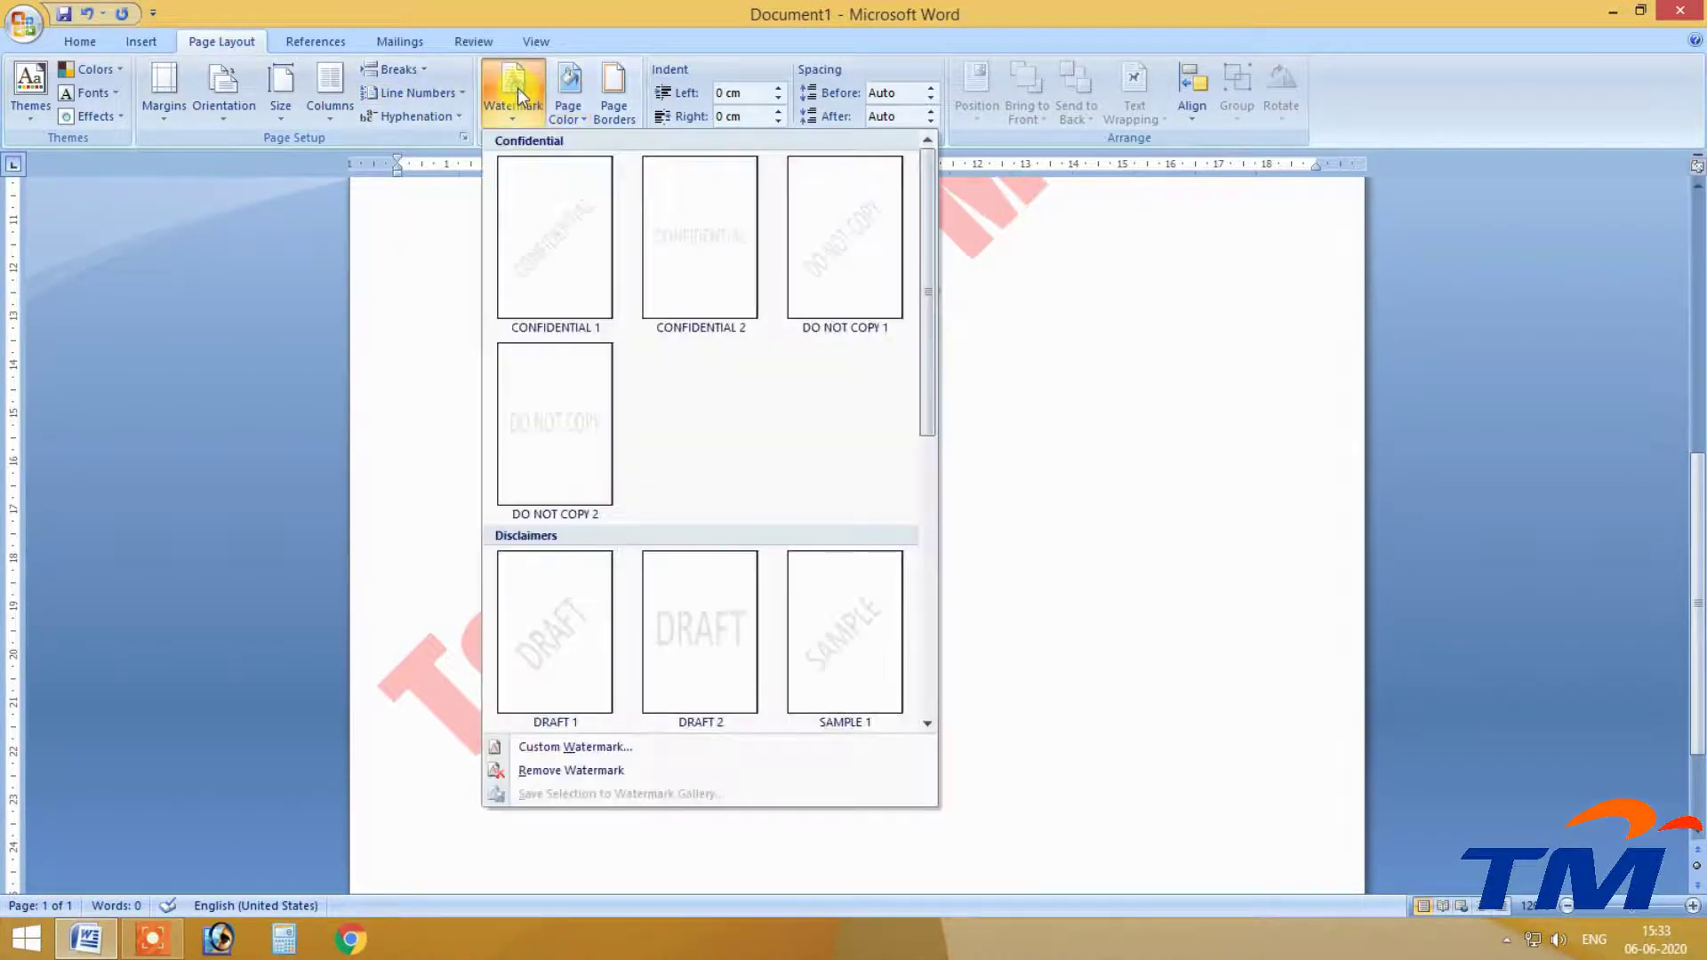
left_click(587, 769)
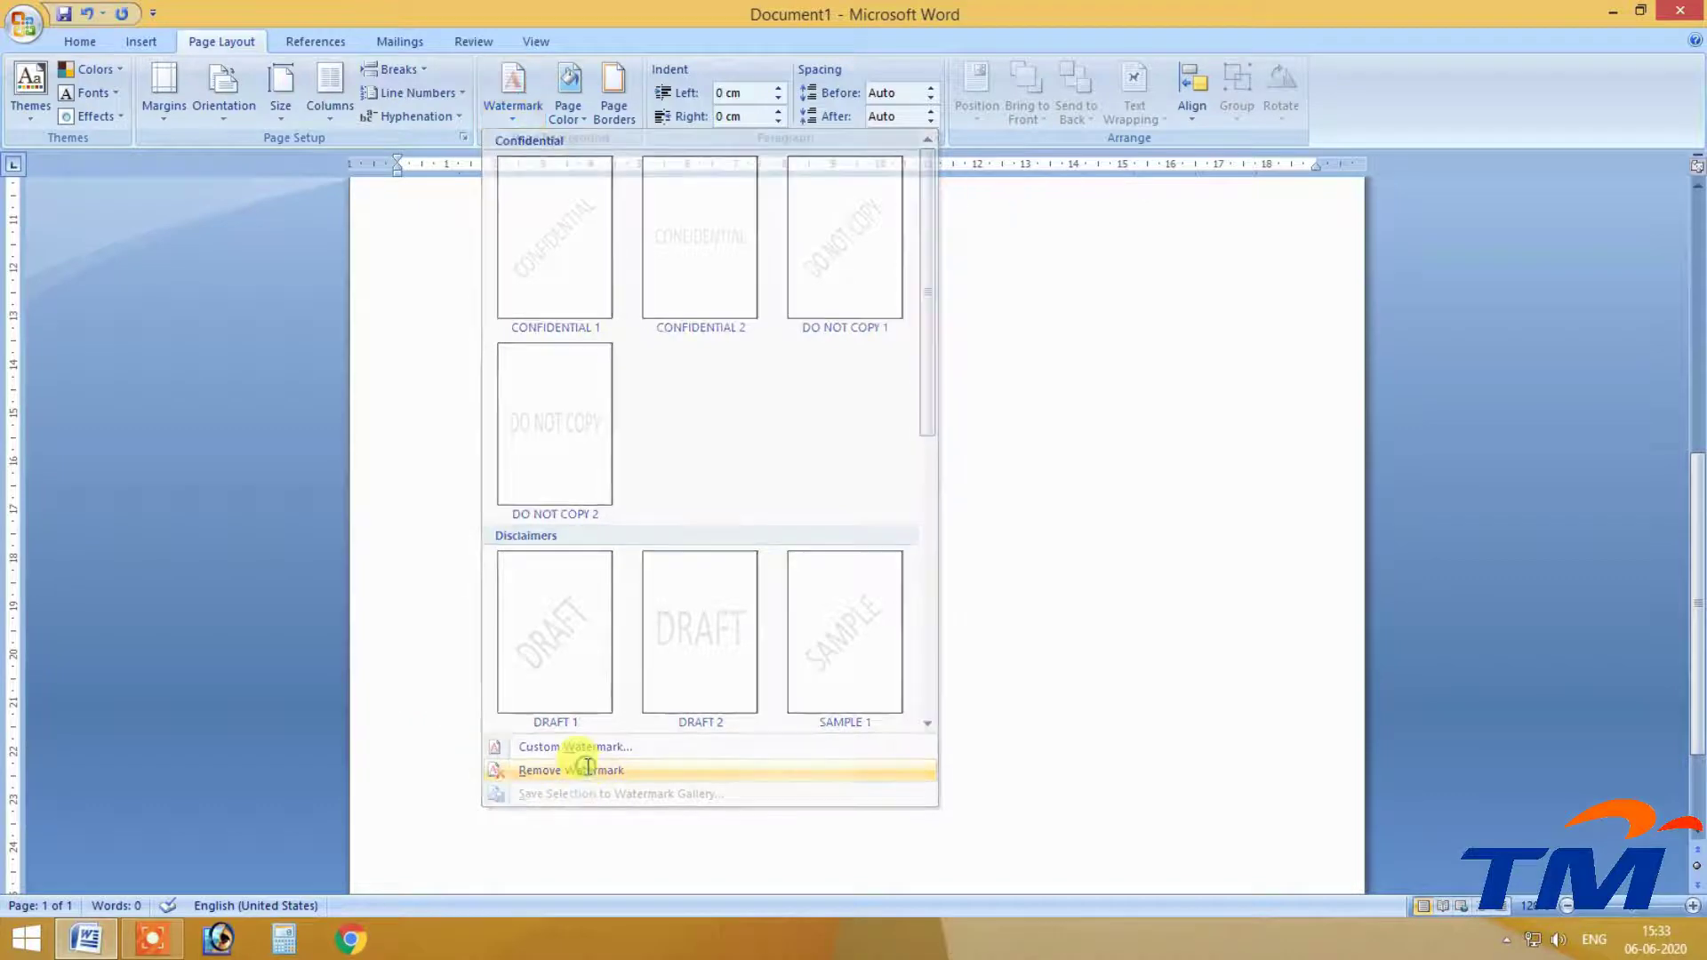
left_click(510, 93)
left_click(511, 94)
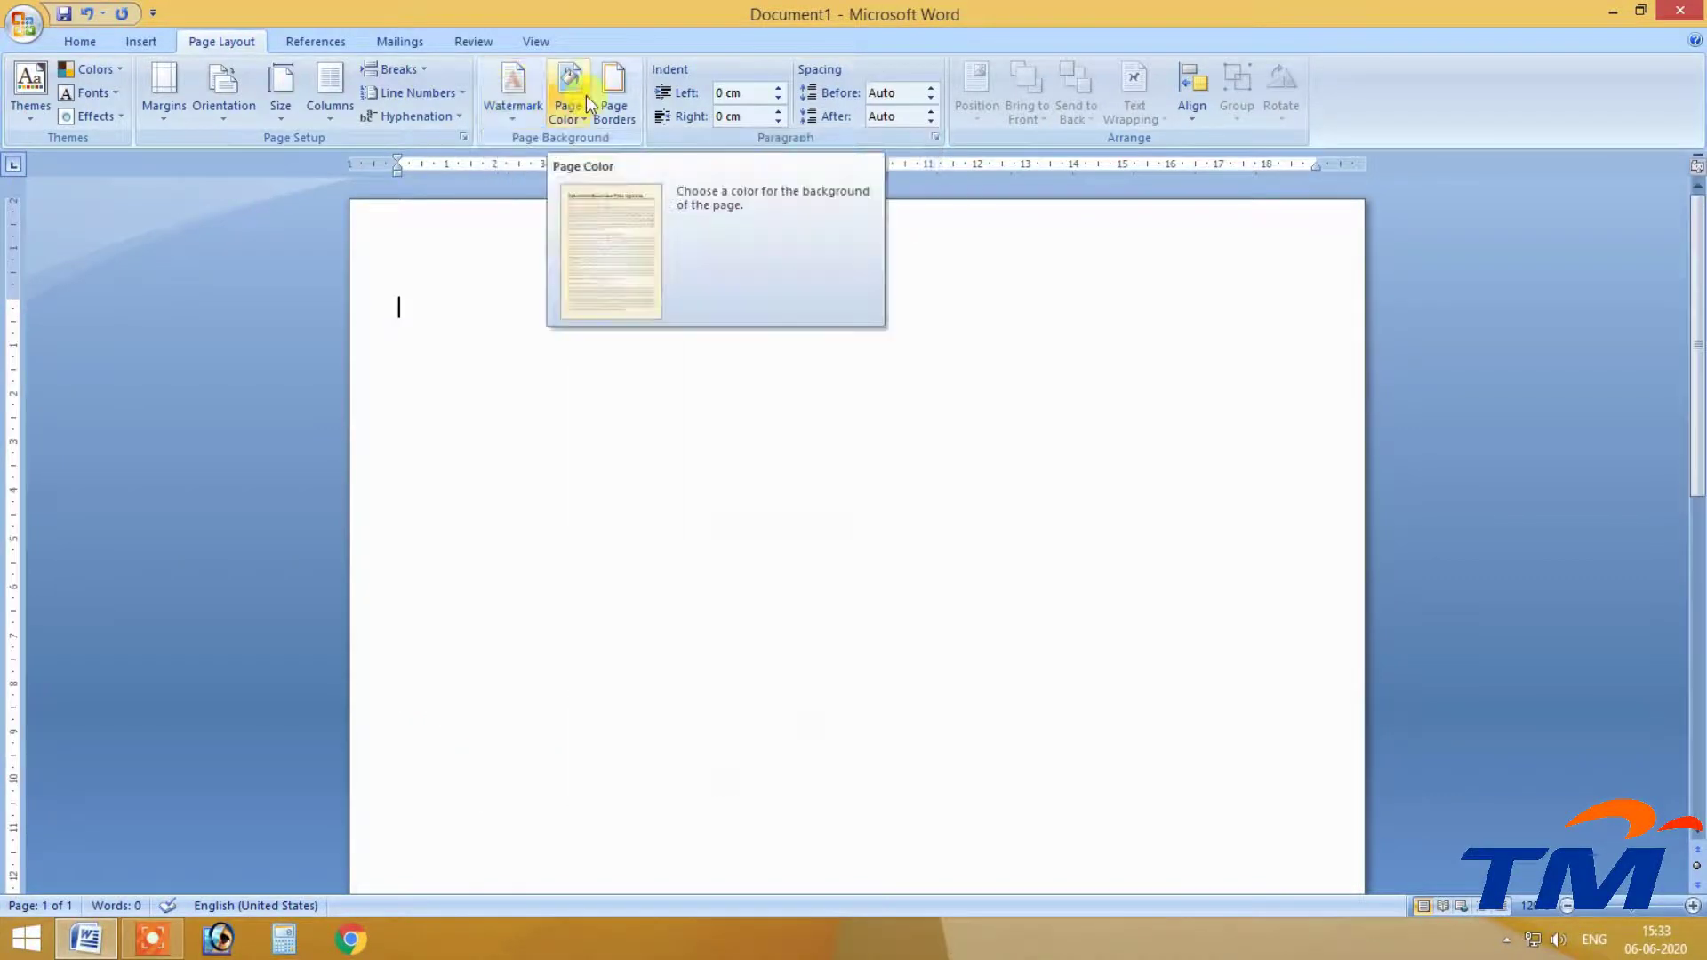
Set the page background colour to standard red.
left_click(585, 94)
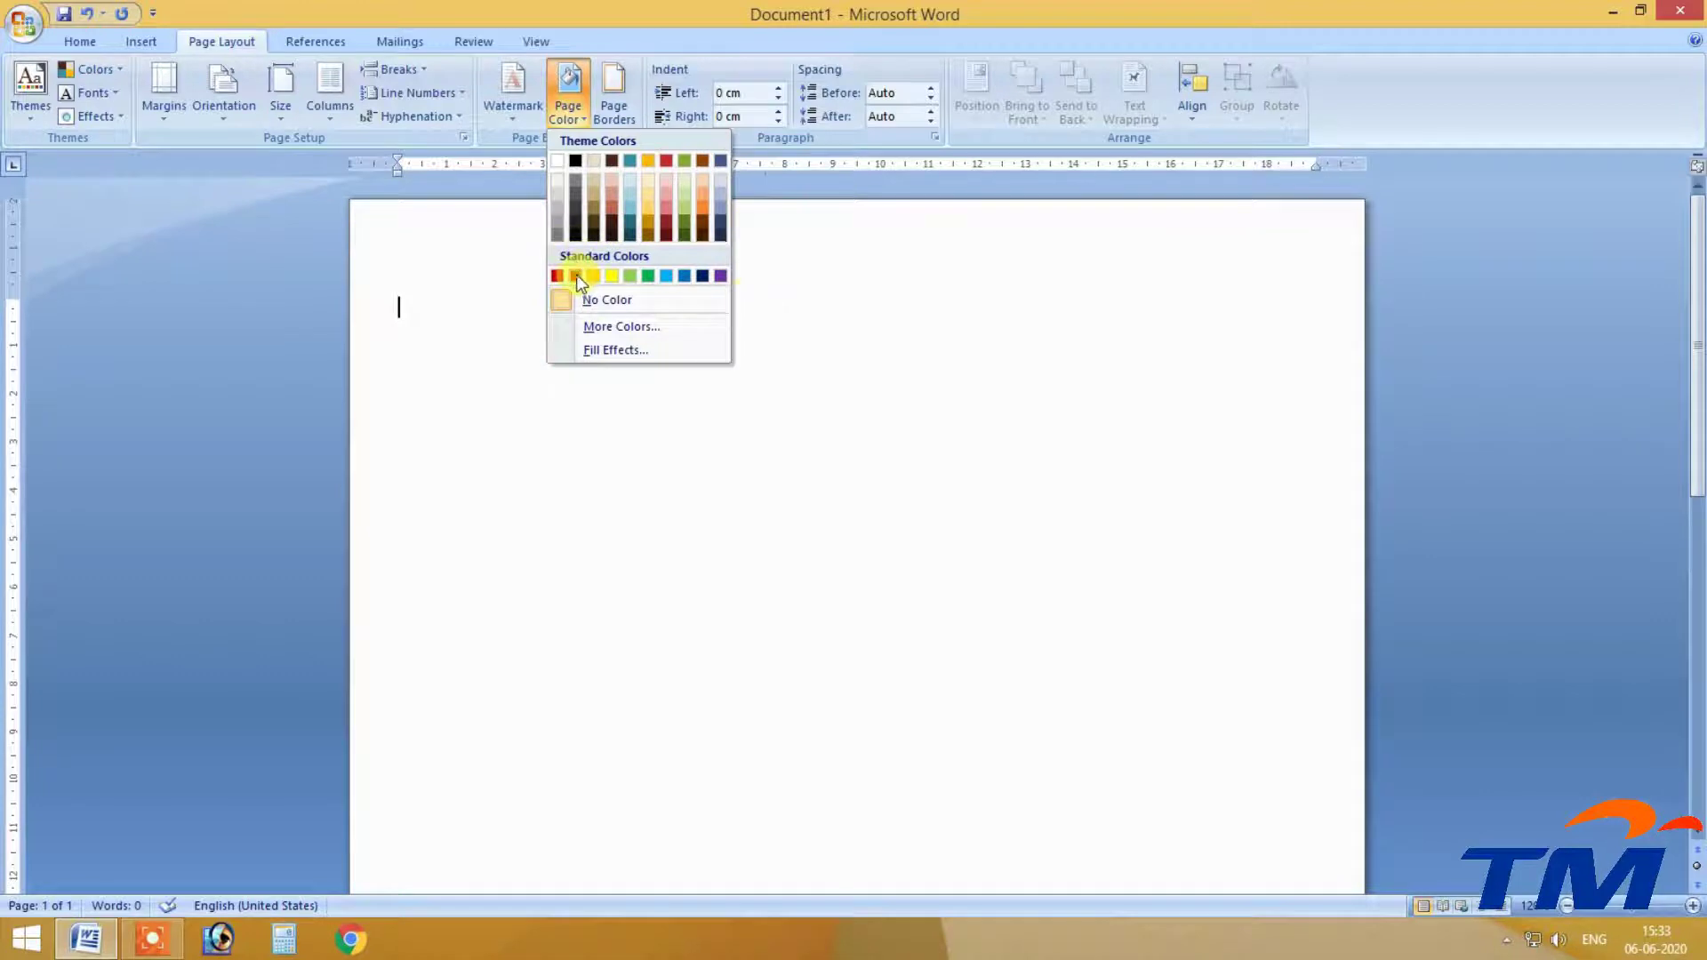
left_click(576, 274)
scroll(816, 481, "down", 3)
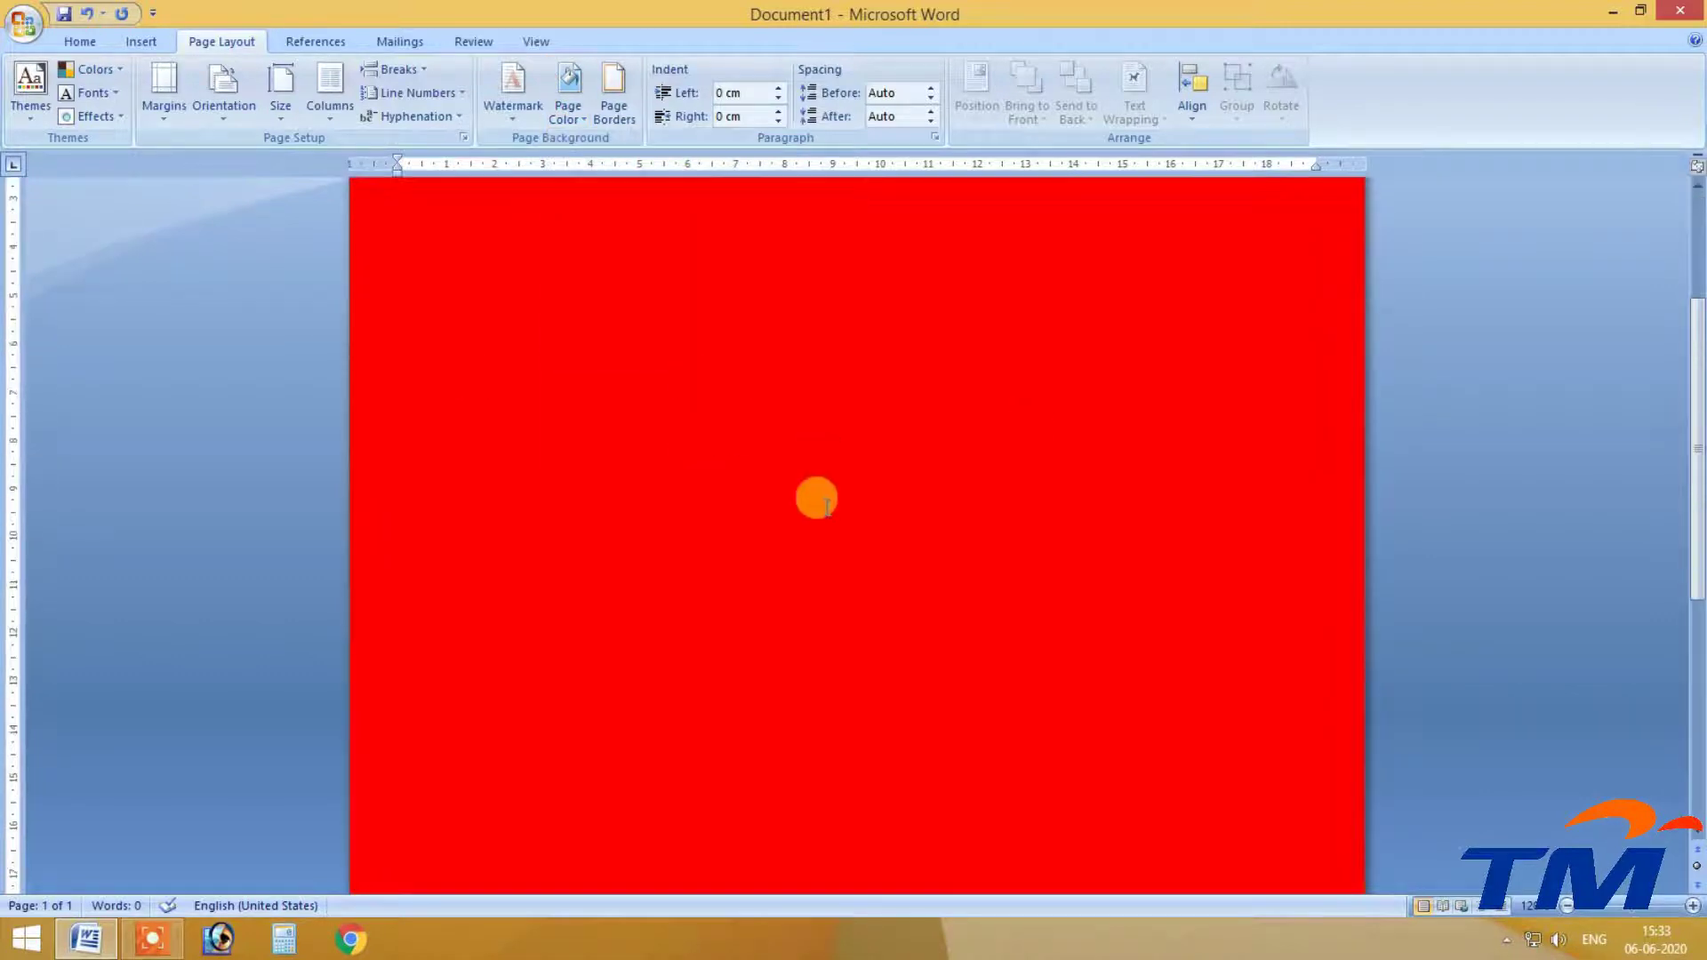
Check how the coloured page appears in the print preview and return to the document.
left_click(27, 20)
mouse_move(67, 264)
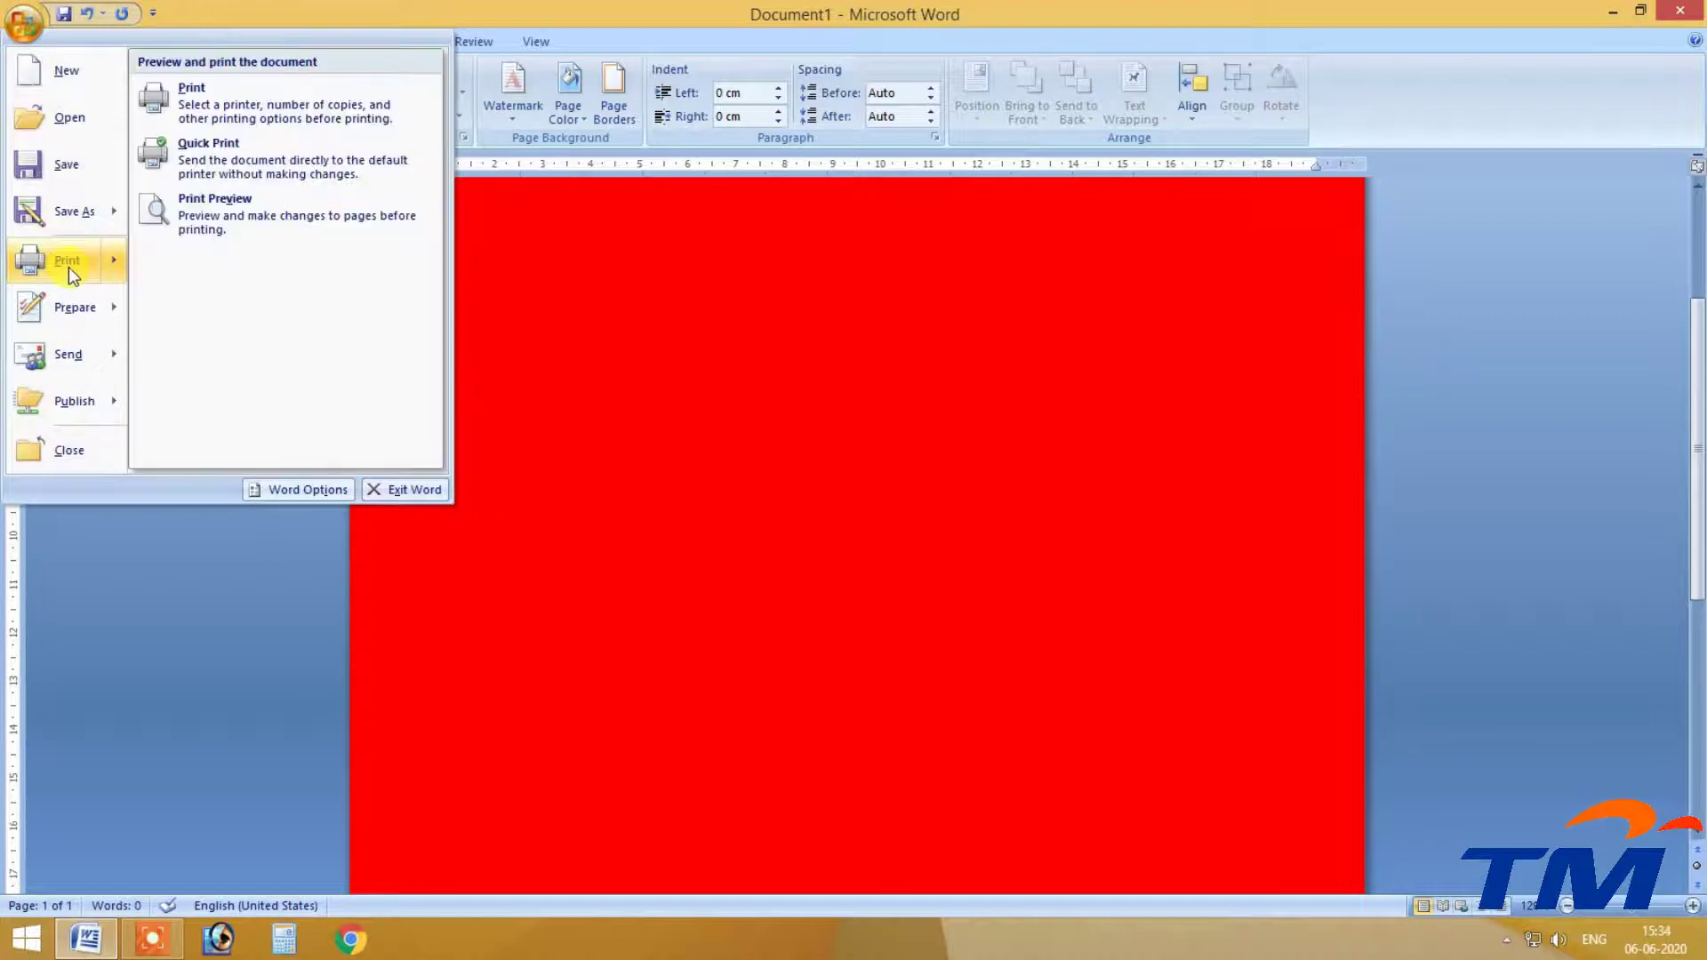
left_click(210, 222)
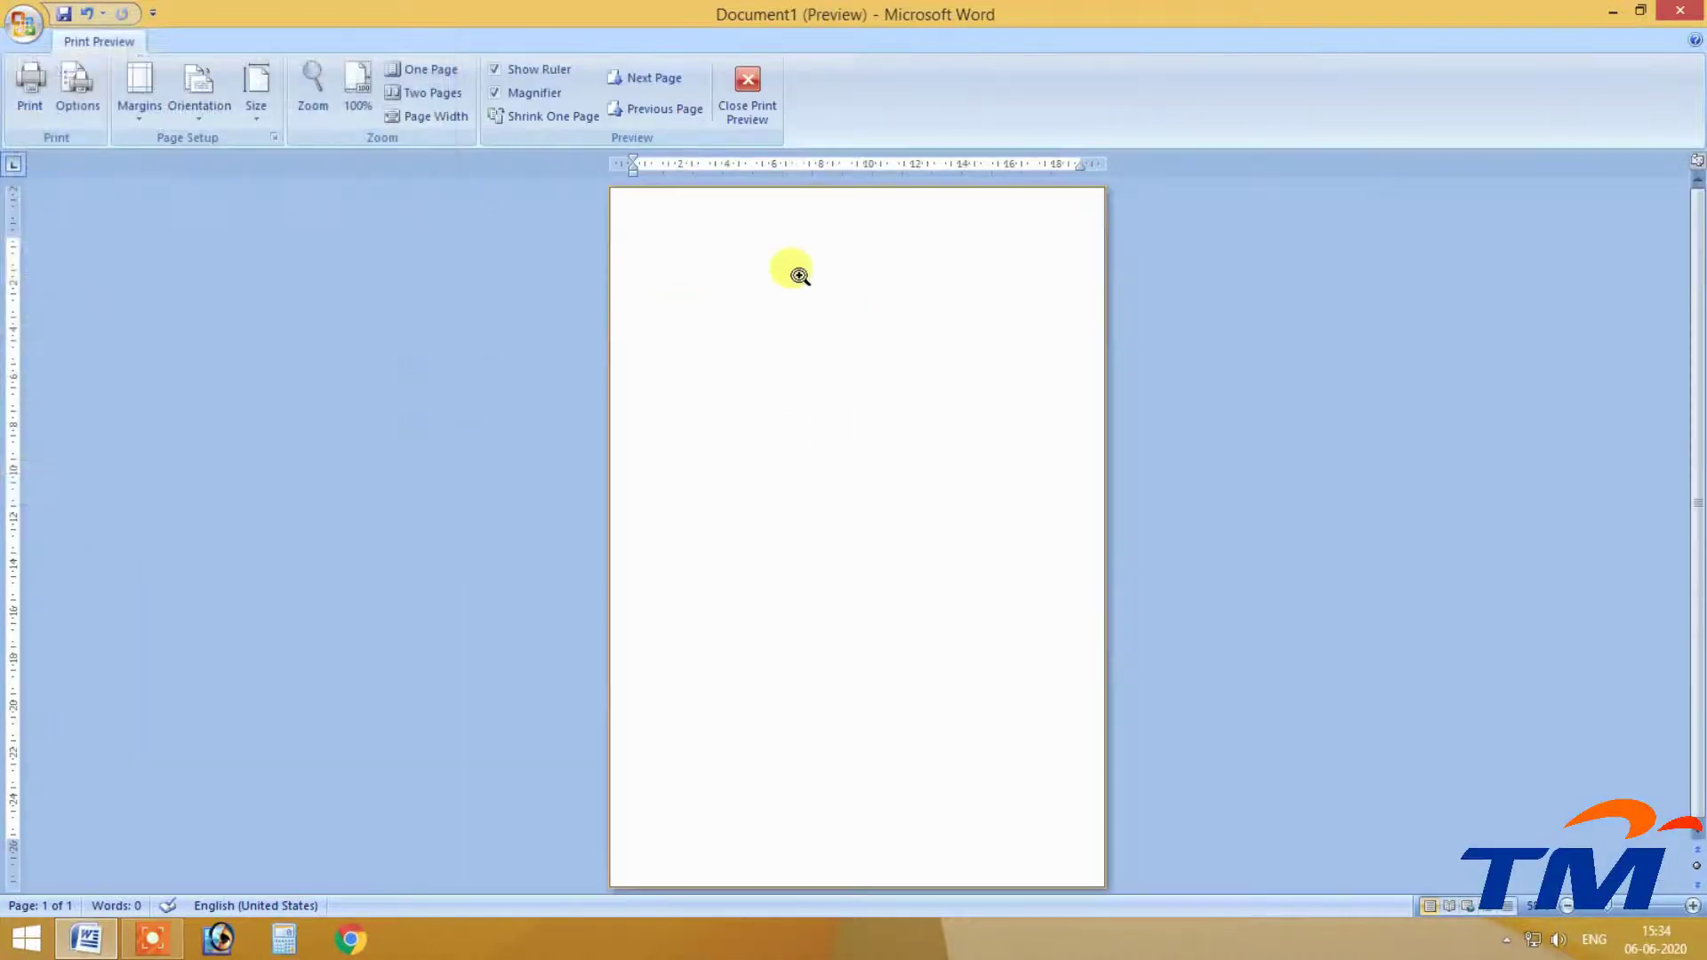
left_click(757, 95)
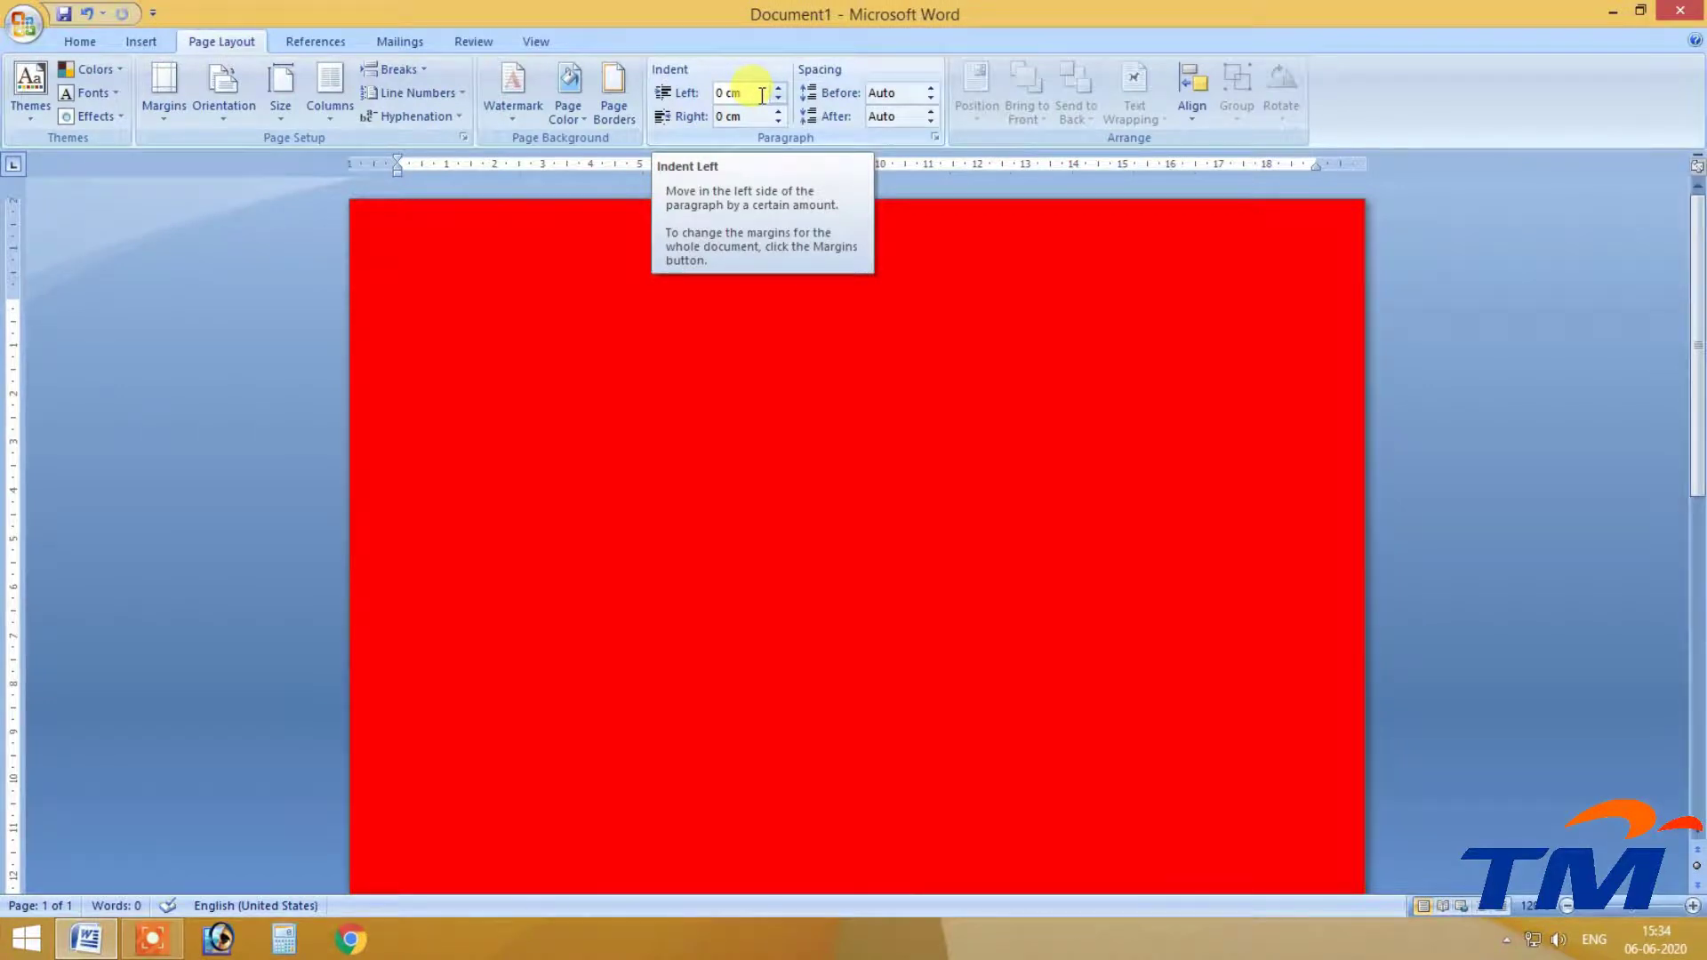
Clear the red page background by setting the page colour to No Color.
left_click(611, 100)
left_click(1365, 13)
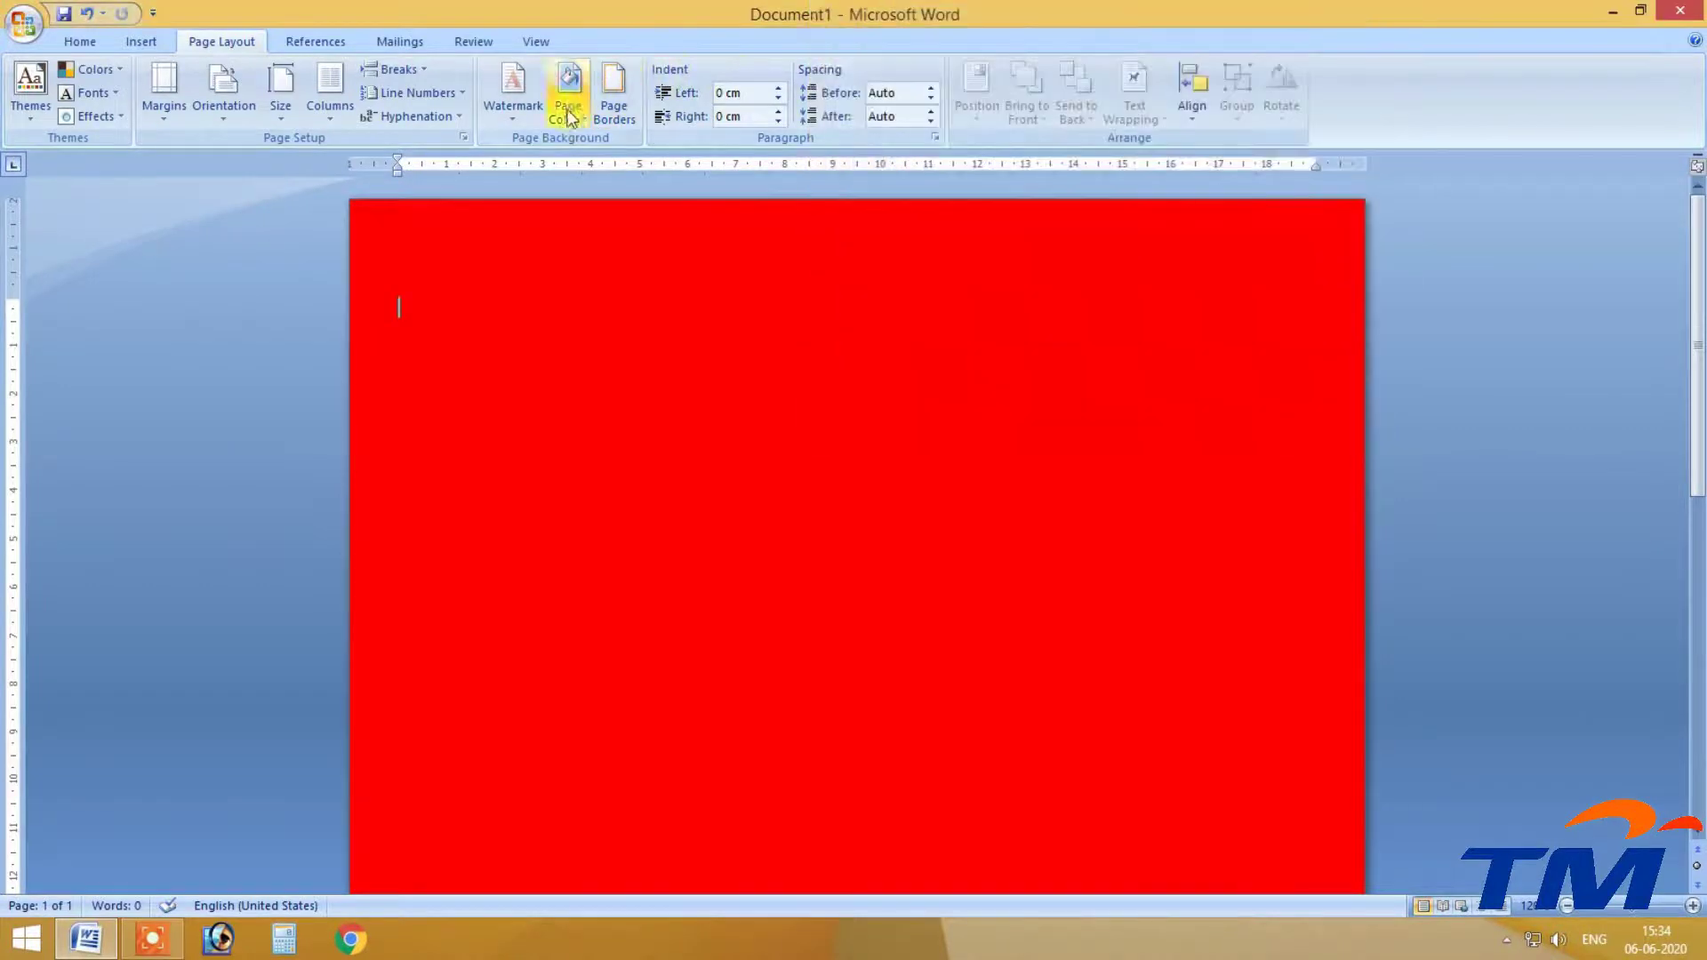
left_click(569, 111)
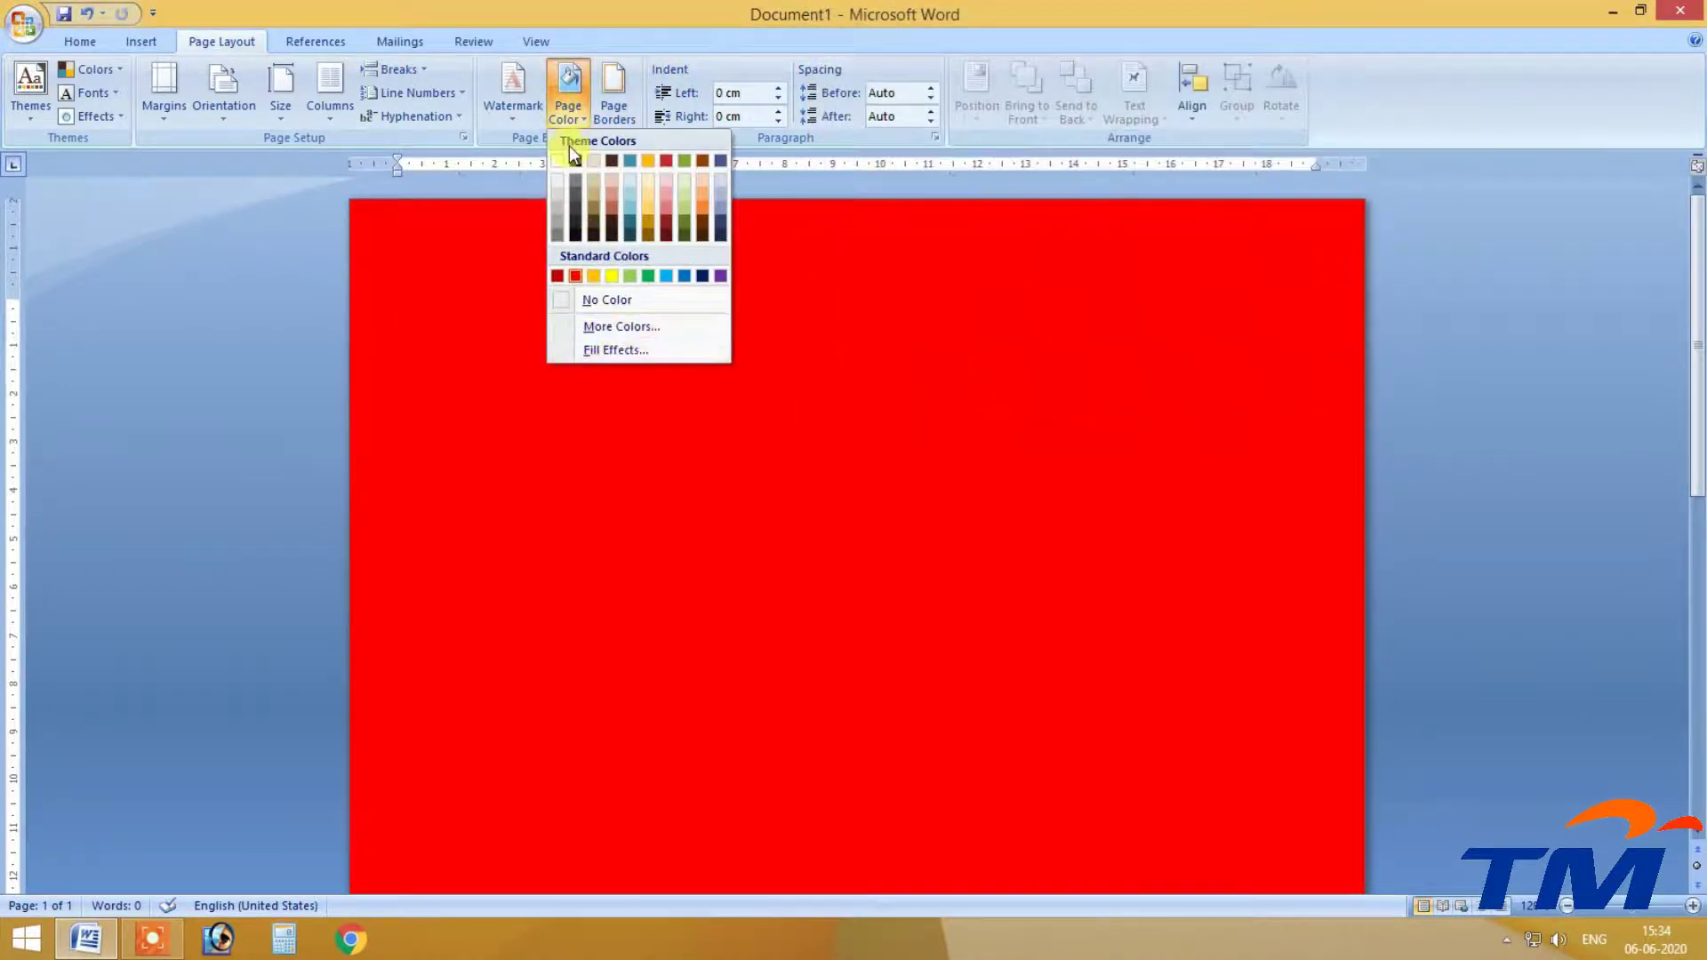
left_click(612, 301)
Fill the page background with a two-colour horizontal gradient, using red as Color 1 and black as Color 2.
left_click(529, 107)
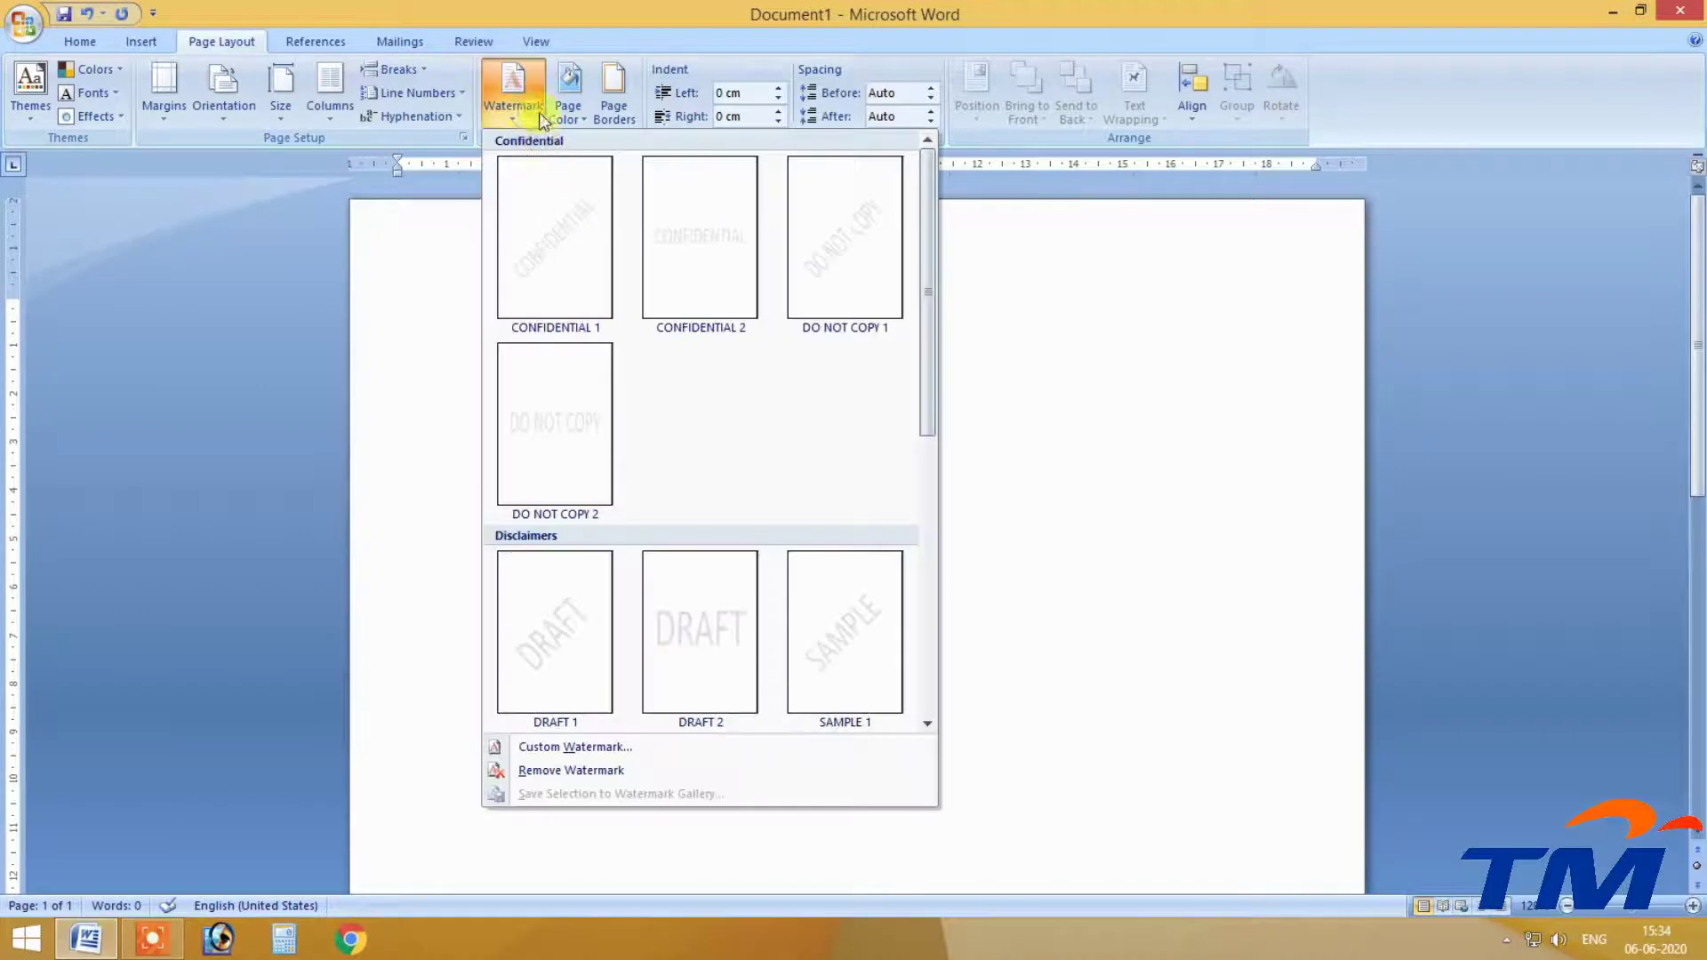
left_click(569, 107)
left_click(628, 350)
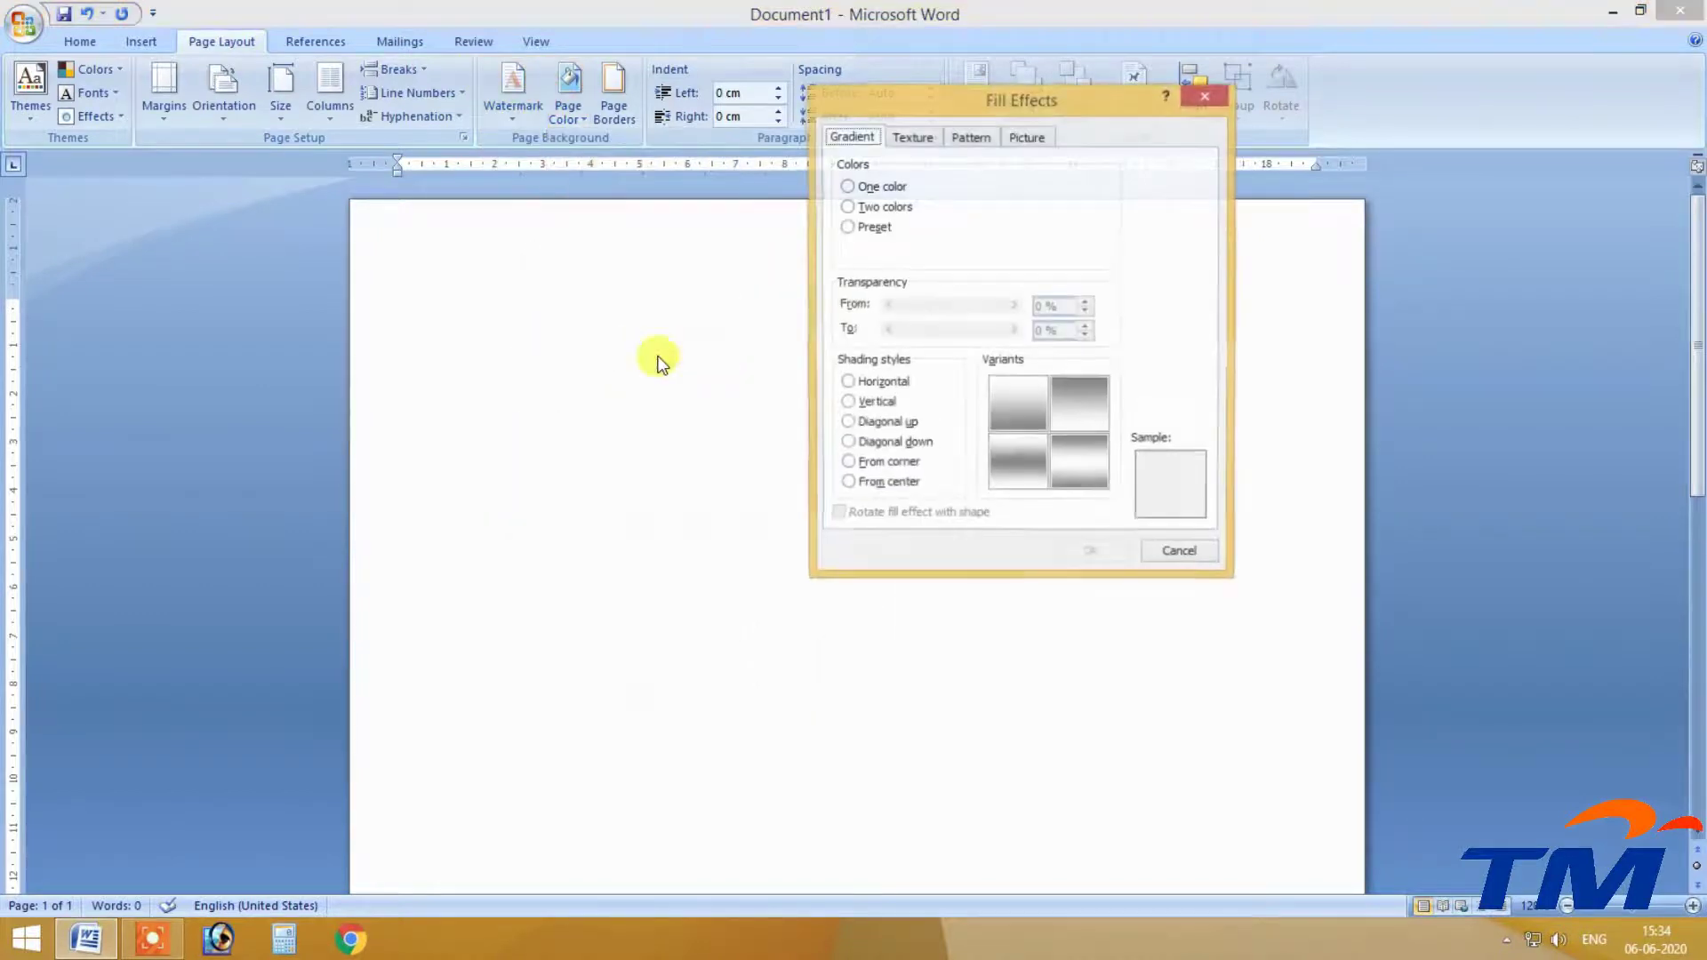
left_click_drag(950, 110, 494, 89)
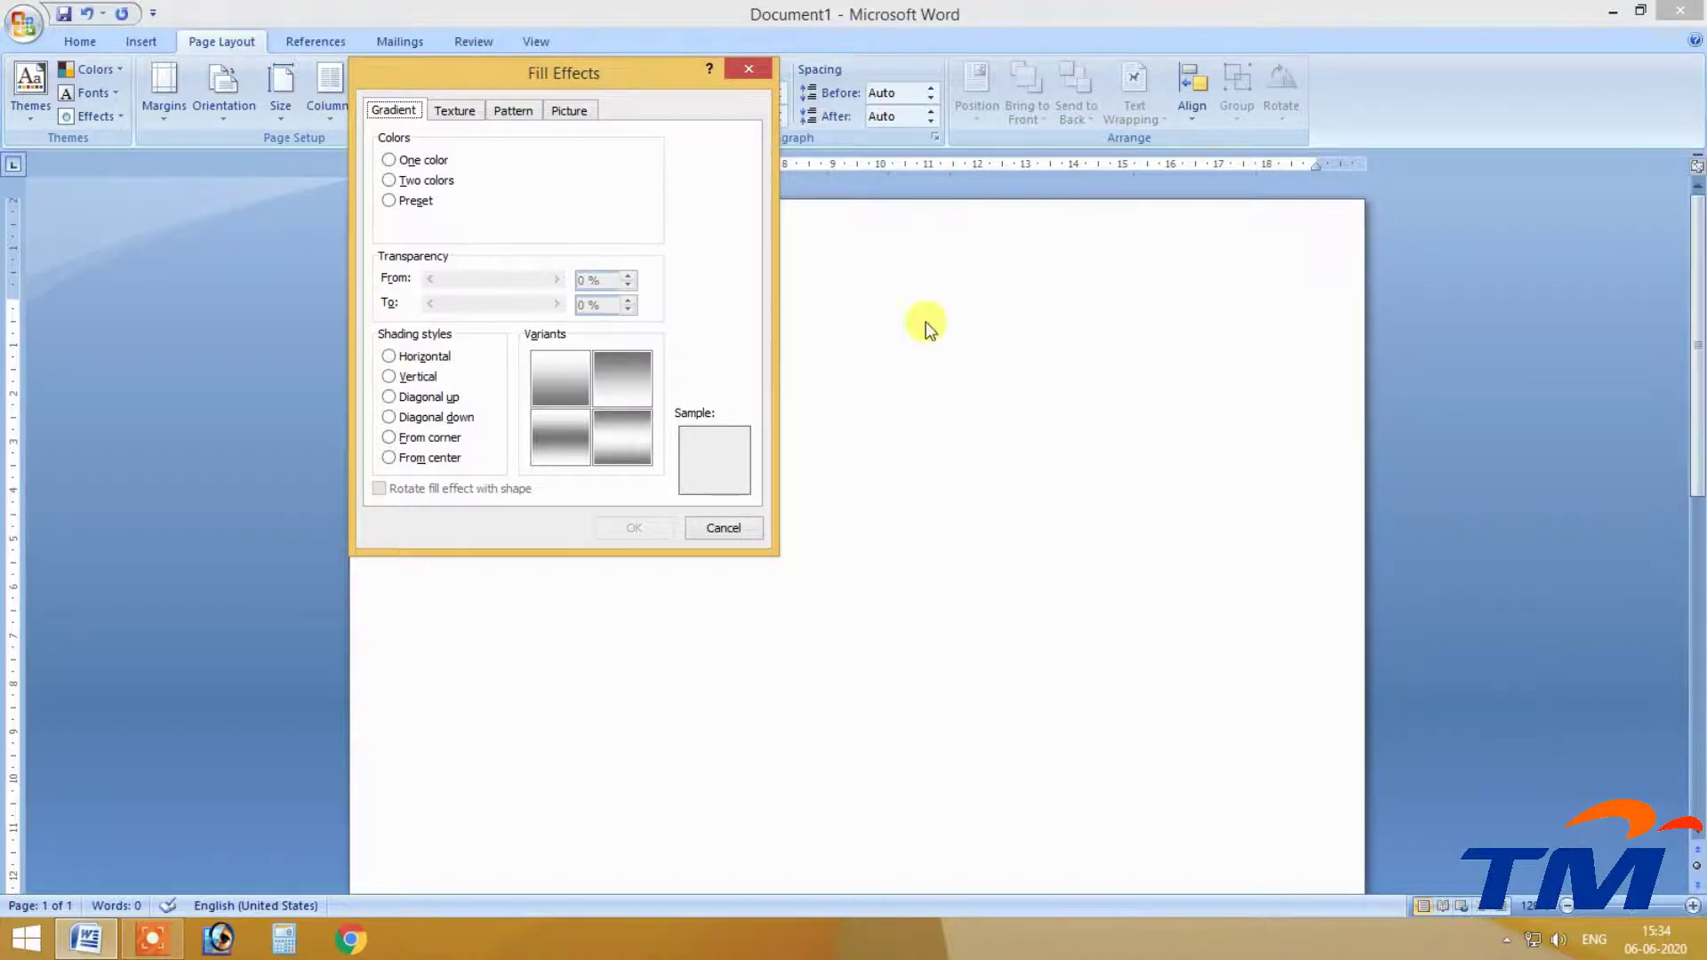
left_click_drag(653, 79, 1156, 34)
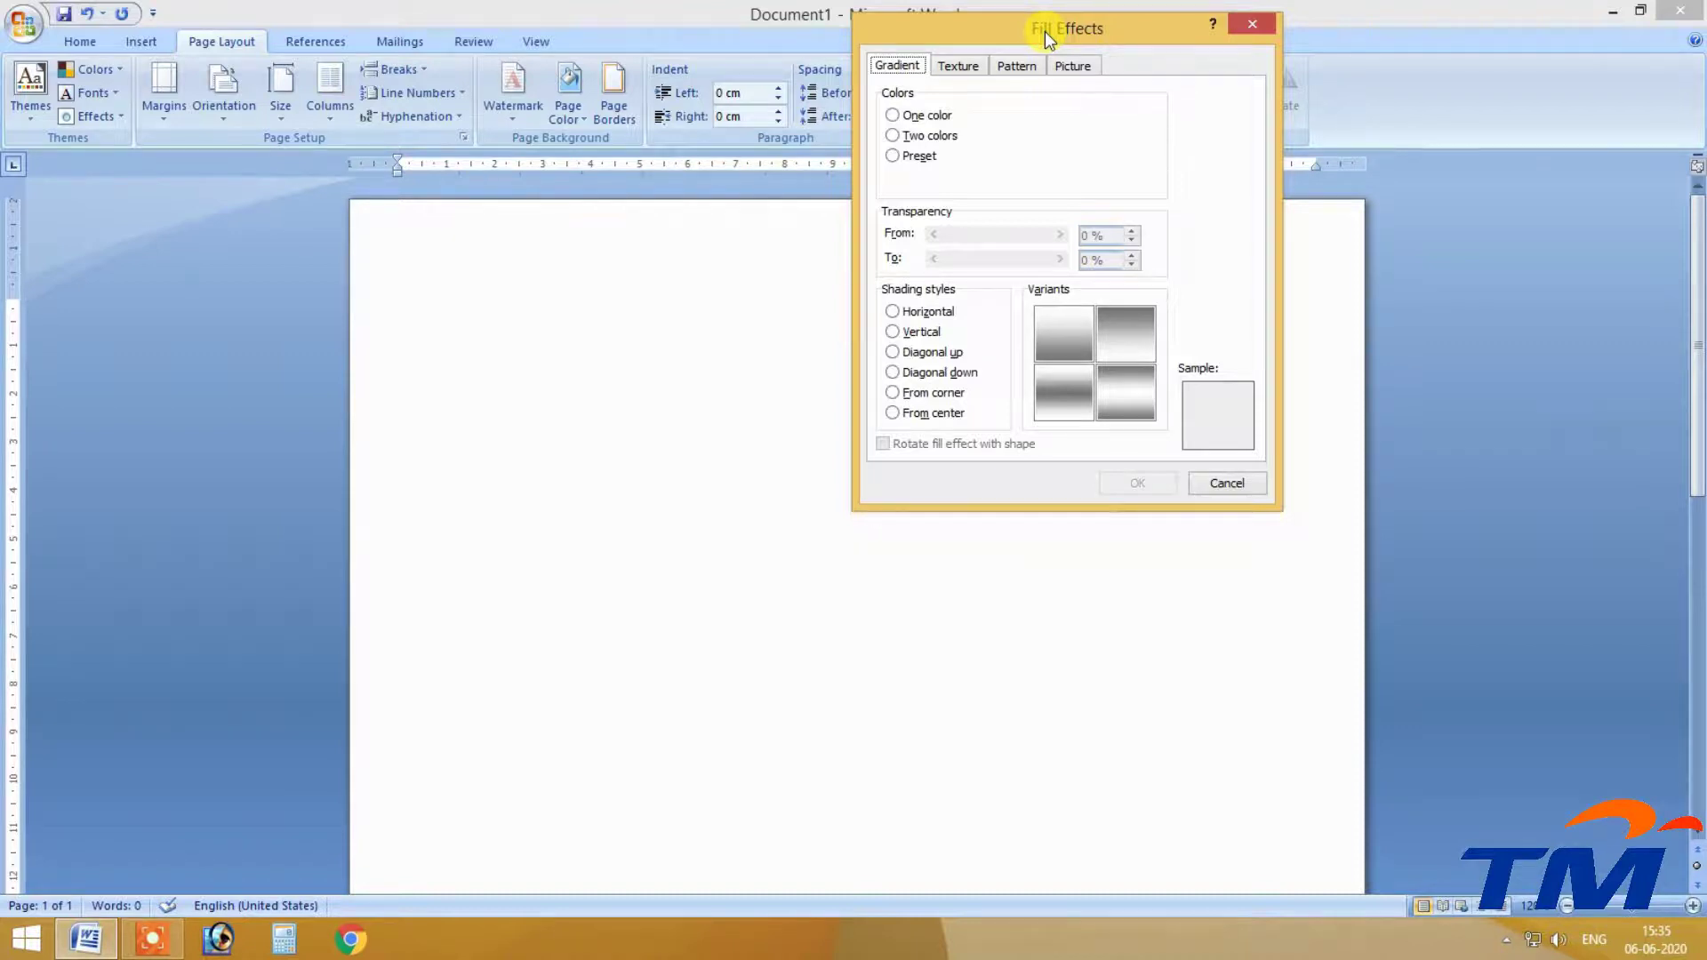
left_click(930, 135)
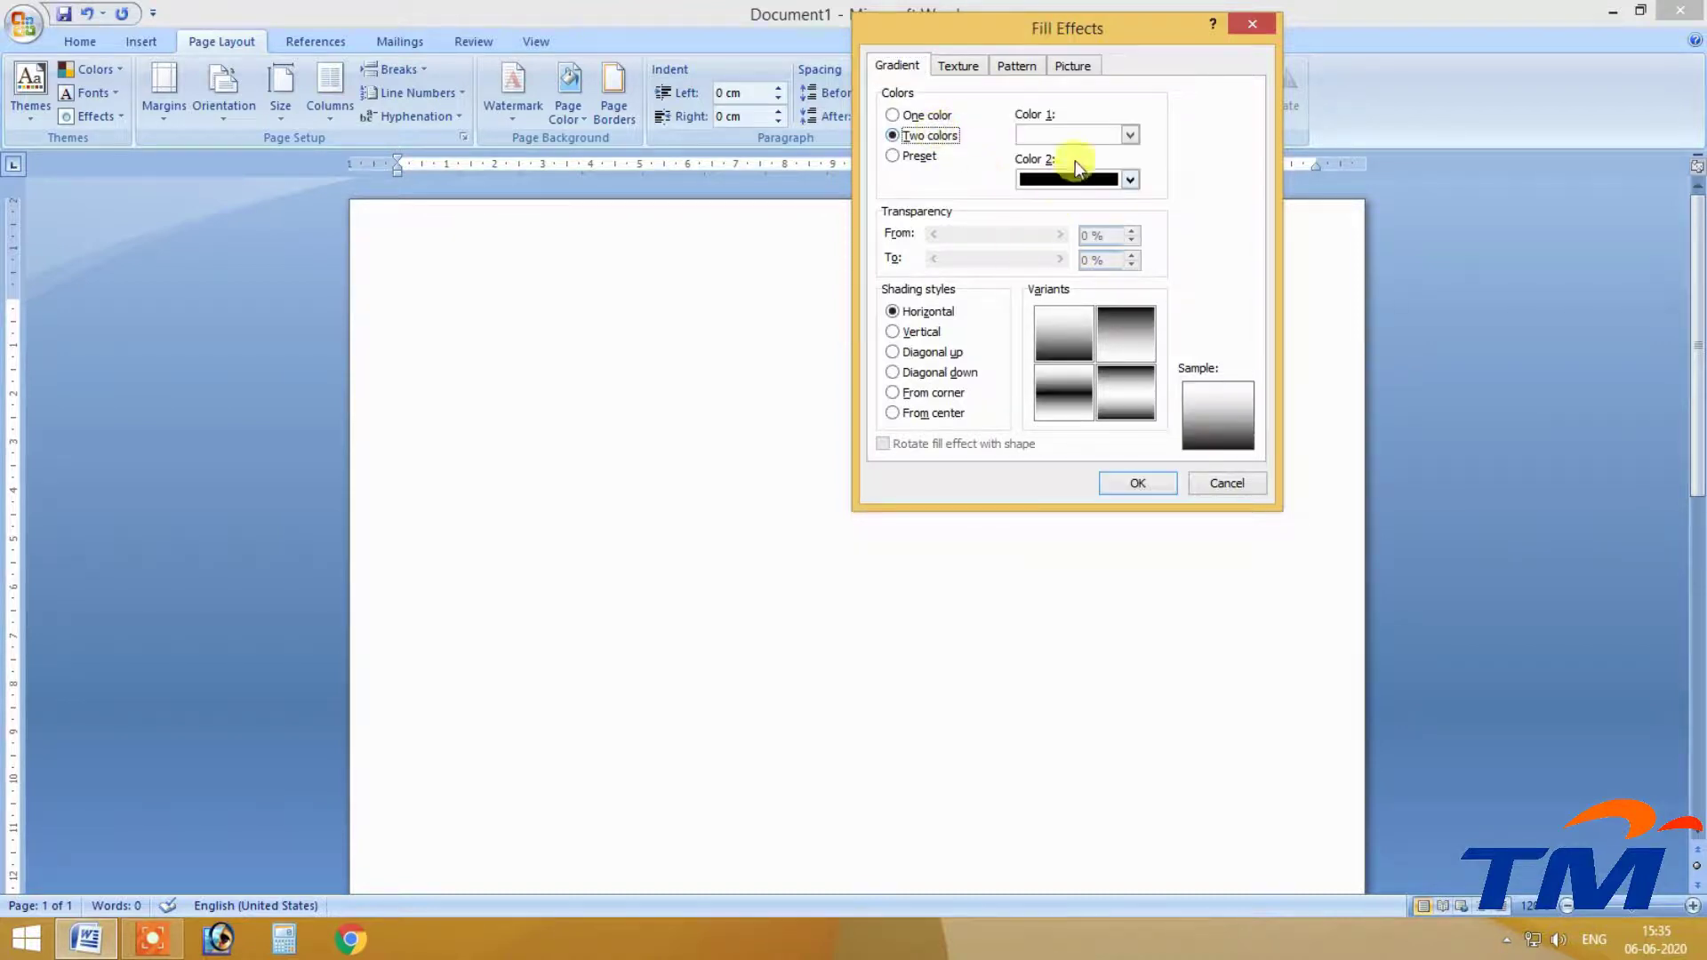
left_click(1129, 134)
left_click(1043, 292)
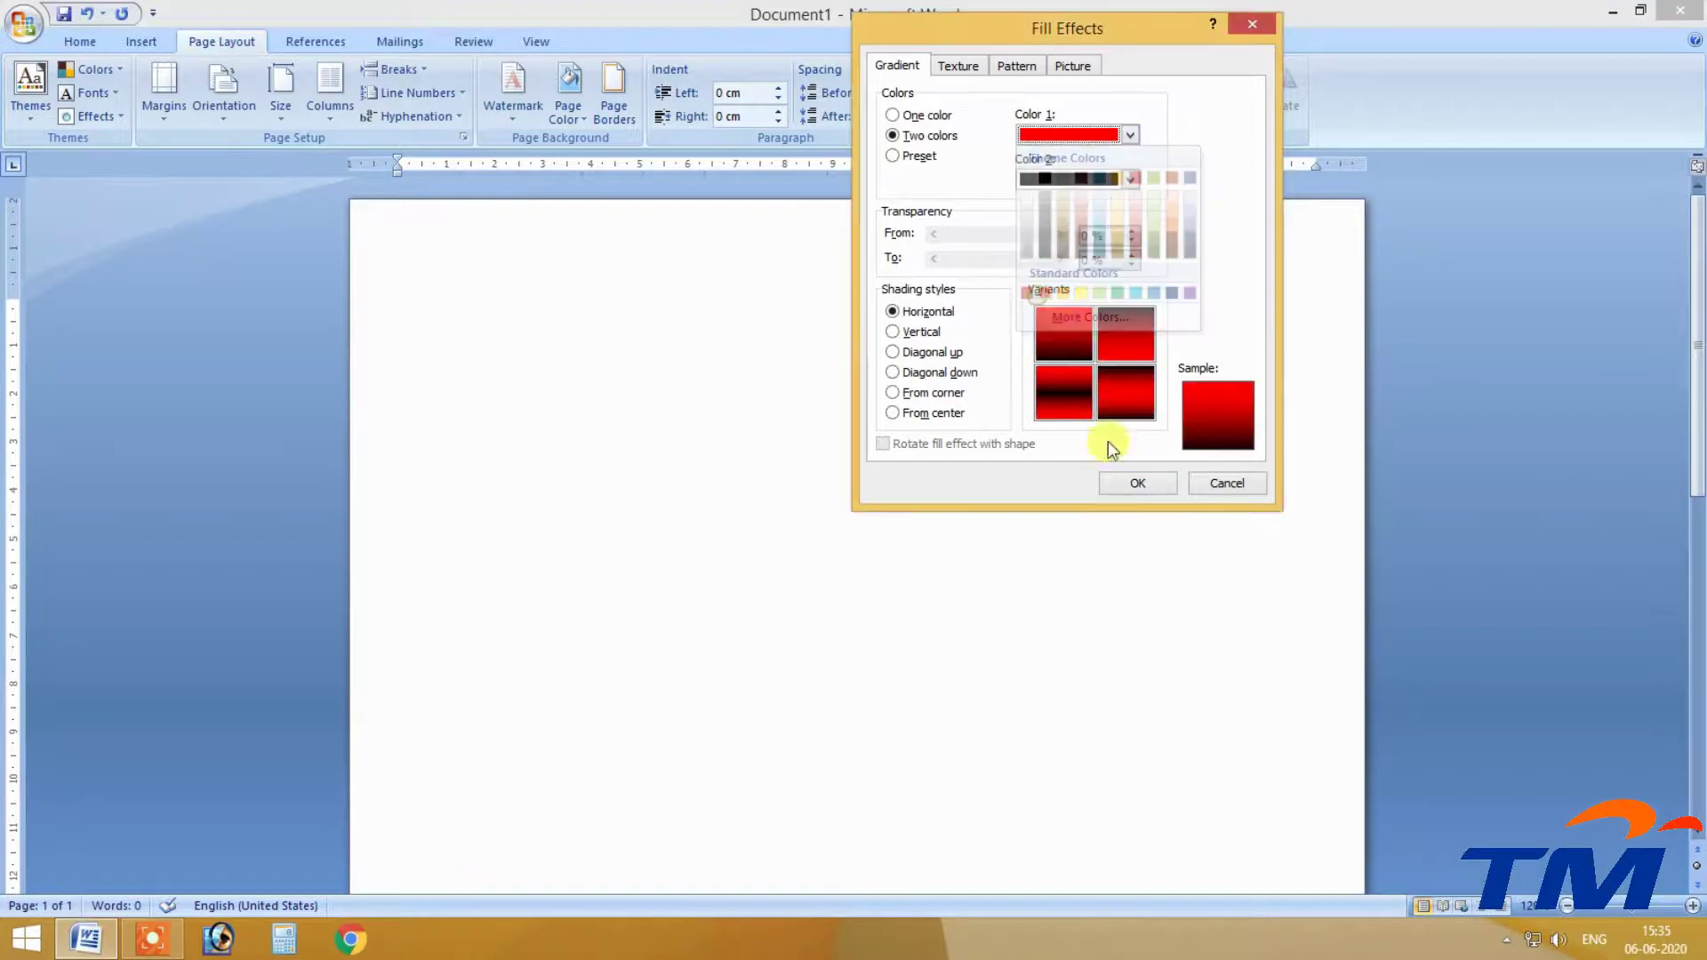
left_click(1137, 481)
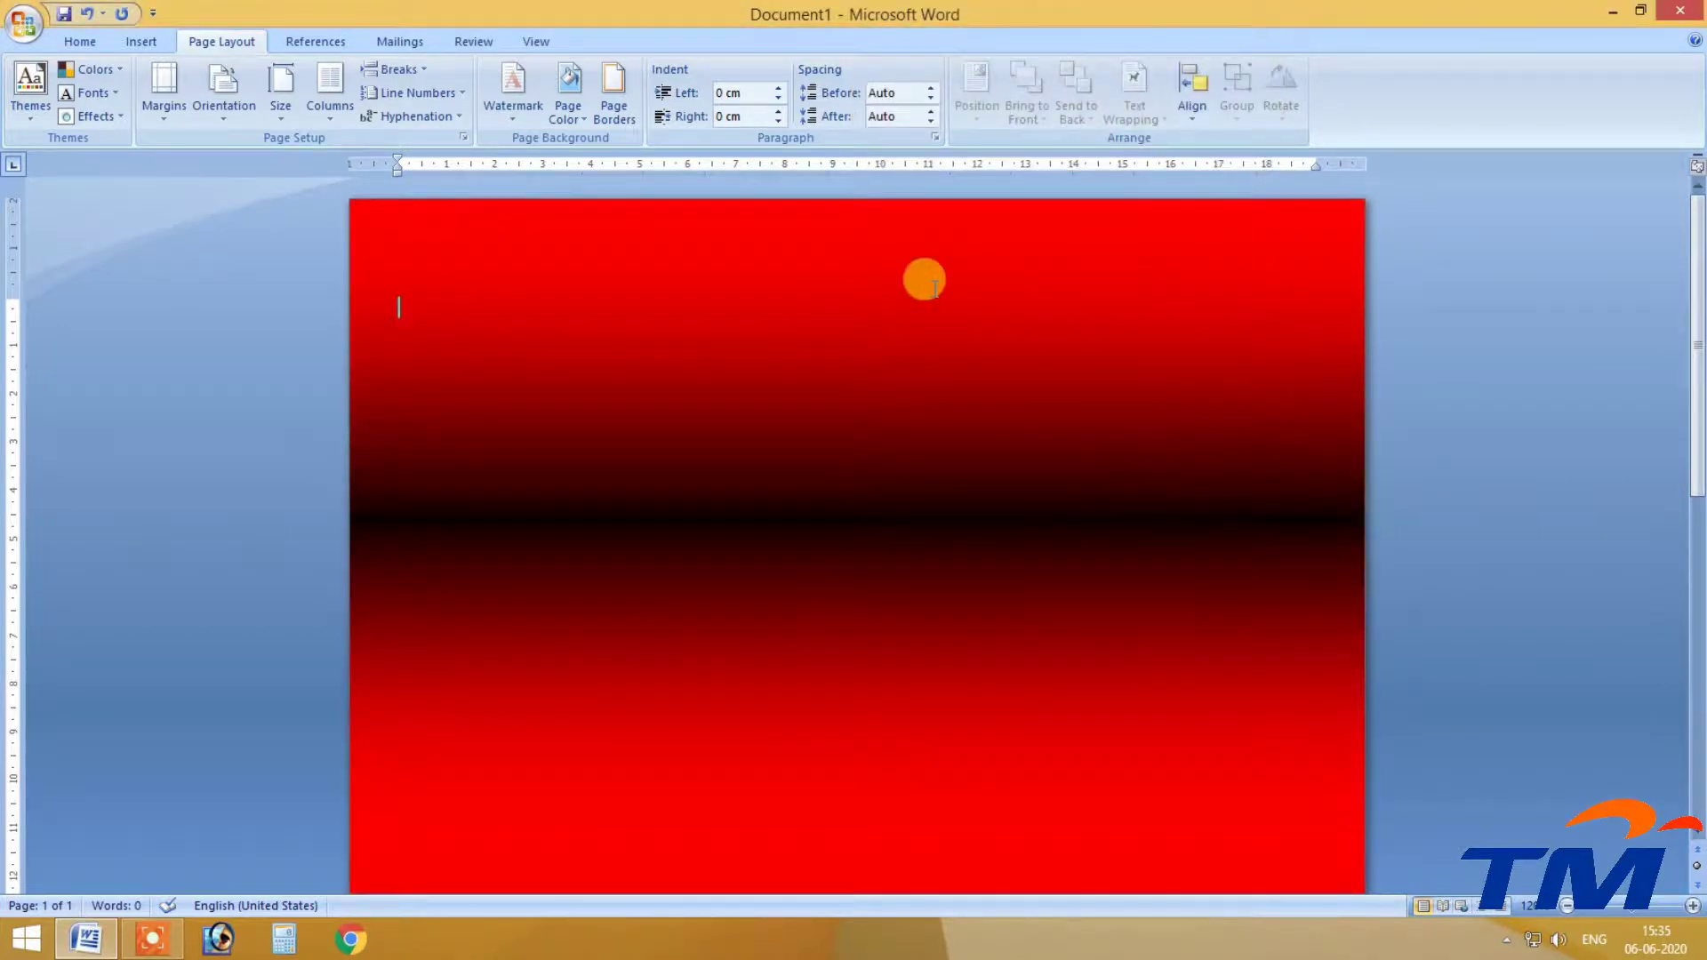
Check the gradient page in the print preview, return to the document and undo the gradient fill.
left_click(23, 23)
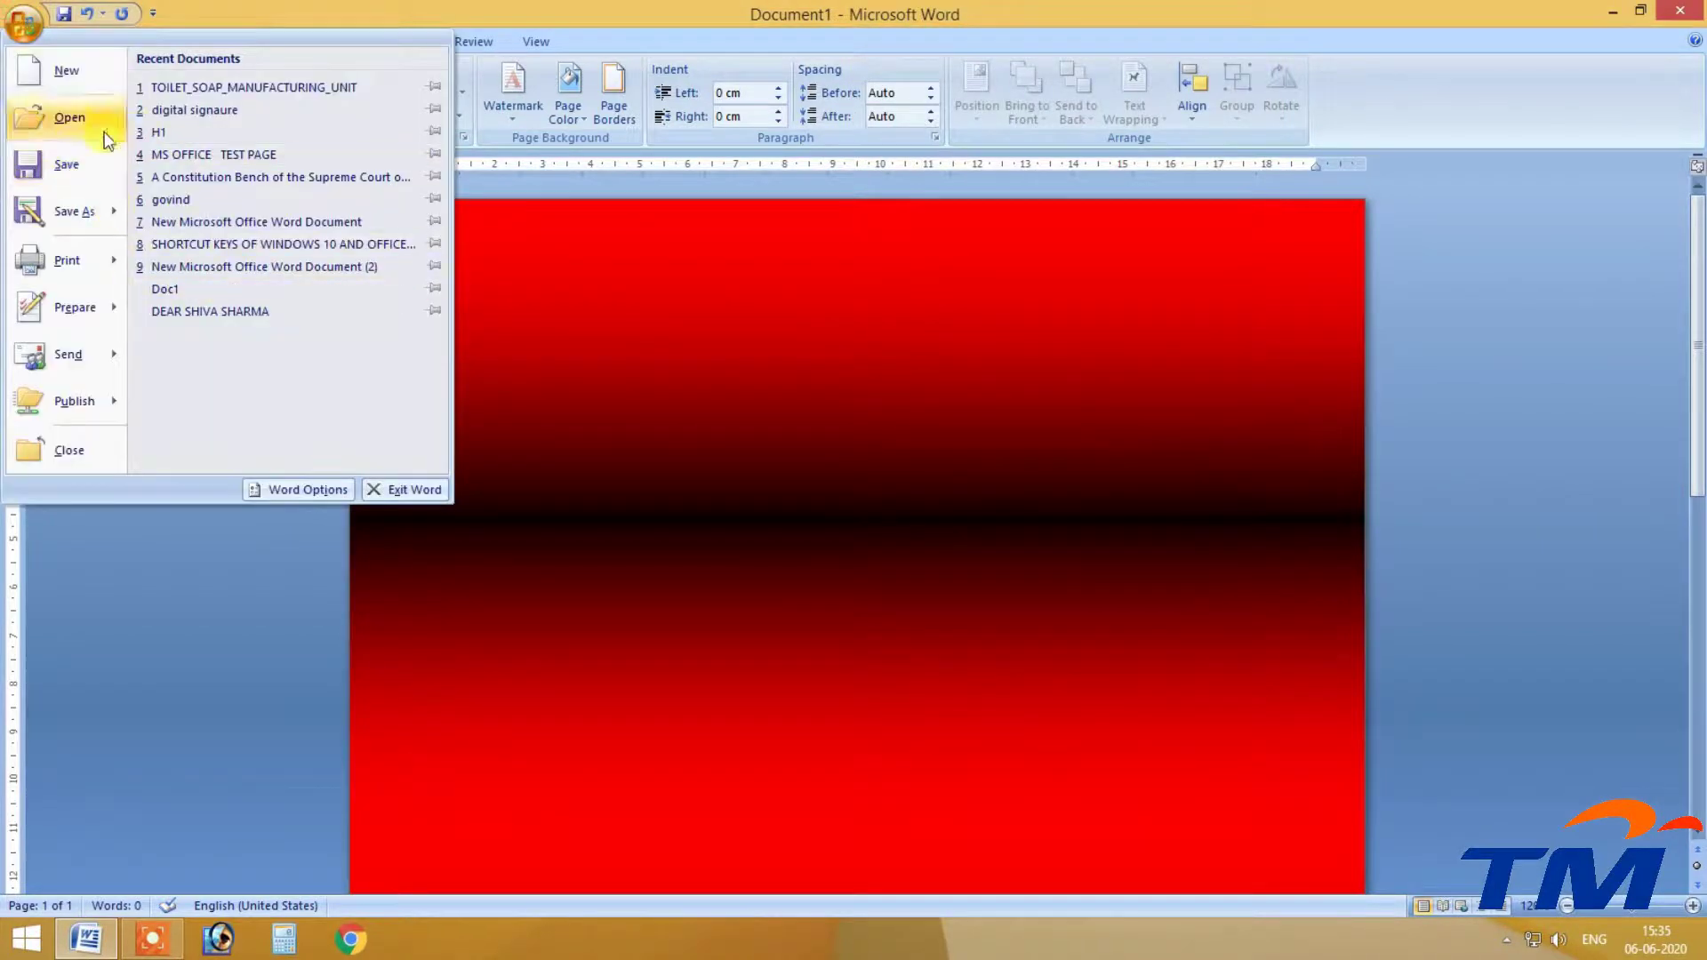
mouse_move(71, 264)
left_click(158, 222)
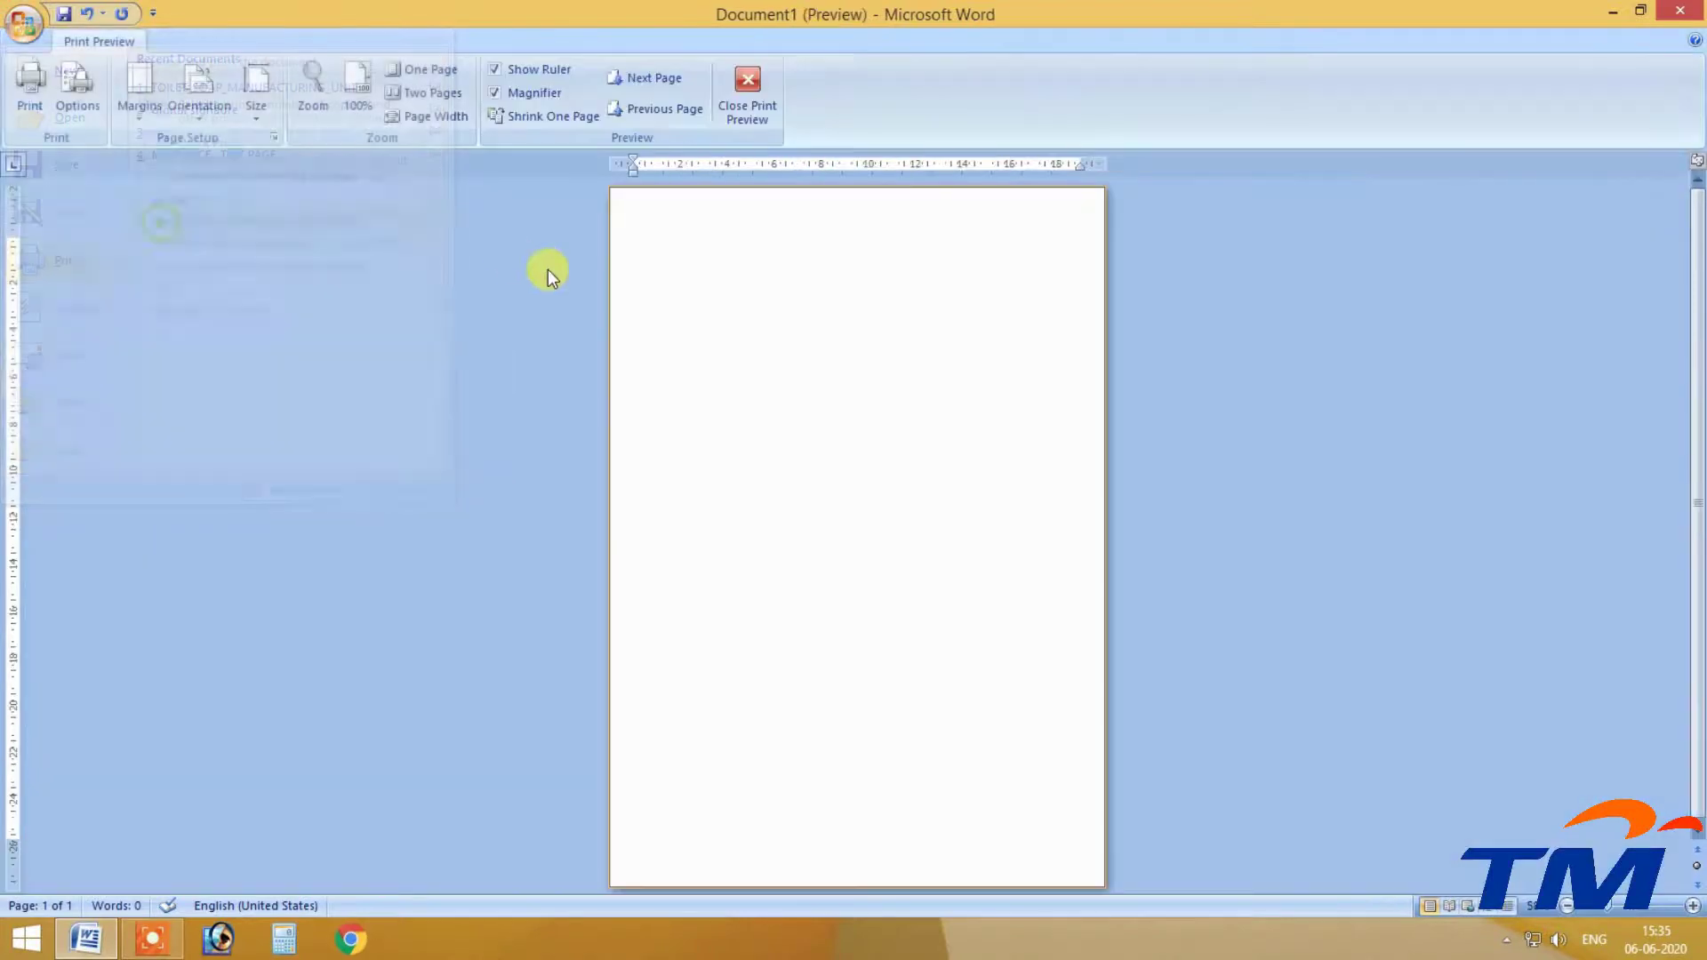
left_click(752, 93)
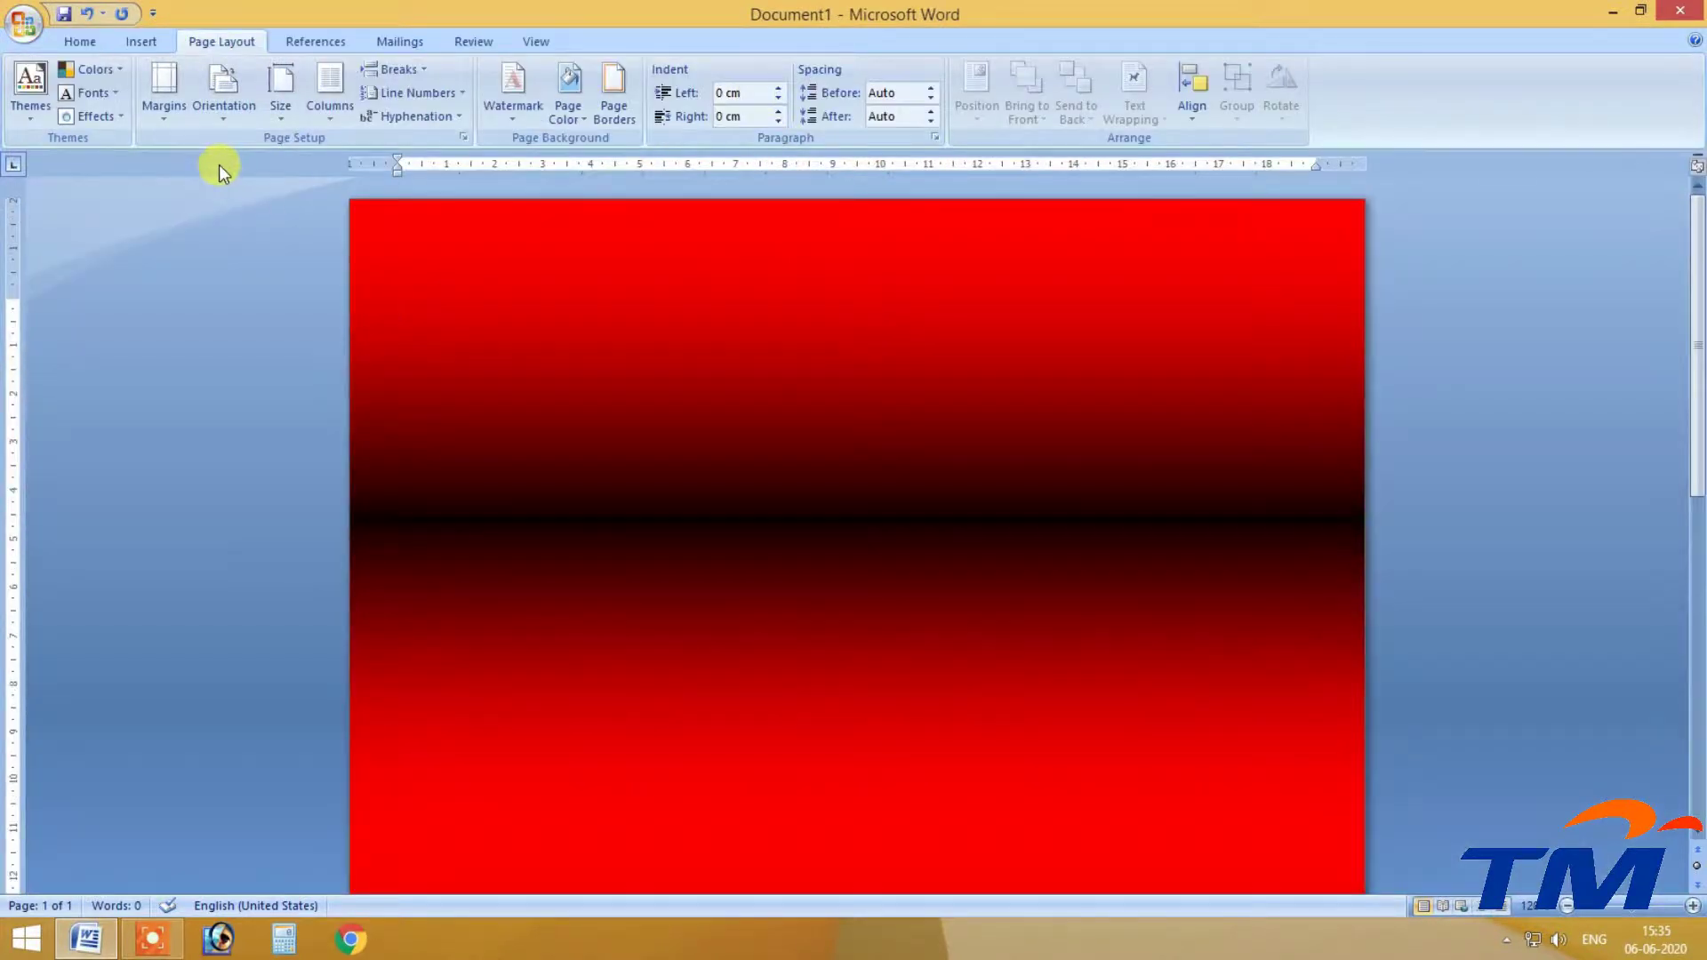
key("ctrl+z")
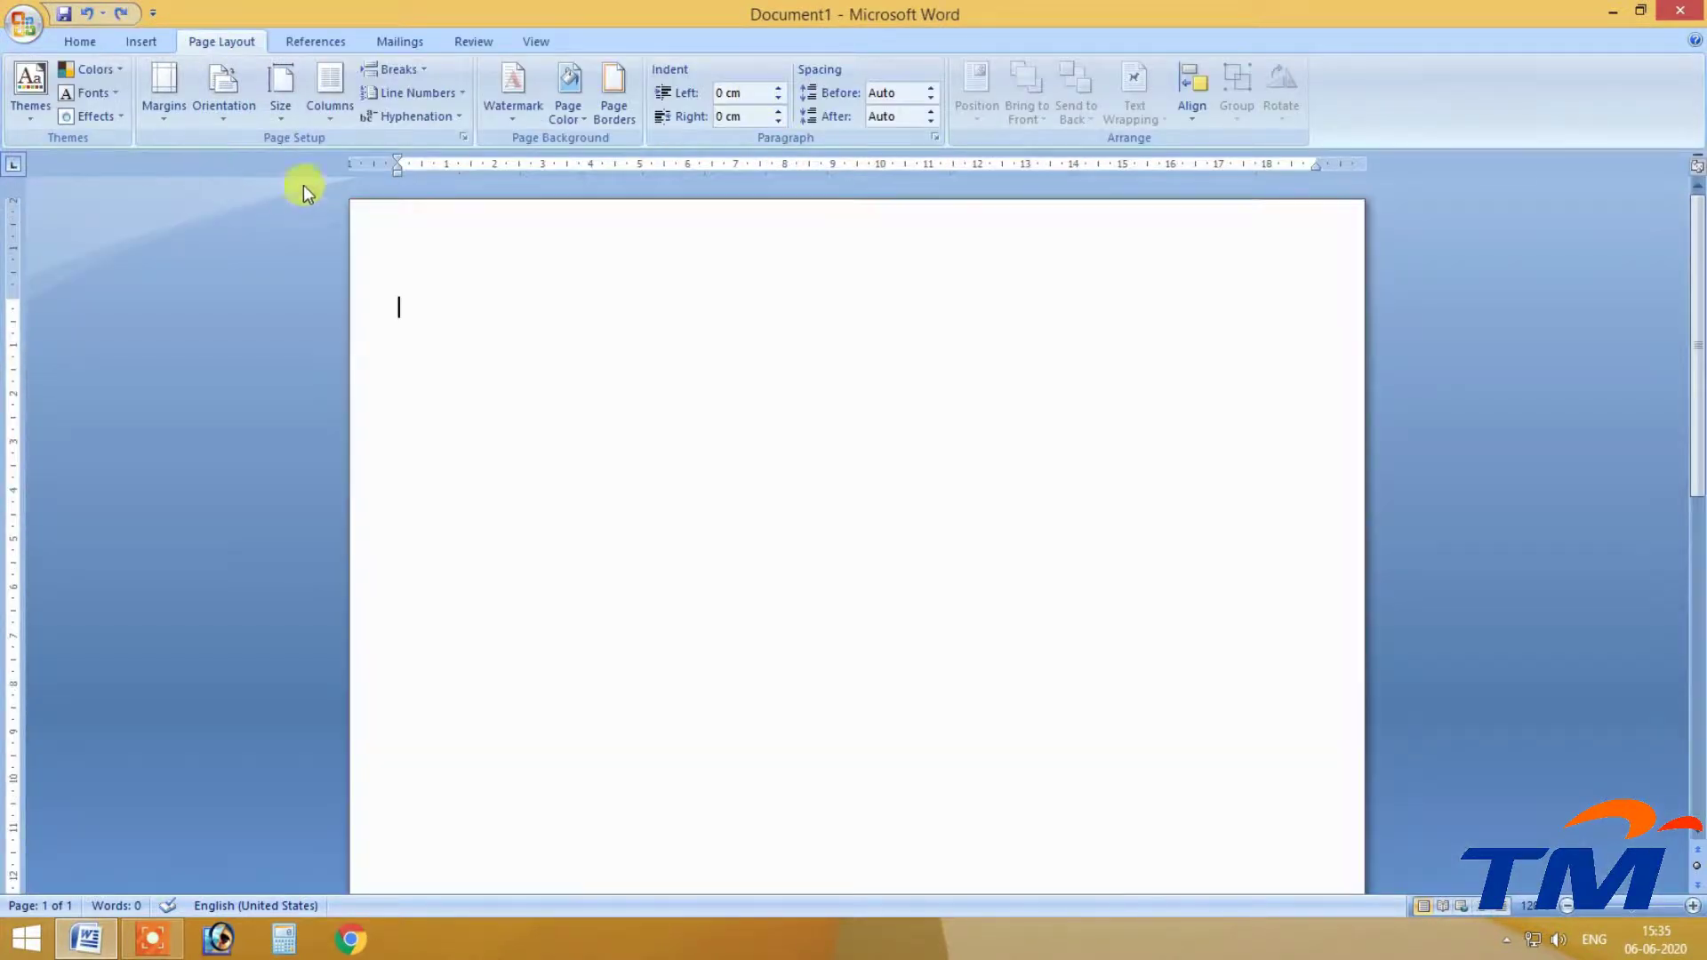
Try a red apple art border for the whole document in the page border settings and cancel the dialog.
left_click(615, 111)
left_click_drag(1005, 23, 684, 101)
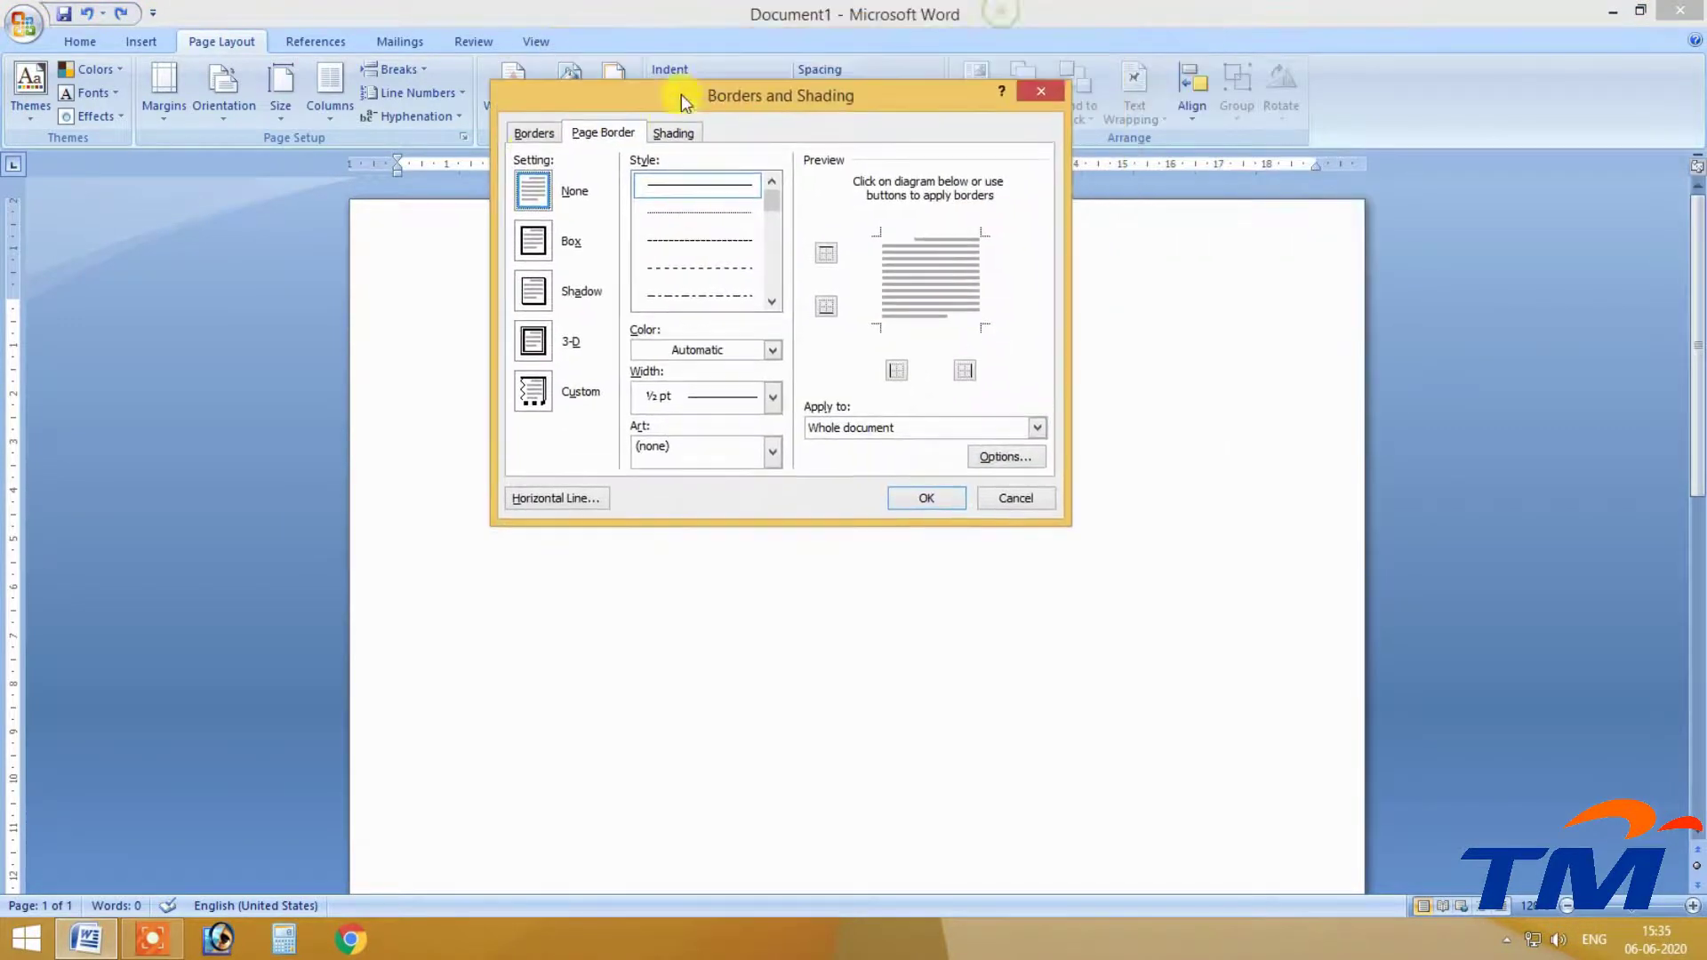
left_click(527, 135)
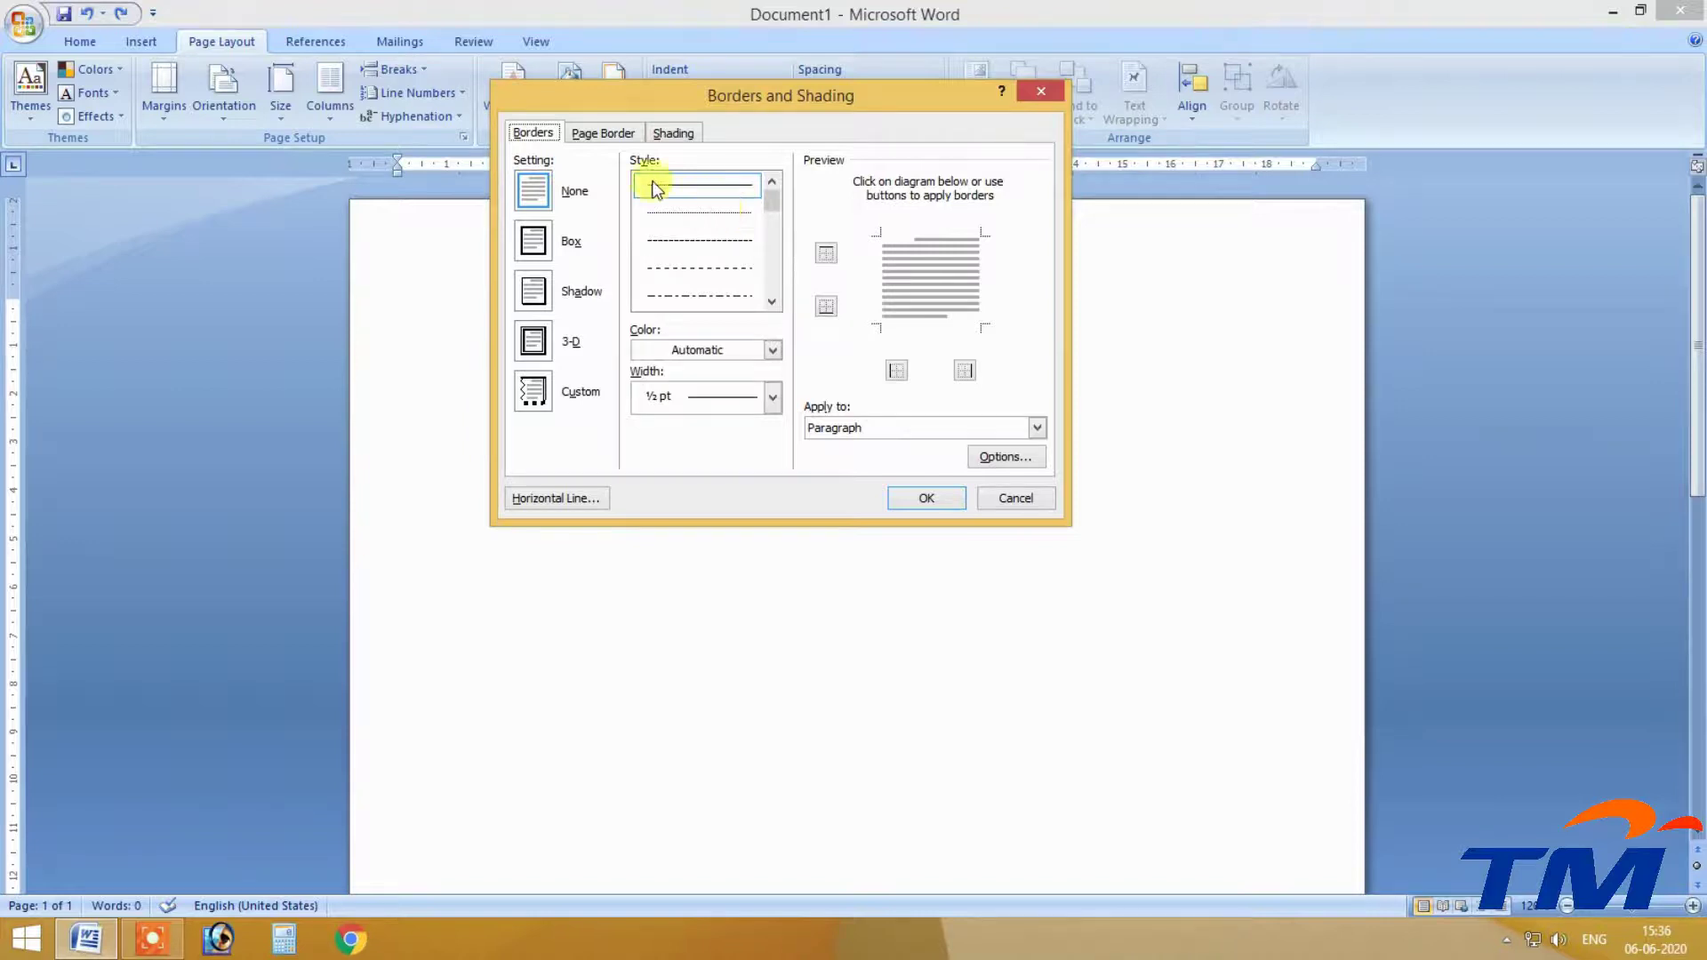
left_click(612, 136)
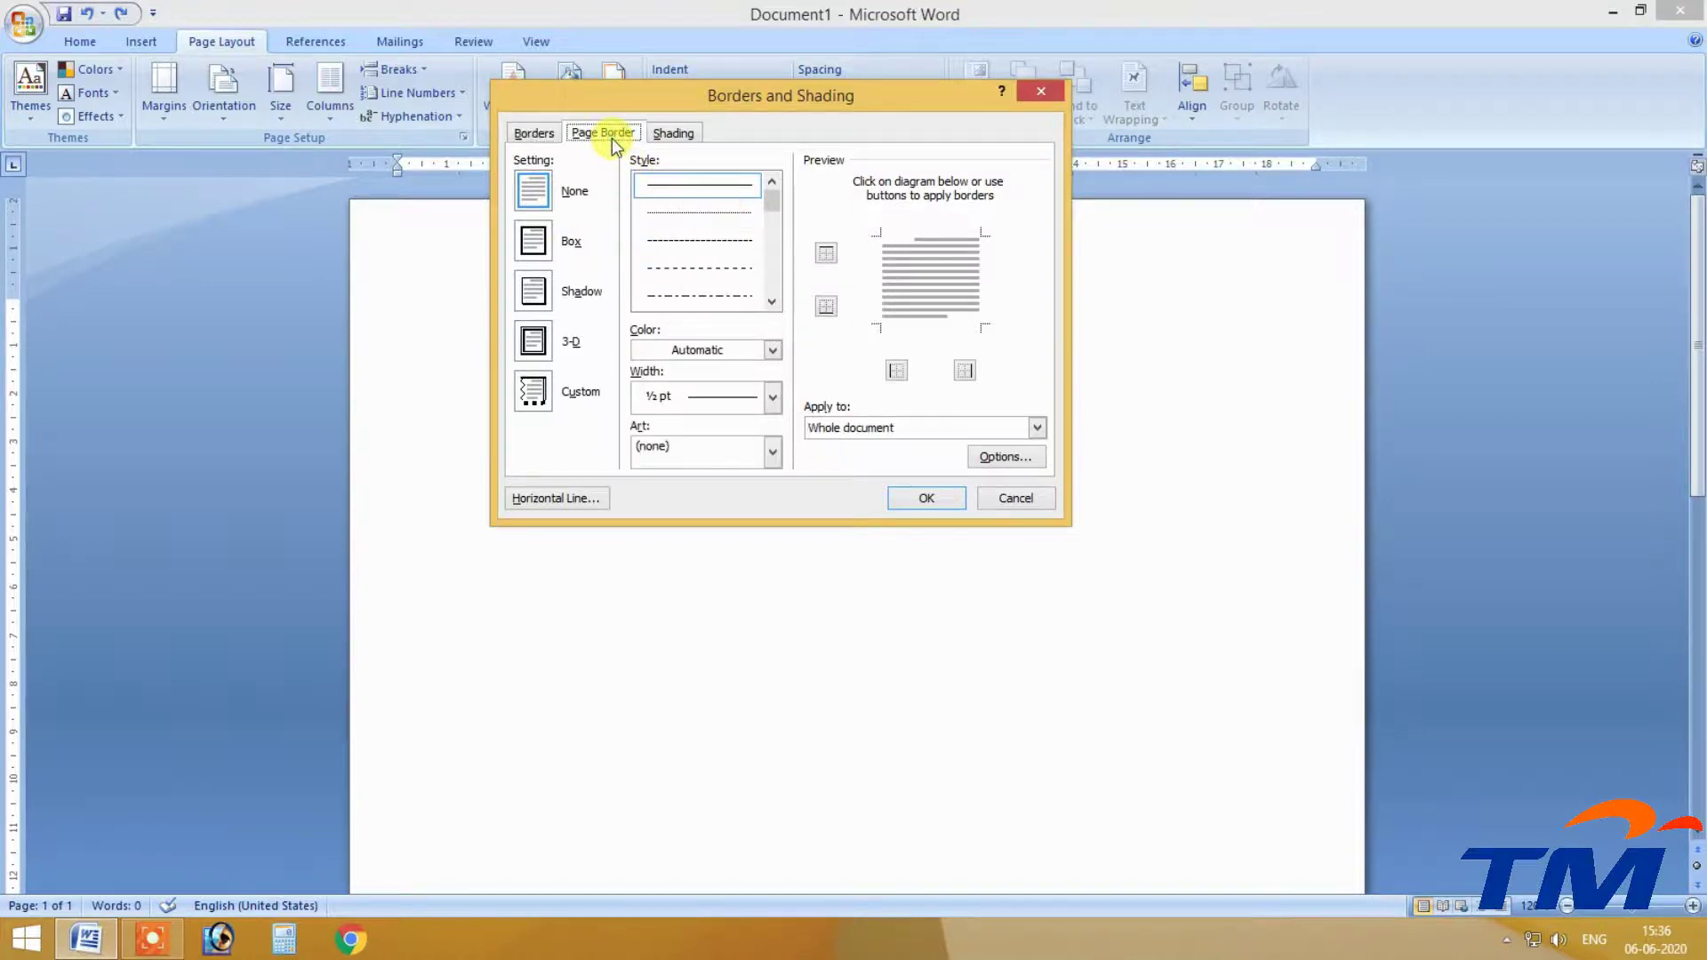
left_click(717, 454)
left_click(756, 506)
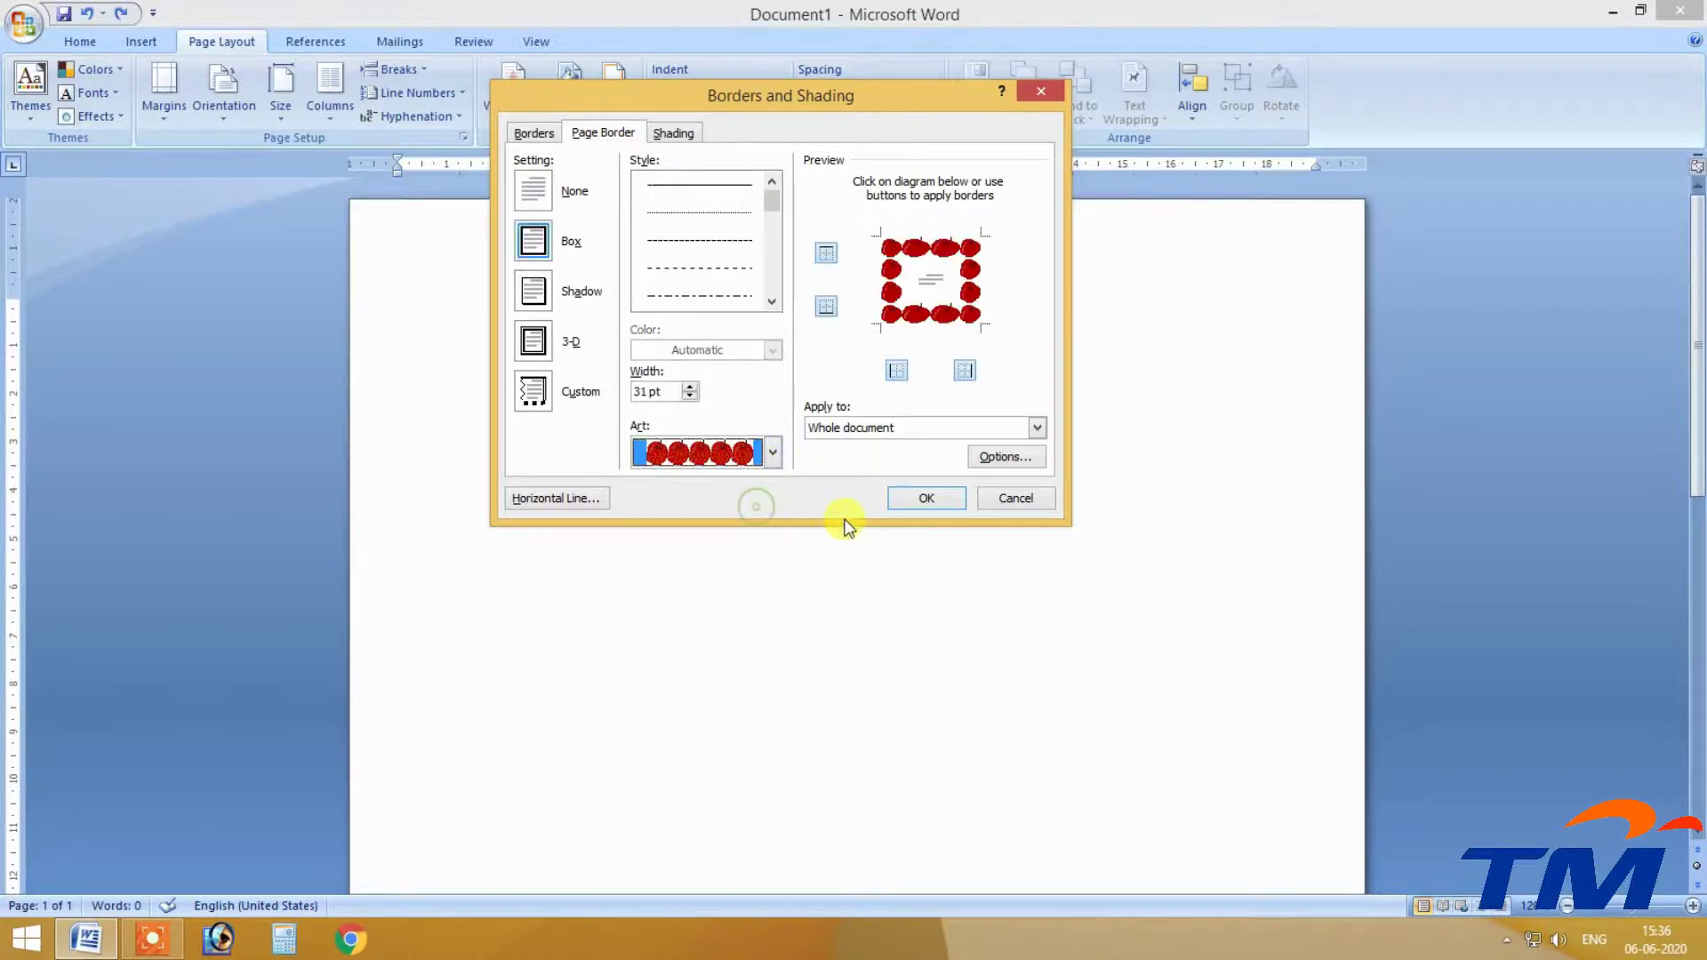
left_click(1003, 498)
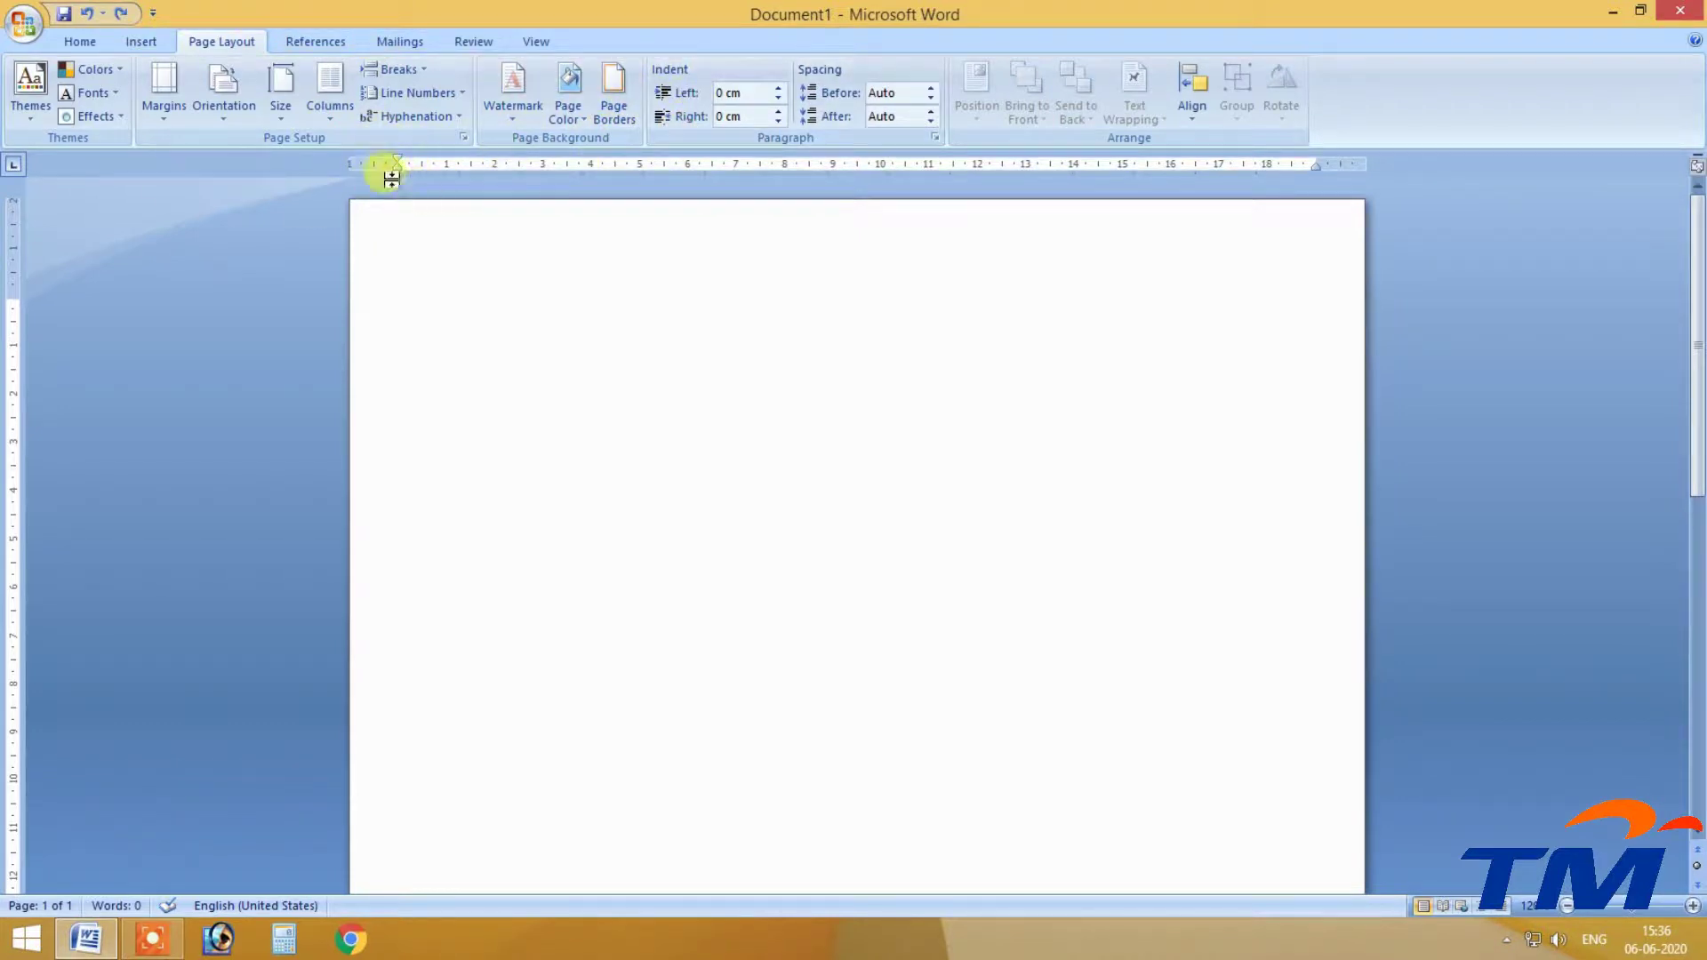
Raise the empty paragraph's left indent by a few small increments and return it to 0 cm.
left_click(780, 87)
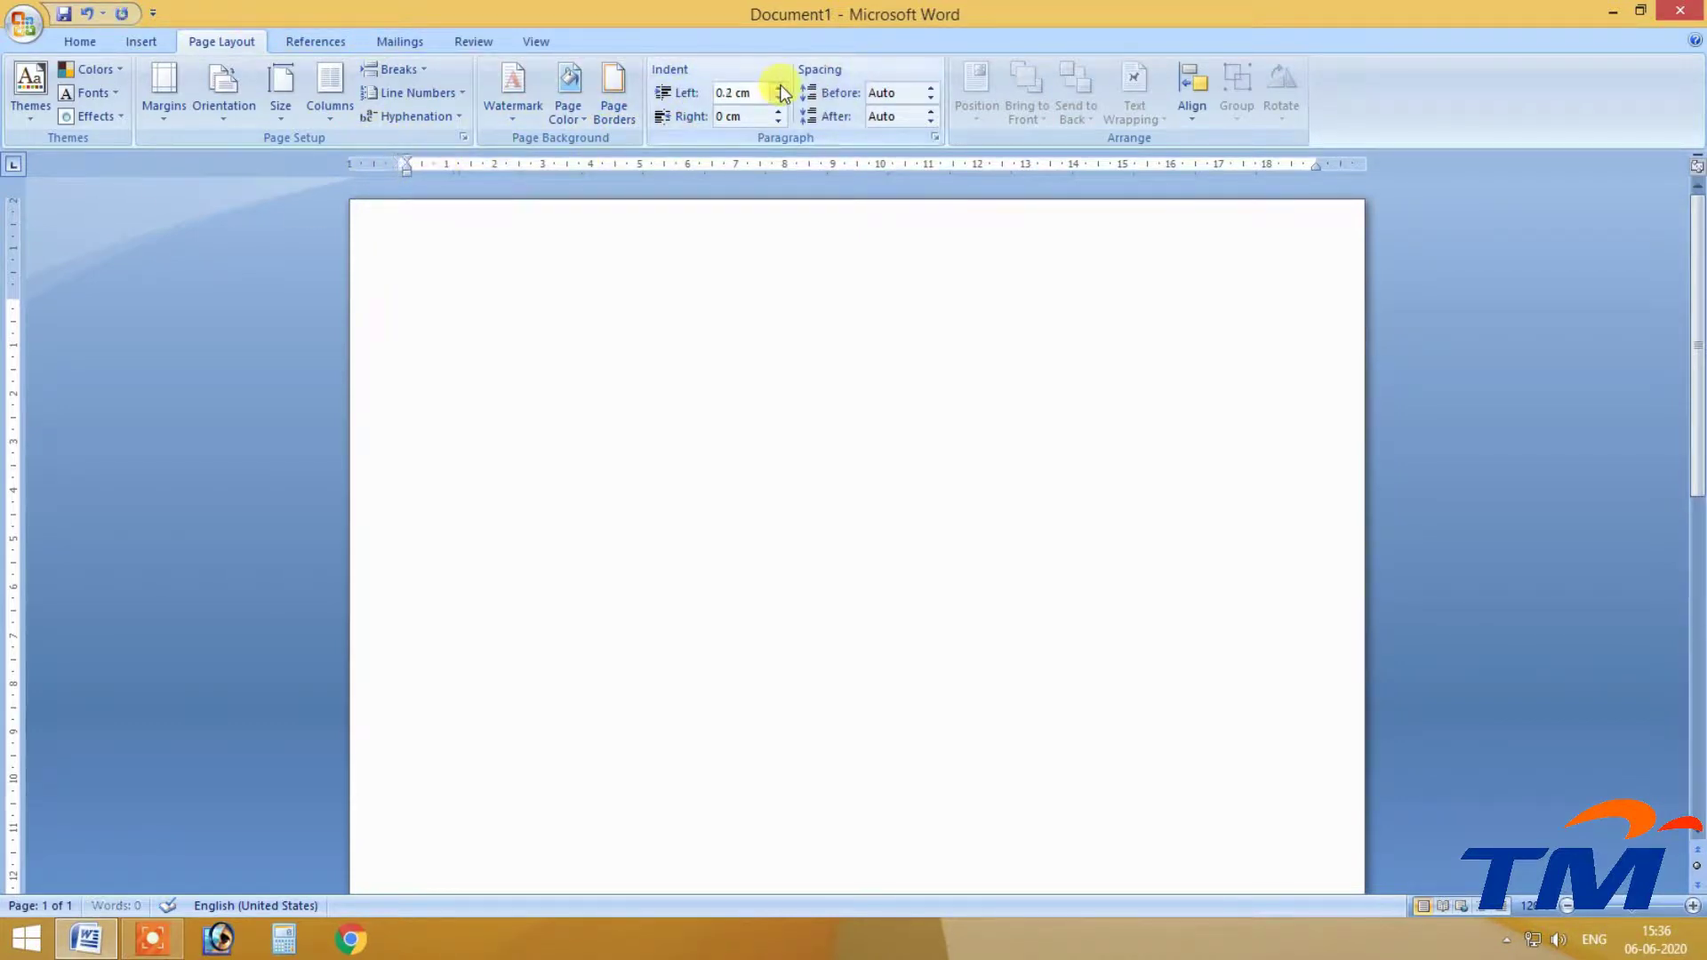
left_click(779, 88)
left_click(780, 88)
left_click(780, 99)
left_click(780, 98)
left_click(780, 104)
left_click(780, 104)
Increase the paragraph's indent by four levels with the Increase Indent command.
left_click(80, 41)
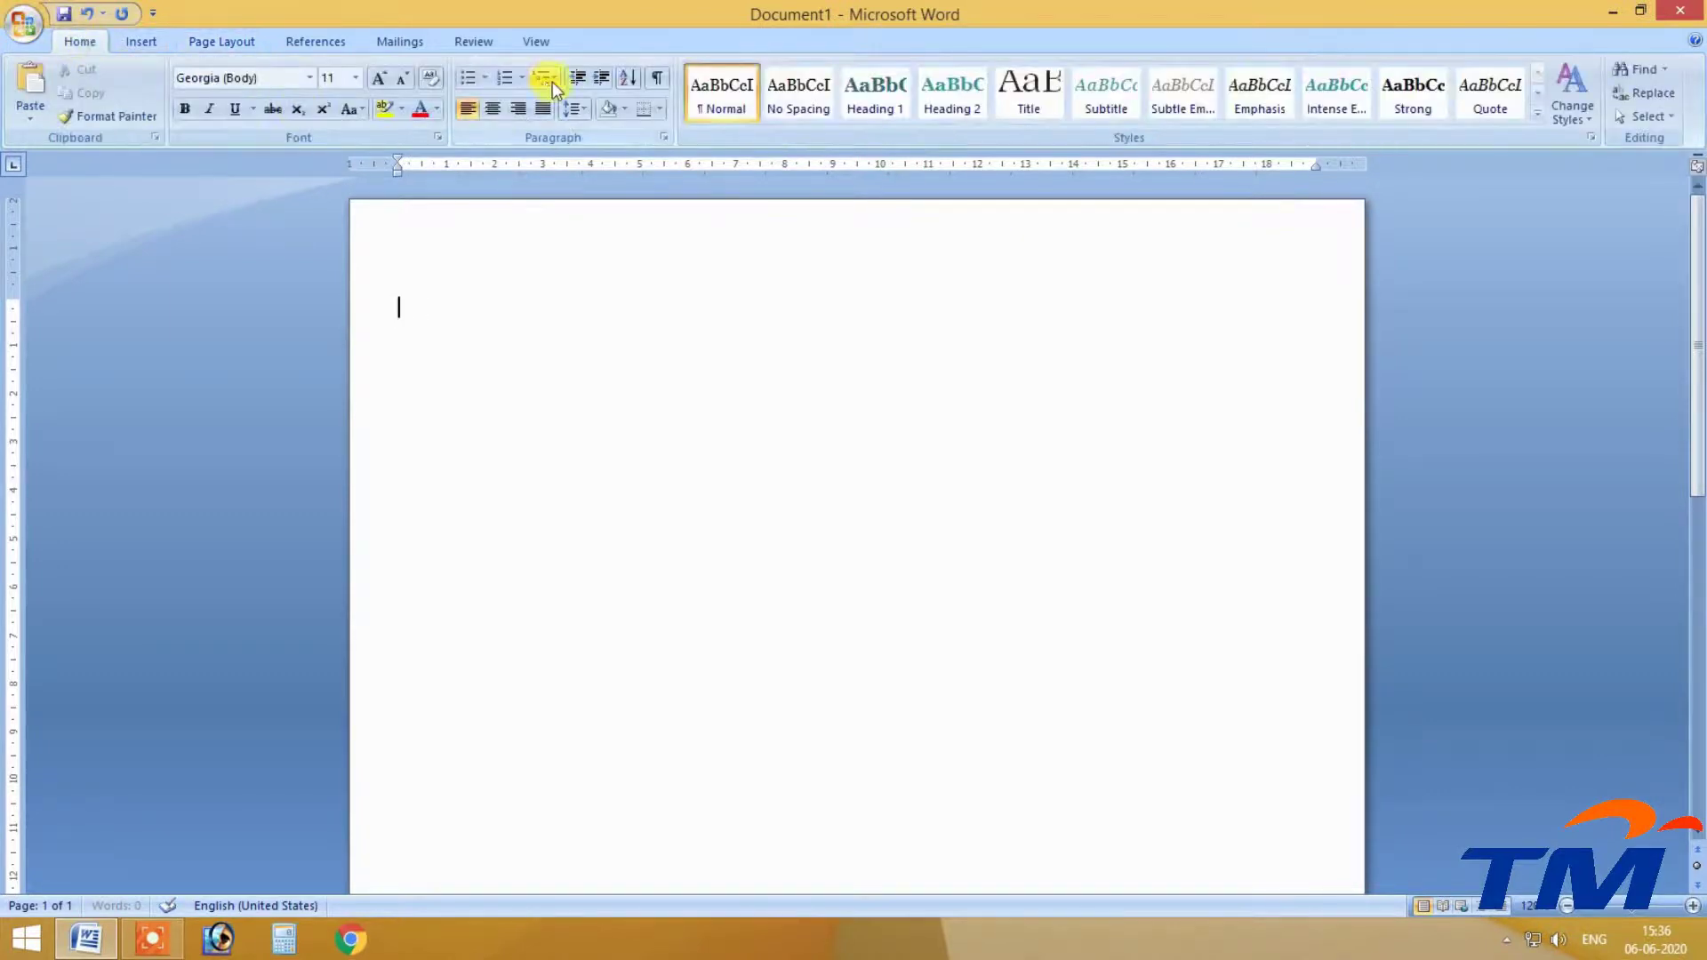
left_click(601, 78)
left_click(601, 79)
left_click(601, 78)
left_click(601, 79)
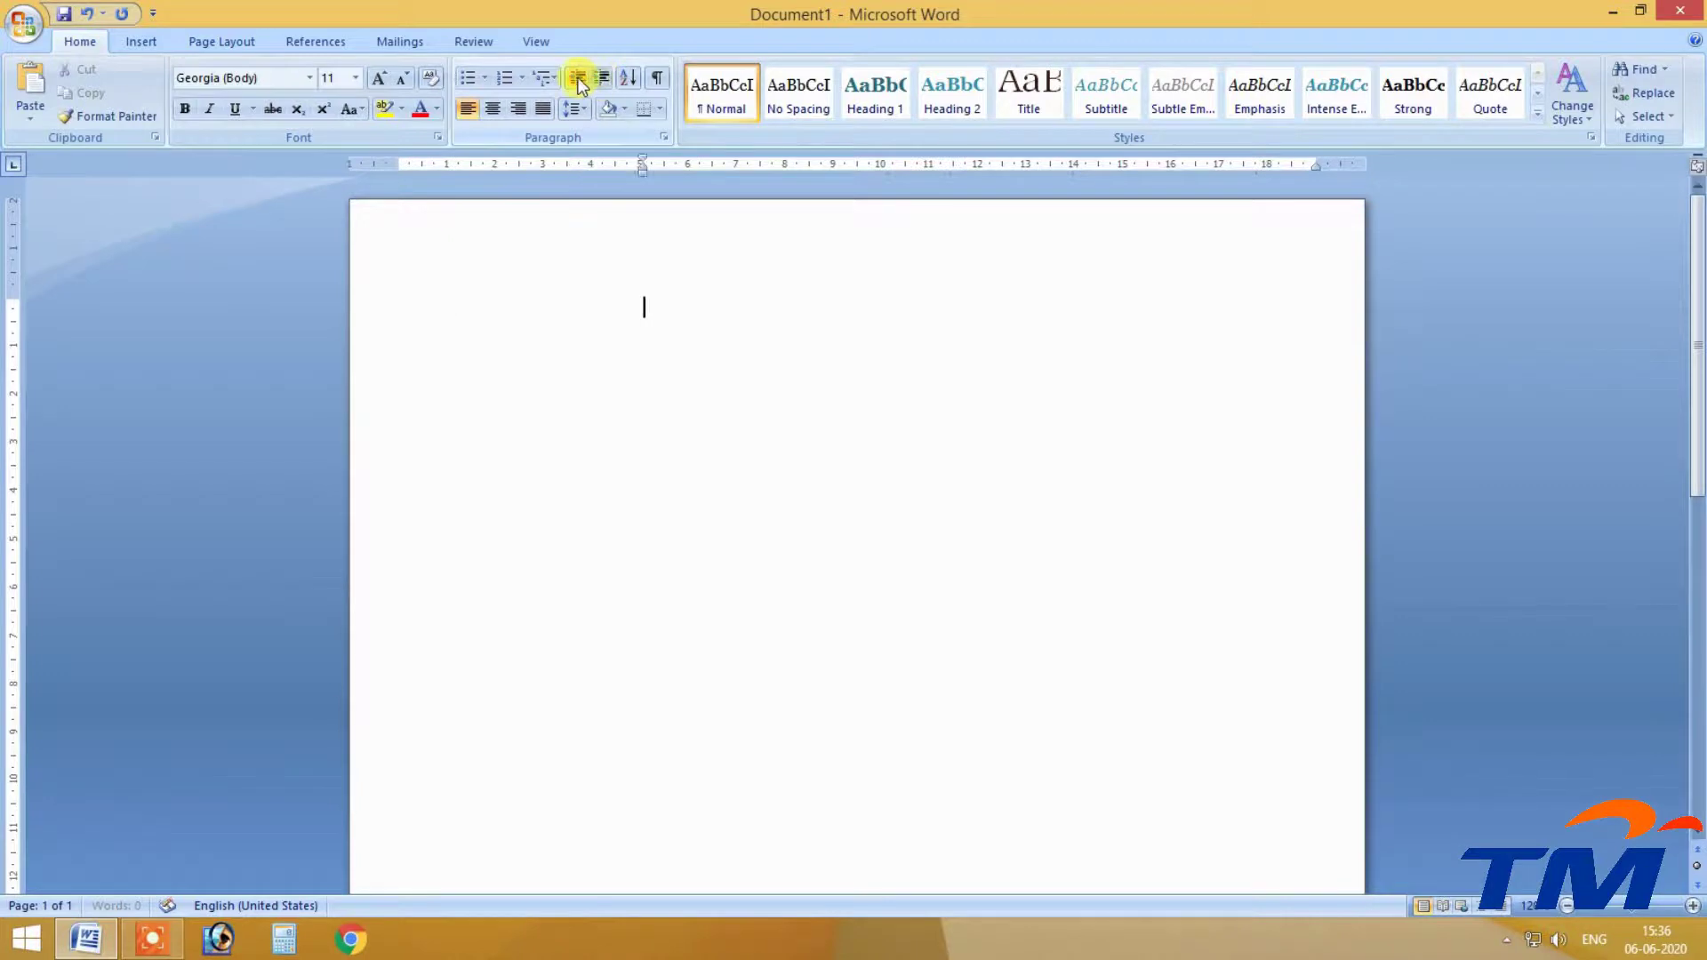
Decrease the paragraph's indent by four levels with the Decrease Indent command.
left_click(578, 79)
left_click(578, 79)
left_click(578, 79)
left_click(578, 79)
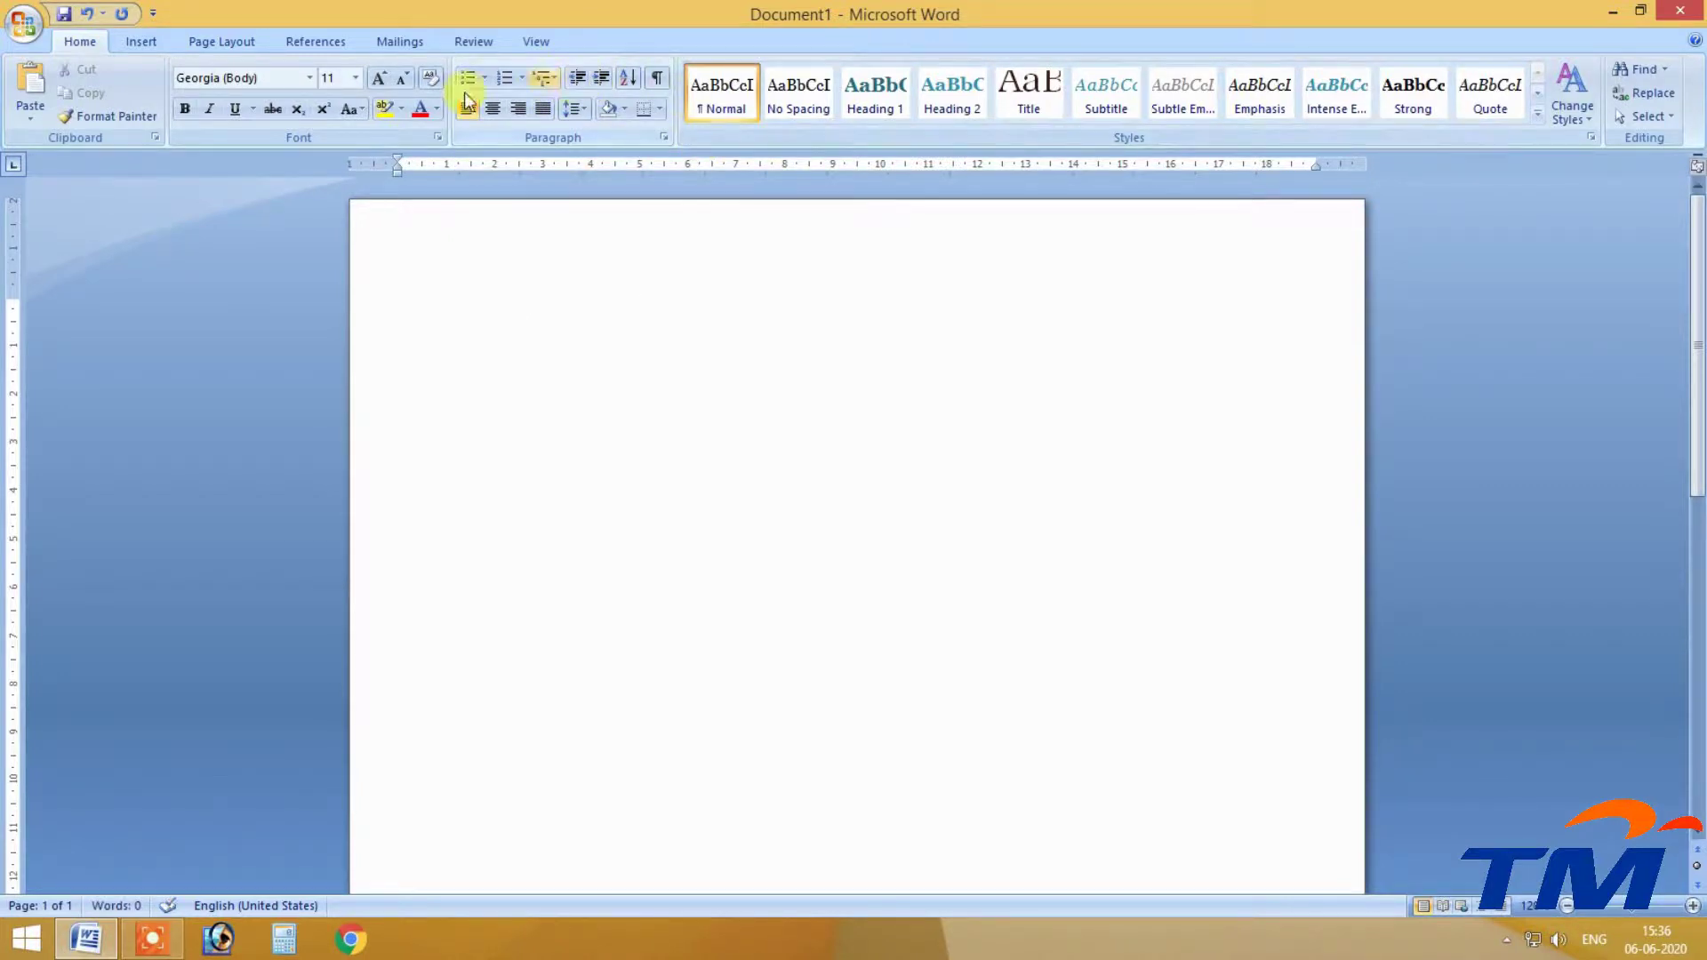
Raise the paragraph's left indent step by step through 0.6 cm and beyond using the page layout indent setting.
left_click(202, 42)
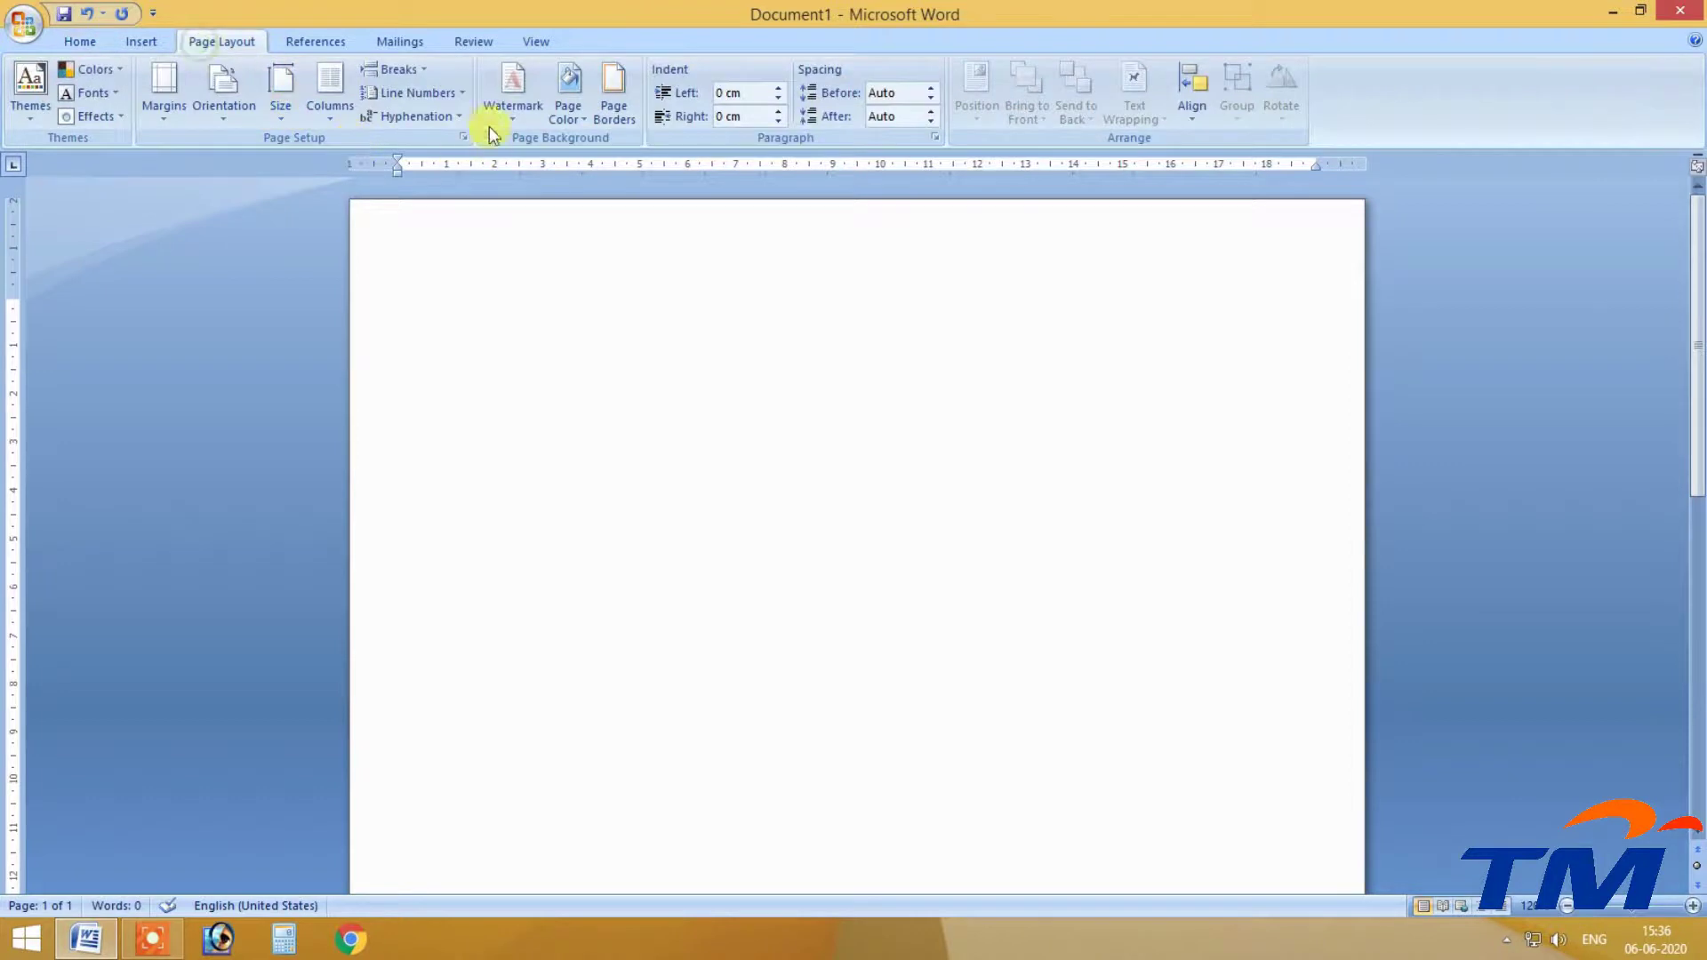
left_click(780, 87)
left_click(781, 87)
left_click(781, 87)
left_click(781, 87)
left_click(781, 87)
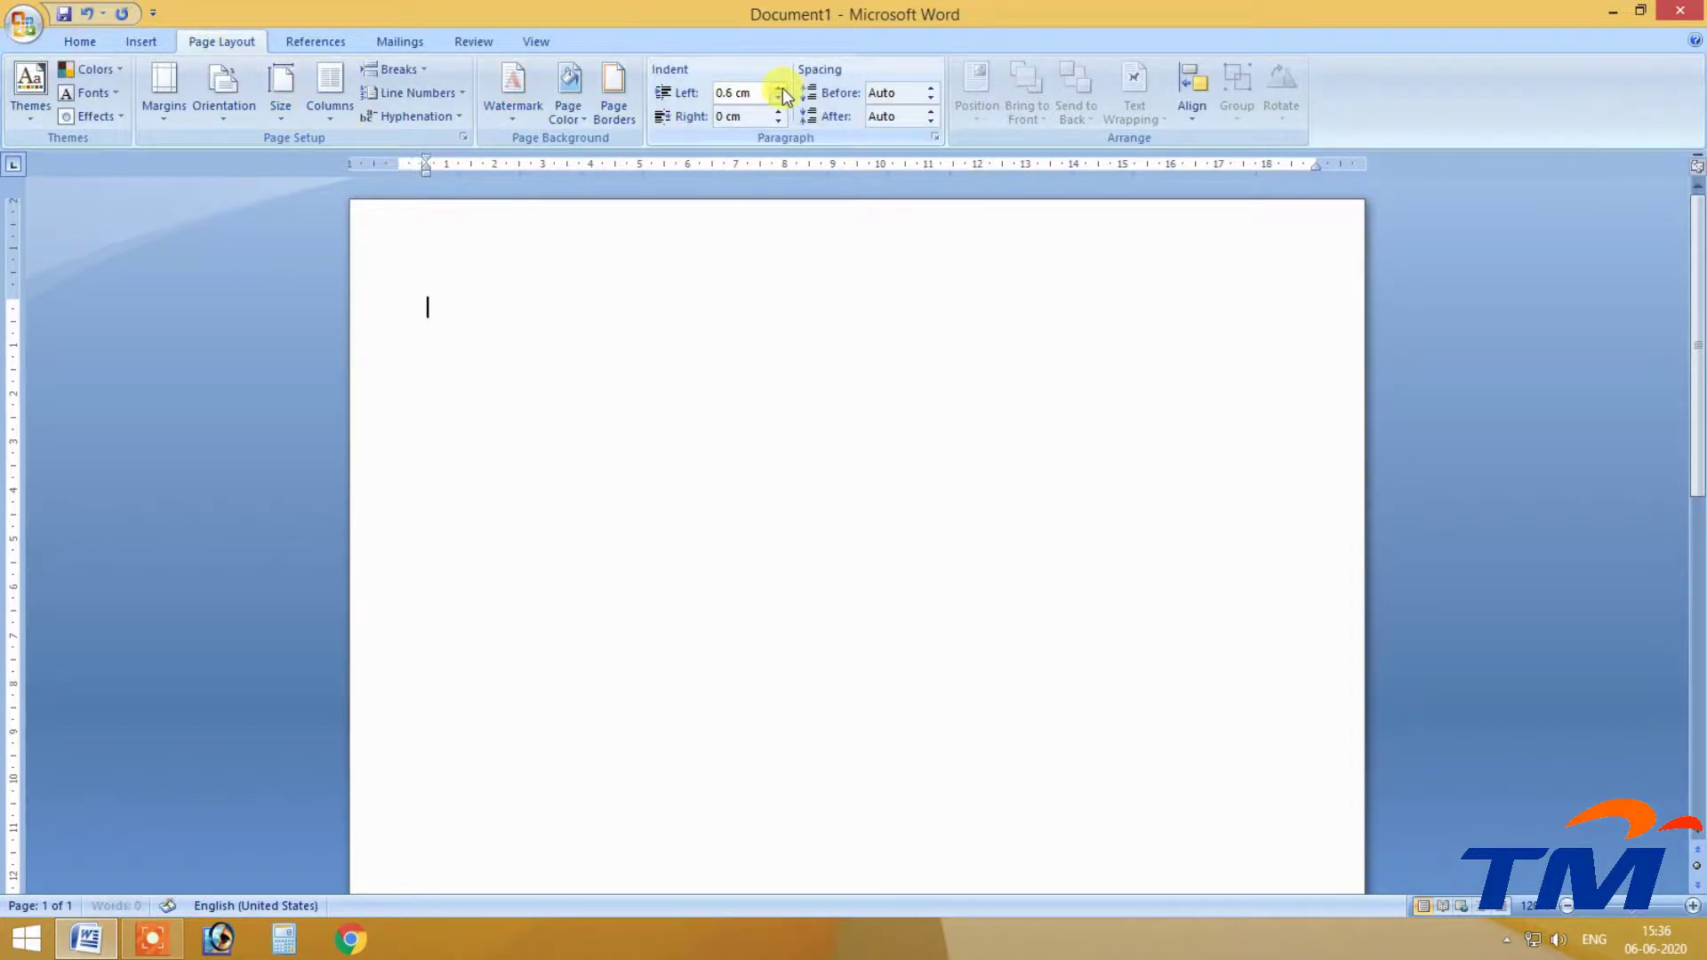
left_click(781, 87)
left_click(781, 87)
left_click(781, 87)
left_click(781, 87)
left_click(781, 87)
left_click(781, 87)
left_click(781, 87)
left_click(780, 87)
left_click(781, 87)
left_click(781, 87)
Lower the left indent back to 0 cm, and nudge the right indent up and back to 0 cm.
double_click(779, 99)
left_click(779, 100)
double_click(780, 100)
double_click(780, 100)
double_click(780, 100)
double_click(780, 100)
left_click(780, 100)
double_click(780, 100)
double_click(780, 99)
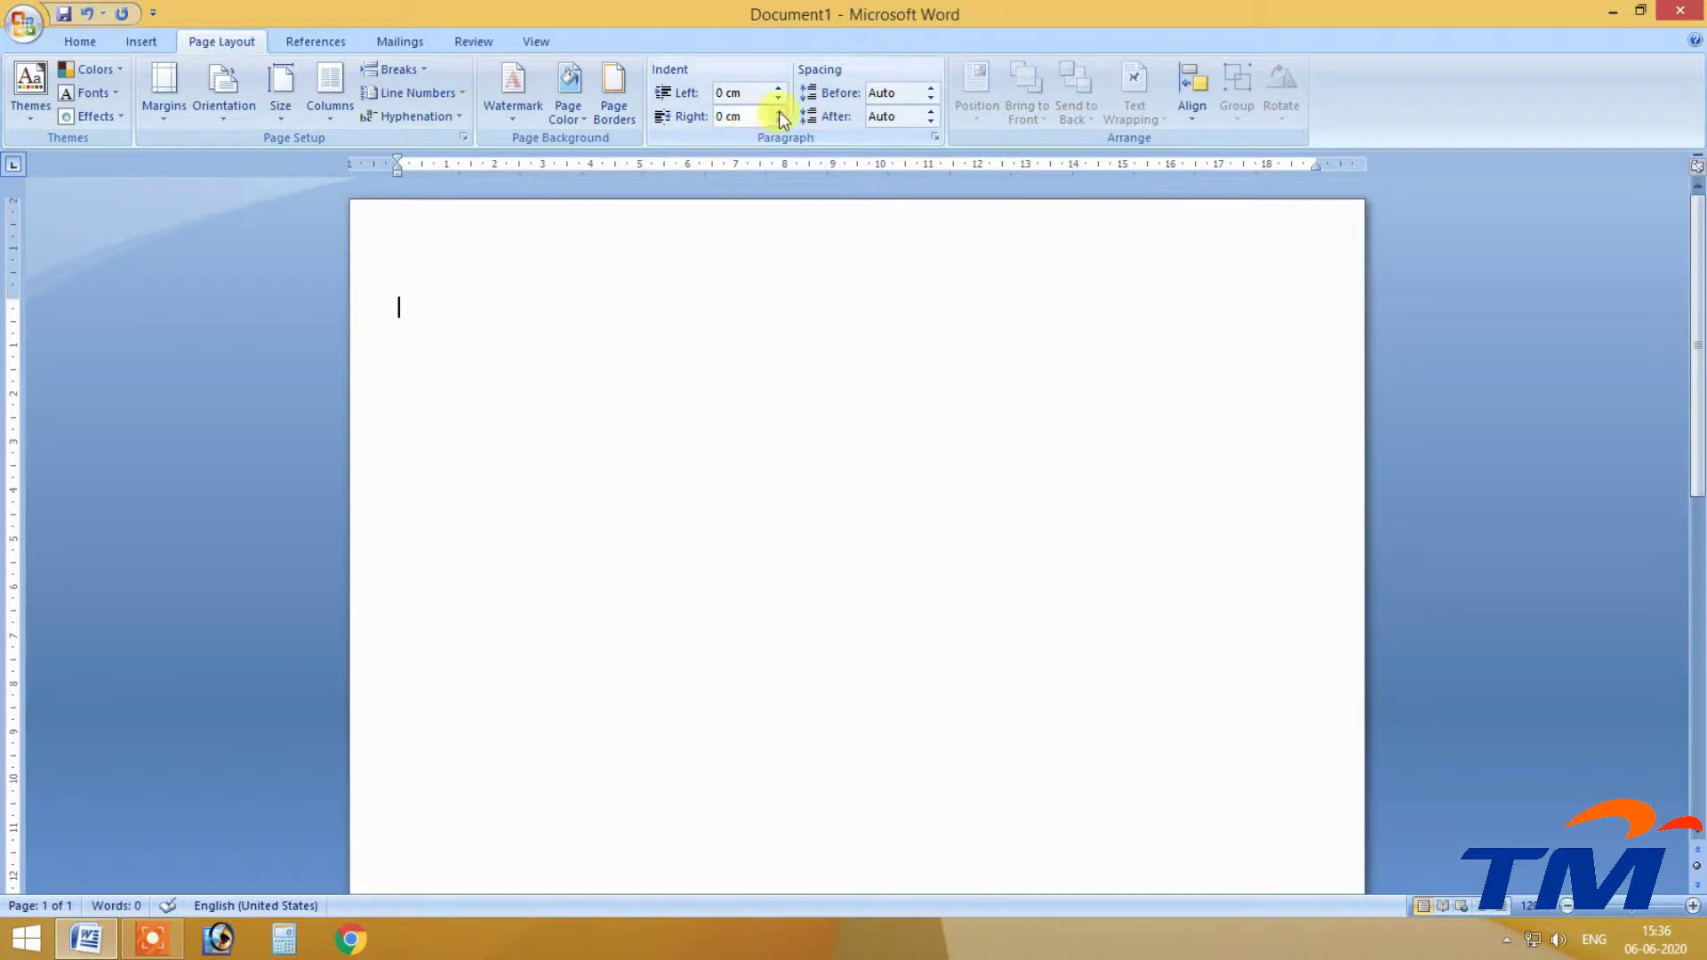
left_click(780, 112)
left_click(780, 120)
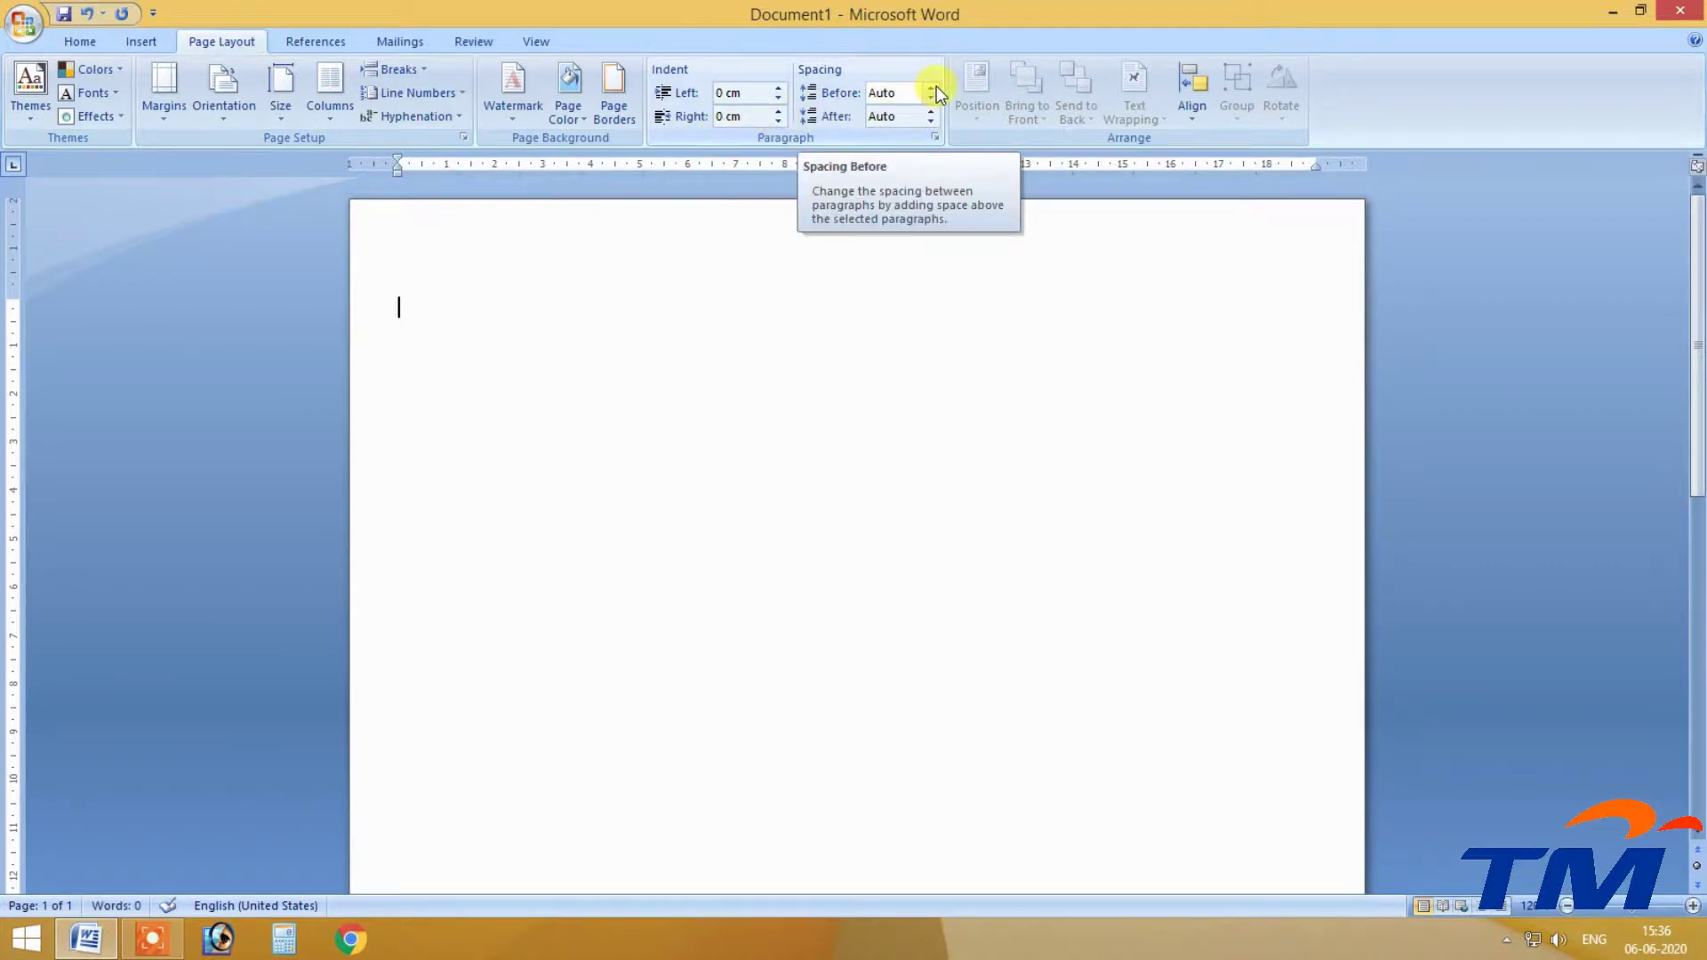
Look through the line spacing choices, including removing space before and after a paragraph, and return to the page layout commands.
left_click(80, 42)
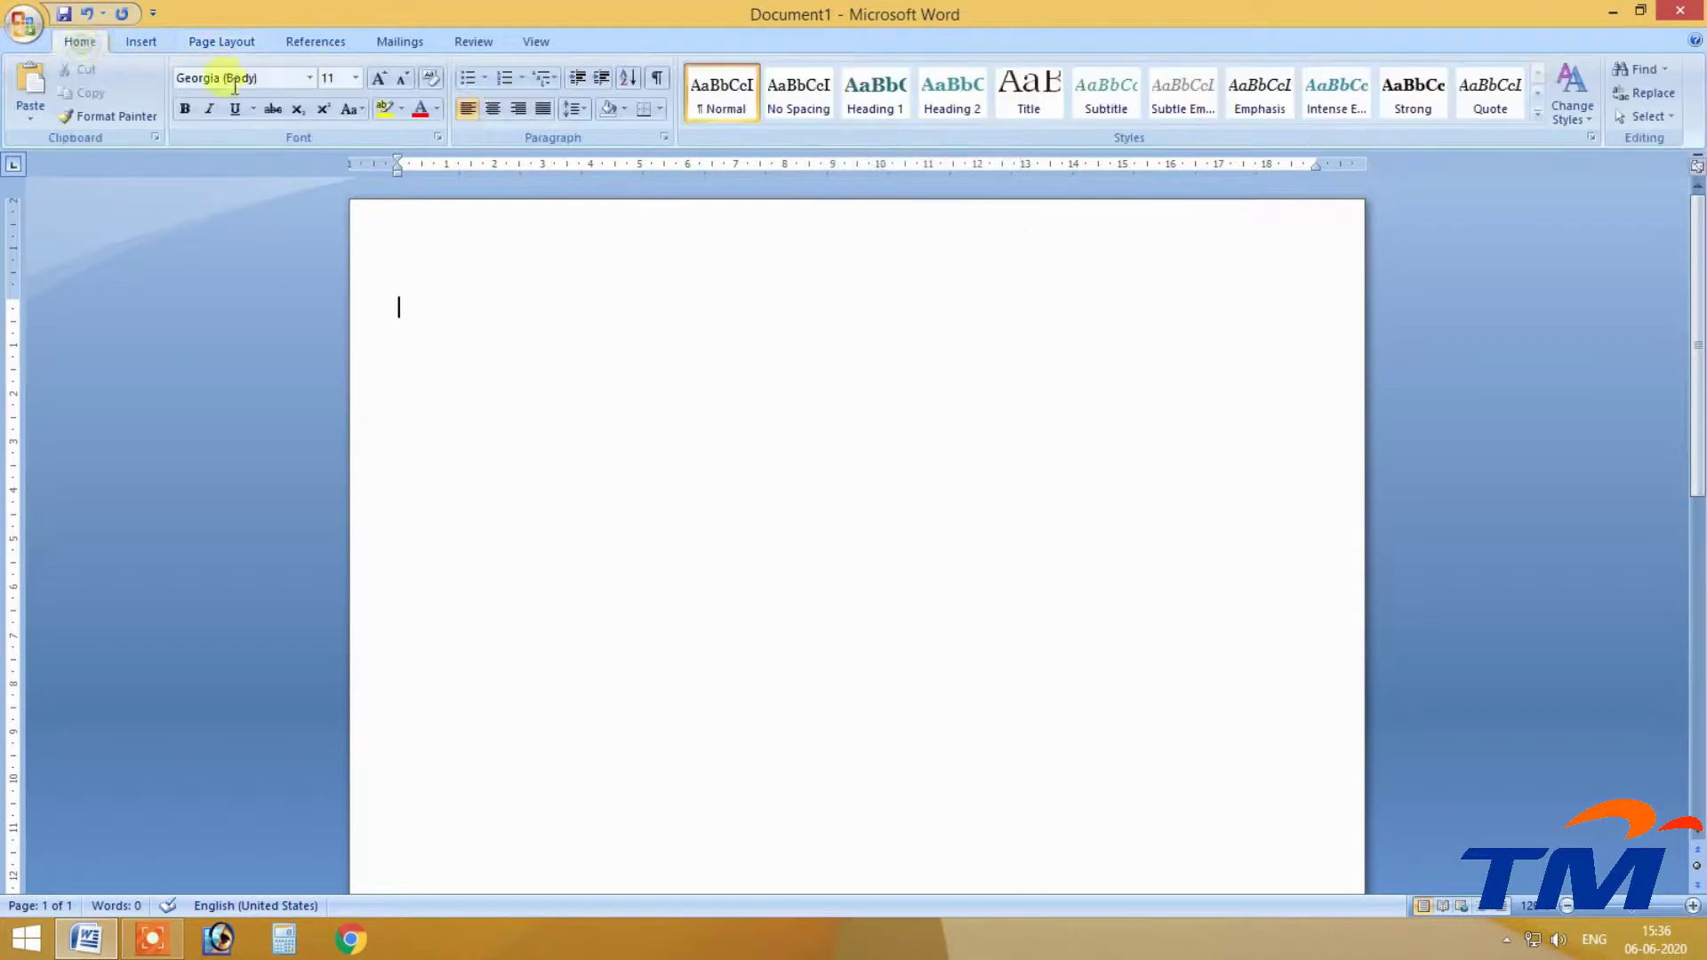
left_click(574, 108)
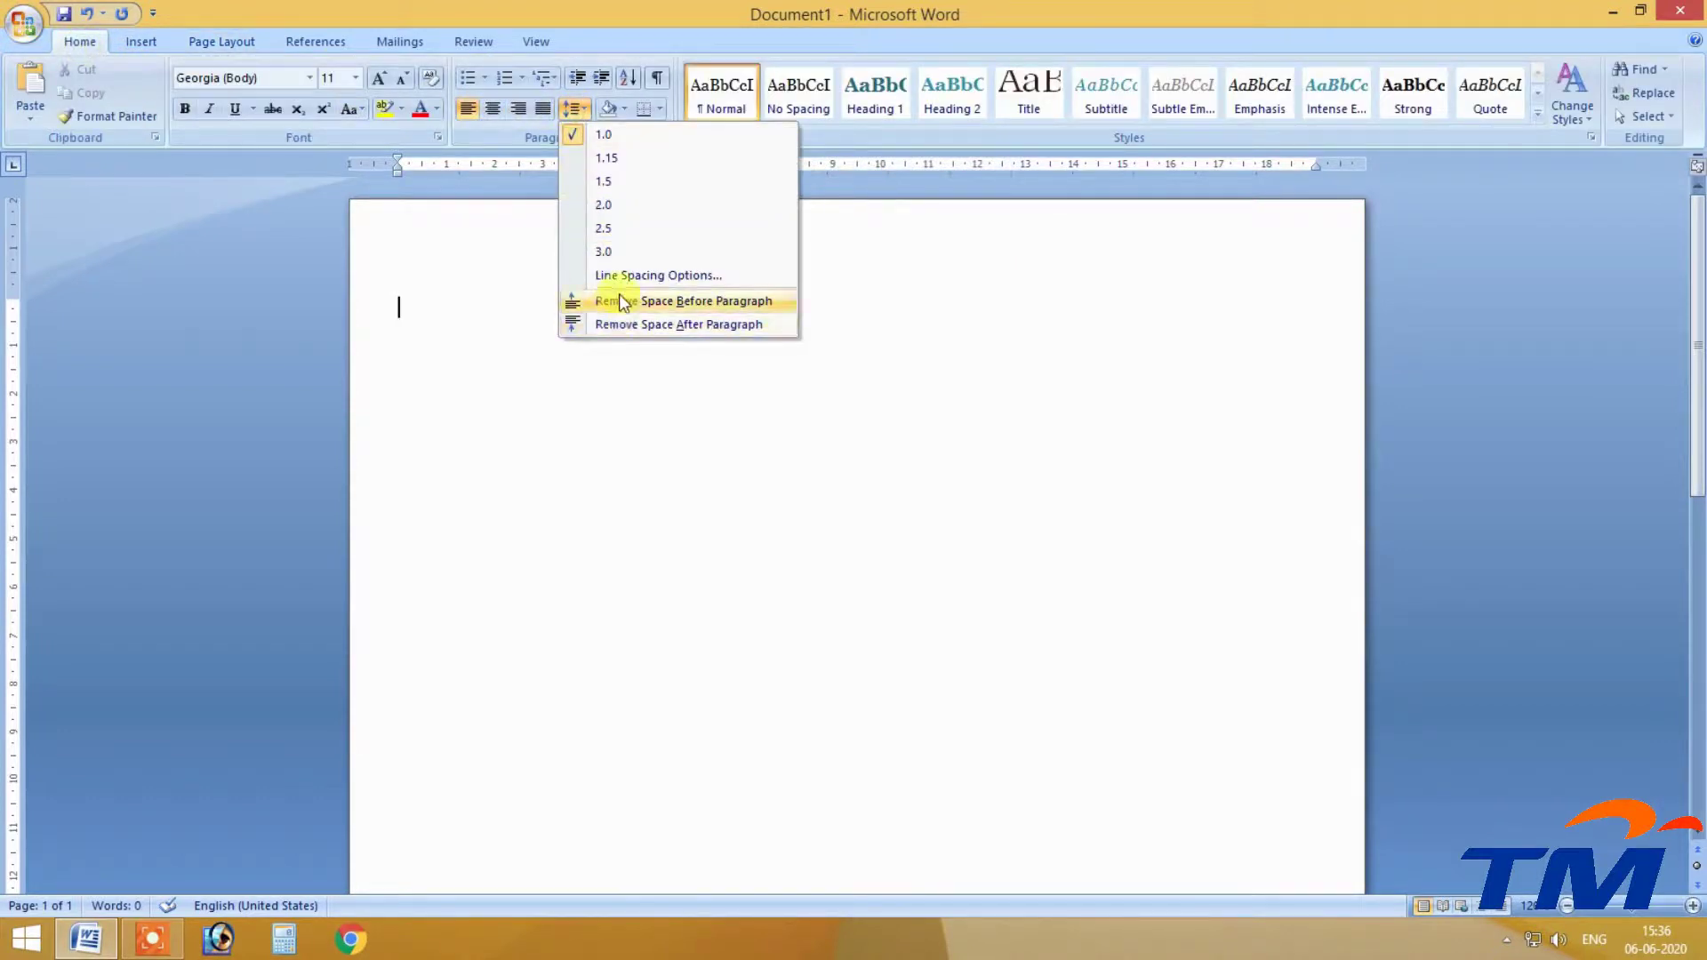
left_click(233, 40)
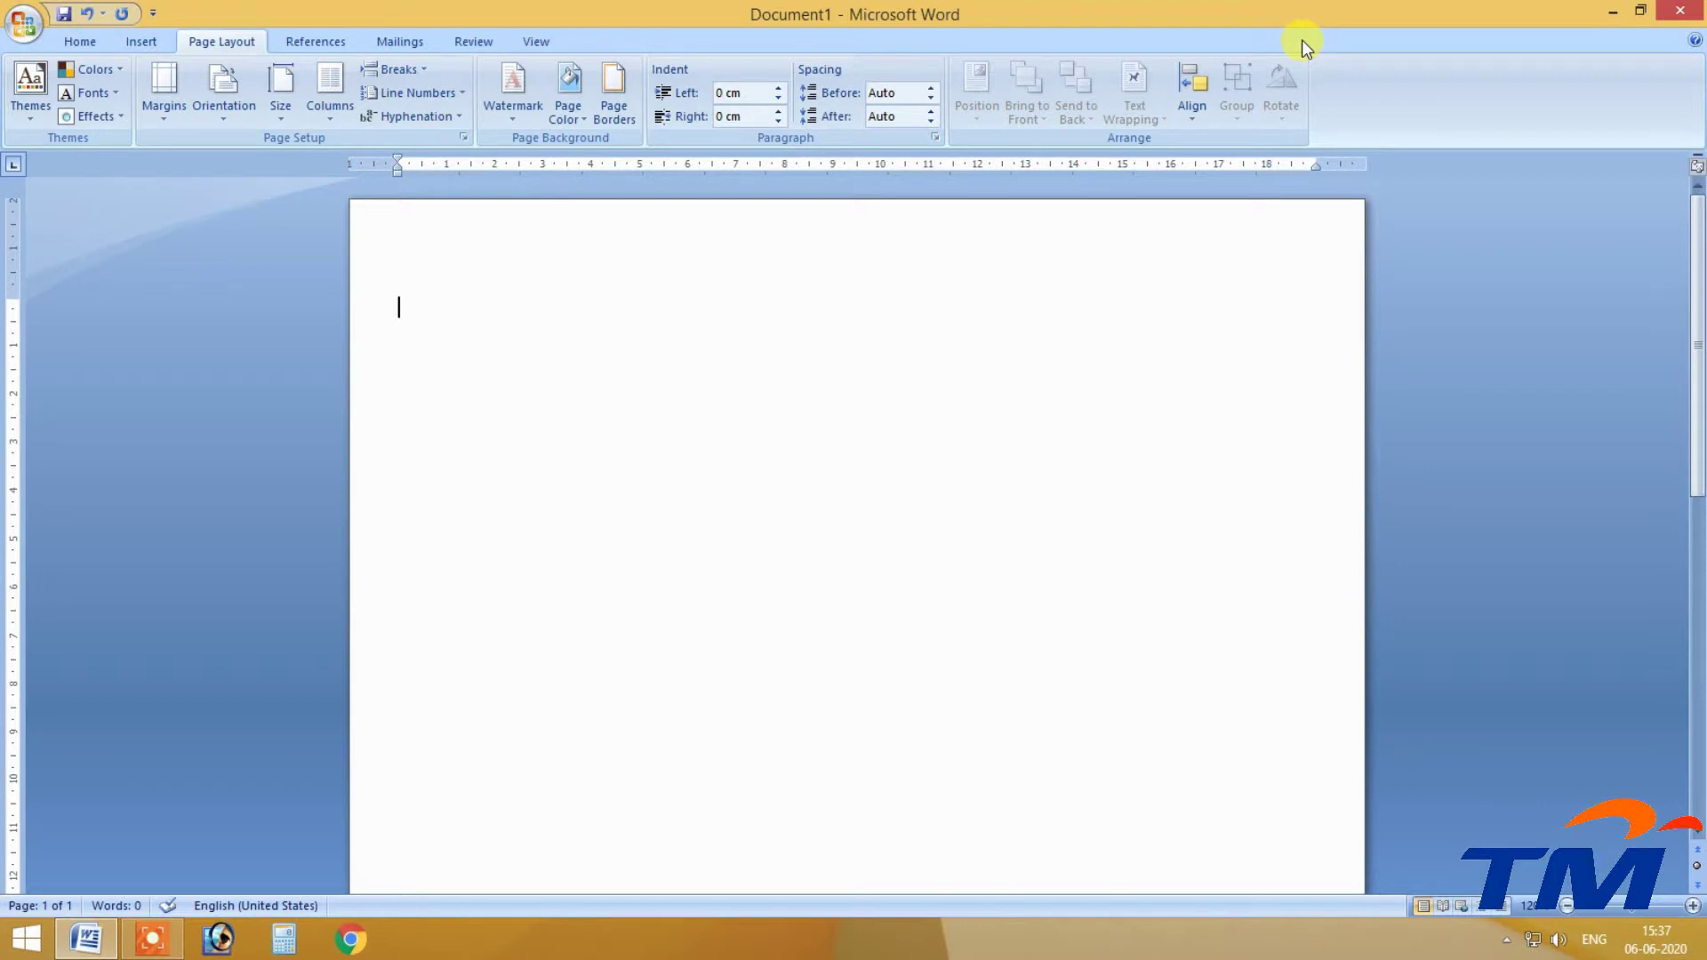
left_click(152, 939)
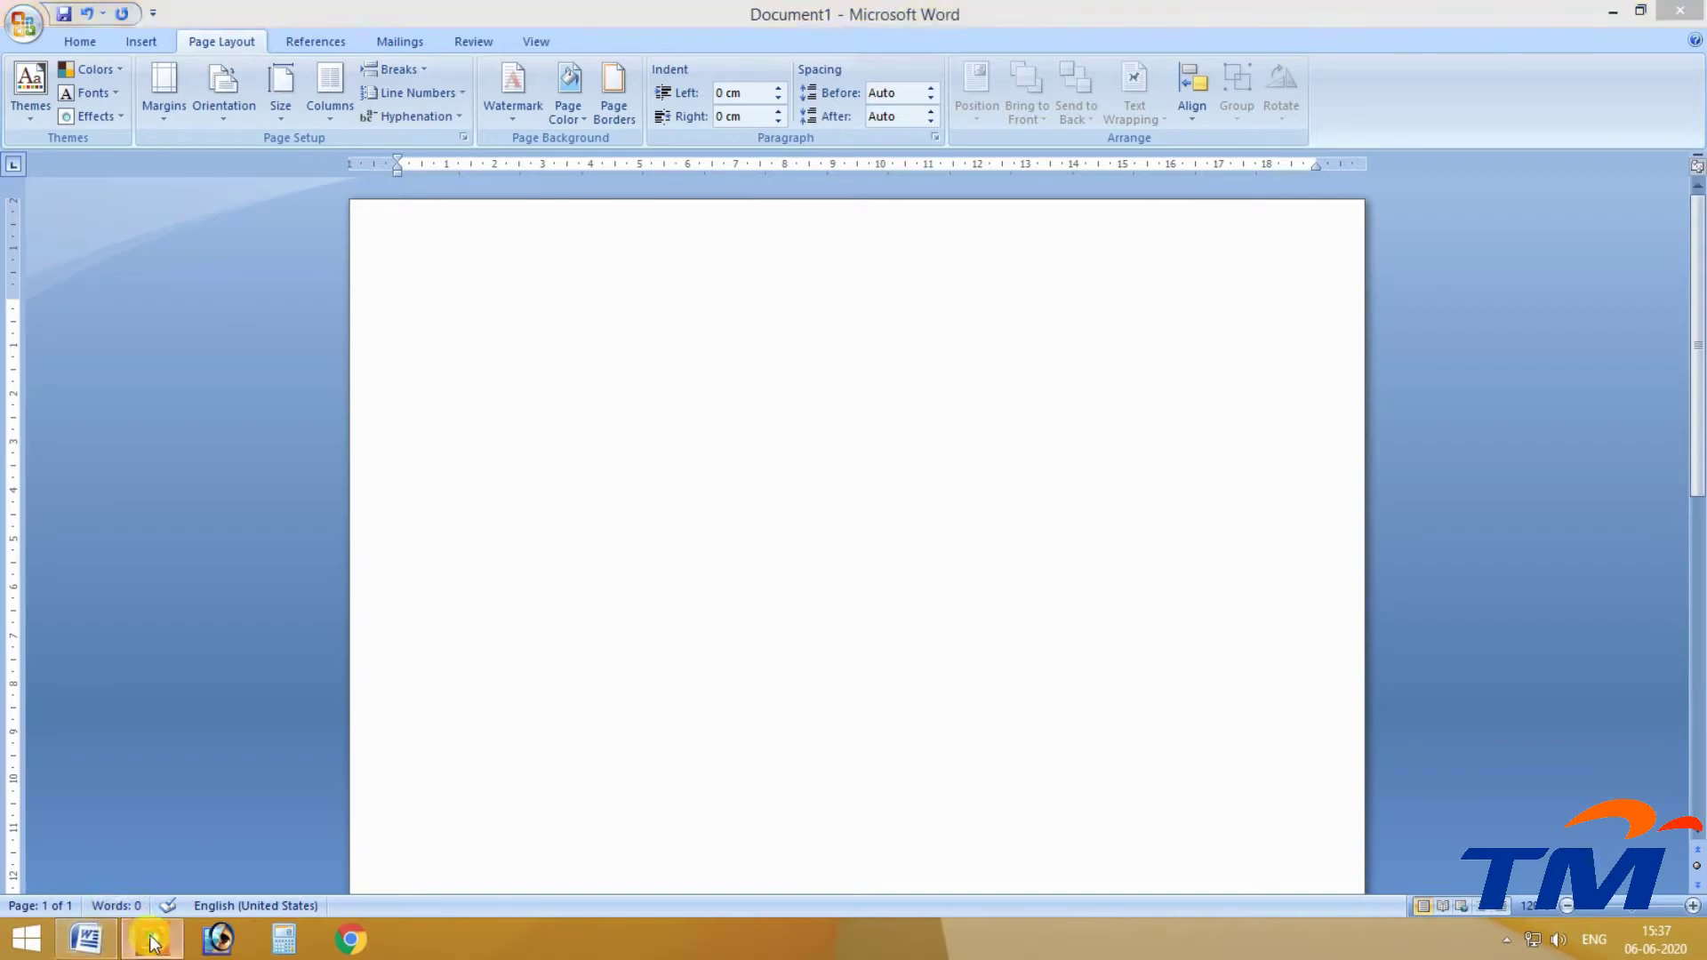
left_click(1105, 845)
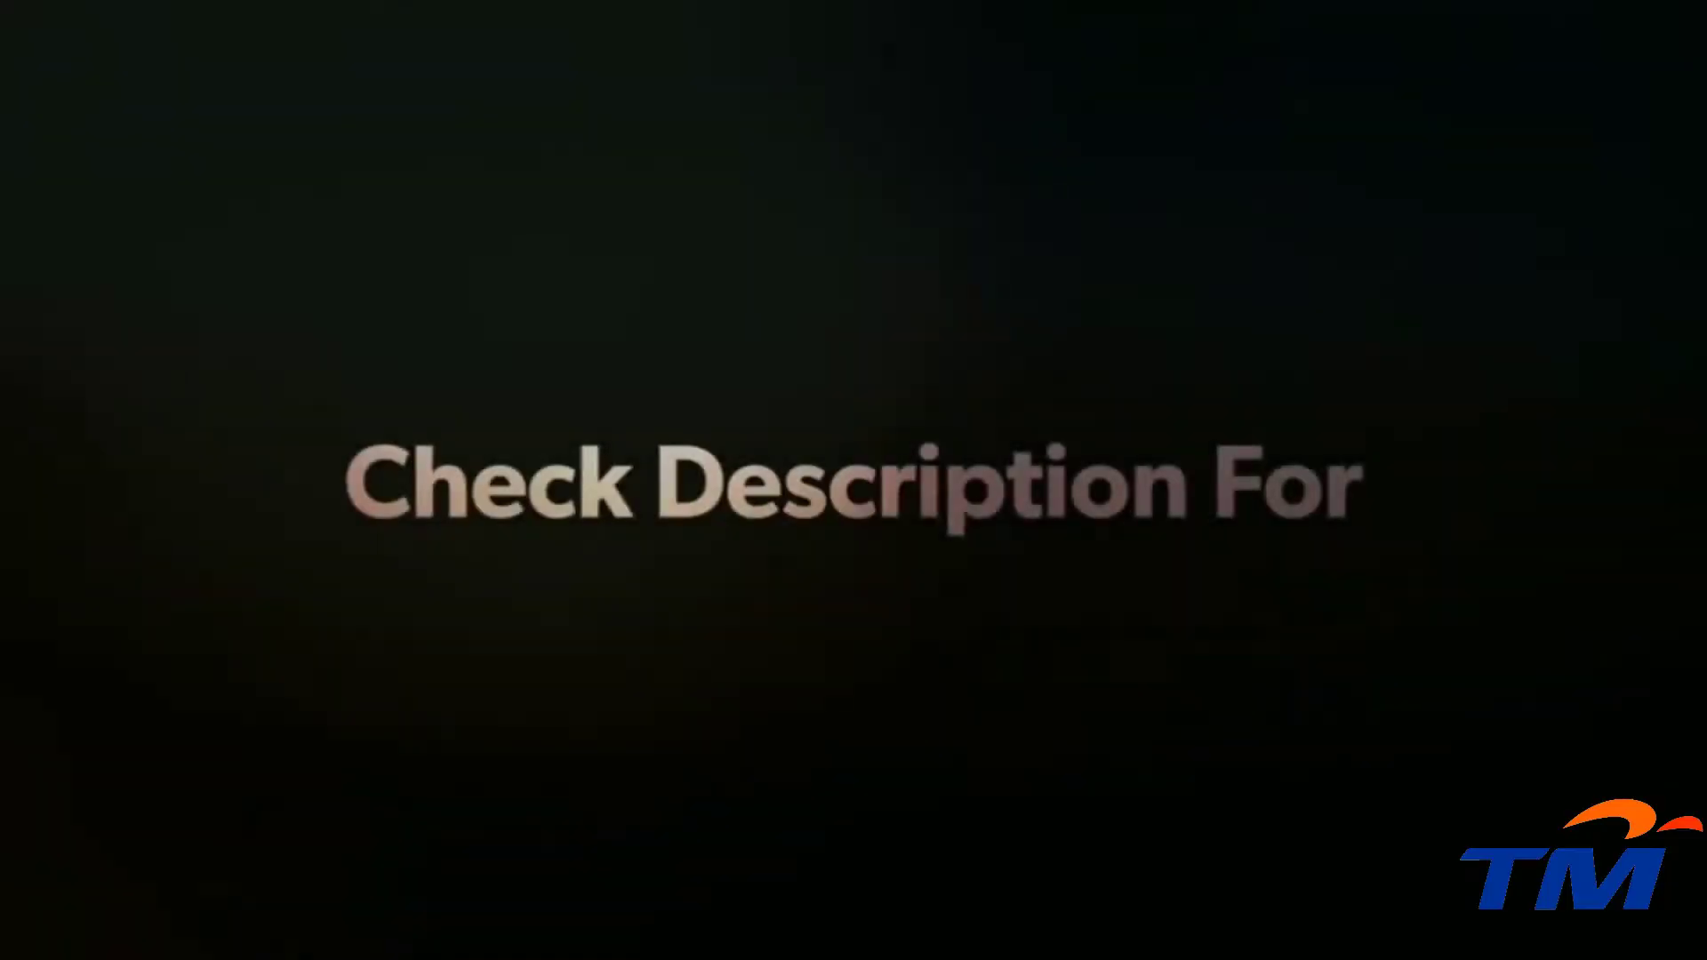